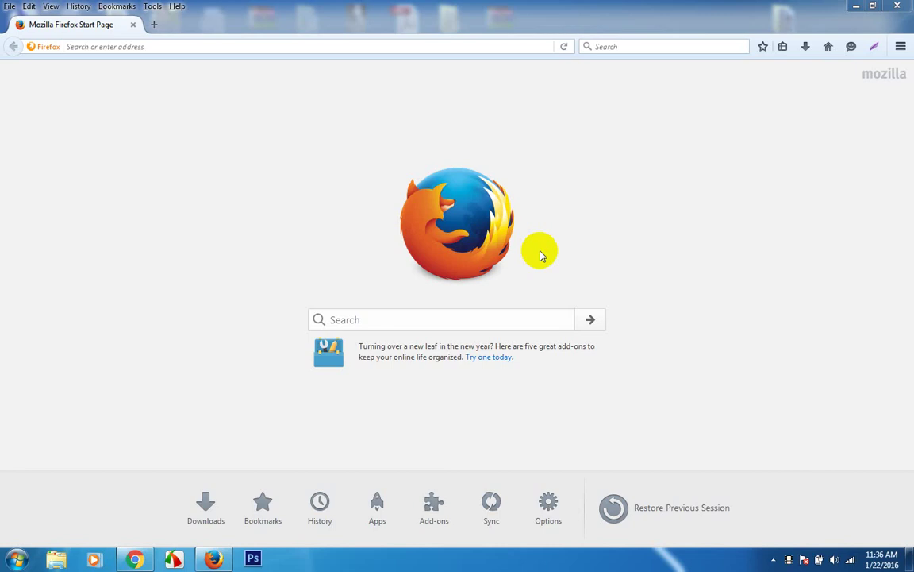
Step: In Chrome, start the Upwork freelancer sign-up from the How It Works page
click(129, 562)
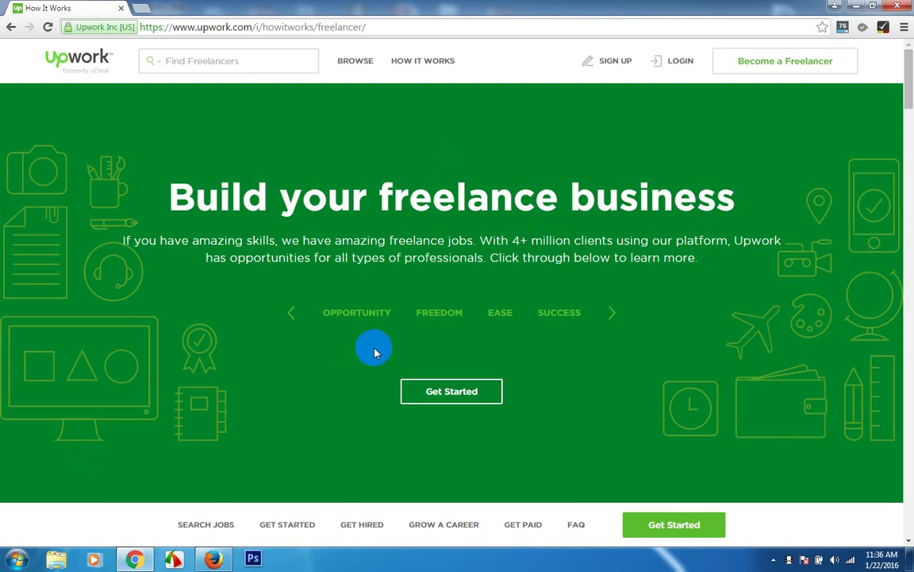
click(449, 392)
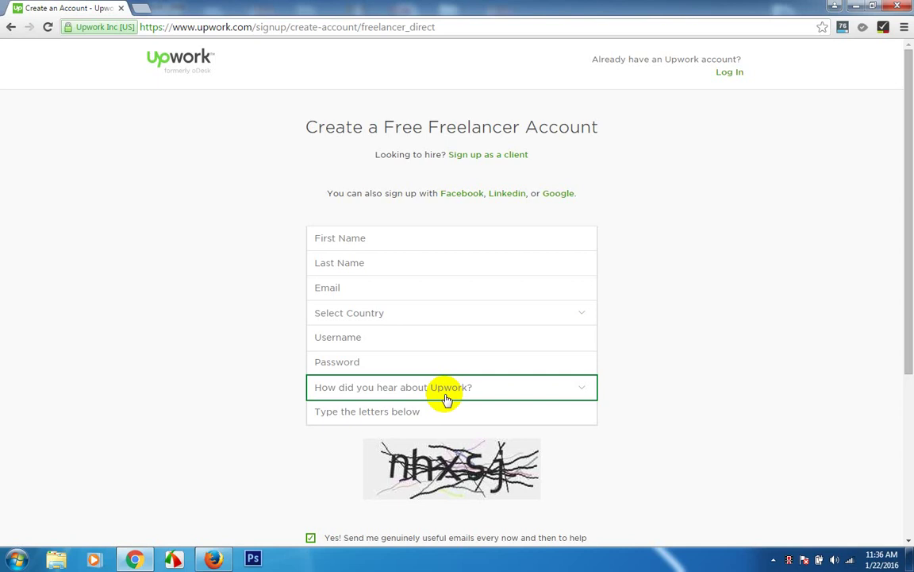
Step: Enter the account holder's first name, last name and e-mail address in the sign-up form
click(333, 231)
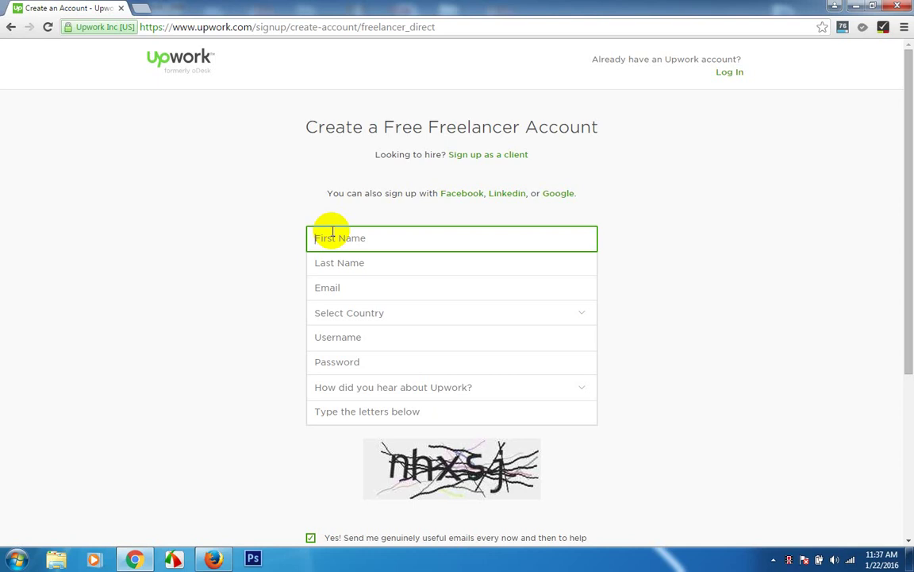
key(Tab)
key(Tab)
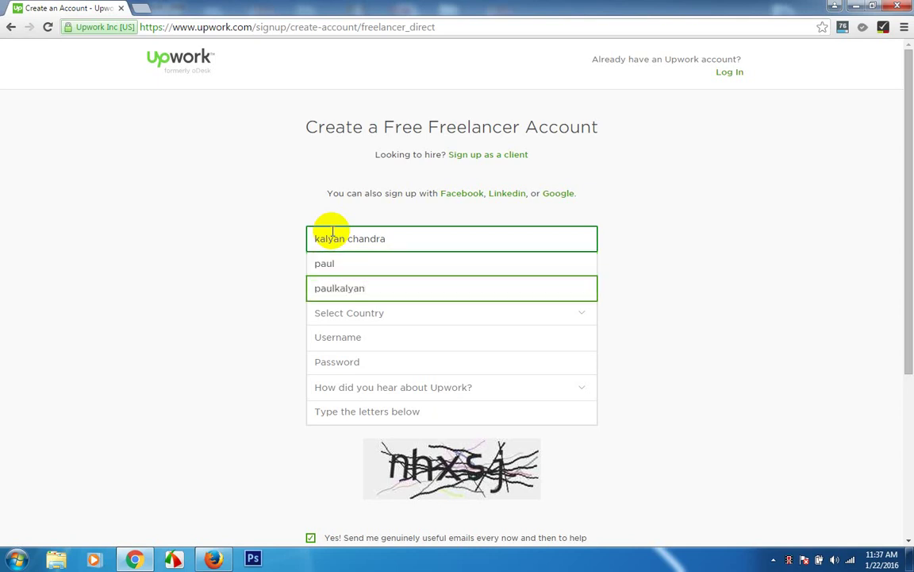
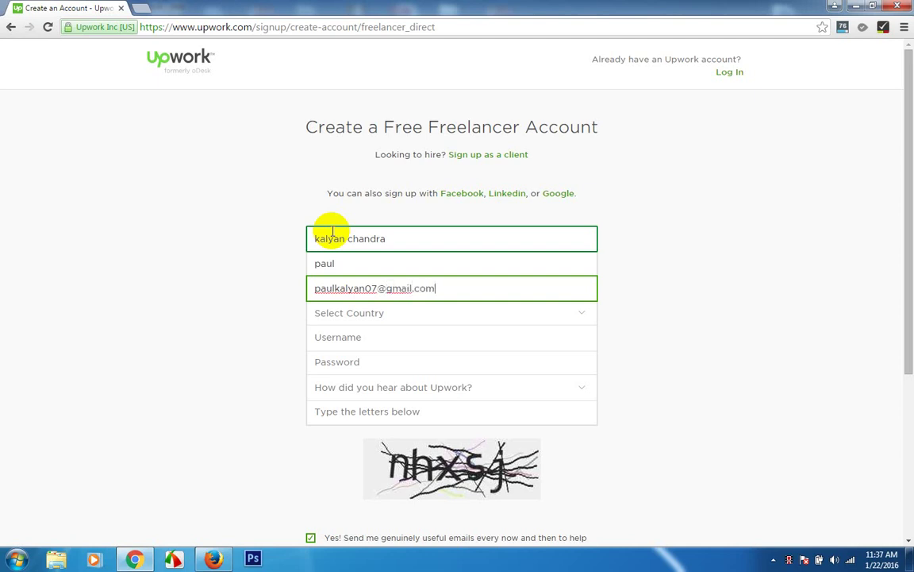
Step: Select Bangladesh as the country
click(339, 316)
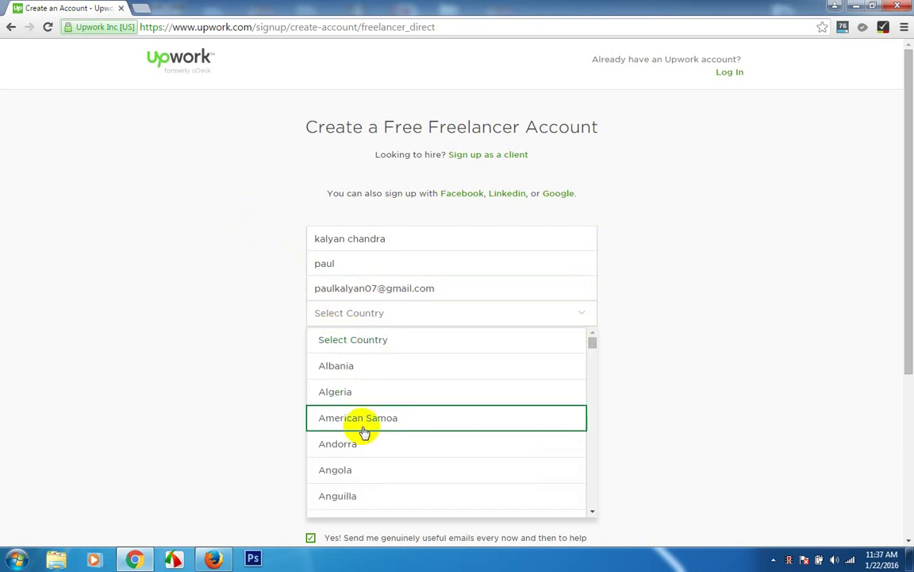
scroll(346, 371, down, 4)
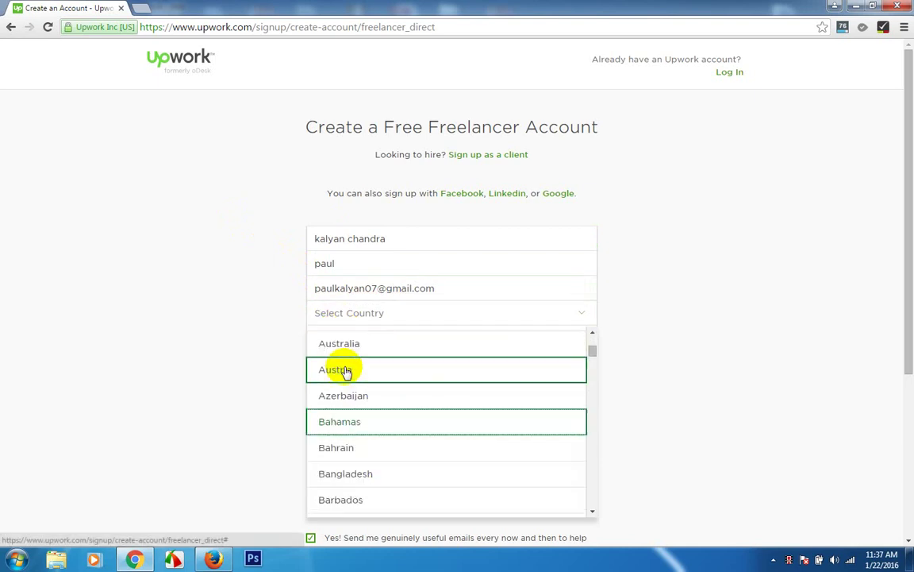
click(359, 478)
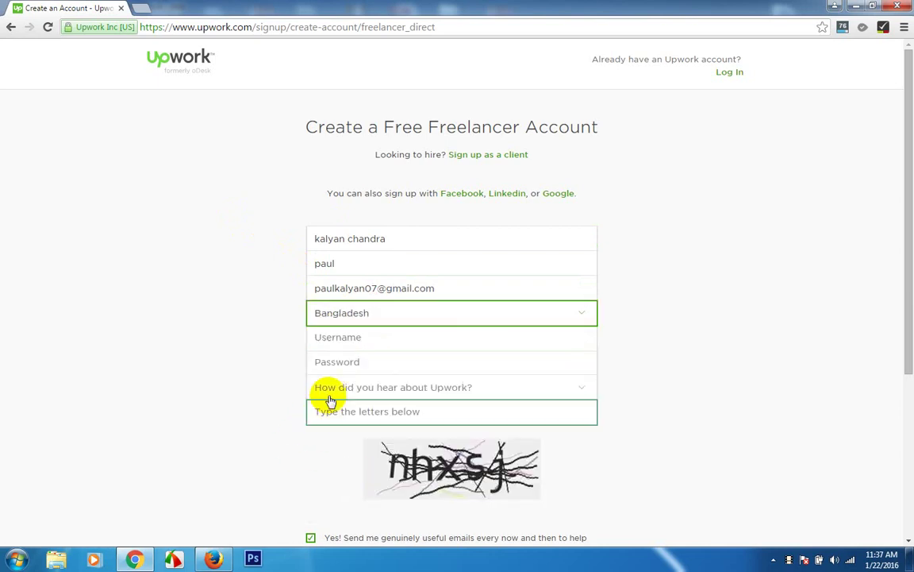
Step: Enter a username and the account password
click(359, 339)
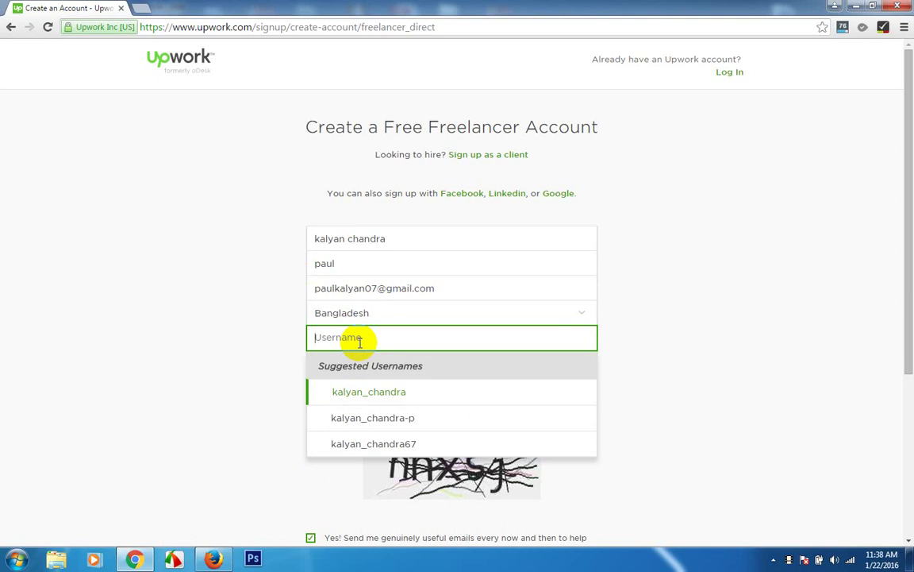
key(Tab)
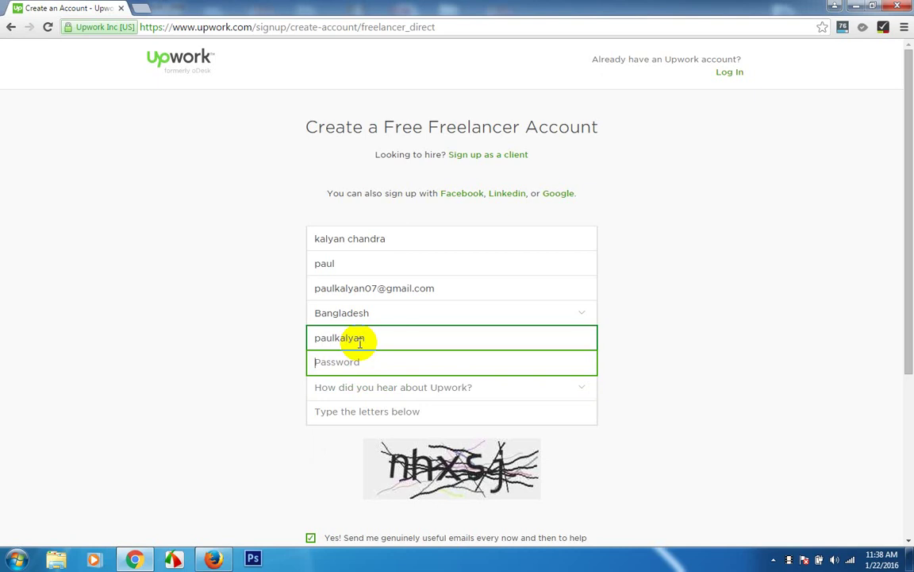
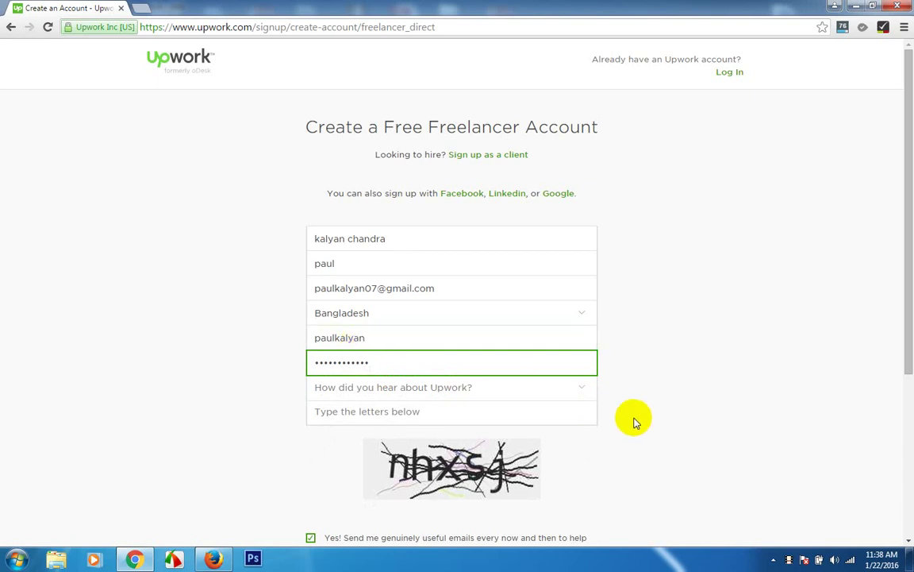
Step: Choose Friend as the referral source and enter the captcha letters, correcting a typo
click(348, 389)
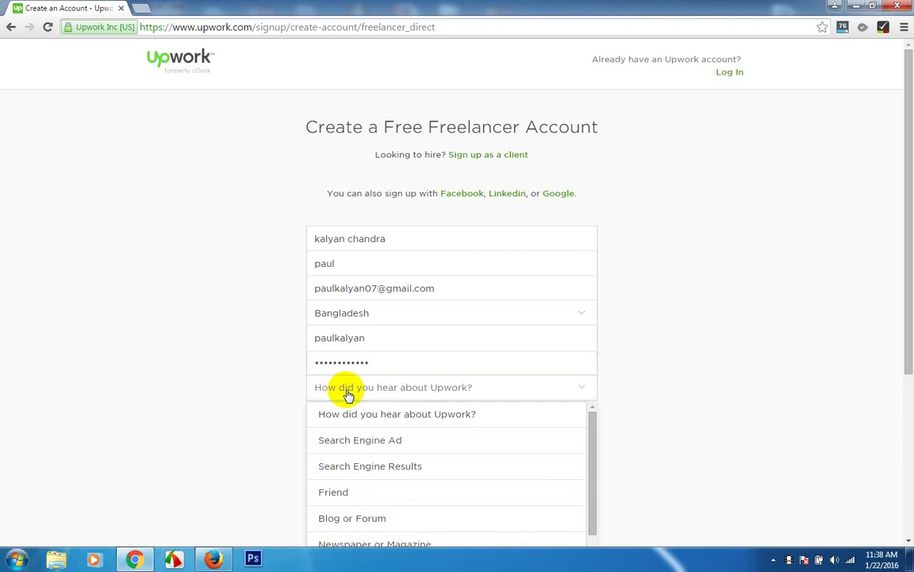
click(329, 491)
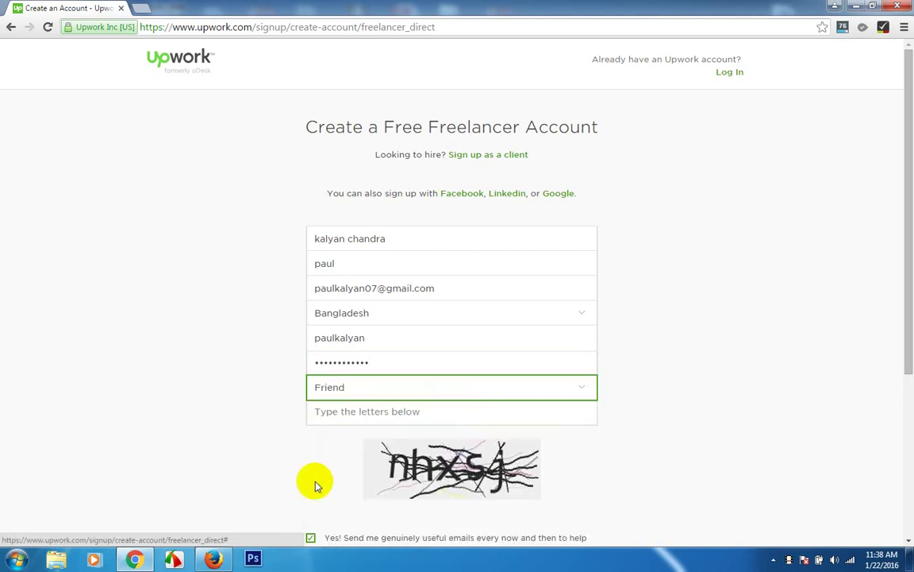
click(339, 413)
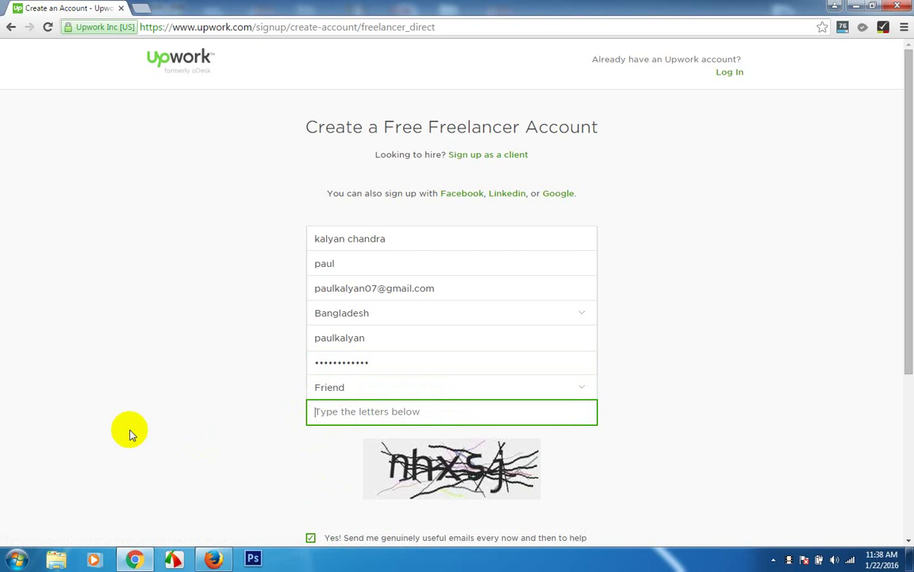
text(nh)
key(BackSpace)
key(BackSpace)
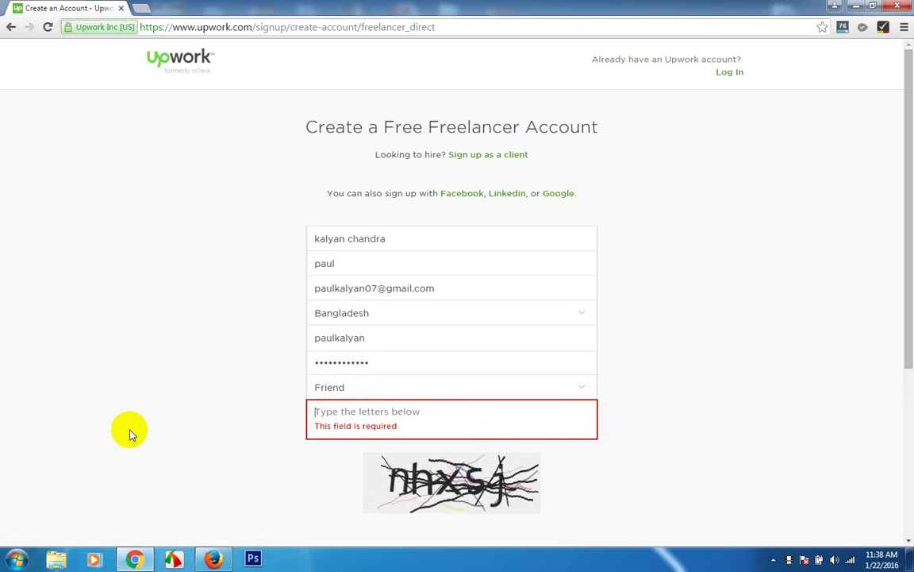
text(nhxsj)
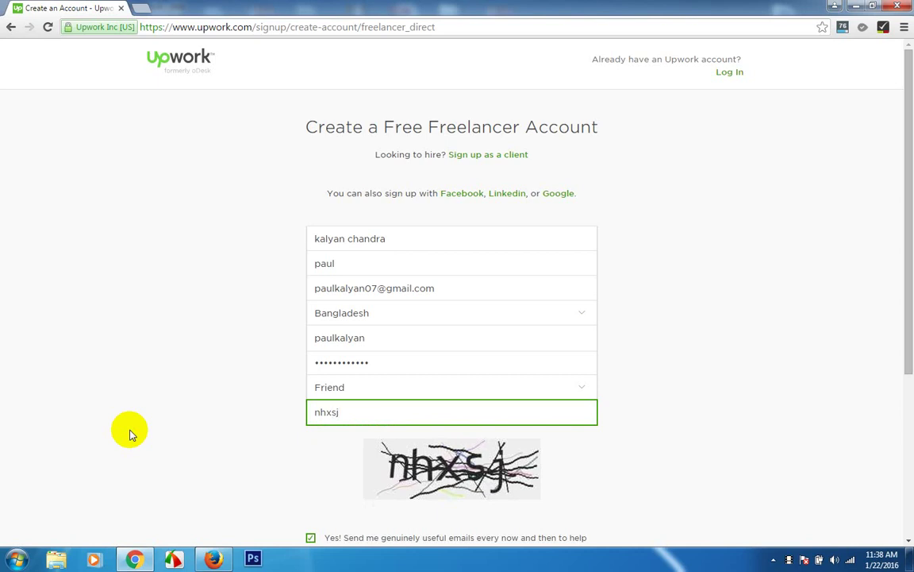
Step: Accept the Terms of Service
scroll(127, 442, down, 3)
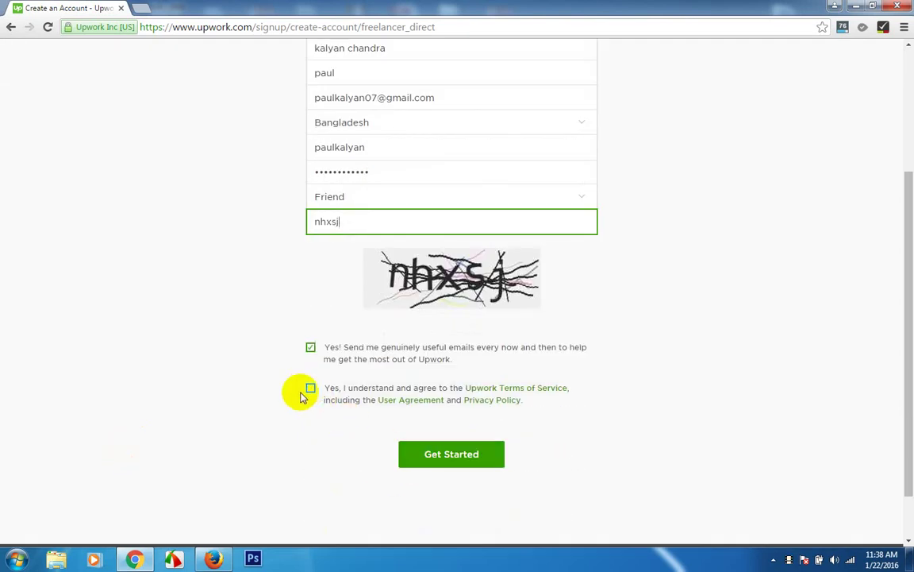
click(310, 389)
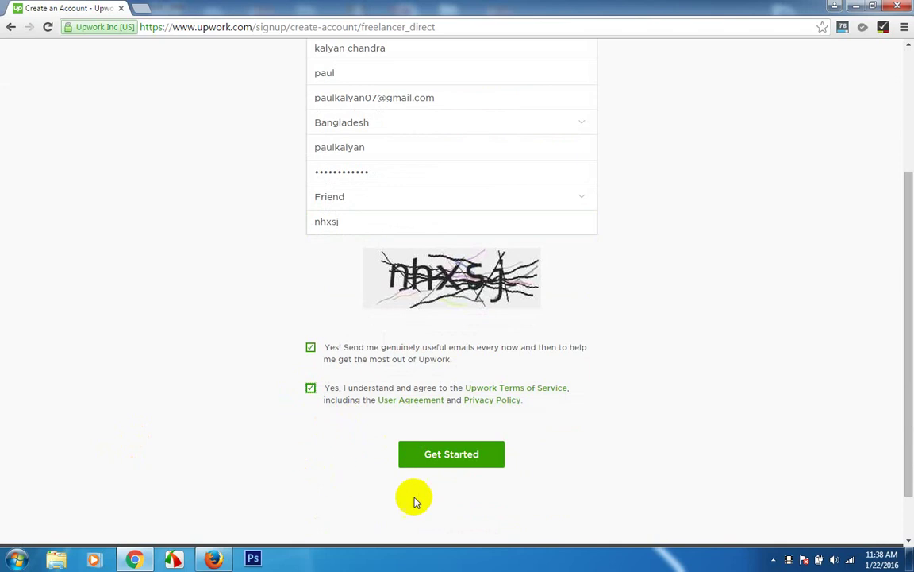
click(451, 464)
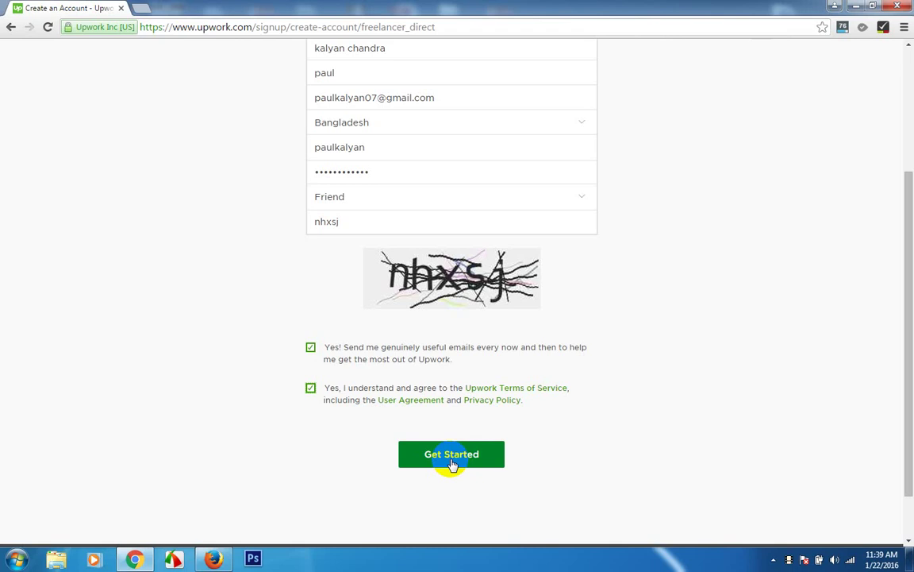
Step: Submit the sign-up form with Get Started to create the account
click(451, 456)
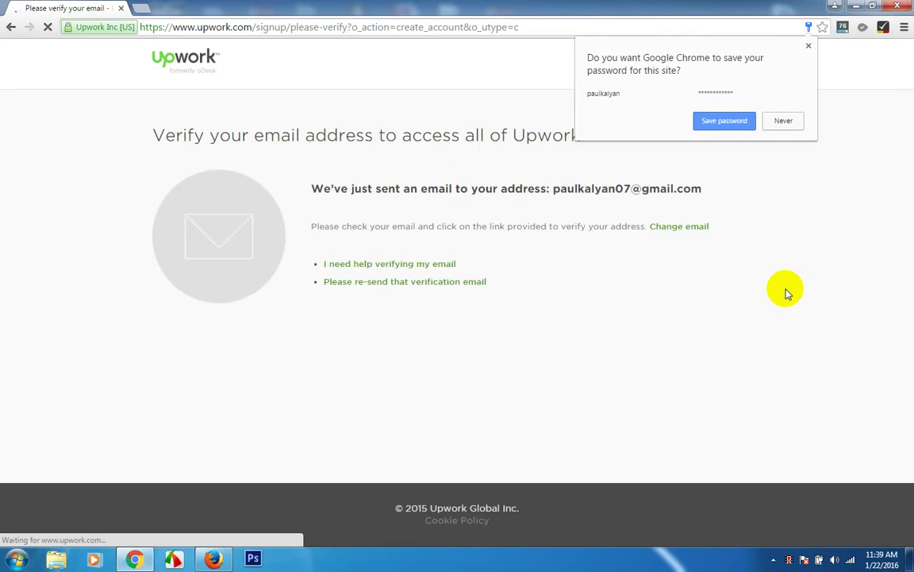
Step: In a new tab, search for Gmail and go to its sign-in page
click(141, 10)
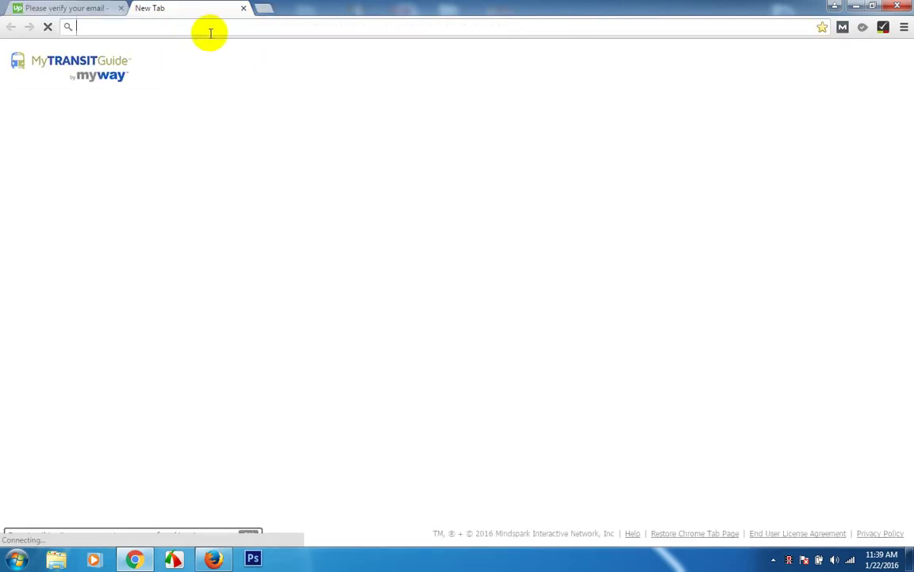
text(g)
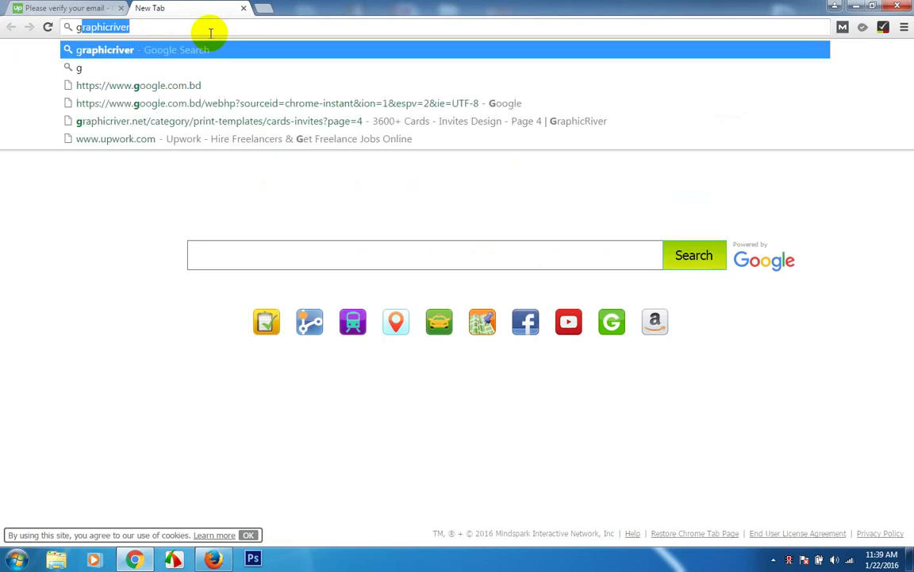
text(m)
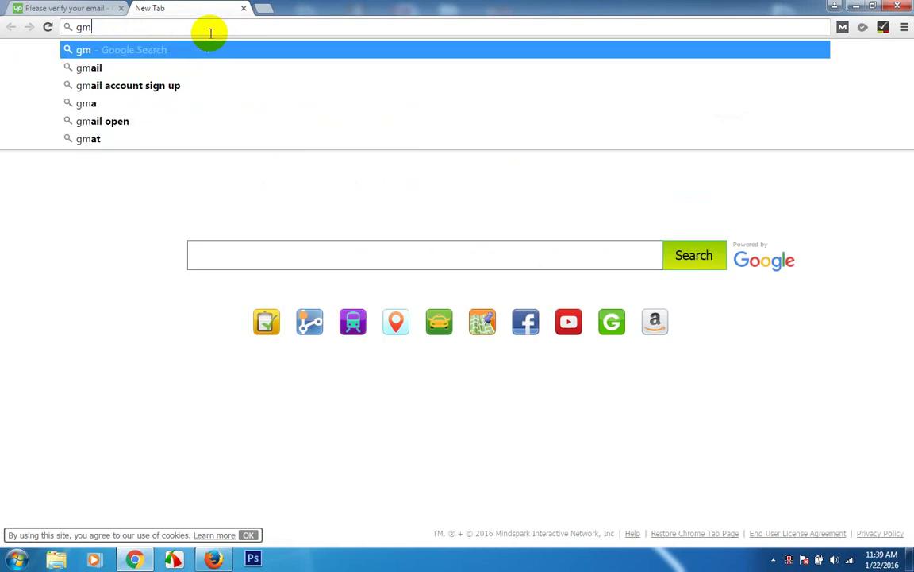
key(Down)
key(Return)
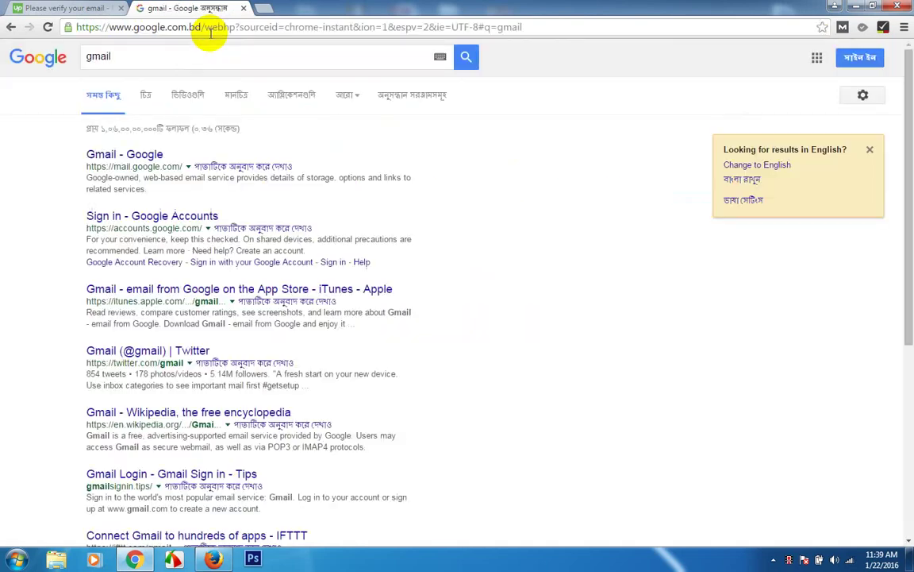
click(140, 160)
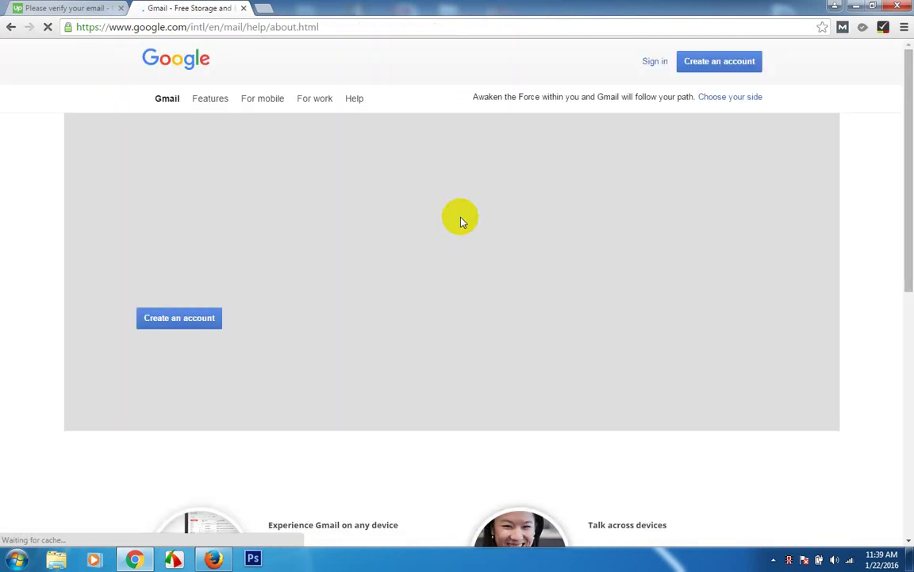
click(654, 62)
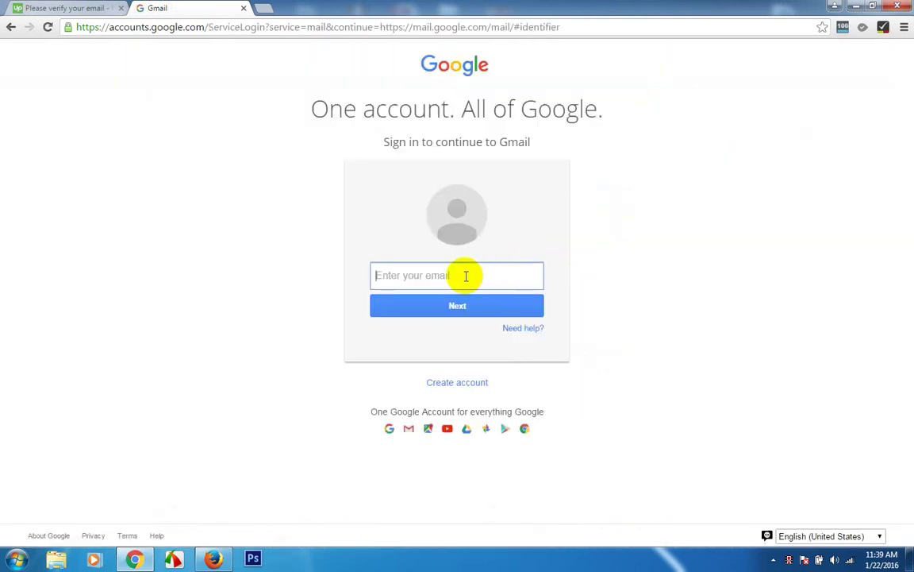
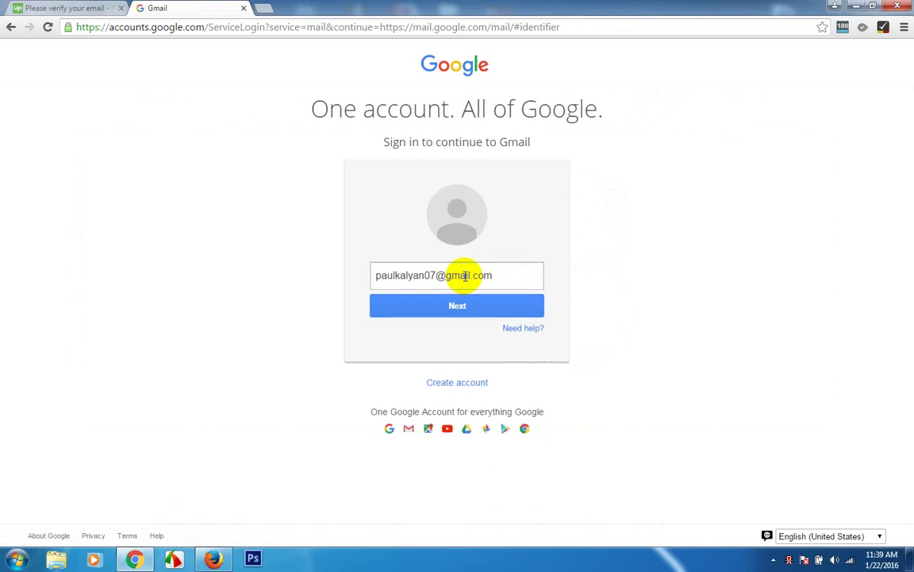
Step: Sign in to Gmail with the e-mail, password and 2-step SMS verification code
key(Return)
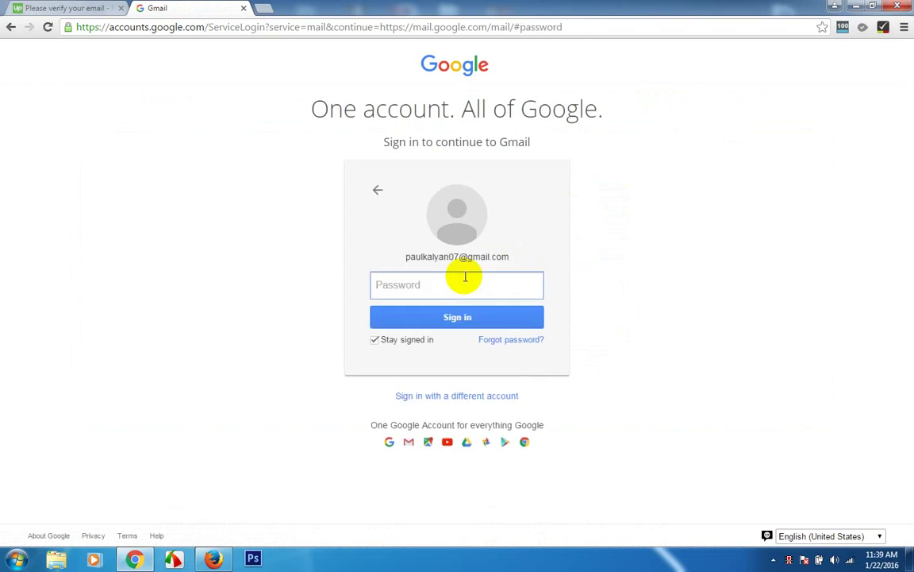
text(•)
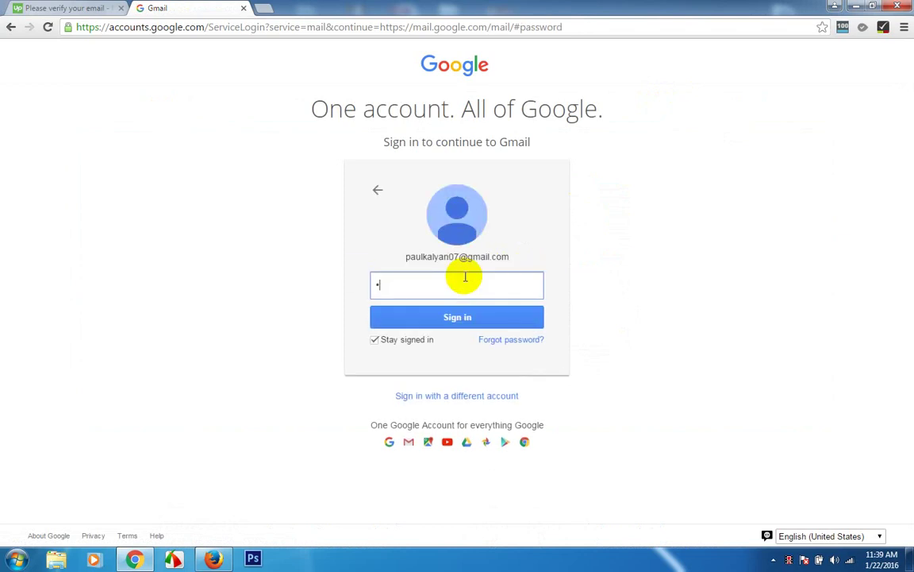
text(•••••••••)
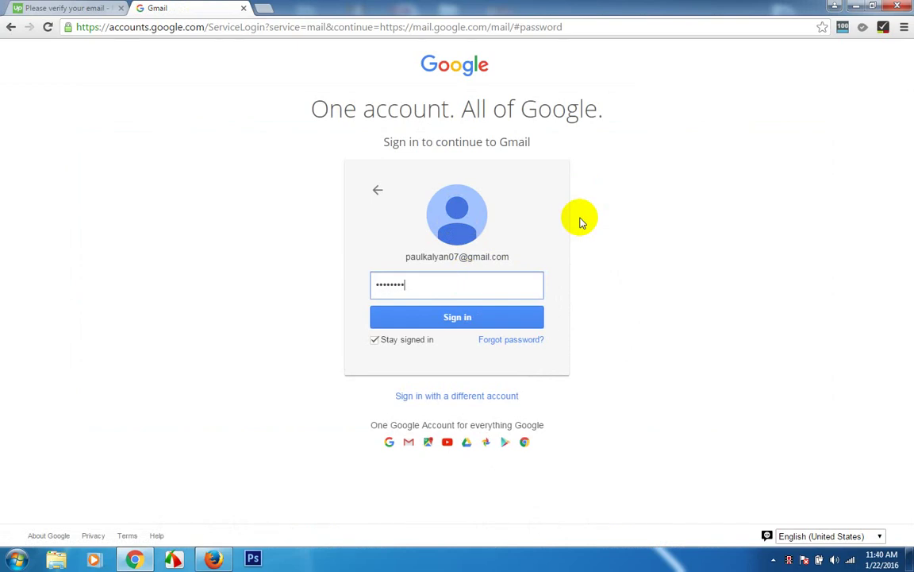
text(•••)
key(Return)
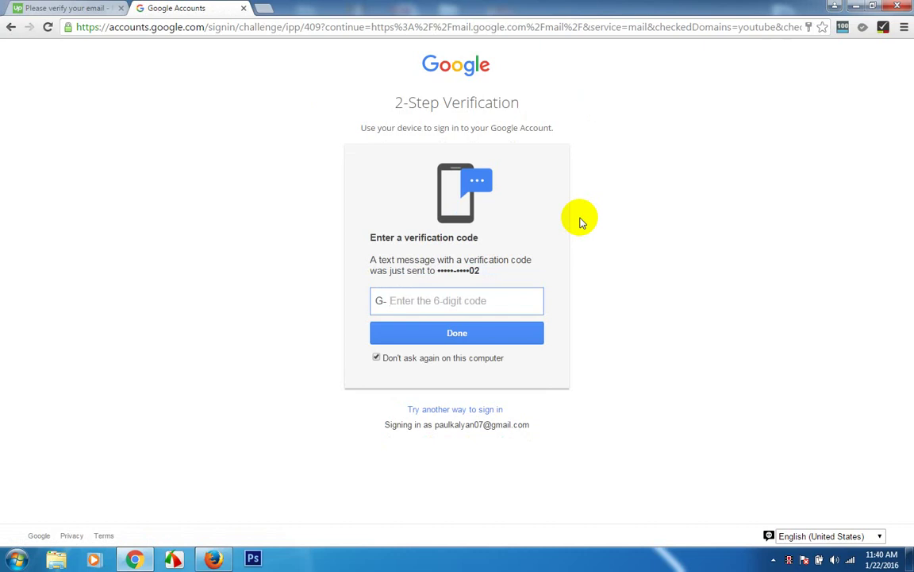
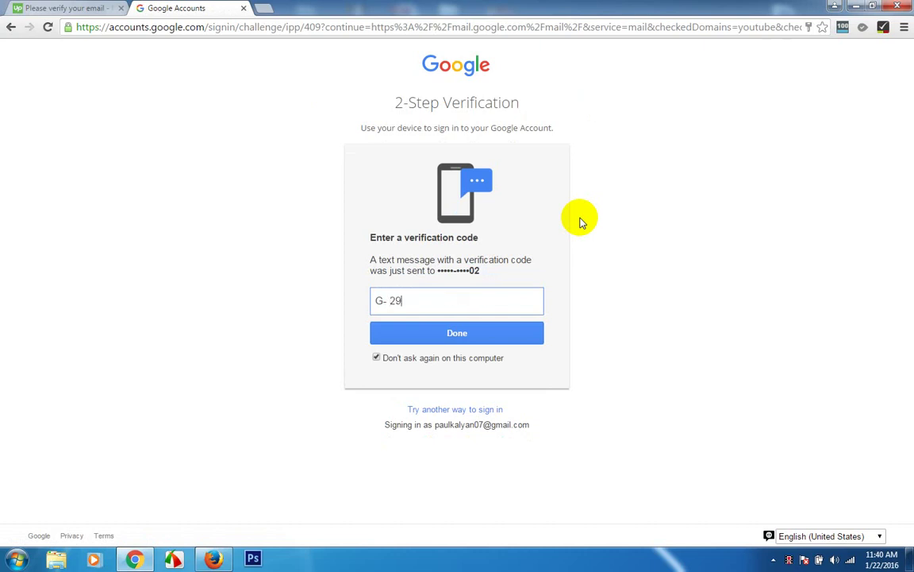
click(451, 334)
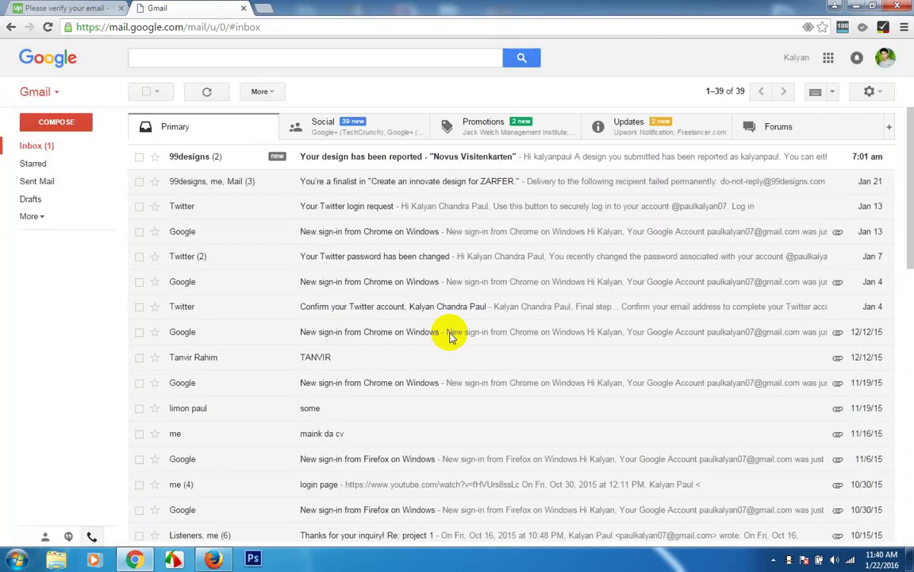
Step: Follow the link in the Upwork verification e-mail under Updates and begin creating the profile
click(696, 129)
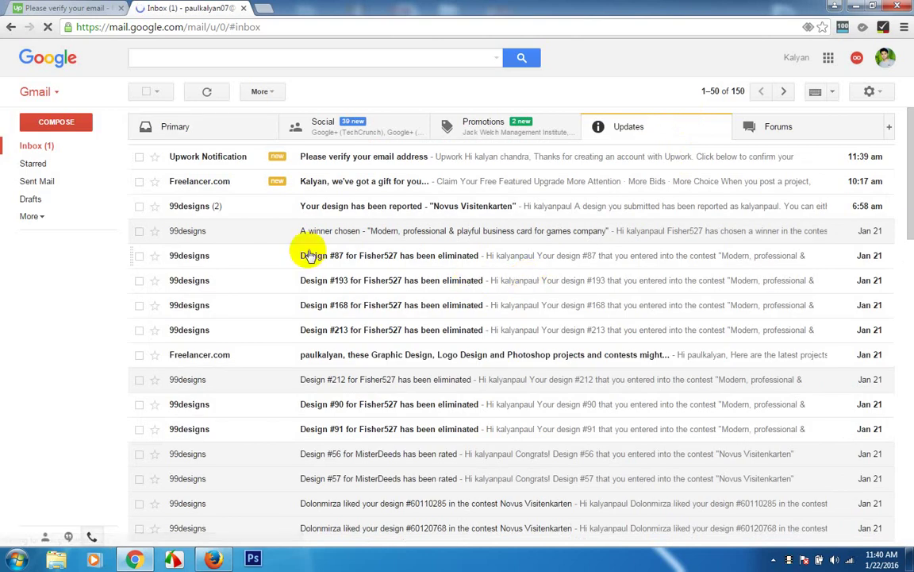
click(291, 161)
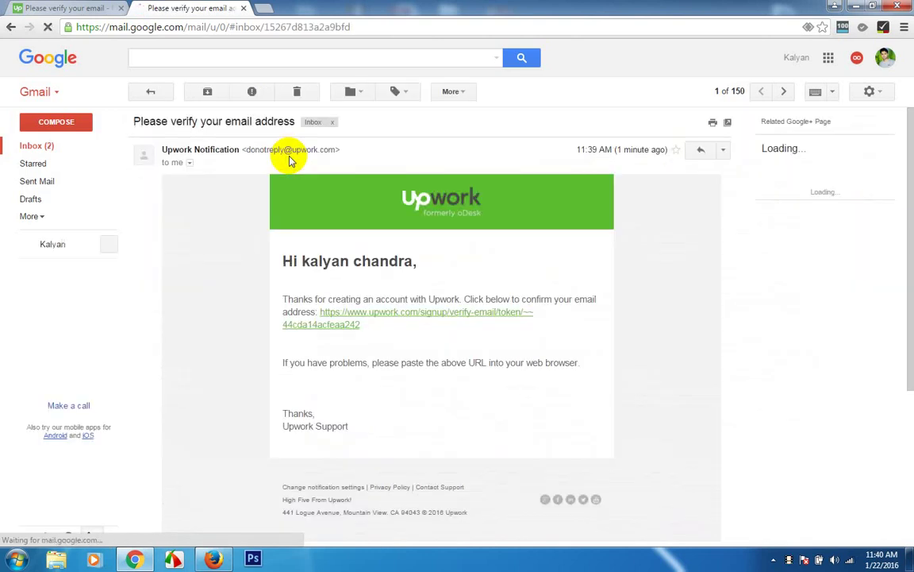
click(406, 315)
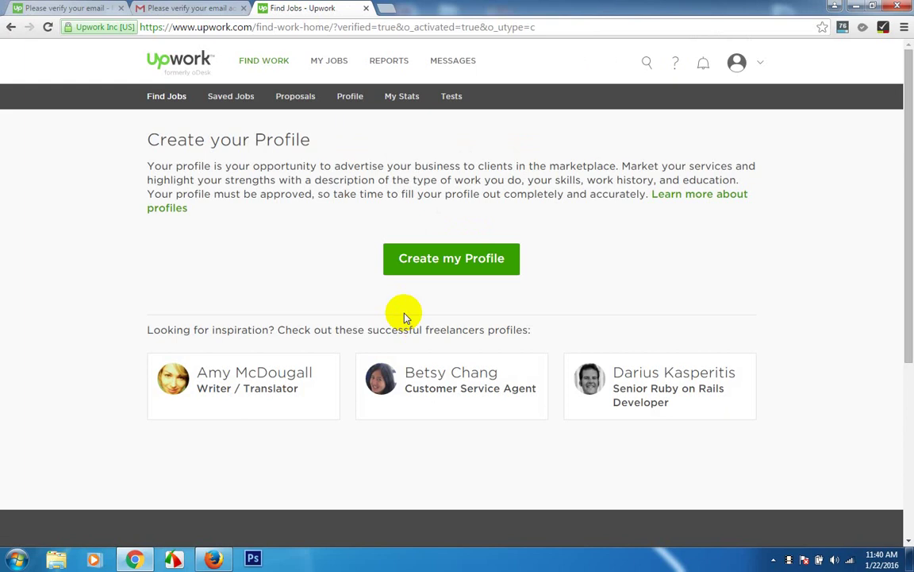
click(446, 261)
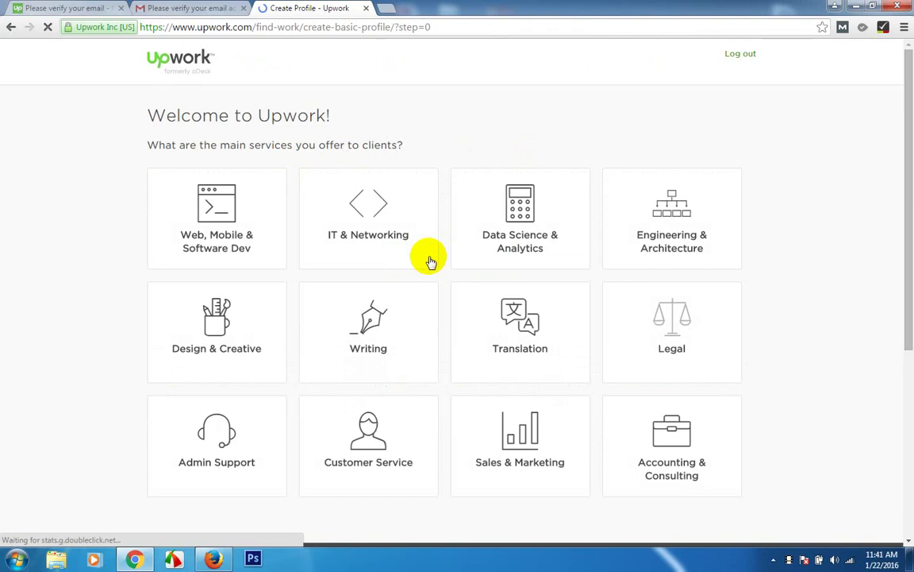
click(431, 261)
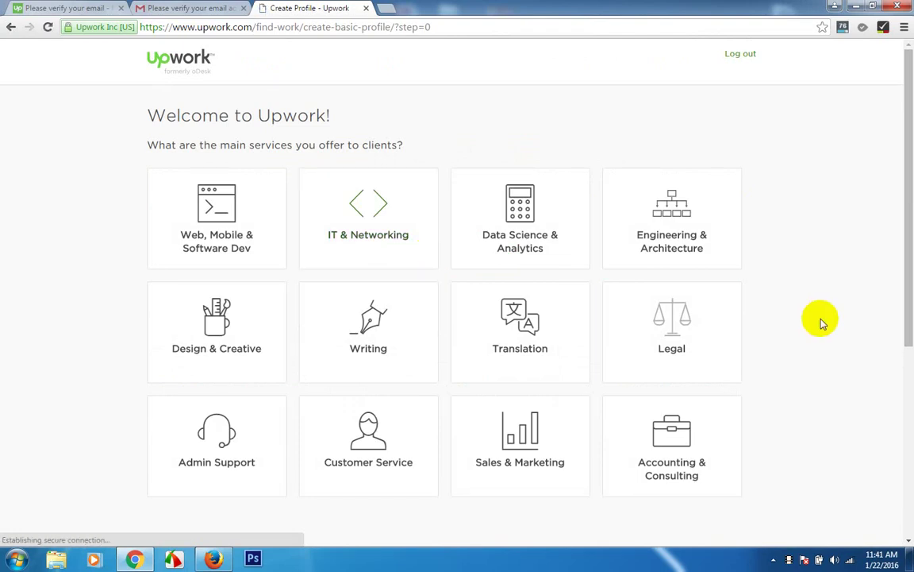
Step: Pick Design & Creative as the main service on the Welcome to Upwork page
scroll(822, 323, down, 1)
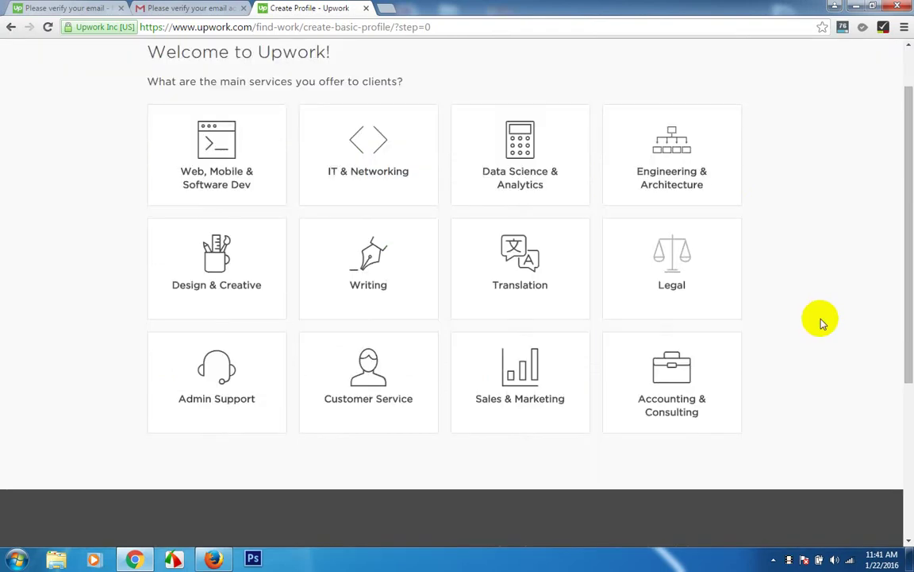
click(259, 261)
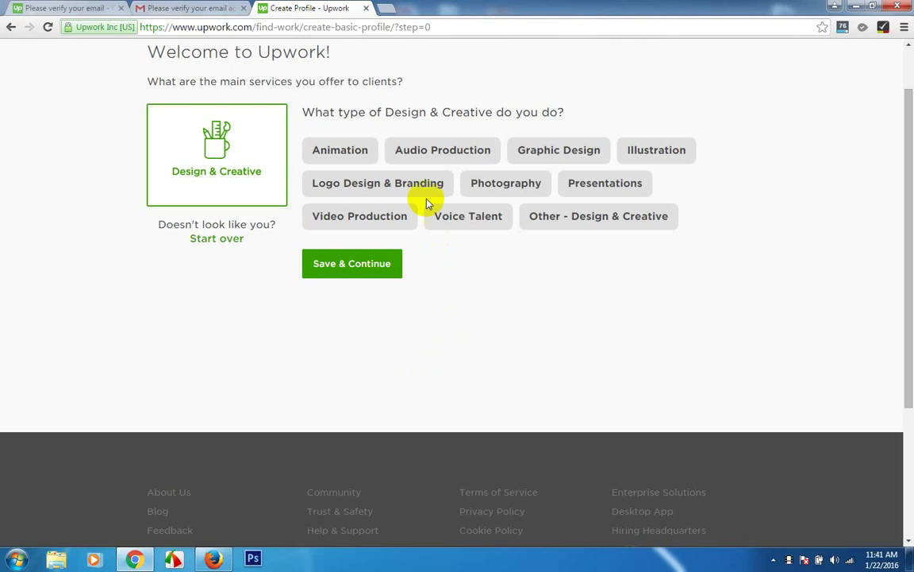
Step: Select Logo Design & Branding, Graphic Design, Other - Design & Creative and Presentations specialties
click(428, 195)
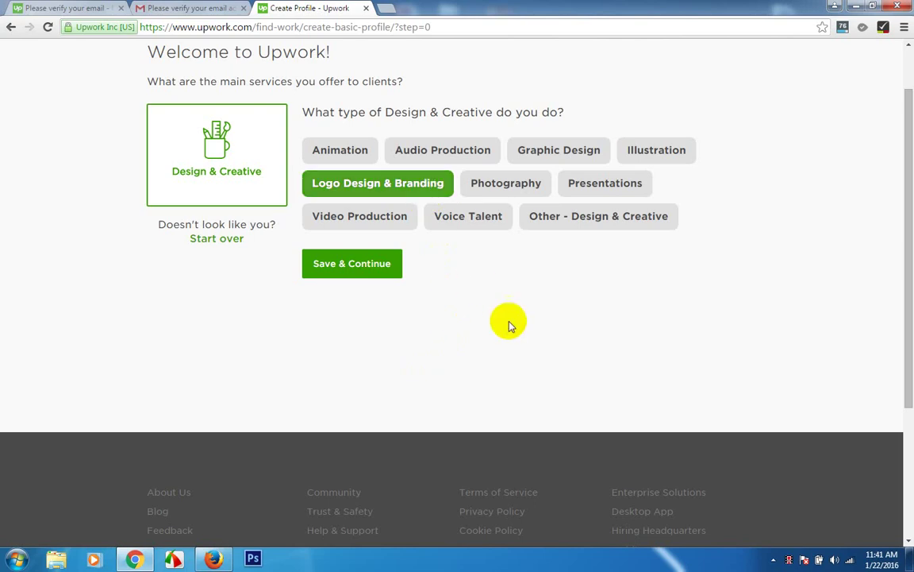
click(566, 217)
click(560, 150)
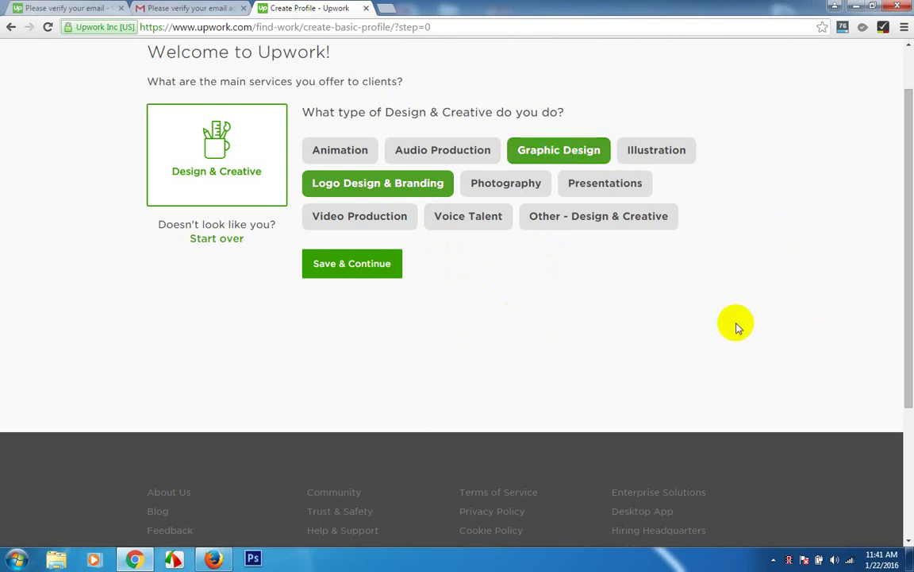
click(594, 226)
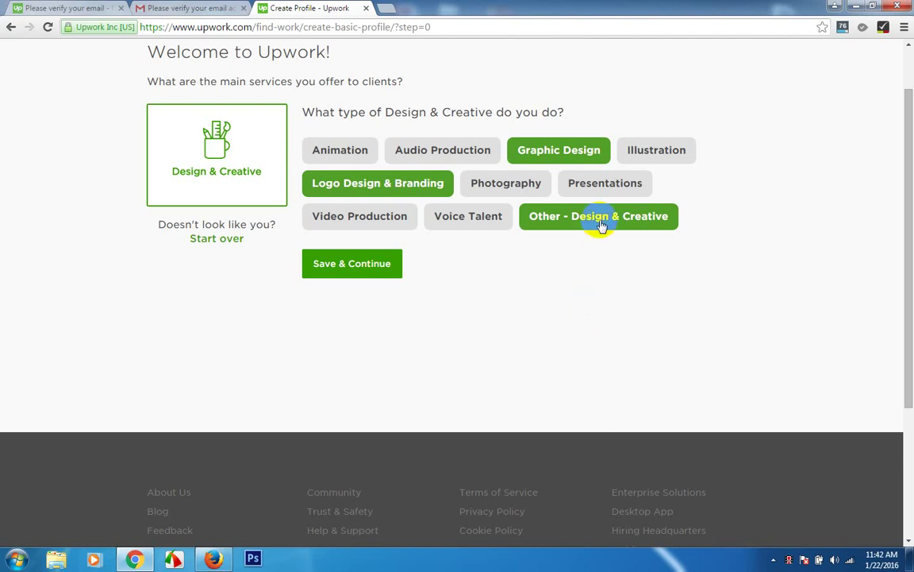
click(608, 190)
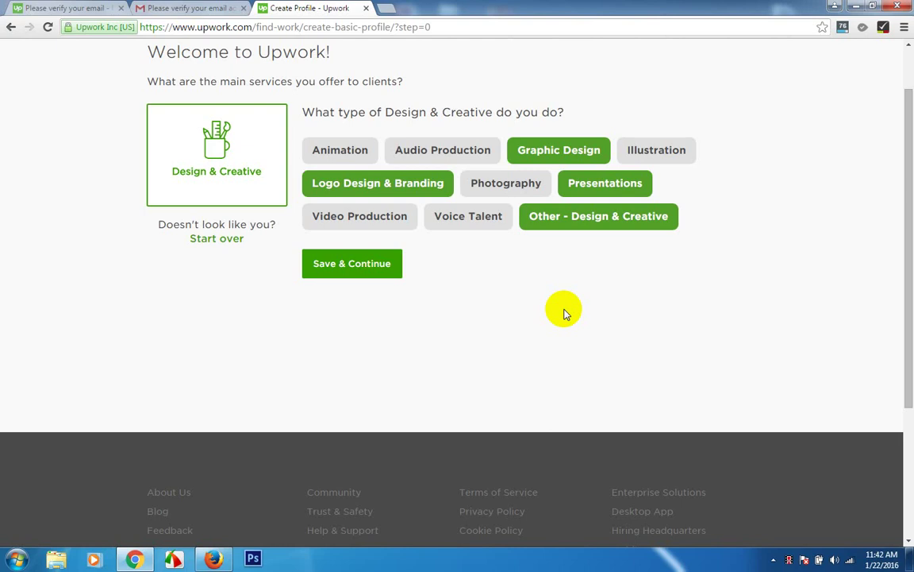
scroll(402, 353, up, 2)
scroll(402, 355, down, 2)
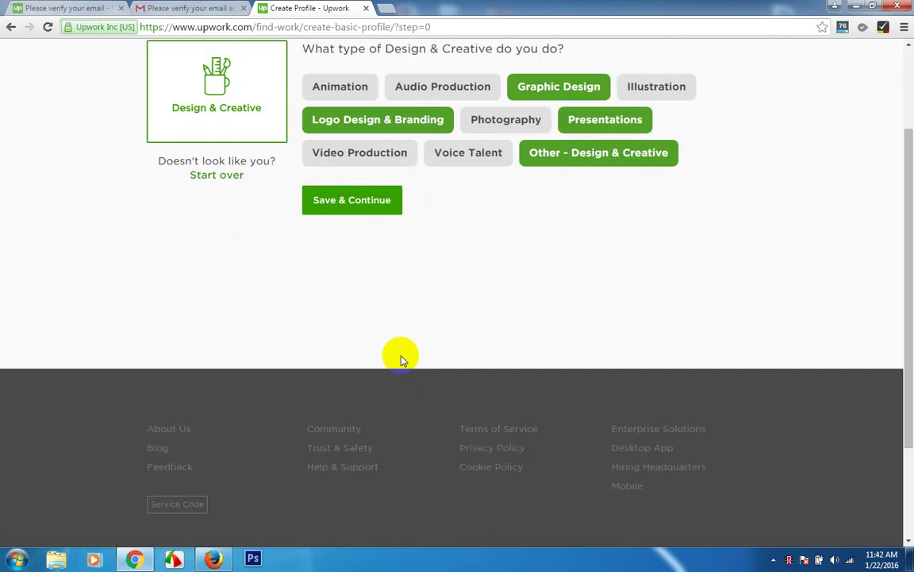
scroll(402, 358, up, 1)
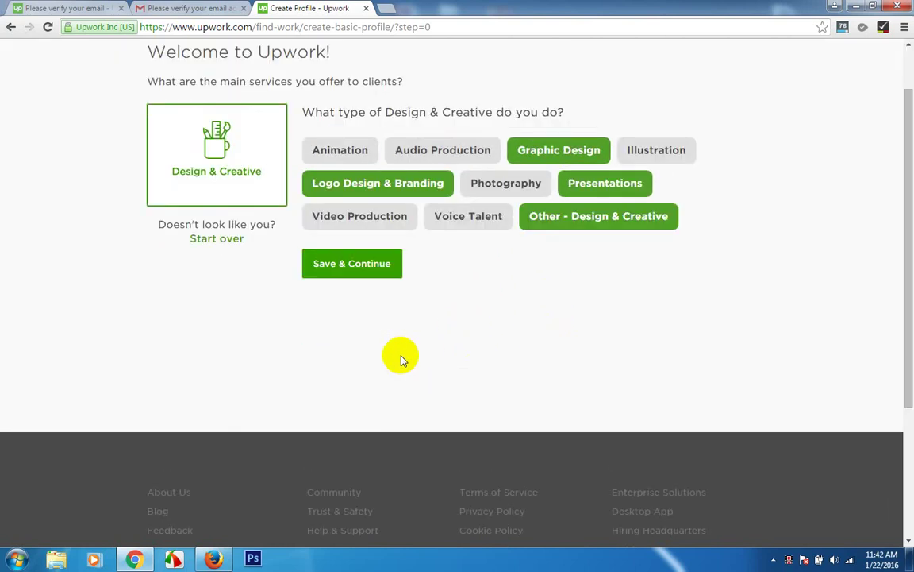
scroll(402, 359, up, 1)
scroll(419, 371, down, 2)
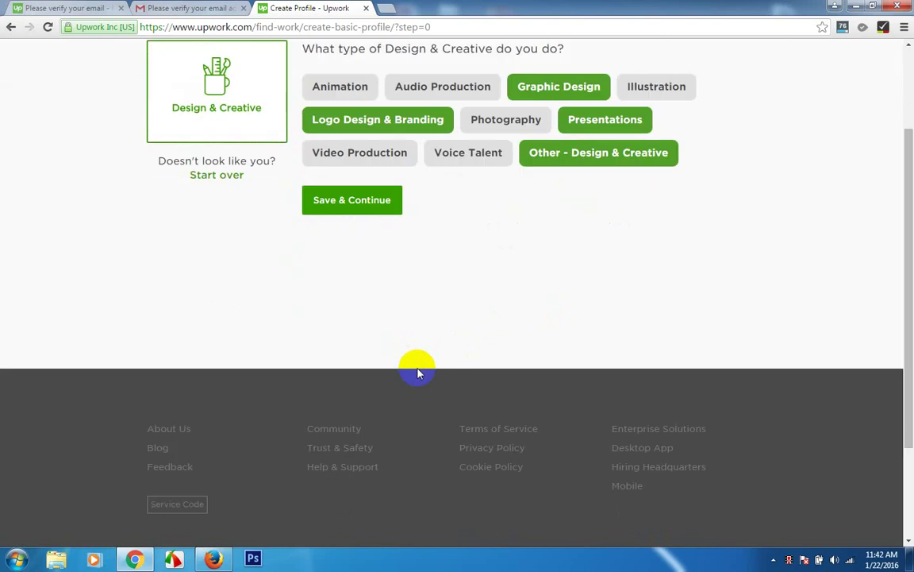
scroll(419, 371, down, 1)
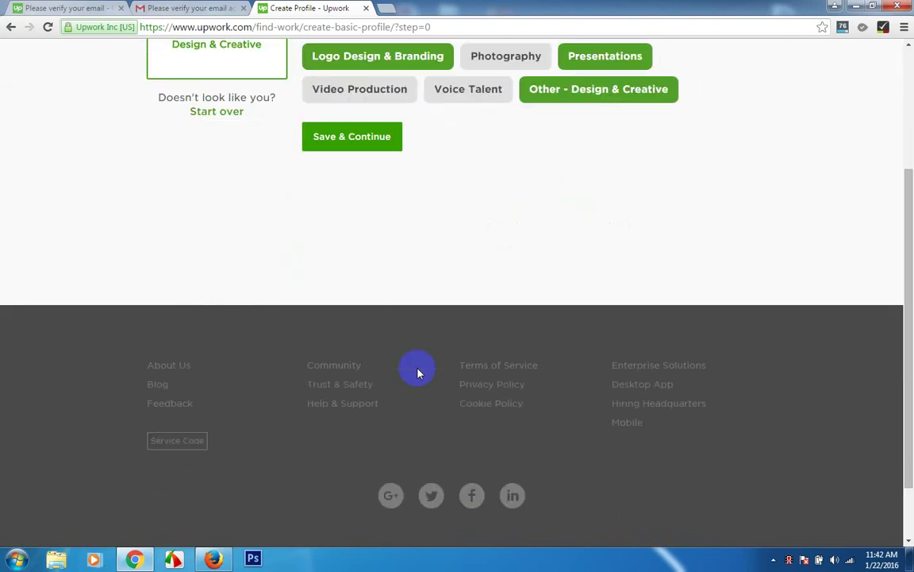
scroll(419, 371, down, 1)
scroll(419, 372, up, 4)
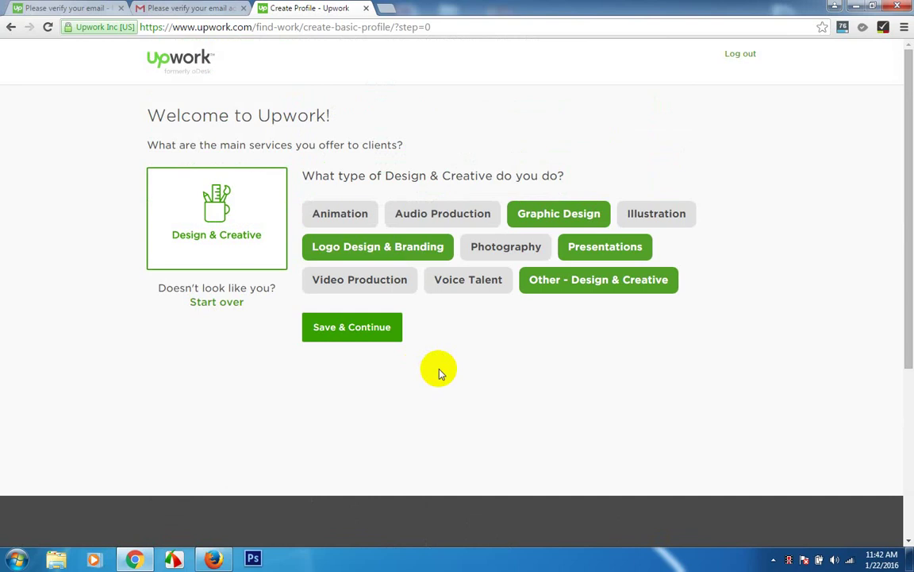
Step: Close the leftover Upwork verify-email tab and return to the Create Profile tab
click(185, 9)
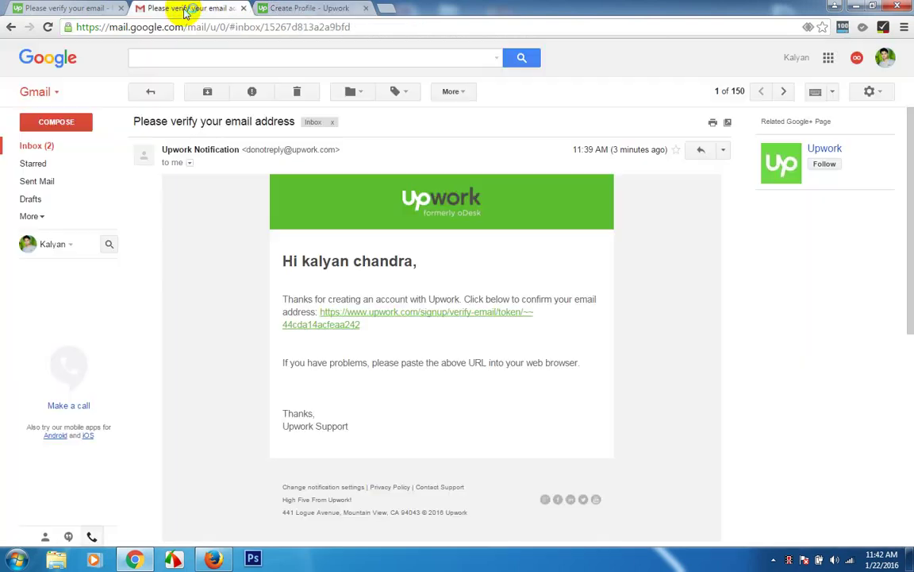
click(90, 8)
click(120, 8)
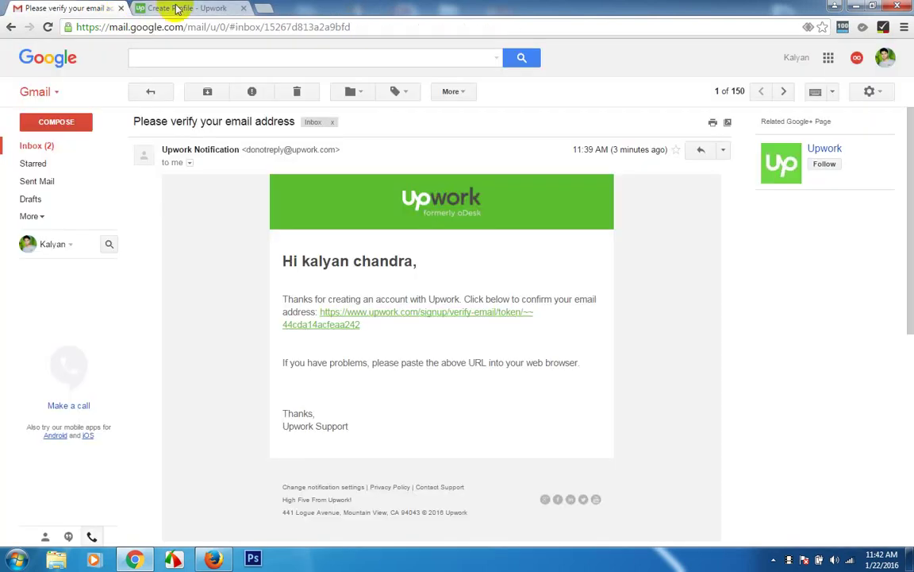
click(181, 8)
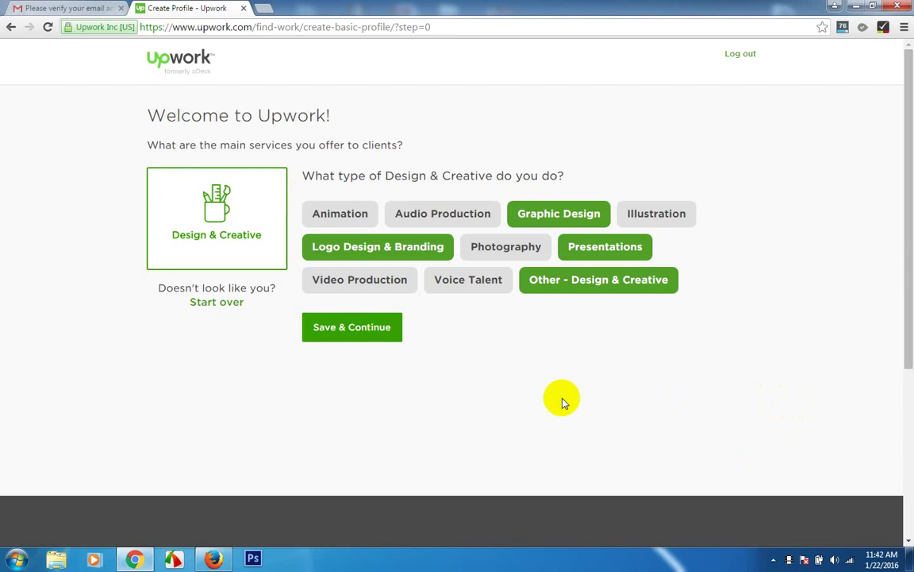
scroll(155, 340, down, 2)
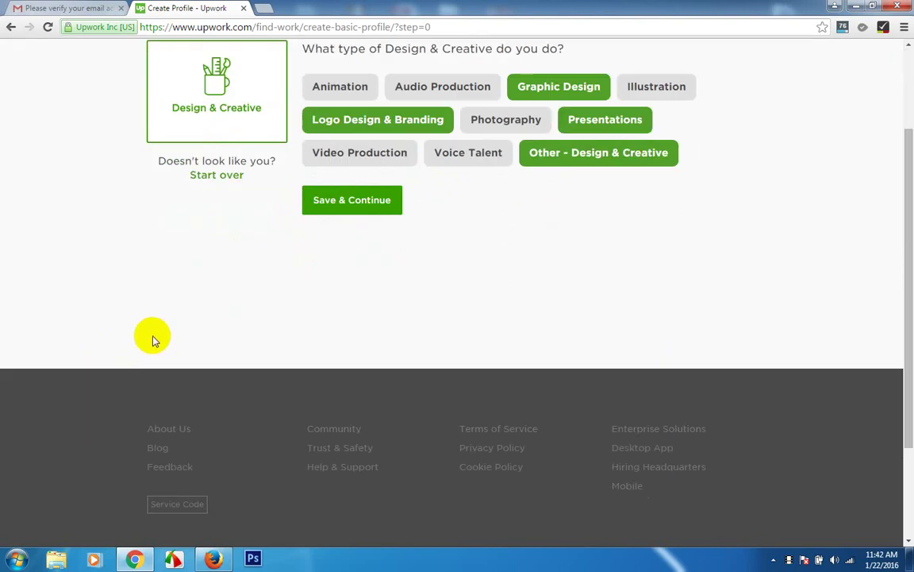
scroll(155, 339, up, 2)
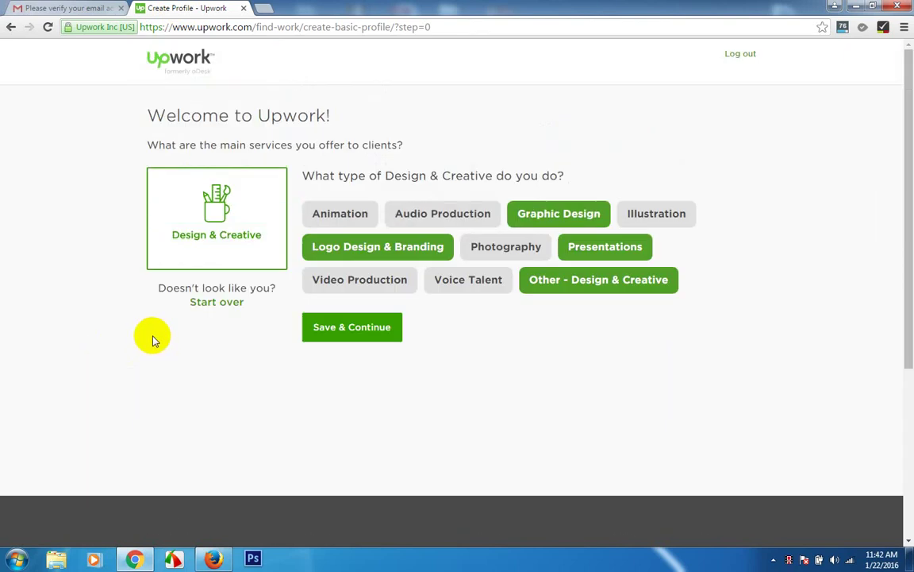
Step: Save the Design & Creative specialties and return to step 1, Introduce Yourself
click(343, 328)
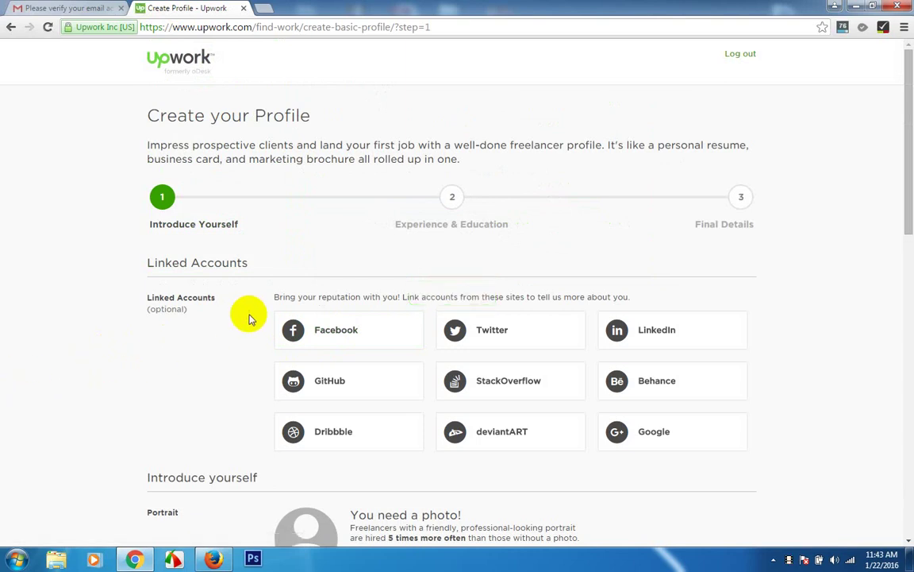
Step: Start linking Facebook and log in with the account's e-mail address and password
click(312, 330)
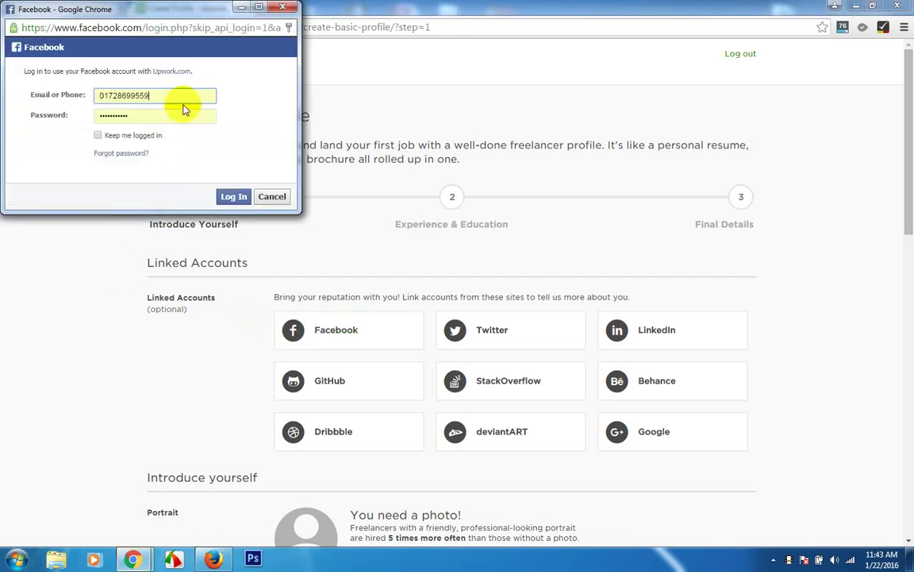
drag(175, 95, 73, 101)
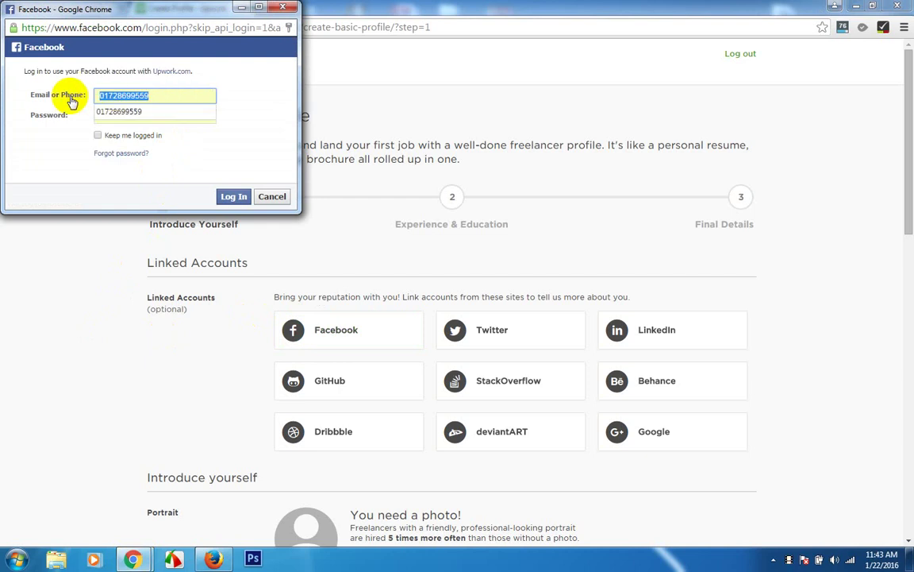
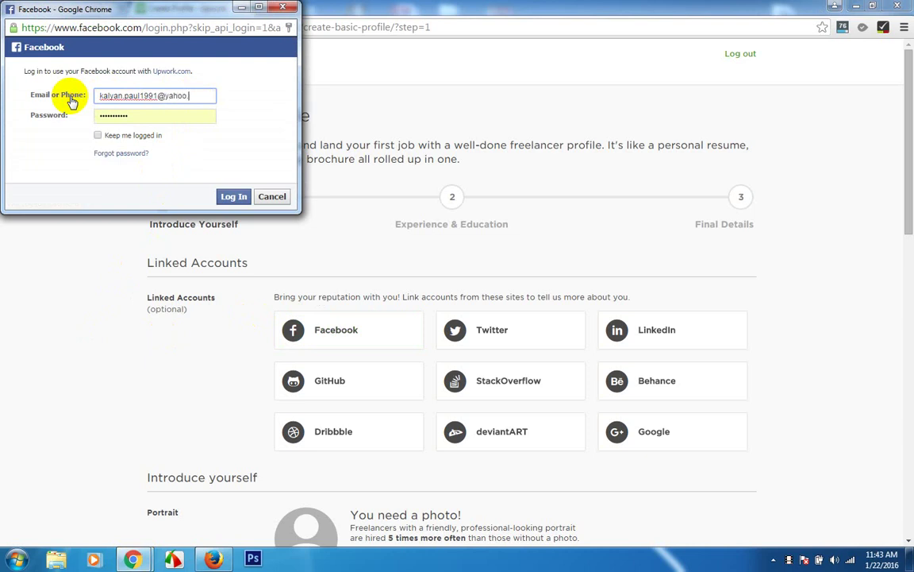
key(Tab)
text(************)
key(Return)
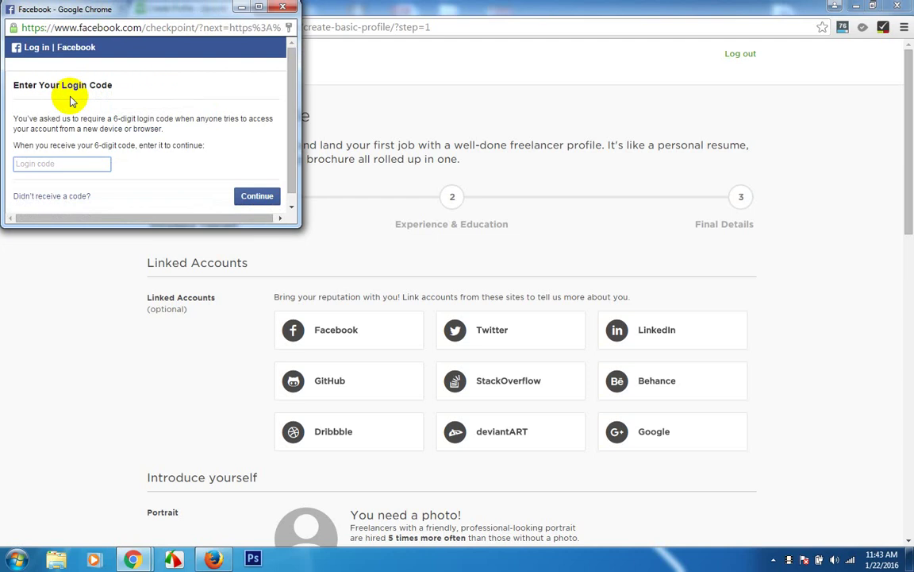
Step: Enter the login code, choose Don't Save for the browser, and allow Upwork access
click(254, 203)
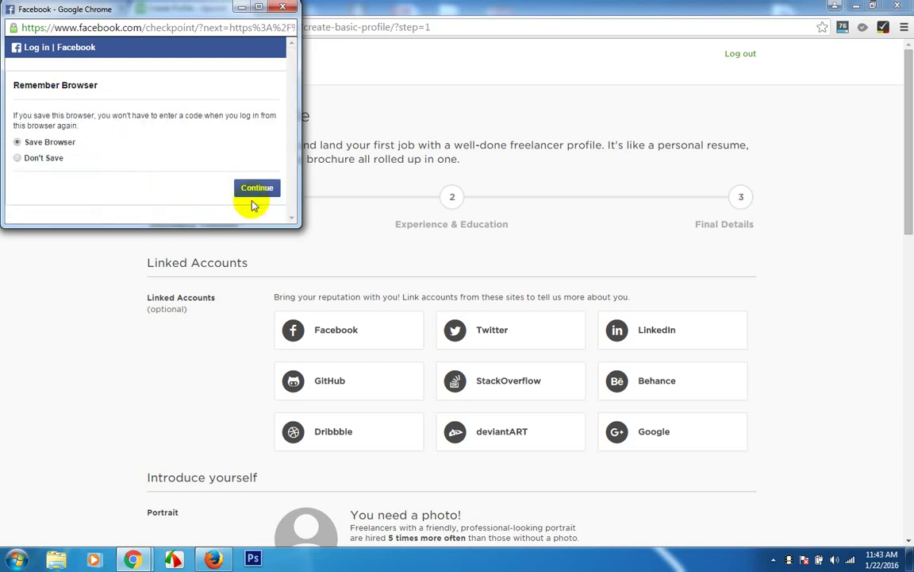
click(35, 158)
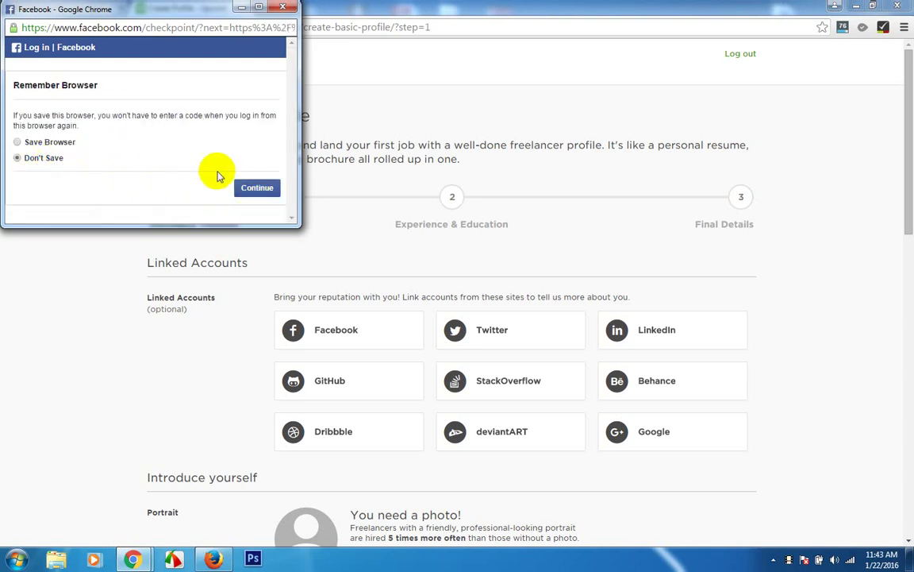
click(256, 188)
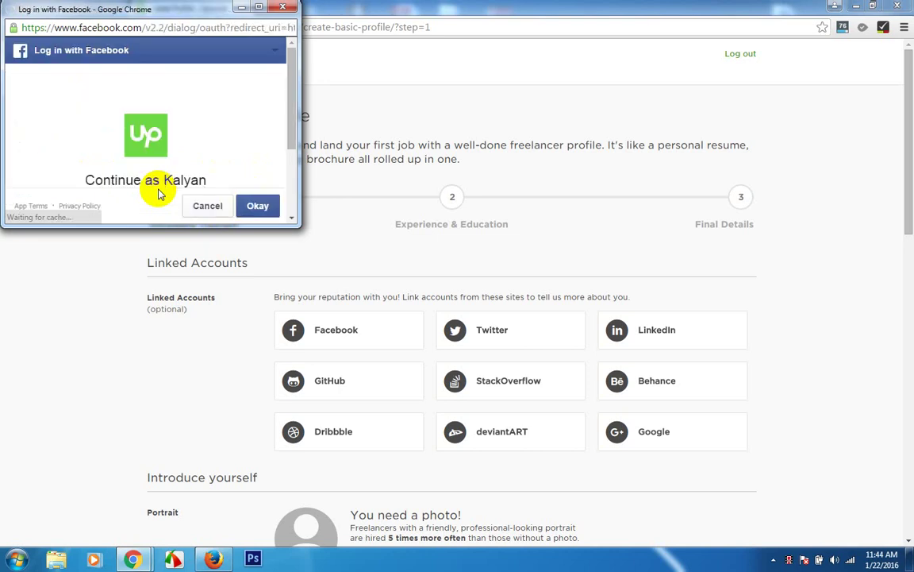
click(294, 323)
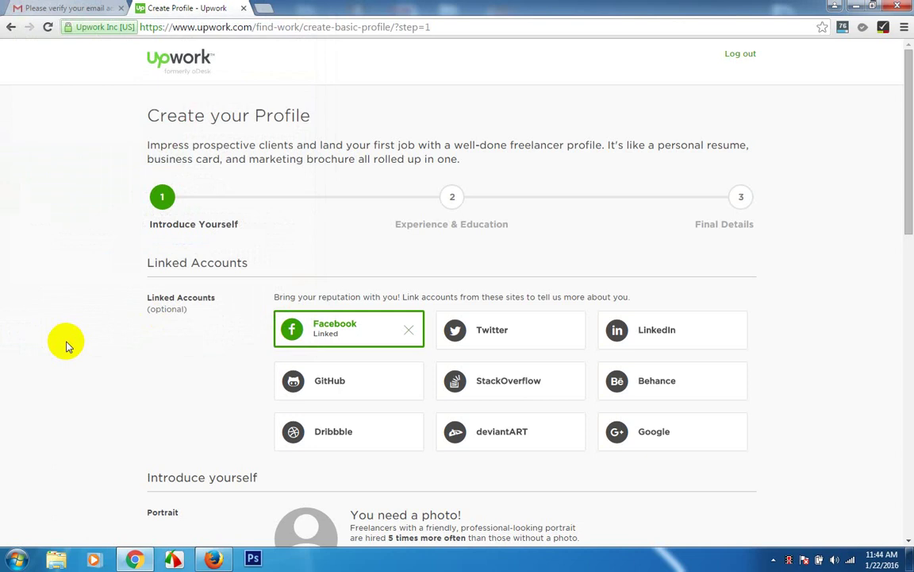
Step: Scroll down to the empty Portrait, Professional Title, Overview and Skills fields
scroll(67, 346, down, 1)
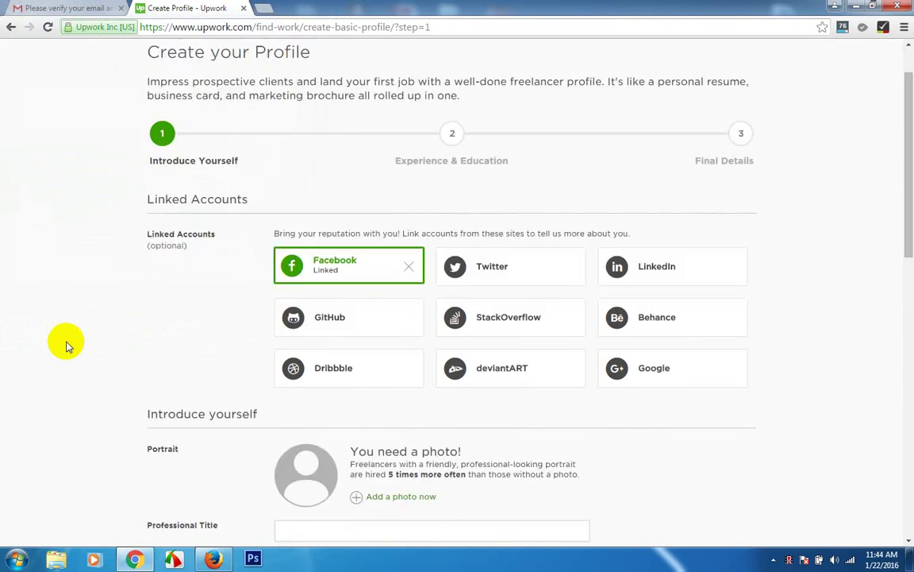
scroll(67, 346, down, 3)
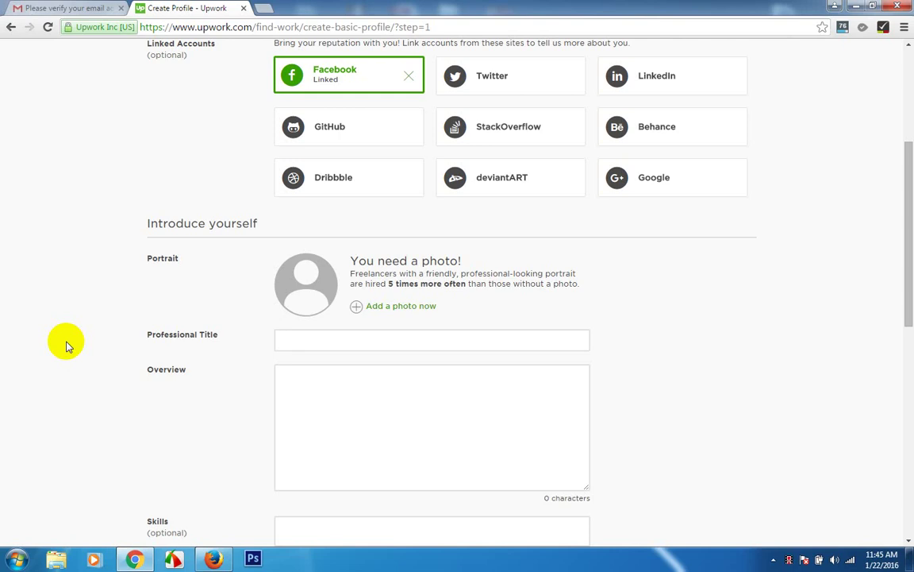
Step: Open facebook.com in a new browser tab
click(262, 10)
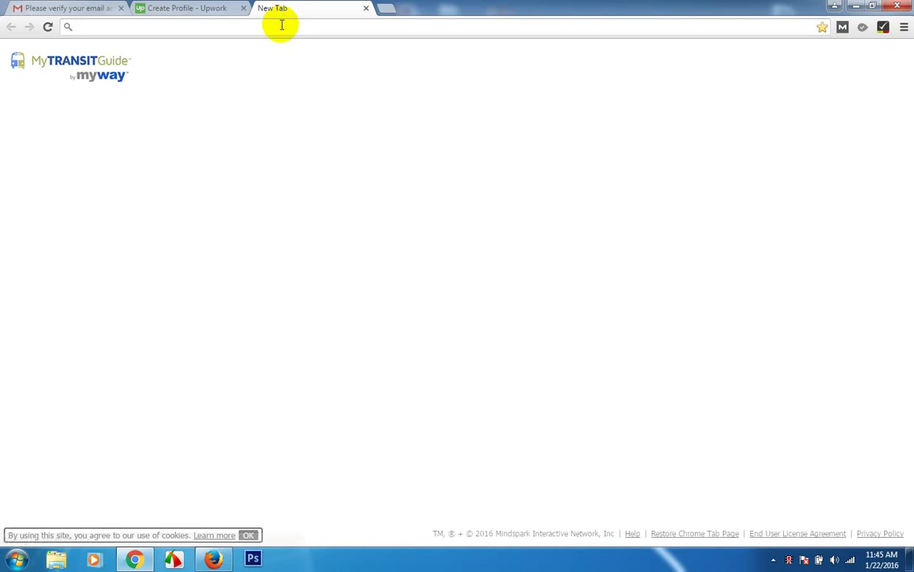
text(f)
key(BackSpace)
text(f)
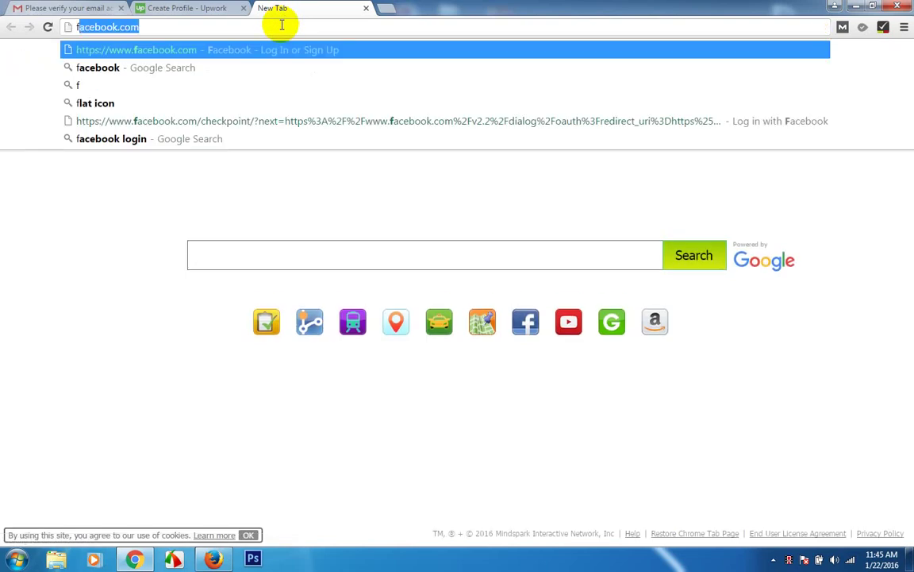
key(Return)
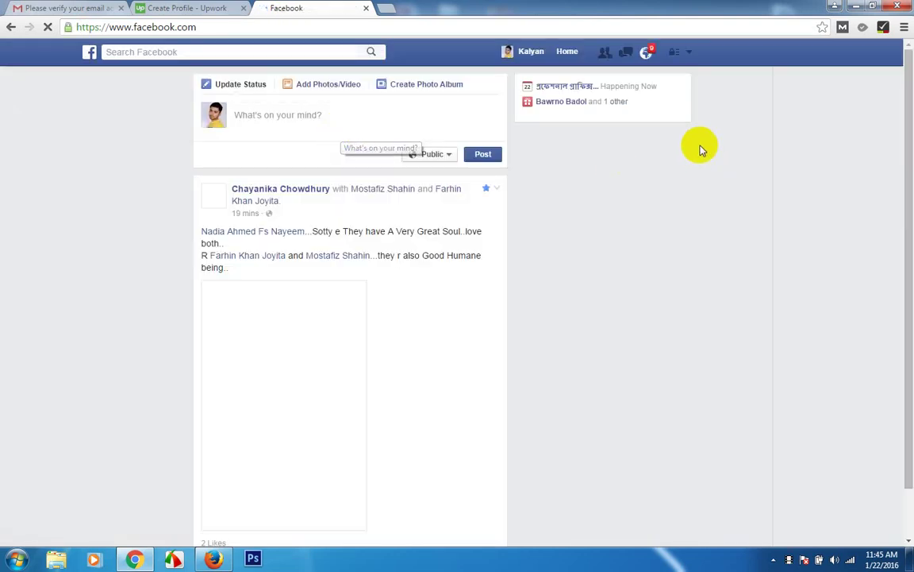
Step: Log out of Facebook from the top-bar account dropdown
click(689, 53)
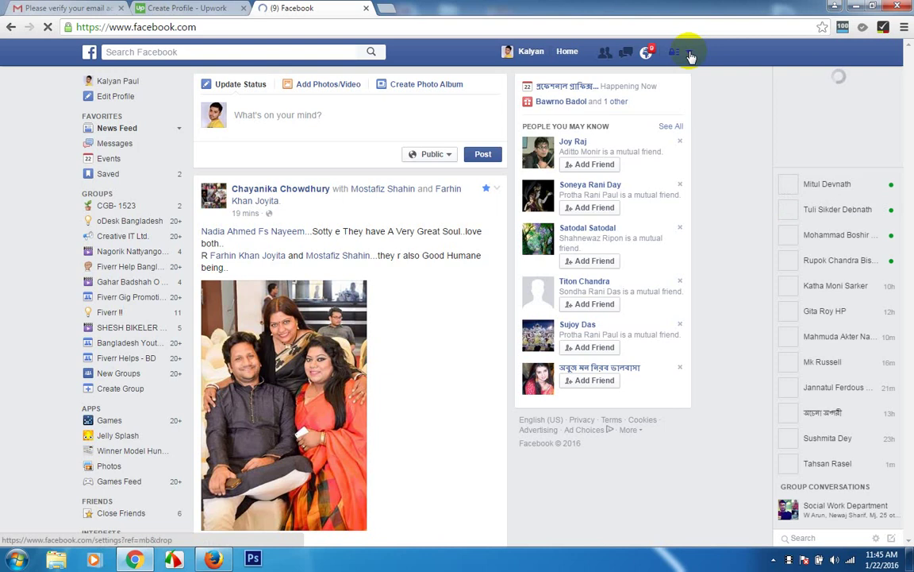
click(690, 54)
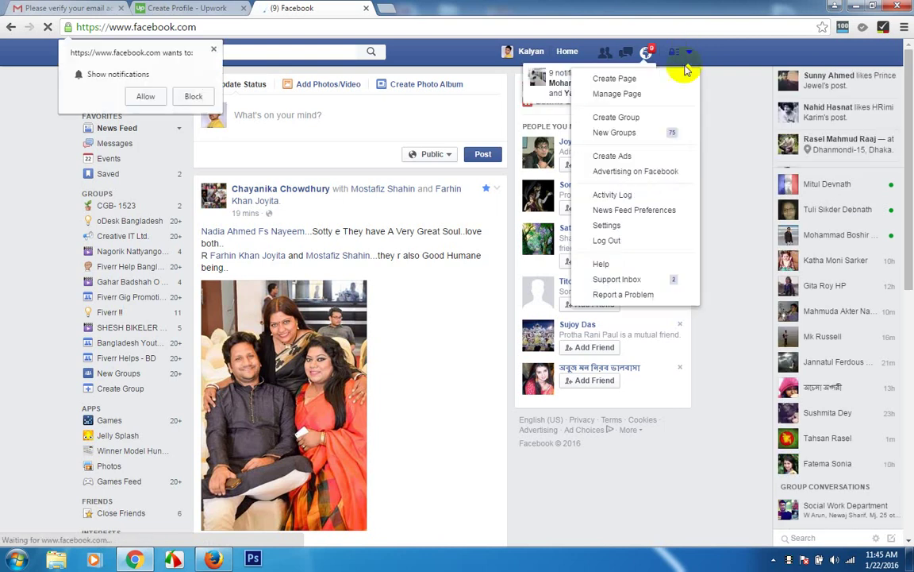
click(633, 240)
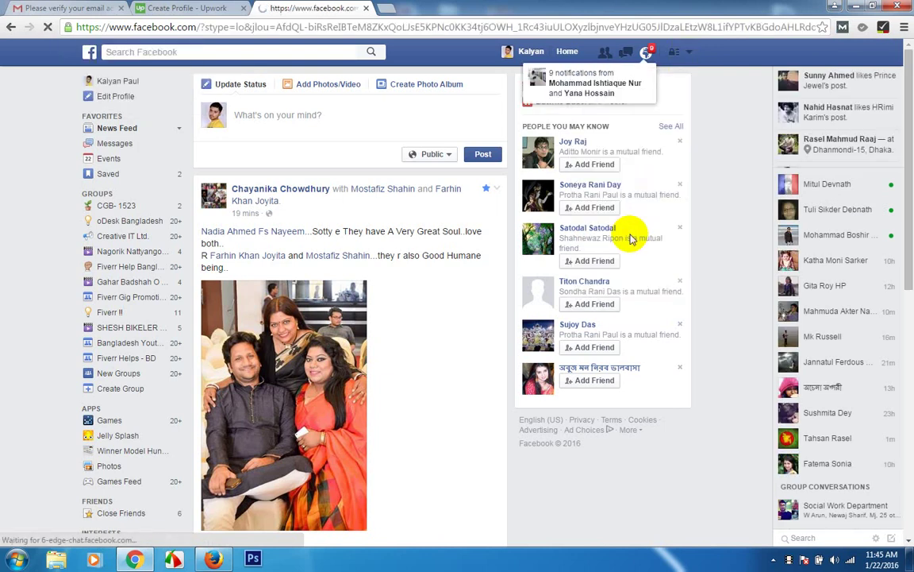
Step: Log back into Facebook with the account e-mail and password, then enter the login code
drag(586, 68, 478, 83)
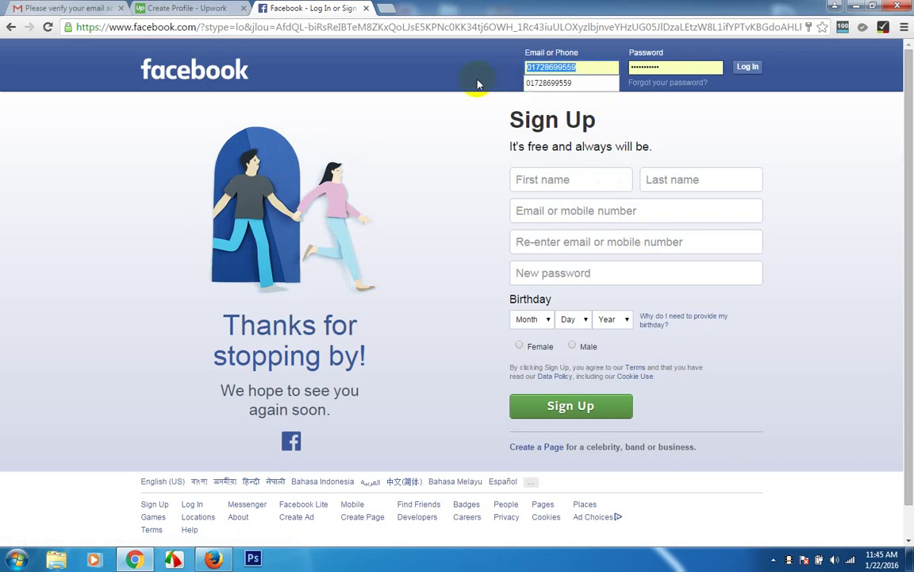
text(kal)
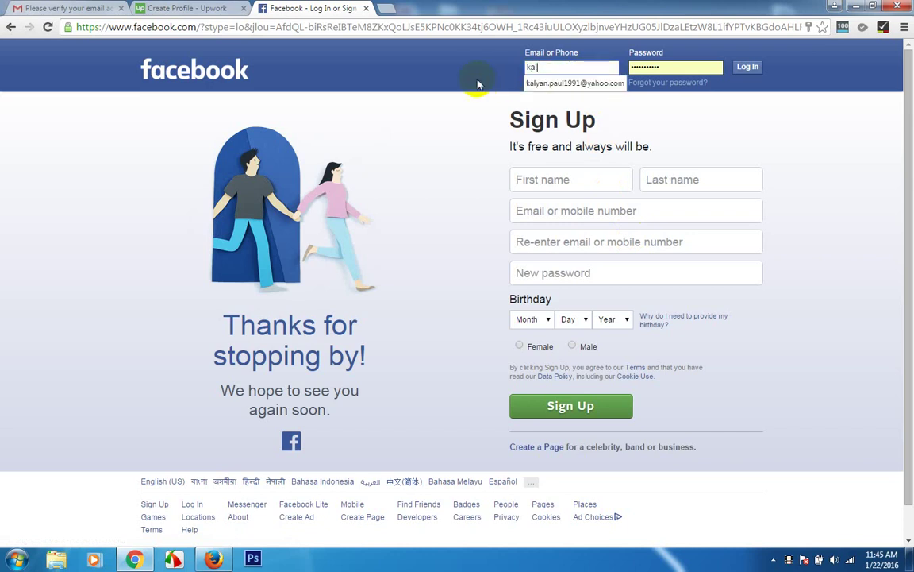
key(Down)
key(Return)
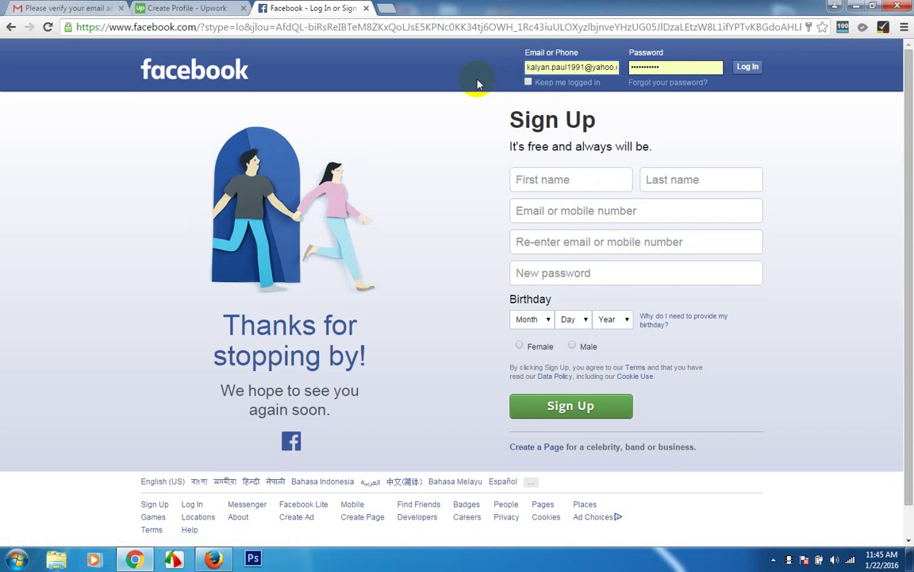
key(Tab)
text(•••••••••••)
key(Return)
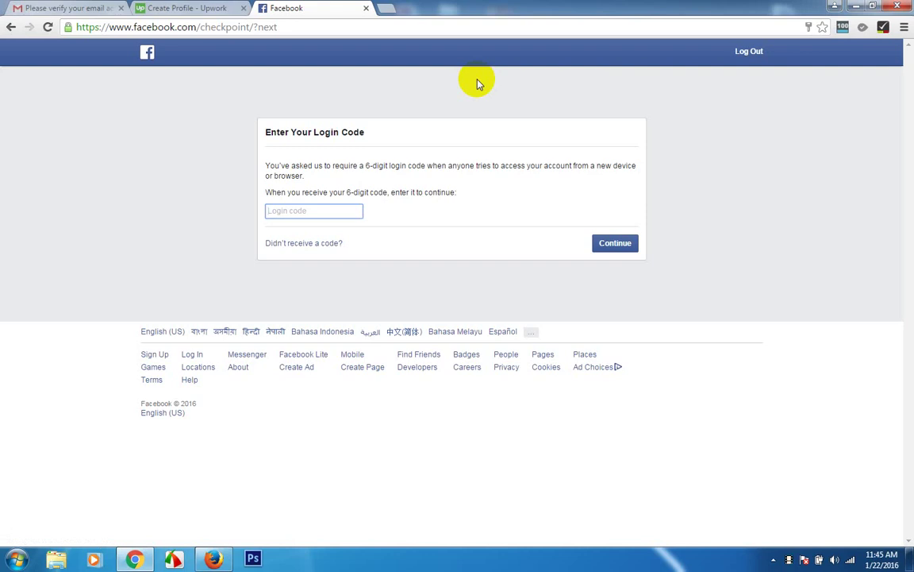
Step: Submit the login code and continue without saving the browser
click(608, 245)
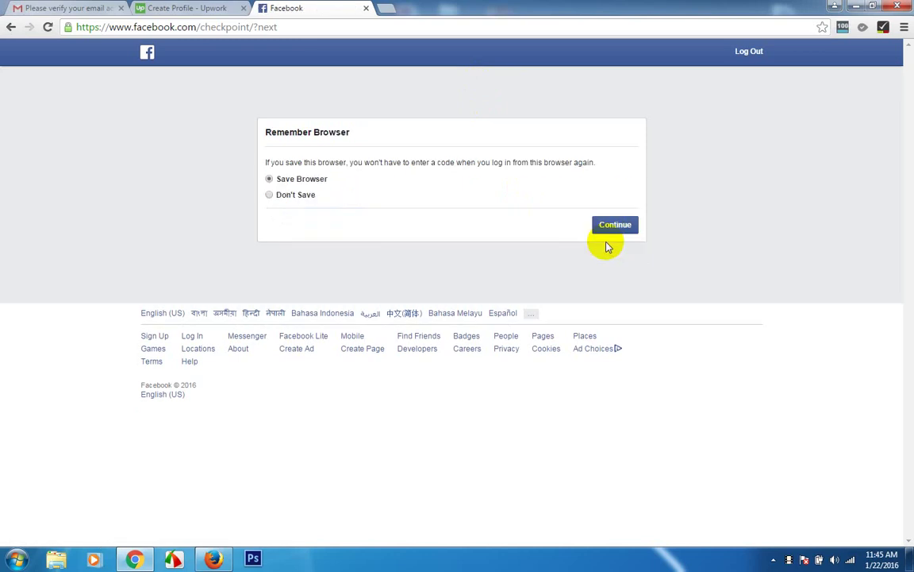
click(288, 195)
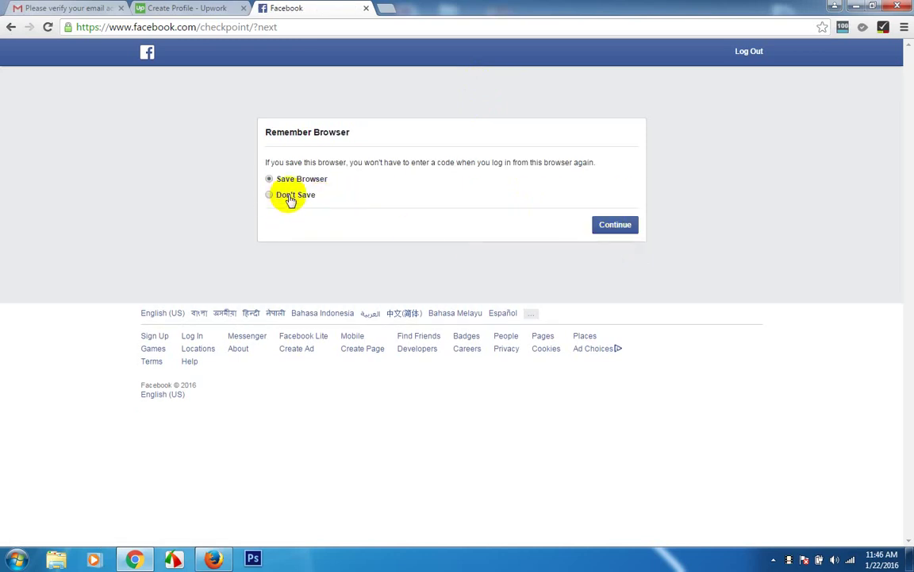
click(621, 228)
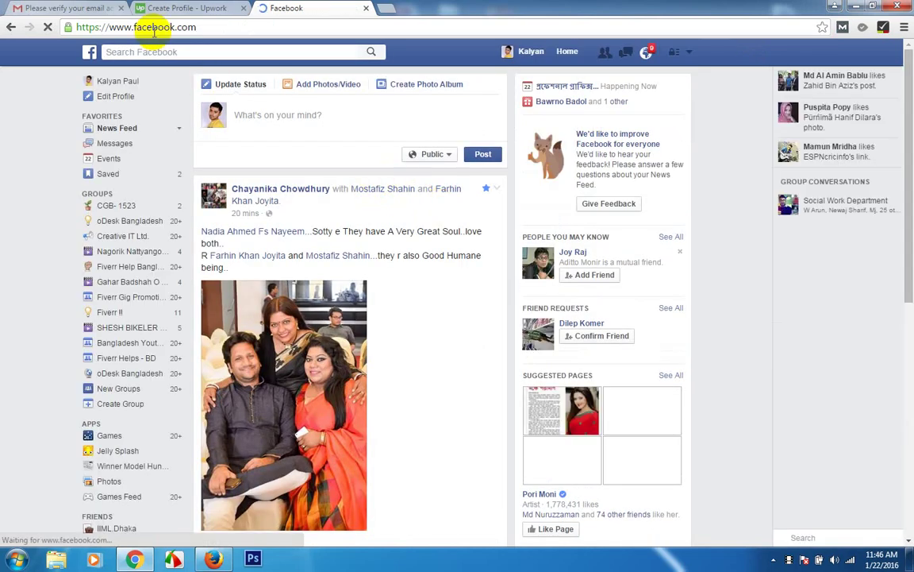
Step: Dismiss a stray status composer and open the profile's Photos page
click(204, 149)
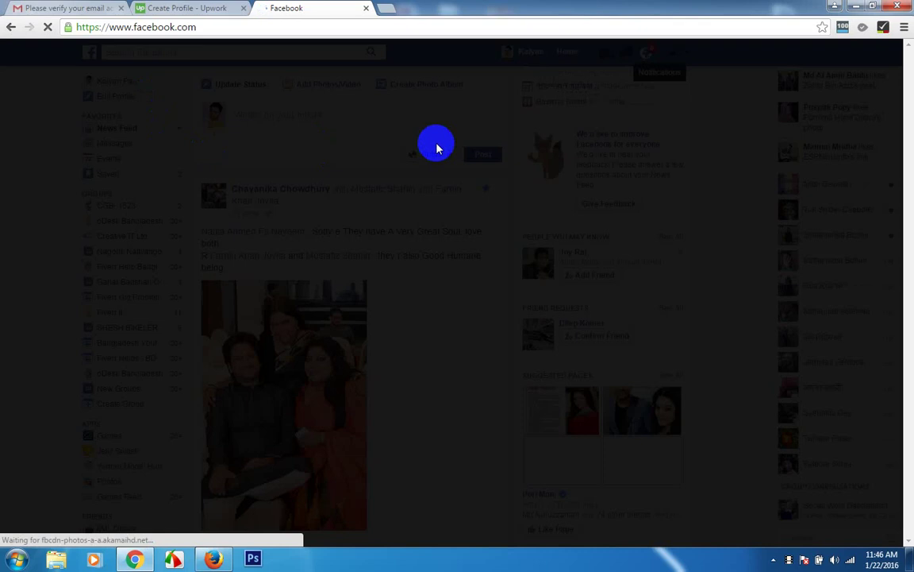
click(389, 145)
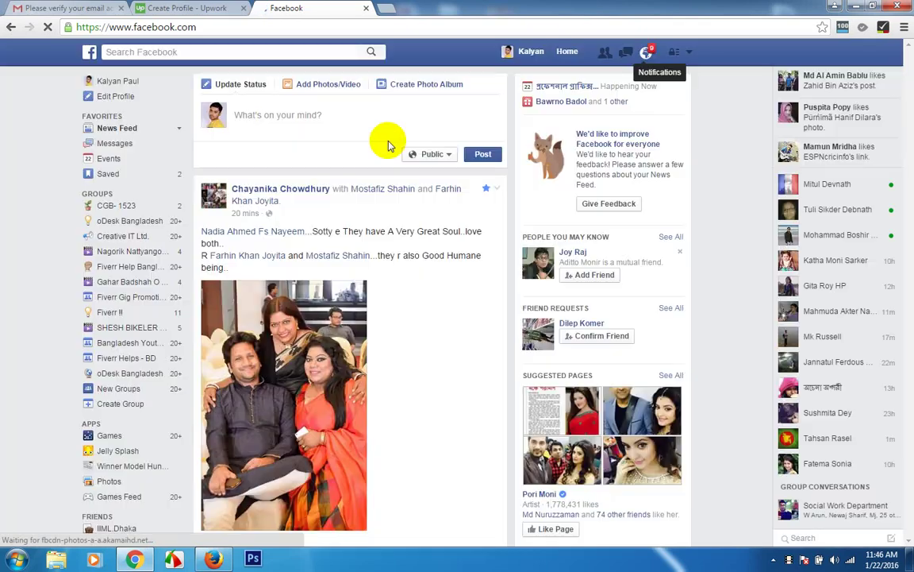
click(533, 52)
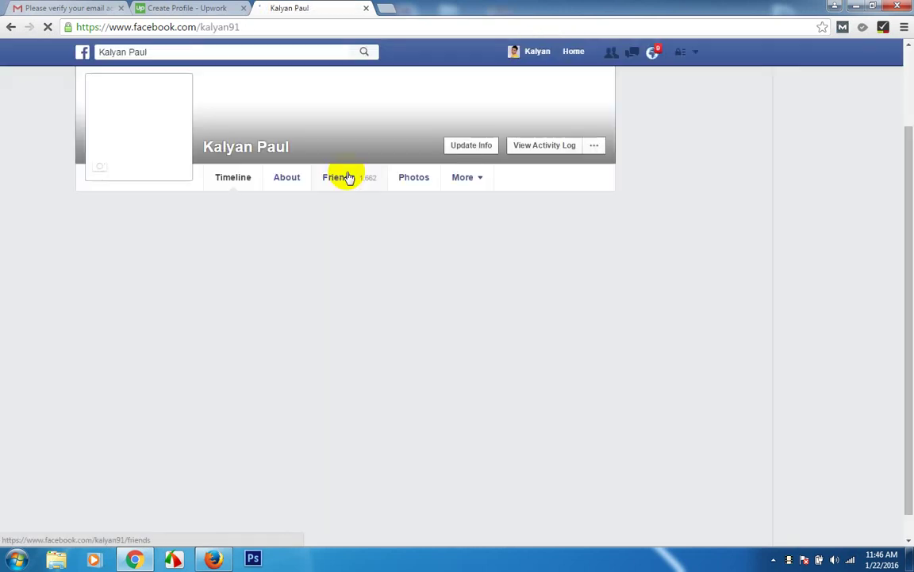
click(413, 178)
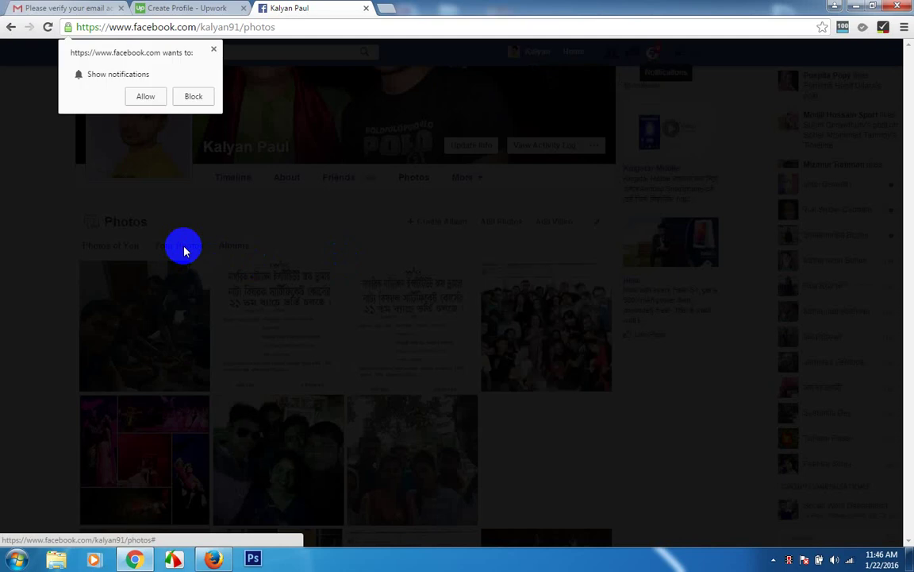
Step: Dismiss the notification prompt and browse the Your Photos grid
click(213, 52)
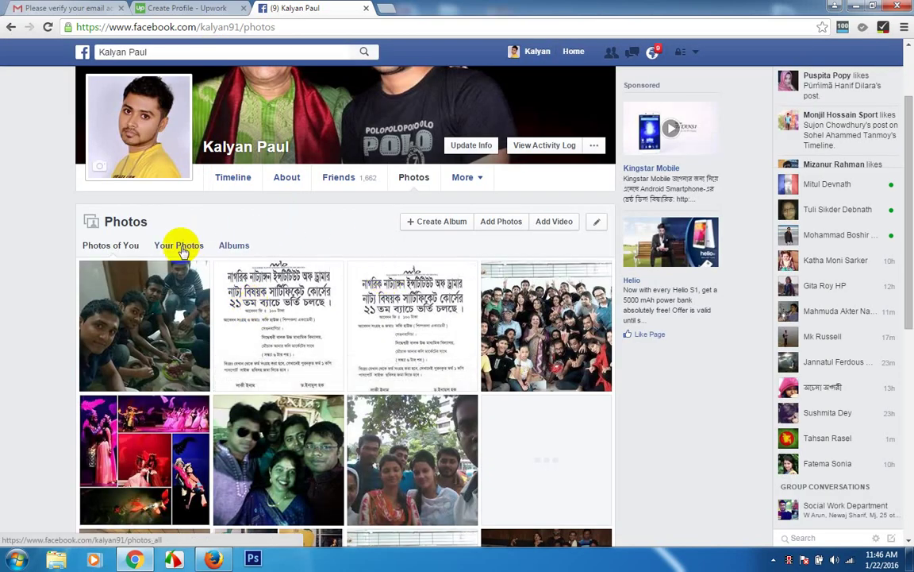
click(182, 249)
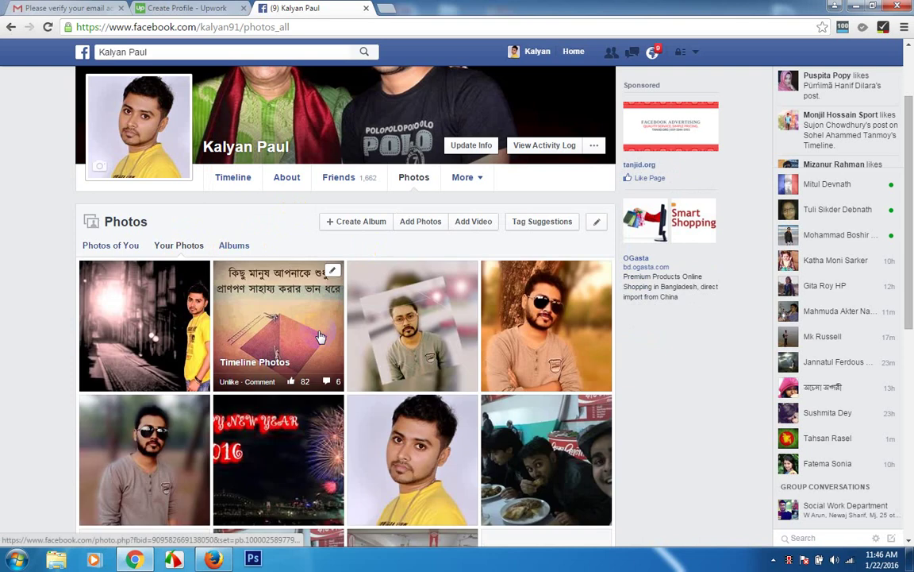
scroll(319, 337, down, 10)
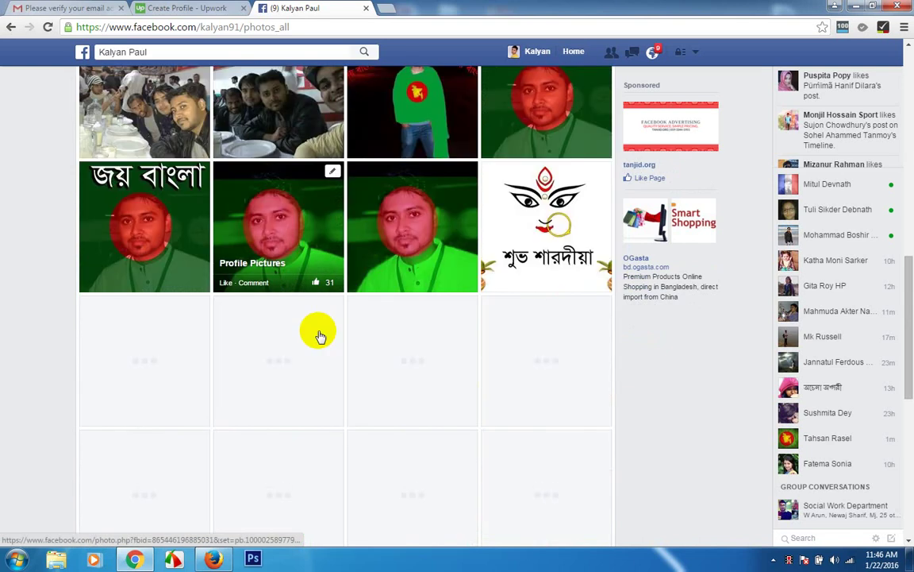
scroll(320, 337, down, 5)
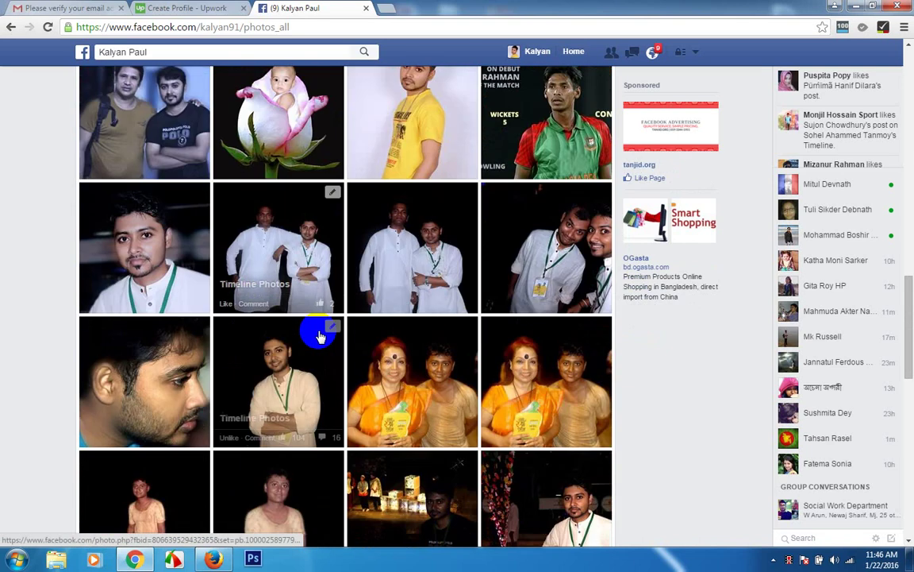
scroll(320, 337, down, 8)
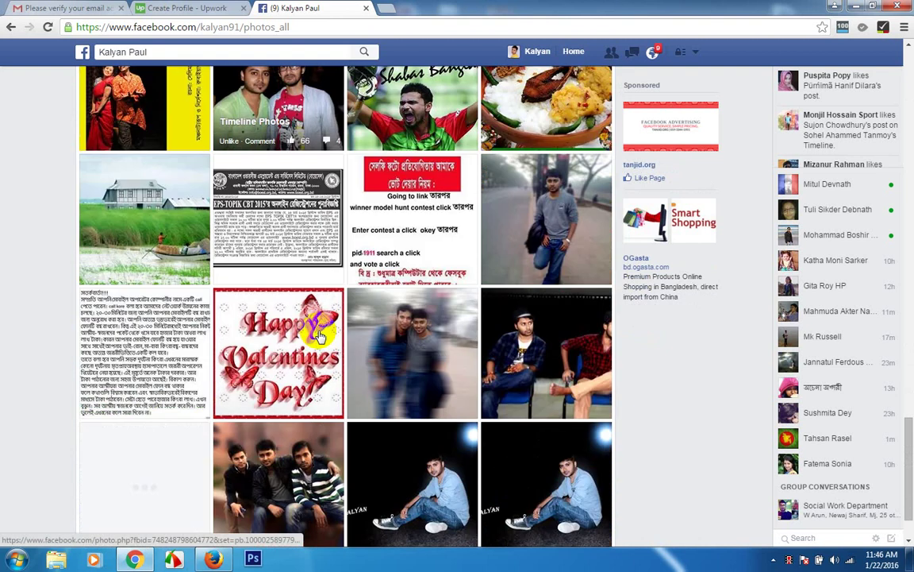
scroll(320, 337, down, 8)
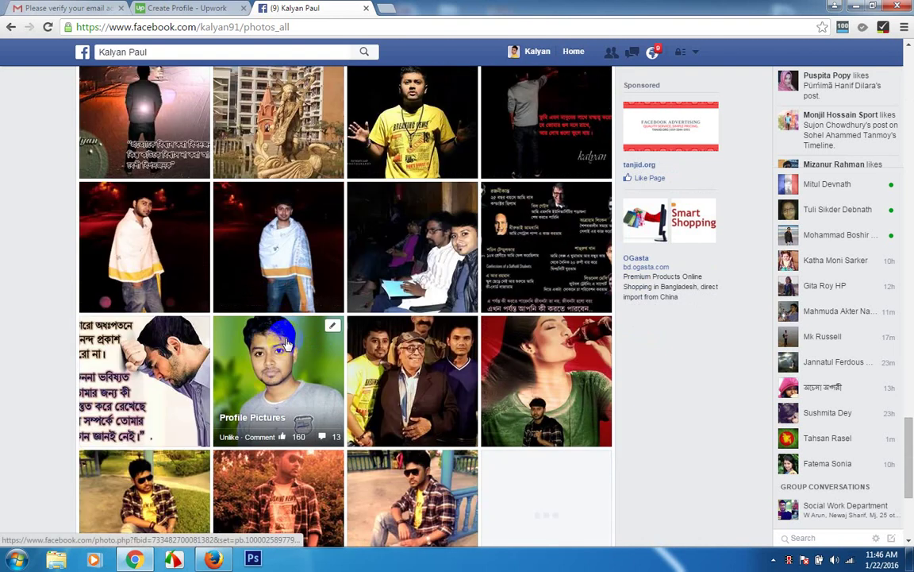
Step: Preview two Profile Pictures enlarged, then scroll through the rest of the photo grid
click(299, 360)
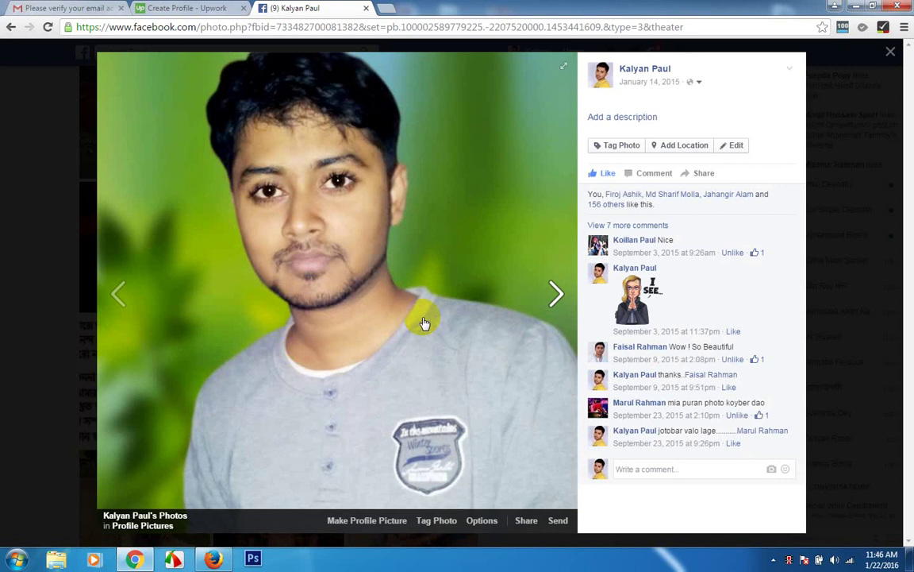
click(887, 54)
scroll(317, 294, up, 5)
scroll(322, 299, up, 10)
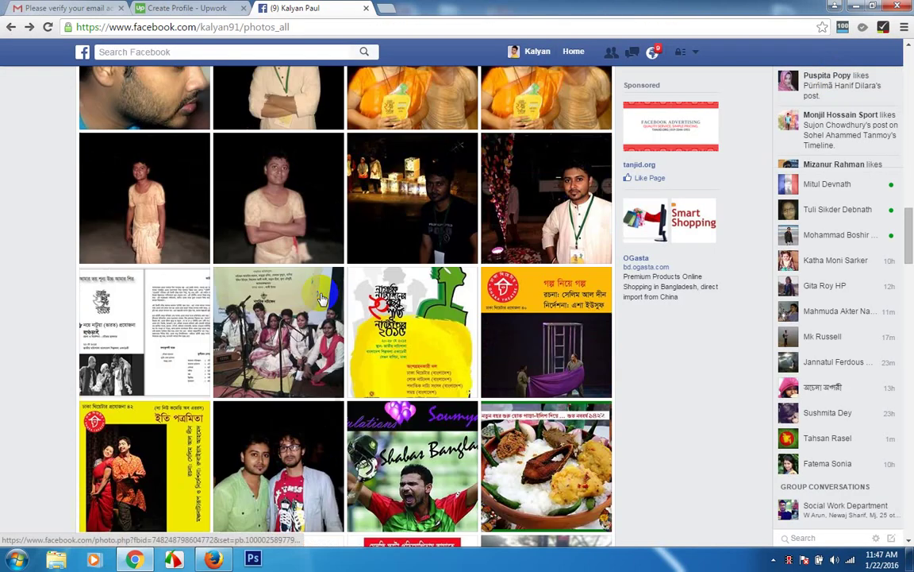
scroll(322, 299, up, 6)
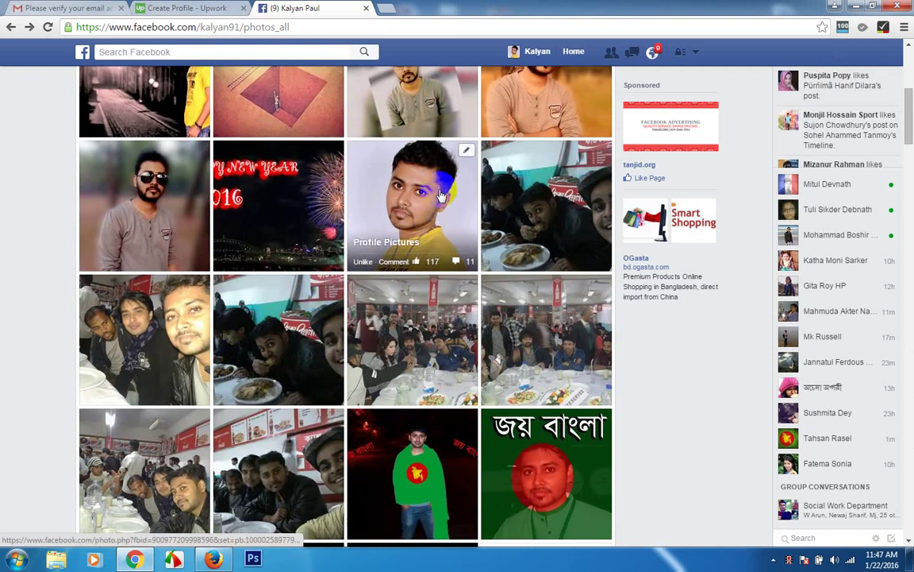
click(441, 195)
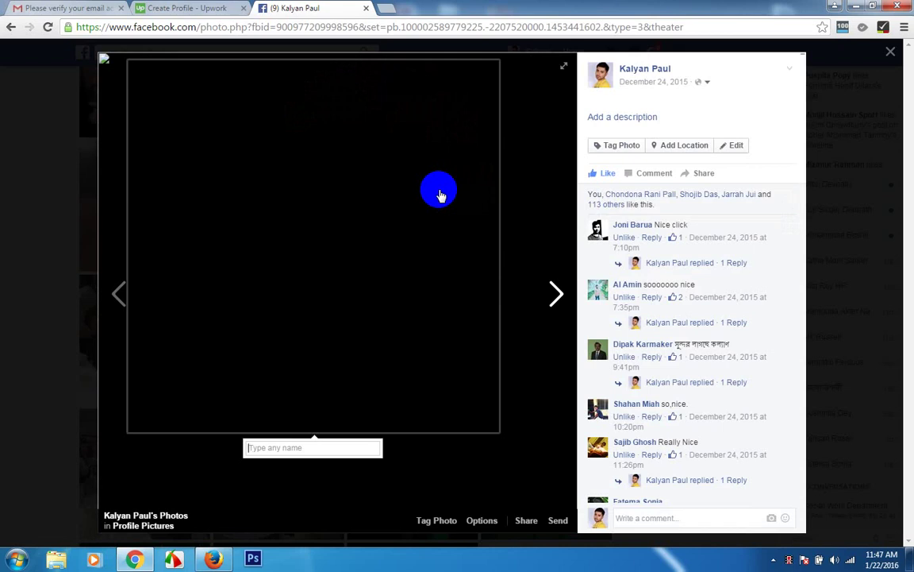
click(891, 51)
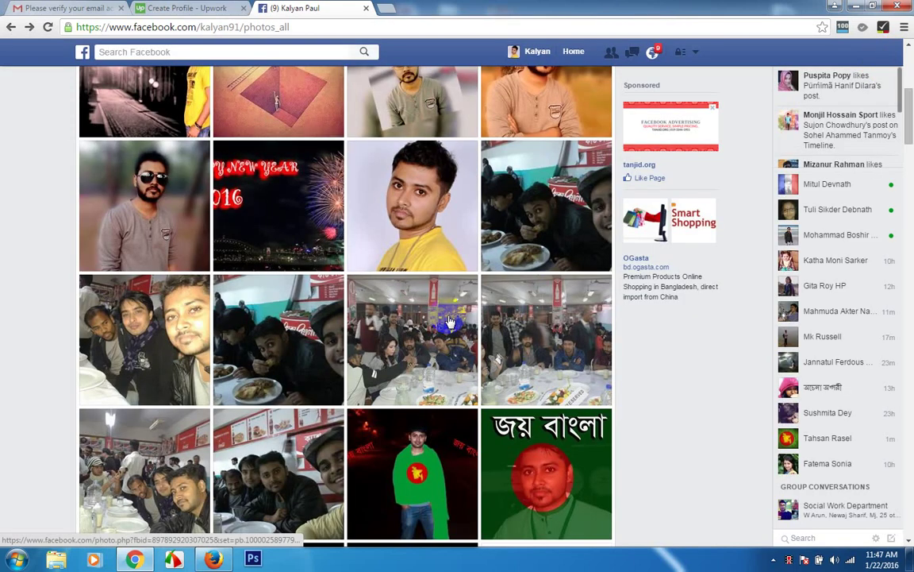
scroll(449, 321, down, 1)
scroll(450, 320, down, 5)
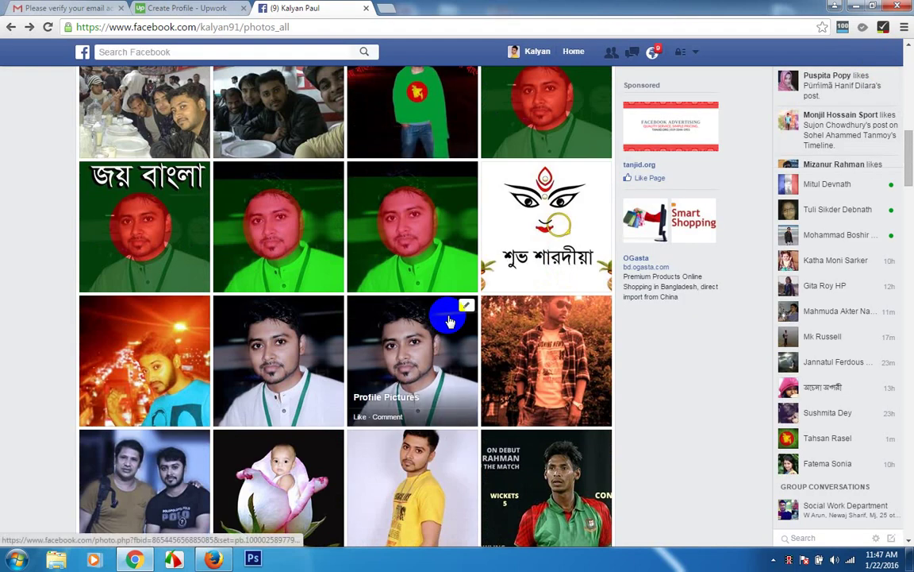
scroll(449, 321, down, 3)
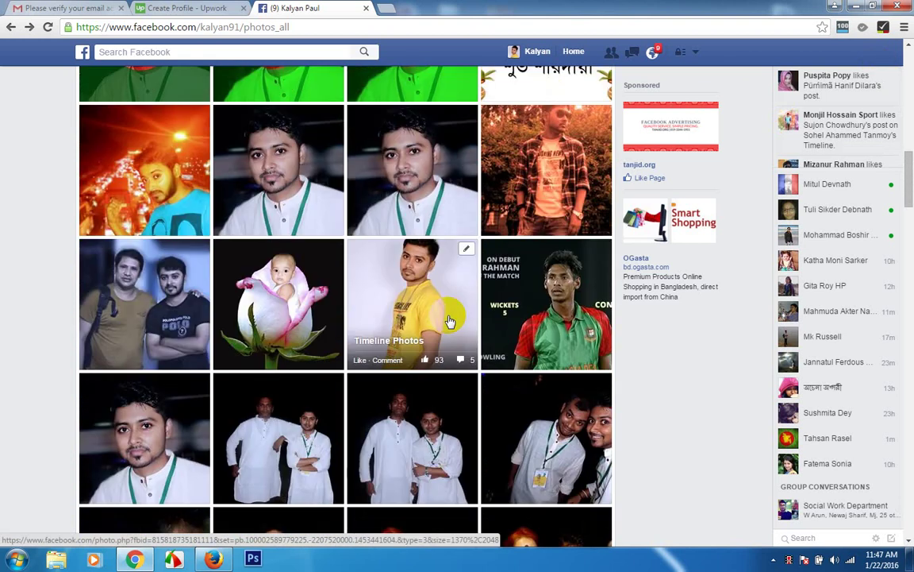
scroll(449, 321, down, 8)
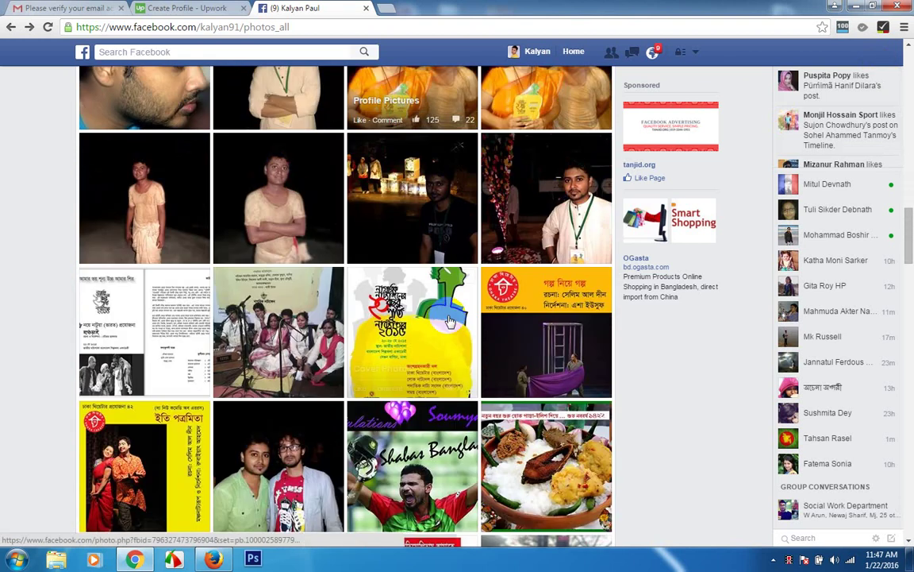
scroll(449, 321, down, 4)
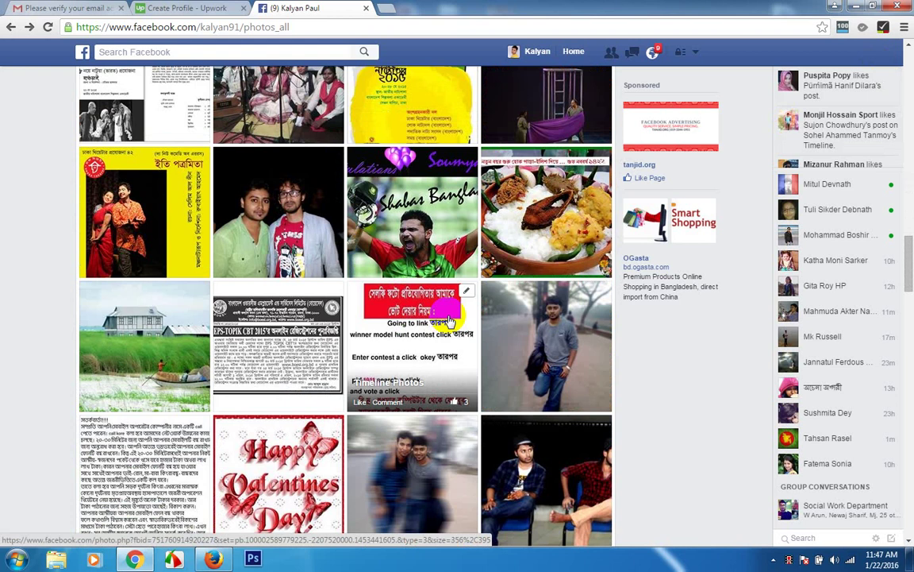
scroll(449, 321, down, 3)
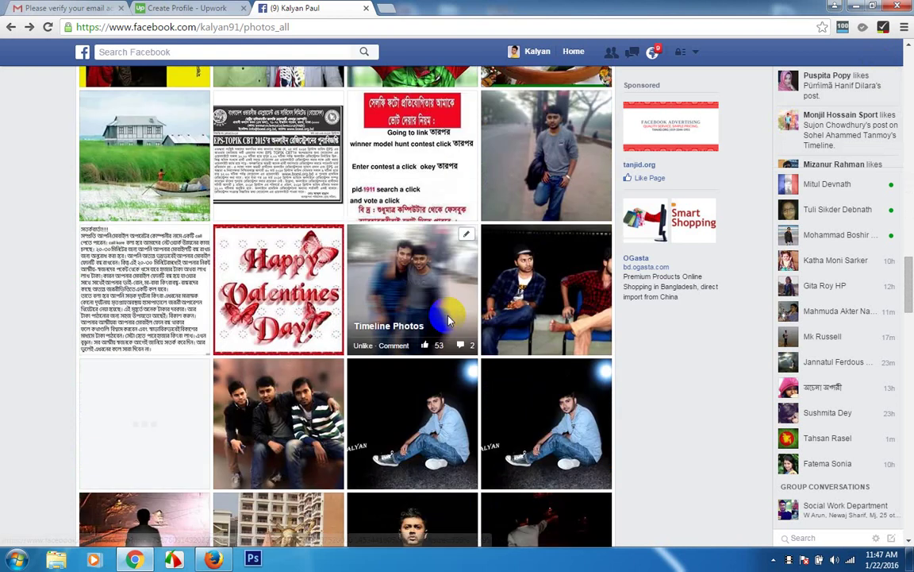
scroll(449, 320, up, 8)
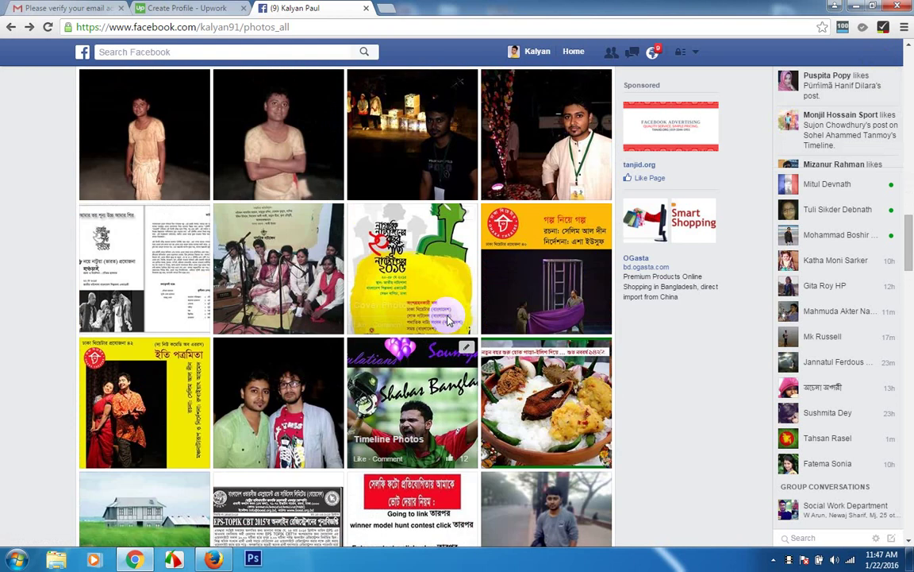
scroll(450, 321, up, 4)
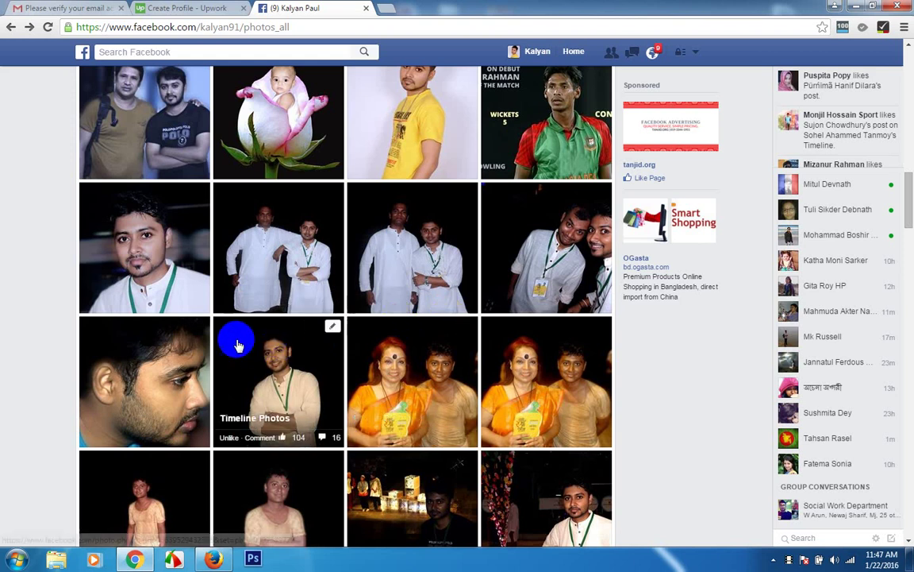
Step: Download the white-shirt Timeline portrait as a jpg and return to the profile top
click(139, 253)
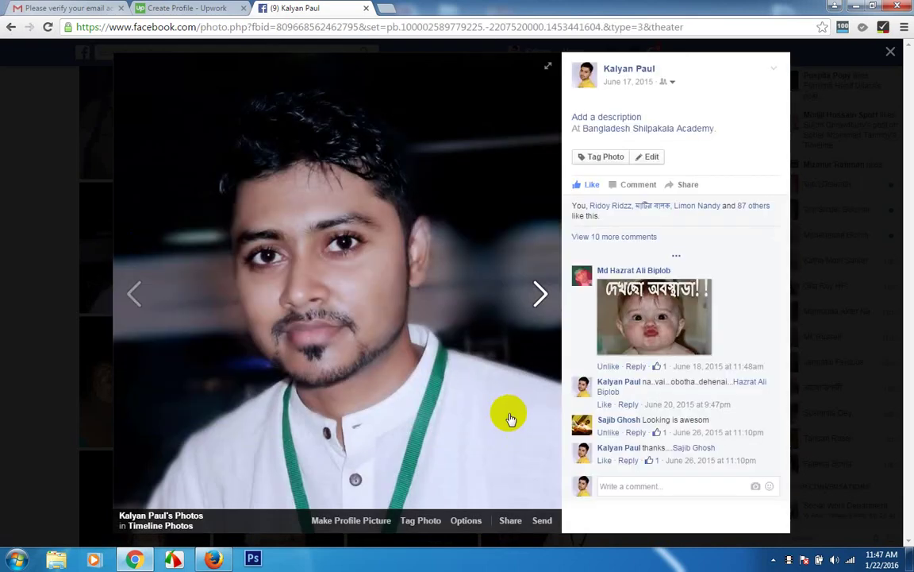
click(465, 521)
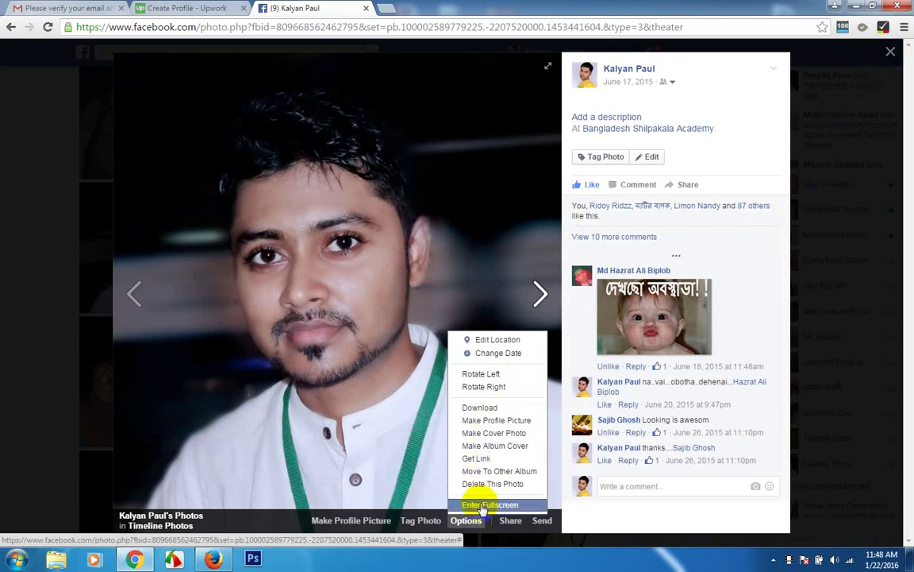
click(490, 407)
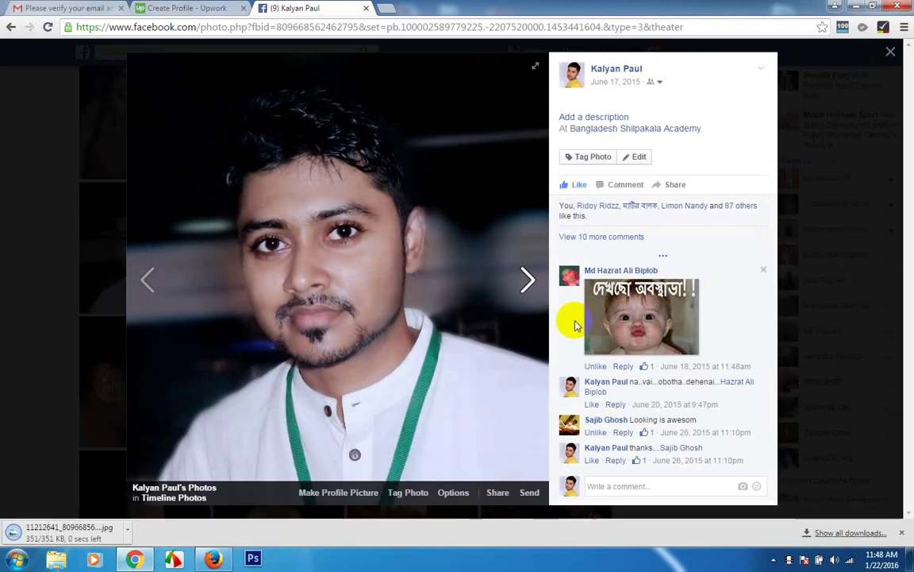
click(891, 53)
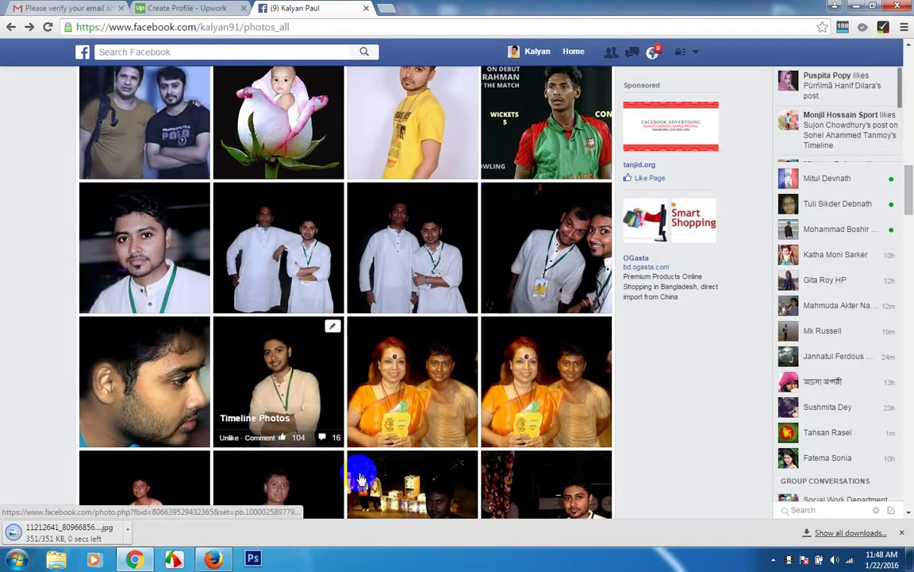
scroll(423, 495, up, 10)
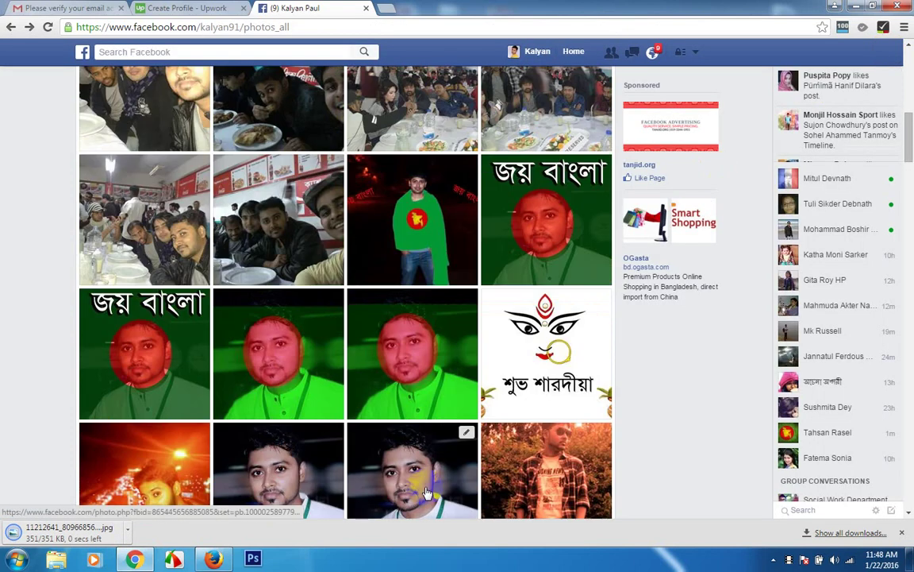
scroll(426, 492, up, 2)
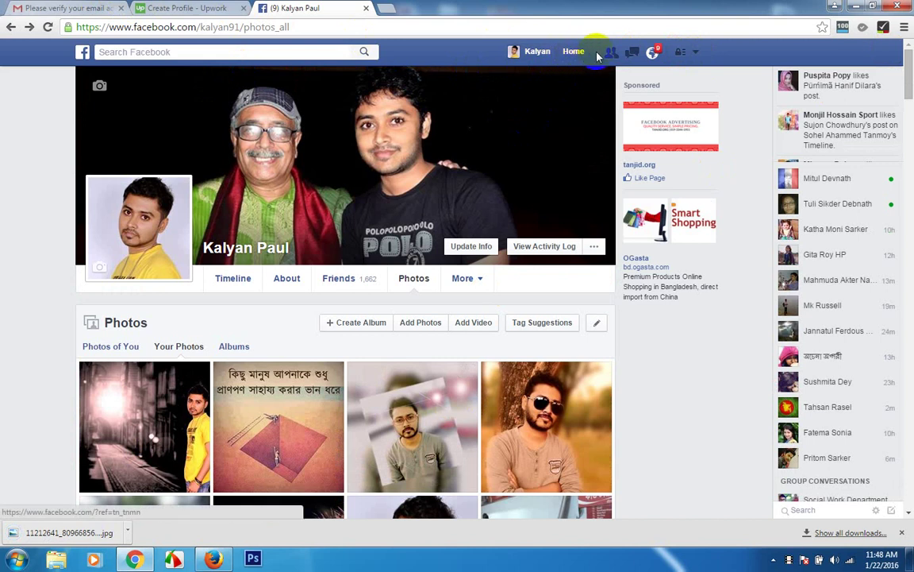
Step: Log out of Facebook and close its tab, returning to Upwork's Create Profile form
click(698, 56)
click(615, 239)
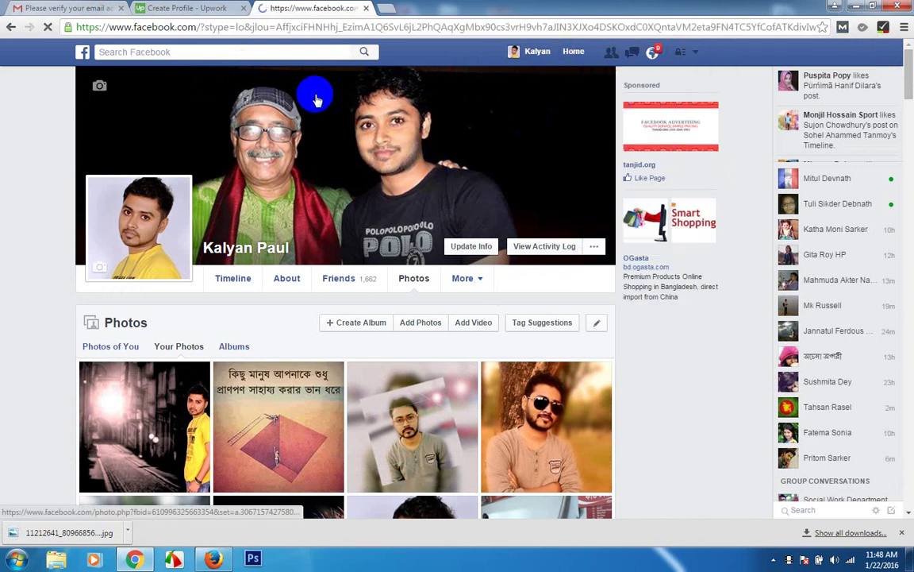
click(366, 9)
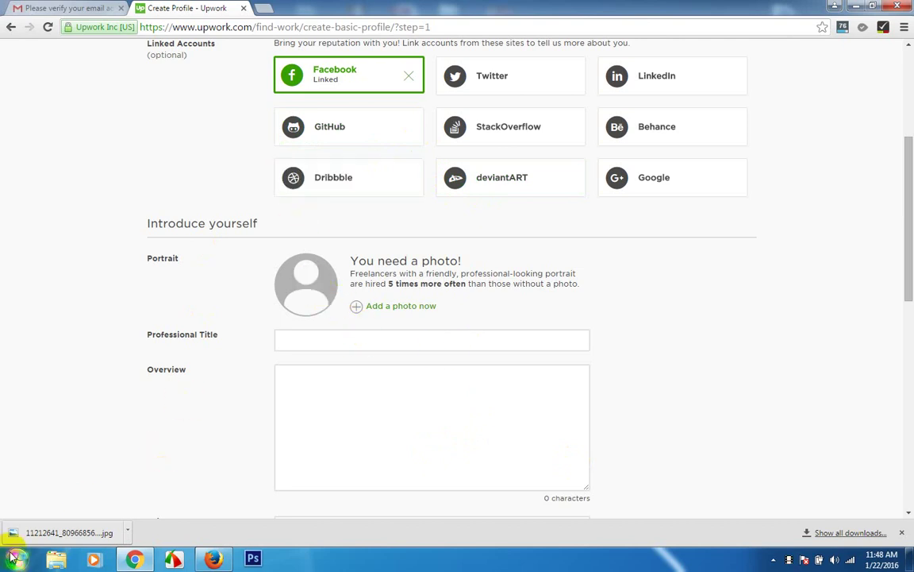
Step: Show the downloaded portrait jpg in the Downloads folder, then return to the Upwork Create Profile page
click(128, 532)
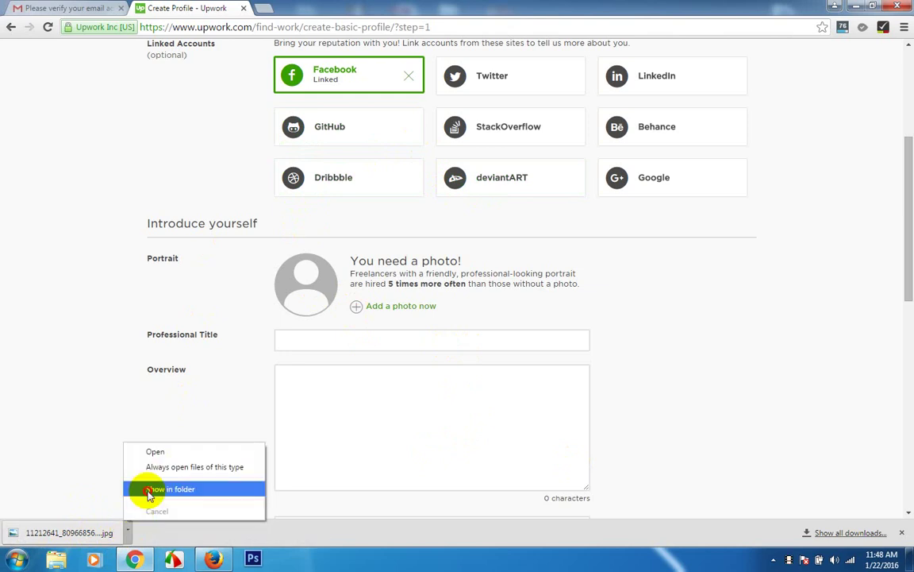
click(148, 492)
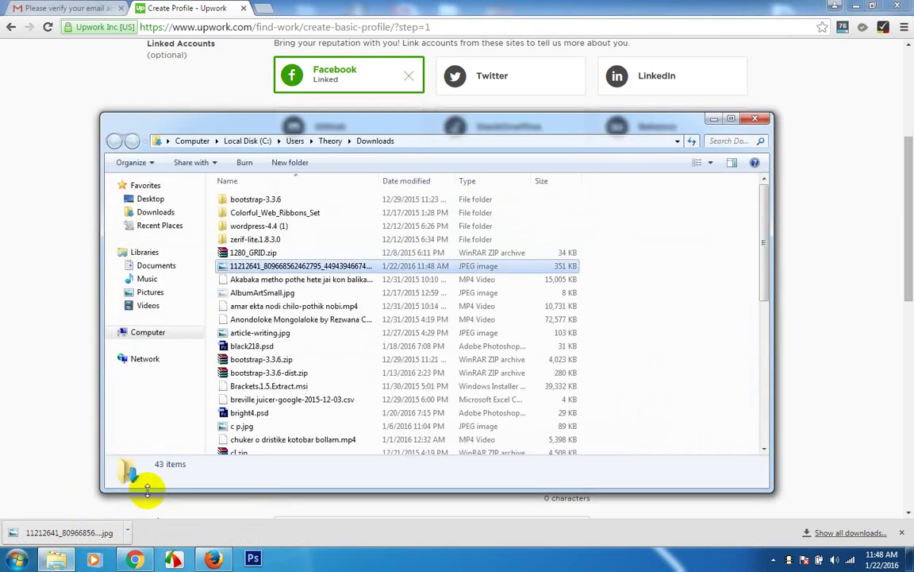
click(198, 7)
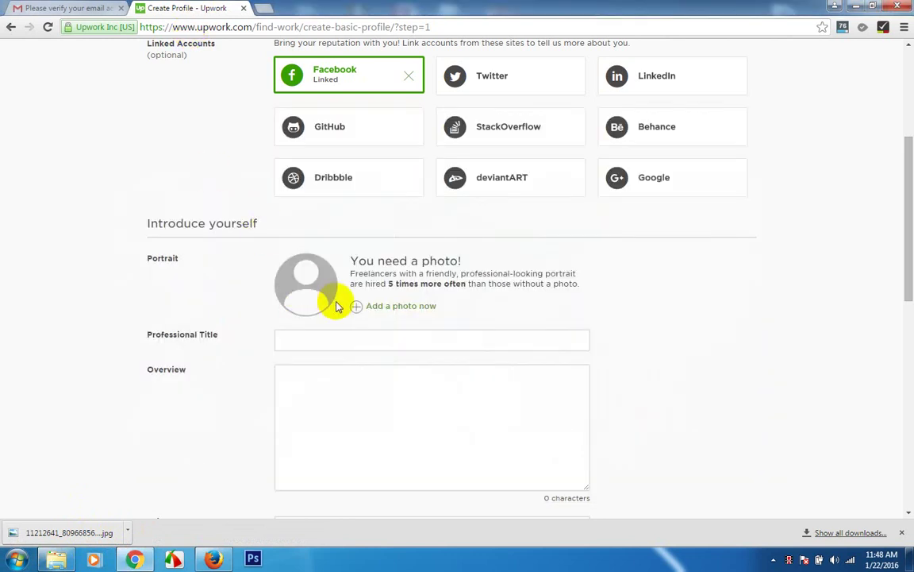
Step: Upload the portrait photo from the Downloads folder and save it as the profile image
click(376, 308)
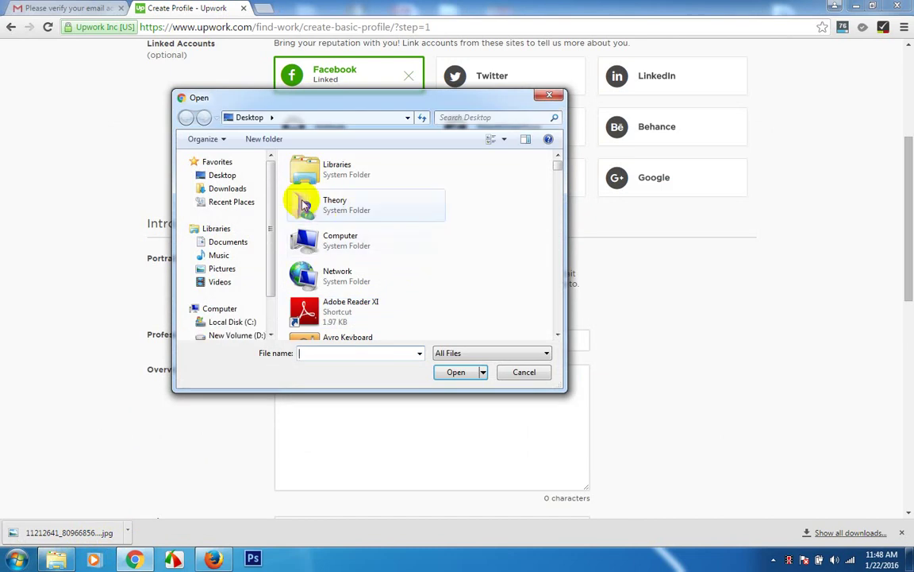
click(228, 188)
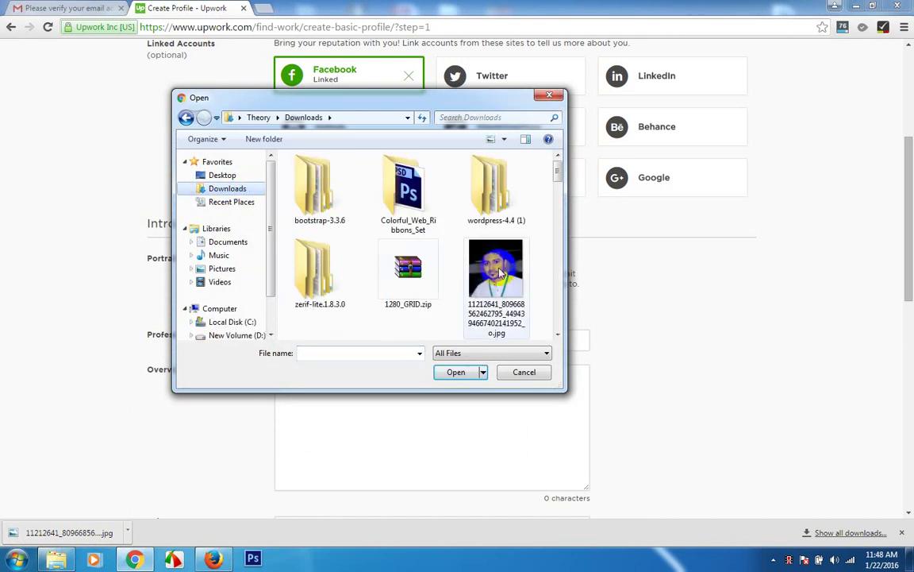
click(495, 270)
click(457, 373)
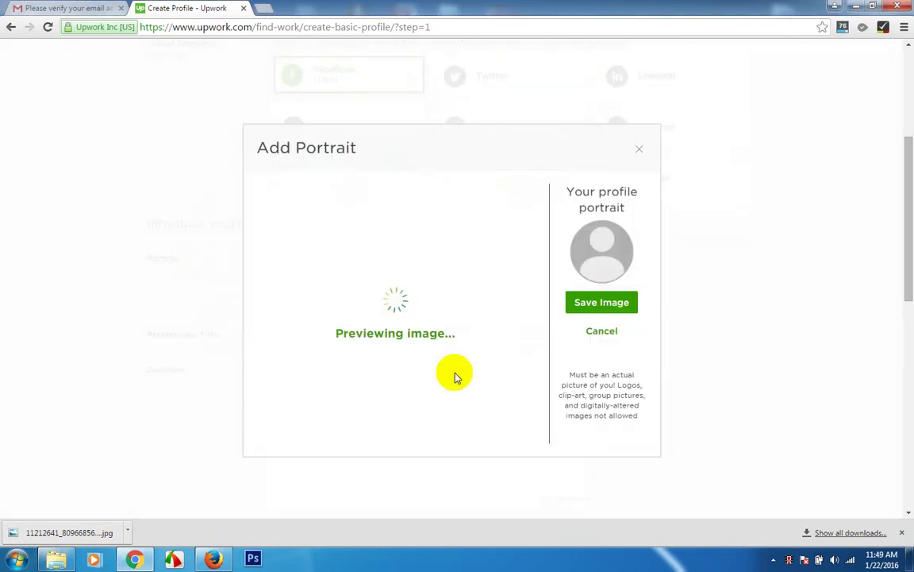
drag(455, 373, 404, 236)
click(589, 305)
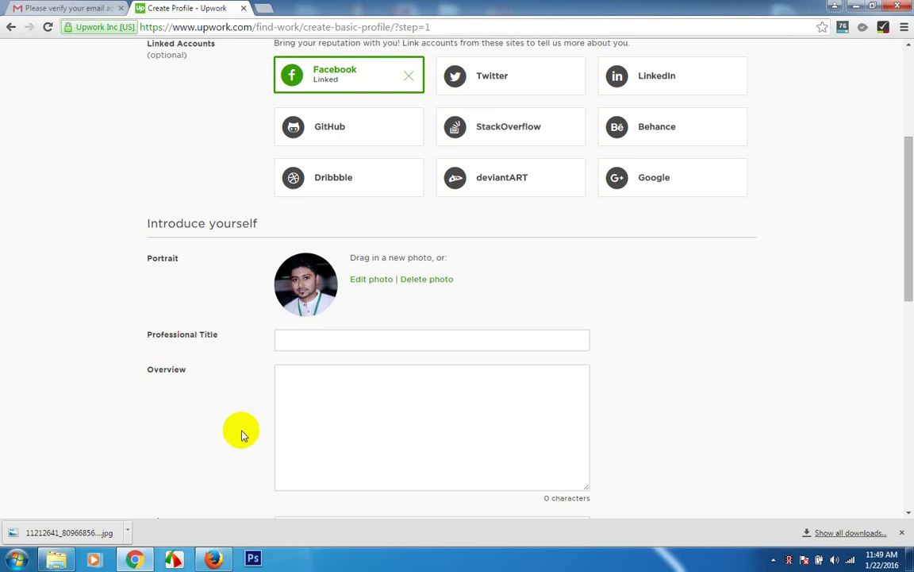
click(313, 337)
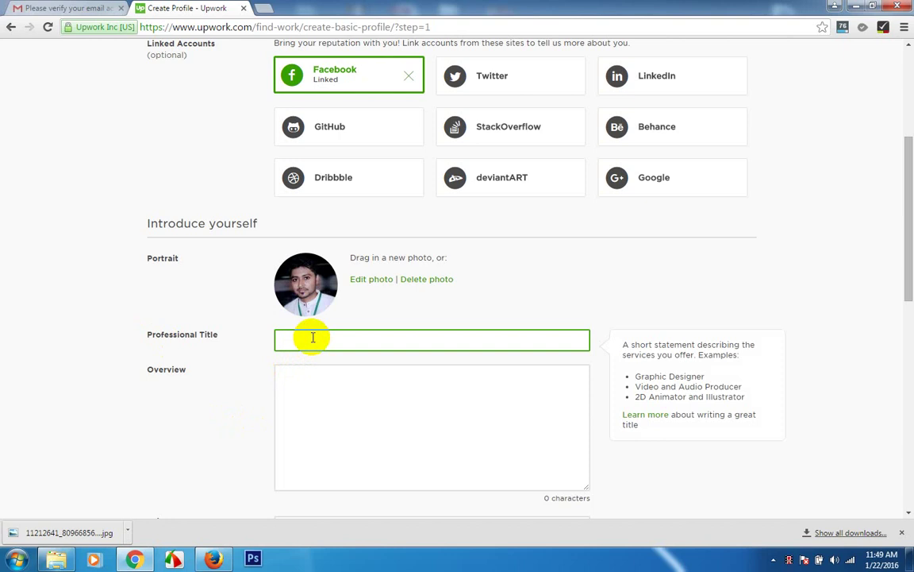
Step: Enter 'Graphic Designer' as the Professional Title and begin the Overview with 'I am an experience'
text(Graphic Designer)
key(Tab)
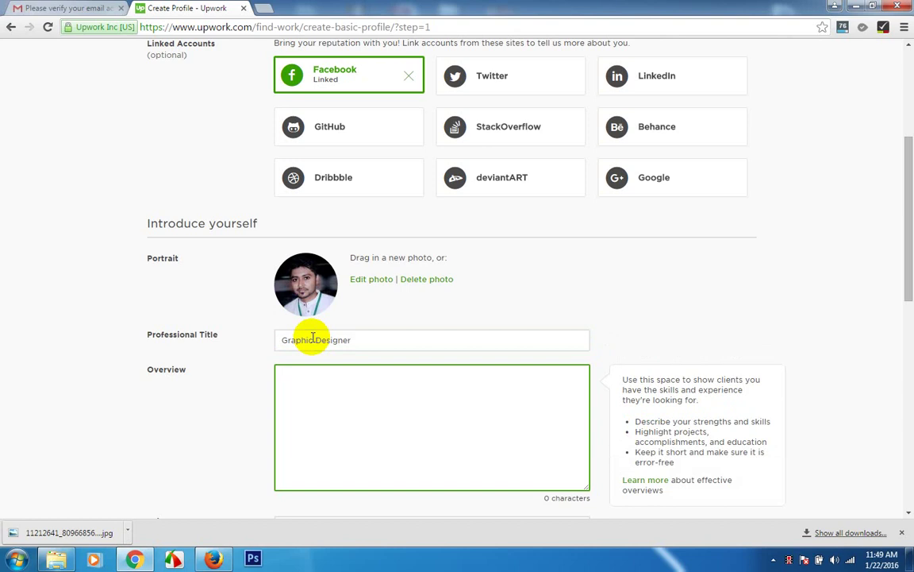
text(I am an experience d)
Step: Fix 'experienced' and extend the Overview: 'Graphic Designer, working in local and online market places for last 2 years'
key(BackSpace)
key(BackSpace)
text(d Gra)
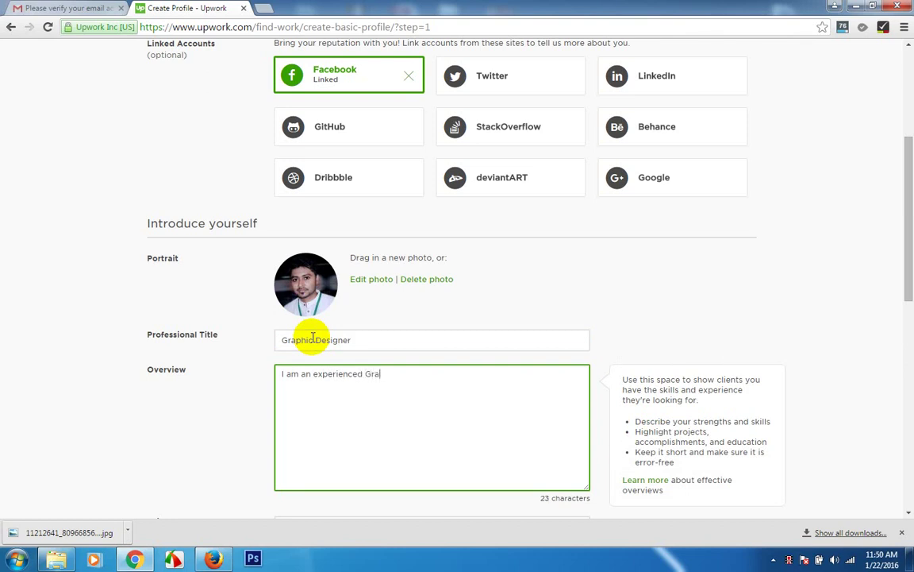
text(phic Designer)
key(BackSpace)
text(, working)
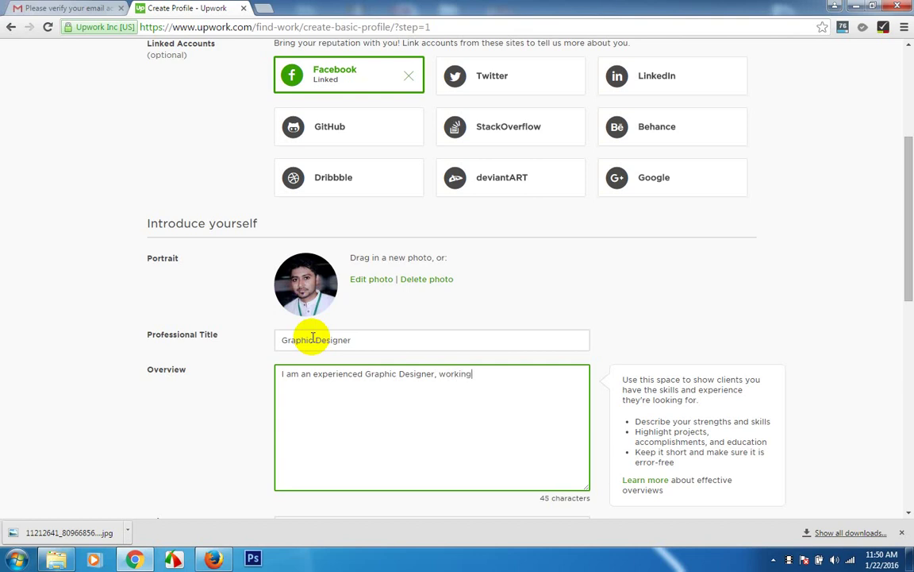
text( in local and online market pla)
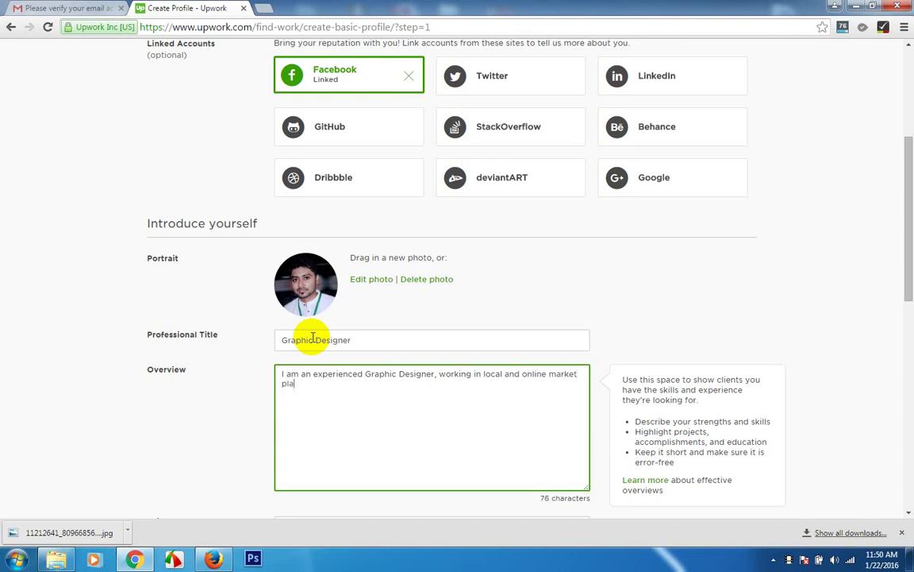
text(ces for last 2 years. I a)
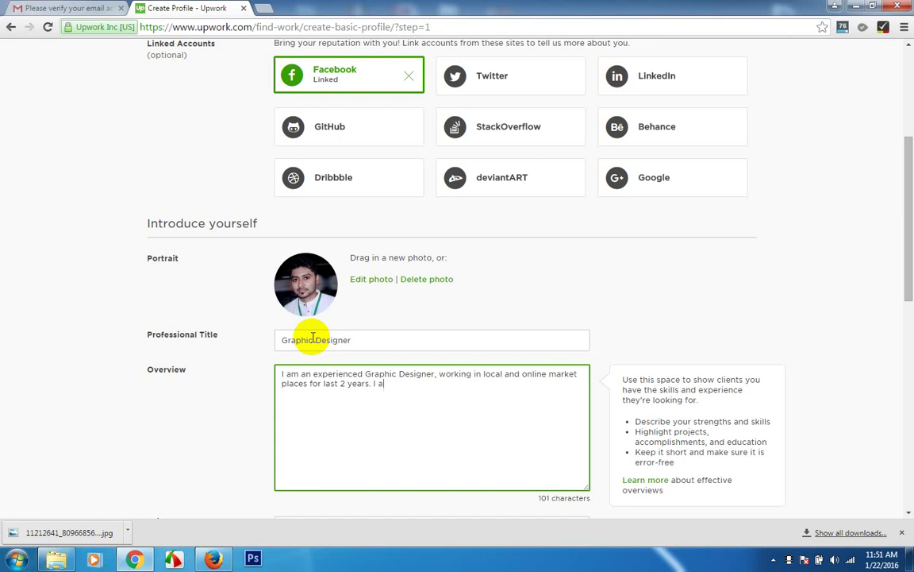
text(m relatively new at Upwo)
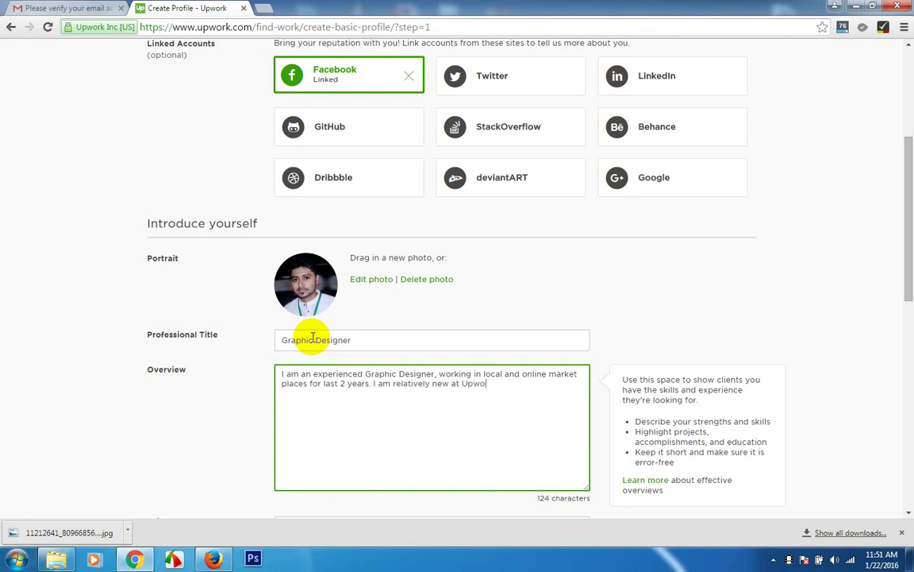
text(rk but am able)
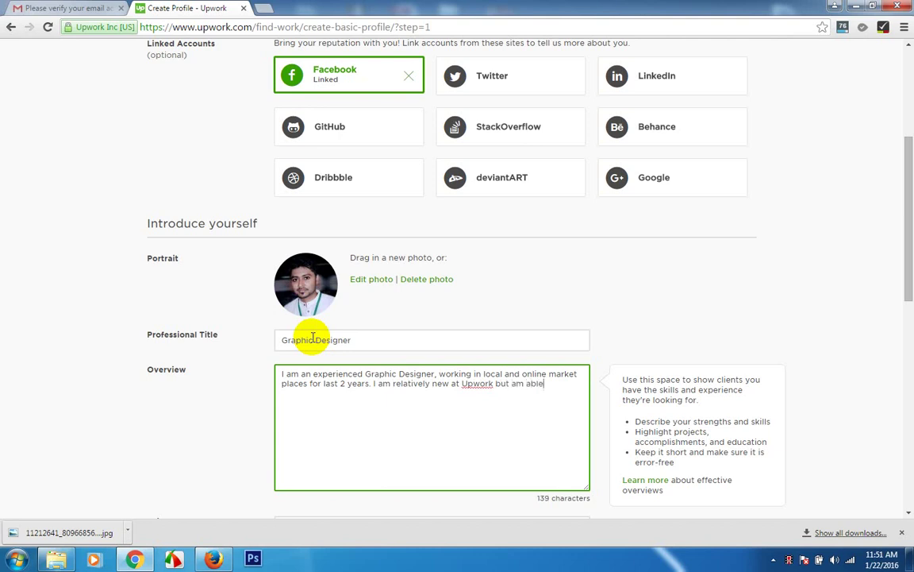
text( to deliver)
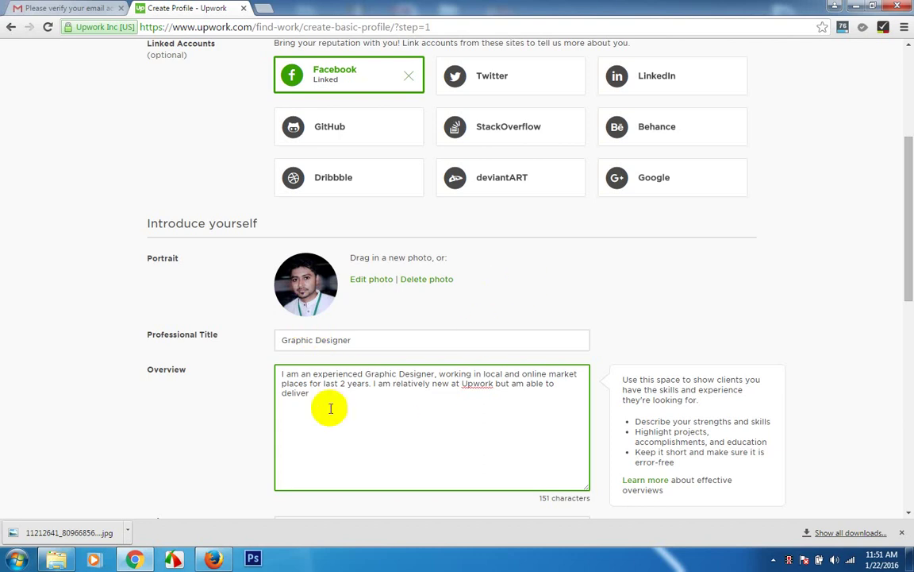
Step: End the Overview with 'the best clients' satisfaction.', correcting the typo 'slients'
text(the best)
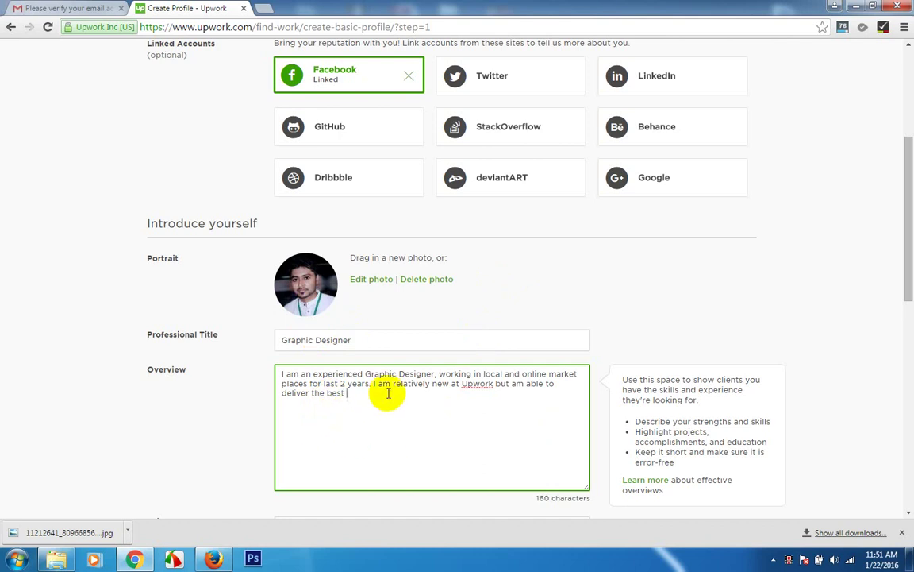
text(slients' satisfaction)
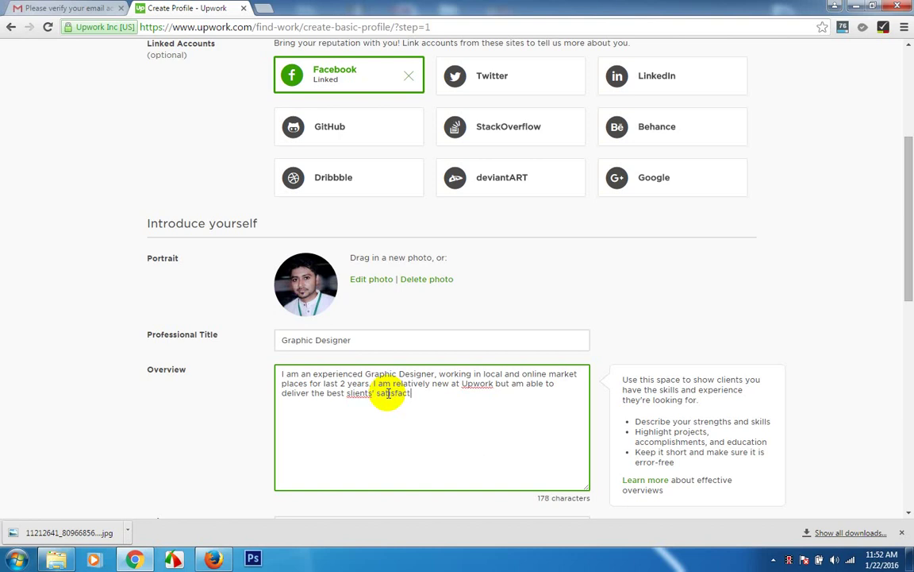
text(.)
scroll(408, 308, down, 1)
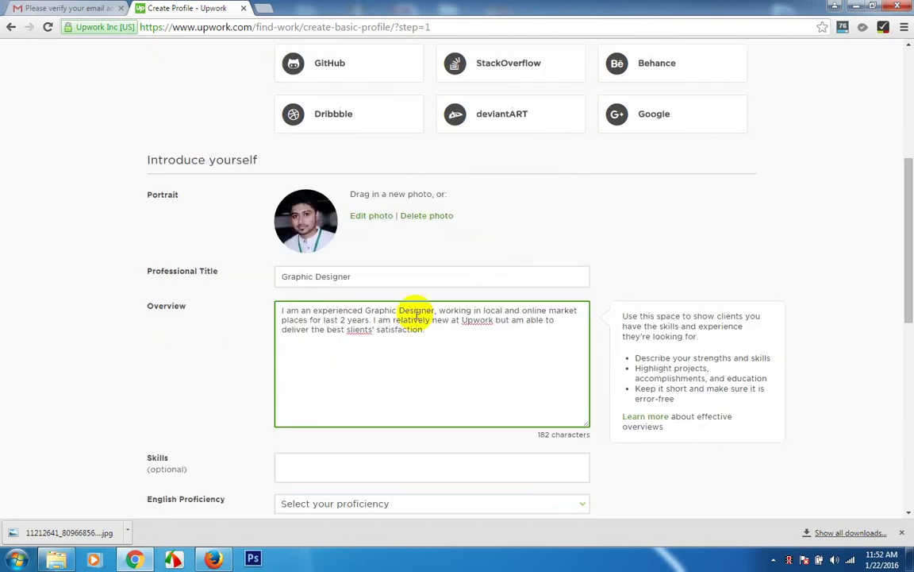
click(348, 331)
drag(349, 331, 352, 331)
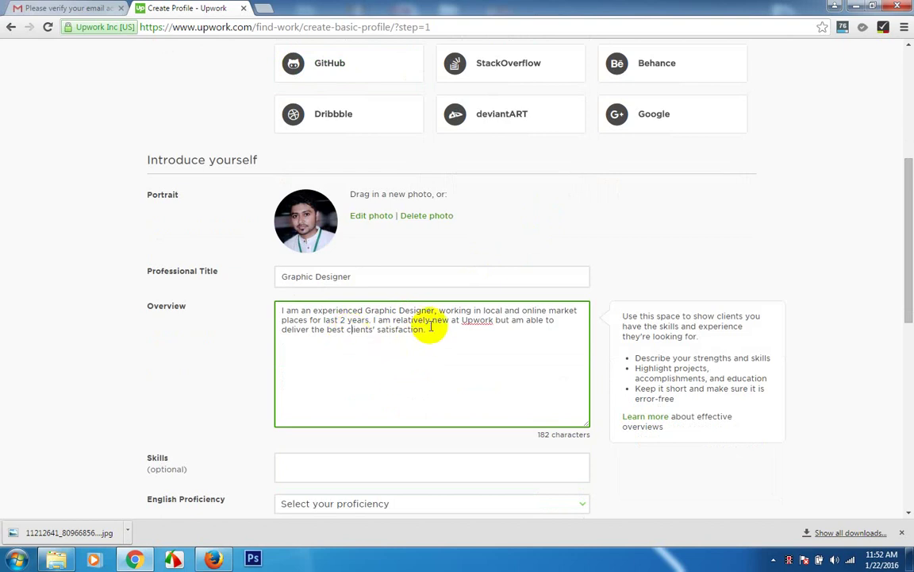
scroll(428, 326, down, 2)
click(299, 341)
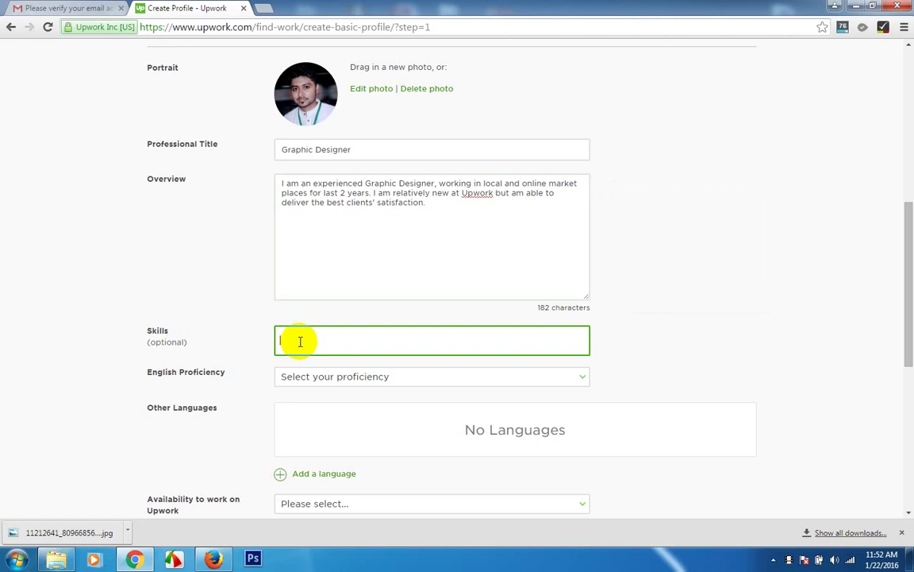
Step: Add adobe-photoshop and adobe-illustrator to the Skills field
text(a)
key(BackSpace)
text(Photoshop)
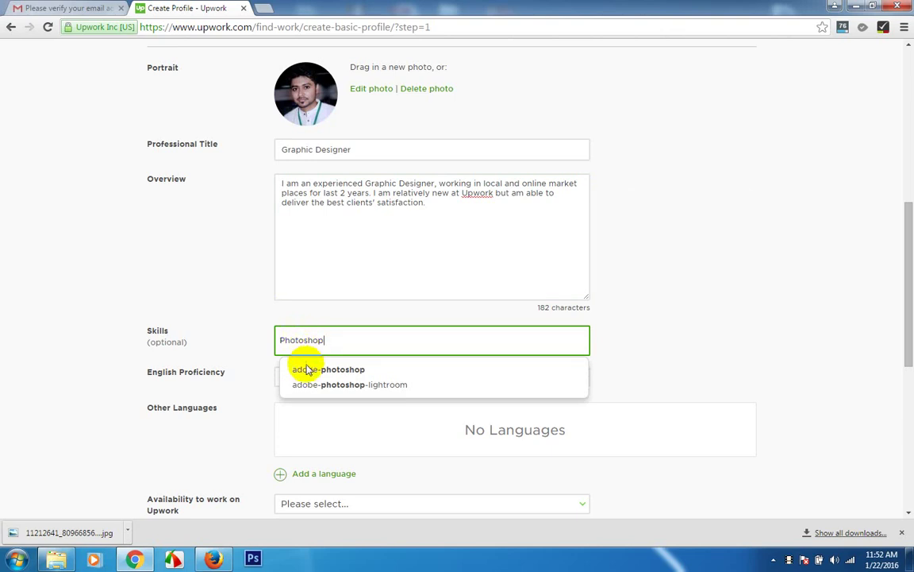
click(304, 370)
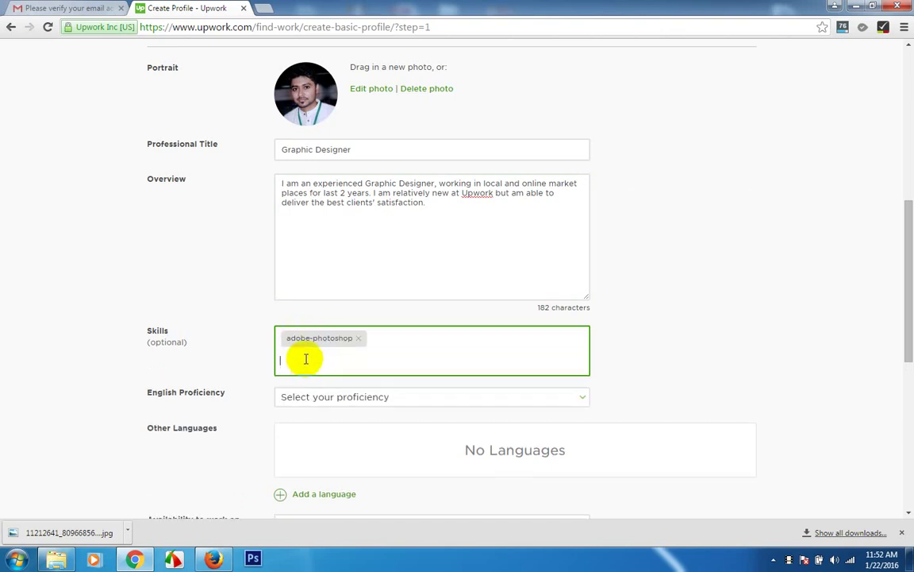
text(Illustra)
text(tor)
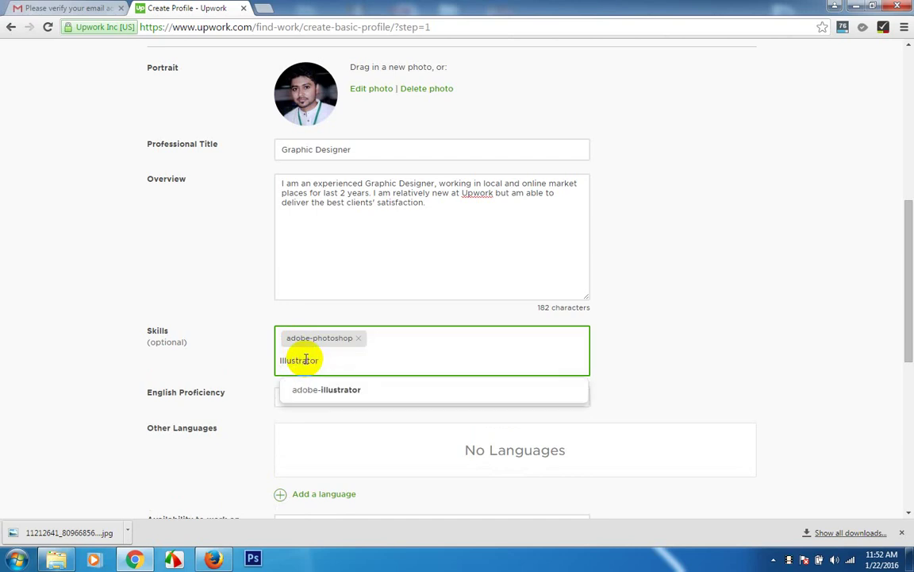
click(316, 390)
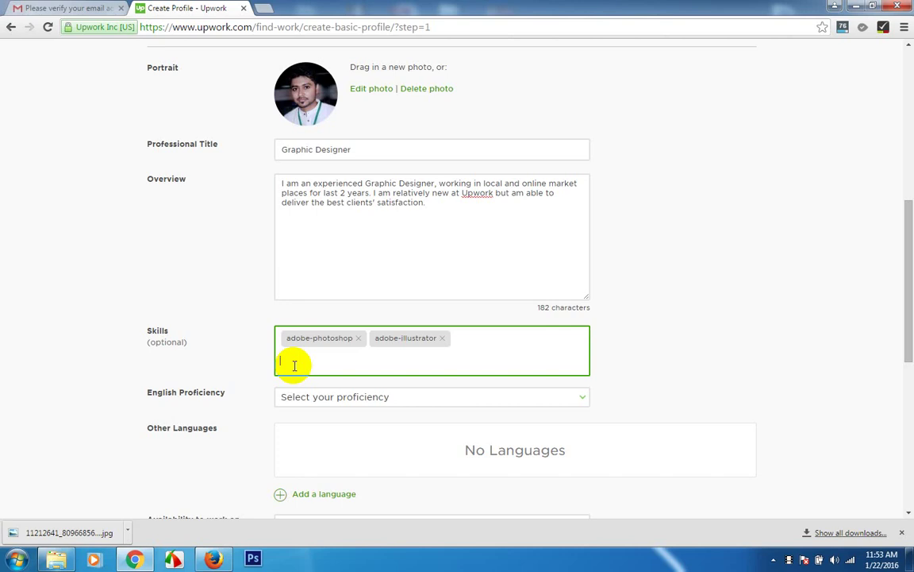
Step: Add adobe-indesign, microsoft-powerpoint and adobe-flash to the Skills field
text(Indesign)
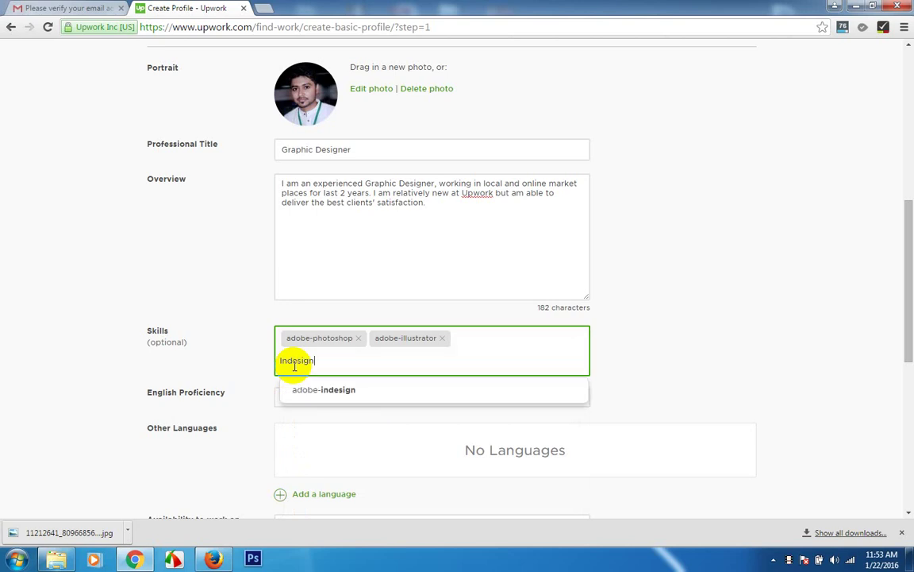
click(325, 389)
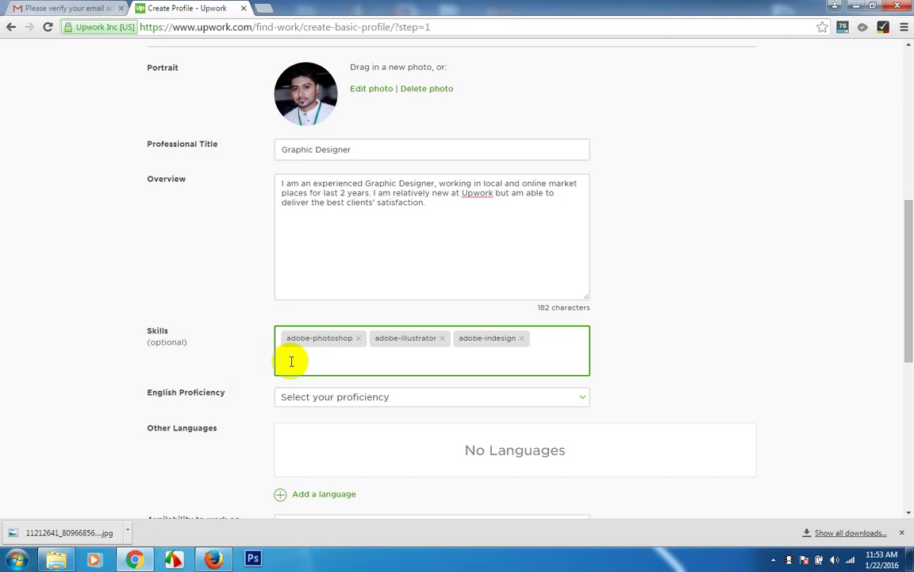
text(Powerpoint)
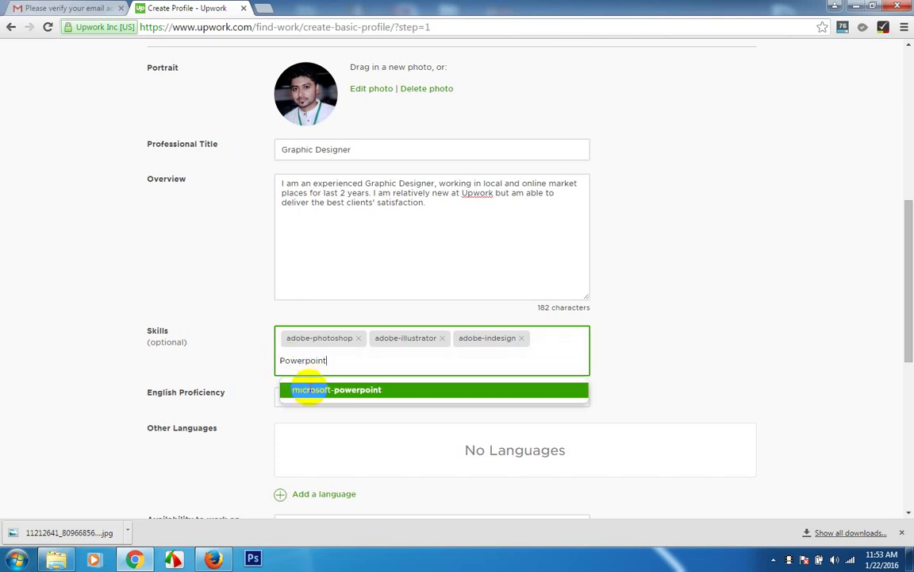
click(308, 389)
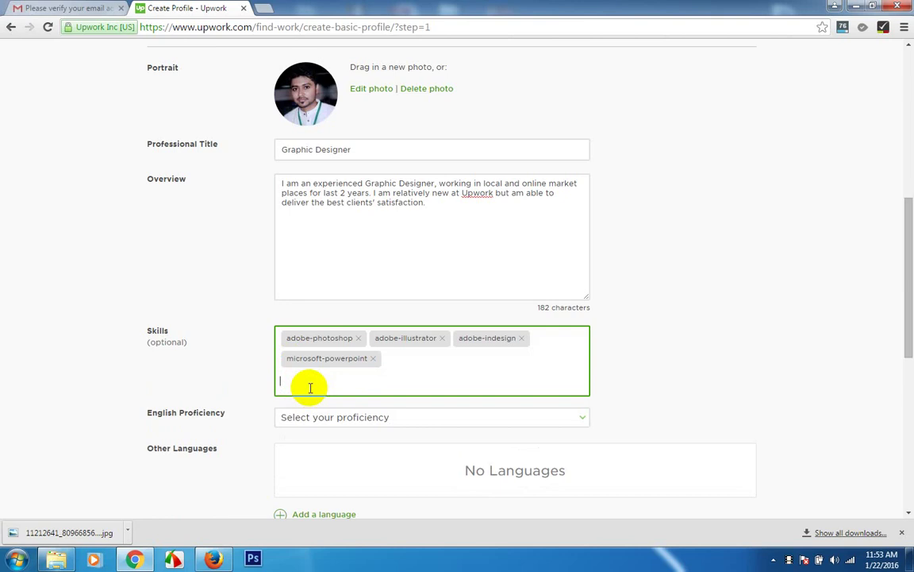
text(Flash)
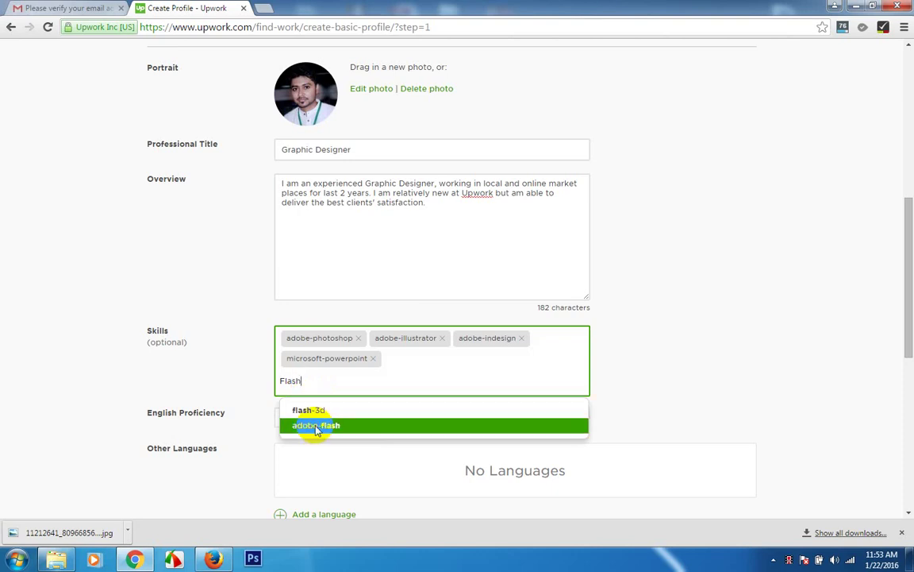
click(316, 426)
click(306, 384)
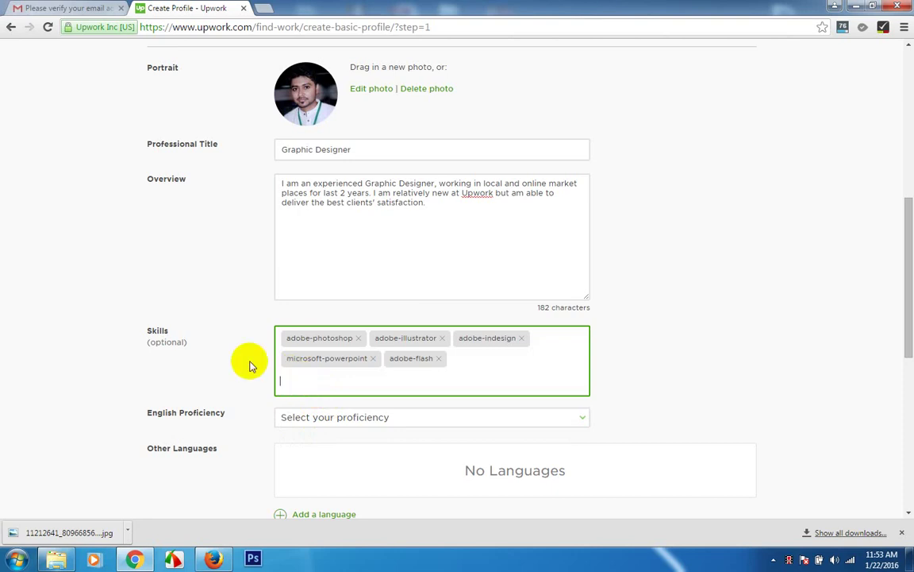
scroll(245, 371, down, 1)
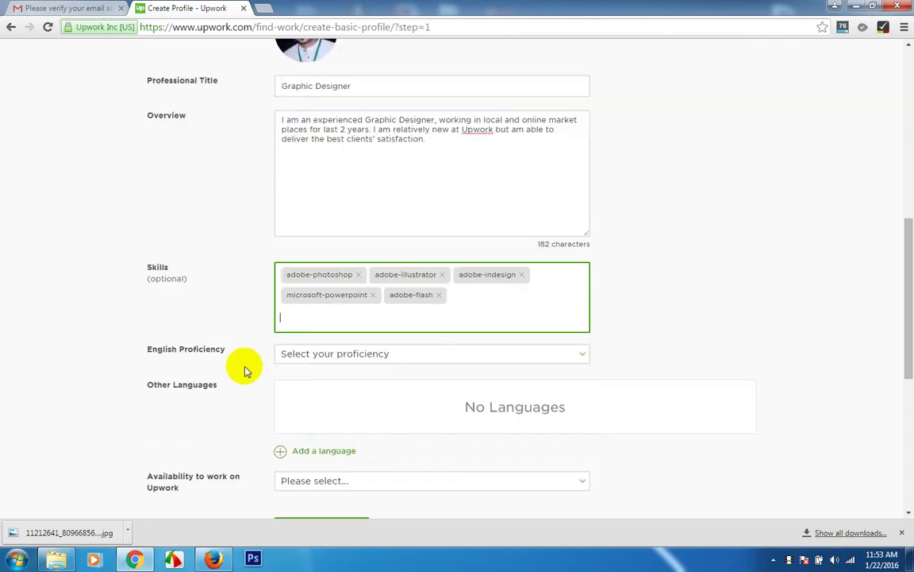
Step: Choose Fluent (complete command with perfect grammar) for English Proficiency
click(304, 355)
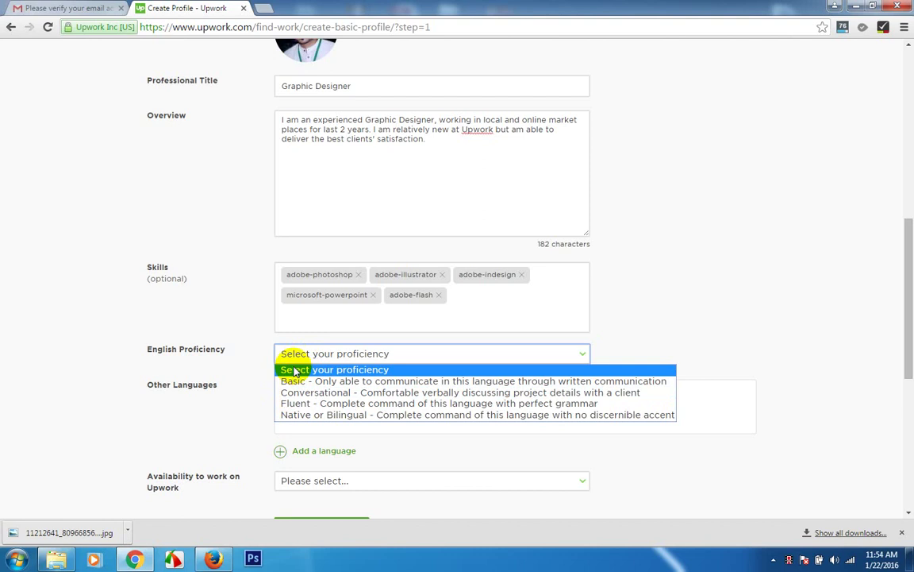
click(321, 403)
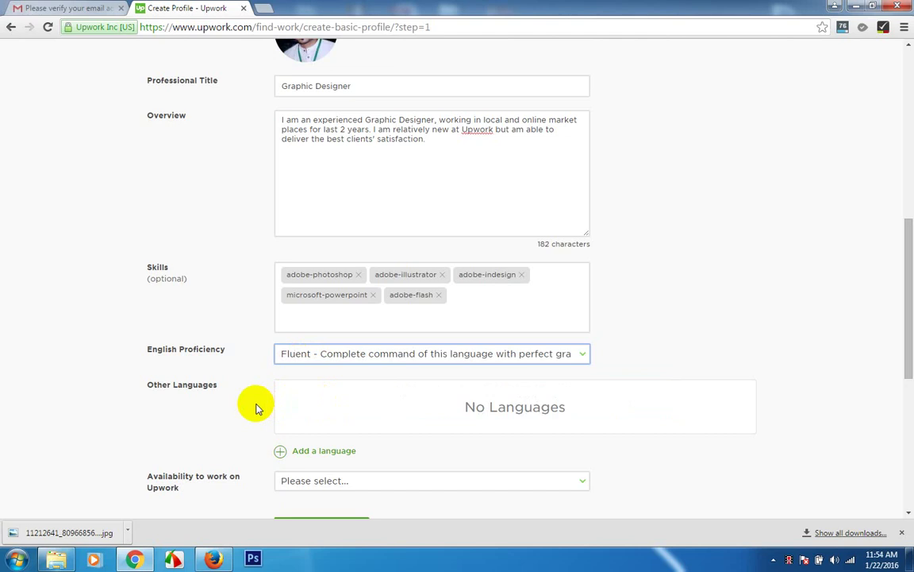
scroll(238, 382, down, 1)
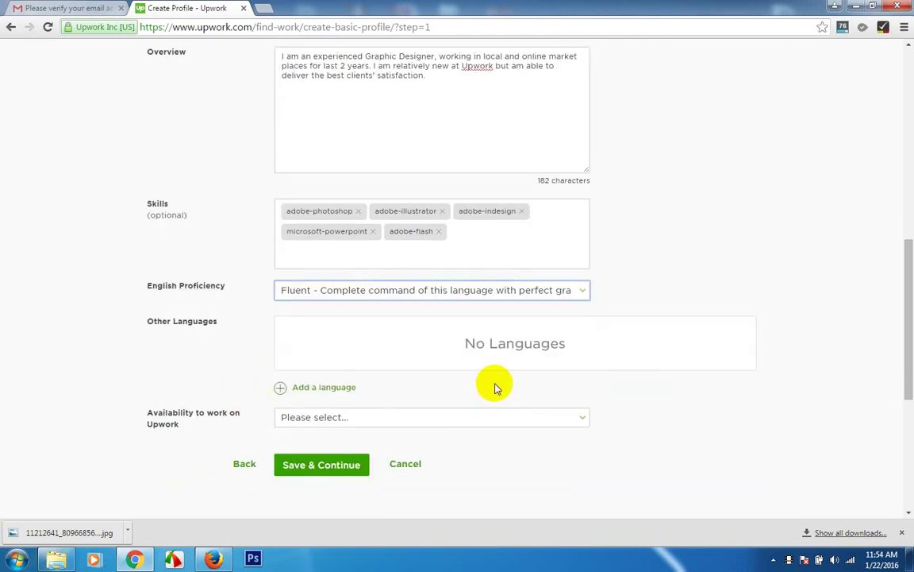
Step: Add Bengali as a native or bilingual language
click(318, 386)
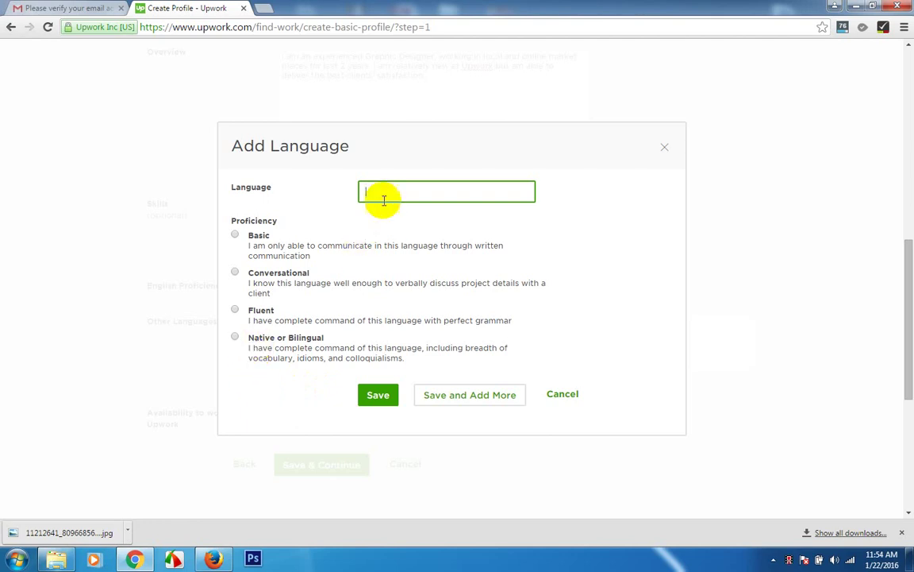
text(Beng)
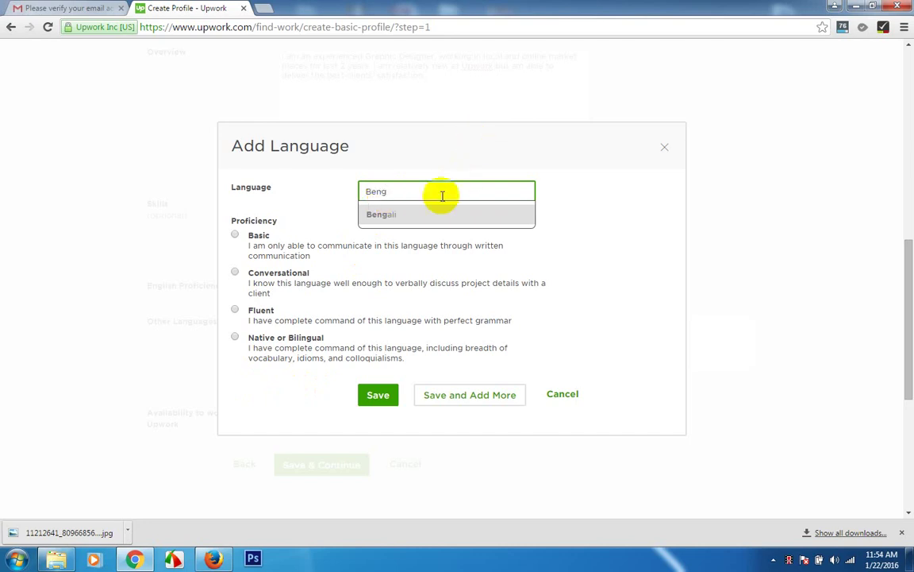
click(397, 215)
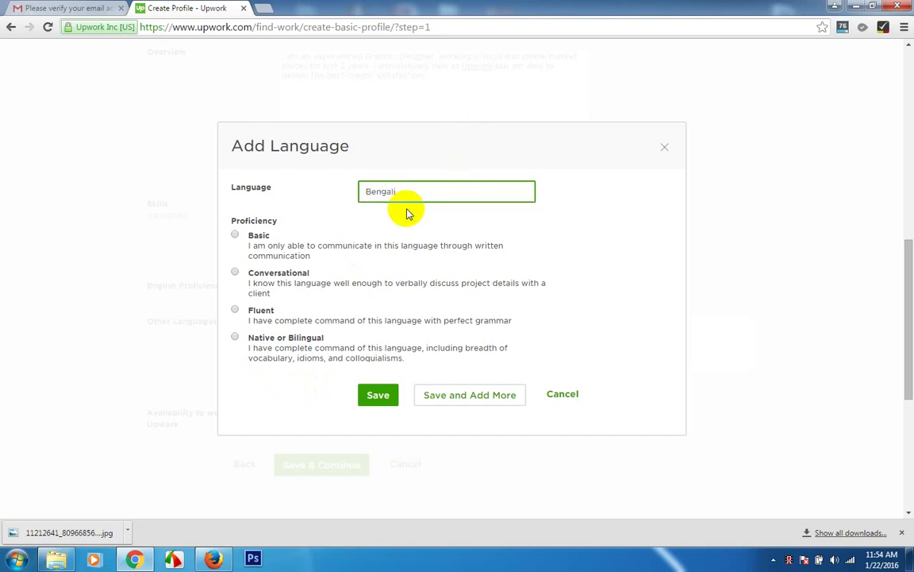
click(235, 339)
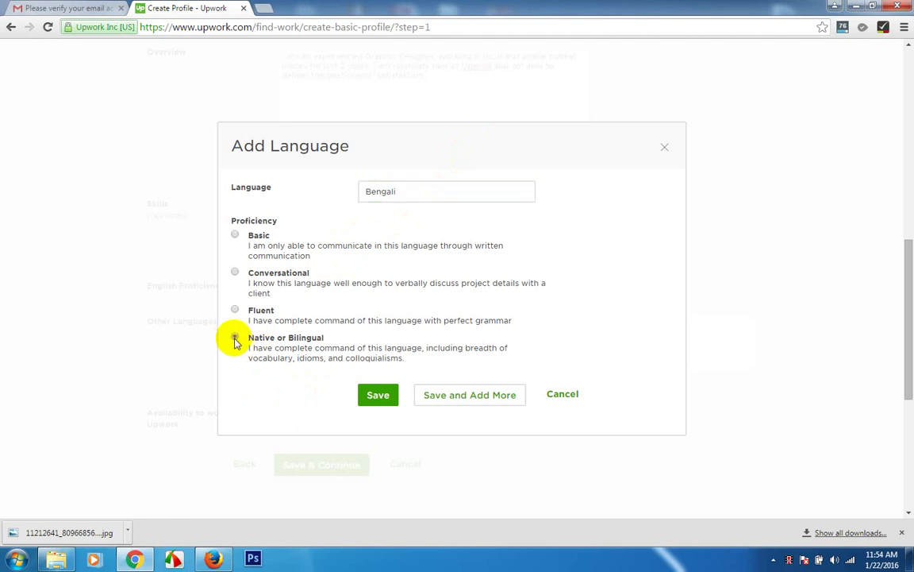
click(482, 397)
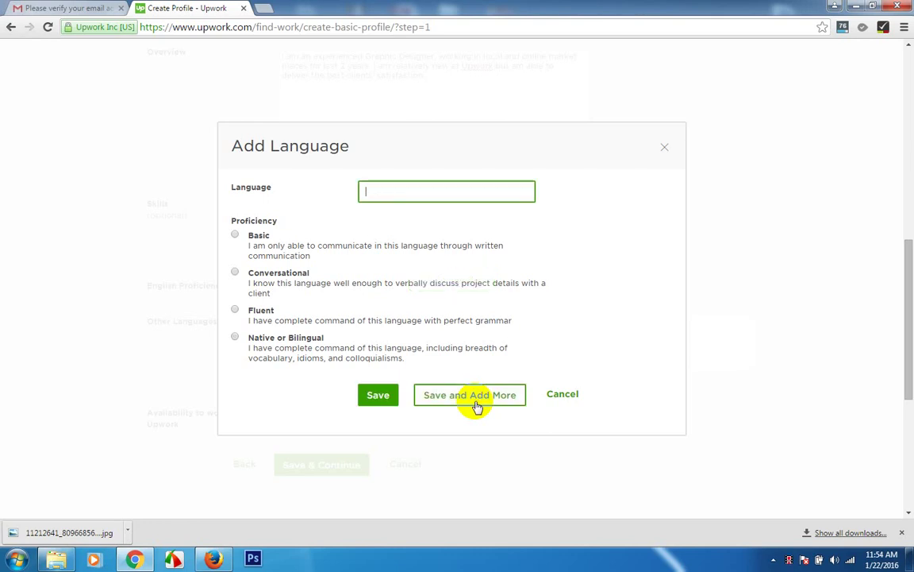
Step: Add Hindi with conversational proficiency
text(Hin)
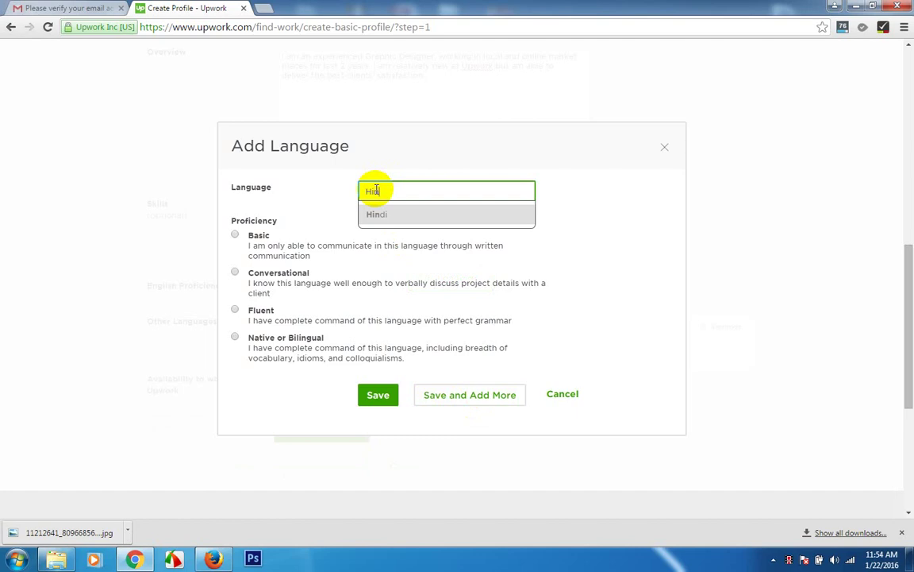
click(381, 214)
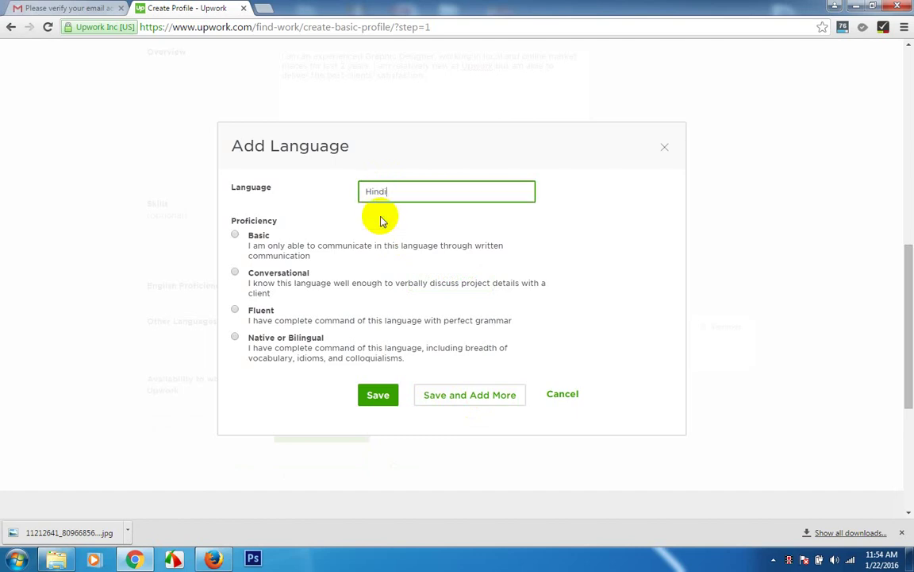
click(235, 273)
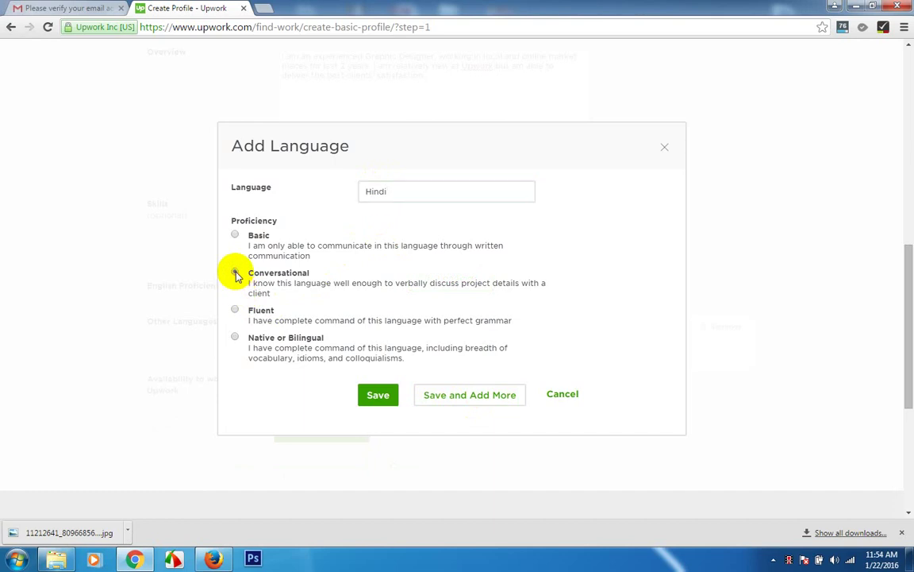
click(458, 401)
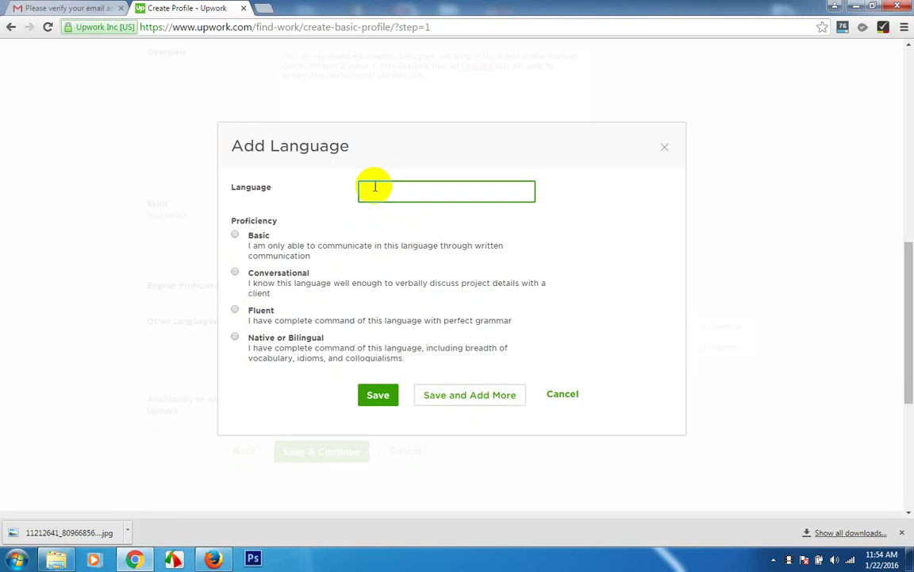
Step: Add Urdu with basic proficiency
text(A)
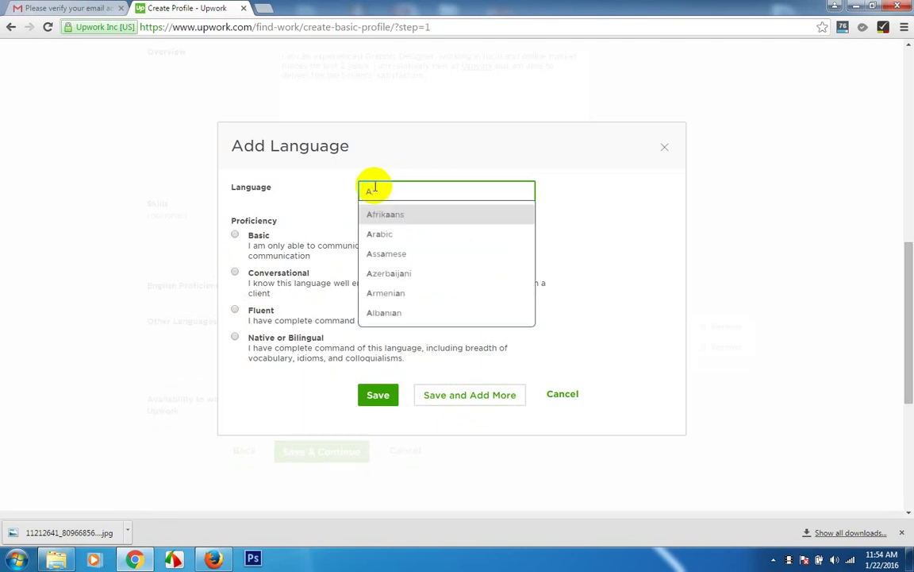
text(s)
key(BackSpace)
key(BackSpace)
text(U)
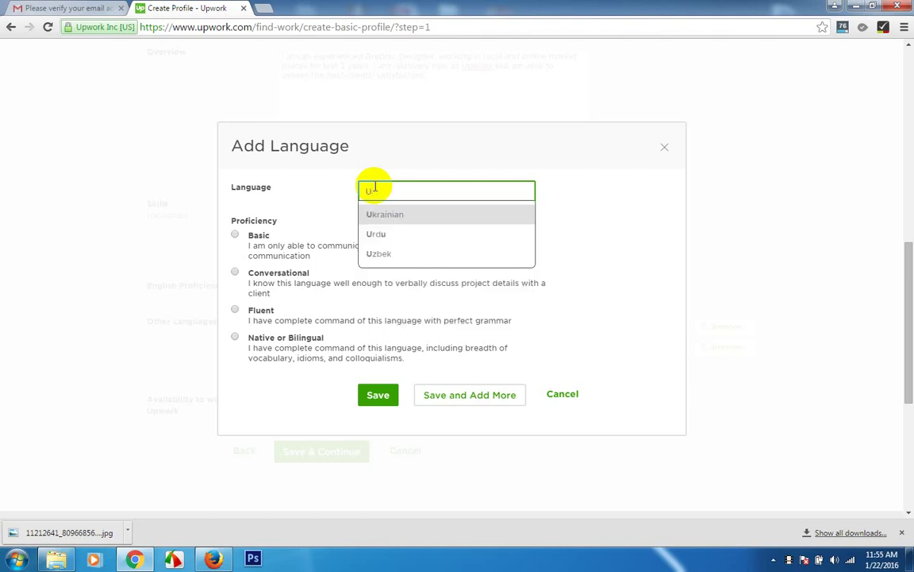
key(Down)
key(Return)
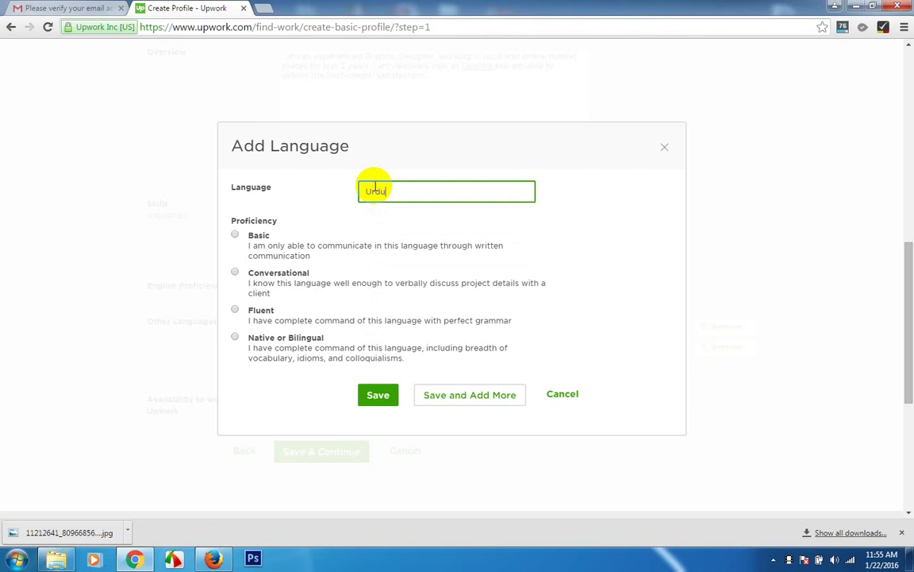
click(236, 235)
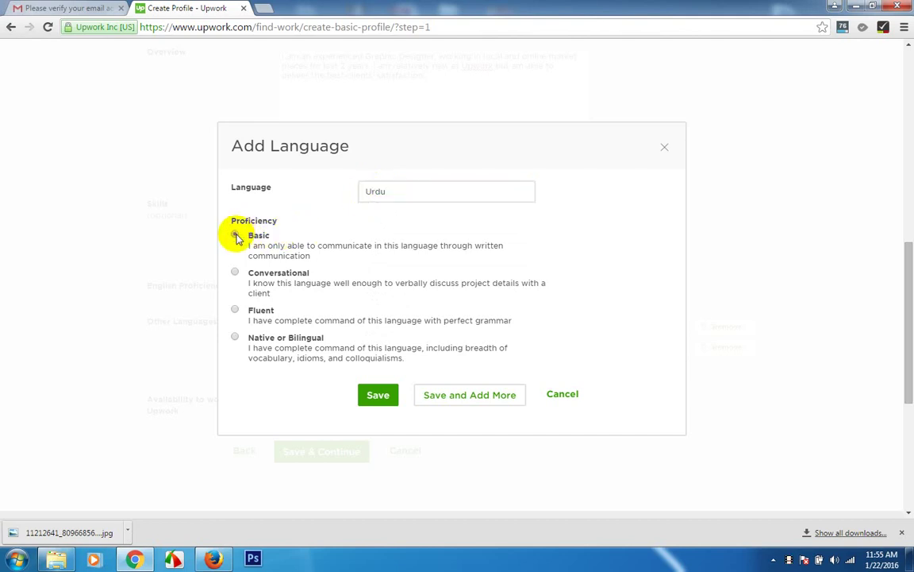
click(464, 401)
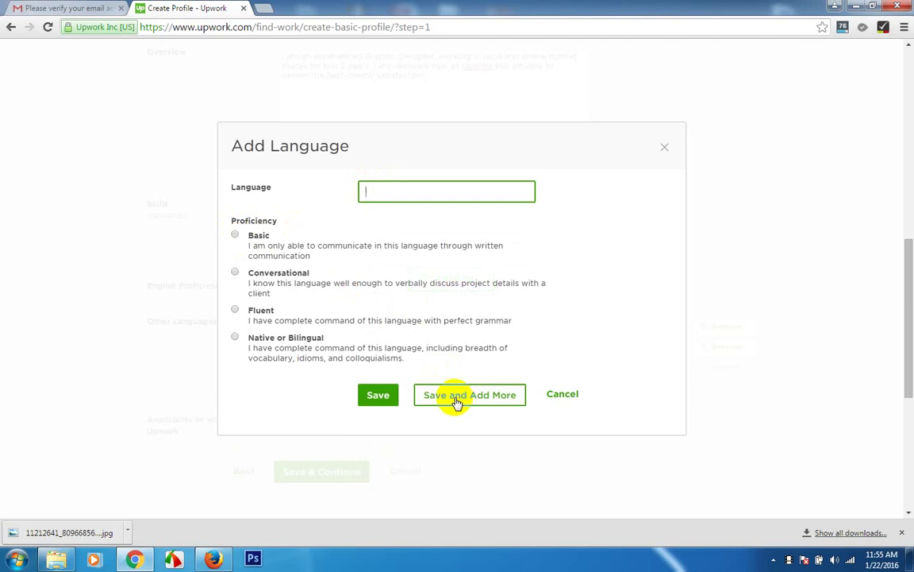
Step: Close the language form and go back to the main-services step
click(379, 401)
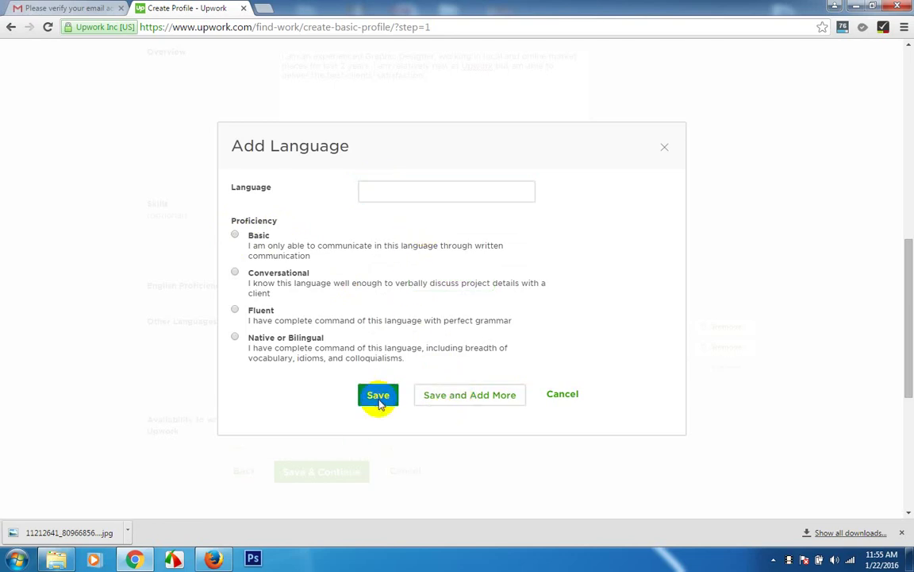
scroll(337, 369, down, 1)
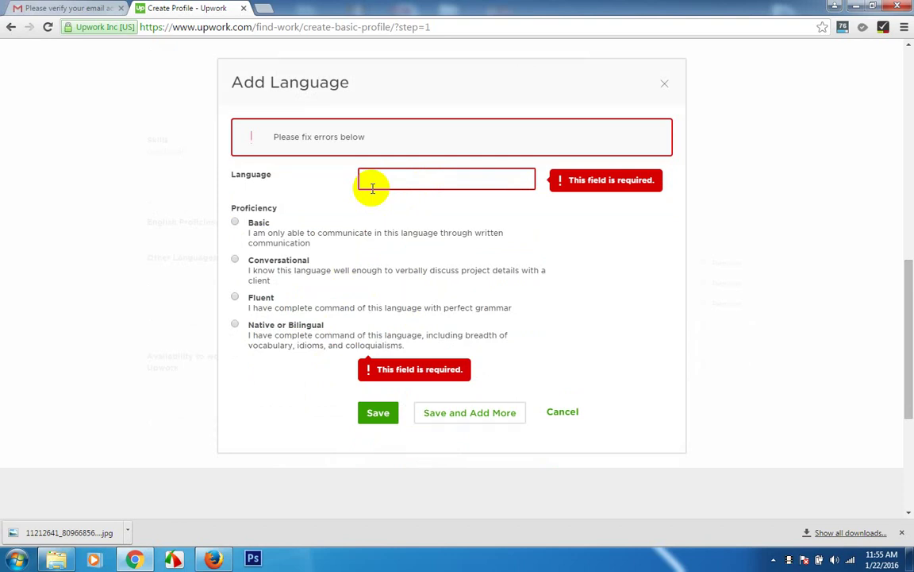
click(9, 27)
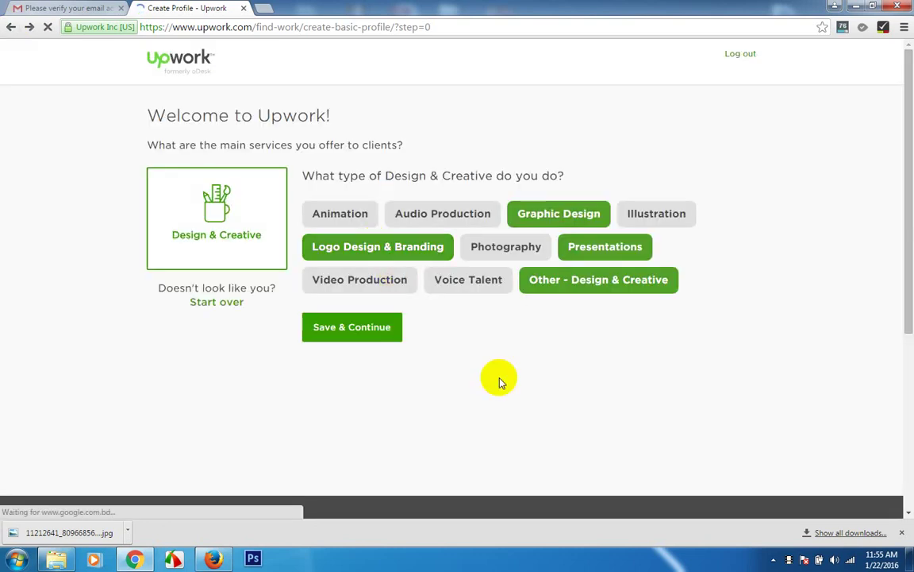
Step: Save the Design & Creative services and return to the Introduce yourself section of step 1
click(371, 328)
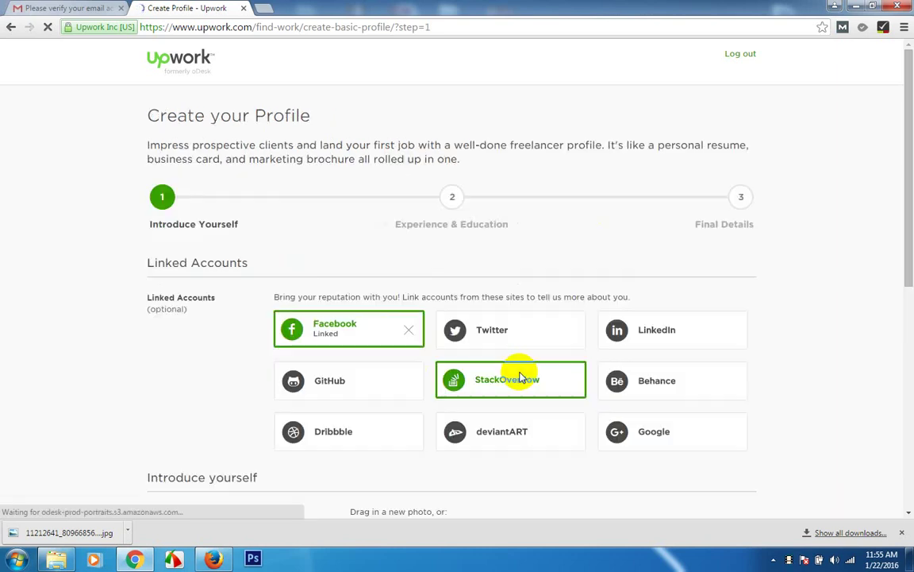
scroll(114, 321, down, 3)
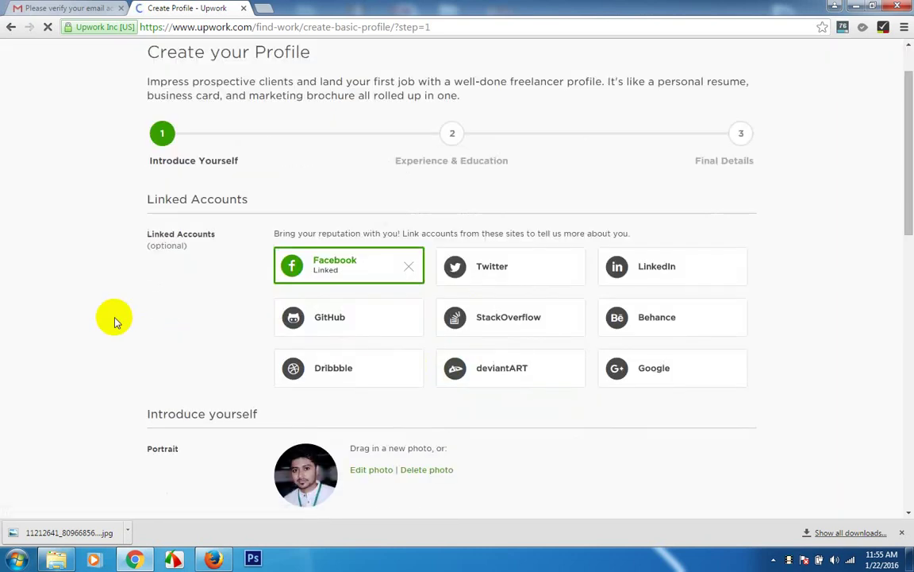
scroll(113, 321, down, 1)
click(295, 340)
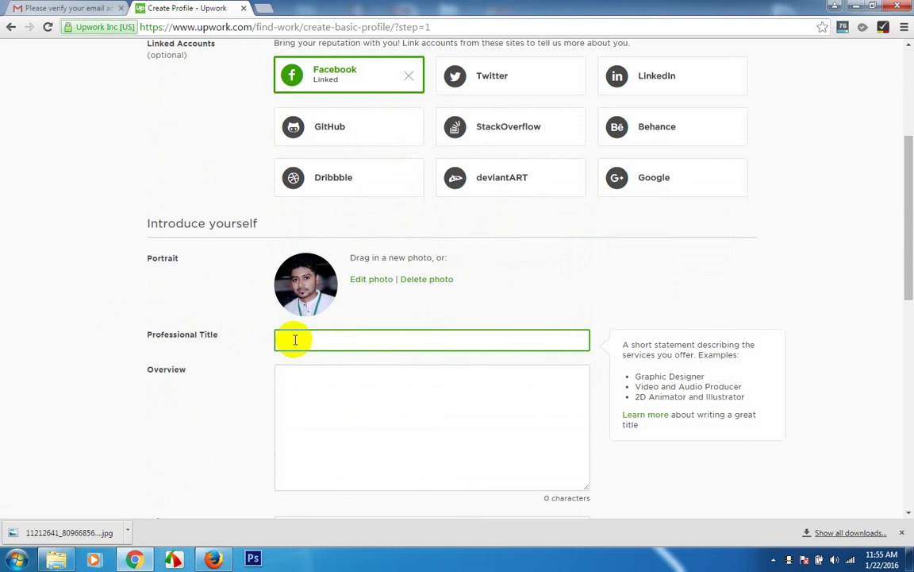
Step: Re-enter 'Graphic Designer' as title and write the overview about over 2 years in online and local market places
text(Graphic Designer)
key(Tab)
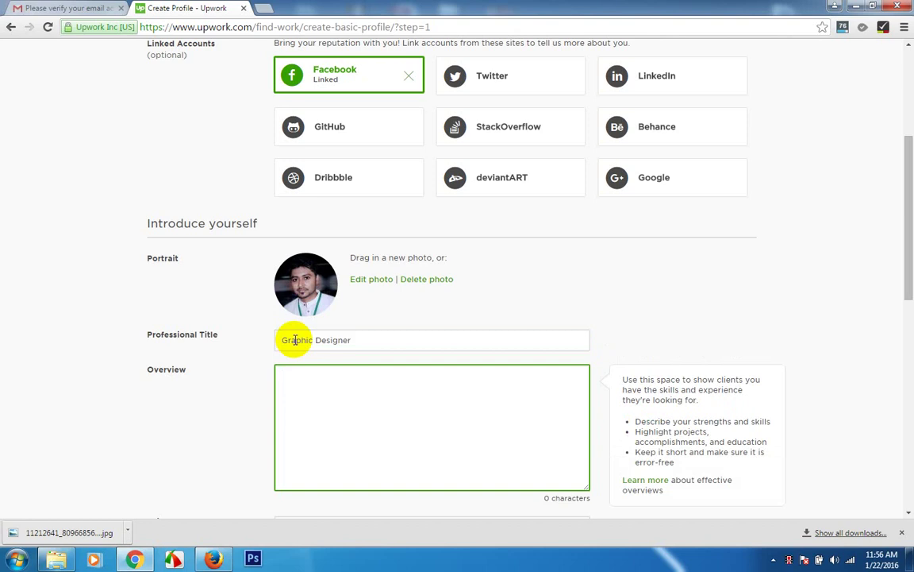
text(I am an experienced Grap)
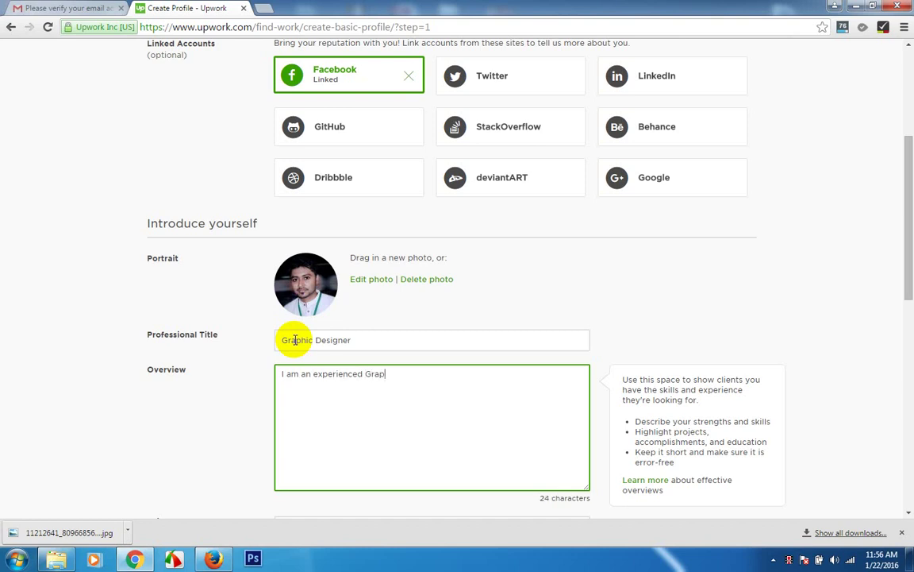
text(hic )
text(Desi)
text(gner)
text(, wit)
text(h an)
text( exper)
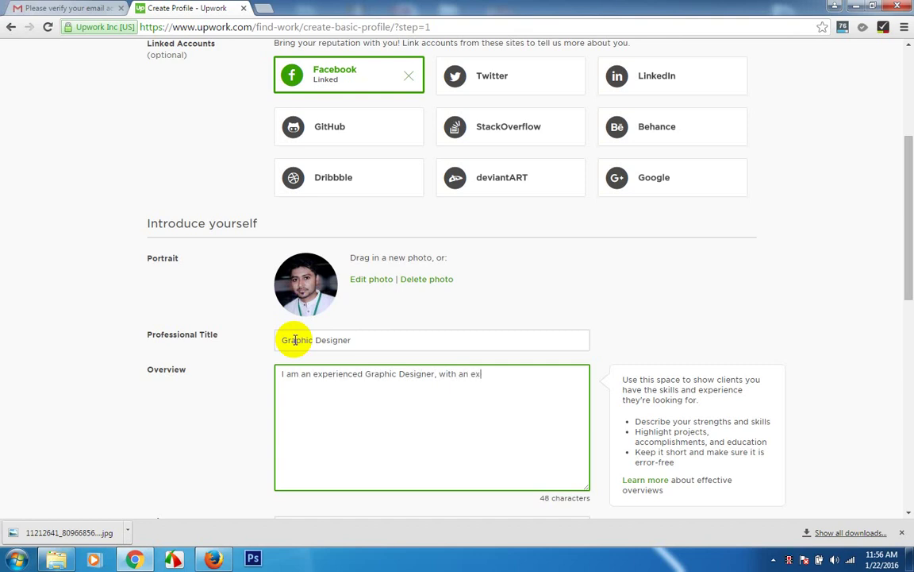
text(ience of over.2 years)
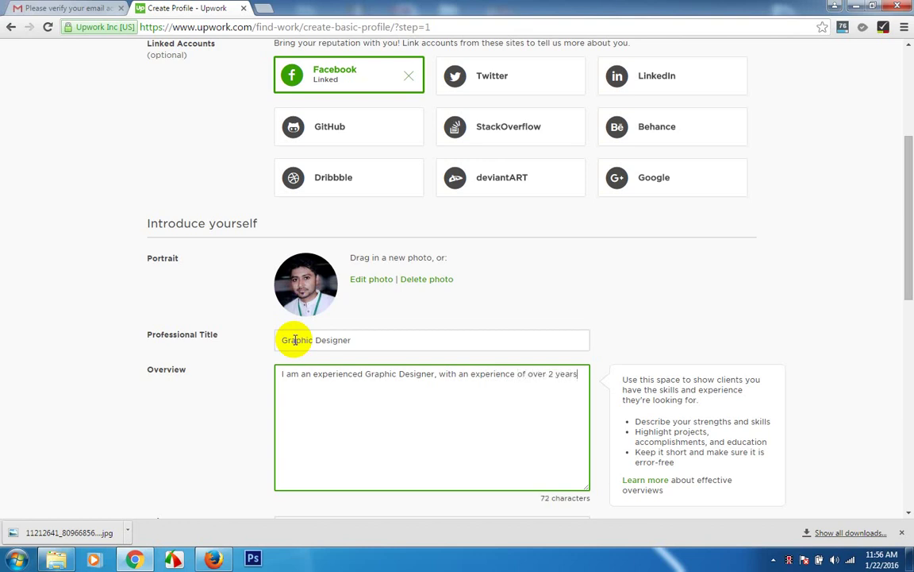
text( in different online and lo)
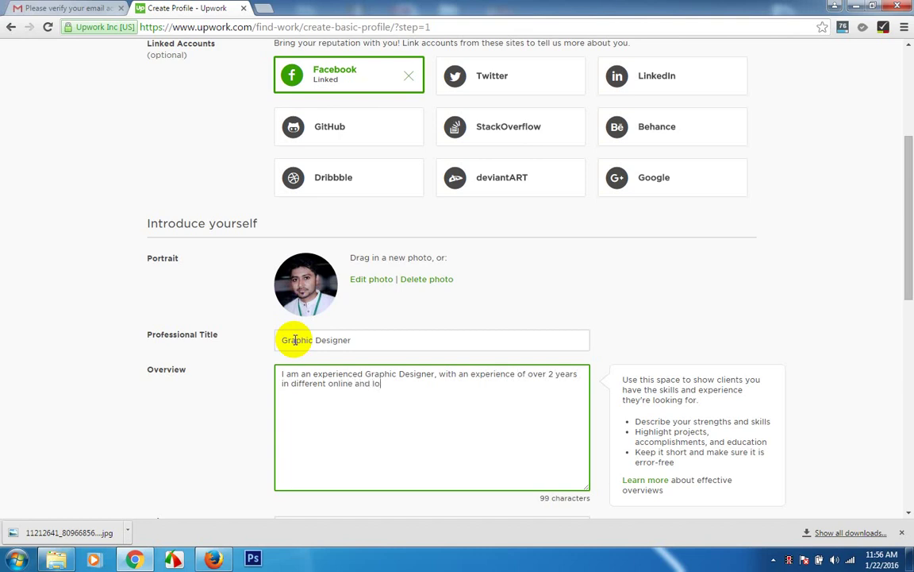
text(cal market places.)
scroll(296, 339, down, 2)
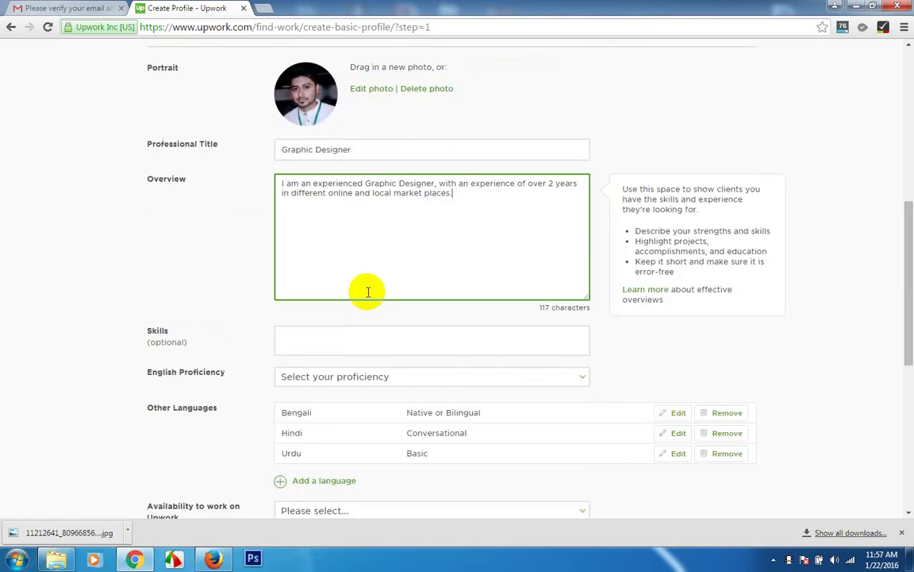
Step: Add adobe-photoshop, adobe-illustrator and adobe-indesign as skills from the autocomplete suggestions
click(308, 343)
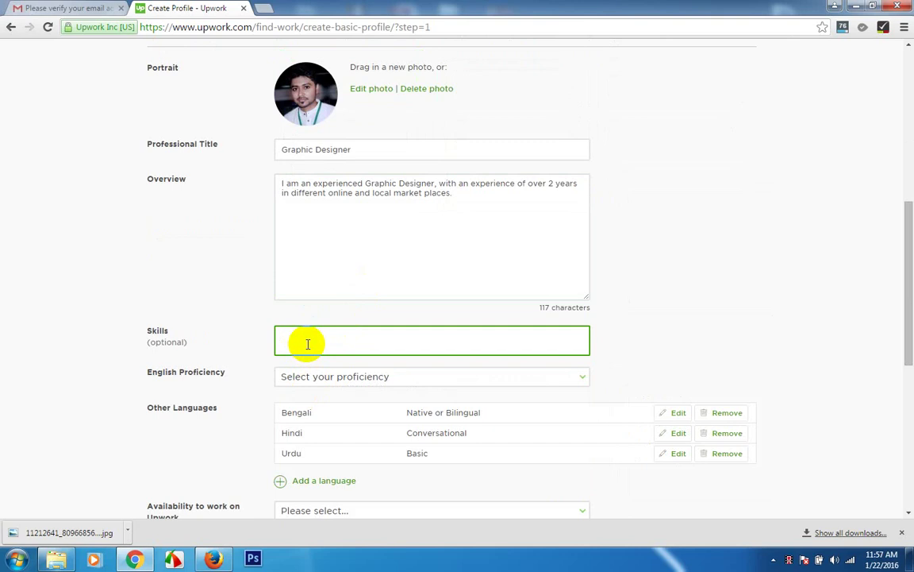
text(Photo)
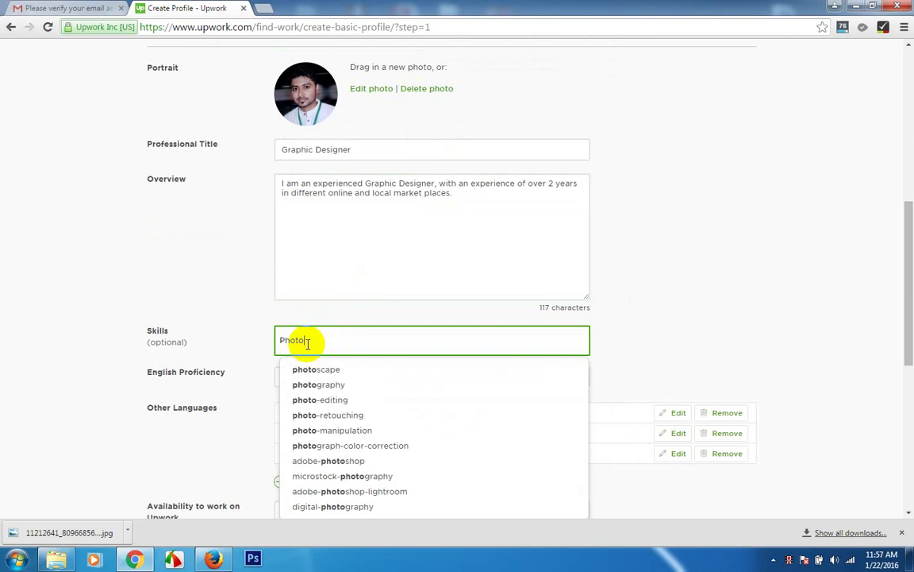
text(sho)
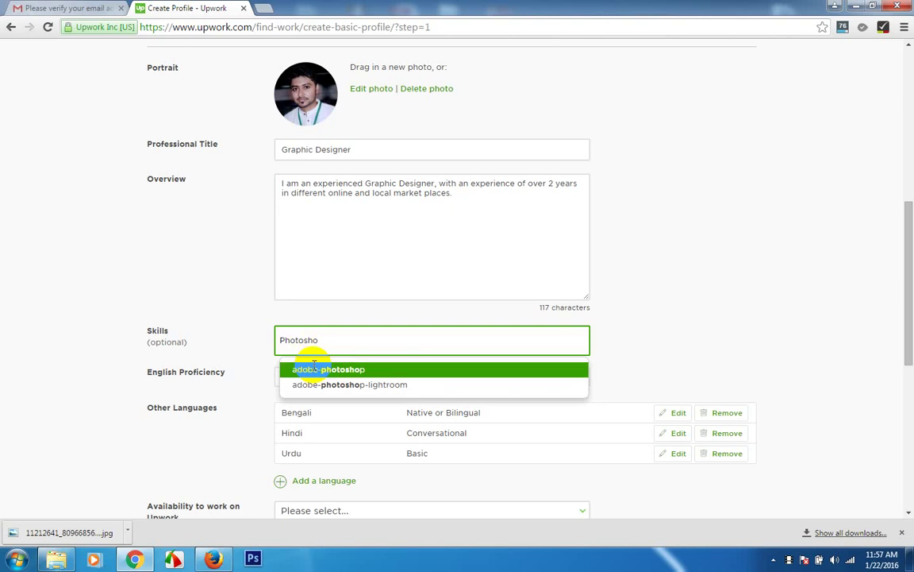
click(322, 370)
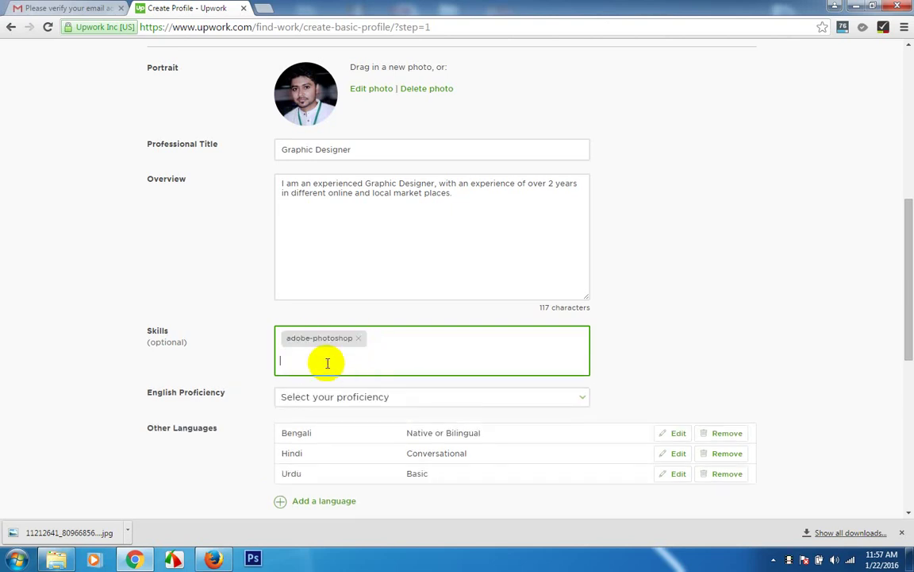
text(Illustrator)
click(316, 391)
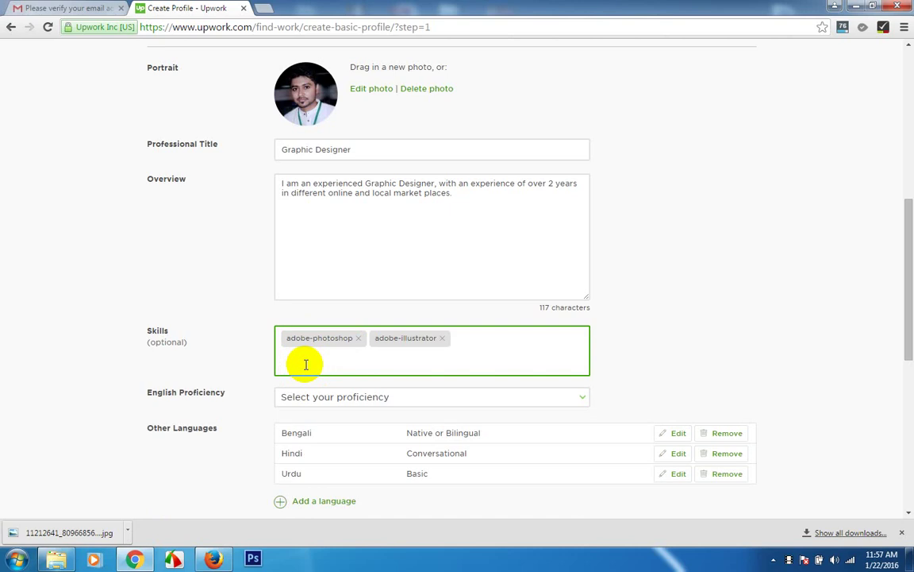
text(Indesign)
click(315, 389)
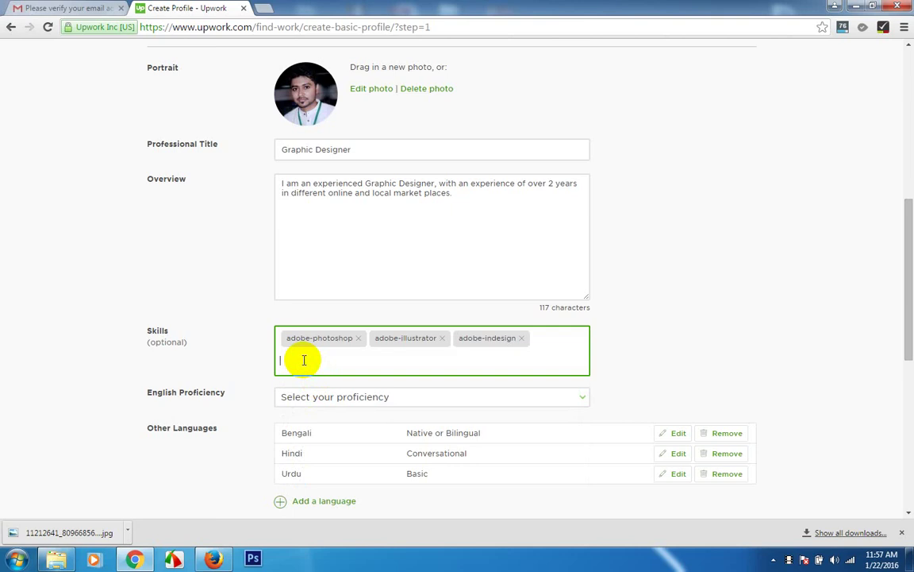
text(Flash)
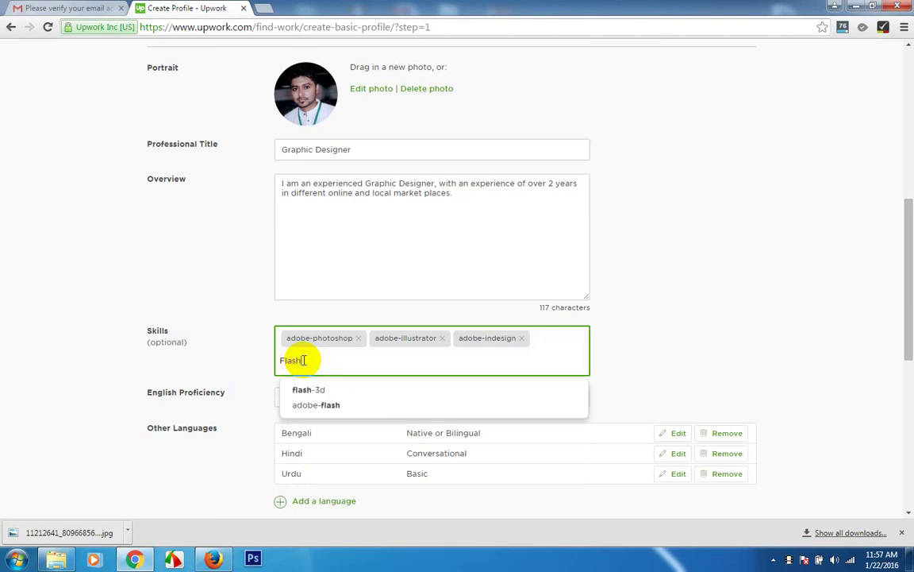
Step: Add adobe-flash and microsoft-powerpoint as skills from the suggestions
click(315, 404)
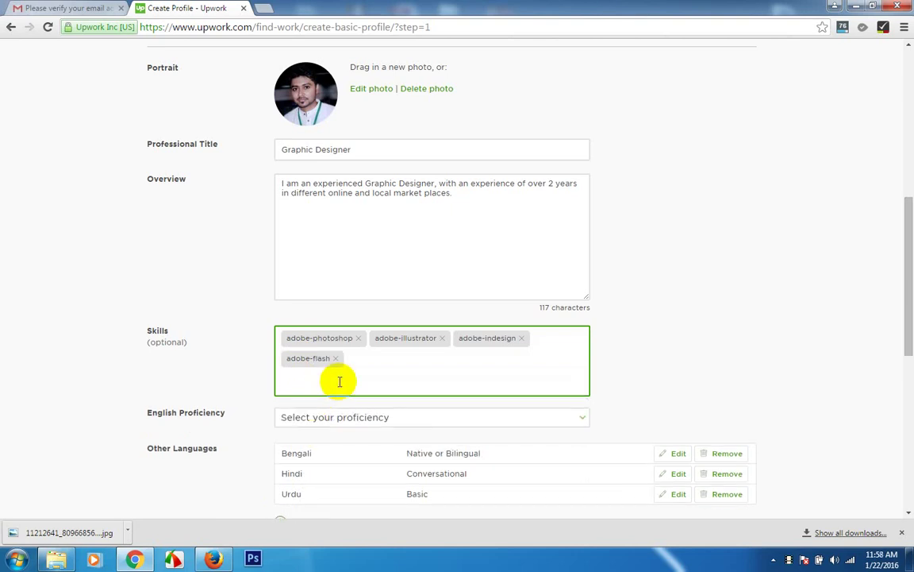
text(Power)
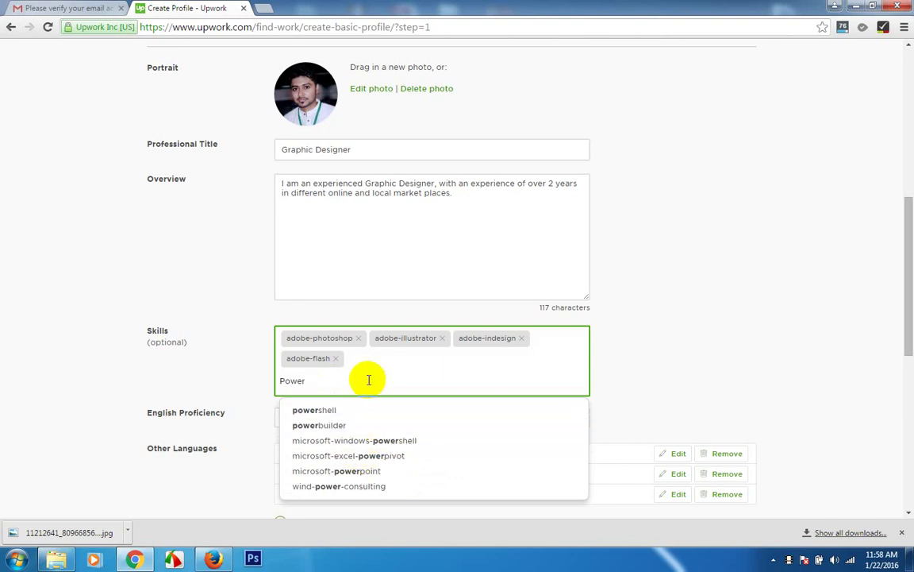
click(355, 472)
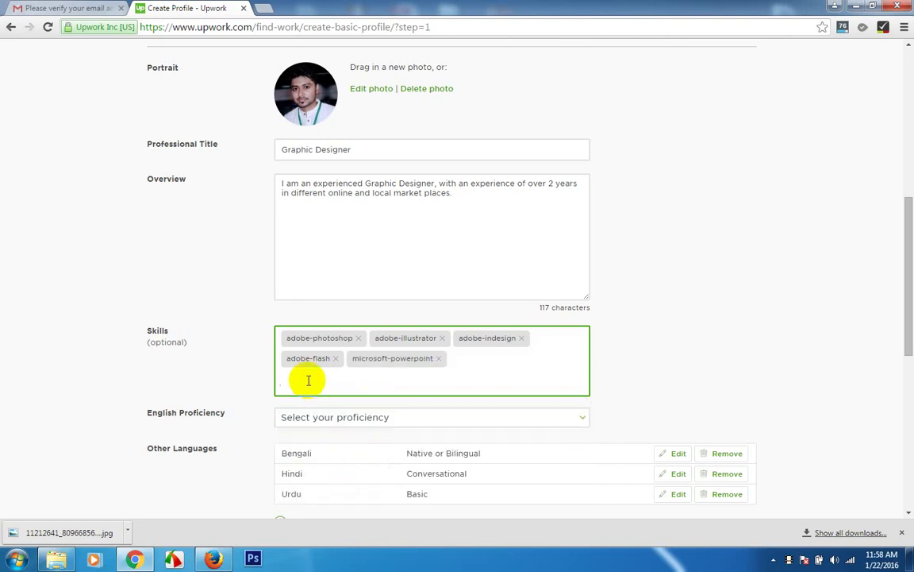
Step: Try entering 'Data entry' as a skill, then clear it after the not-recognized warning
text(Data E)
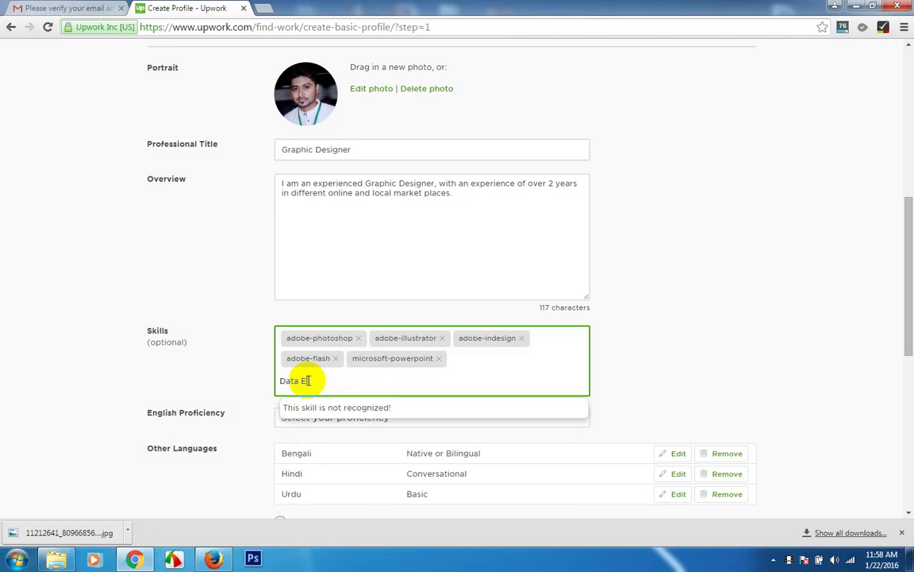
key(BackSpace)
key(BackSpace)
text(entr)
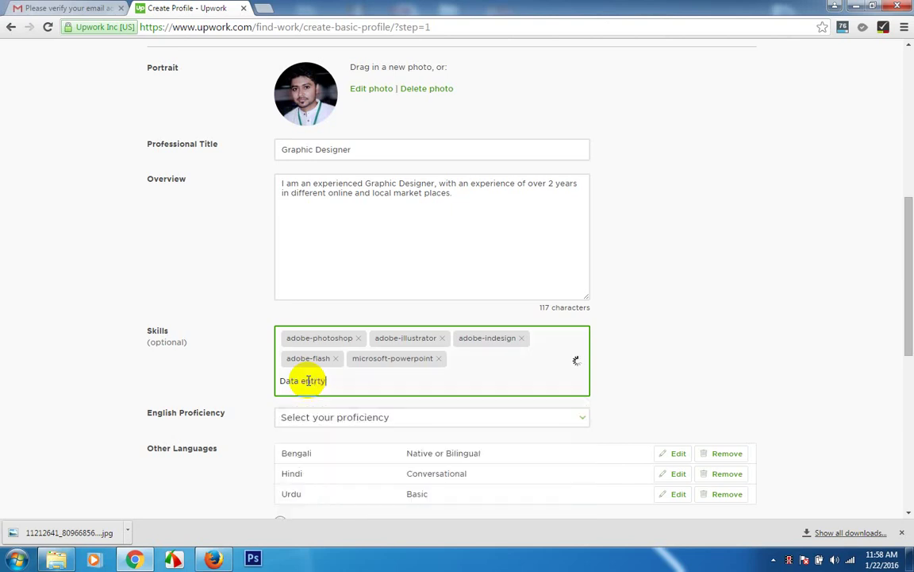
text(y)
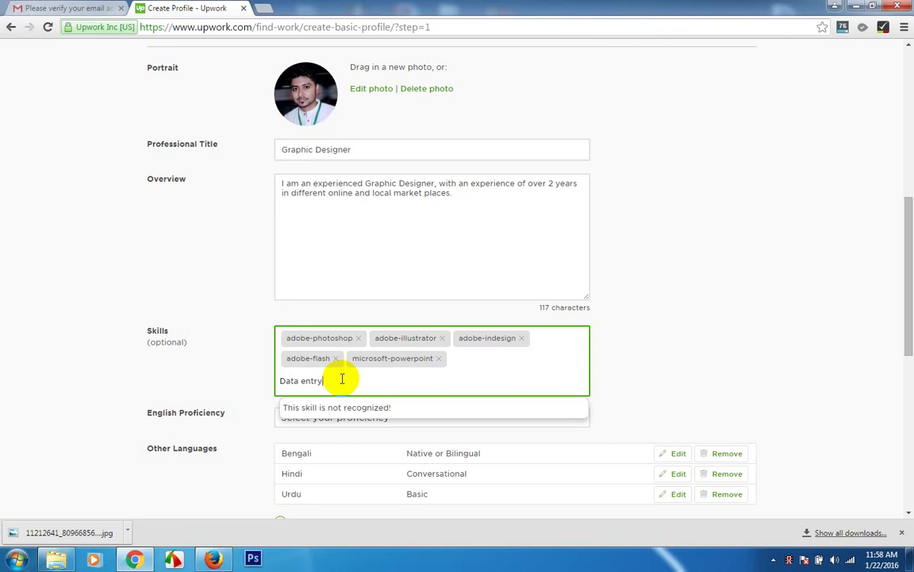
key(BackSpace)
key(BackSpace)
key(BackSpace)
key(BackSpace)
key(BackSpace)
key(BackSpace)
key(BackSpace)
key(BackSpace)
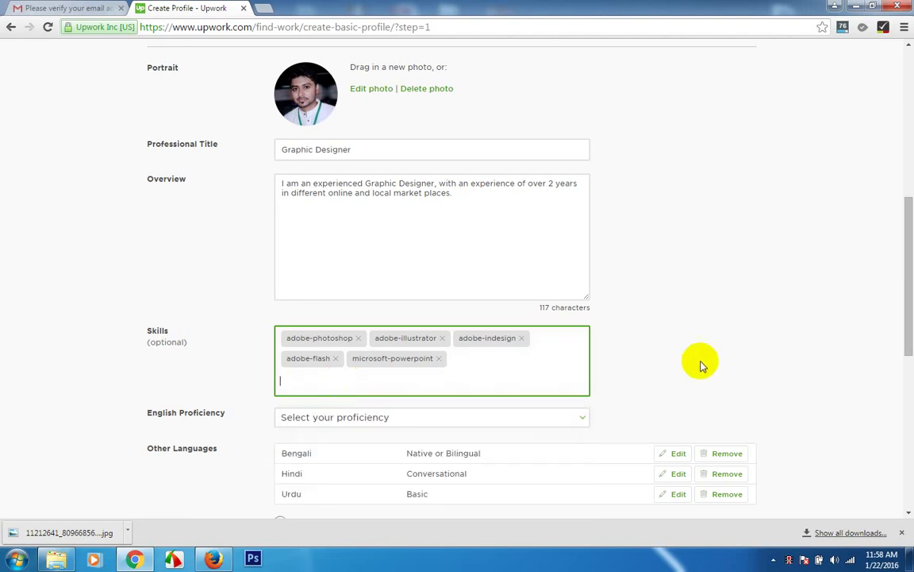
scroll(702, 366, down, 2)
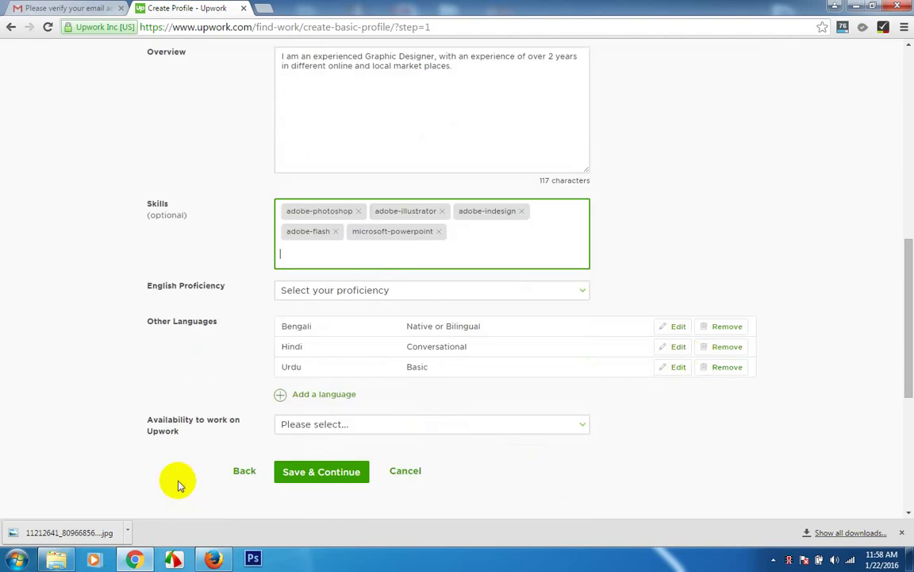
Step: Set English Proficiency to Fluent
scroll(178, 484, up, 2)
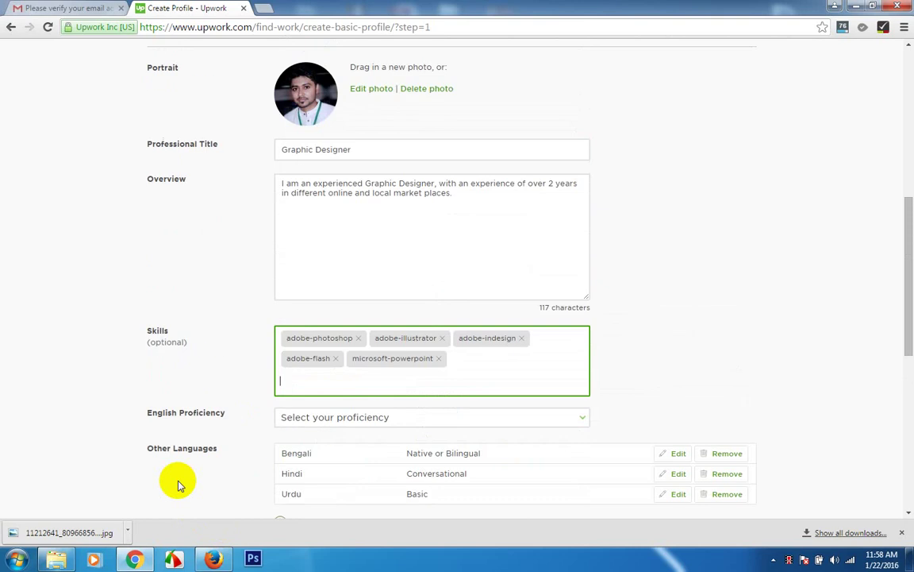
scroll(178, 485, down, 1)
click(355, 353)
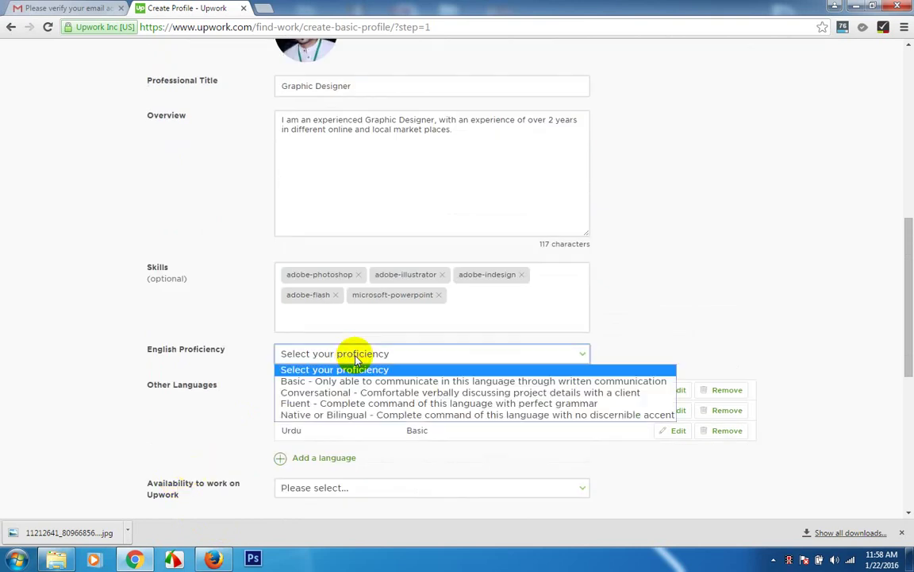
click(332, 407)
Step: Save & Continue, then open the Availability dropdown after the required-field error
scroll(171, 449, down, 2)
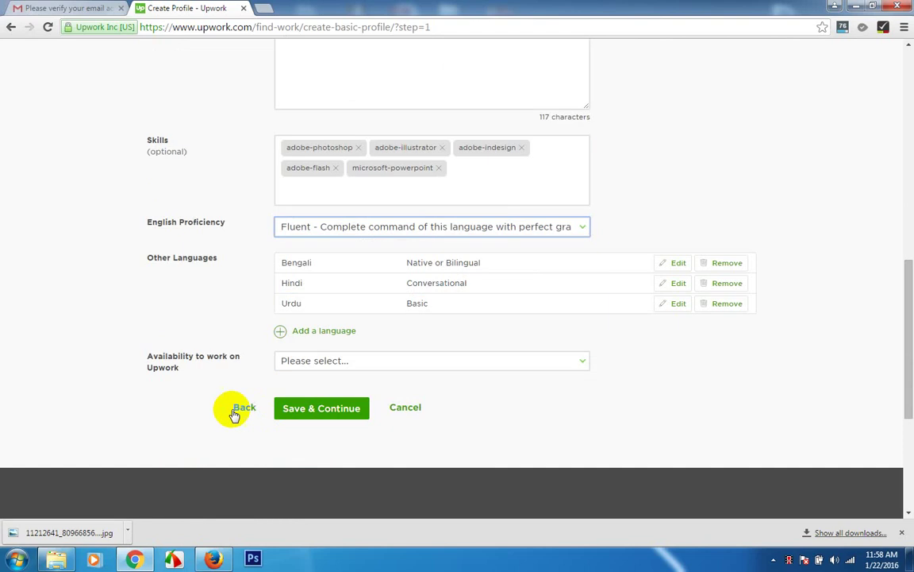
click(320, 411)
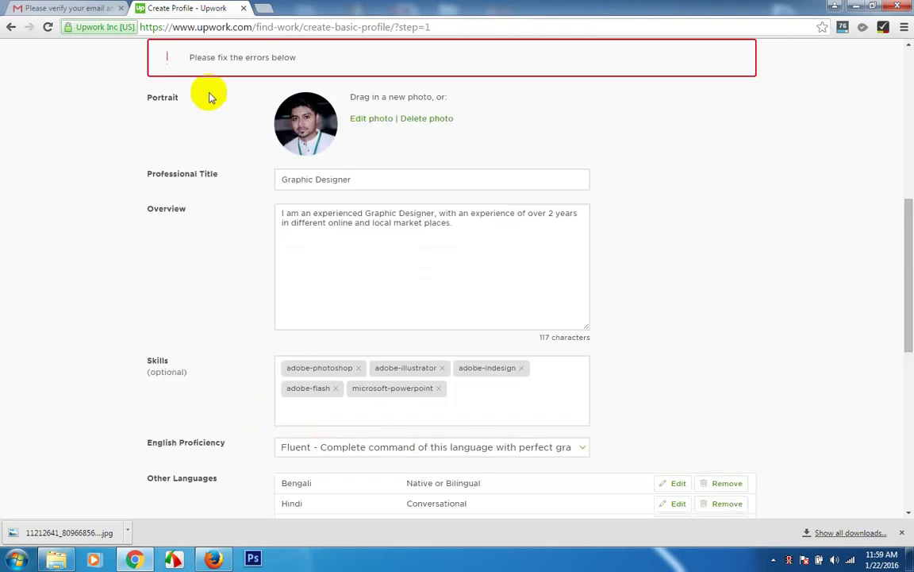
scroll(215, 365, down, 4)
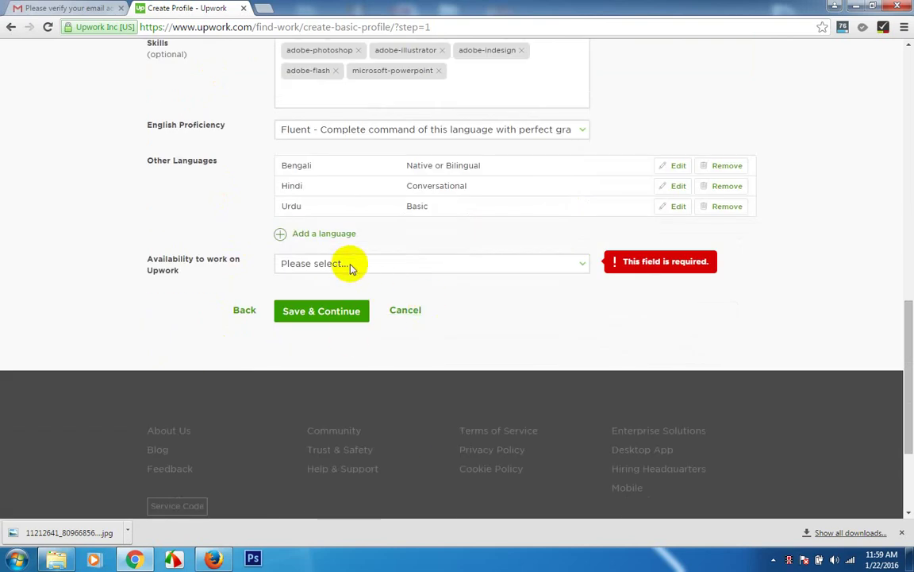
click(352, 266)
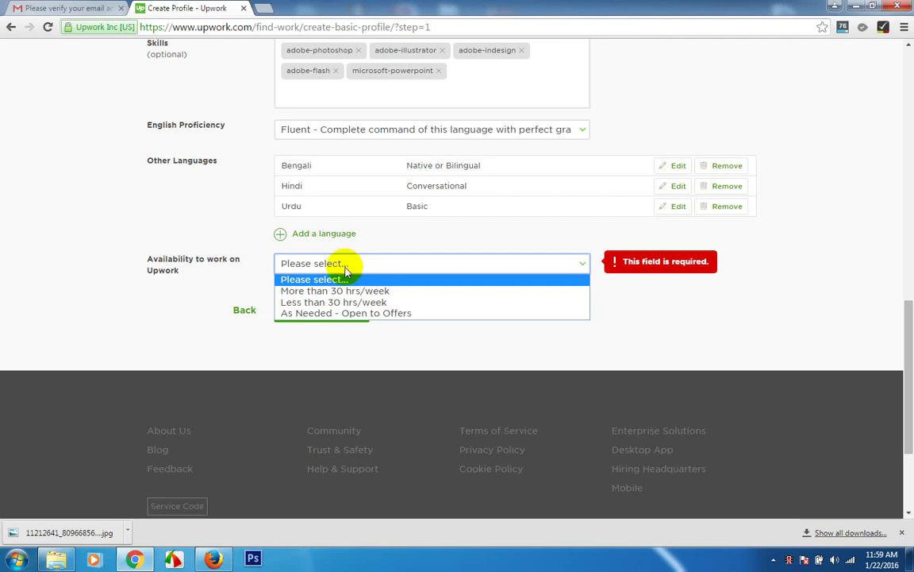
Step: Set availability to More than 30 hrs/week and submit the first profile step
click(331, 291)
click(321, 309)
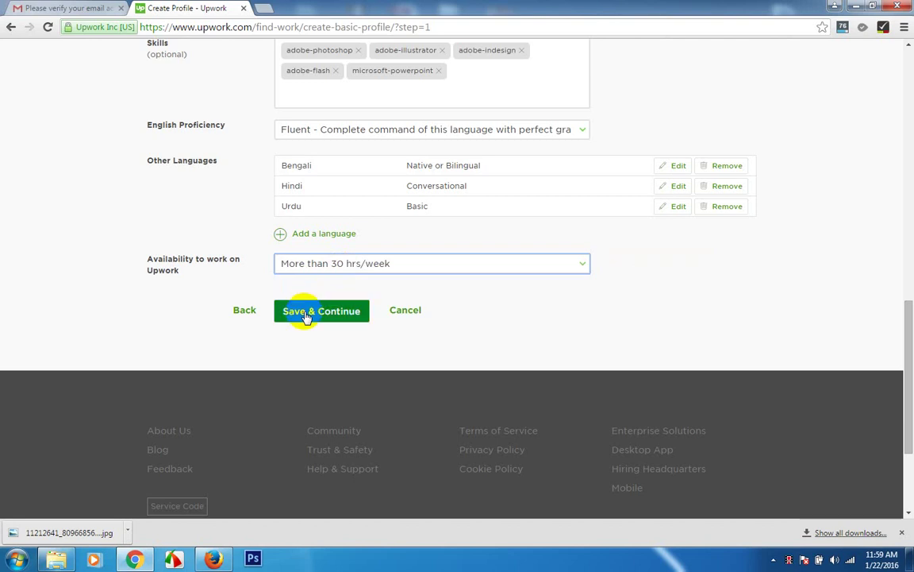
scroll(305, 312, down, 1)
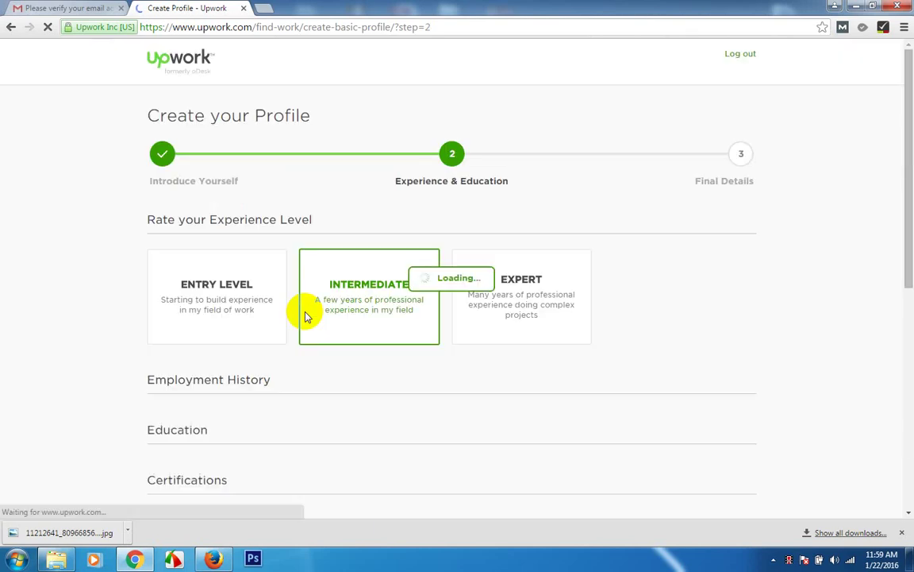
click(521, 296)
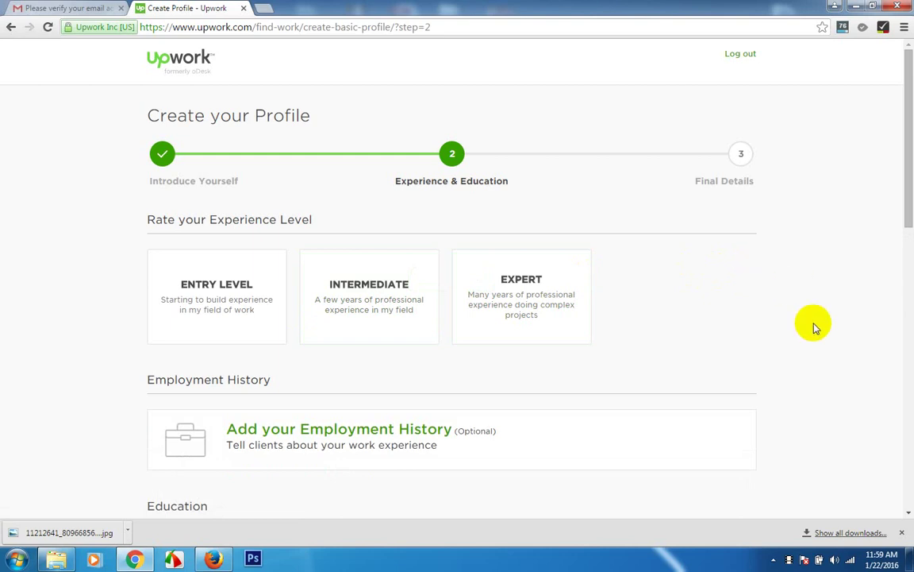
Step: Scroll through the Experience & Education step and start an Employment History entry
scroll(816, 328, down, 1)
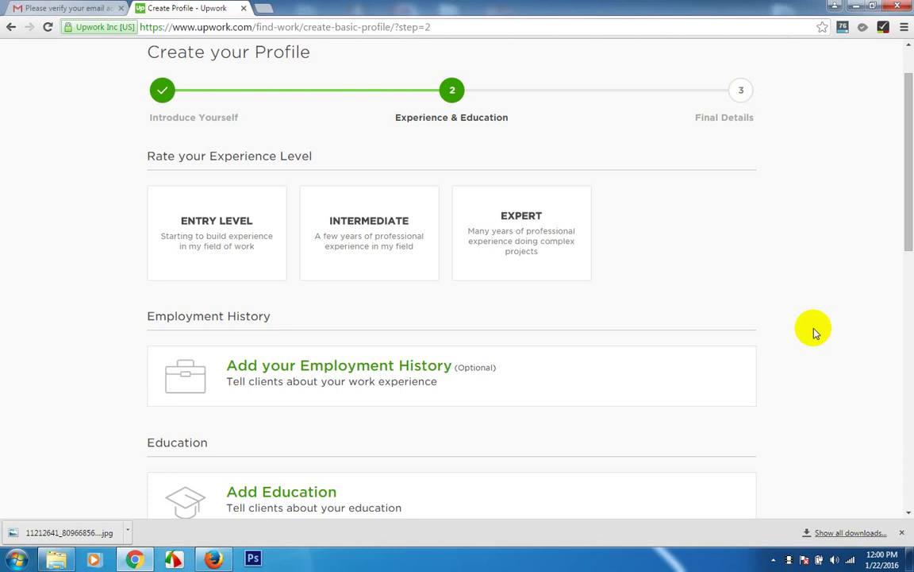
scroll(813, 331, down, 2)
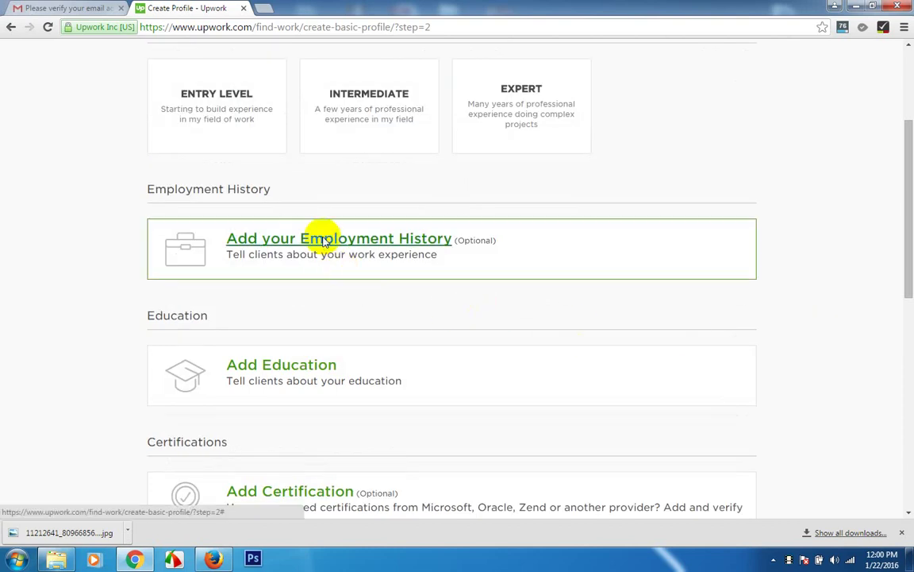
click(323, 240)
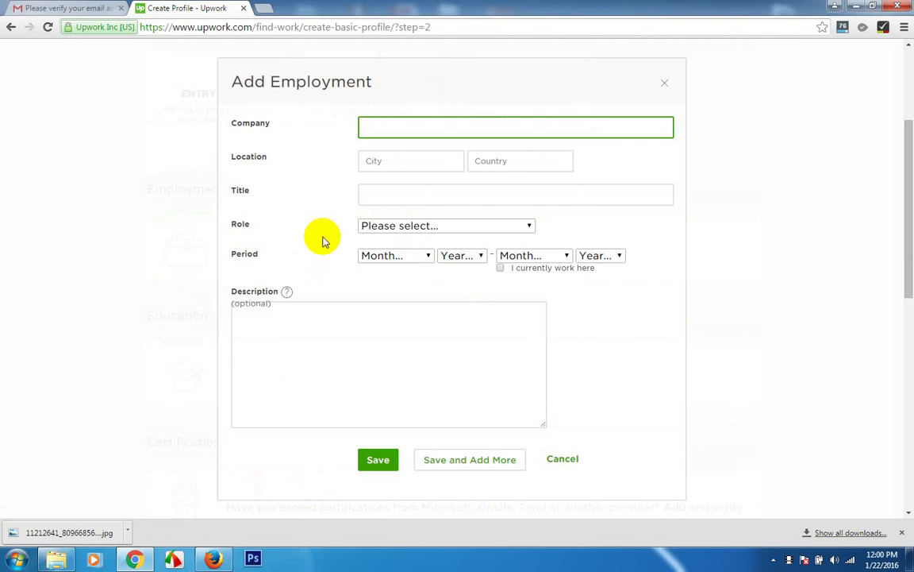
text(www.Tukree.com)
key(Tab)
text(Dhaka)
key(Tab)
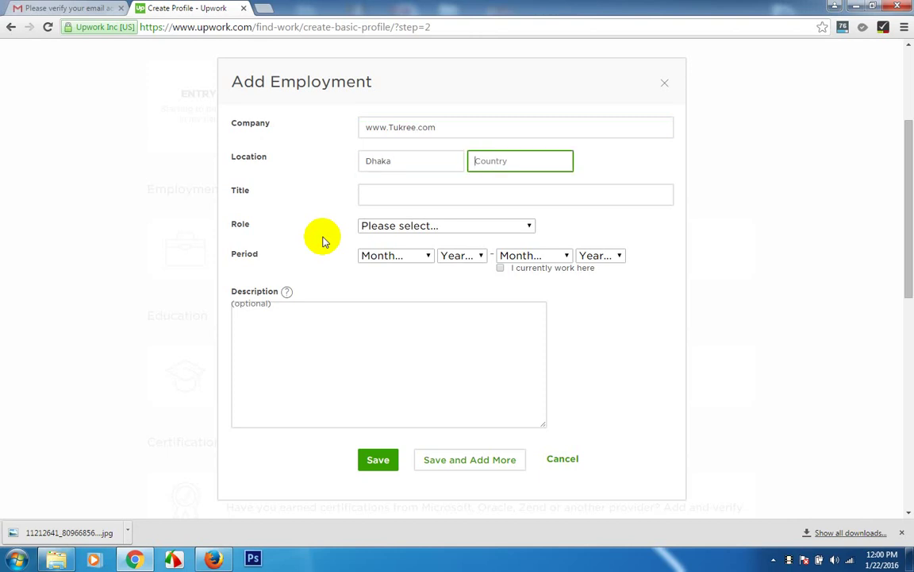
text(Ban)
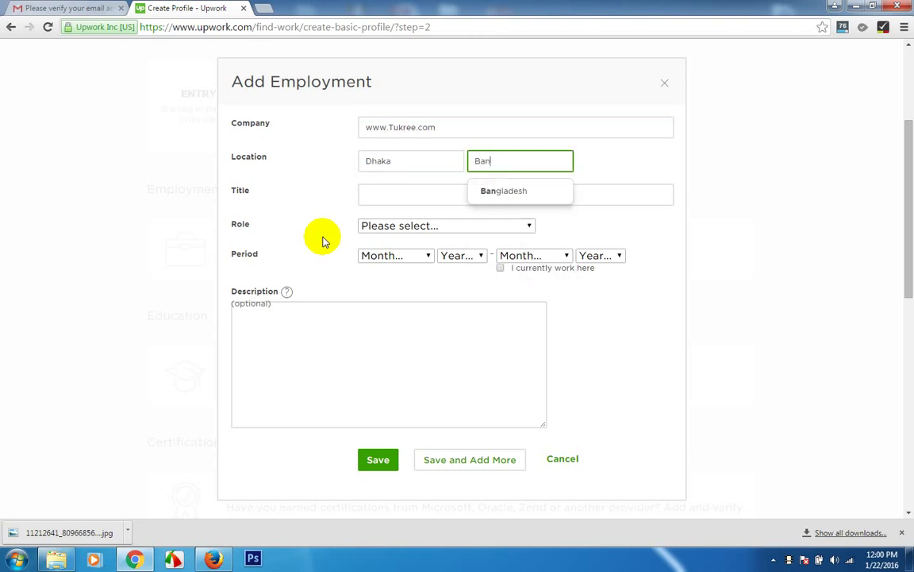
key(Down)
key(Return)
Step: Set the job title to Customer Service
key(Tab)
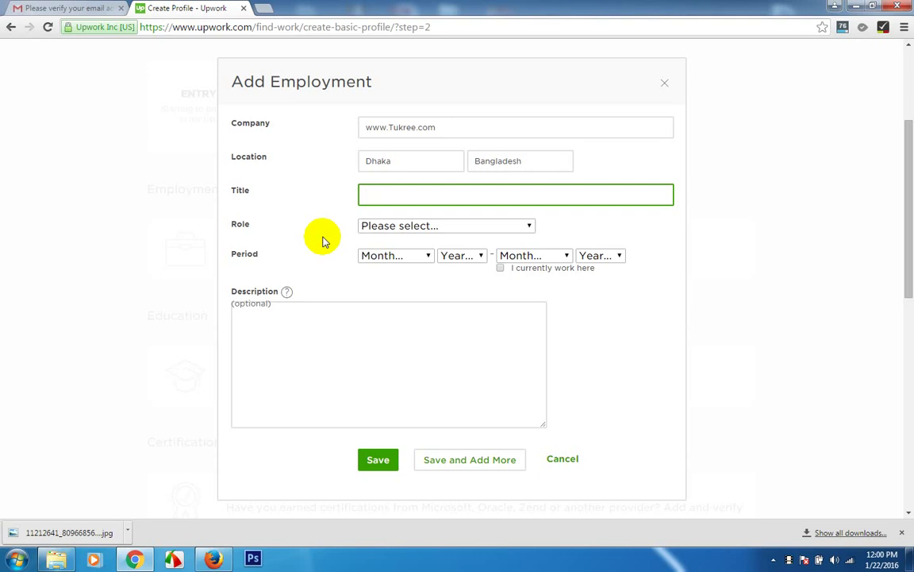
text(Custo)
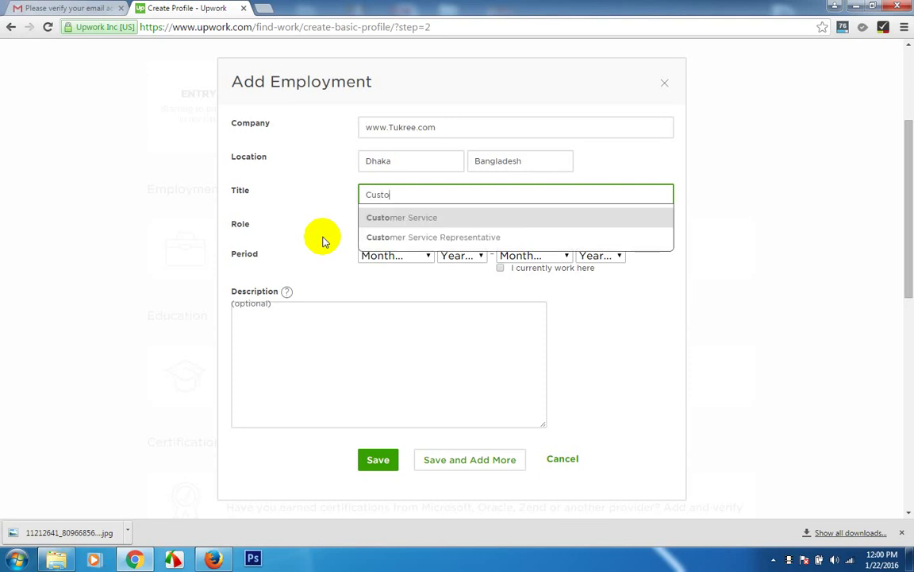
key(Down)
key(Up)
key(Return)
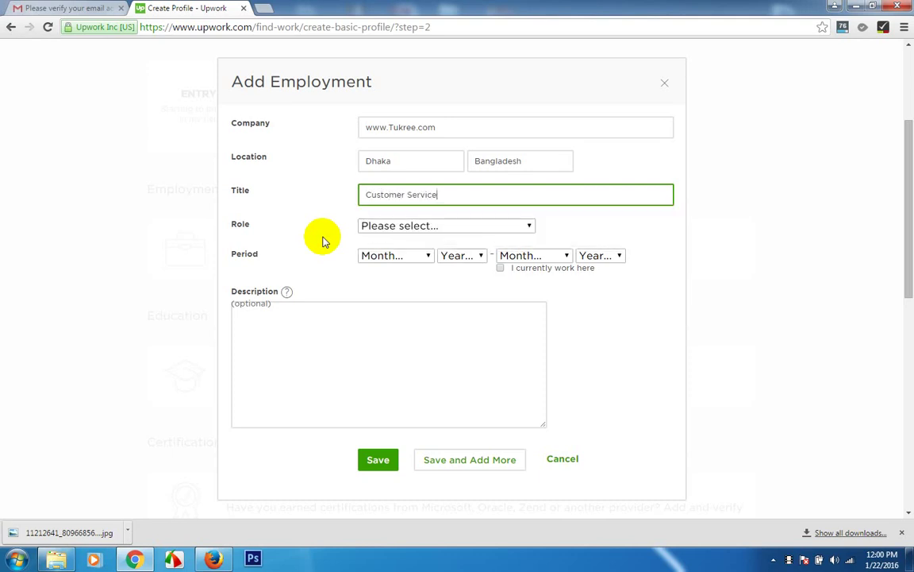
Step: Set the role to Executive and the start month to January
click(373, 226)
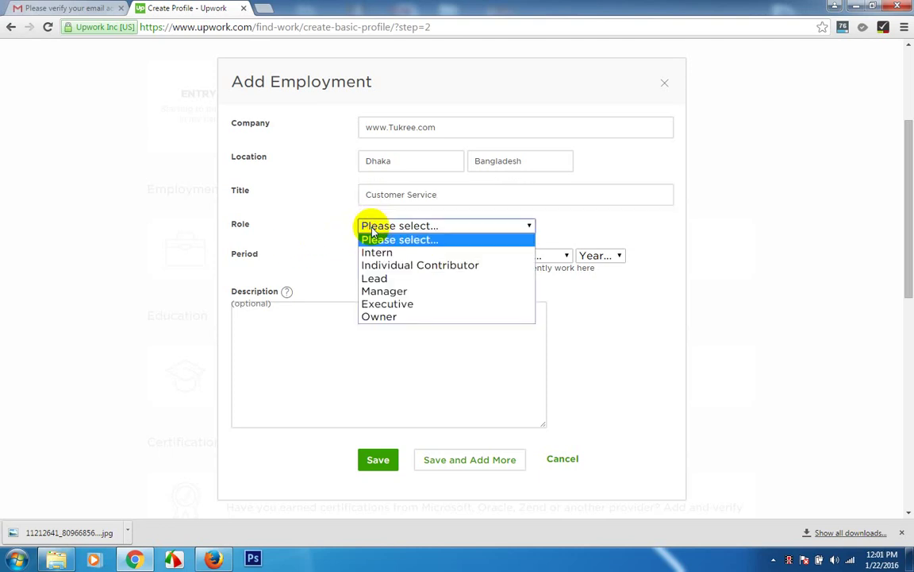
click(421, 309)
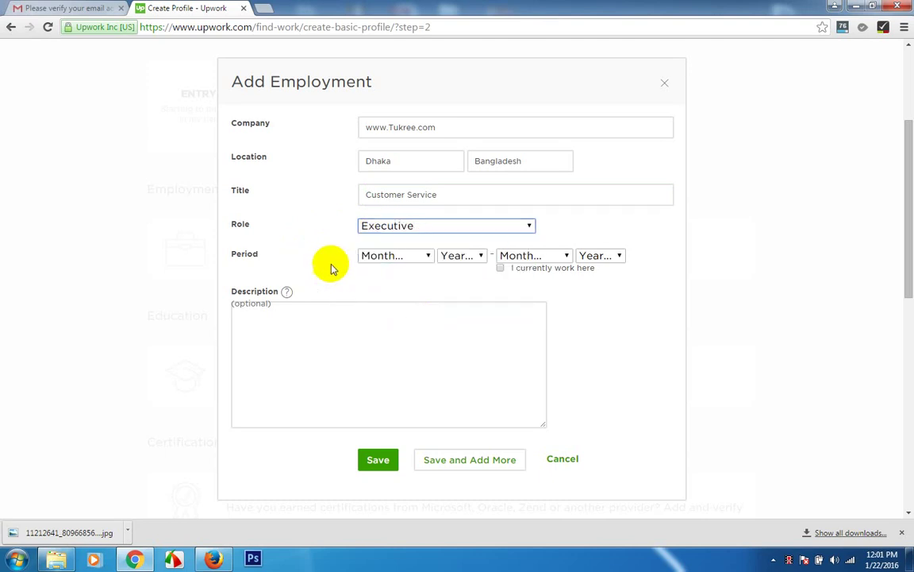
click(429, 257)
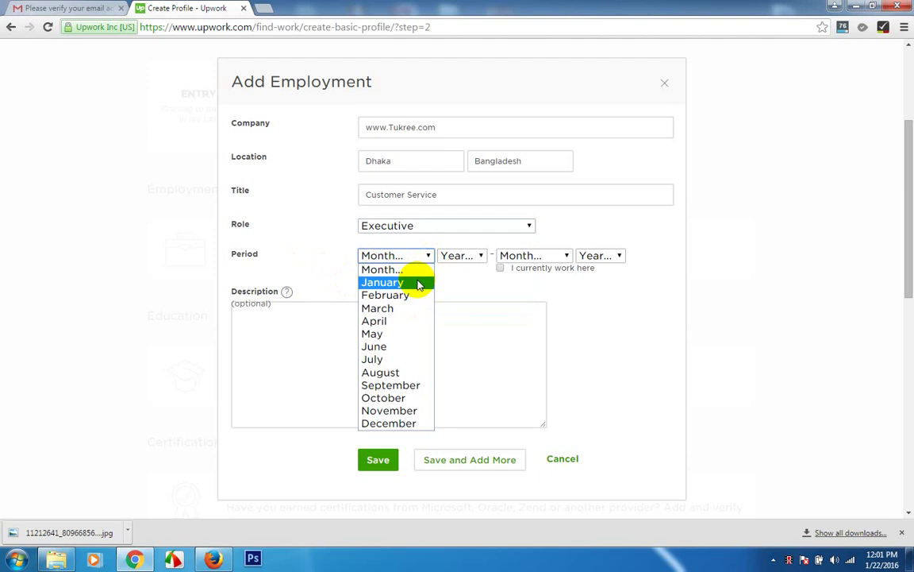
click(725, 251)
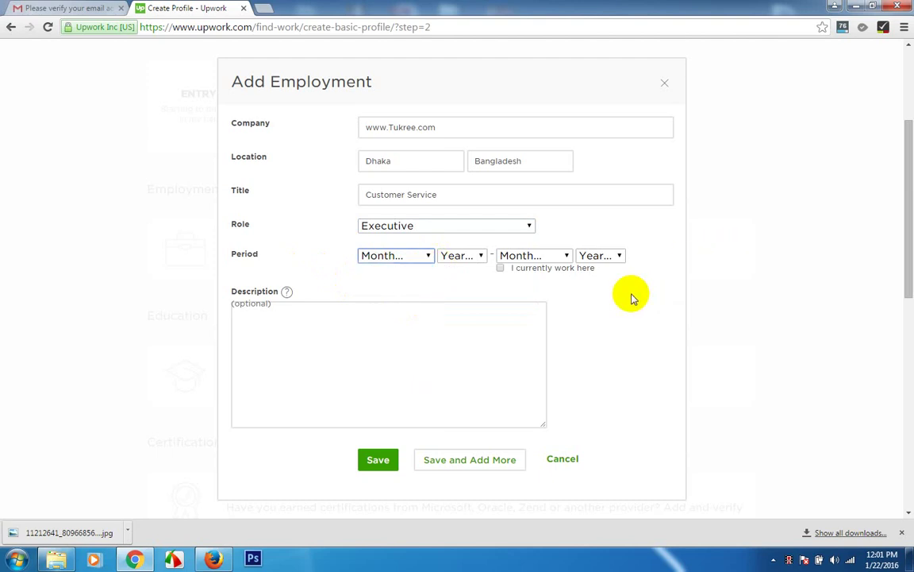
click(422, 261)
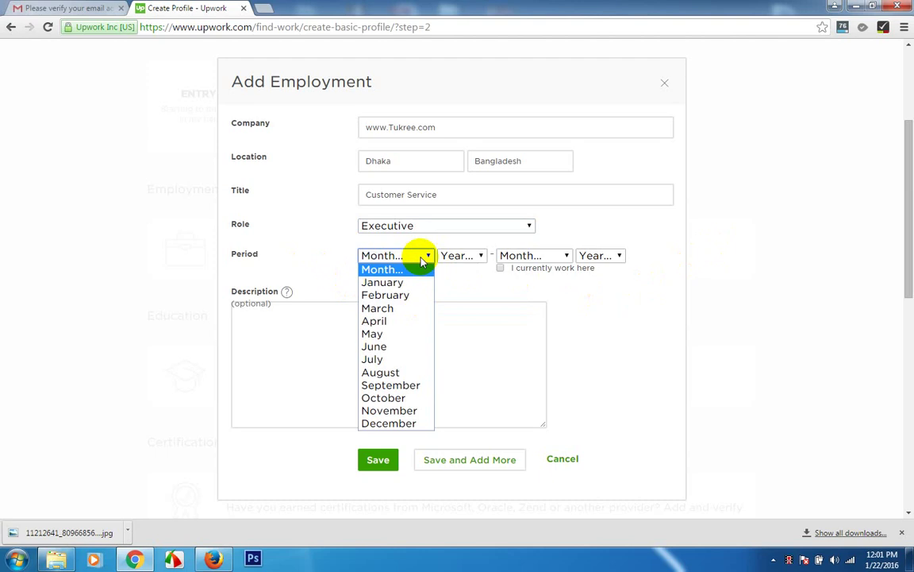
click(420, 282)
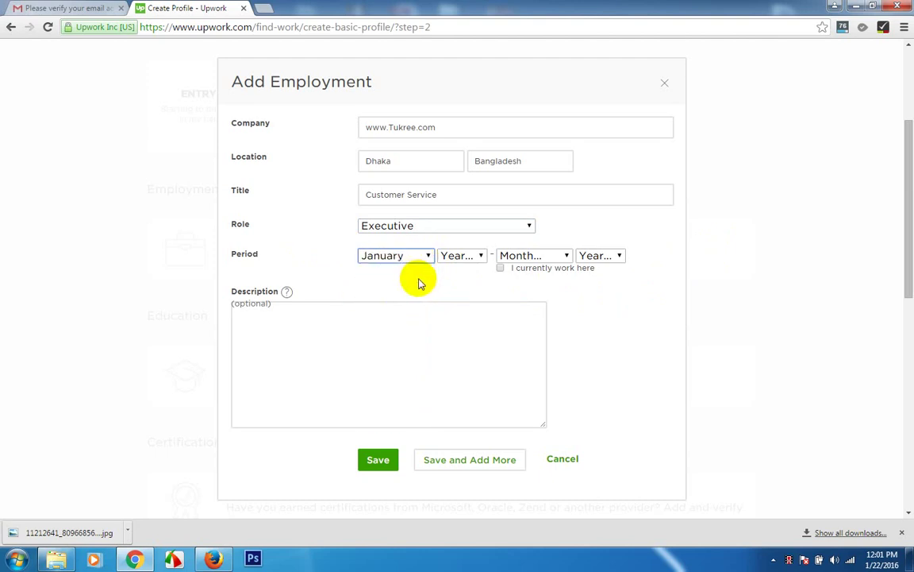
Step: Set start year 2015, mark it as the current job, and save the entry
click(473, 258)
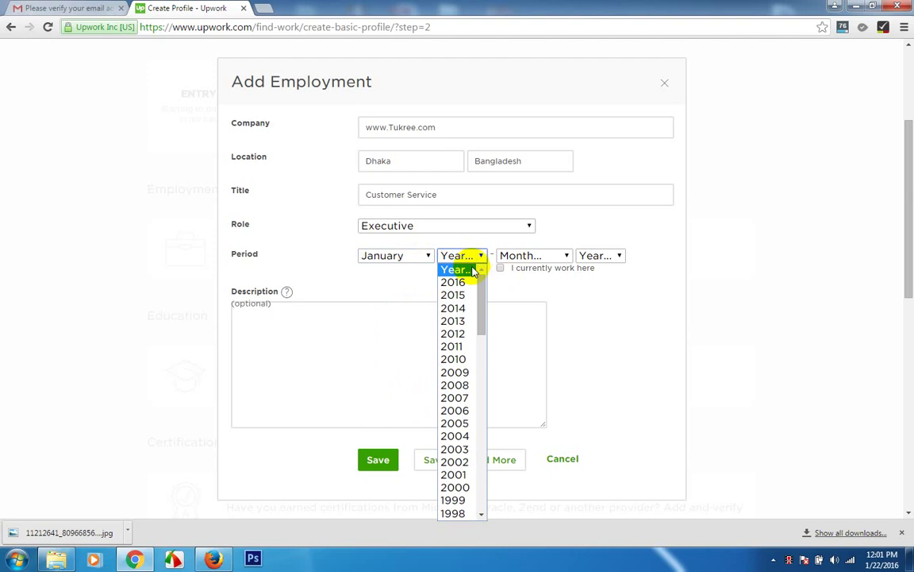
click(462, 295)
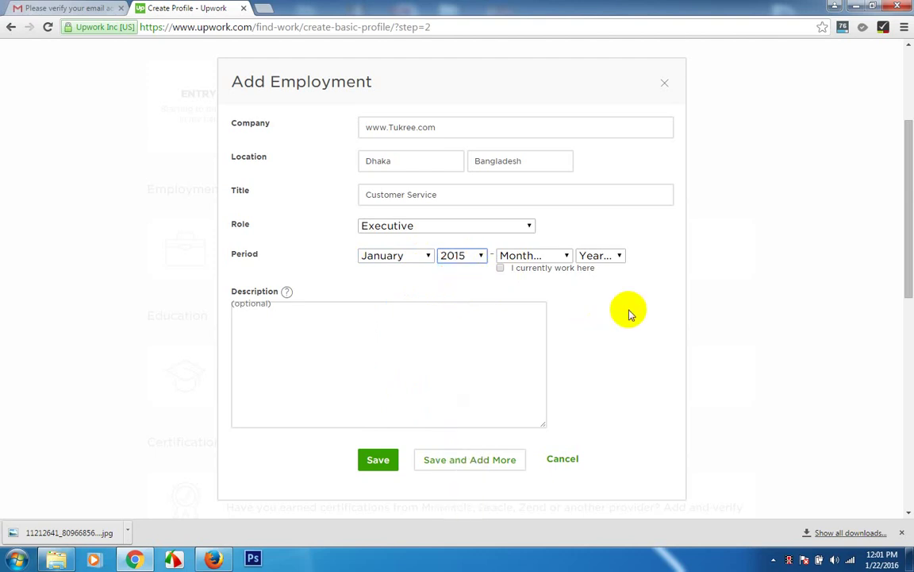
click(500, 268)
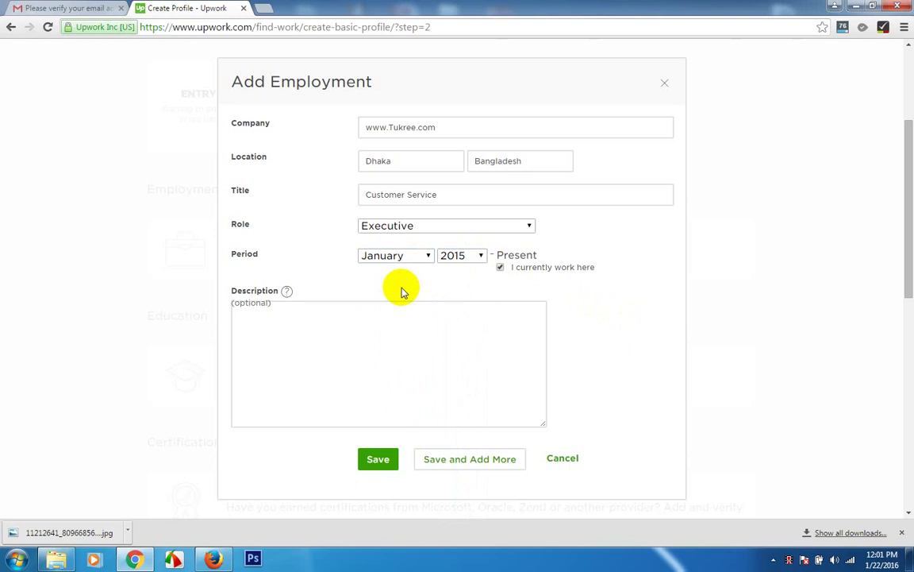
scroll(282, 347, down, 1)
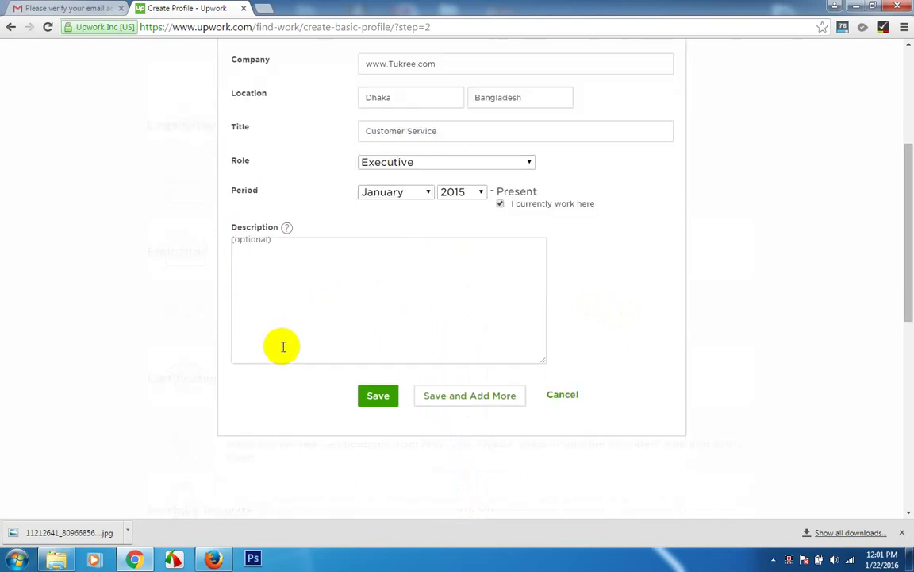
click(300, 294)
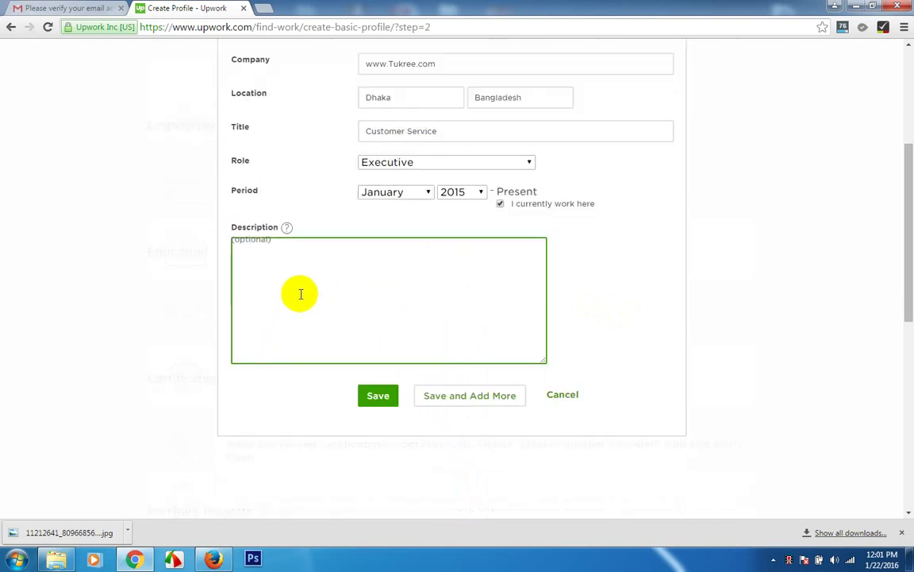
click(375, 403)
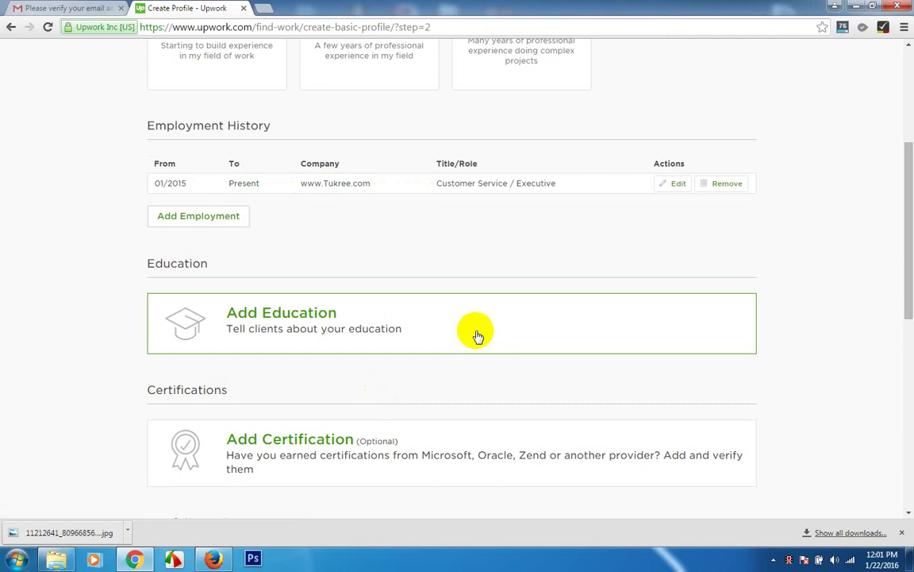
Step: Open the Add Education form under the Education section
click(302, 309)
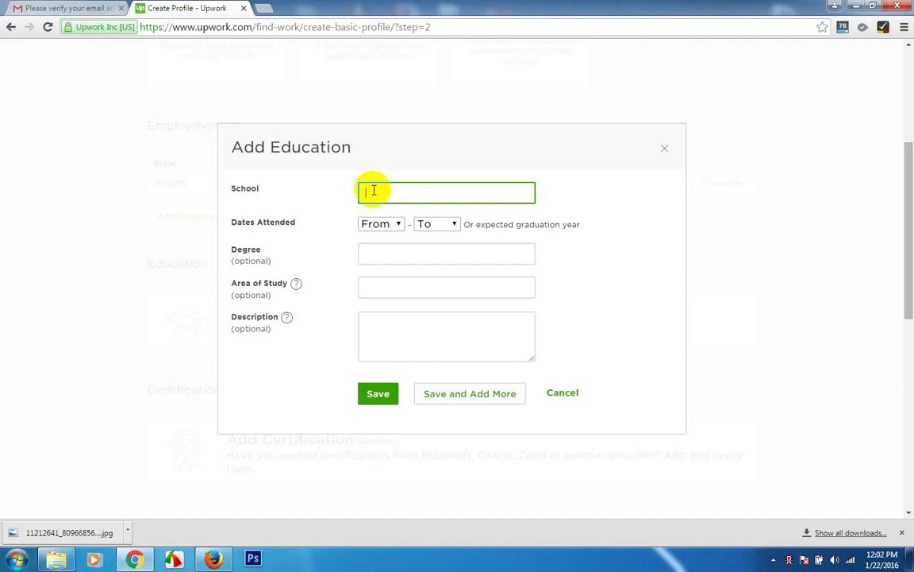
Step: Enter Bangladesh National University as the school, attended from 2011 to 2016
text(National University)
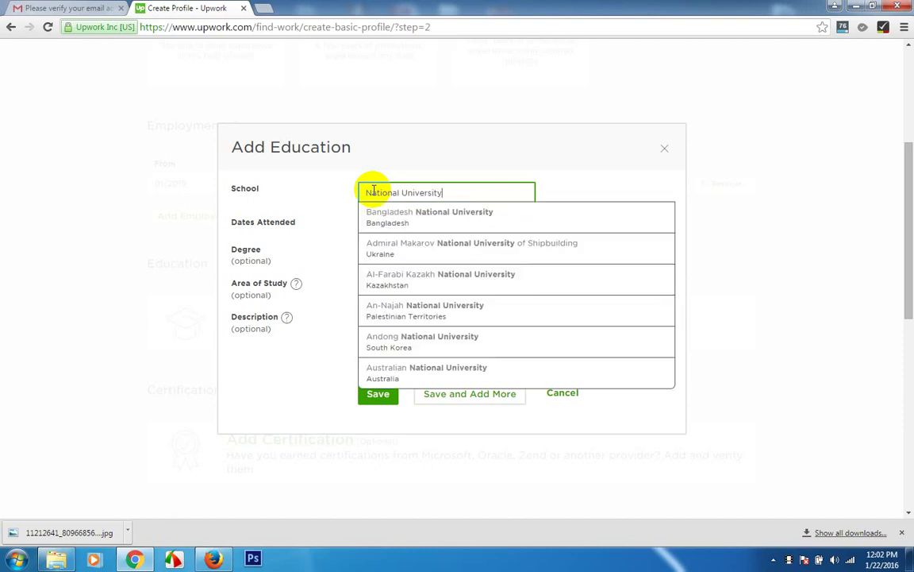
key(Down)
key(Return)
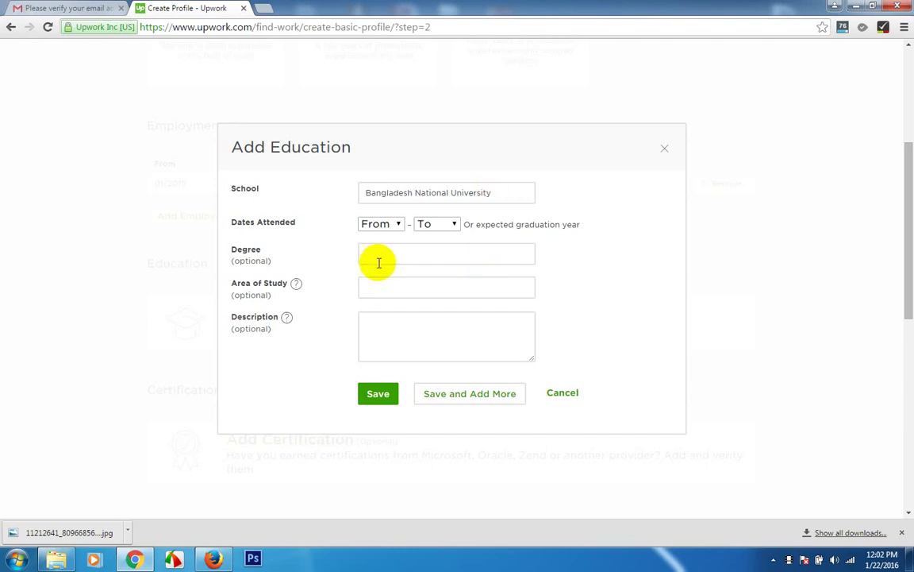
click(399, 226)
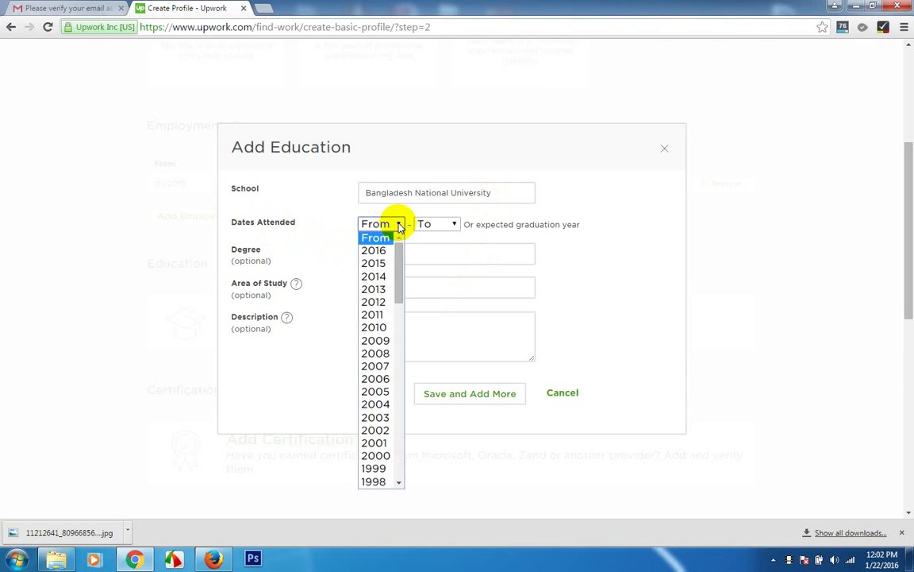
click(375, 314)
click(441, 228)
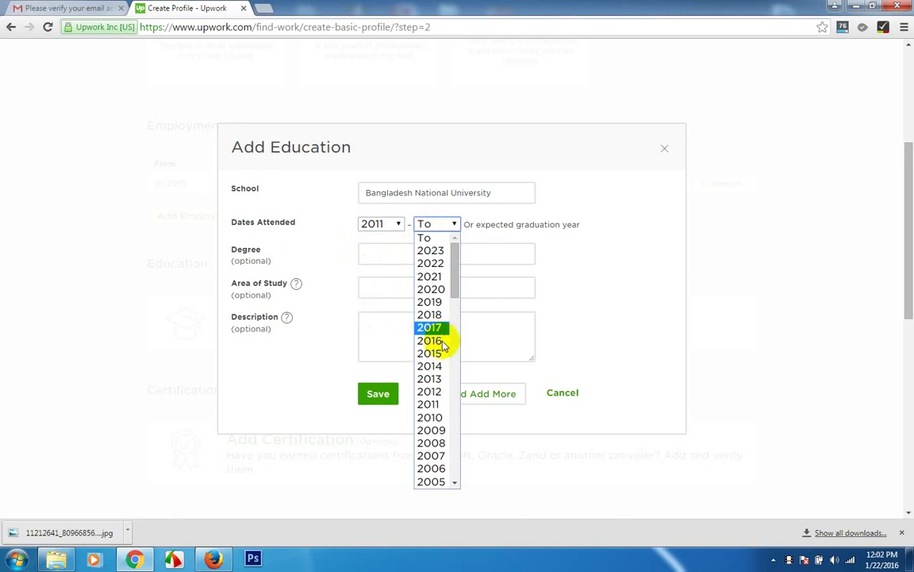
click(429, 343)
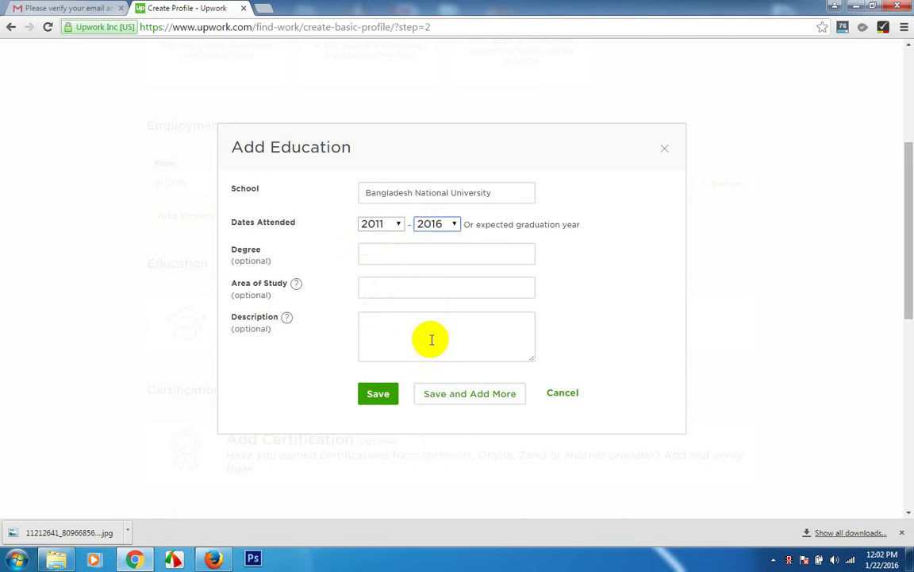
Step: Set the degree to Bachelor of Arts (B.A.)
click(373, 256)
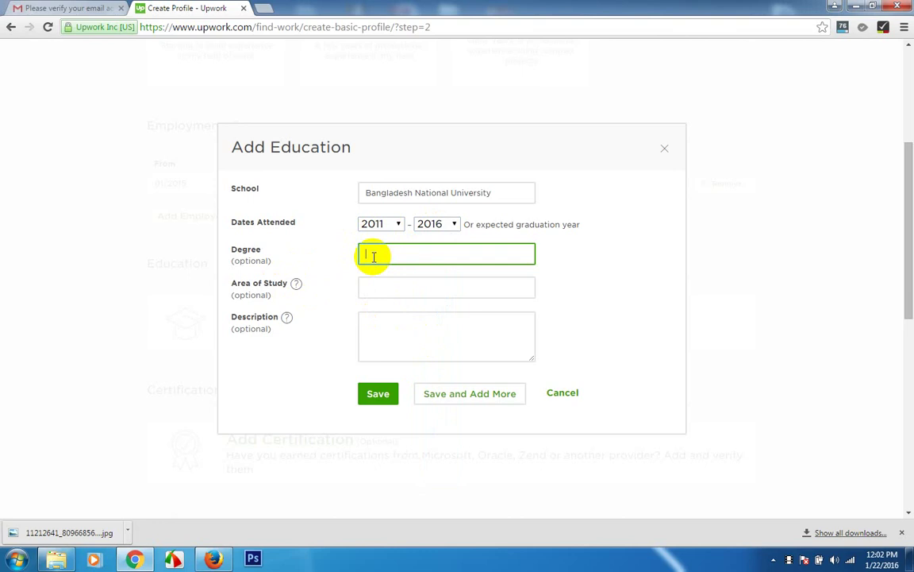
text(B)
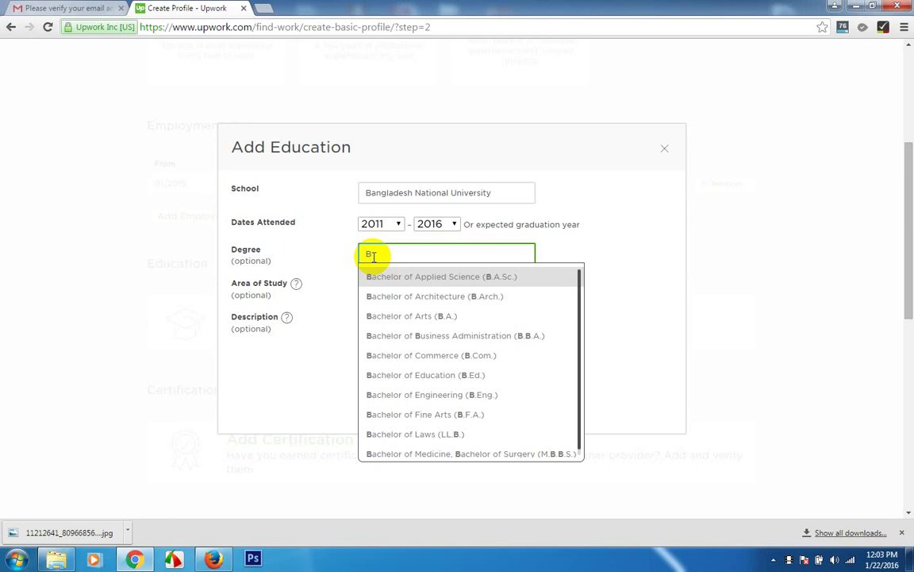
text(s)
key(BackSpace)
text(SS)
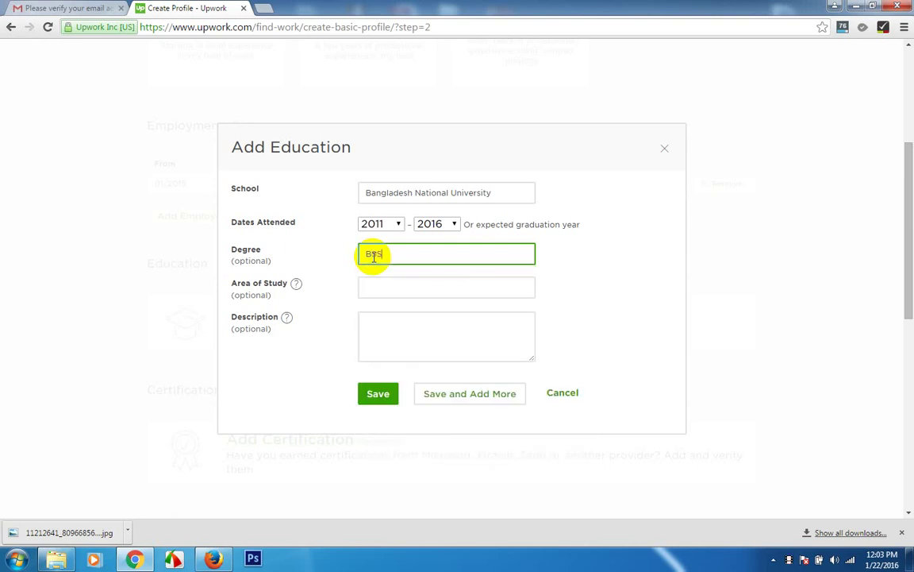
key(BackSpace)
key(BackSpace)
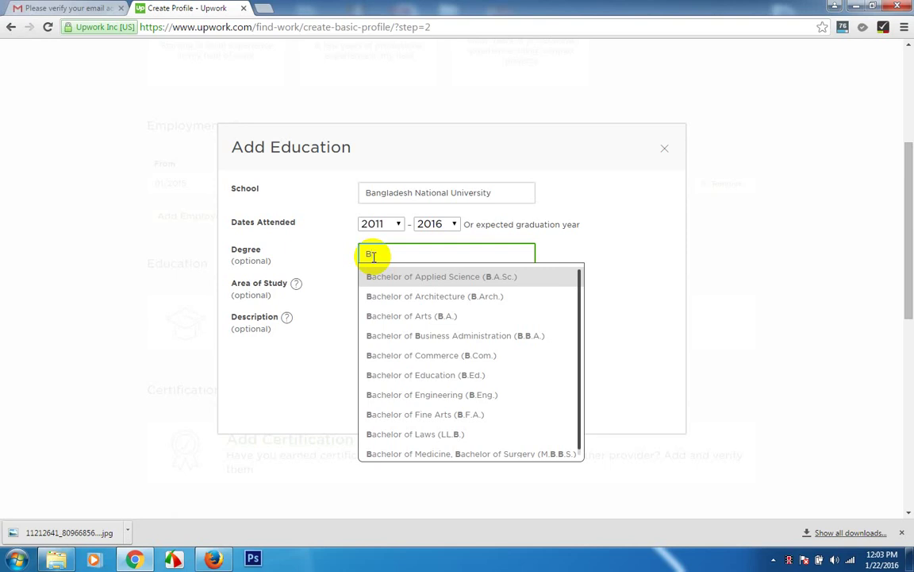
key(Down)
key(Return)
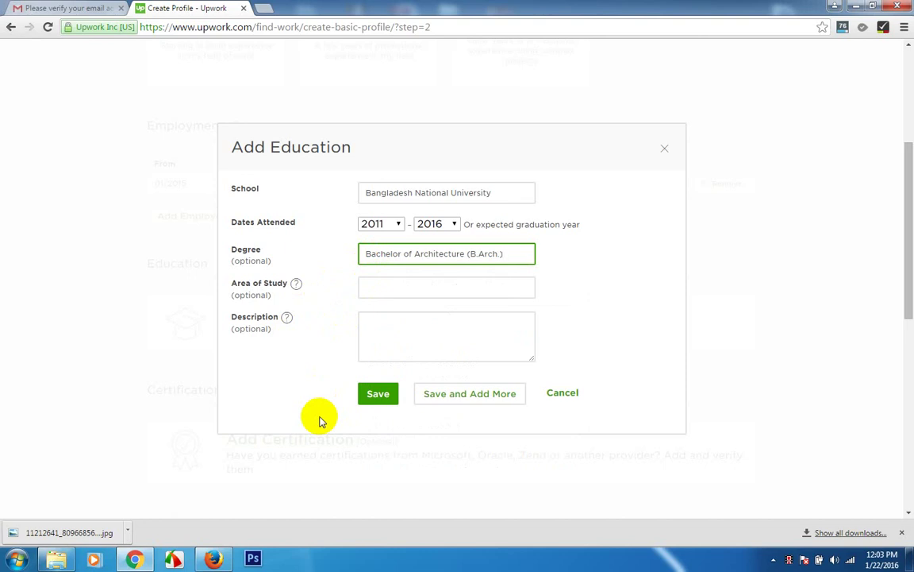
key(BackSpace)
key(BackSpace)
key(BackSpace)
key(BackSpace)
key(BackSpace)
key(BackSpace)
key(BackSpace)
key(BackSpace)
key(BackSpace)
key(BackSpace)
key(BackSpace)
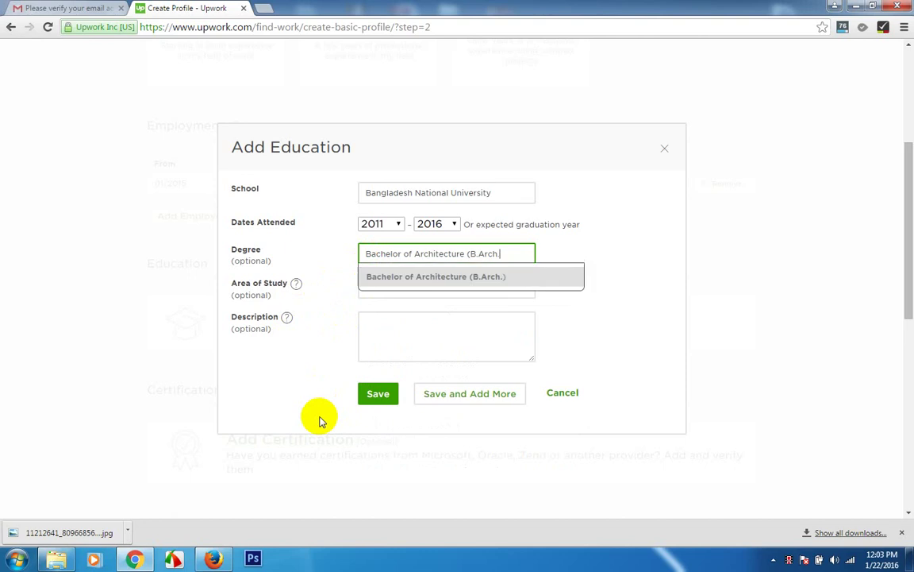
key(BackSpace)
key(BackSpace)
key(BackSpace)
key(BackSpace)
key(BackSpace)
key(BackSpace)
key(BackSpace)
key(BackSpace)
key(BackSpace)
key(BackSpace)
key(BackSpace)
key(BackSpace)
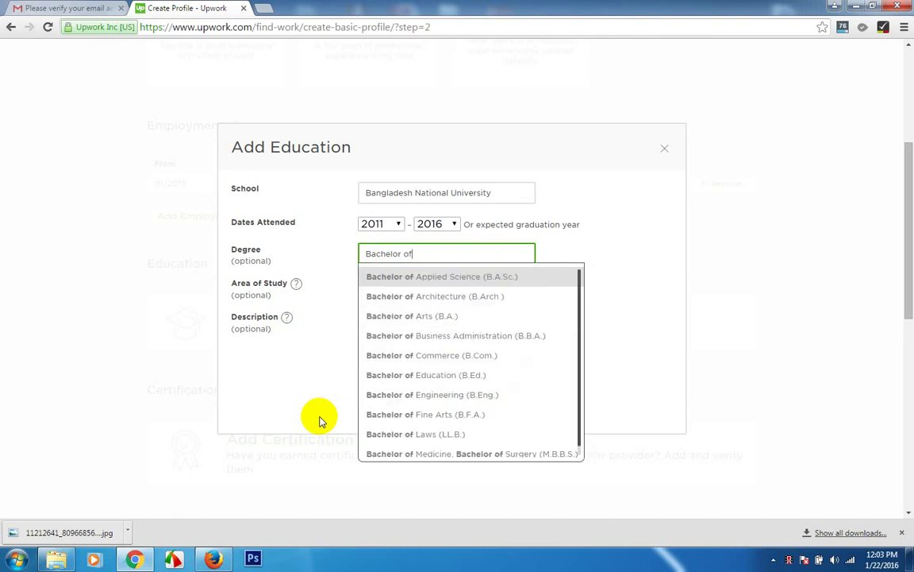
key(Down)
key(Down)
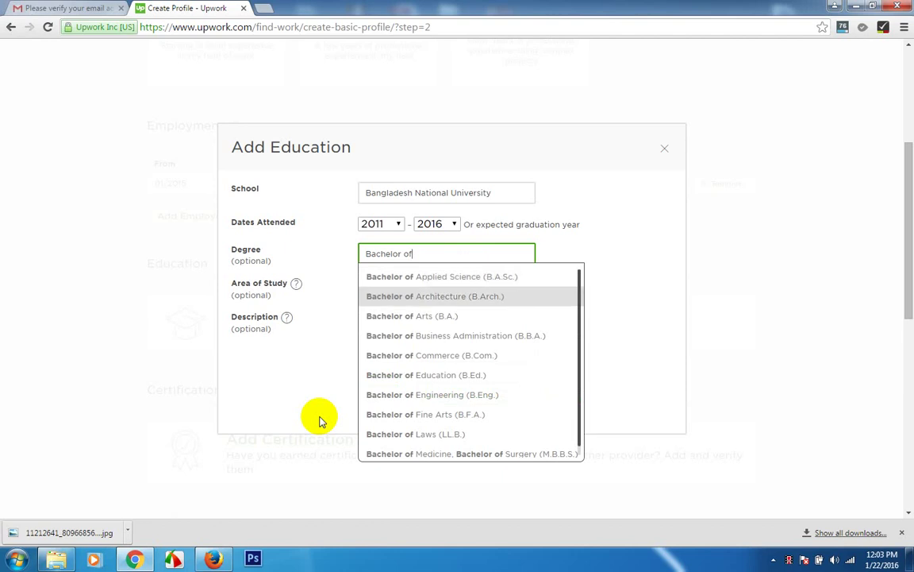
key(Return)
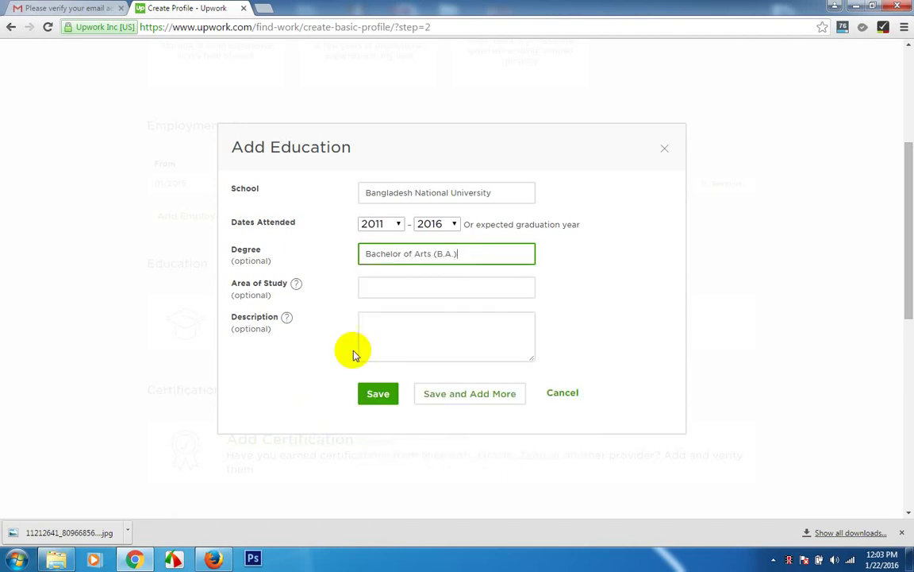
Step: Enter Social work as the area of study and save the education entry
click(379, 289)
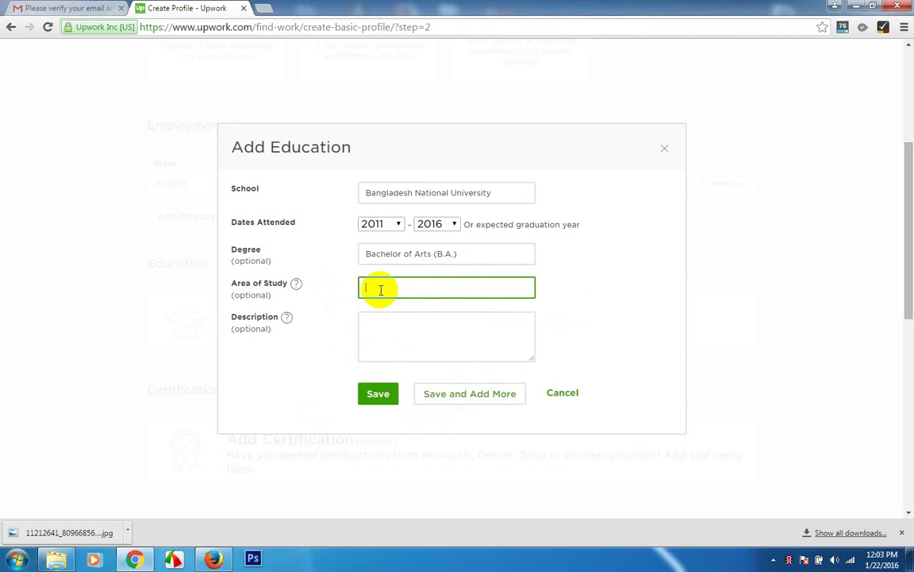
text(Social )
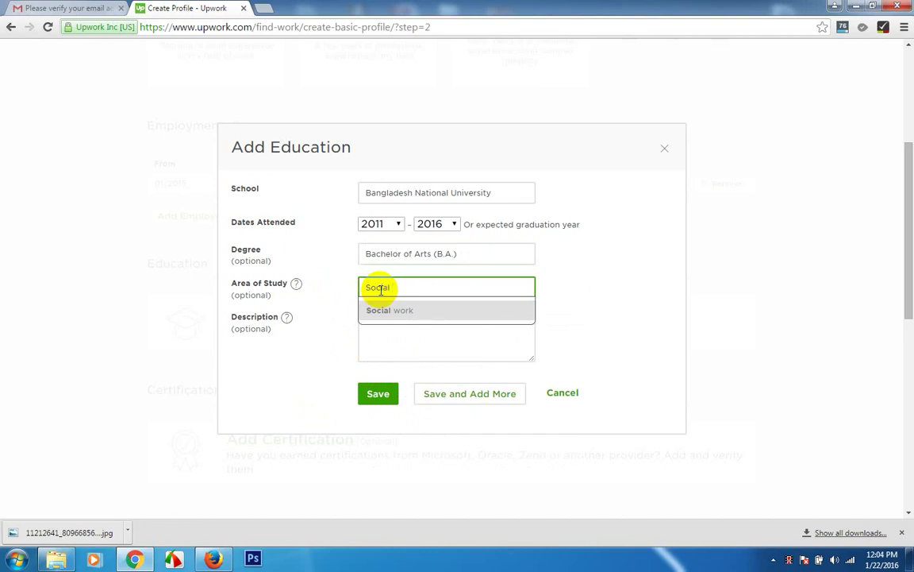
text(Work)
key(Return)
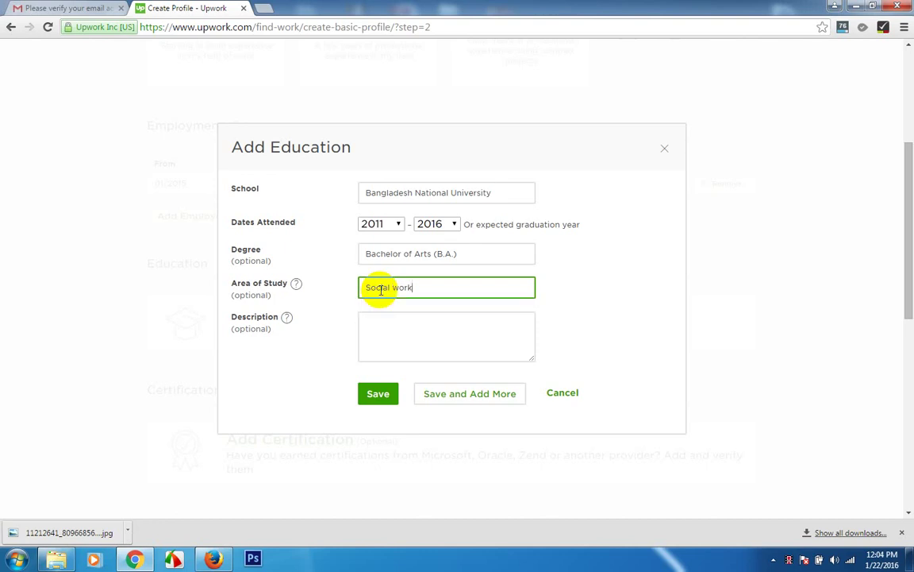
click(382, 399)
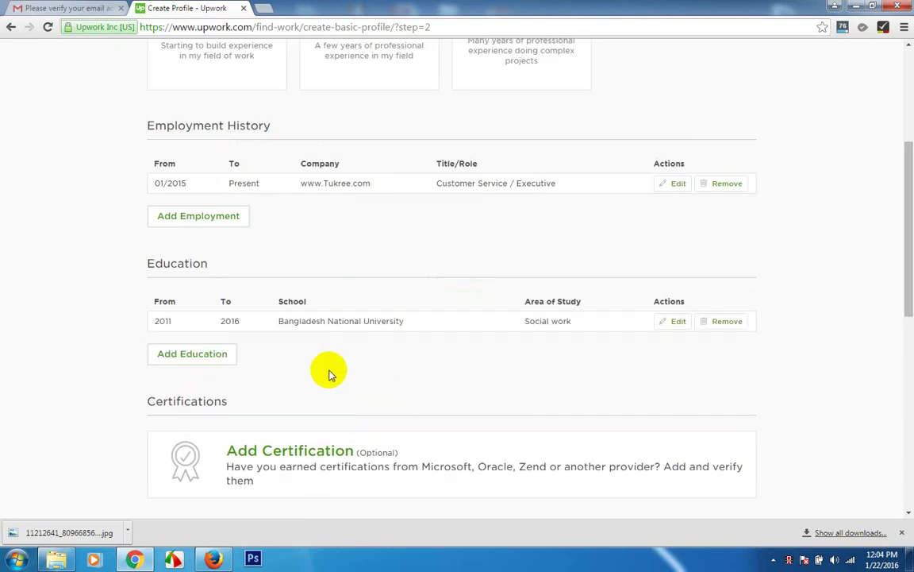
Step: Start a new certification and choose Other from the certification list
scroll(329, 373, down, 1)
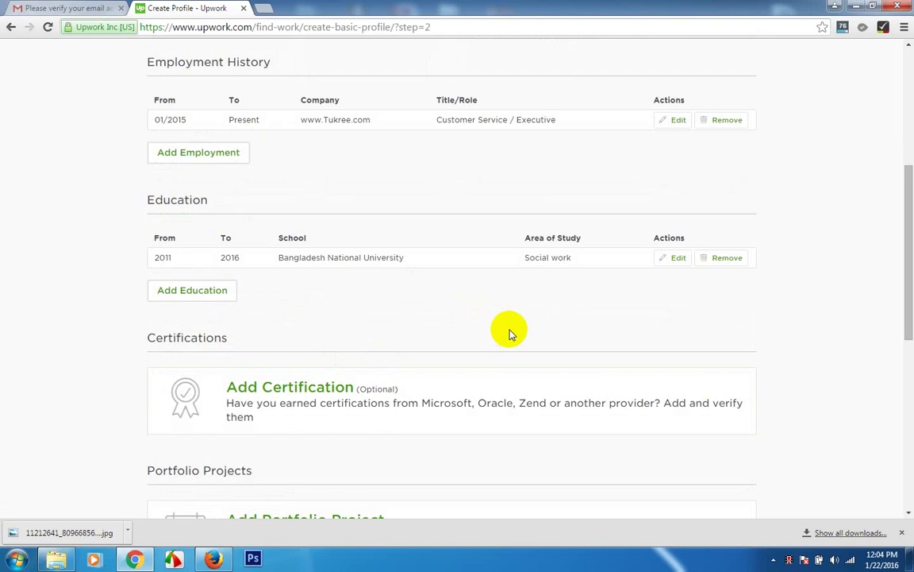
scroll(509, 329, down, 1)
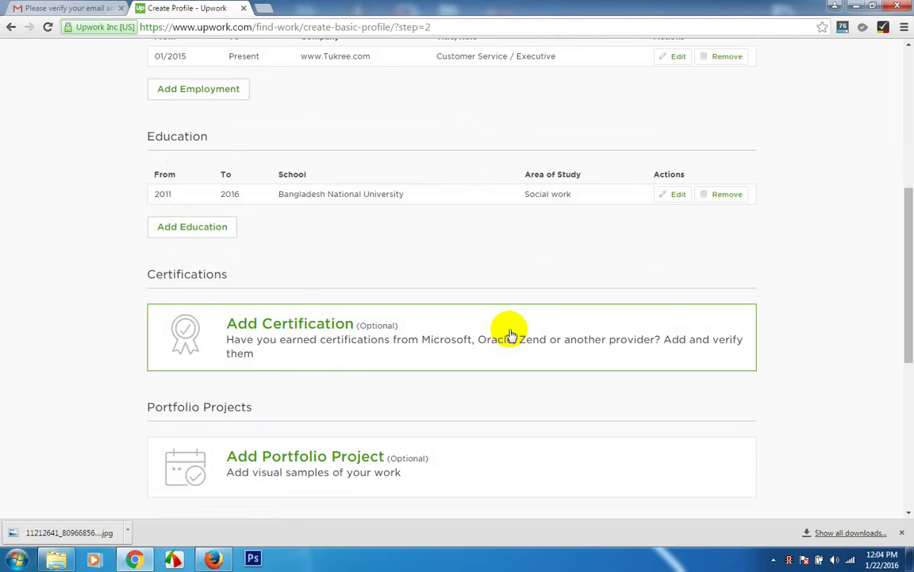
click(282, 324)
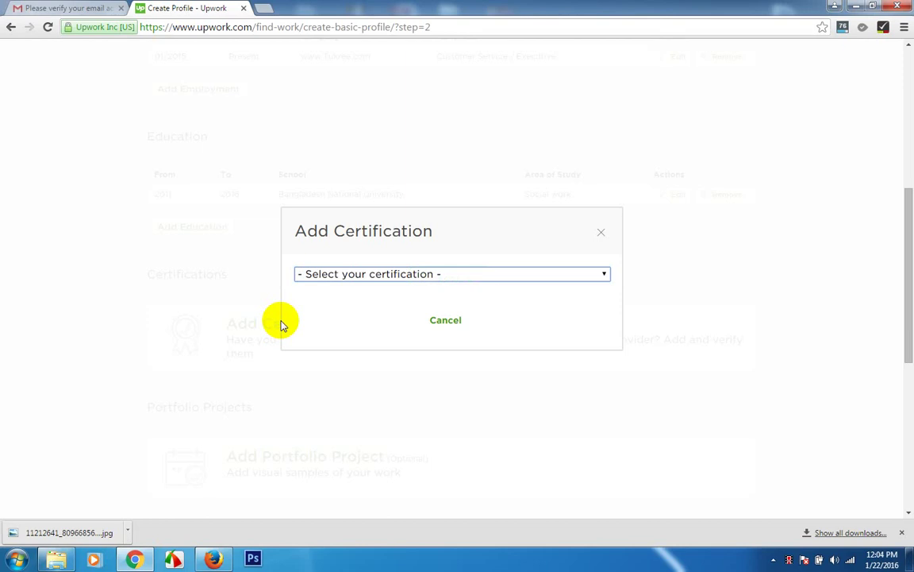
click(602, 273)
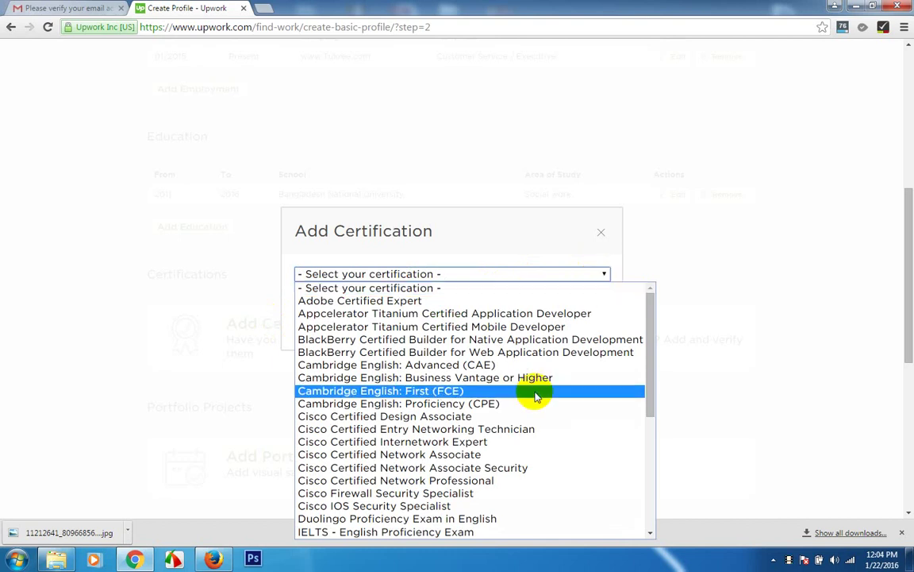
scroll(536, 394, down, 6)
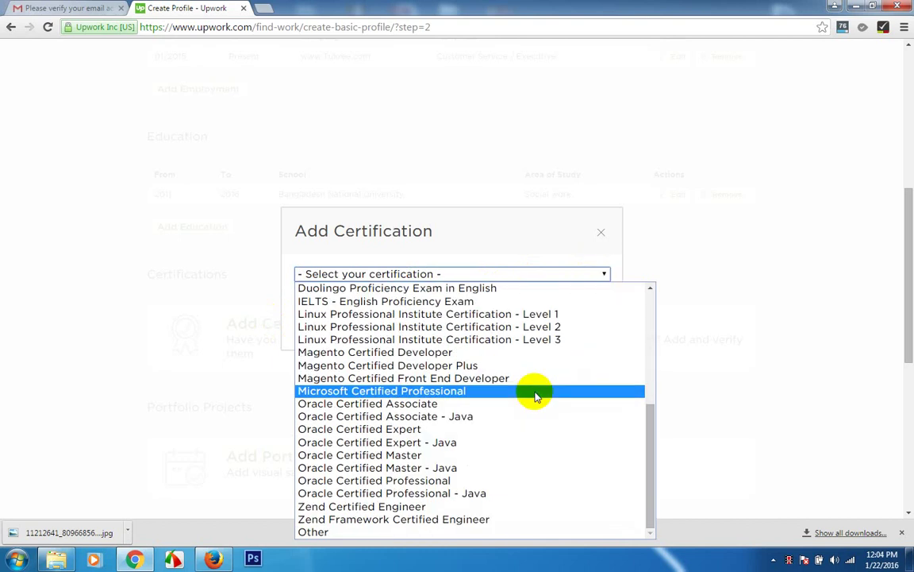
click(316, 532)
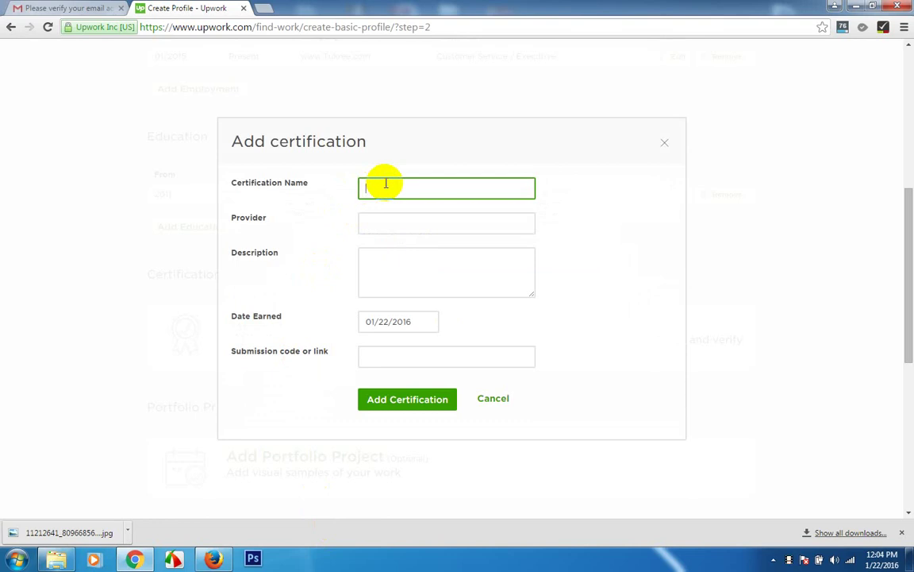
Step: Name the certification 'Higher Secondary Certificate'
text(Higher Secendery)
key(Tab)
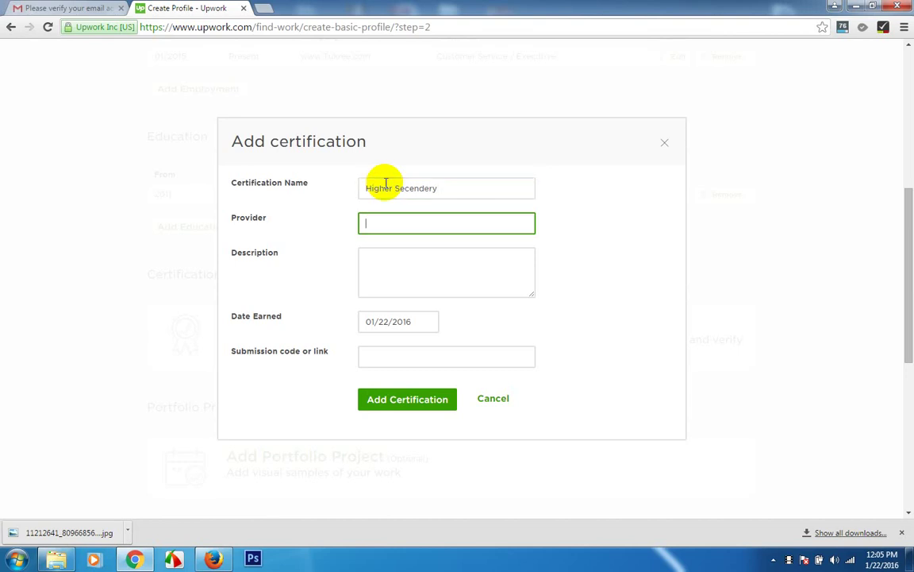
click(387, 188)
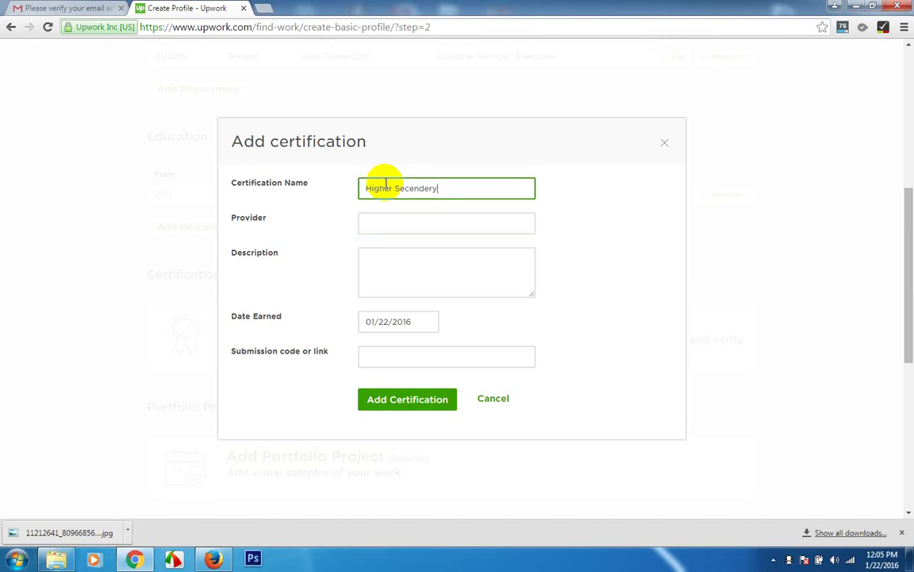
key(BackSpace)
key(BackSpace)
key(BackSpace)
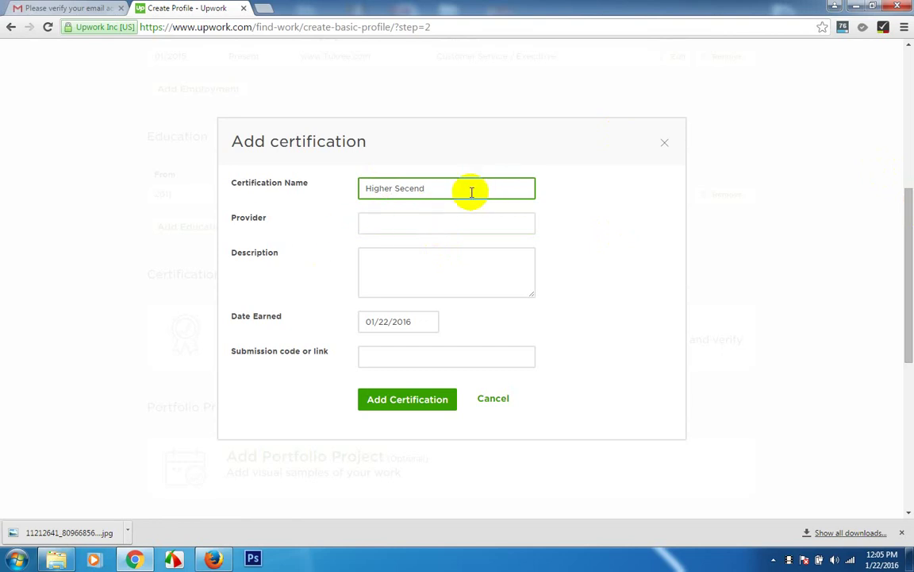
drag(408, 188, 433, 188)
text(onda)
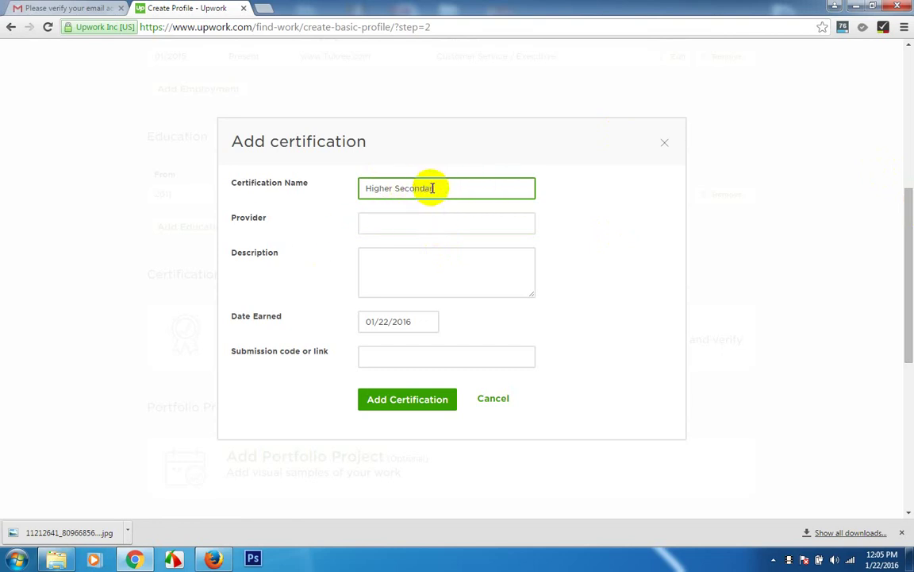
text(ry Certificate)
Step: Enter provider 'Board of Education Dhaka' and description 'Commerece'
click(398, 226)
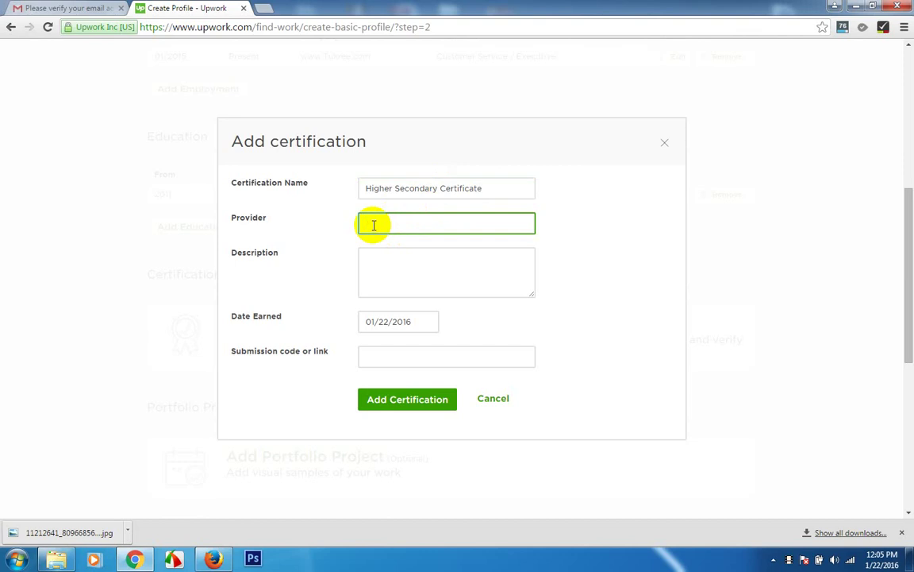
text(Board of Educ)
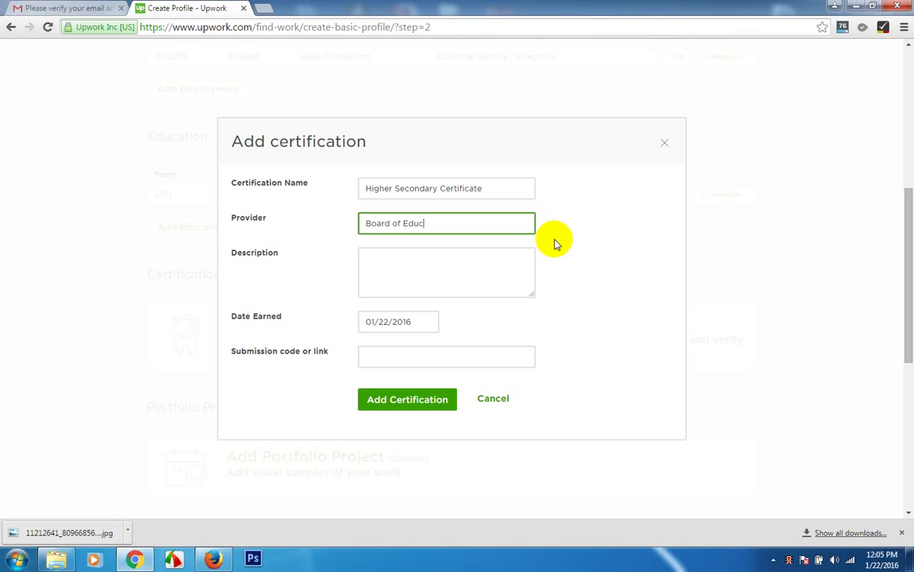
text(ation)
text(Dhaka)
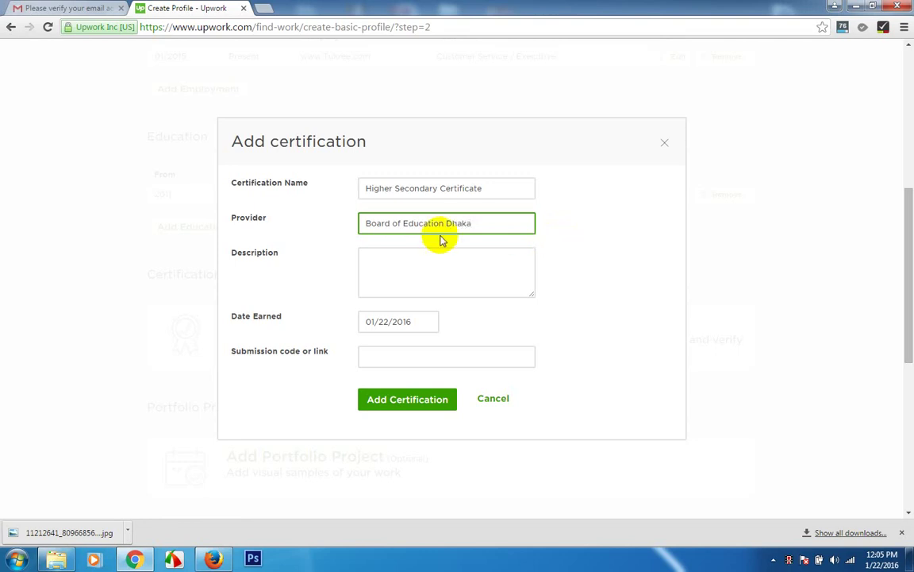
click(398, 265)
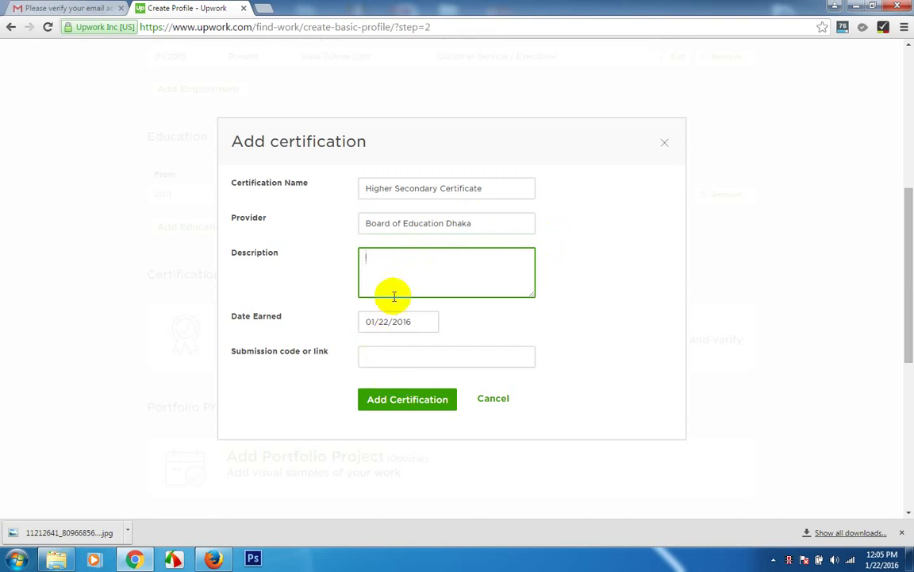
scroll(393, 296, down, 1)
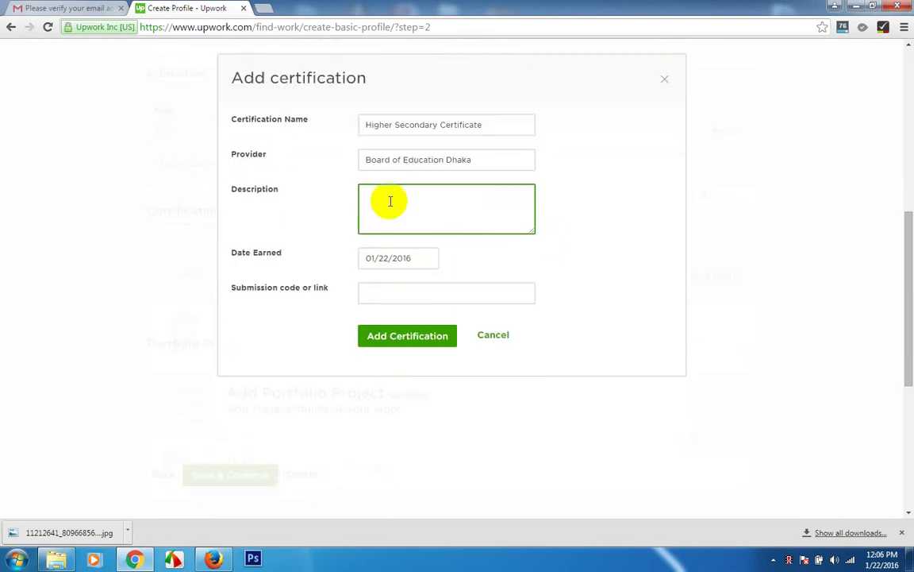
text(Commere)
text(ce)
click(424, 259)
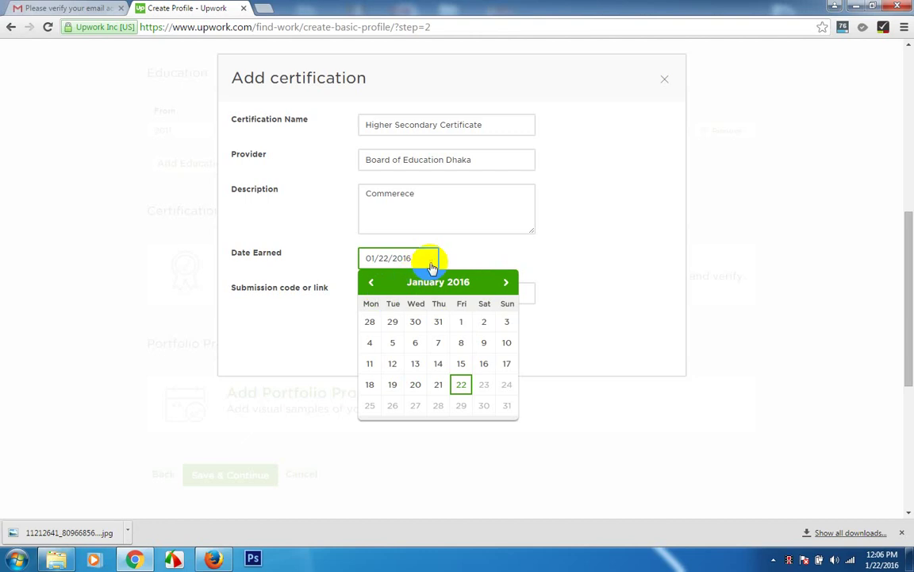
Step: Change the year to 2010, move the calendar to June, and pick the 15th
key(BackSpace)
text(0)
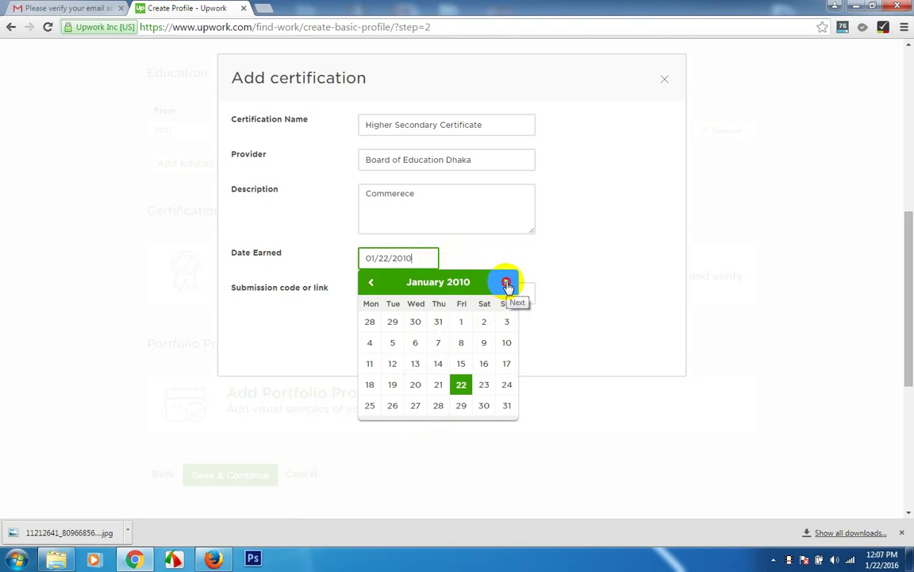
click(506, 282)
click(506, 283)
click(506, 283)
click(507, 282)
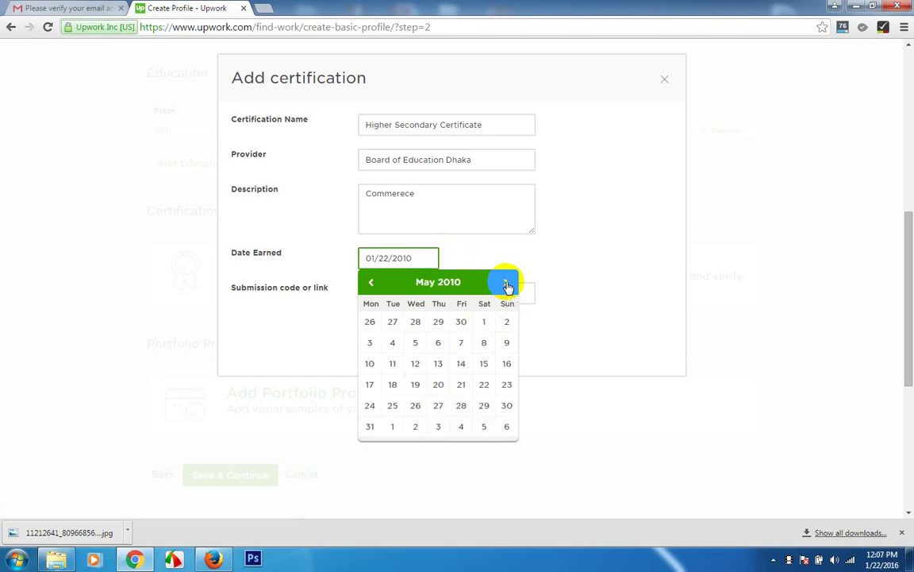
click(506, 283)
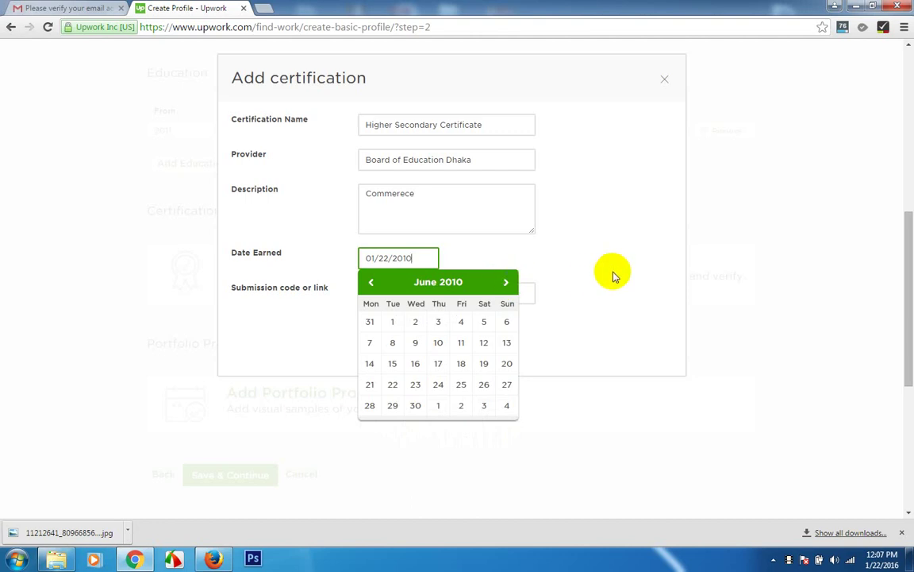
click(395, 366)
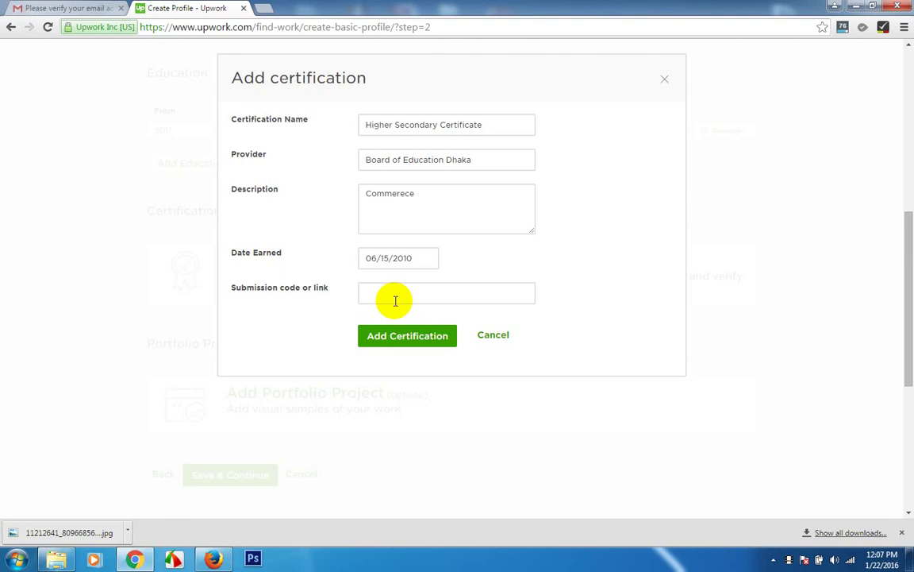
Step: Enter the certificate's submission code and add the Higher Secondary Certificate to Certifications
click(373, 295)
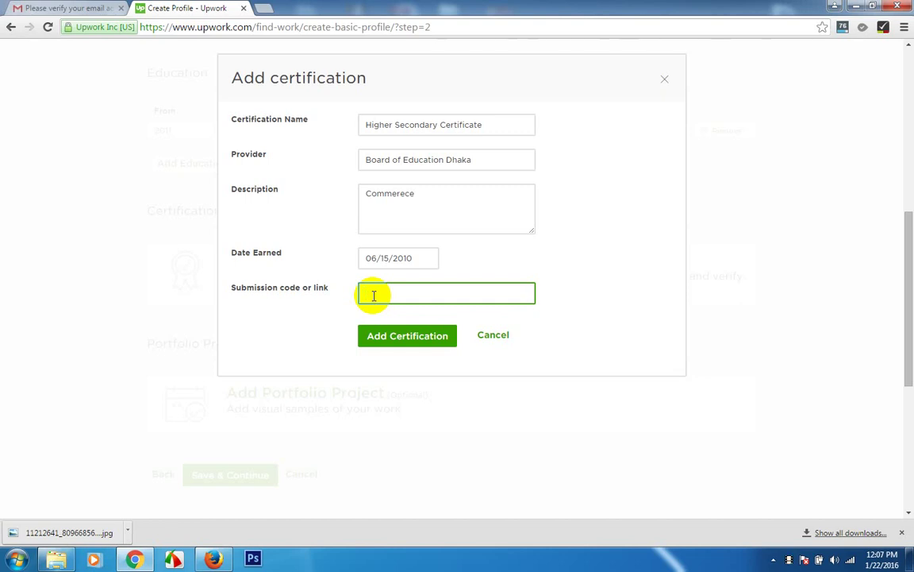
text(12345)
click(380, 347)
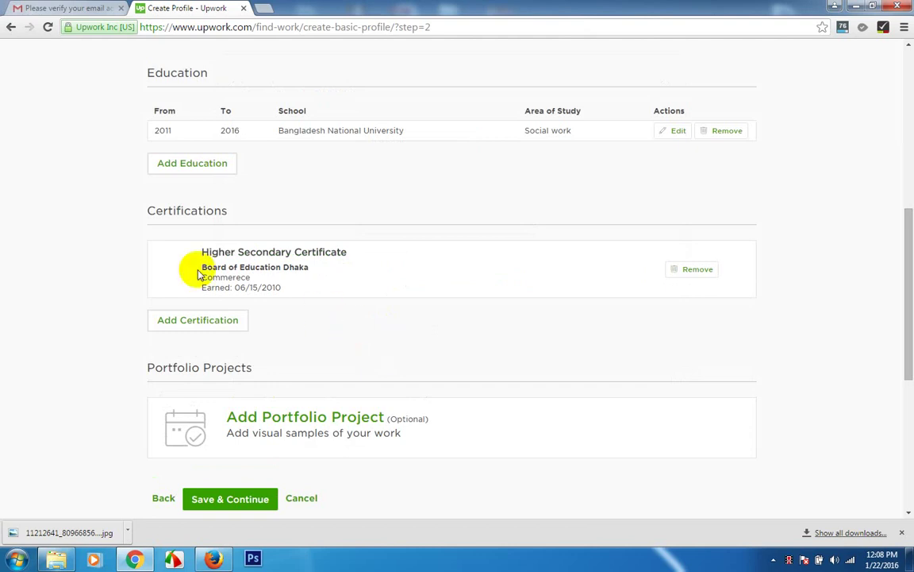
Step: Choose the INTERMEDIATE card as the profile's experience level
scroll(79, 277, up, 2)
scroll(80, 279, up, 4)
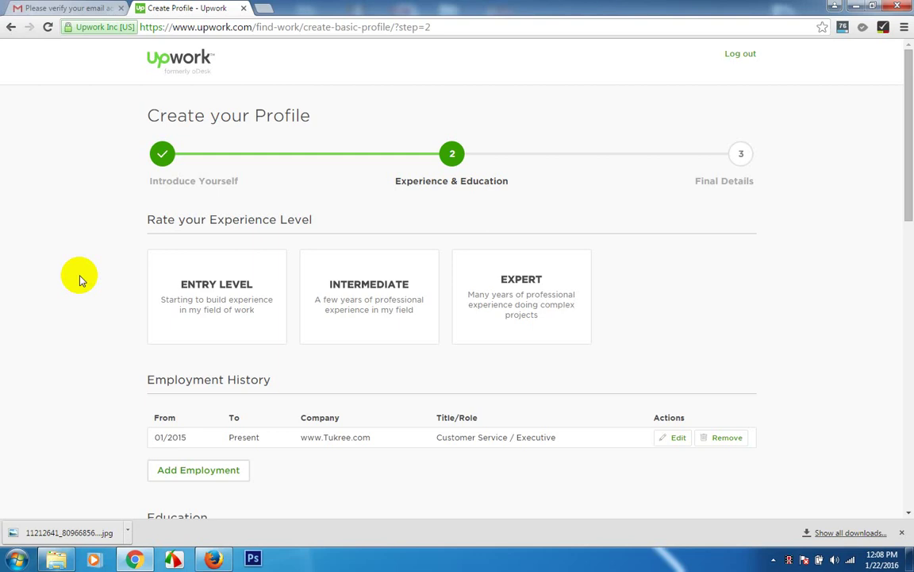
click(375, 303)
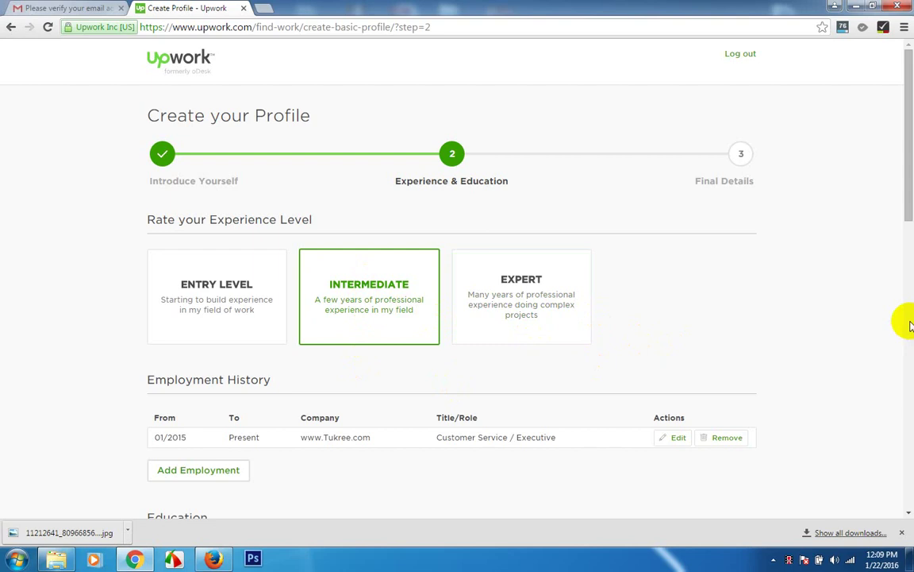
scroll(830, 349, down, 4)
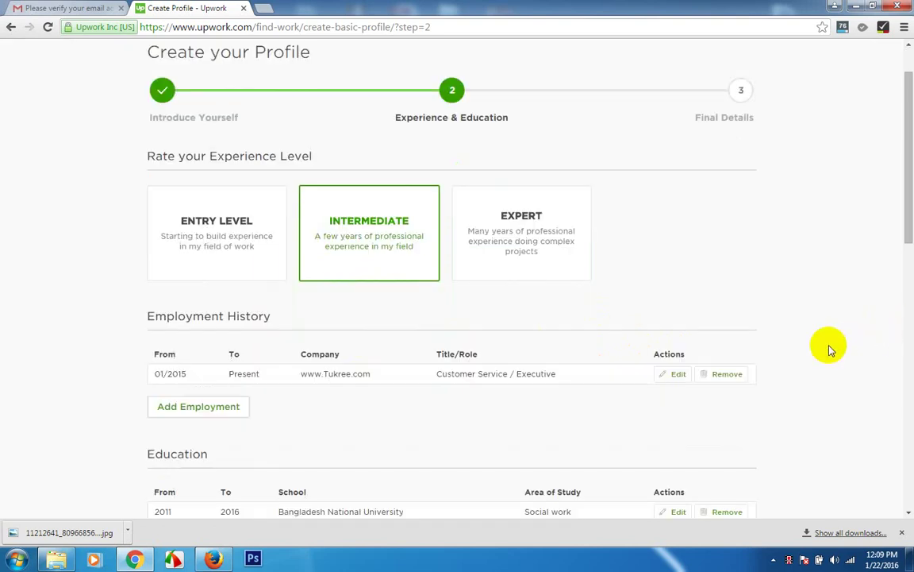
scroll(830, 350, down, 3)
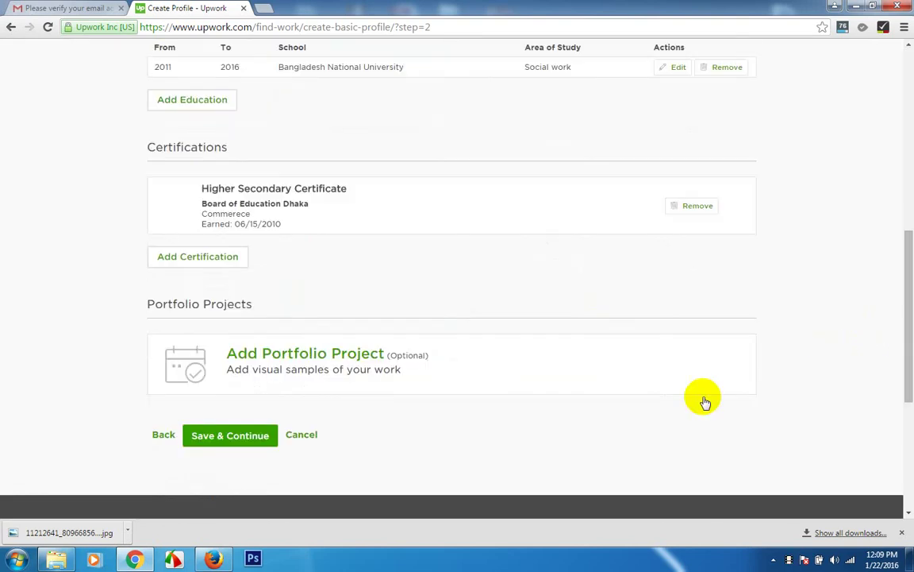
Step: Save the Experience & Education step and continue to Final Details
click(234, 436)
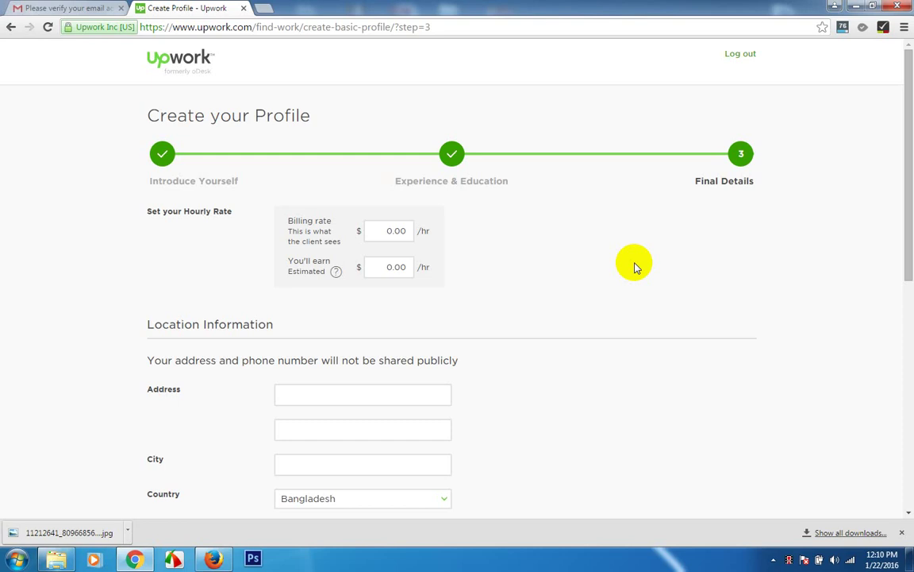
Step: Enter the village and post office in the first address line and clear the second line
click(309, 396)
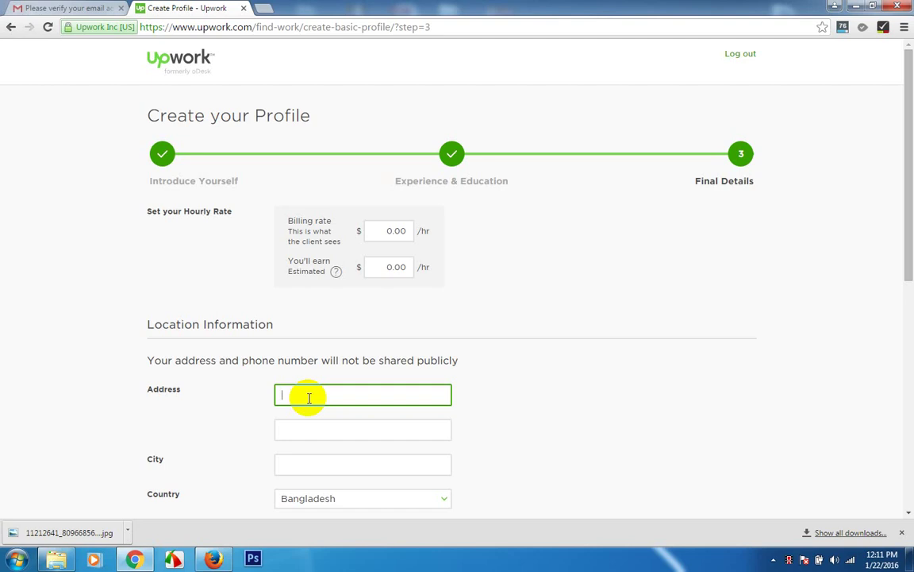
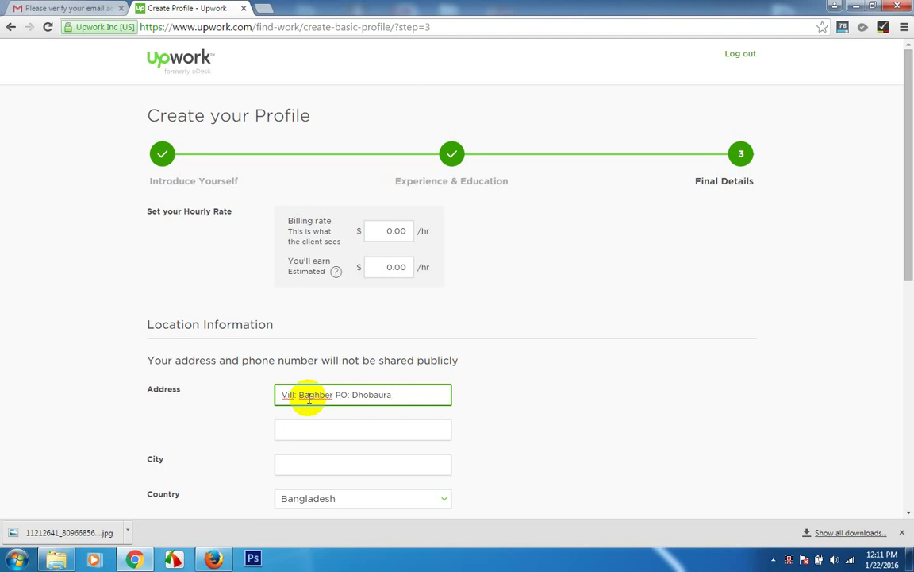
key(Tab)
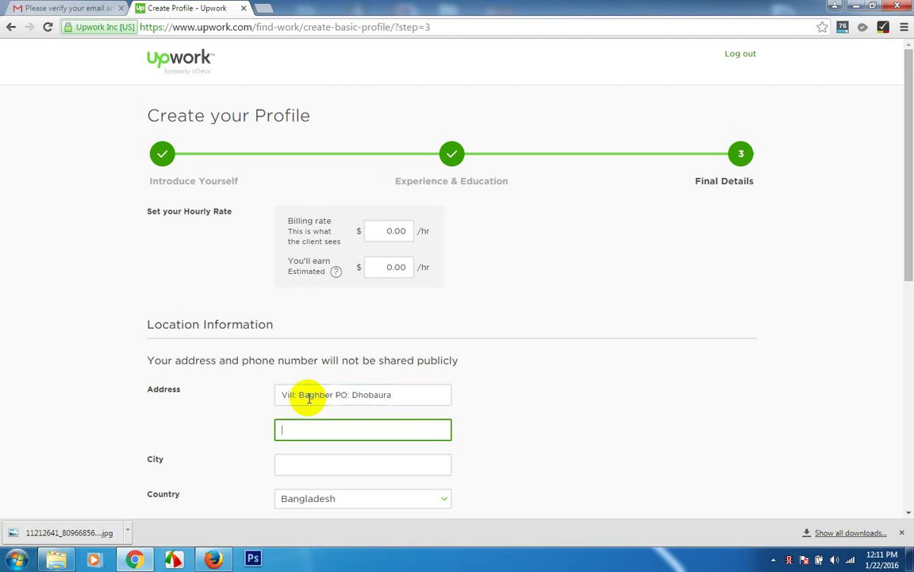
text(Dis:)
key(BackSpace)
key(BackSpace)
key(BackSpace)
key(BackSpace)
key(BackSpace)
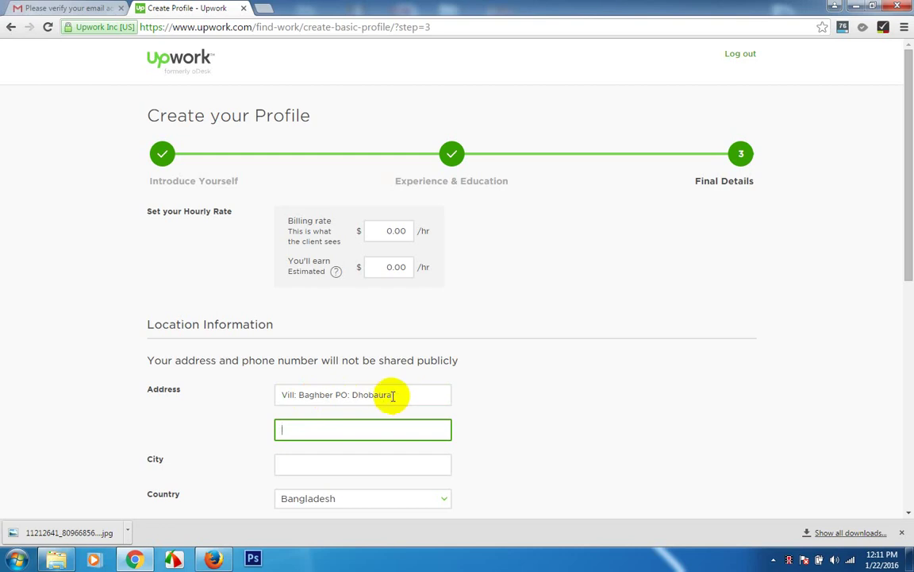
Step: Correct the post office and add the police station in the first address line
click(358, 394)
double_click(358, 394)
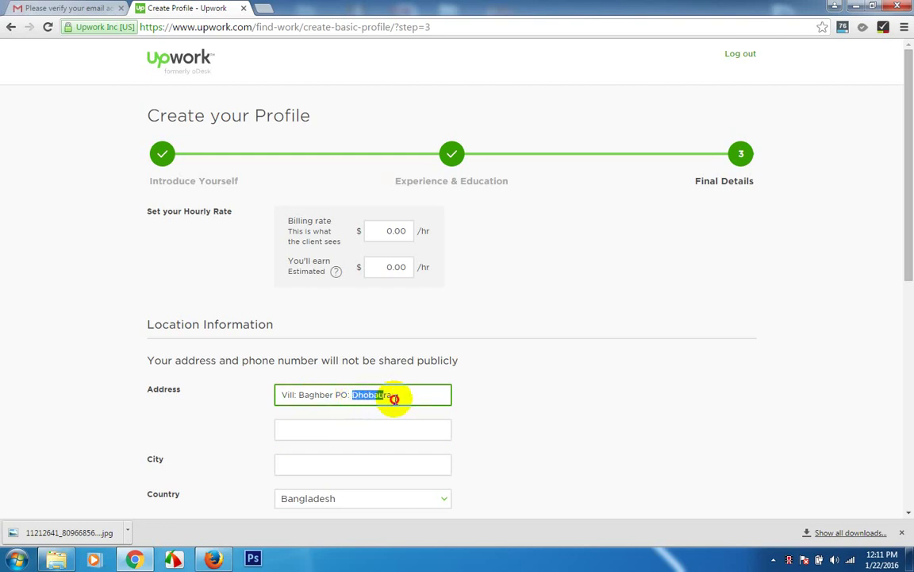
text(Mym)
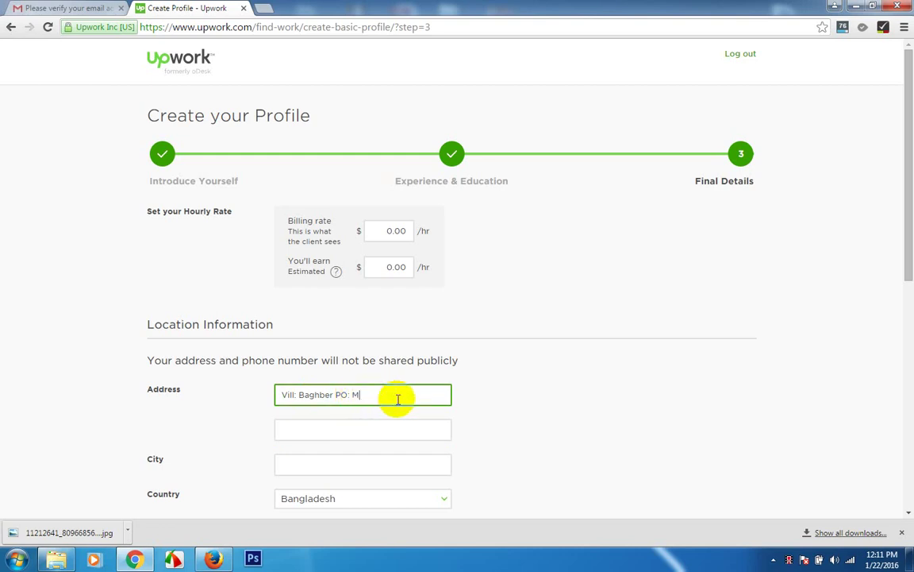
key(BackSpace)
key(BackSpace)
key(BackSpace)
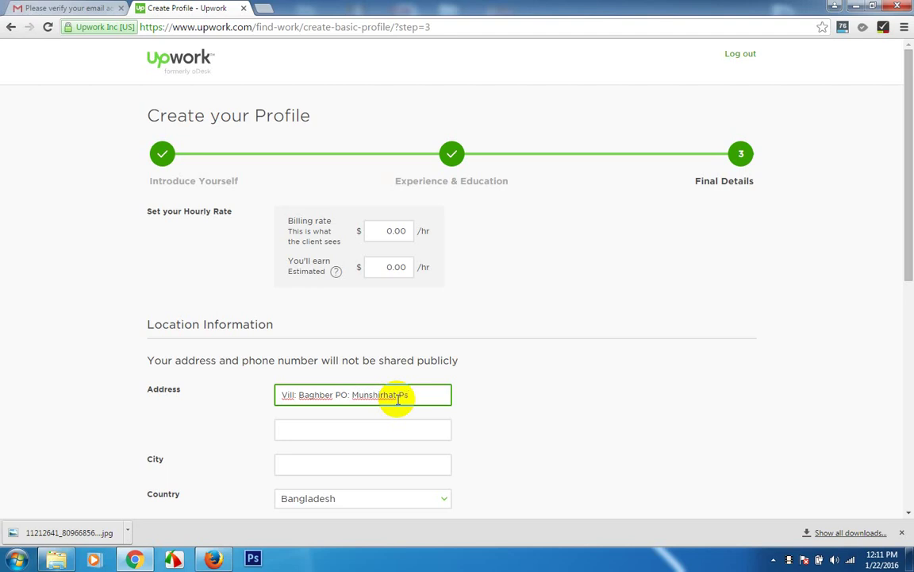
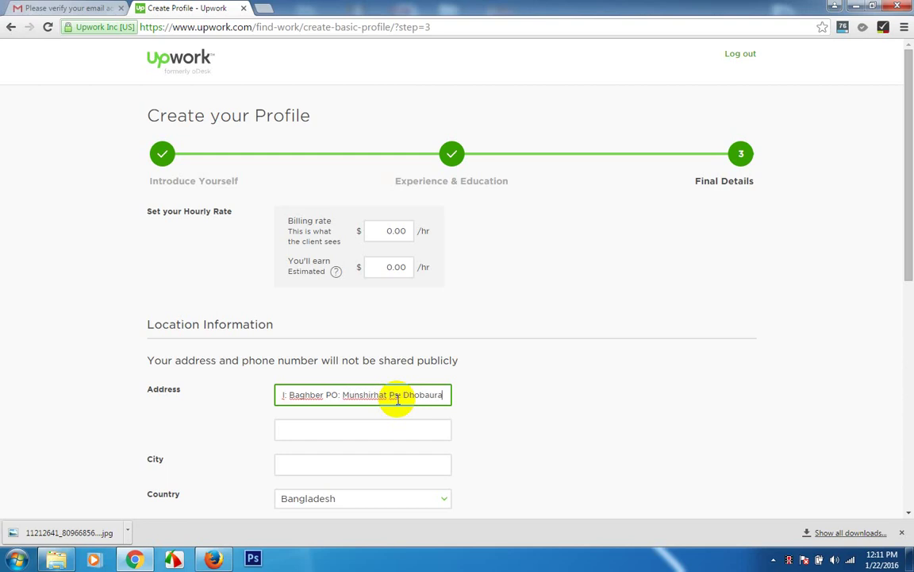
key(Tab)
key(Tab)
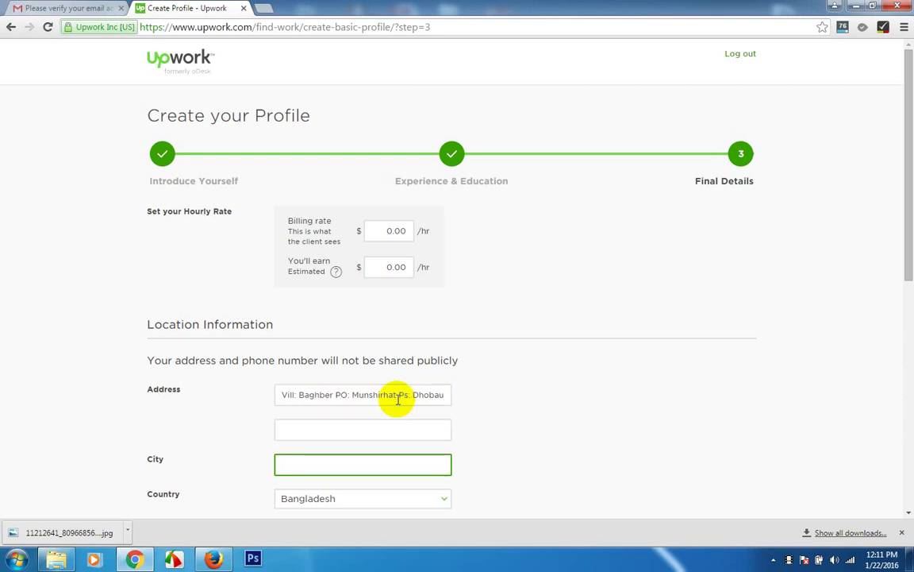
Step: Fill in the city and ZIP code fields of the location details
text(Mymensingh)
scroll(481, 370, down, 2)
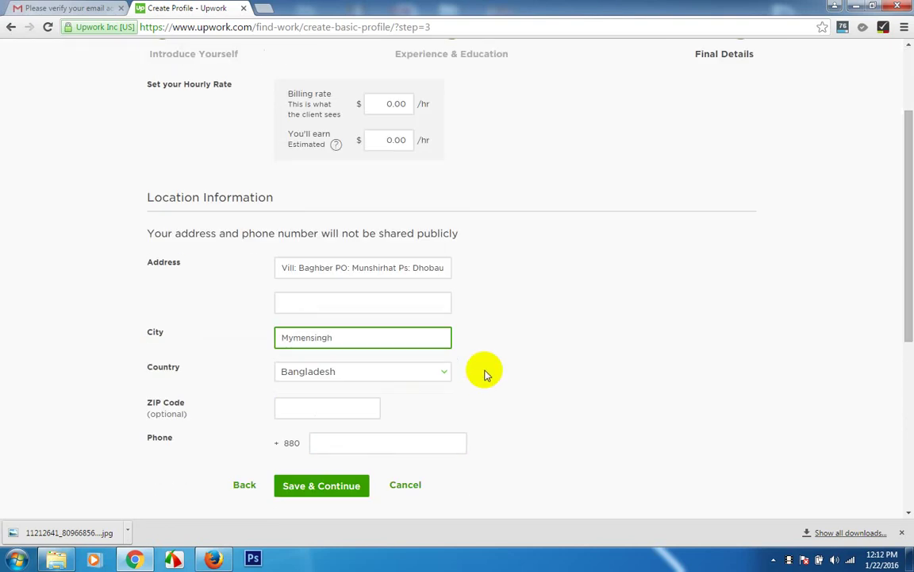
scroll(558, 393, down, 1)
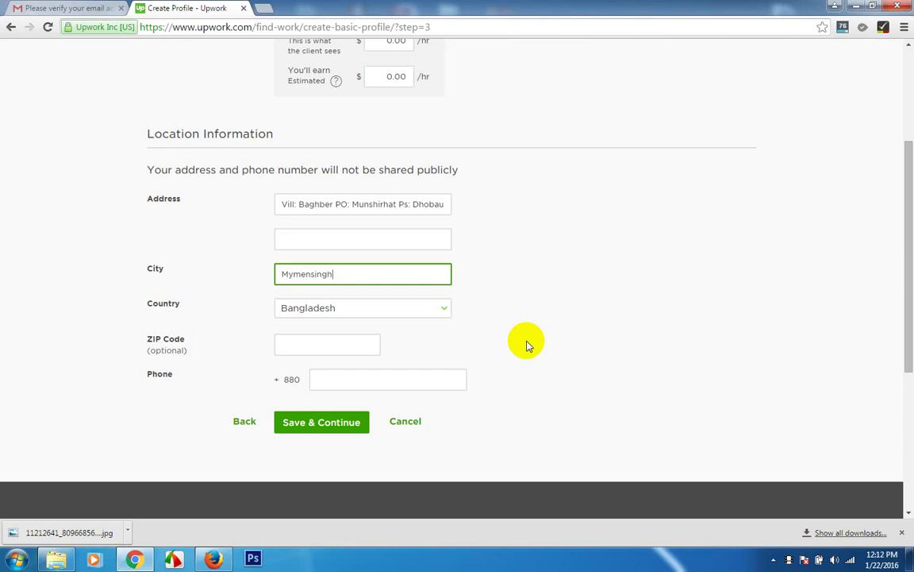
click(300, 346)
text(2262)
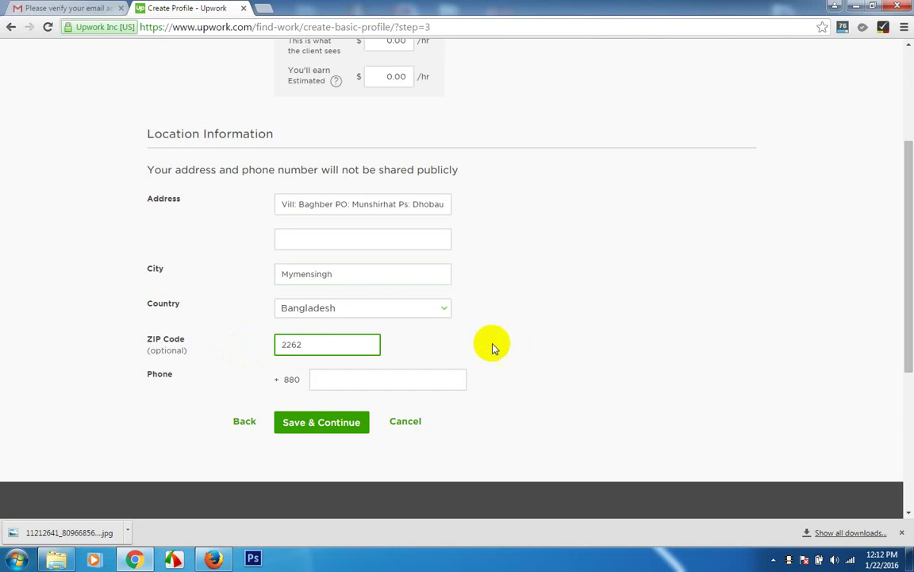
Step: Enter the contact phone number after the +880 code
click(336, 385)
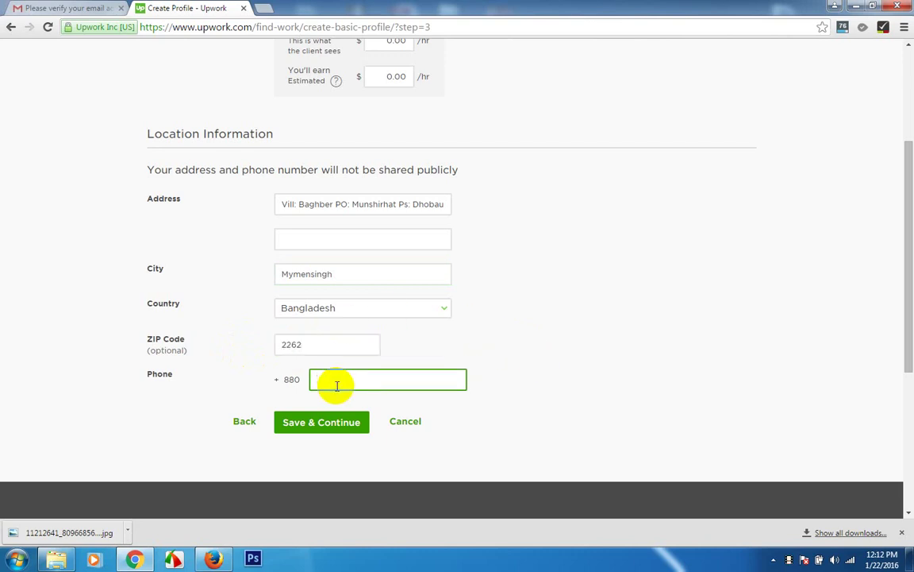
text(16)
key(BackSpace)
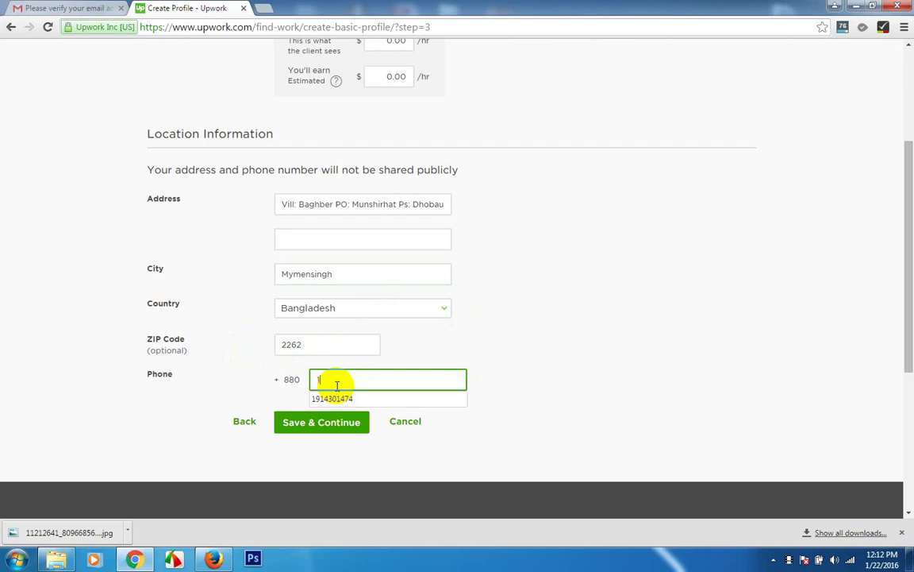
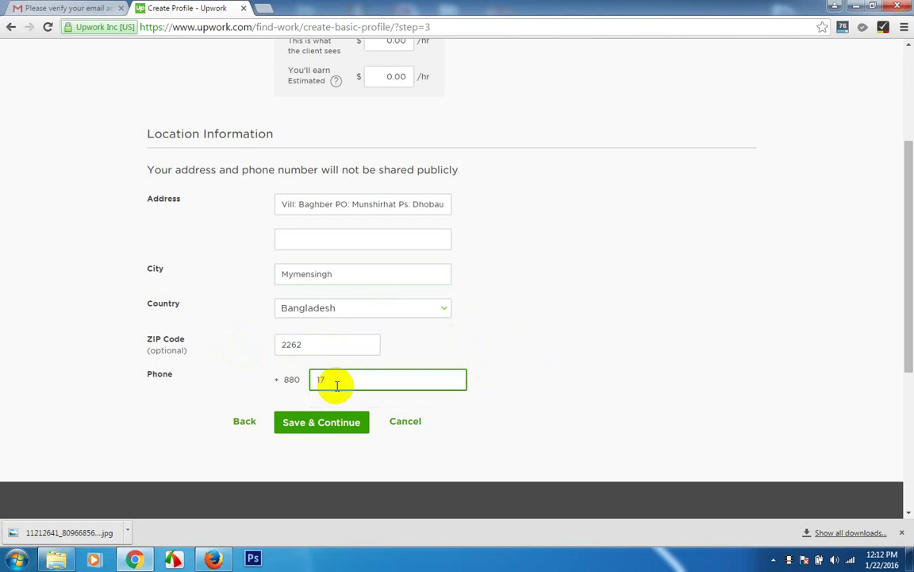
Step: Submit the final details, triggering the 0.01–999 hourly rate validation error
click(320, 424)
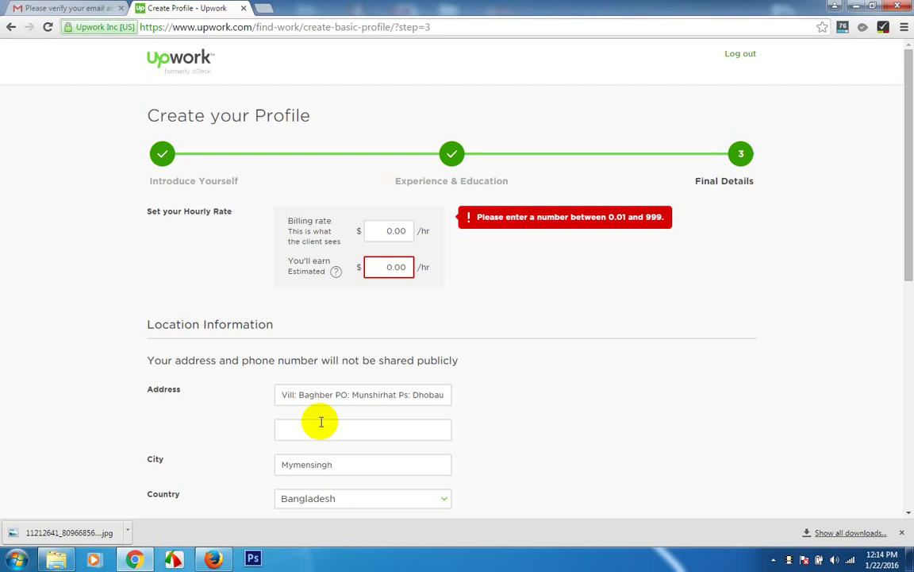
Step: Set the hourly billing rate to 5.56
click(391, 232)
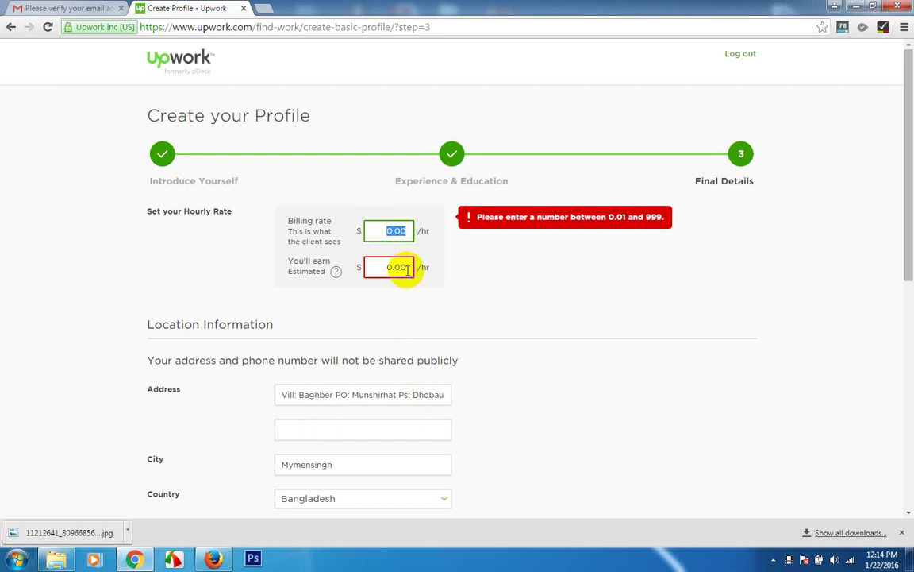
text(5.56)
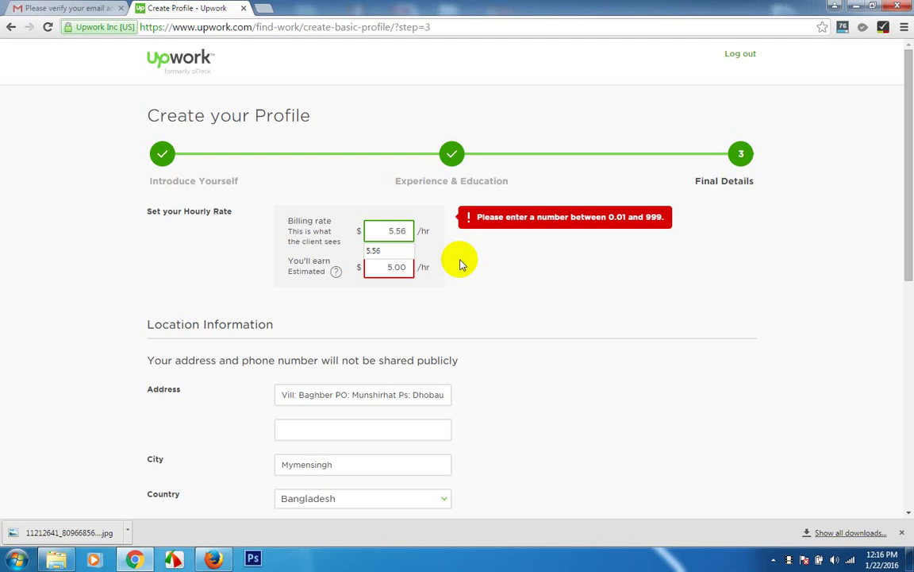
Step: Save the final details with the $5.56 hourly rate to finish the profile form
scroll(158, 389, down, 2)
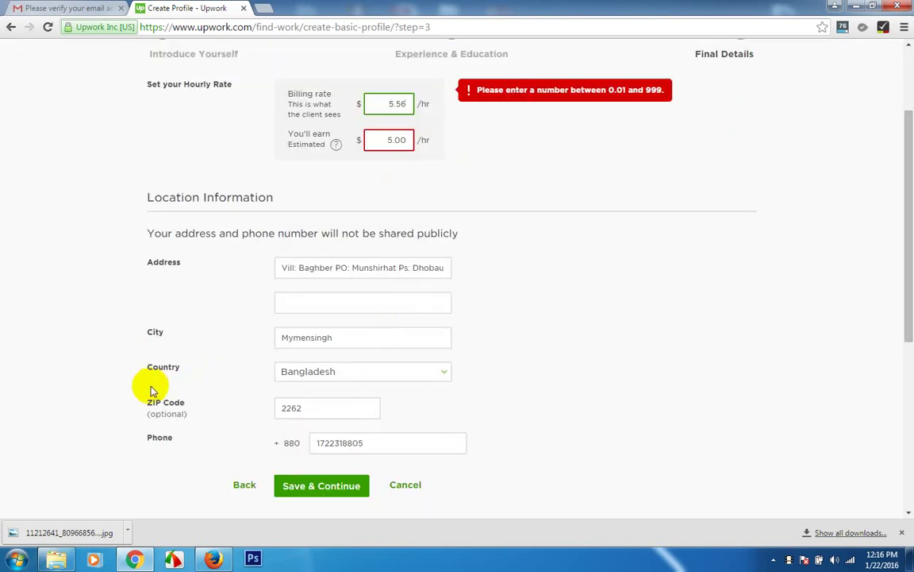
scroll(159, 389, down, 2)
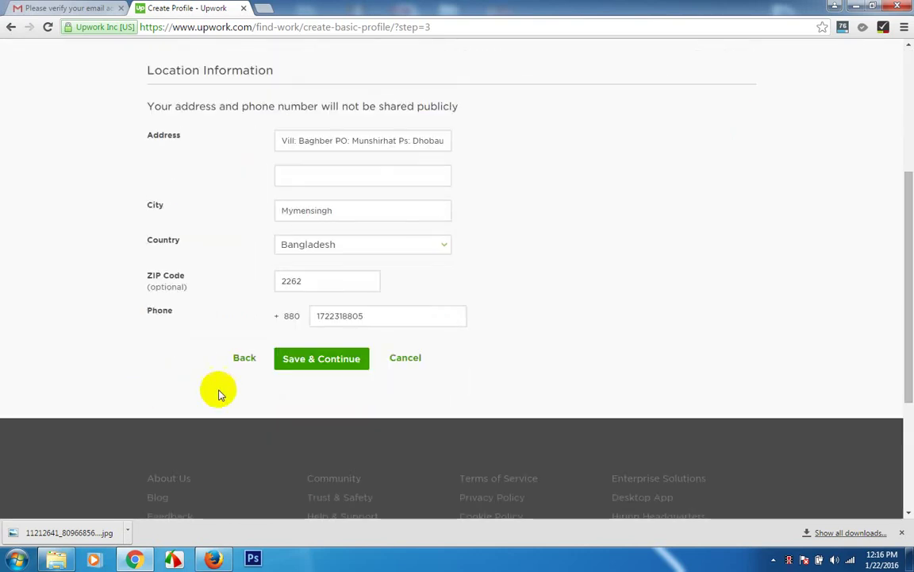
click(316, 364)
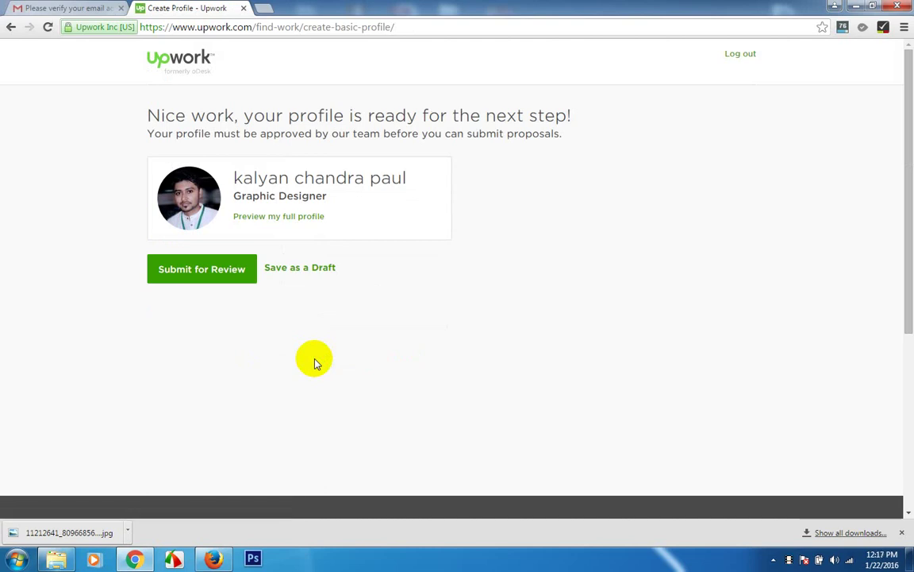
Step: Submit the finished Graphic Designer profile for approval
click(199, 274)
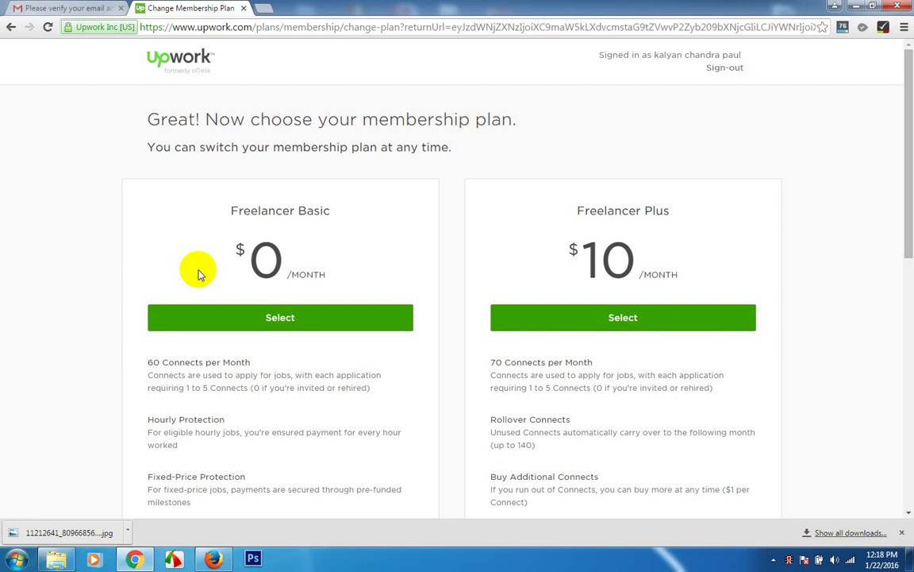
Step: Select the free $0 Freelancer Basic membership plan
click(225, 327)
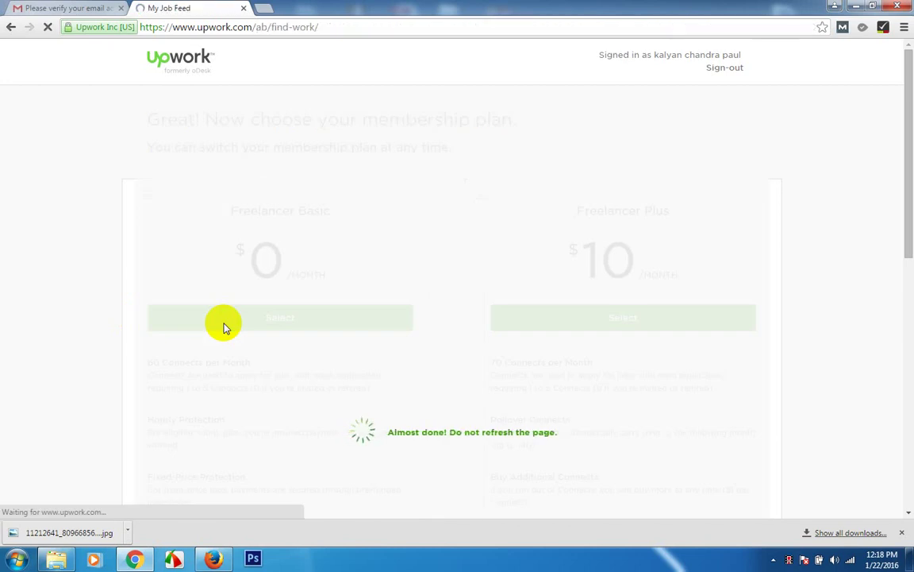
click(225, 327)
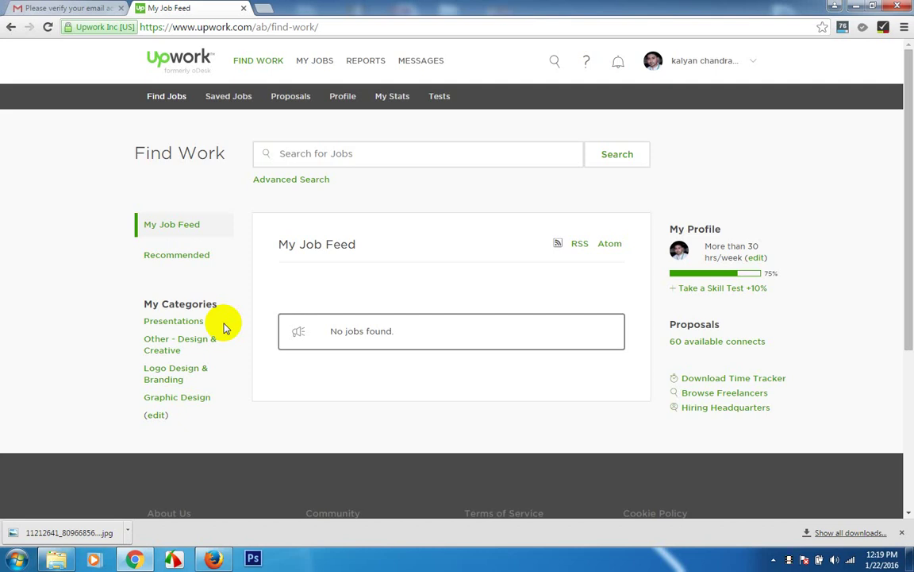
click(92, 9)
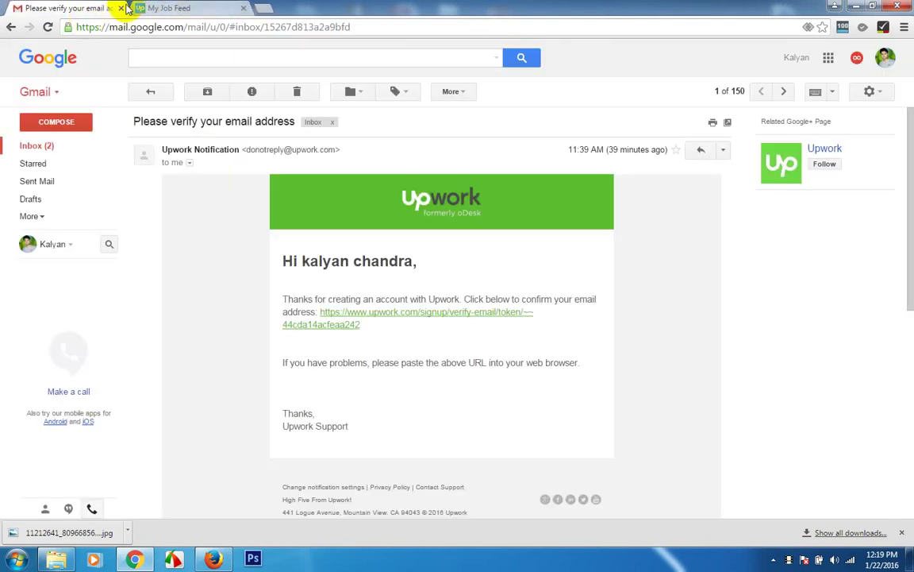
Step: Close the Gmail verification email tab to return to the Upwork job feed
click(121, 8)
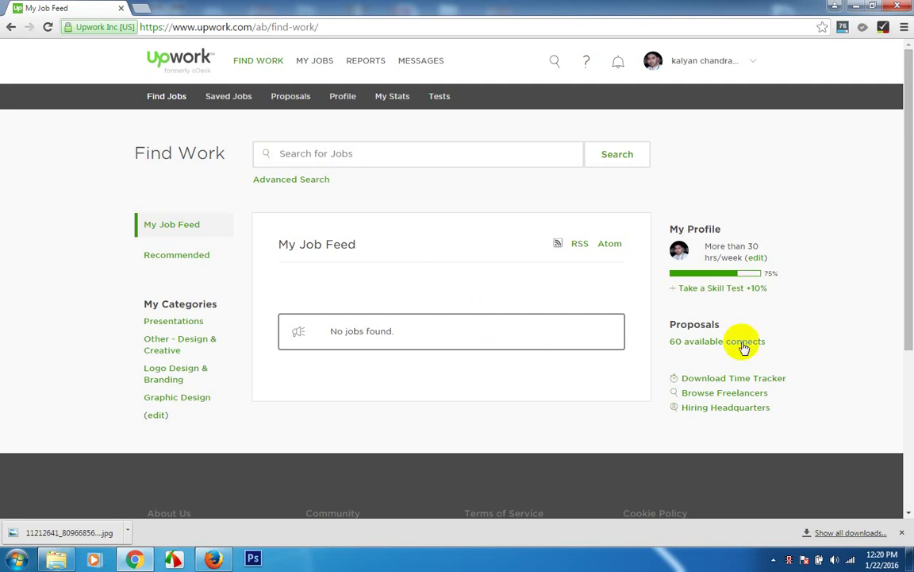
click(727, 291)
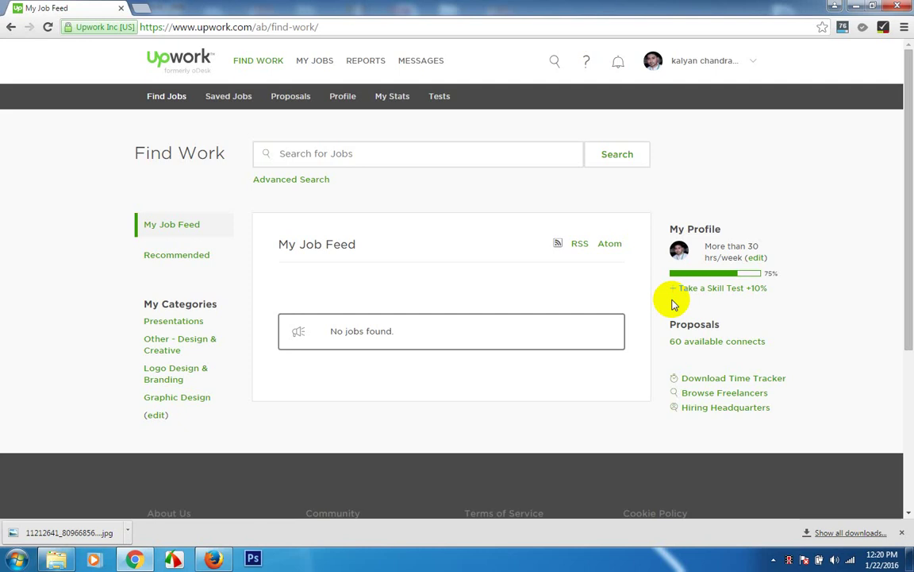
click(720, 293)
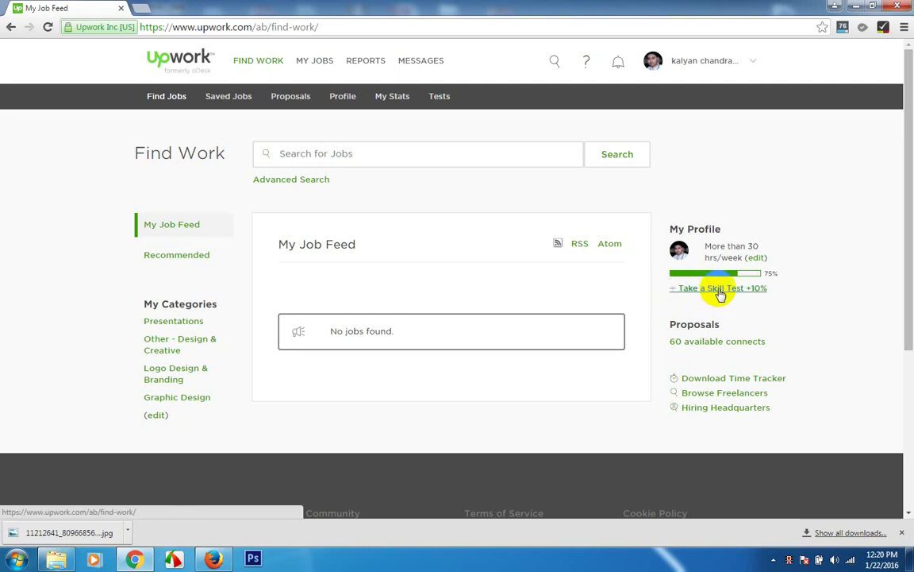
Step: Open Upwork's Skill Tests page and scroll through free tests like U.S. English Basic Skills and CSS
click(721, 292)
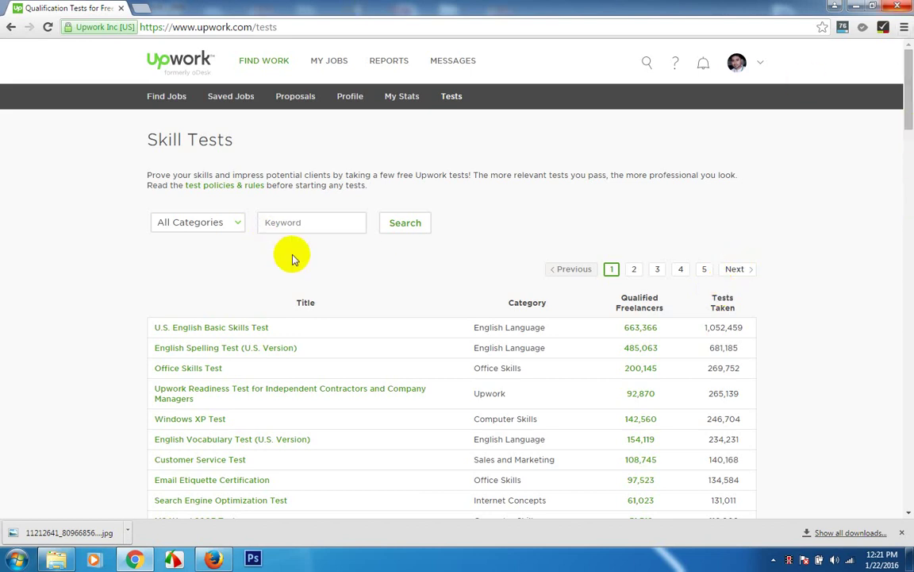
scroll(290, 256, down, 4)
scroll(292, 258, down, 2)
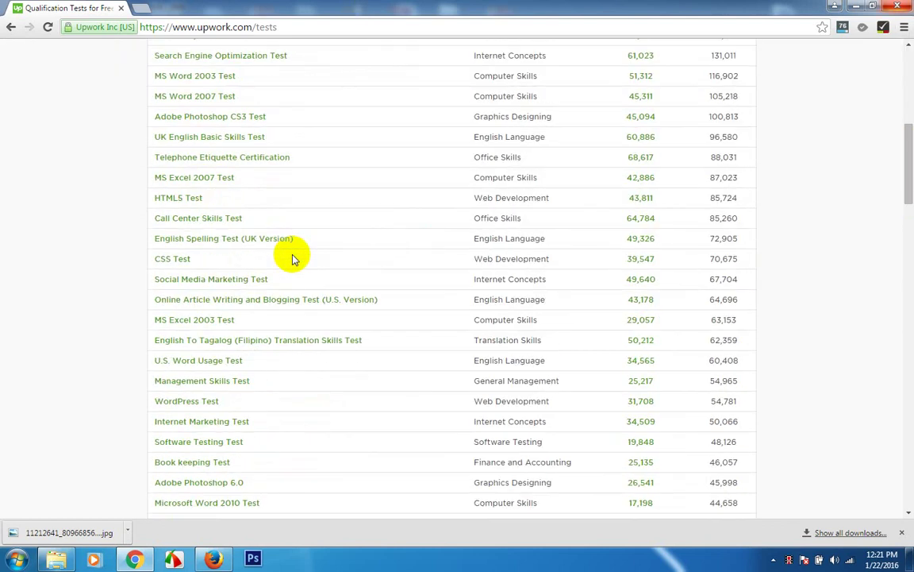
scroll(292, 258, up, 6)
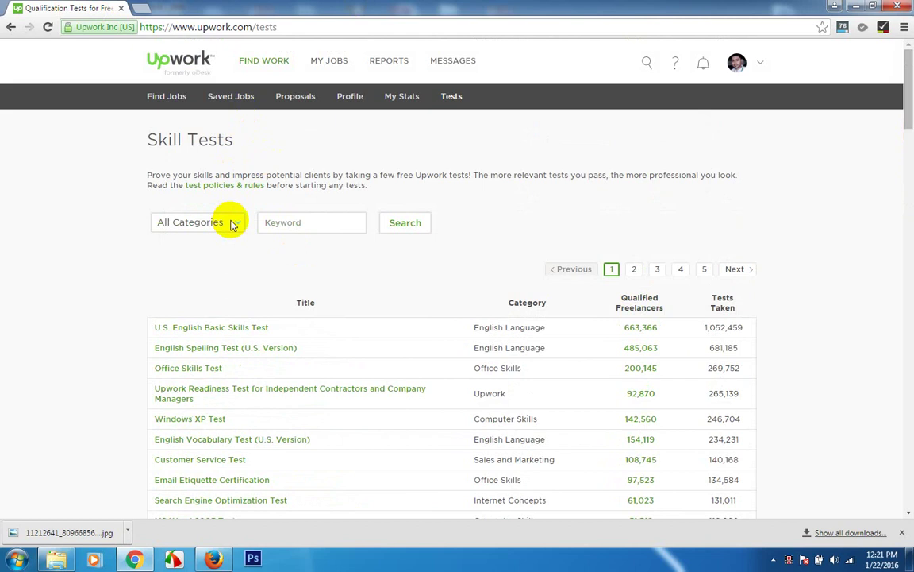
Step: Filter the Skill Tests to Graphics Designing and browse tests like Adobe Photoshop CS3 and CorelDraw X3
click(232, 224)
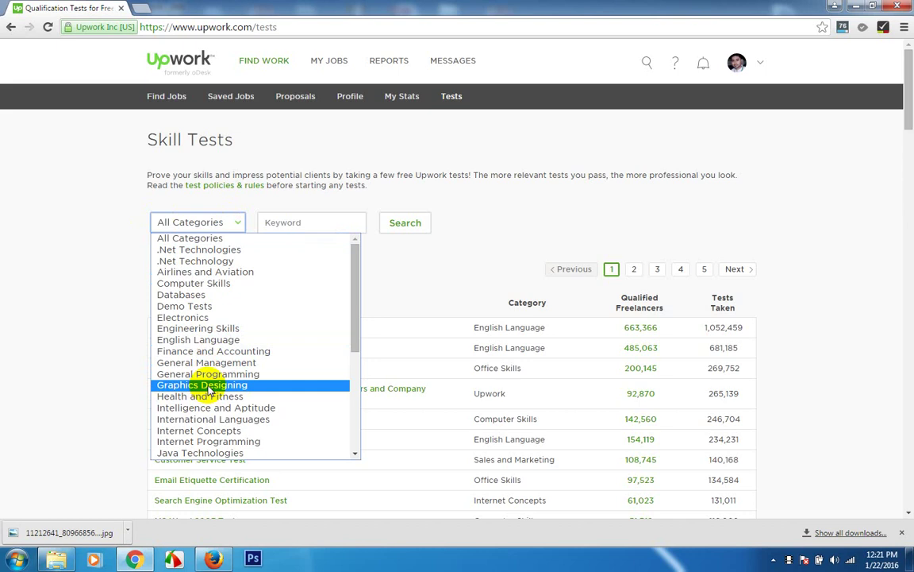
click(208, 386)
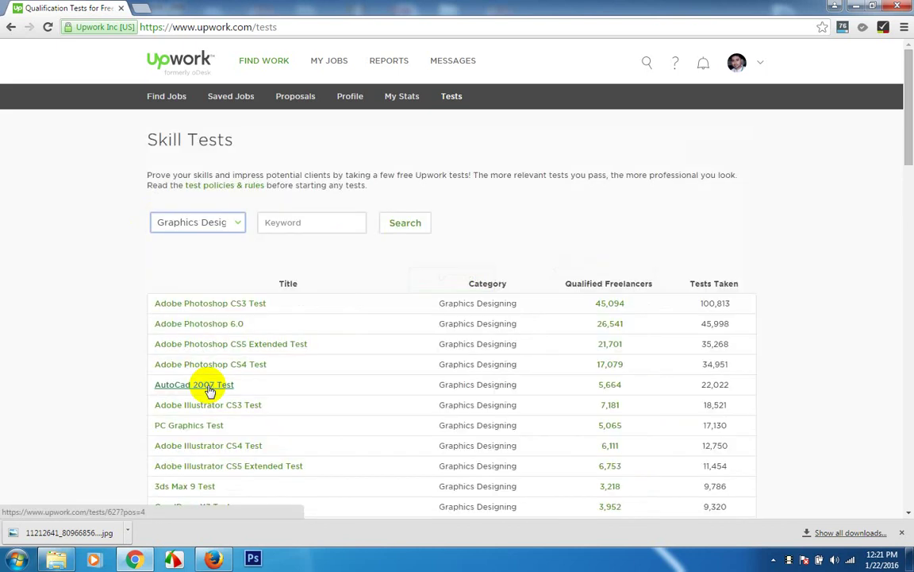
scroll(482, 242, down, 1)
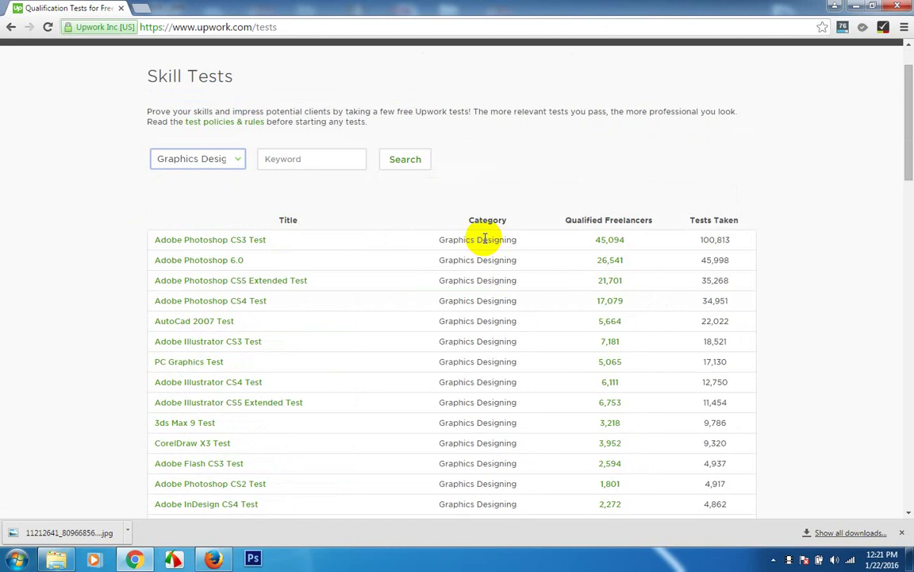
click(497, 185)
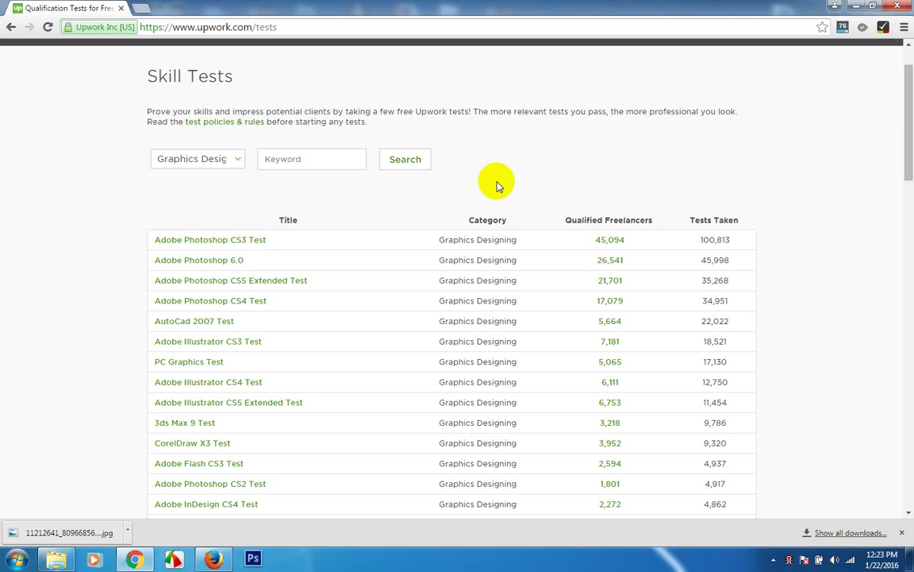
Step: Return to the Upwork Skill Tests list in Chrome and open the Adobe Photoshop CS5 Extended Test
click(212, 559)
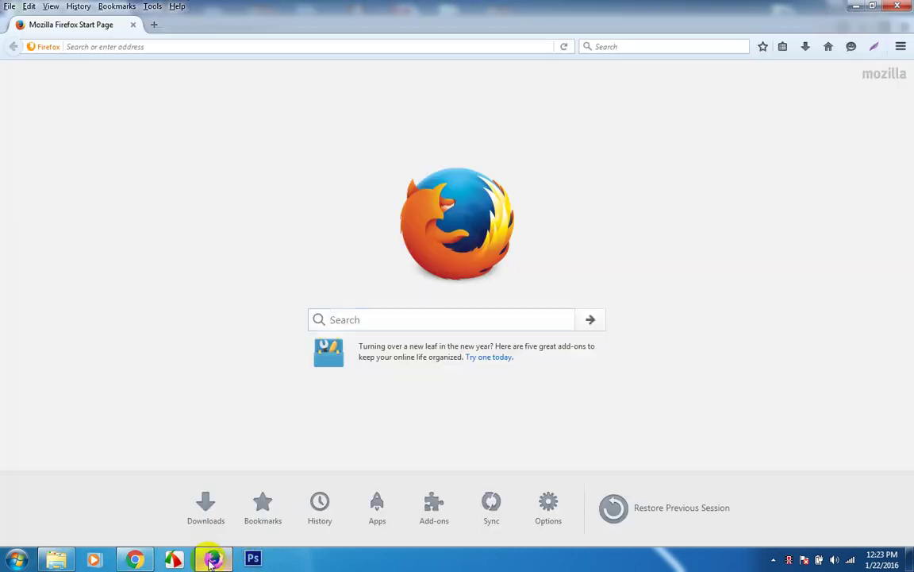
click(212, 559)
click(135, 558)
click(135, 559)
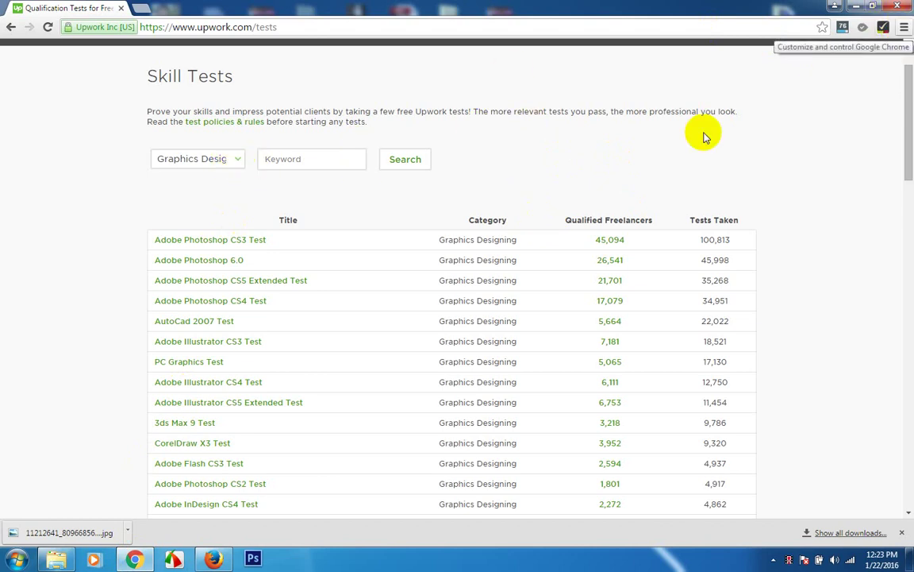
scroll(326, 218, down, 2)
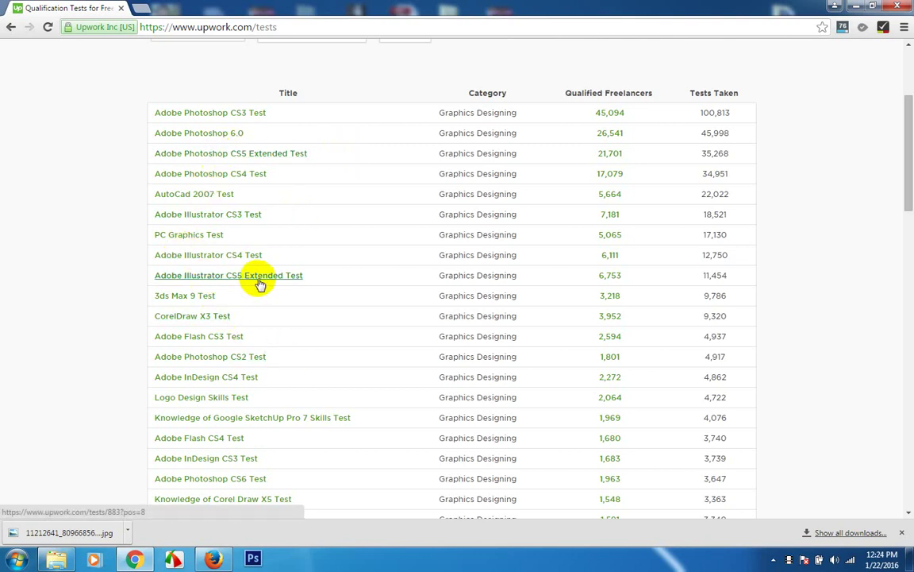
scroll(259, 284, down, 3)
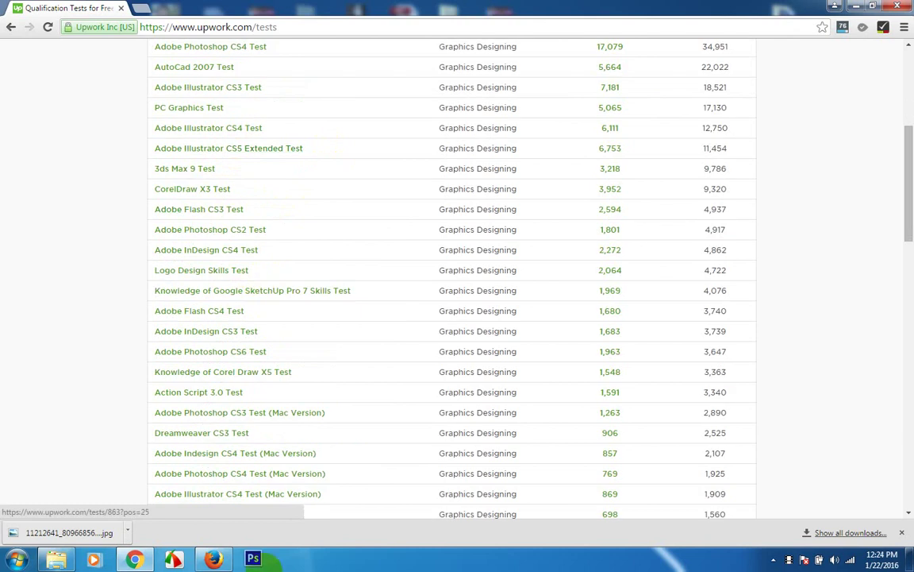
scroll(322, 452, down, 3)
scroll(322, 453, up, 5)
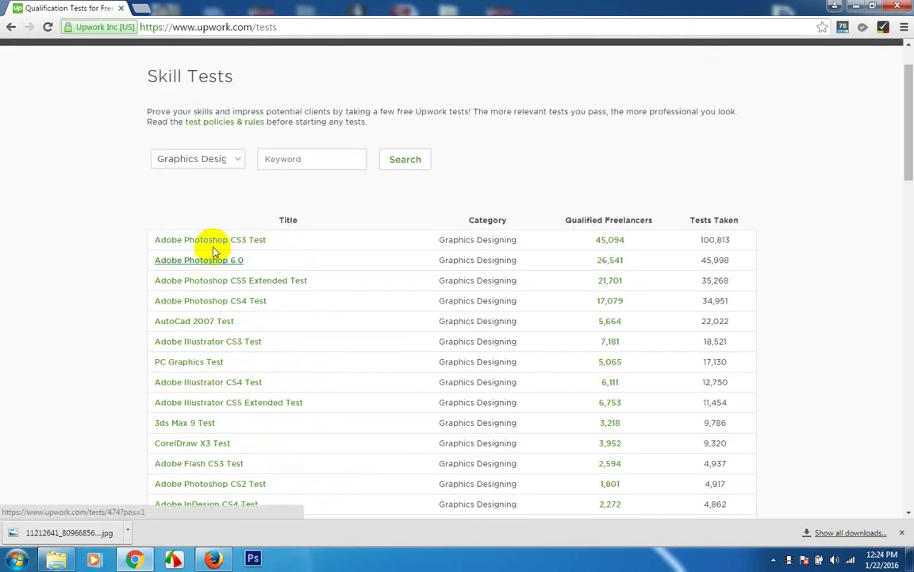
click(213, 240)
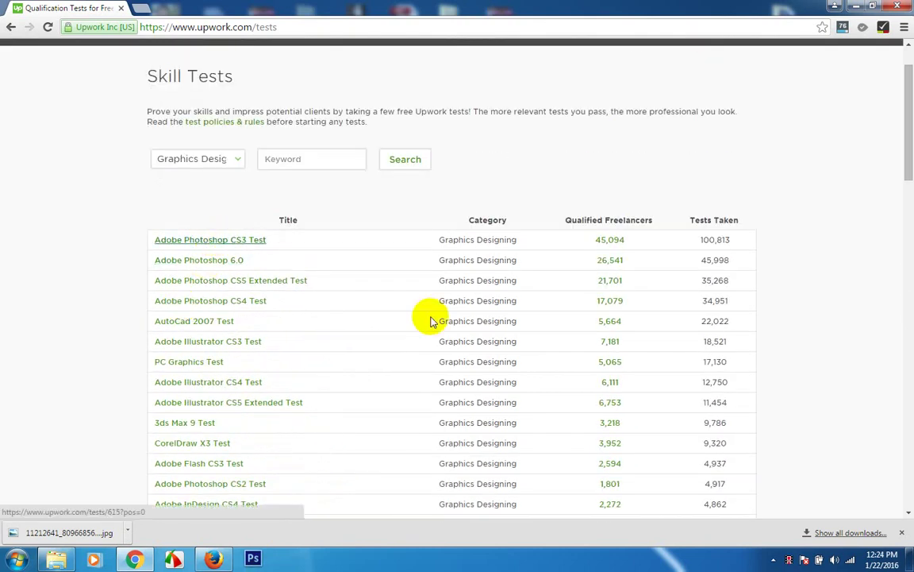
click(248, 284)
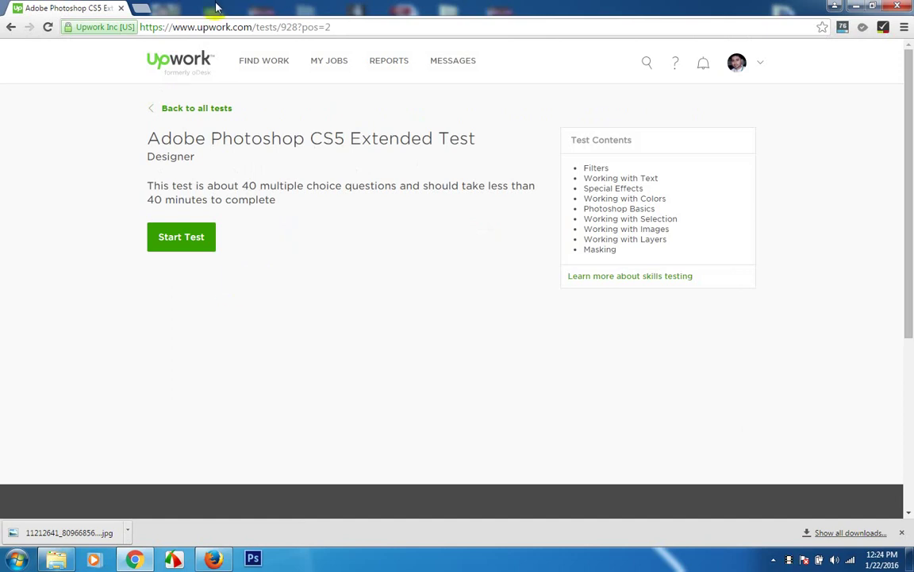
Step: In a new tab, search 'upwork test' answers and open the odesk-tests.net answers page
click(141, 10)
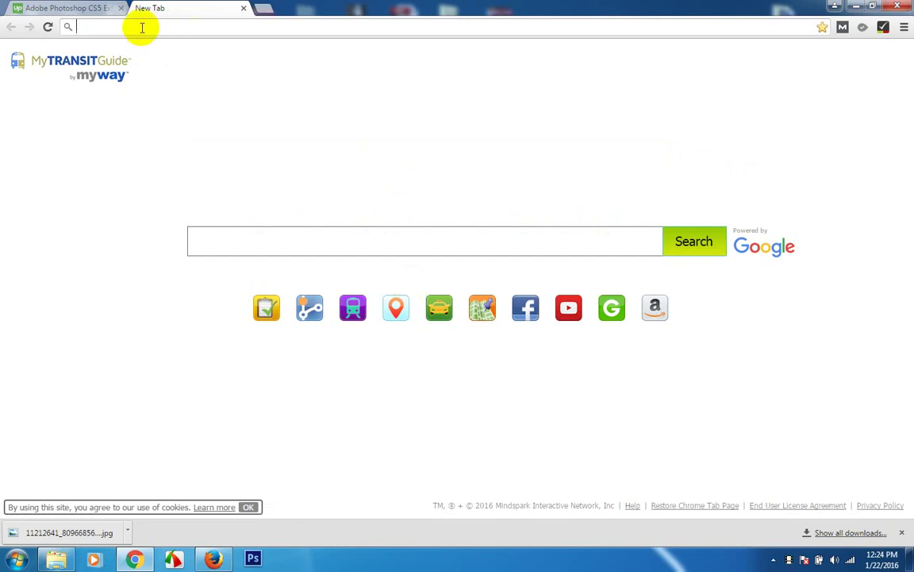
text(up)
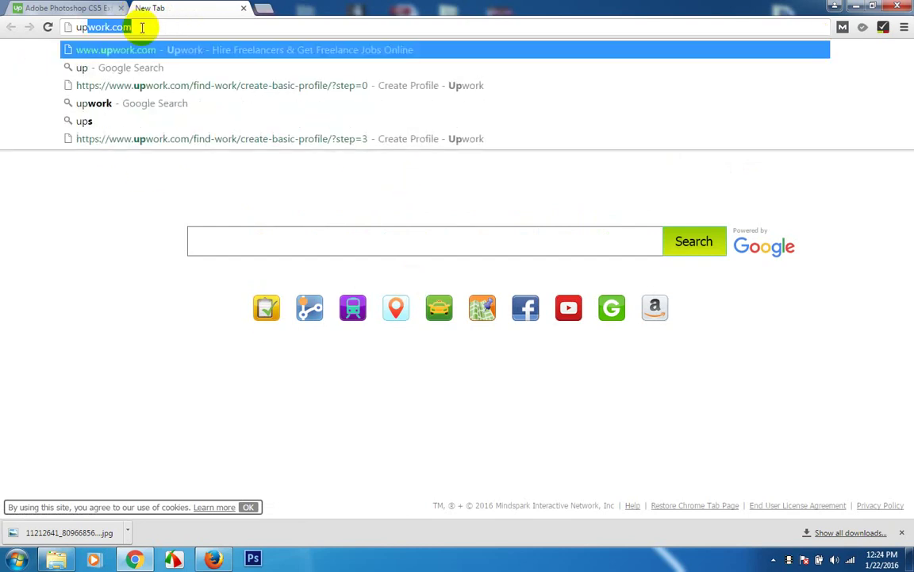
text(work )
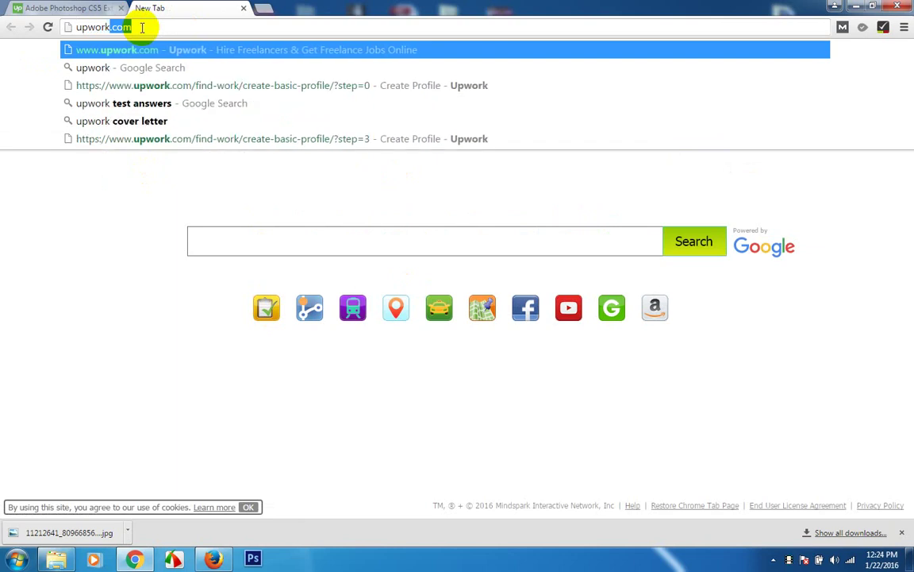
text(test)
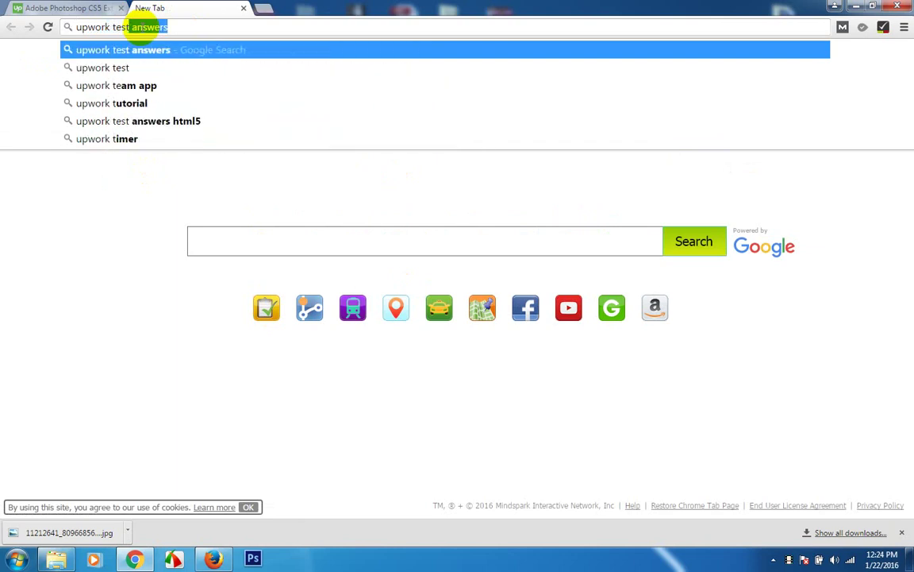
click(116, 50)
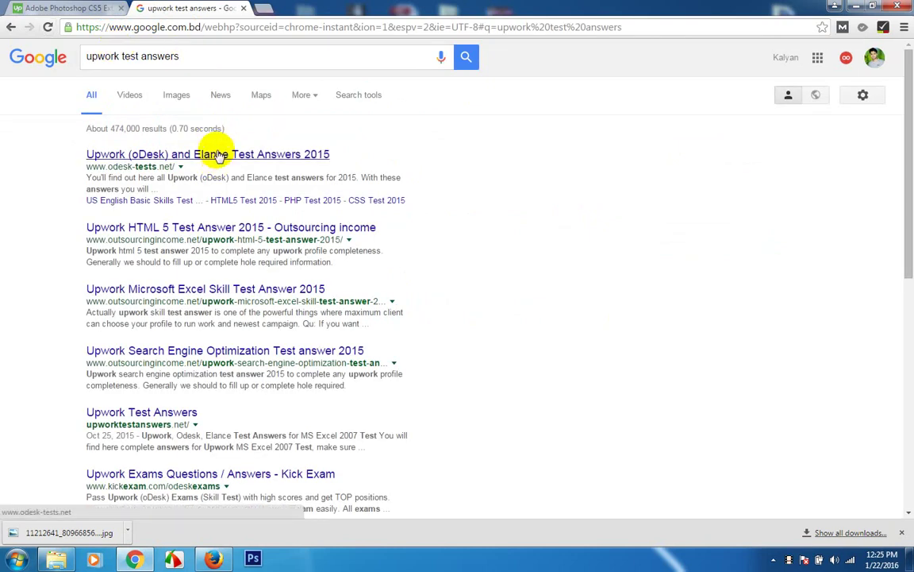
click(219, 154)
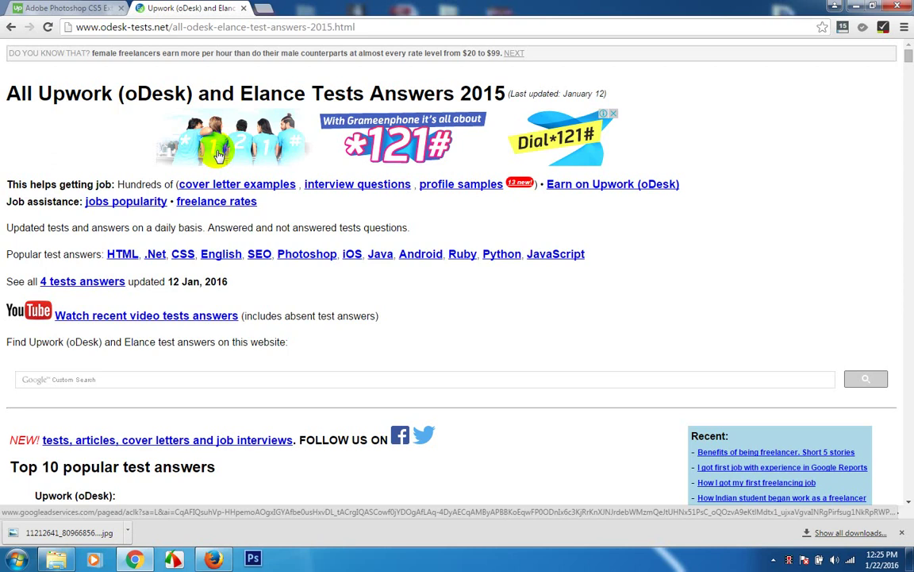
Step: Copy the 'Adobe Photoshop CS5 Extended Test' title, find it on odesk-tests.net, and open its answers
click(70, 8)
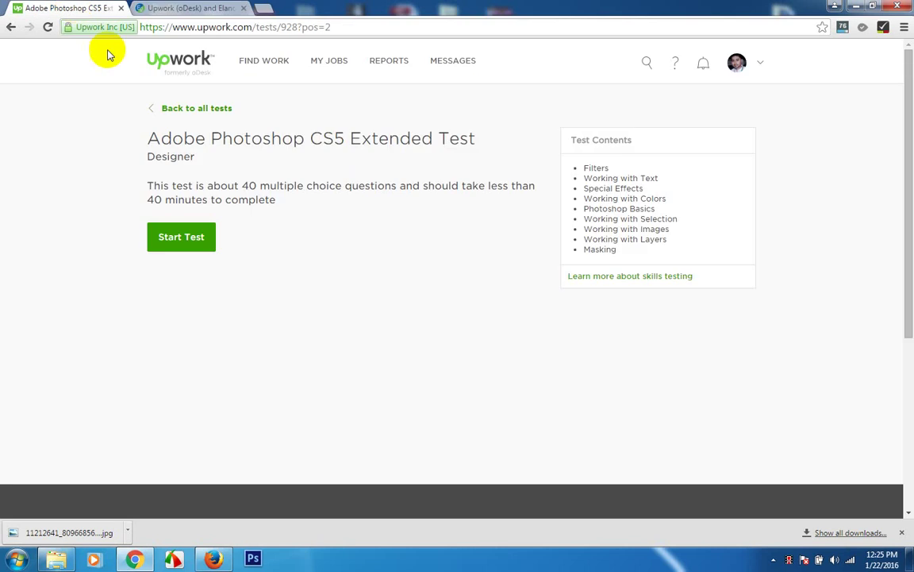
drag(486, 139, 146, 137)
key(ctrl+c)
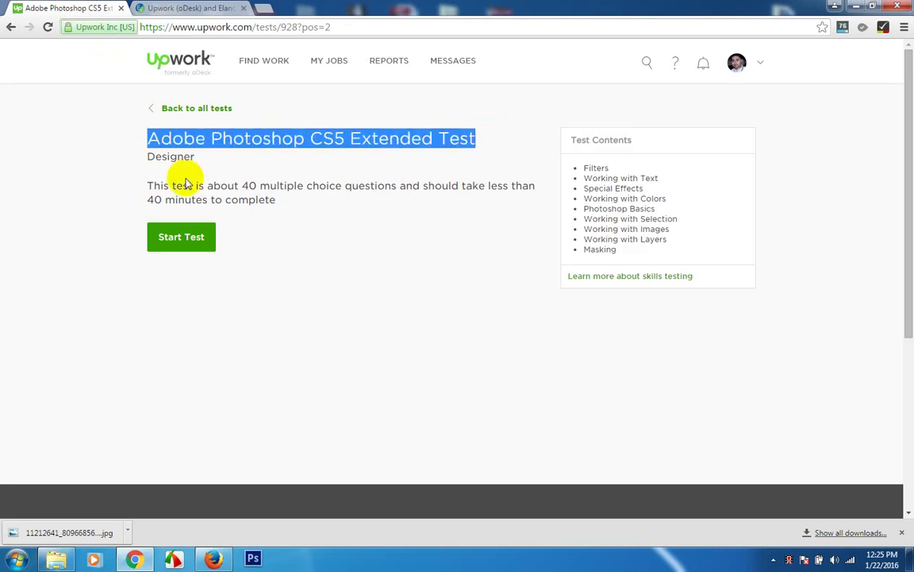
click(188, 8)
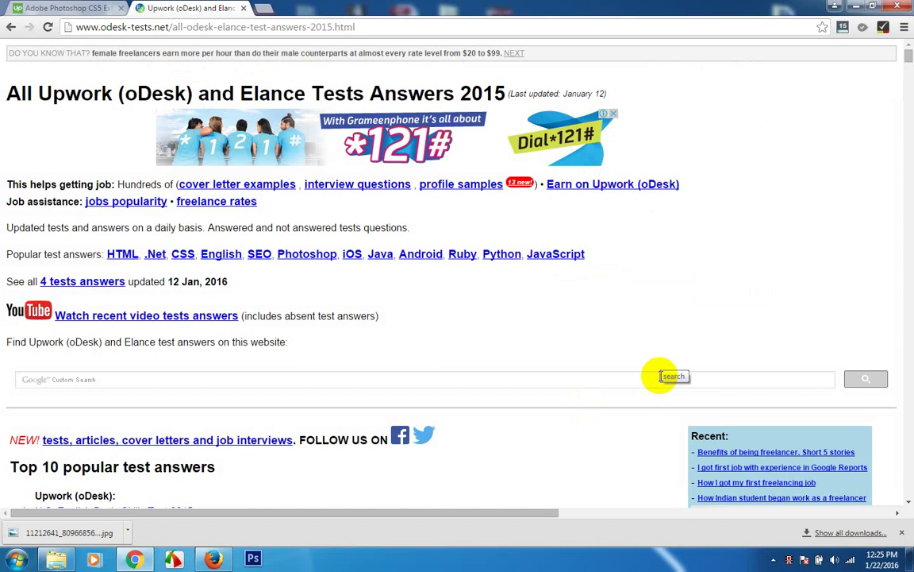
key(ctrl+f)
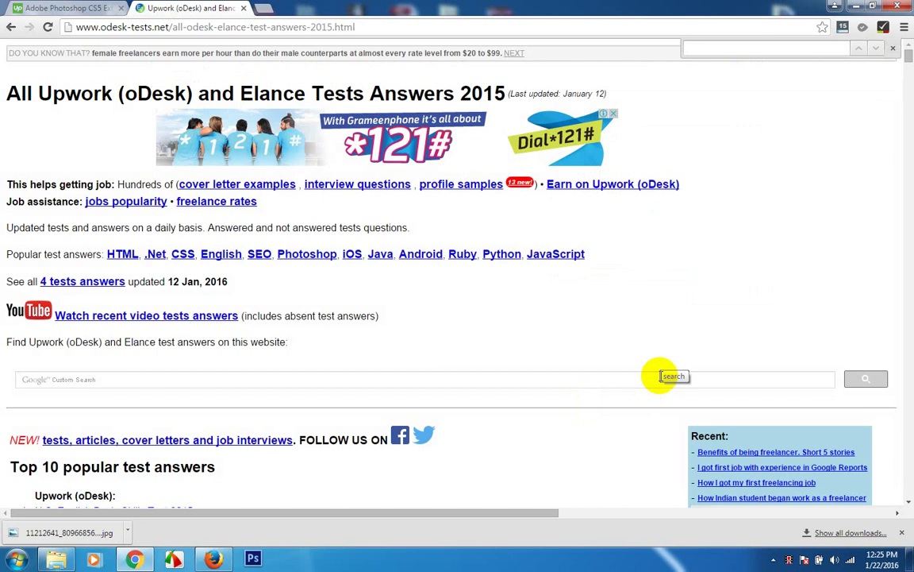
key(ctrl+v)
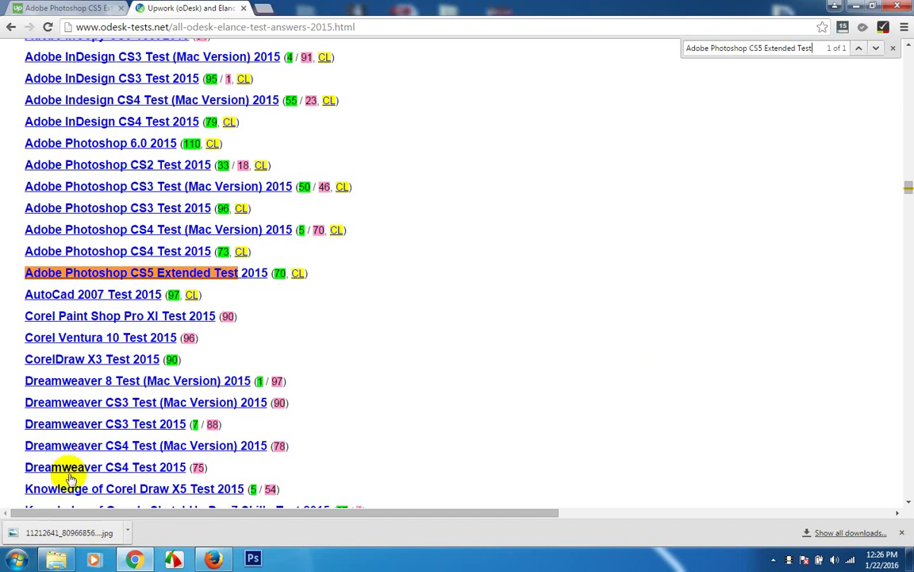
click(204, 277)
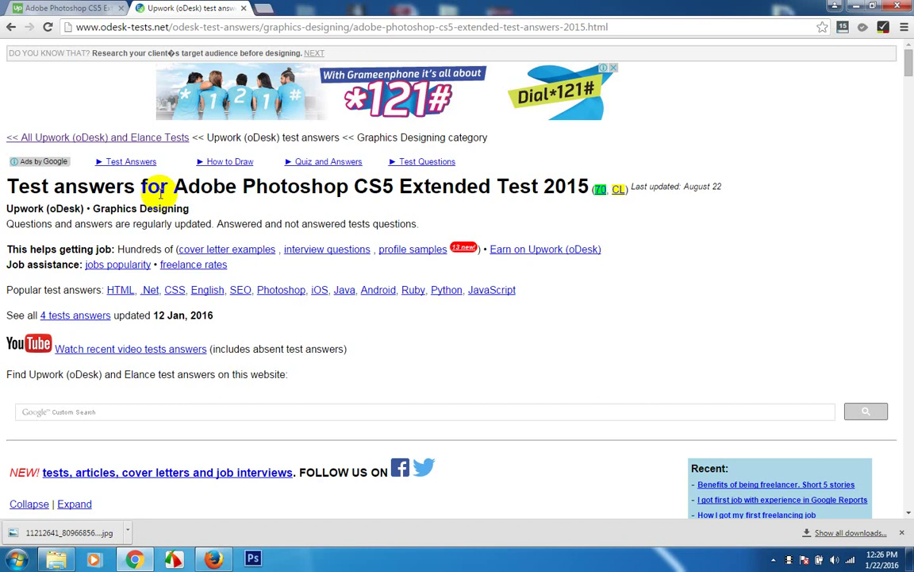
click(153, 188)
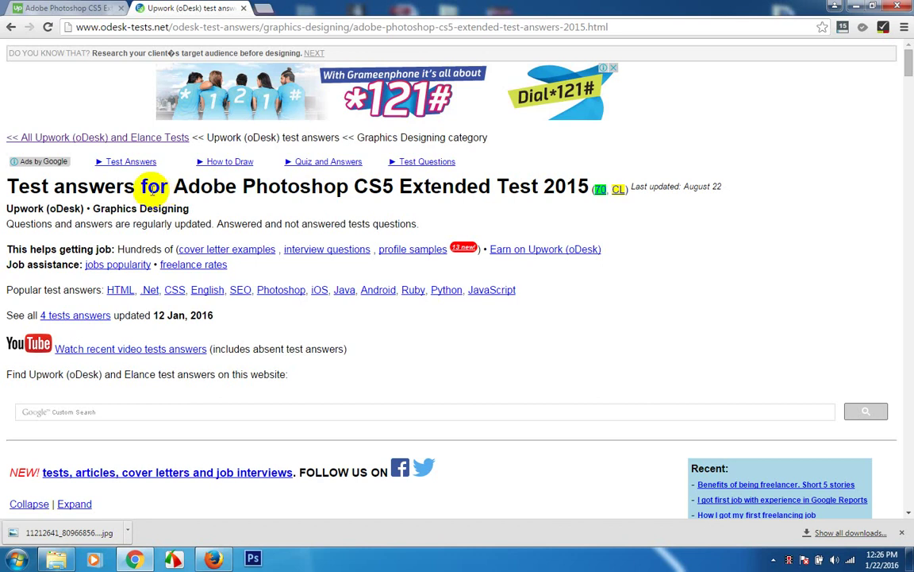
Step: Open Chrome Settings in a new tab and expand the advanced settings down to Privacy
click(262, 9)
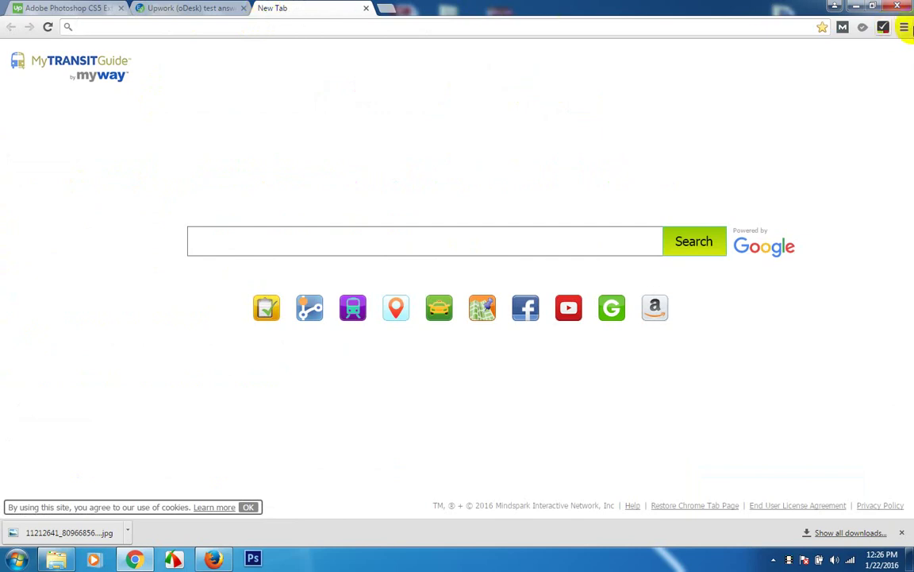
click(904, 27)
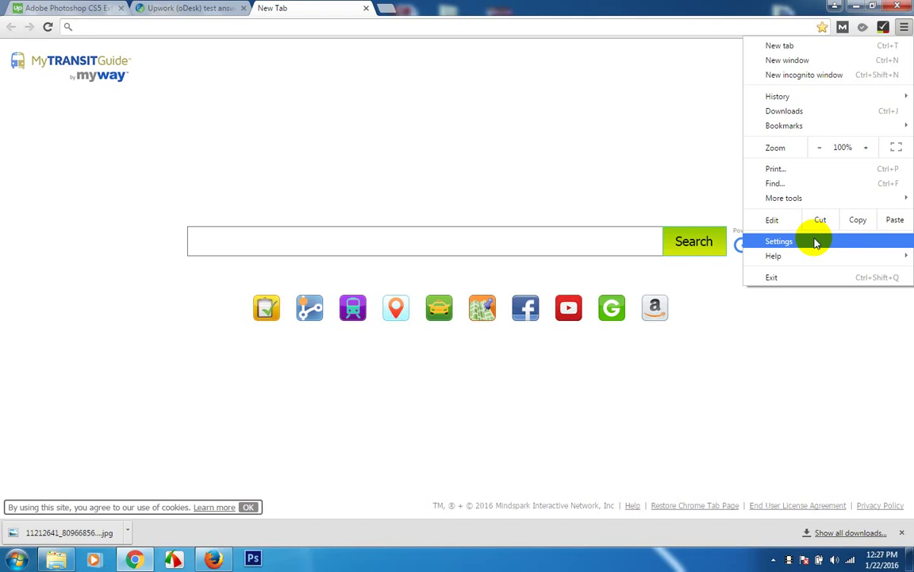
click(816, 242)
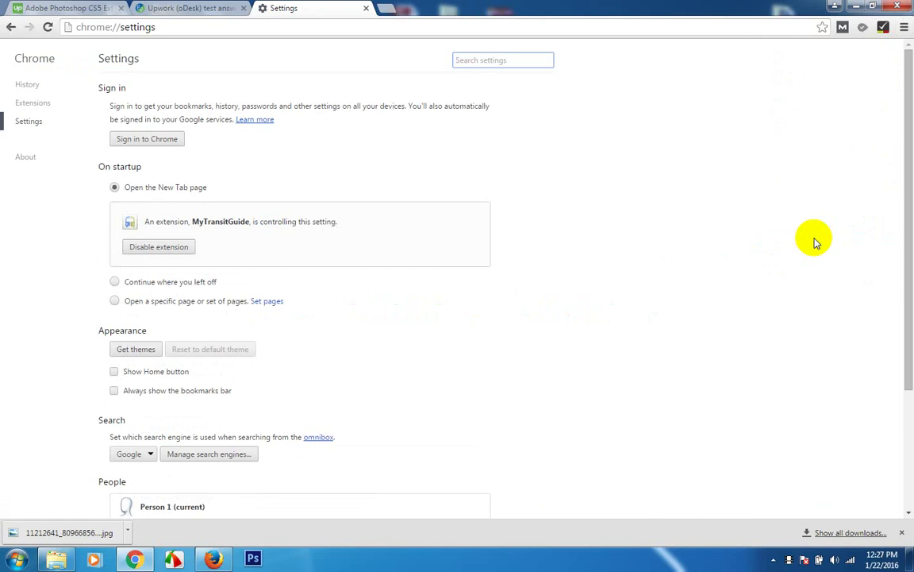
scroll(459, 279, down, 3)
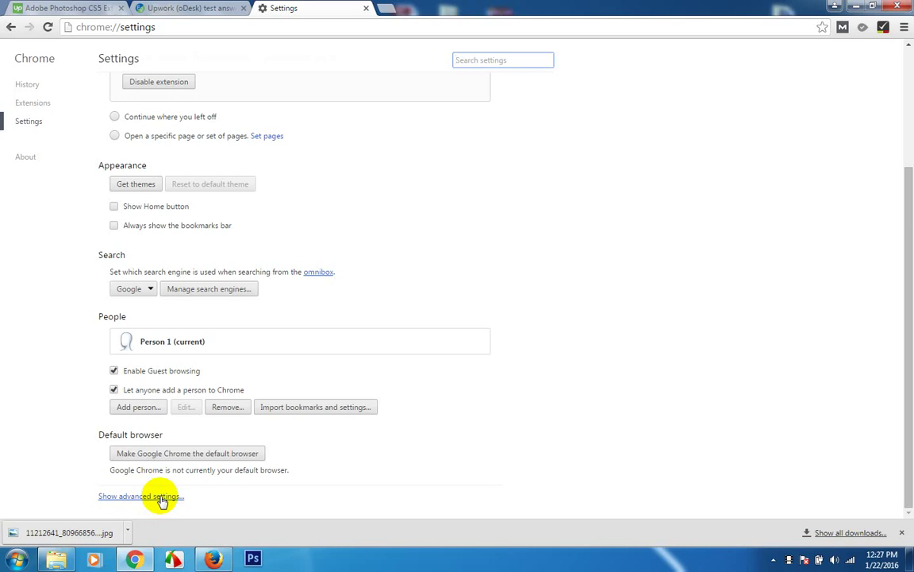
click(161, 496)
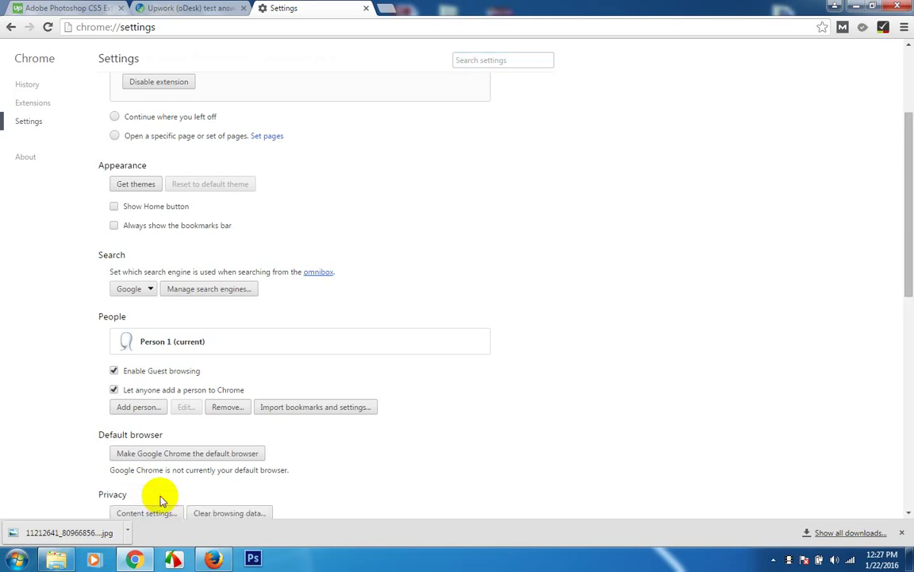
scroll(141, 482, down, 2)
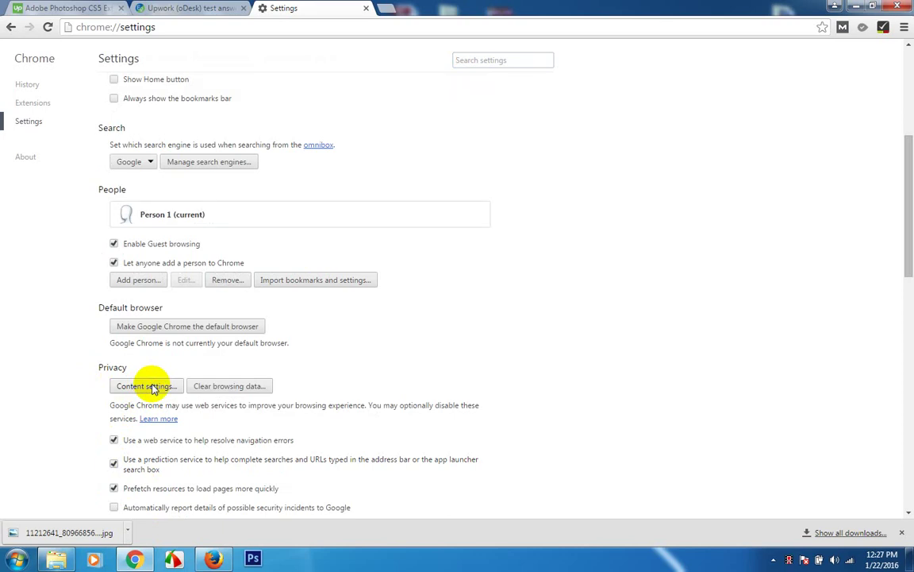
Step: In Content settings, choose 'Do not allow any site to run JavaScript' and close the dialog
click(151, 386)
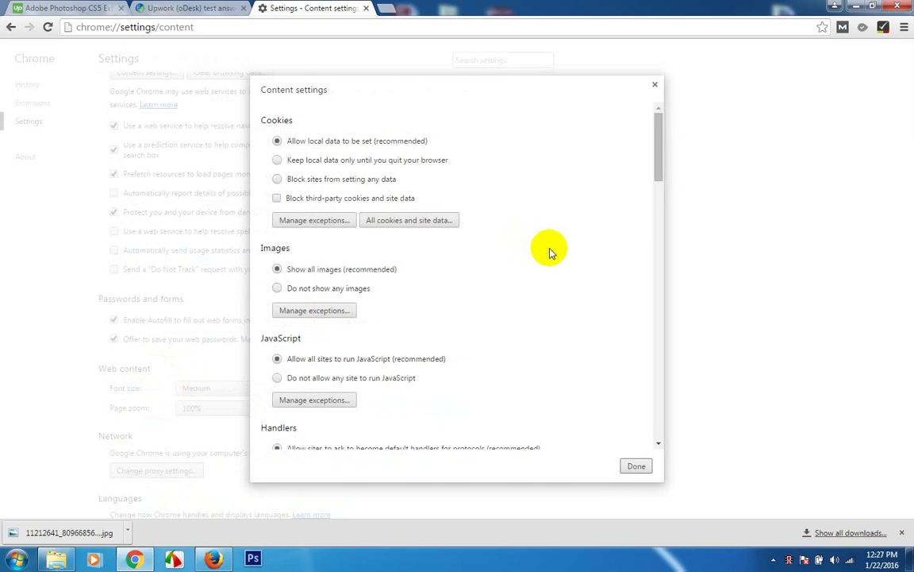
click(294, 383)
click(636, 467)
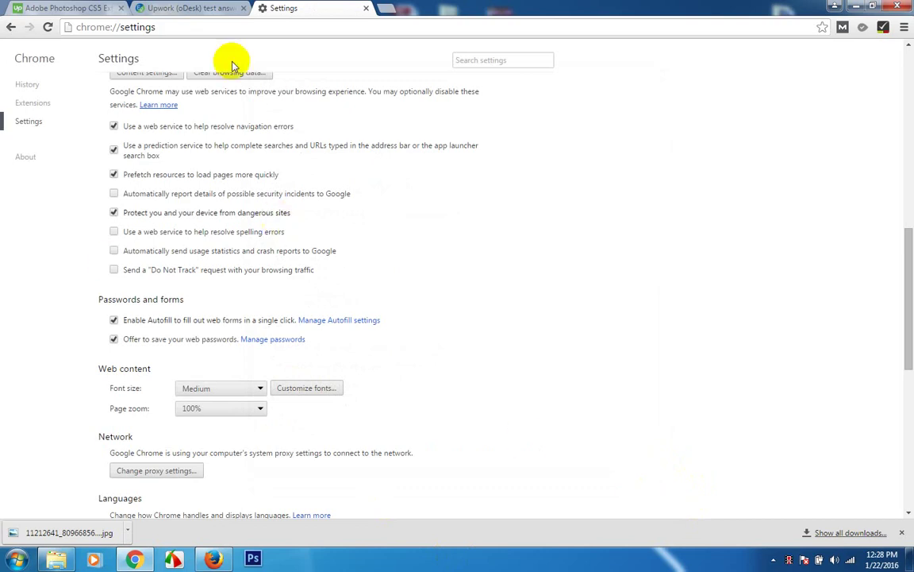
Step: Back on the Upwork Photoshop test tab, start the test and confirm on the instructions page
click(193, 8)
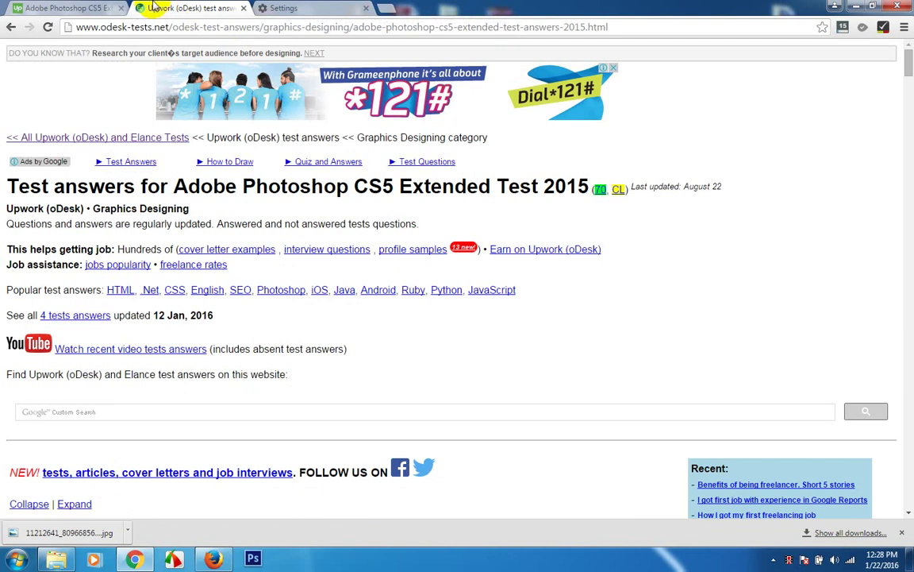
click(77, 6)
click(399, 293)
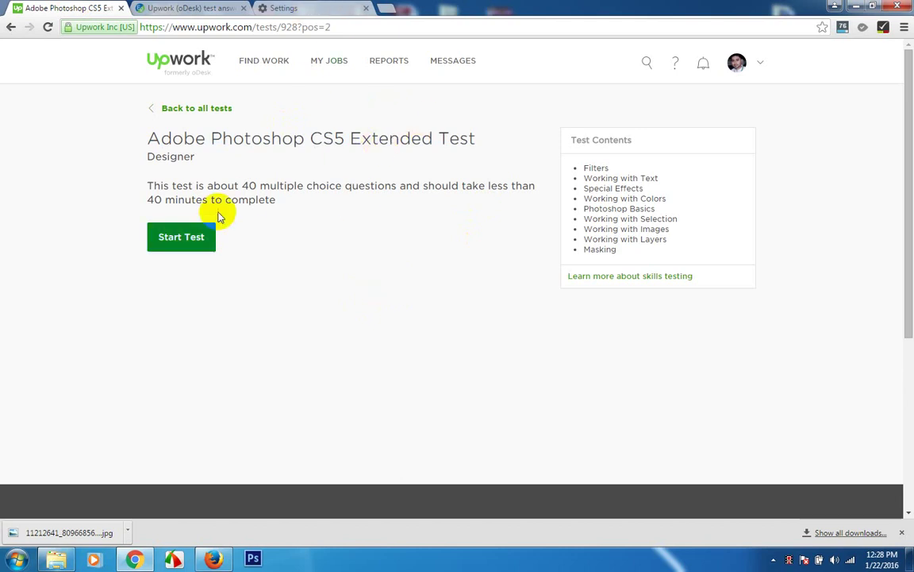
click(204, 245)
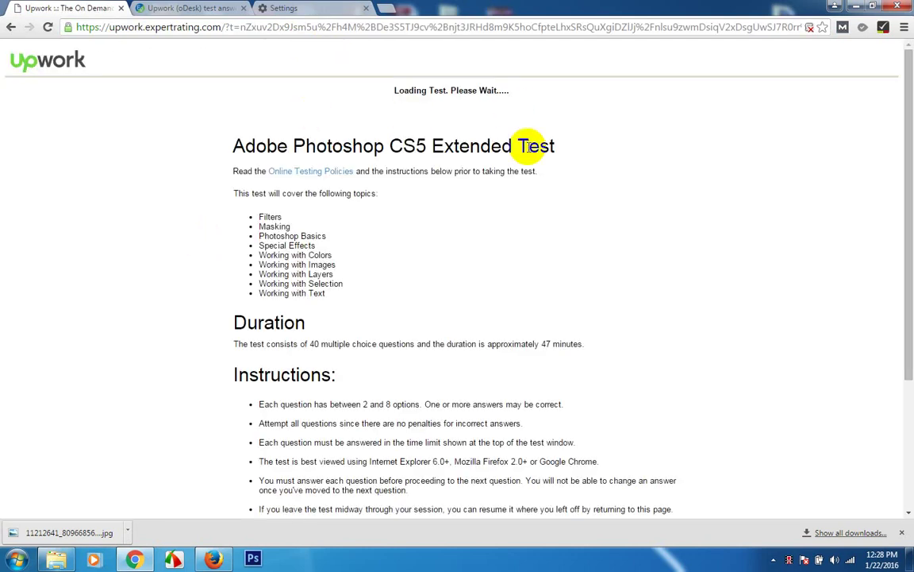
scroll(534, 167, down, 2)
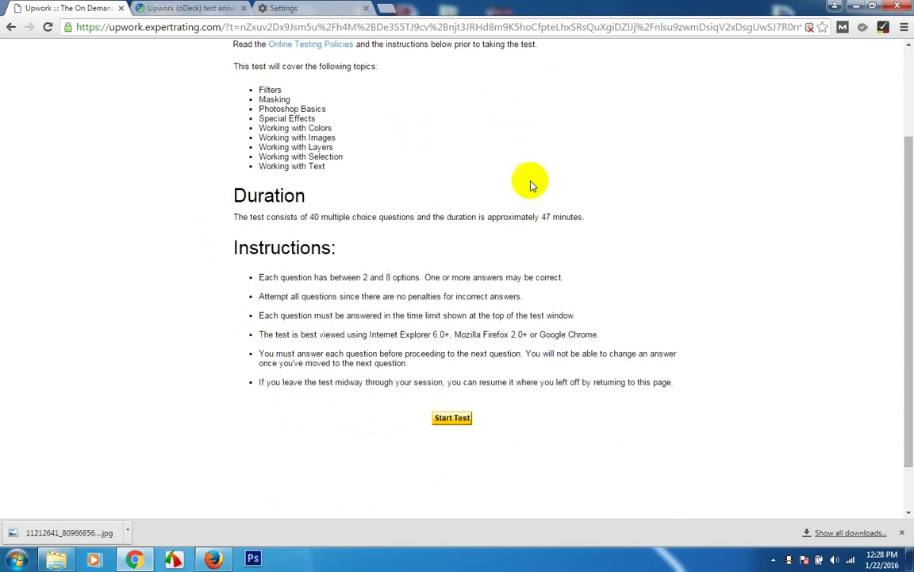
click(453, 419)
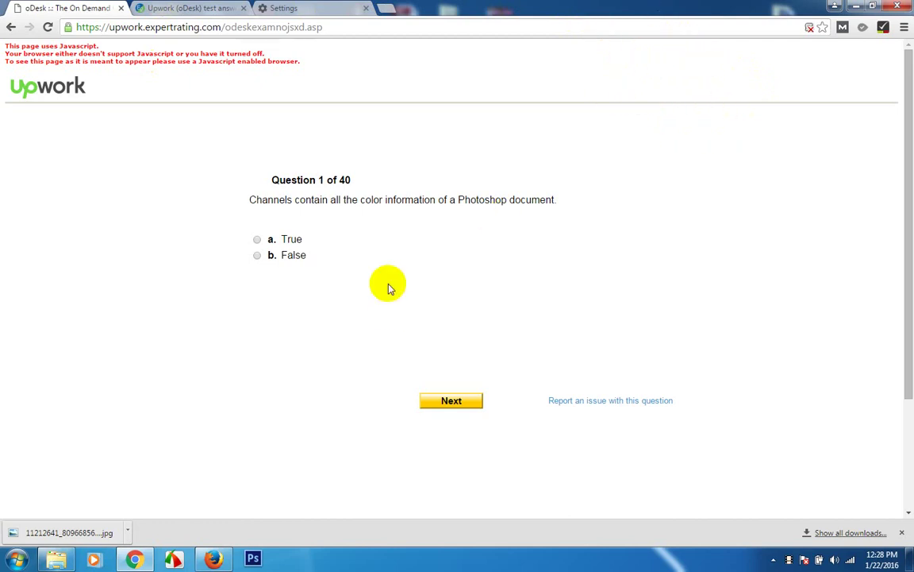
Step: Look up question 1 on the answers page, answer it True, and go to question 2
drag(572, 204, 248, 207)
key(ctrl+c)
click(184, 8)
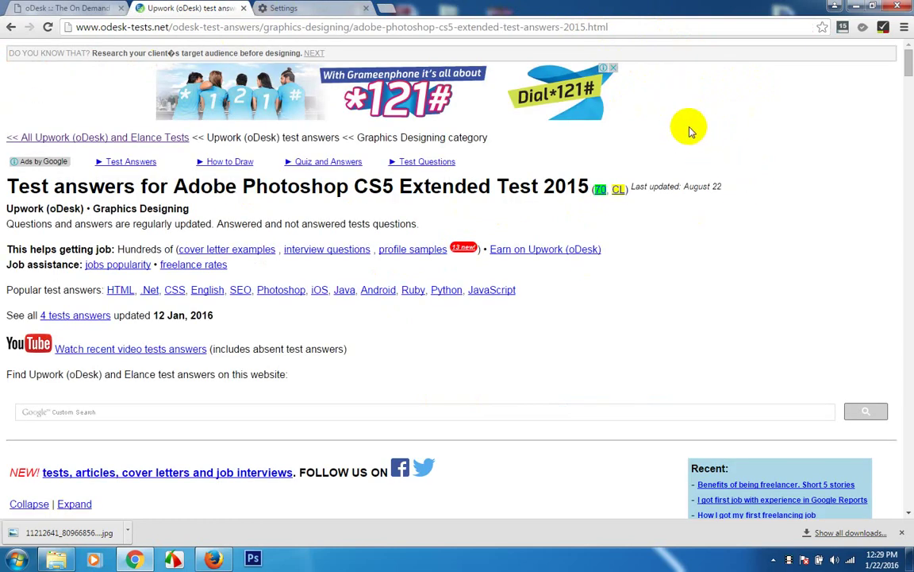
key(ctrl+f)
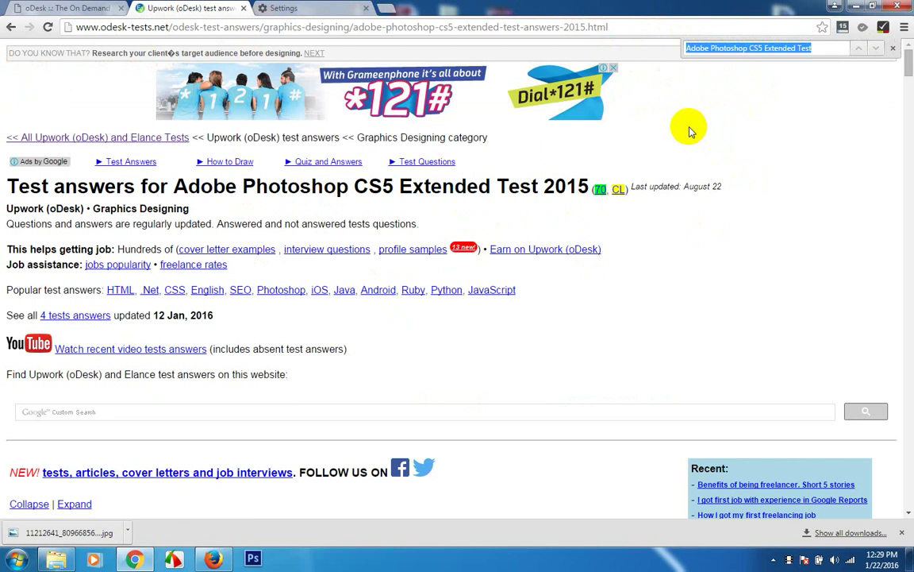
key(ctrl+v)
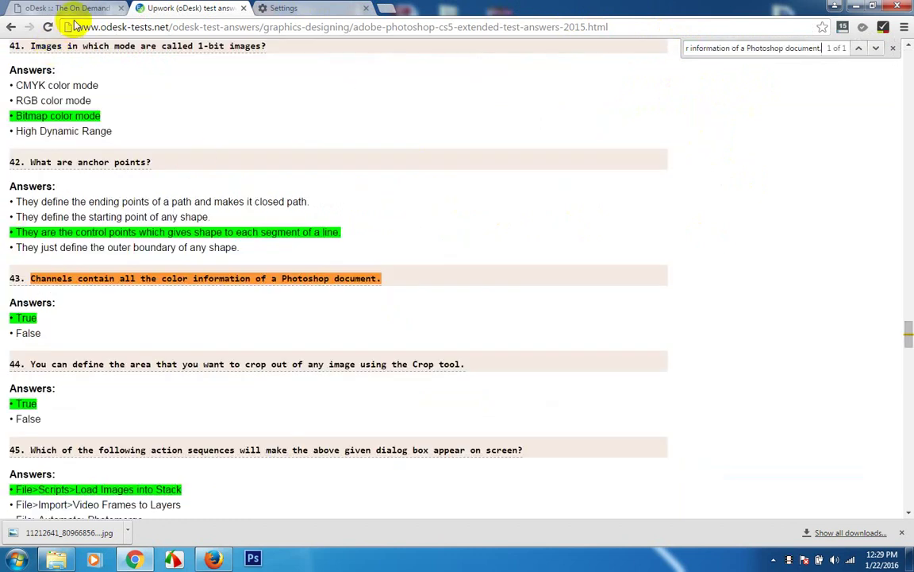
click(68, 9)
click(271, 239)
click(441, 405)
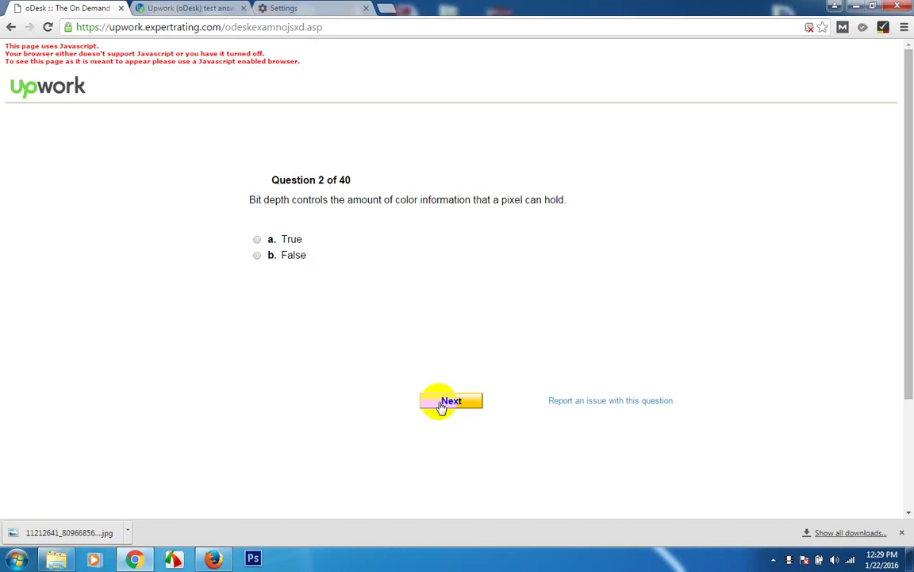
Step: Look up the bit depth question, answer it True, and copy question 3's vector-to-pixel text
click(464, 194)
drag(463, 194, 253, 200)
key(ctrl+c)
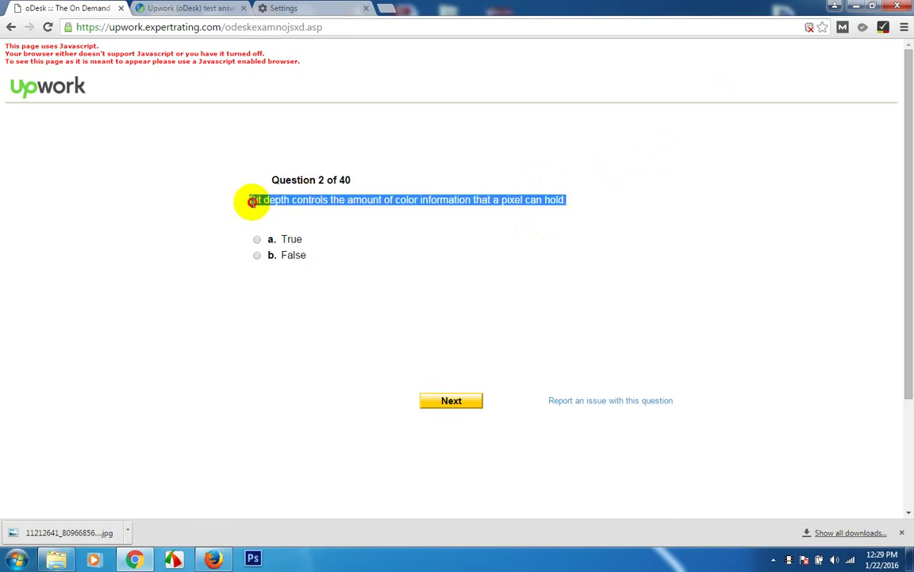
click(159, 7)
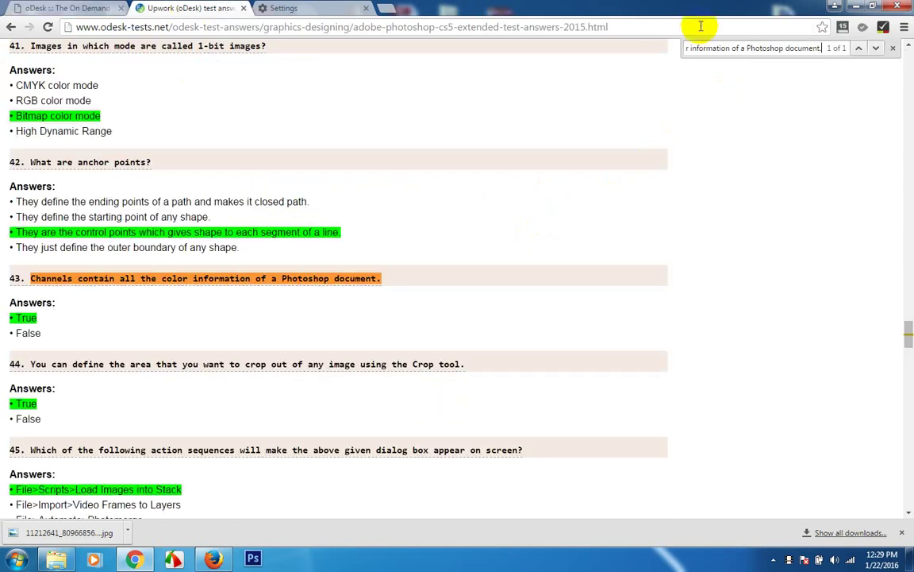
key(ctrl+f)
key(ctrl+v)
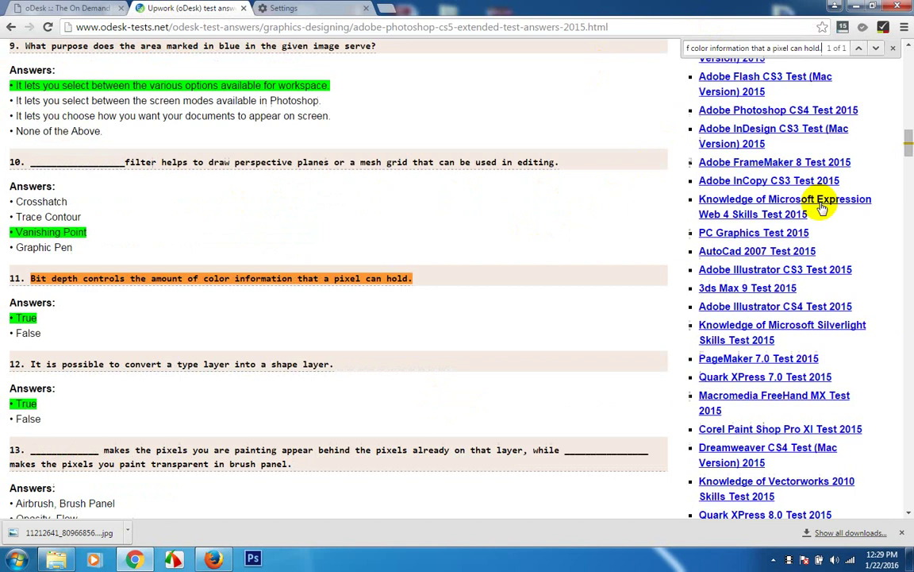
click(71, 8)
click(278, 241)
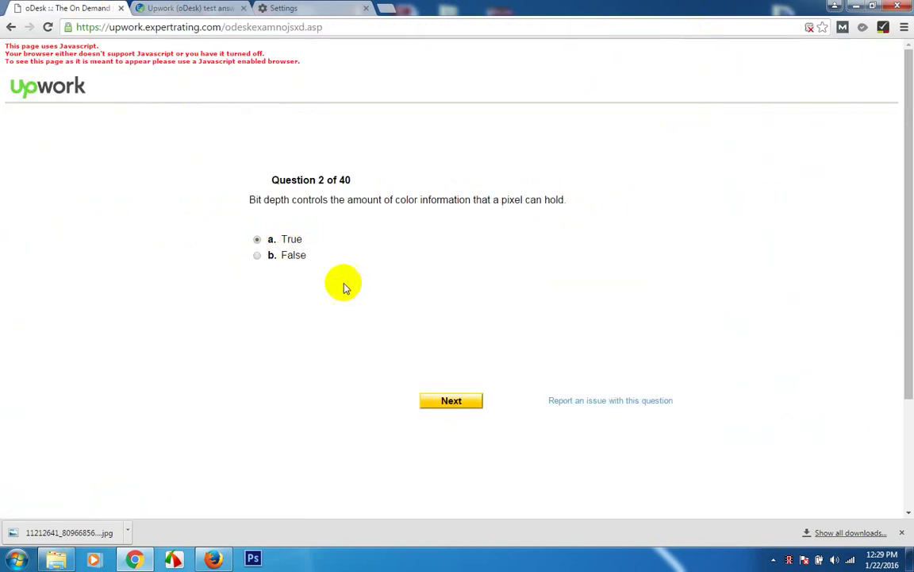
click(441, 402)
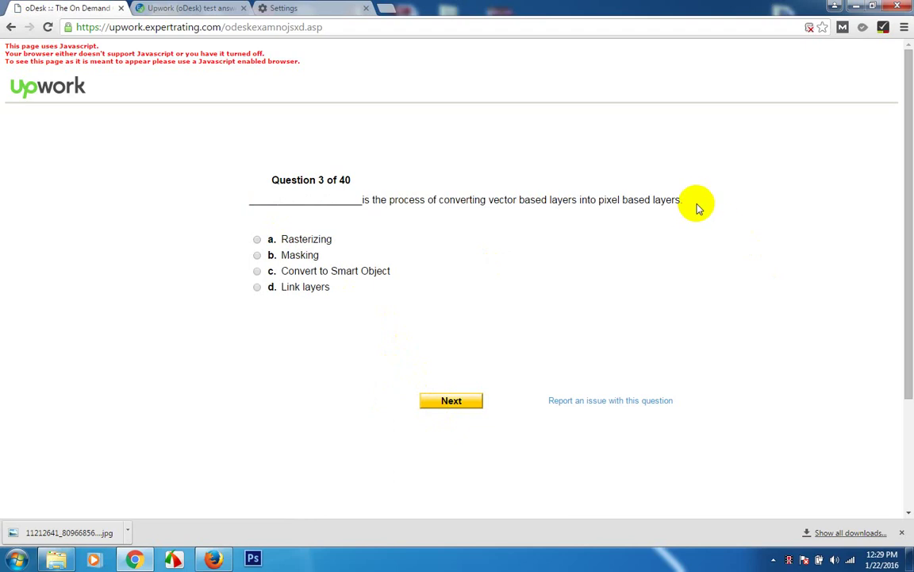
drag(687, 201, 363, 200)
key(ctrl+c)
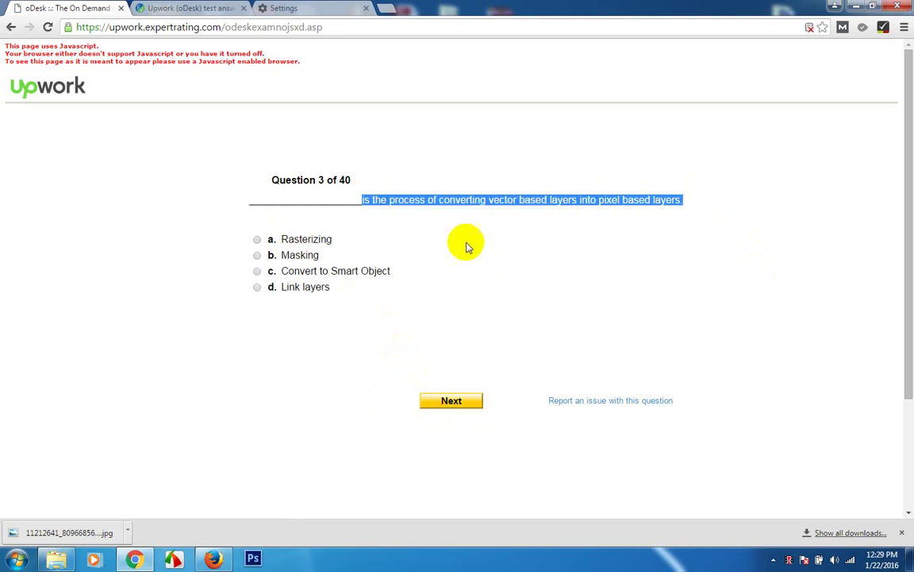
Step: Find the vector-to-pixel question in the answers and answer question 3 with Rasterizing
click(208, 10)
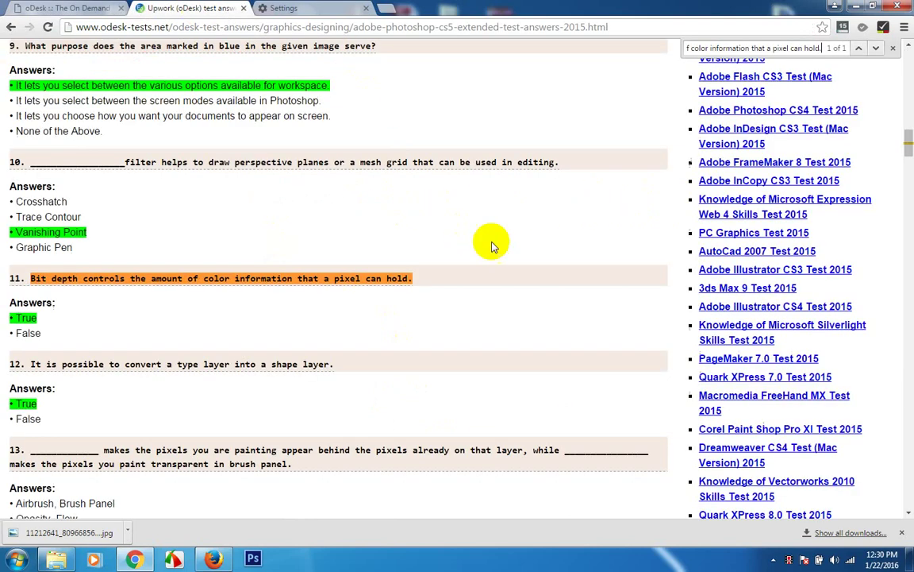
key(ctrl+f)
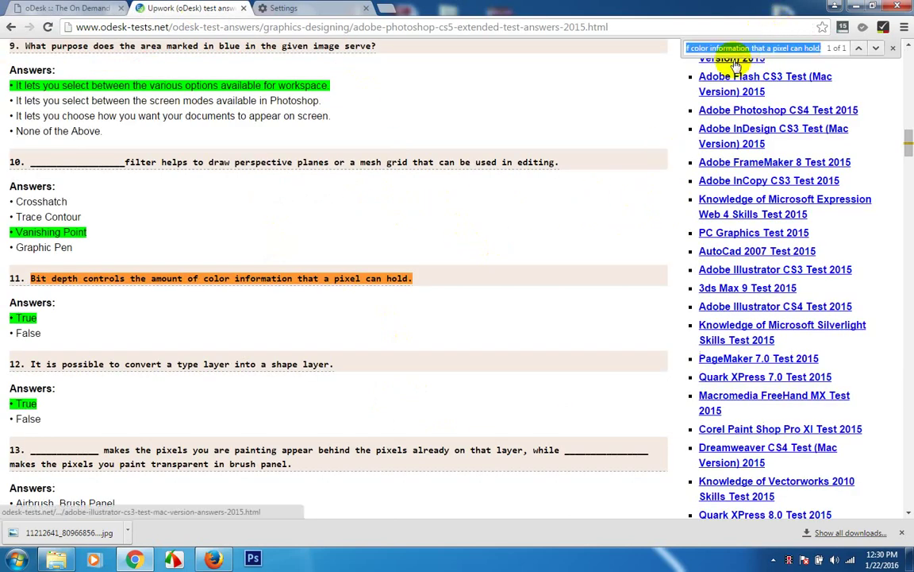
key(ctrl+v)
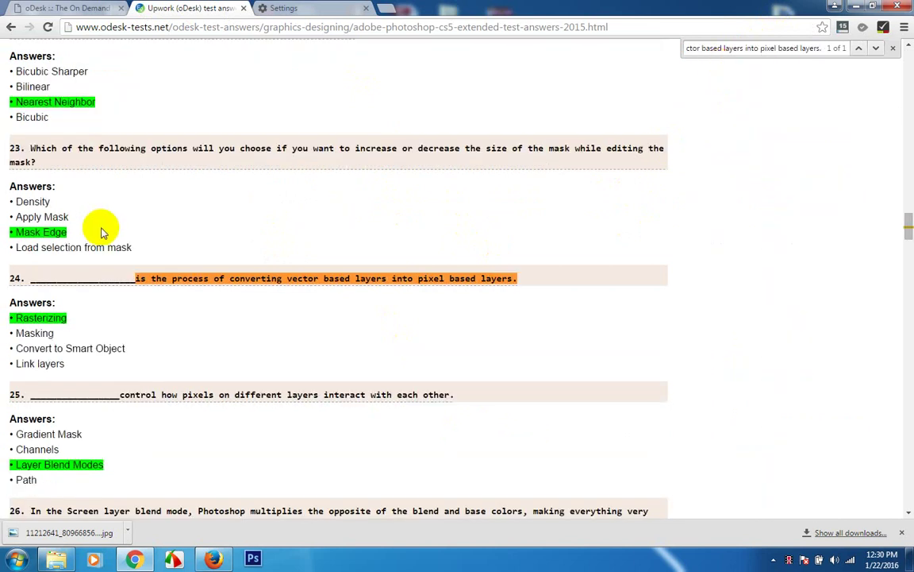
click(63, 9)
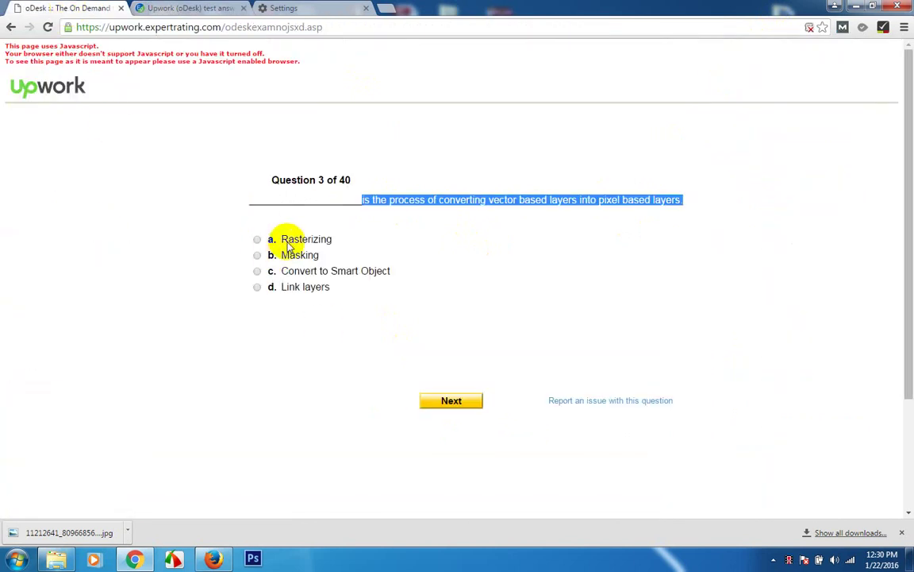
click(262, 239)
click(469, 403)
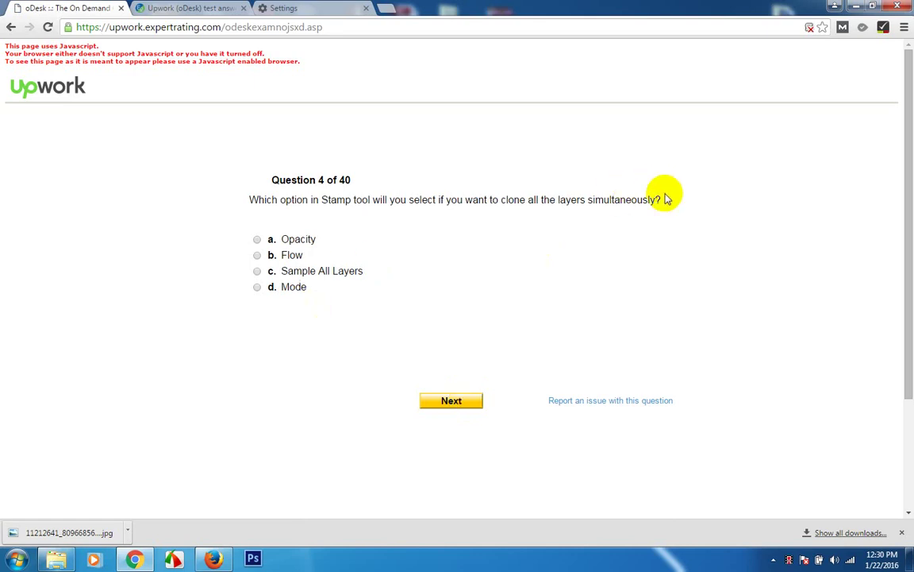
Step: Look up the Stamp tool question and answer question 4 with Sample All Layers
drag(661, 199, 252, 219)
key(ctrl+c)
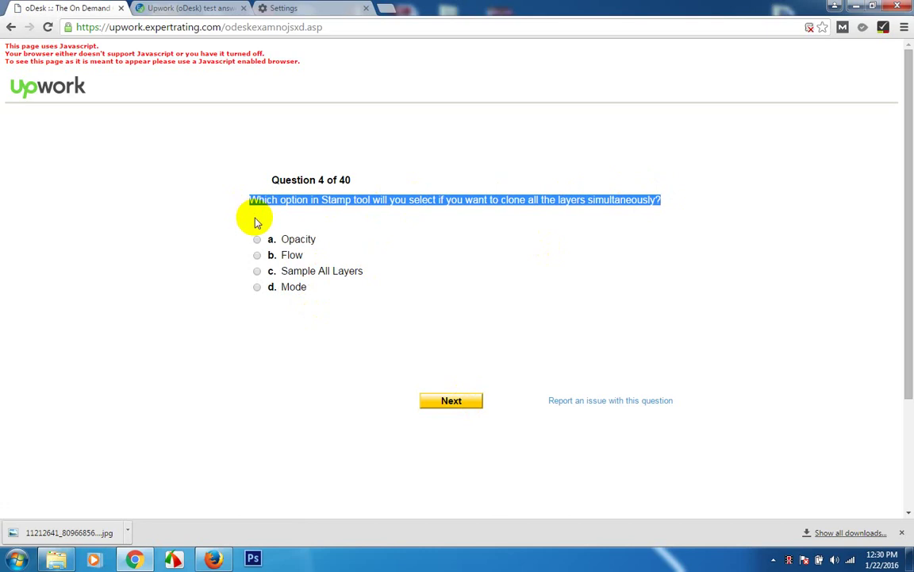
click(151, 8)
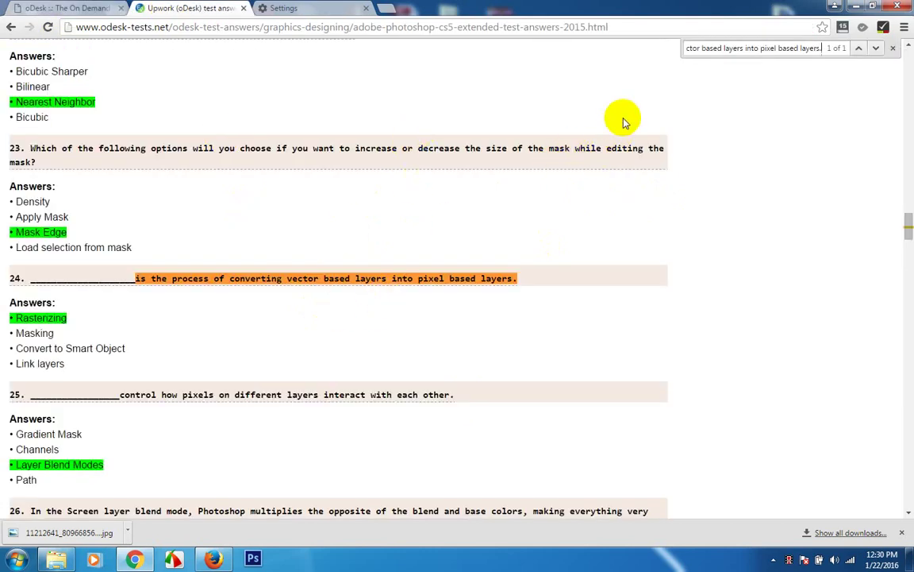
key(ctrl+f)
key(ctrl+v)
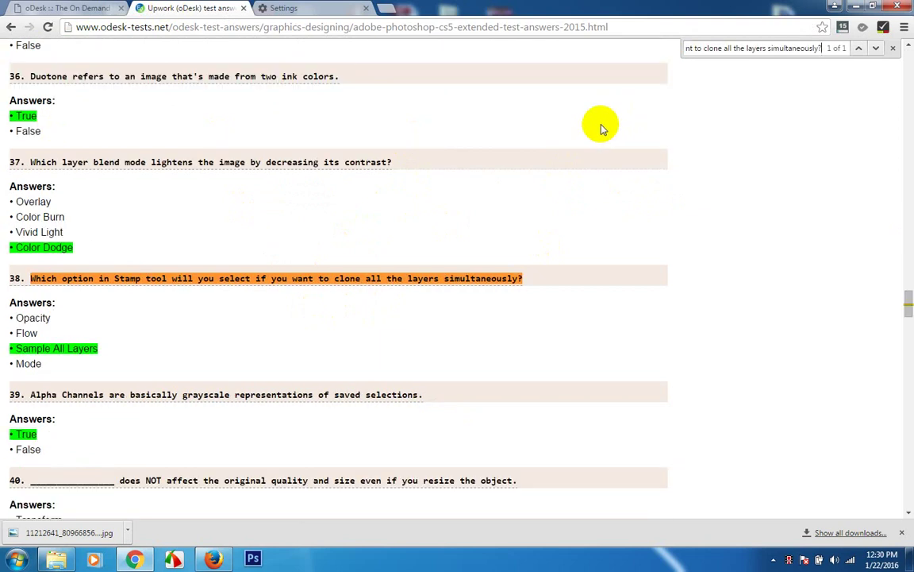
click(47, 7)
click(340, 276)
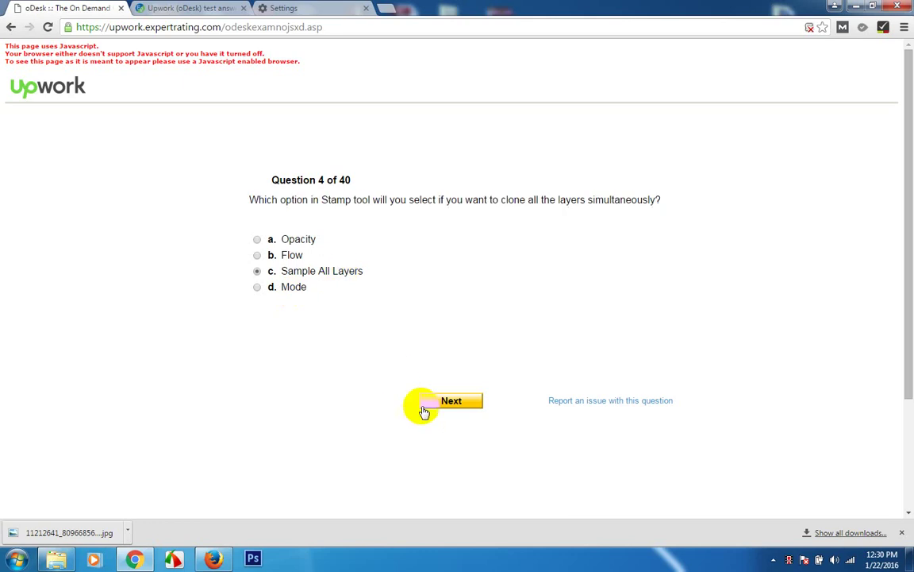
click(436, 405)
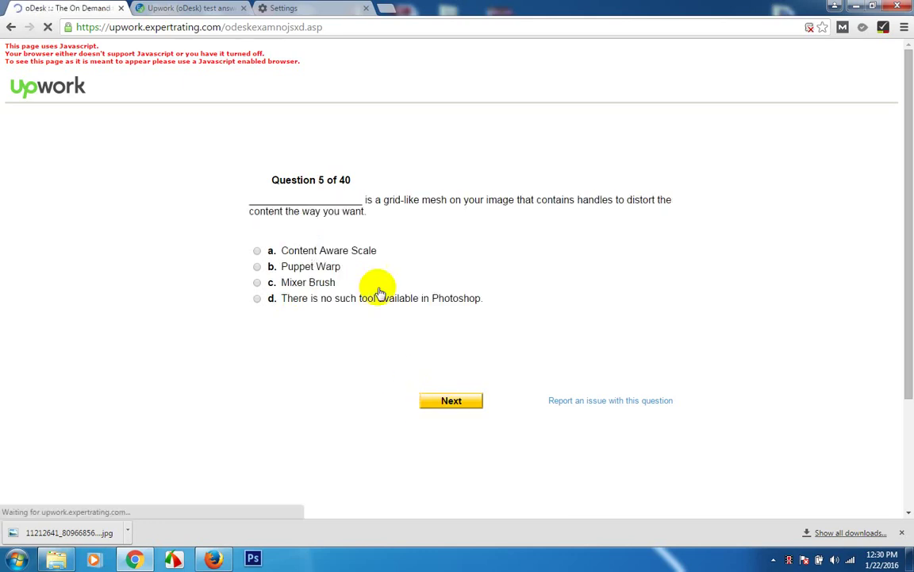
Step: Look up the grid-like mesh question and answer question 5 with Puppet Warp
click(354, 205)
drag(355, 205, 364, 195)
key(ctrl+c)
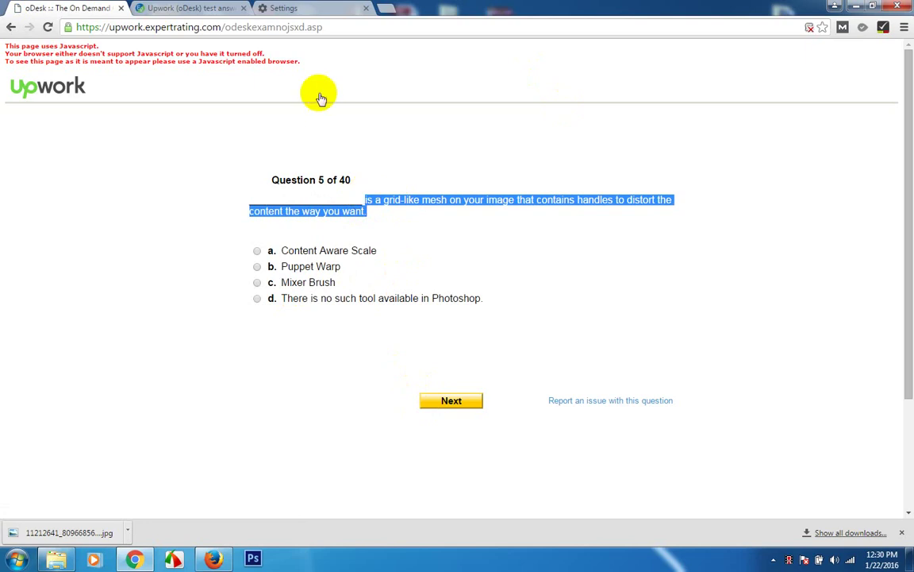
click(209, 9)
key(ctrl+f)
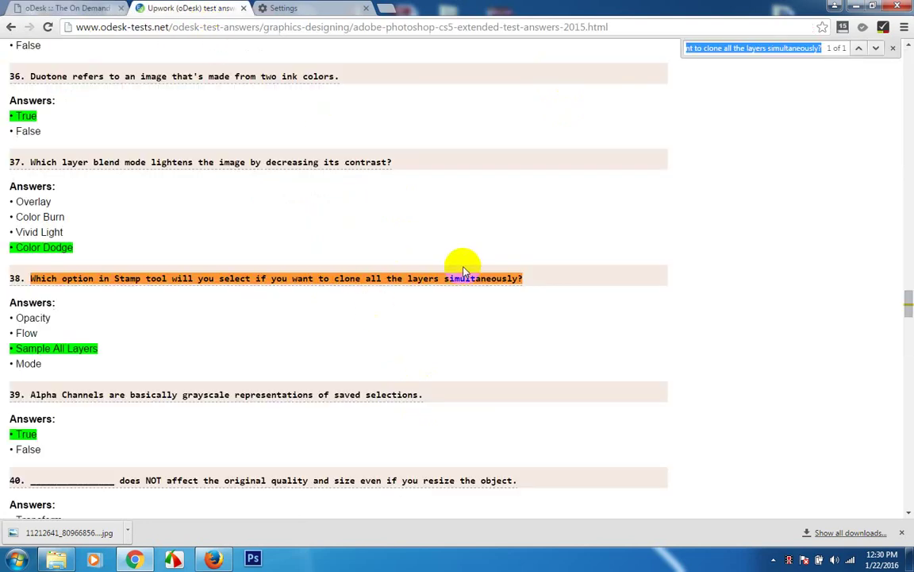
key(ctrl+v)
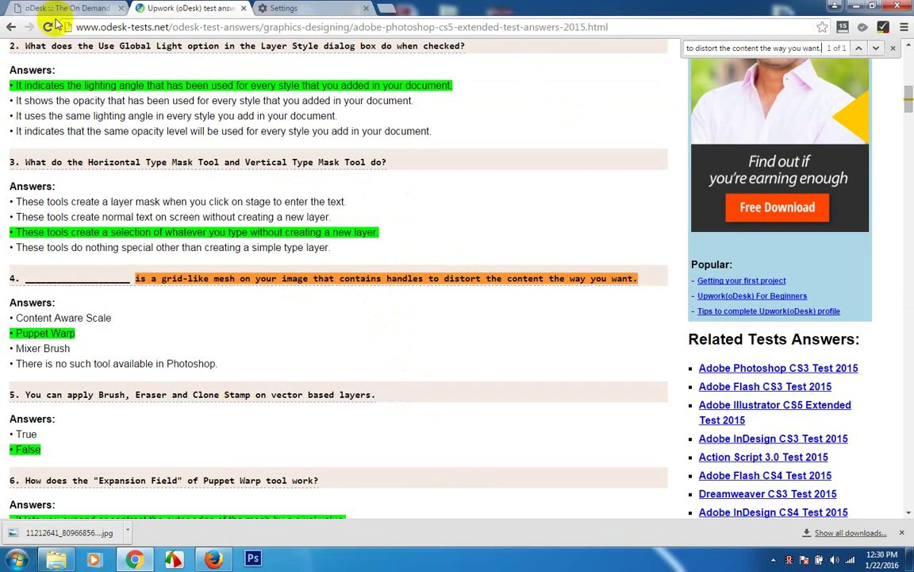
click(68, 7)
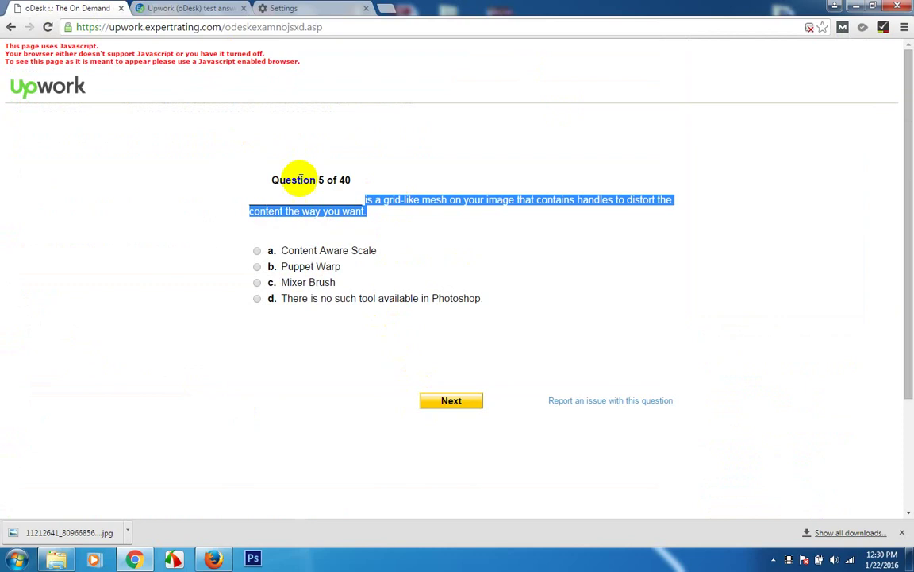
click(300, 264)
click(429, 402)
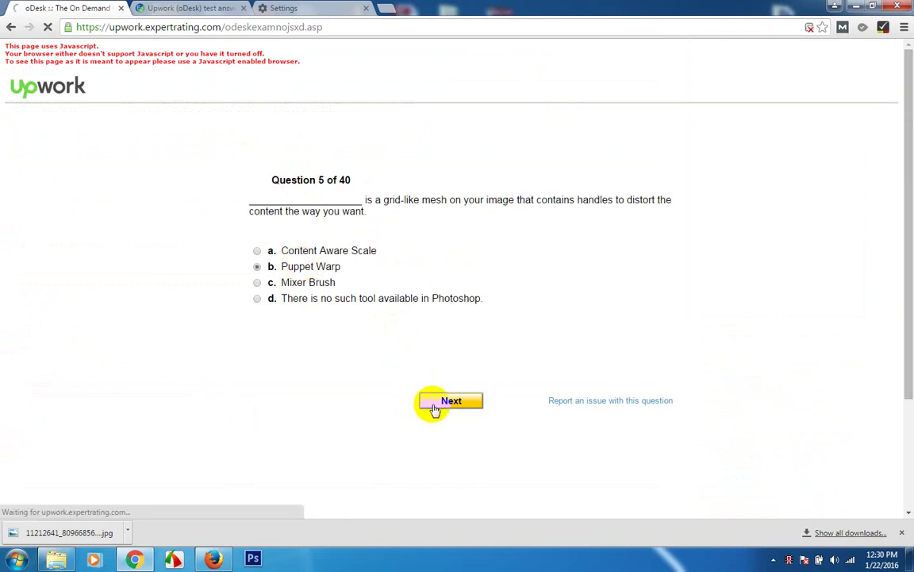
Step: Look up question 6 in the answers and answer it with Channel Options
drag(635, 201, 349, 199)
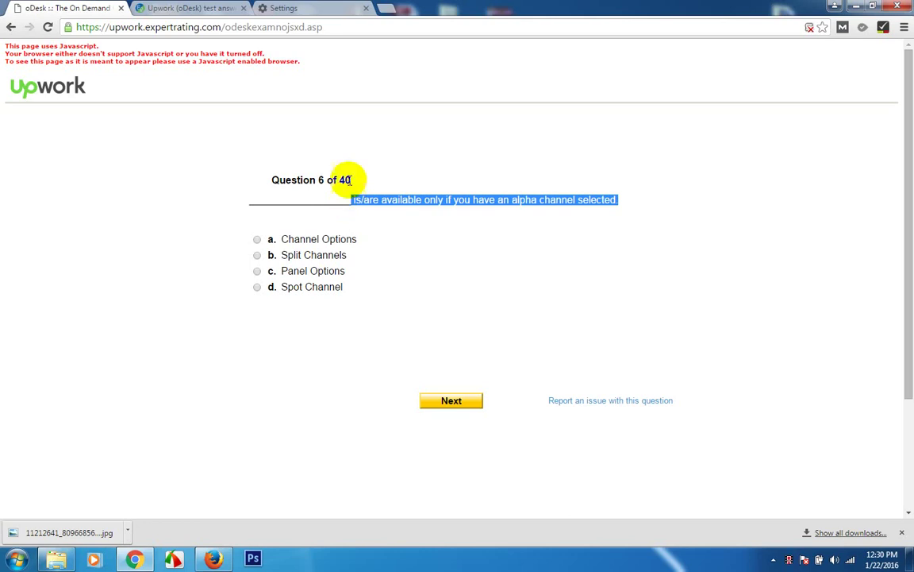
click(177, 14)
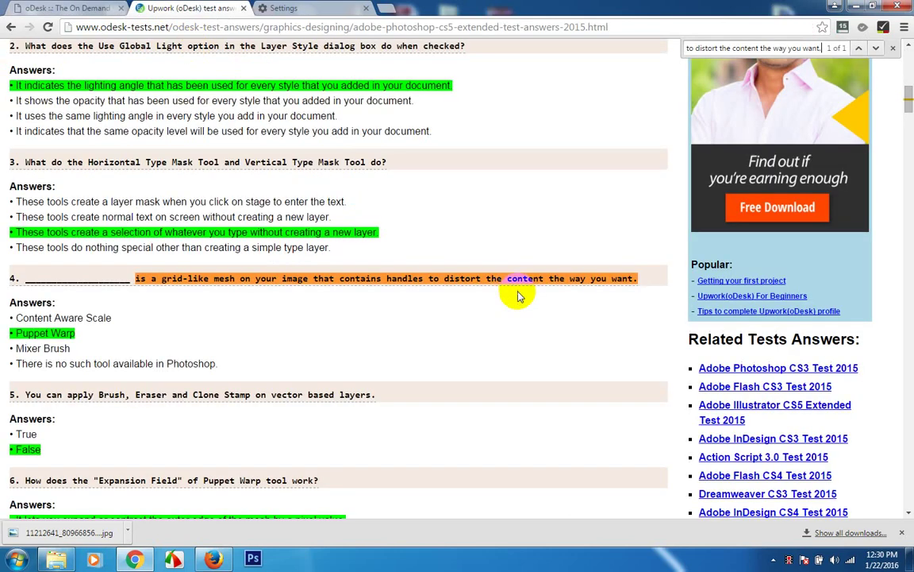
key(ctrl+f)
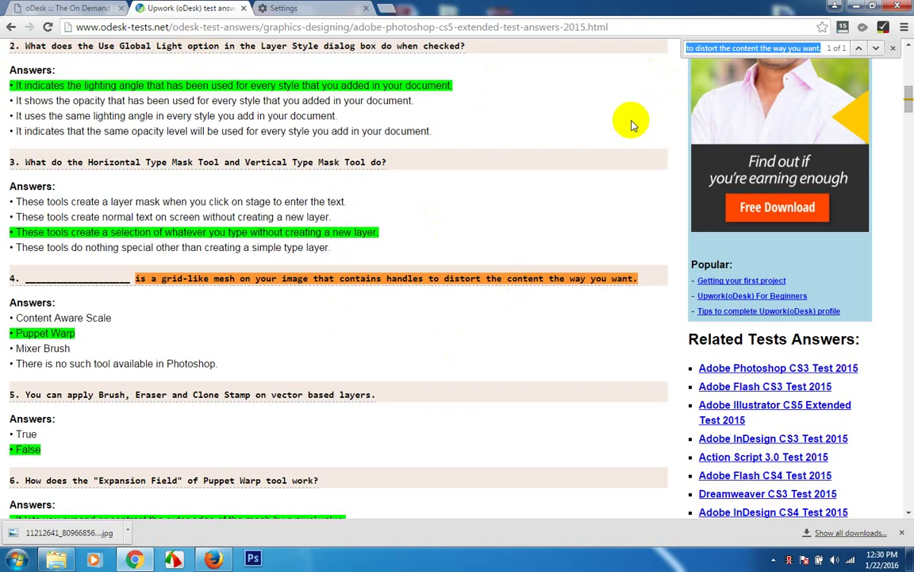
text(is/are available only if you have an alpha channel selected.)
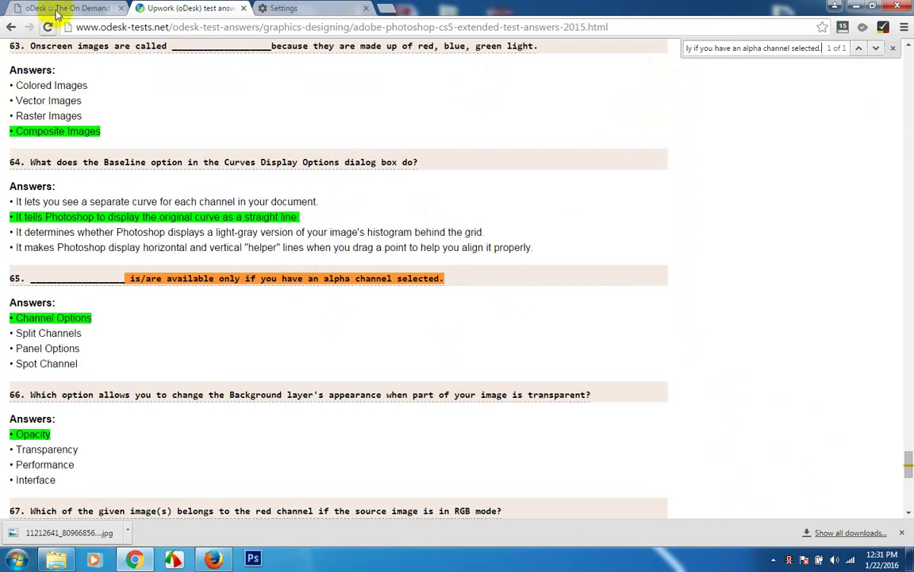
click(57, 9)
click(309, 243)
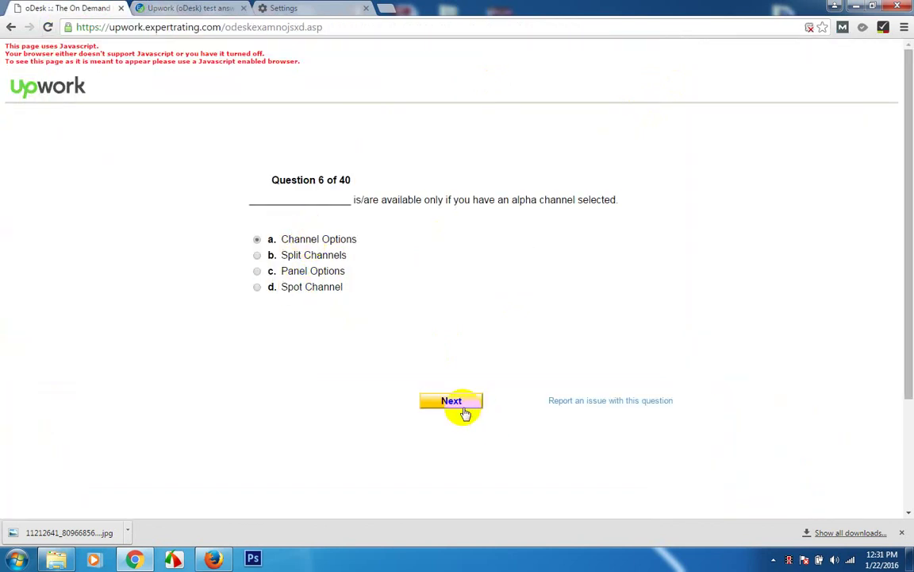
click(456, 402)
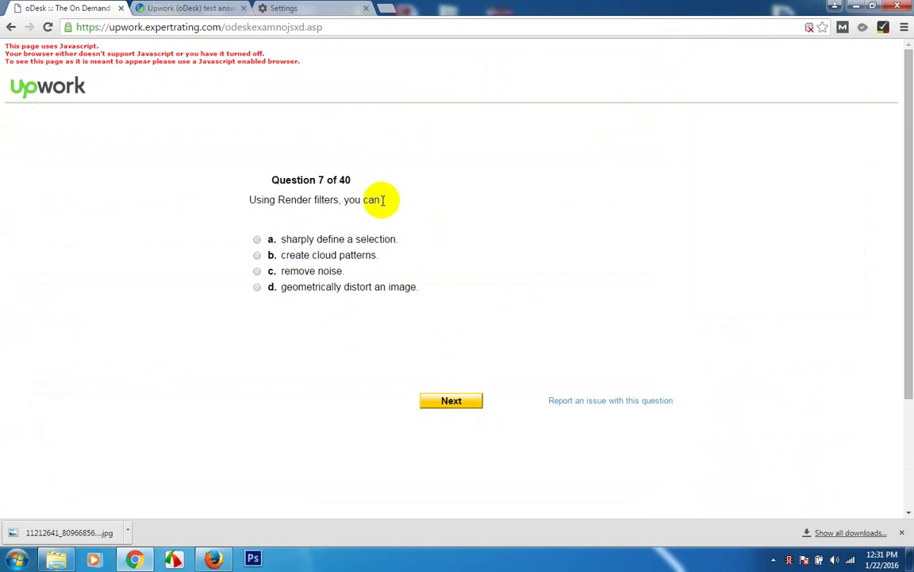
Step: Look up the Render filters question 7 and answer it with create cloud patterns
drag(390, 207, 249, 208)
key(ctrl+c)
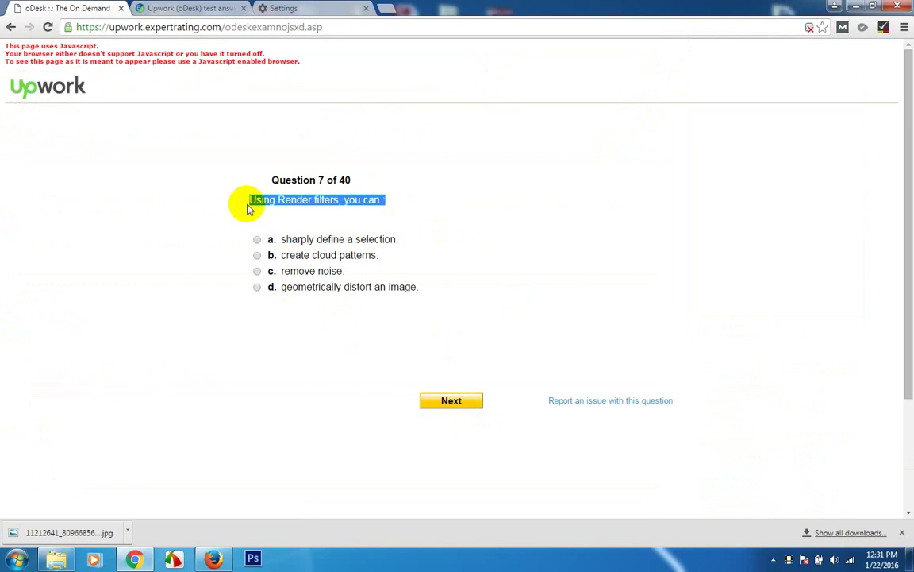
click(198, 10)
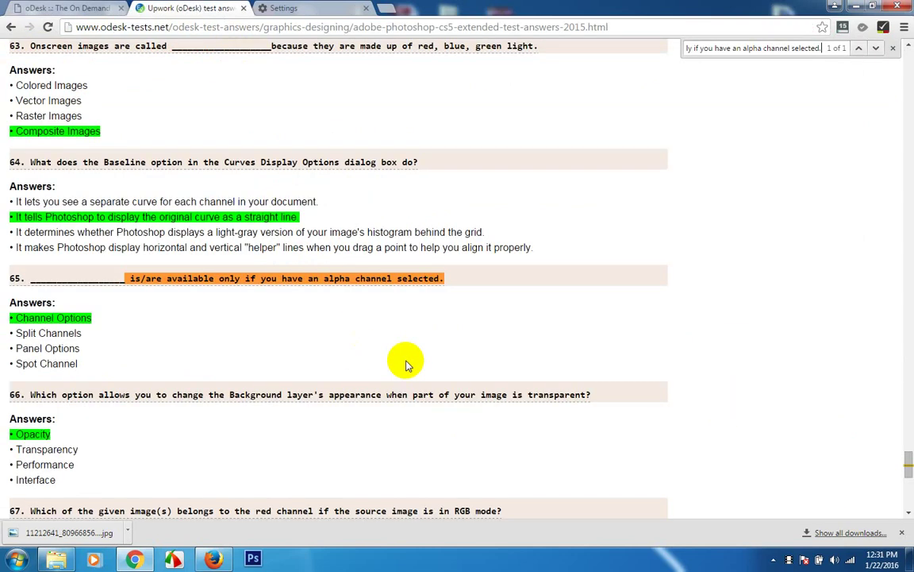
key(ctrl+f)
key(ctrl+v)
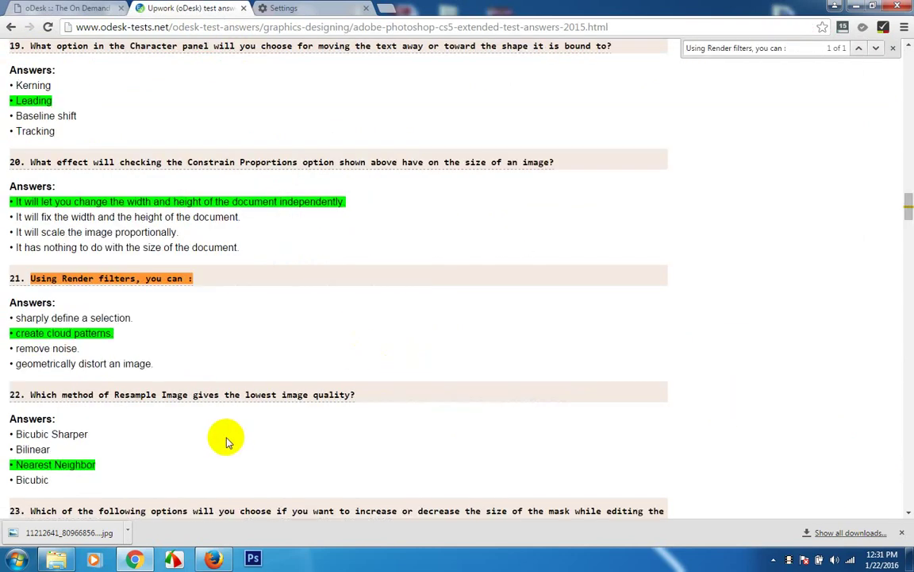
click(56, 11)
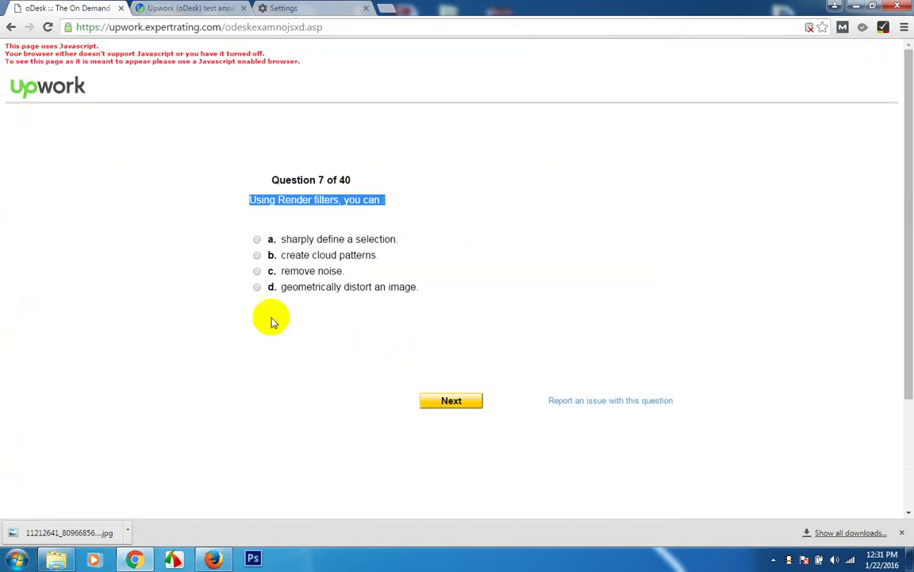
click(296, 255)
click(445, 403)
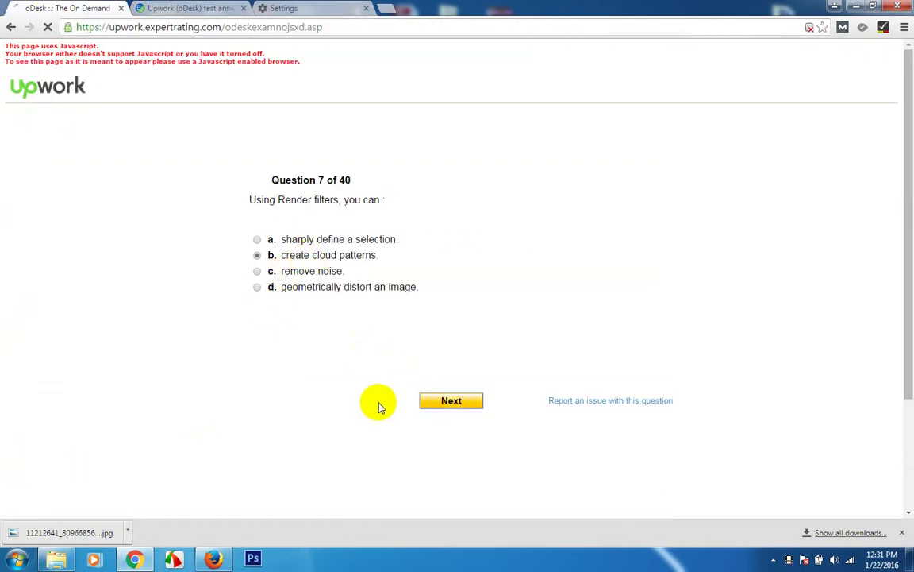
Step: Look up the Duotone question 8 in the answers and answer it True
drag(518, 200, 247, 208)
key(ctrl+c)
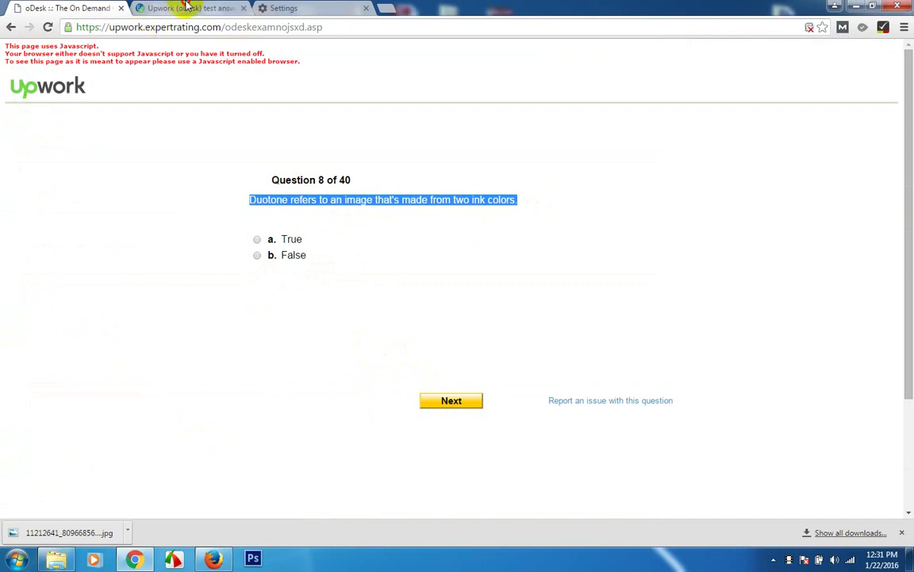
click(165, 8)
key(ctrl+f)
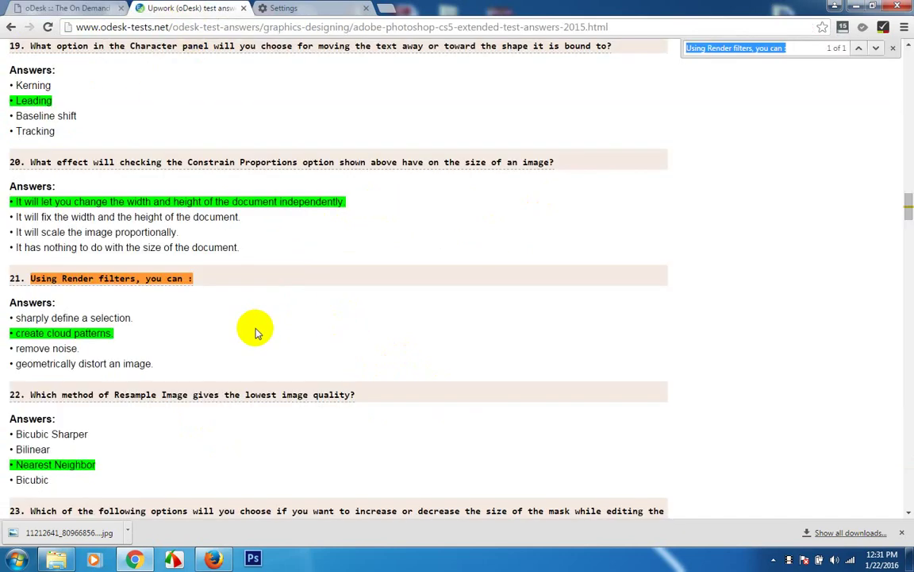
key(ctrl+v)
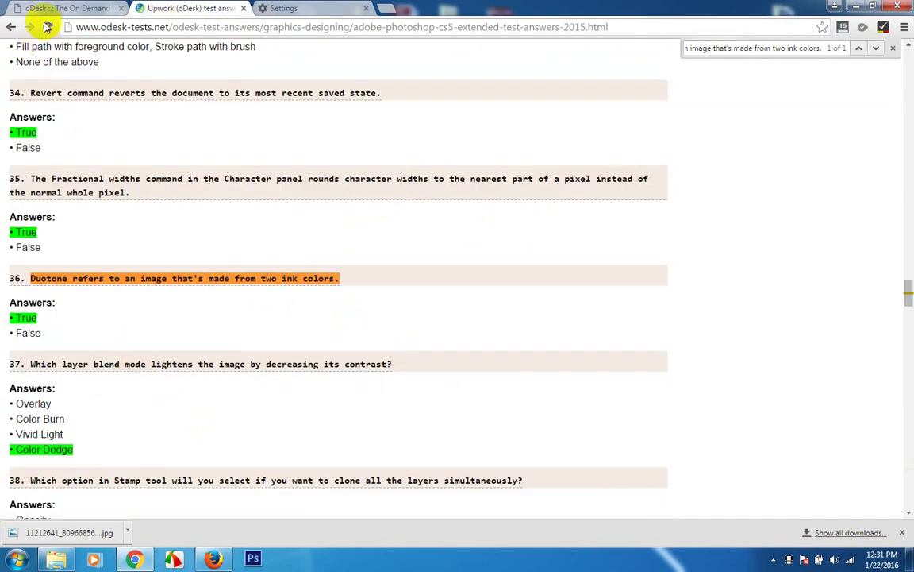
click(48, 9)
click(292, 241)
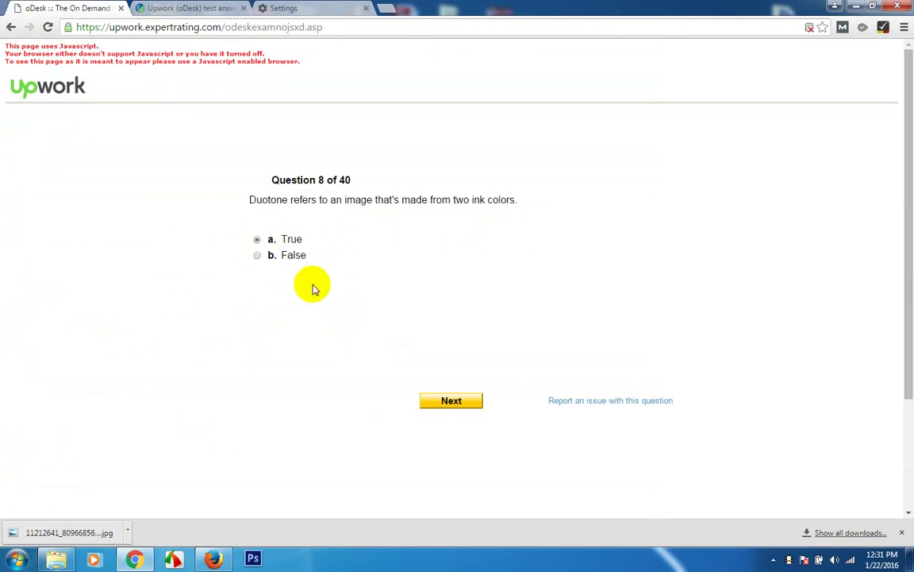
click(451, 401)
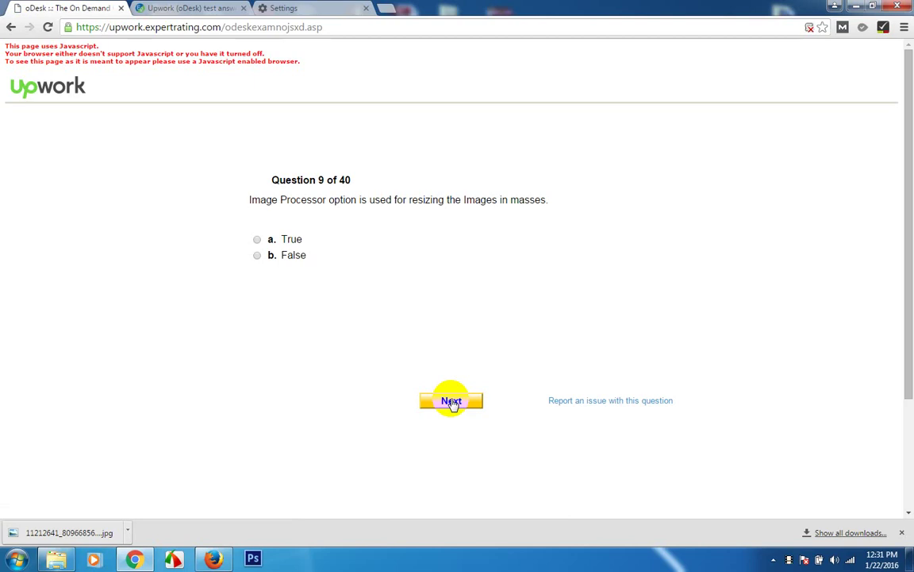
Step: Look up the Image Processor question 9 and answer it True
drag(553, 200, 246, 200)
key(ctrl+c)
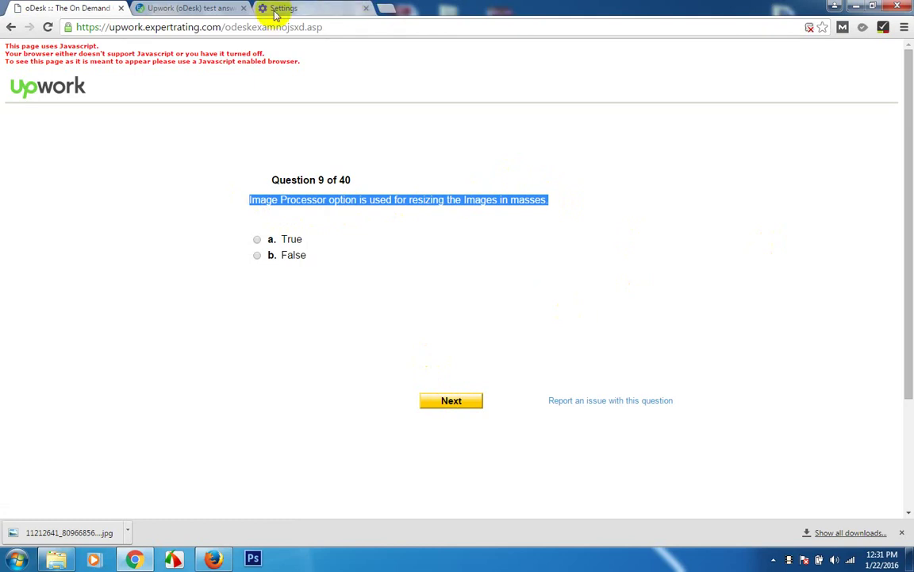
click(213, 8)
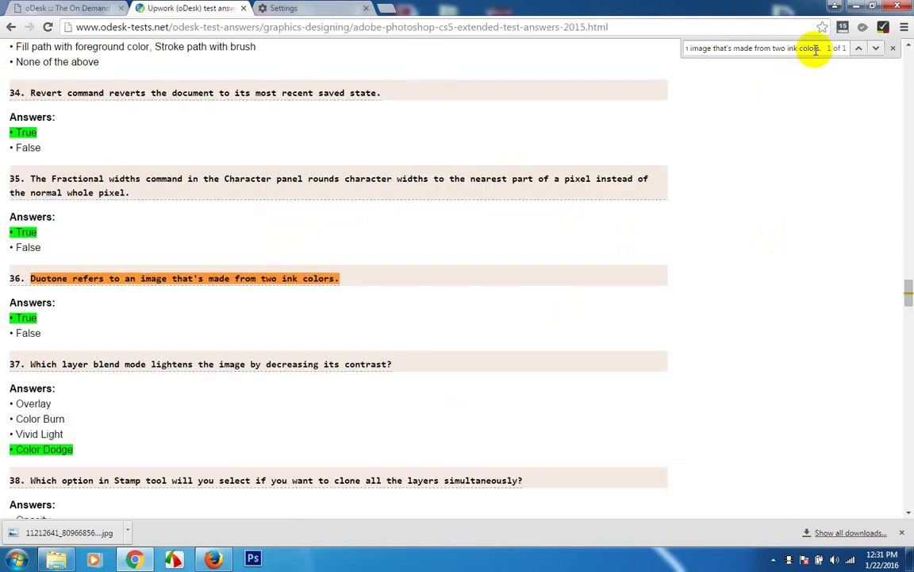
triple_click(815, 50)
key(ctrl+v)
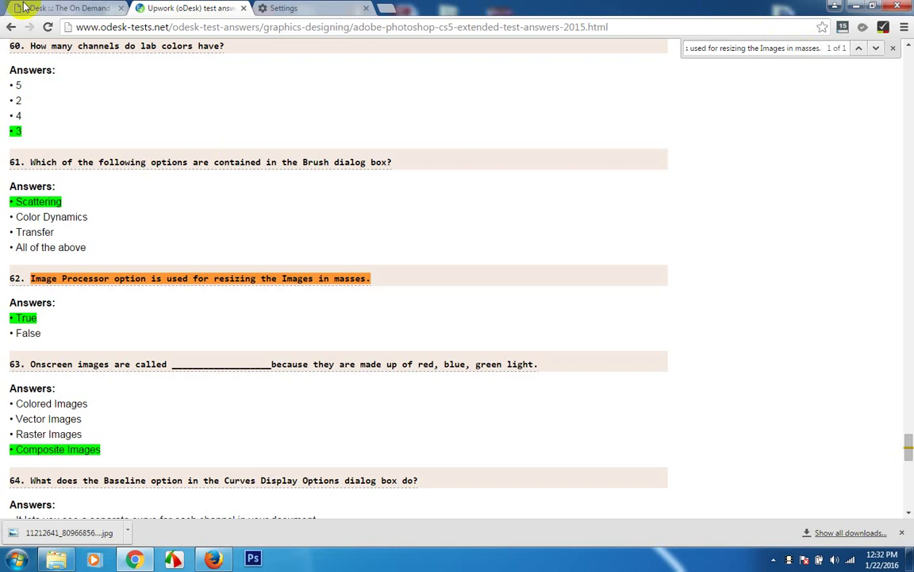
click(48, 9)
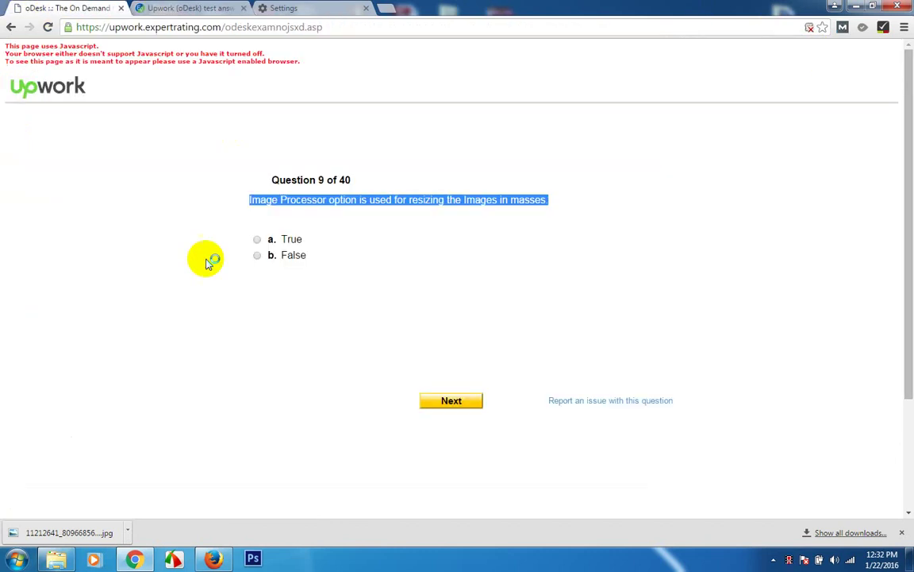
click(291, 239)
Step: Look up the Crop tool question on the answers page and answer it True
click(428, 401)
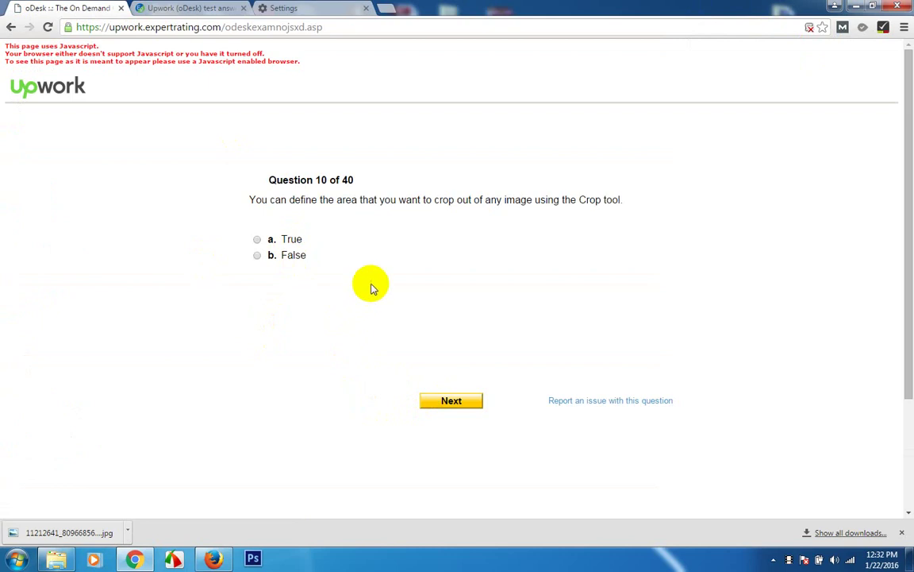
drag(623, 202, 250, 199)
key(ctrl+c)
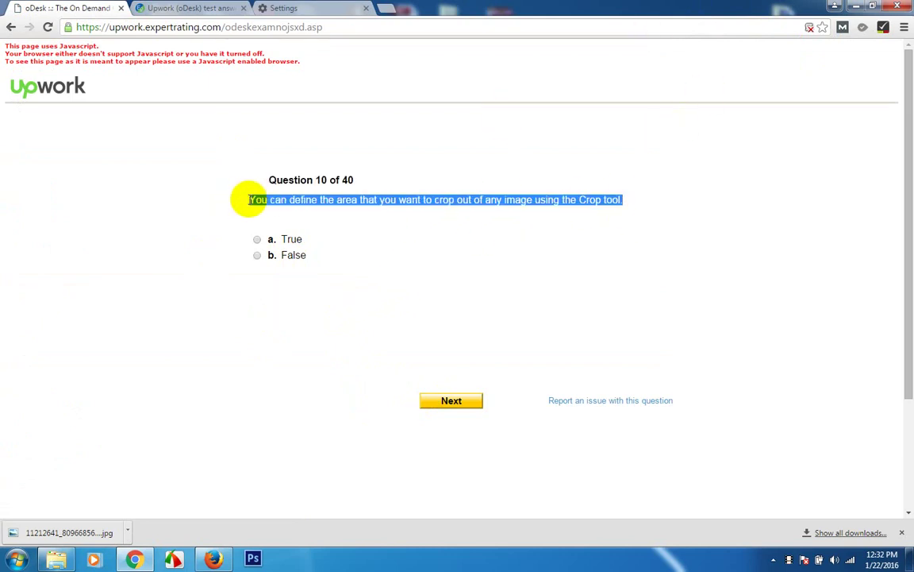
click(188, 8)
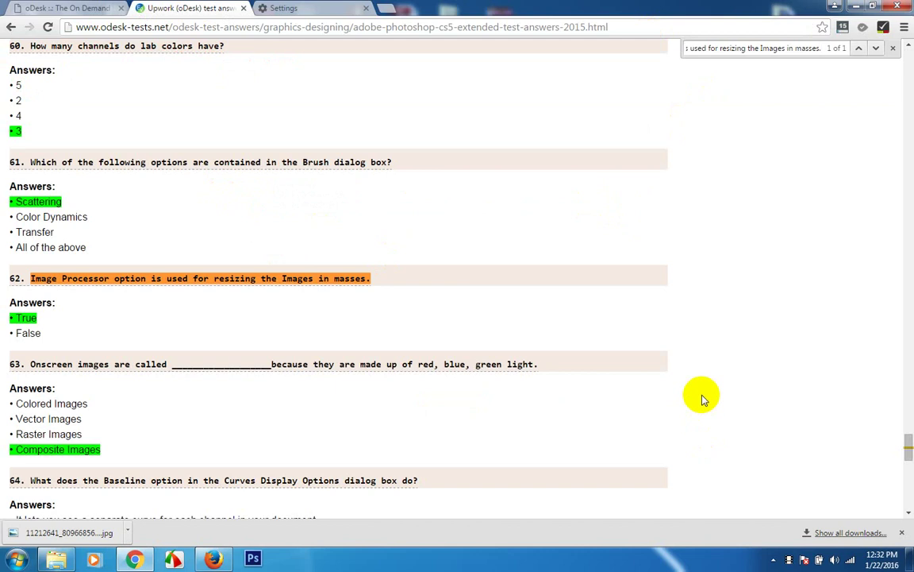
key(ctrl+f)
key(ctrl+v)
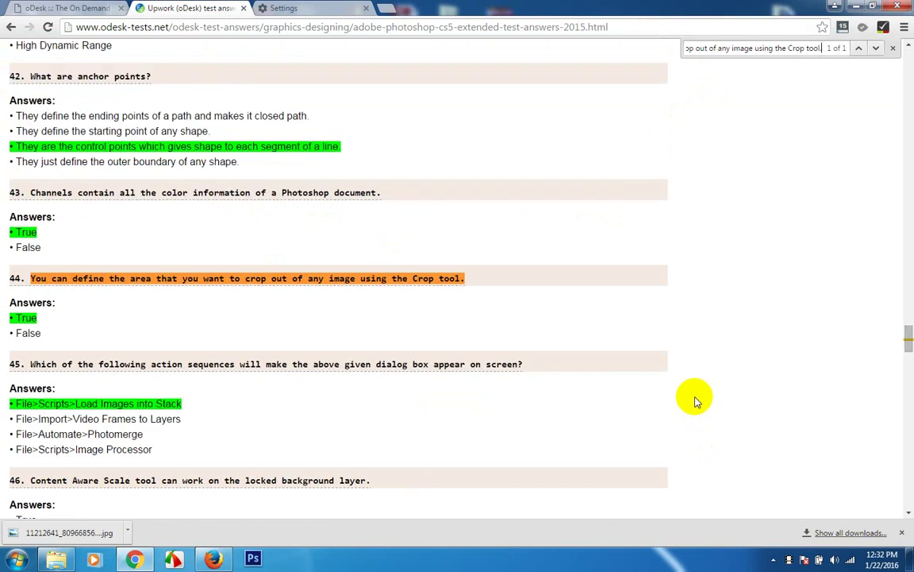
click(75, 8)
click(300, 245)
click(450, 402)
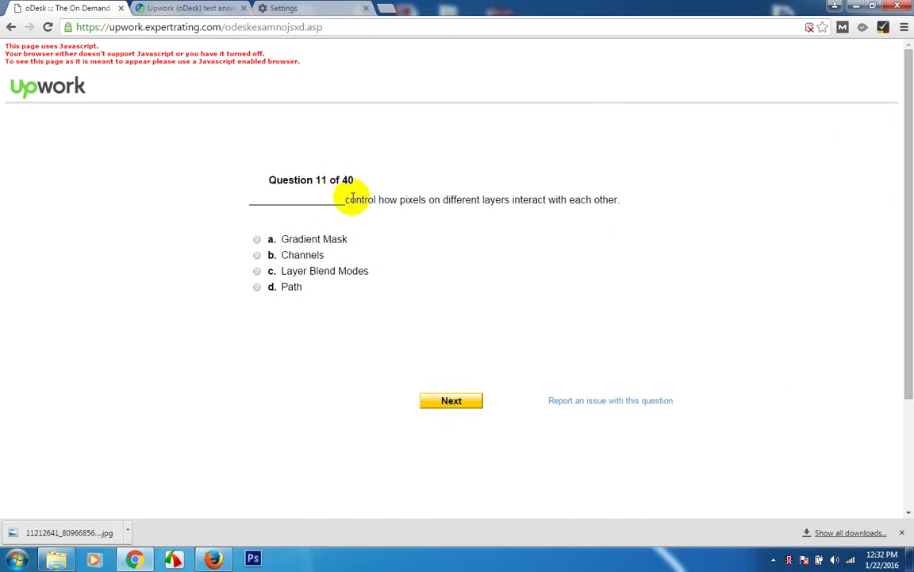
Step: Search the layer-interaction question on the answers page and answer Layer Blend Modes
drag(347, 198, 633, 208)
key(ctrl+c)
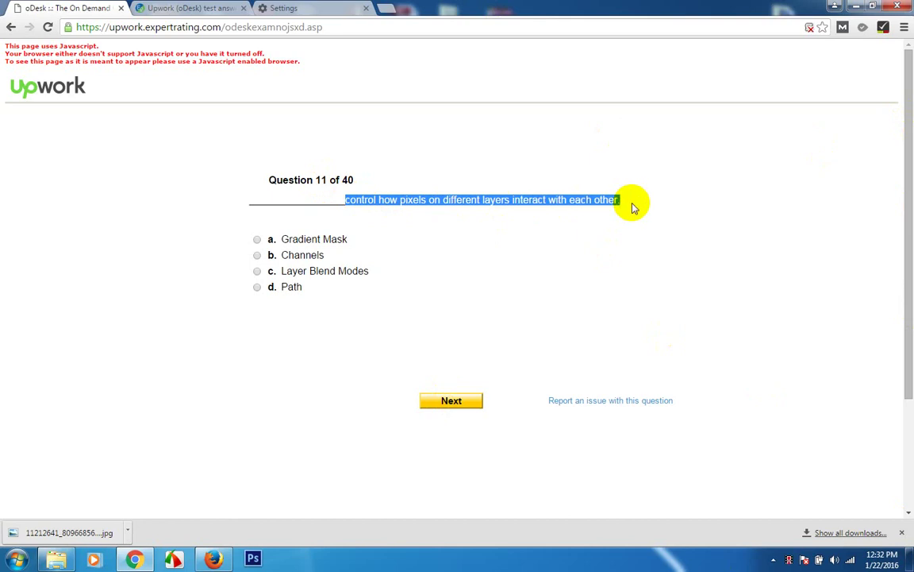
click(203, 7)
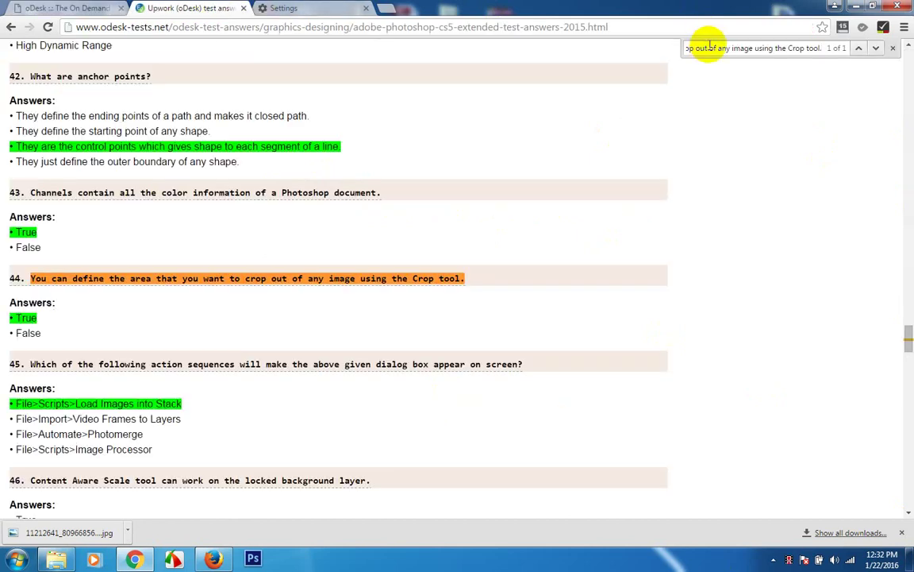
drag(821, 46, 611, 76)
key(BackSpace)
key(ctrl+v)
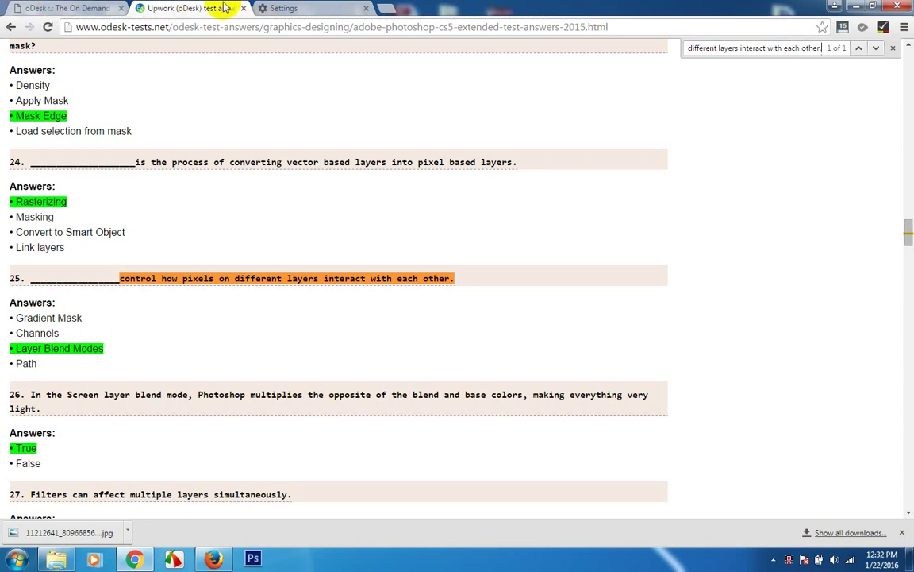
click(51, 7)
click(258, 271)
click(453, 402)
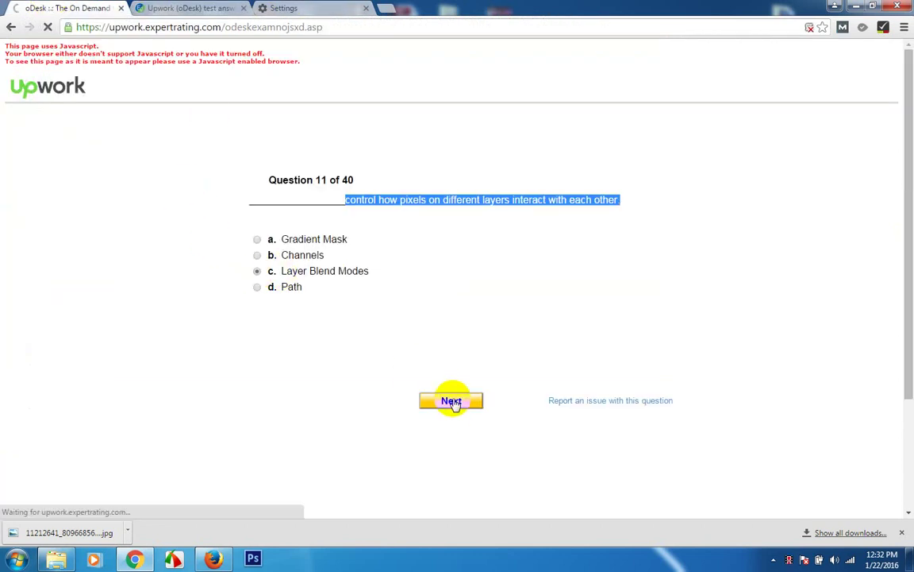
Step: Search the perspective-planes question on the answers page, answer Vanishing Point, and advance
drag(350, 199, 405, 233)
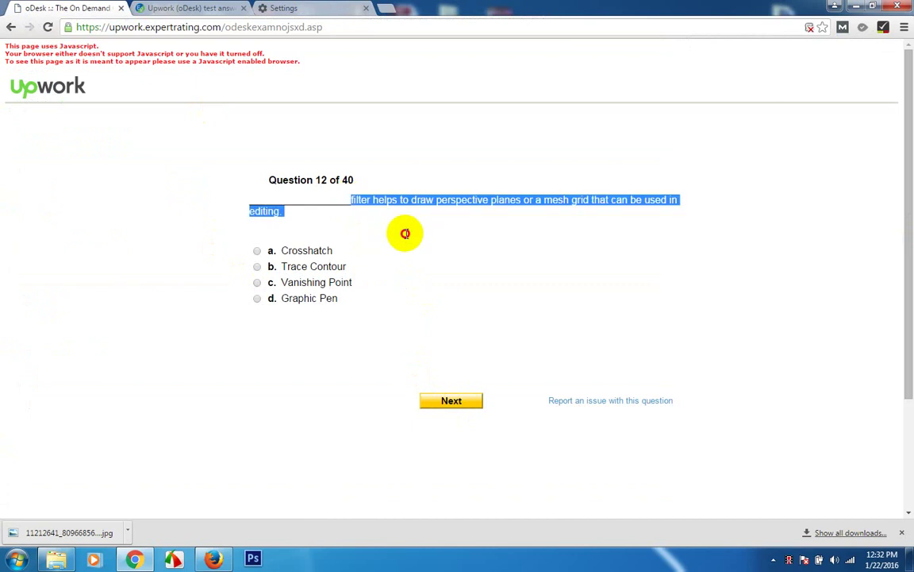
click(225, 8)
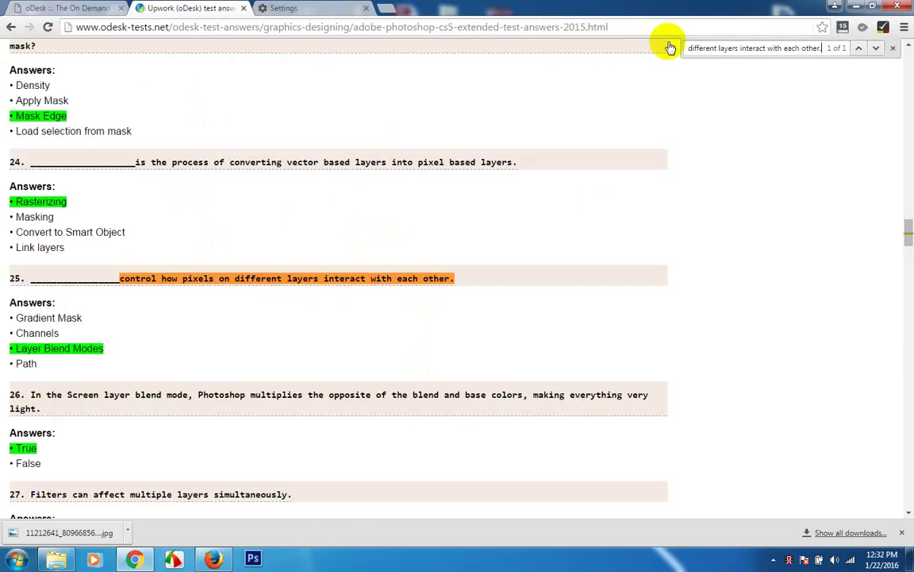
click(711, 47)
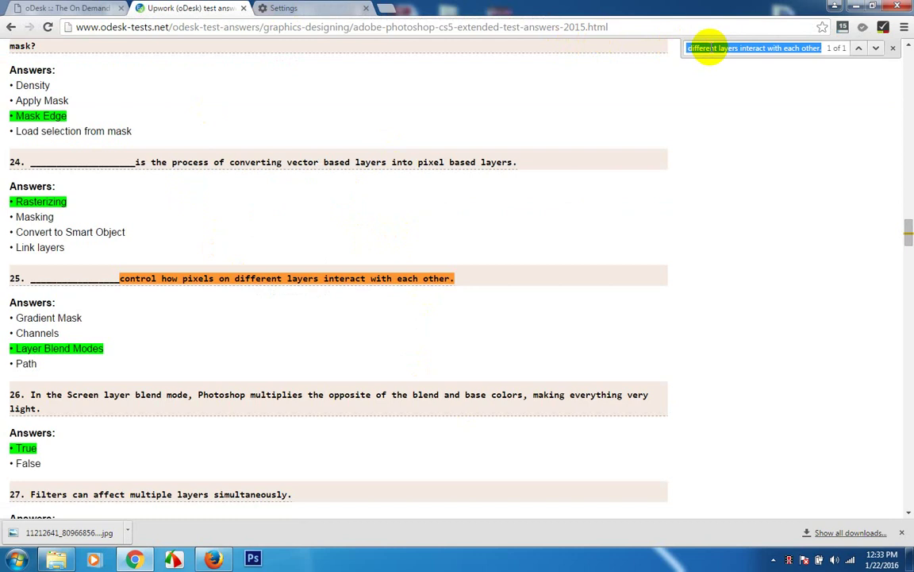
key(ctrl+v)
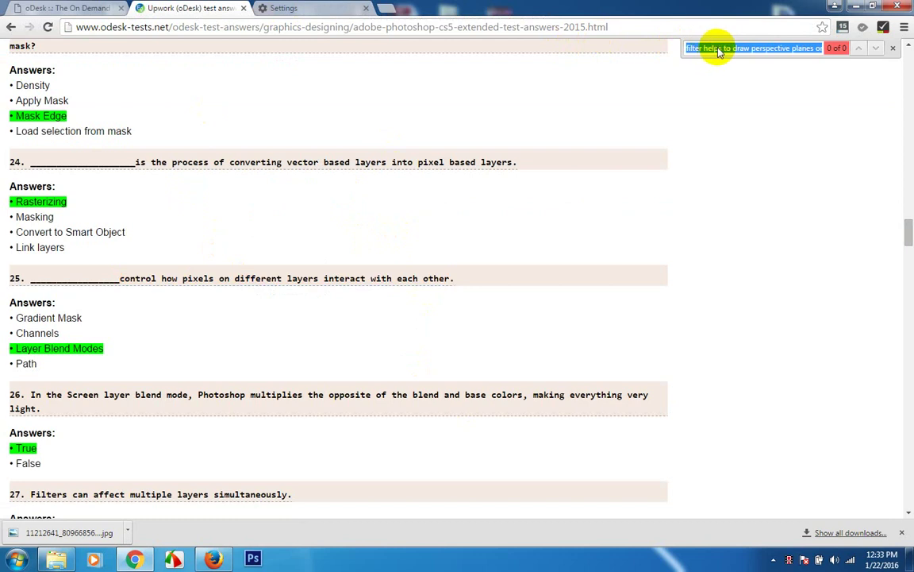
click(724, 46)
key(ctrl+a)
key(ctrl+x)
key(ctrl+z)
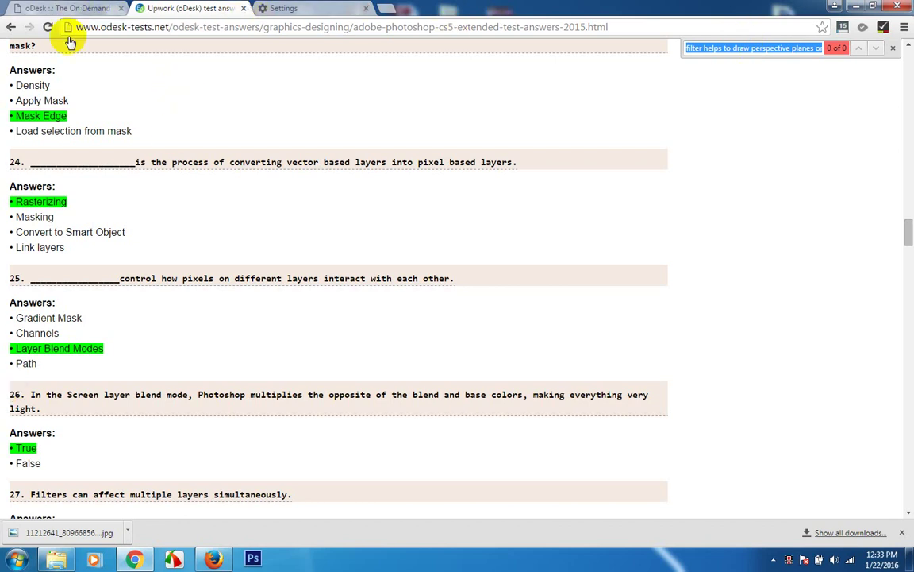
click(26, 9)
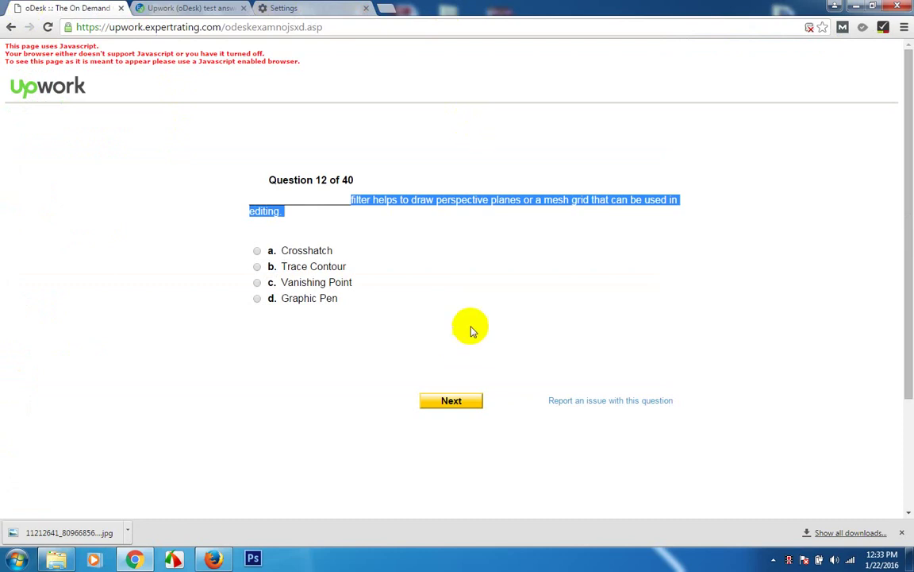
click(486, 304)
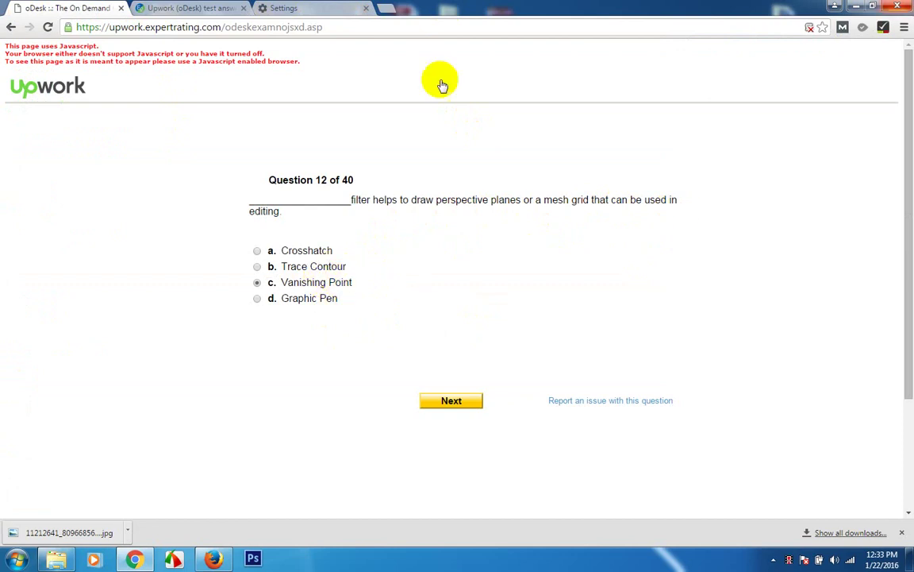
click(435, 402)
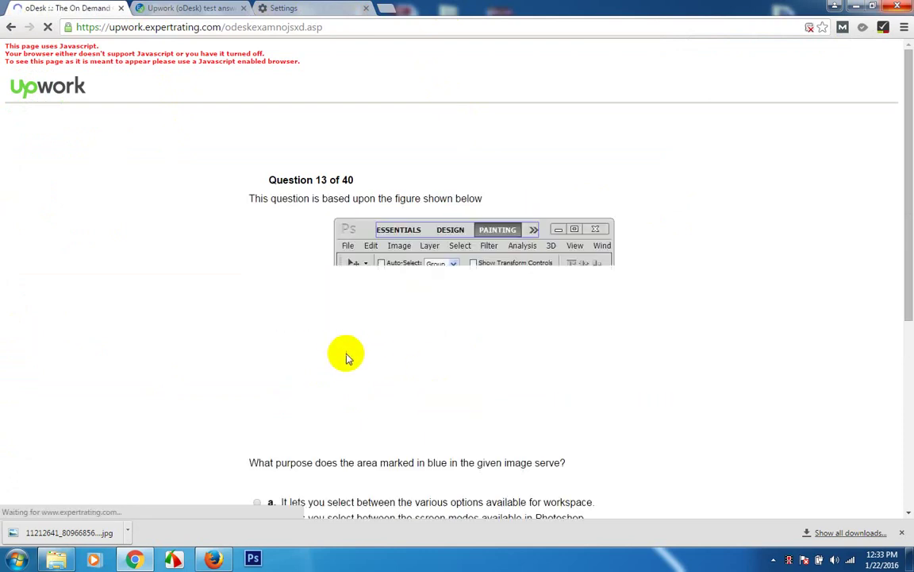
Step: Copy Question 13's figure question and search it on the answers page
scroll(266, 358, down, 3)
scroll(267, 359, up, 1)
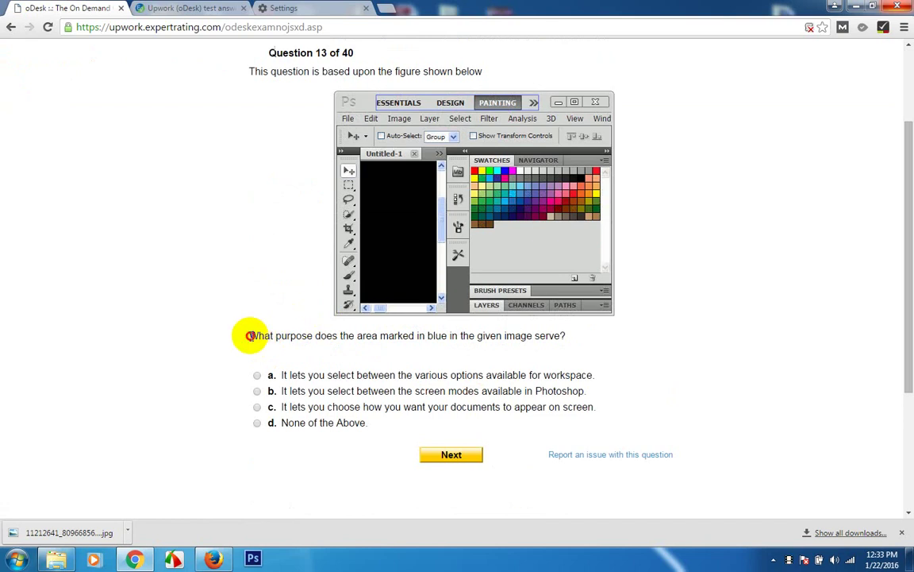
drag(250, 335, 581, 365)
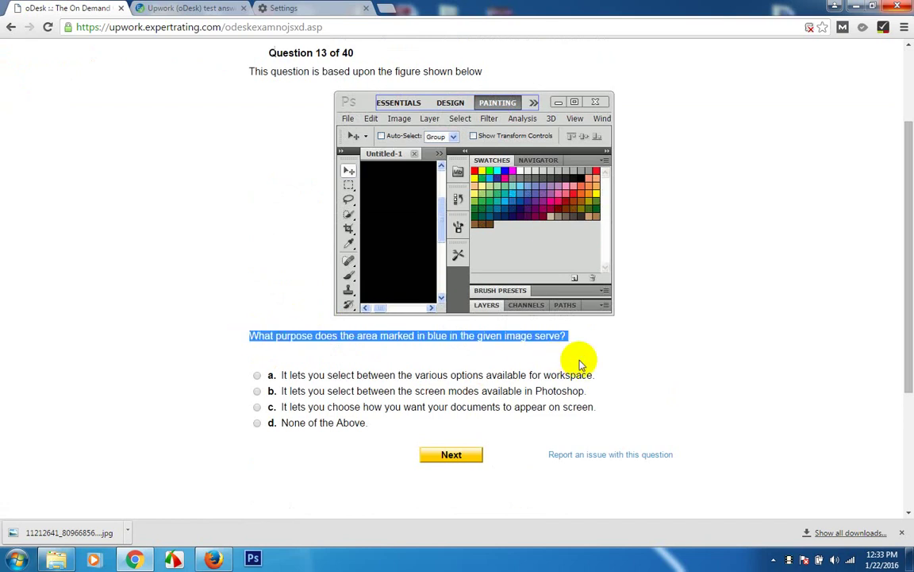
click(178, 8)
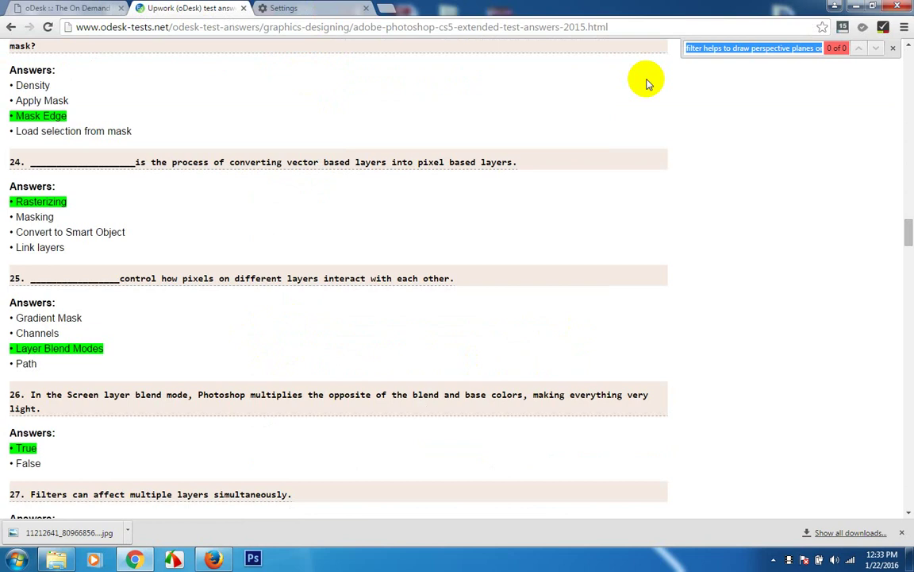
key(BackSpace)
key(ctrl+v)
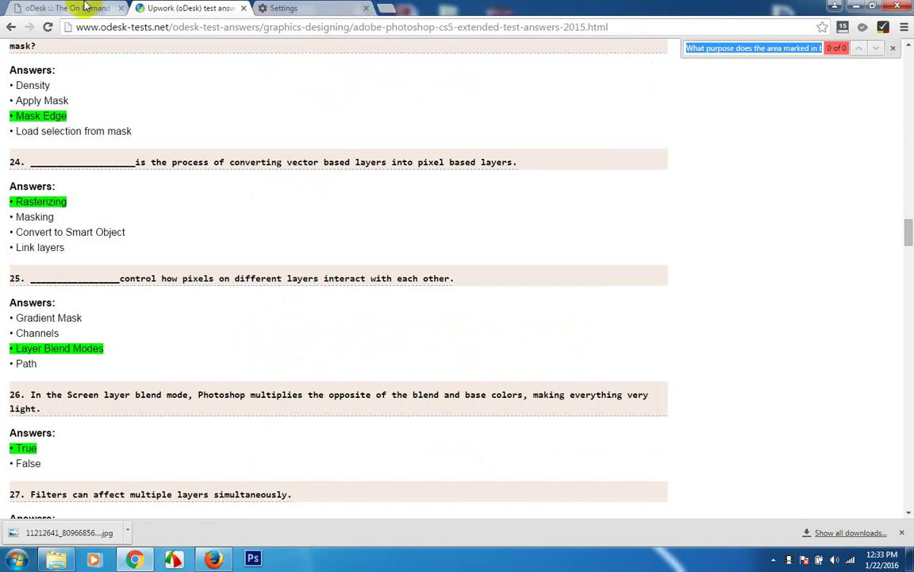
Step: Answer Question 13 None of the Above and advance to Question 14
click(84, 8)
click(132, 8)
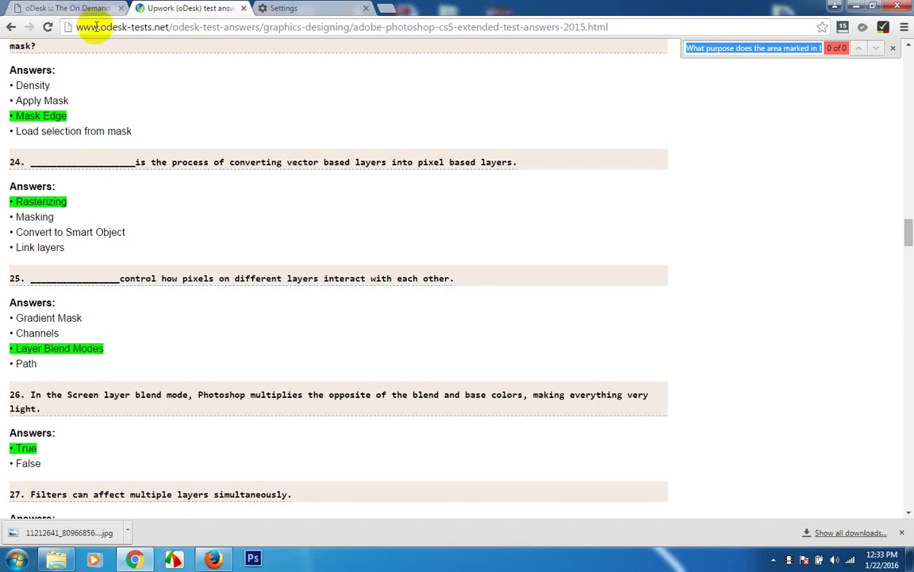
click(90, 9)
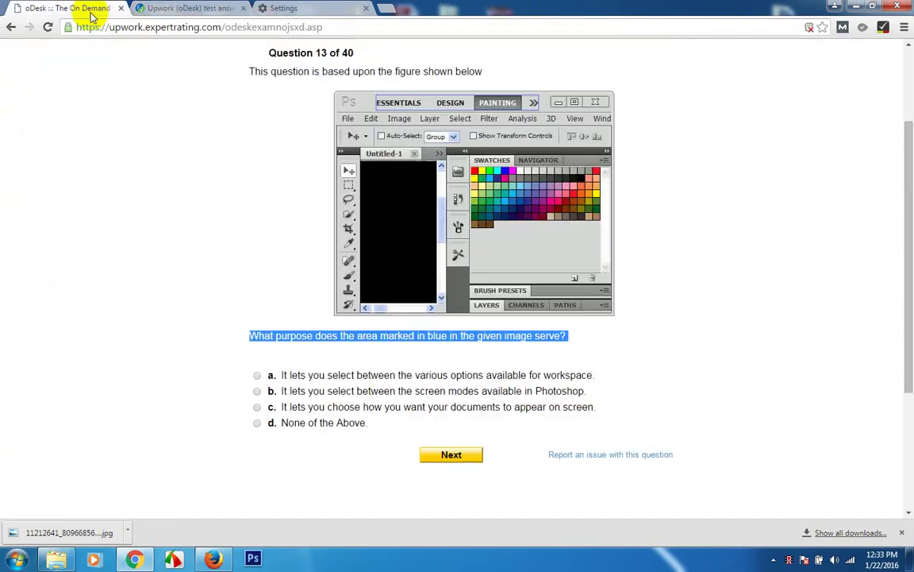
click(326, 356)
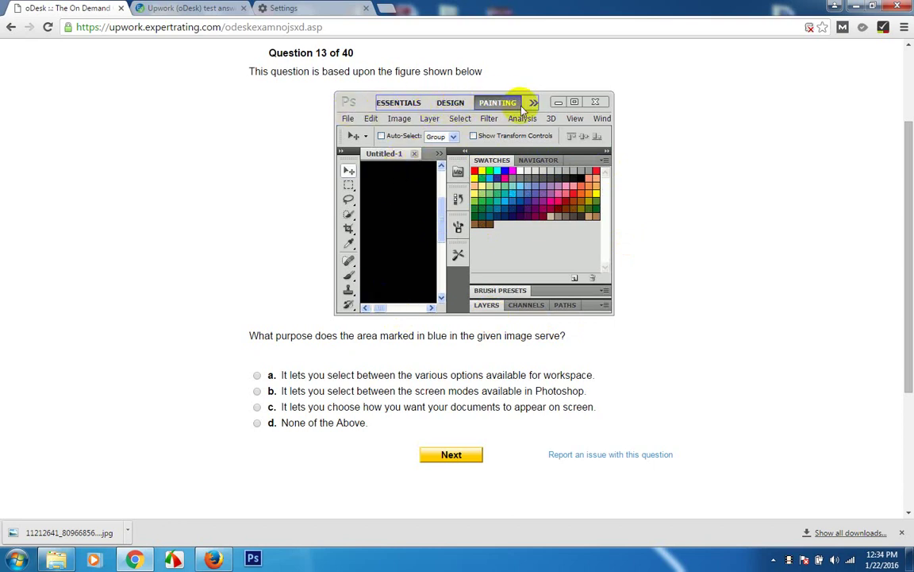
scroll(486, 192, up, 3)
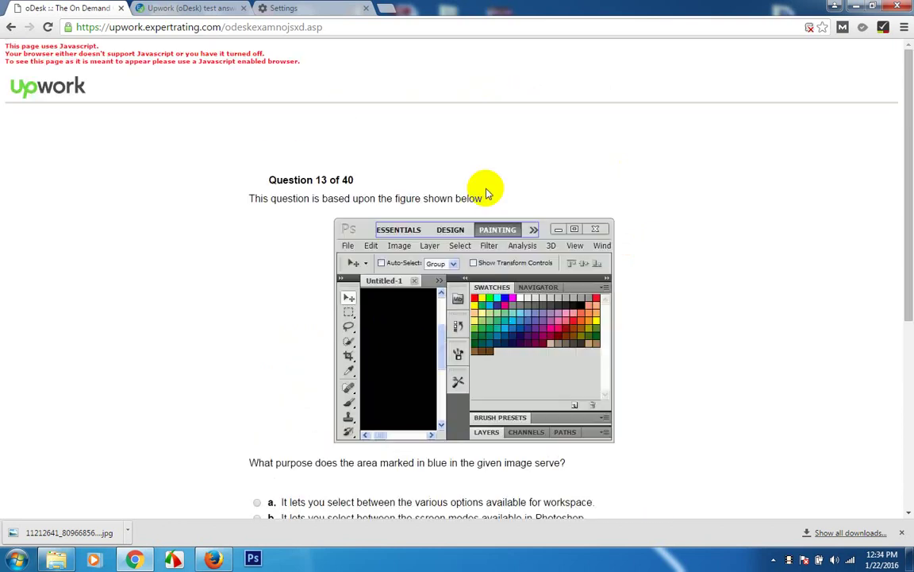
scroll(487, 192, down, 3)
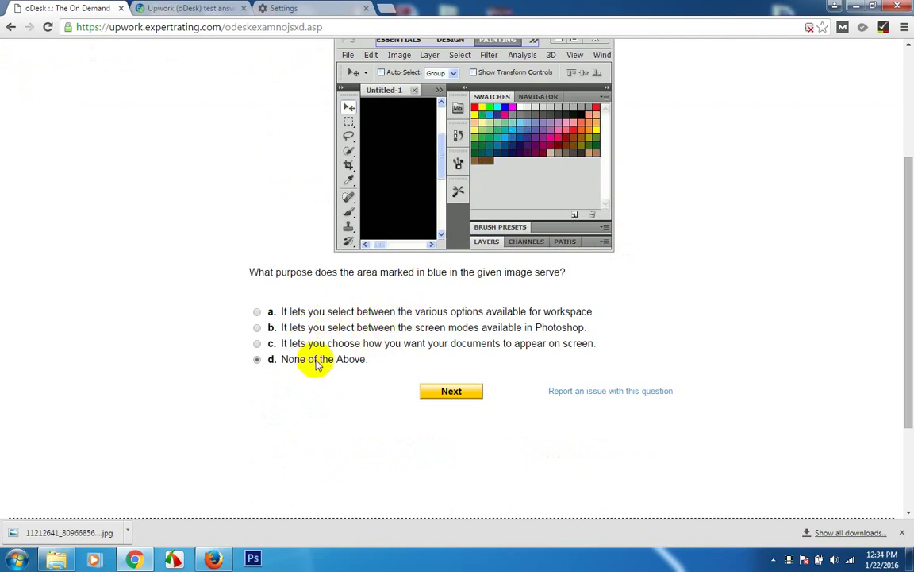
click(435, 397)
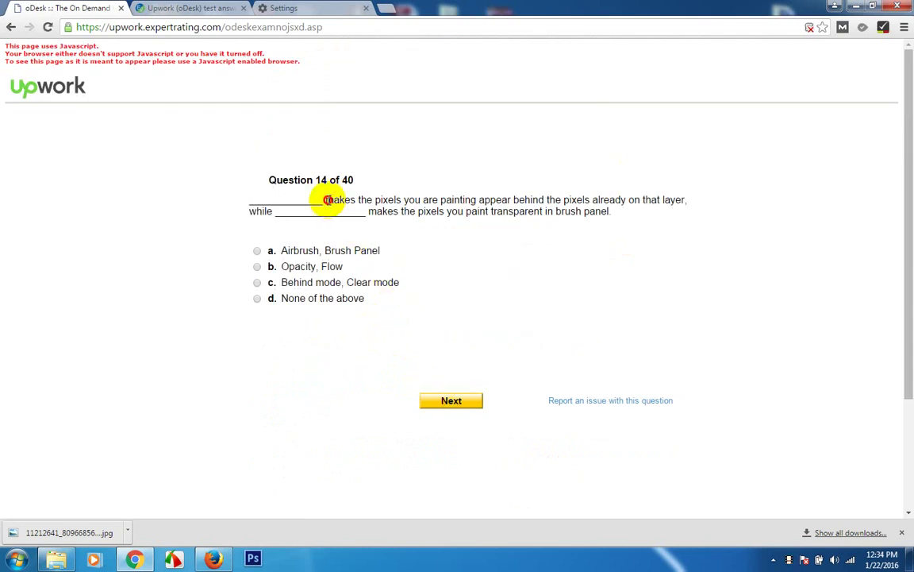
Step: Look up Question 14 on painting modes and answer Behind mode, Clear mode
drag(325, 200, 361, 201)
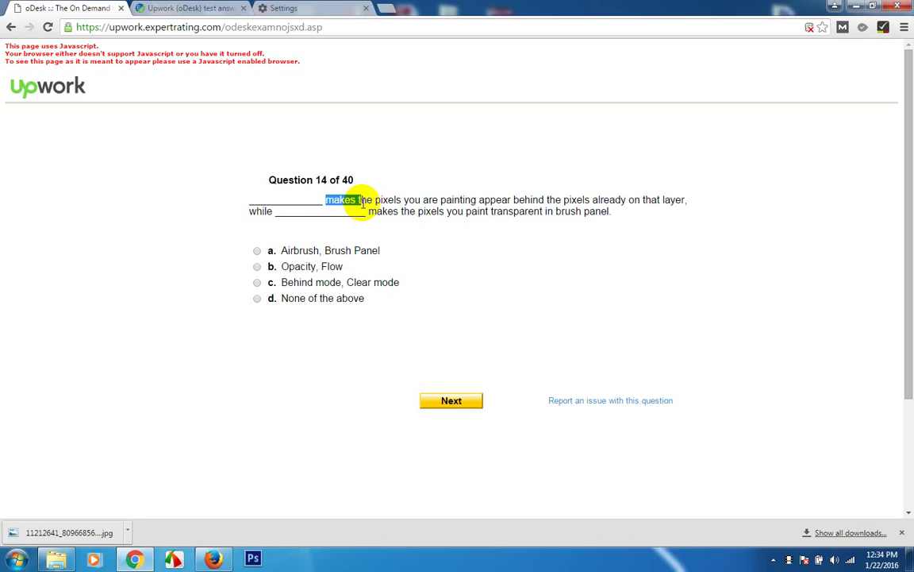
click(353, 193)
triple_click(435, 218)
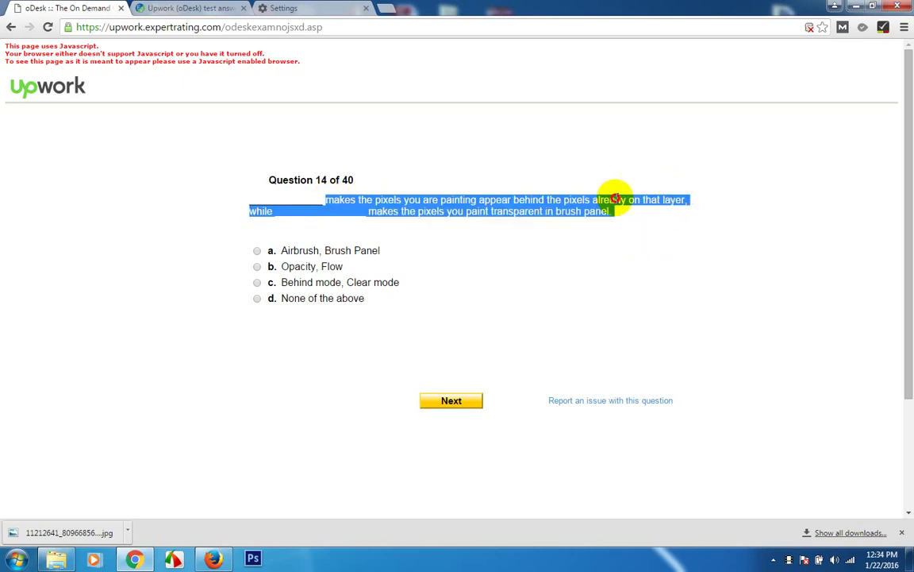
drag(292, 198, 271, 208)
key(ctrl+c)
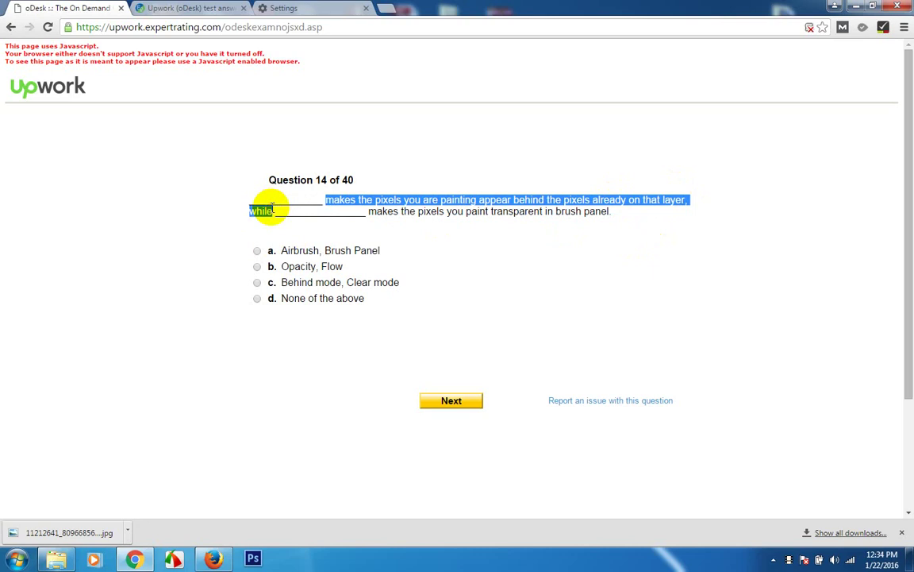
click(166, 7)
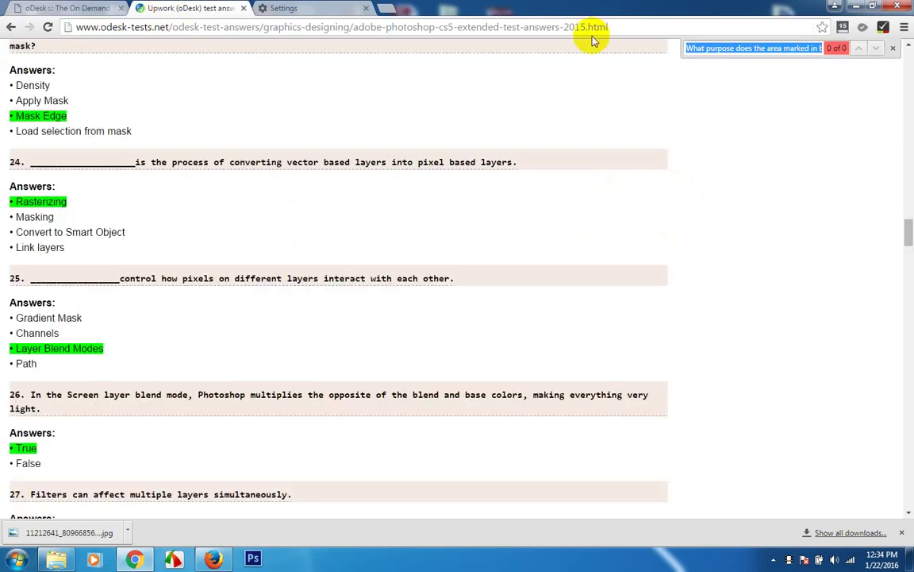
key(BackSpace)
key(ctrl+v)
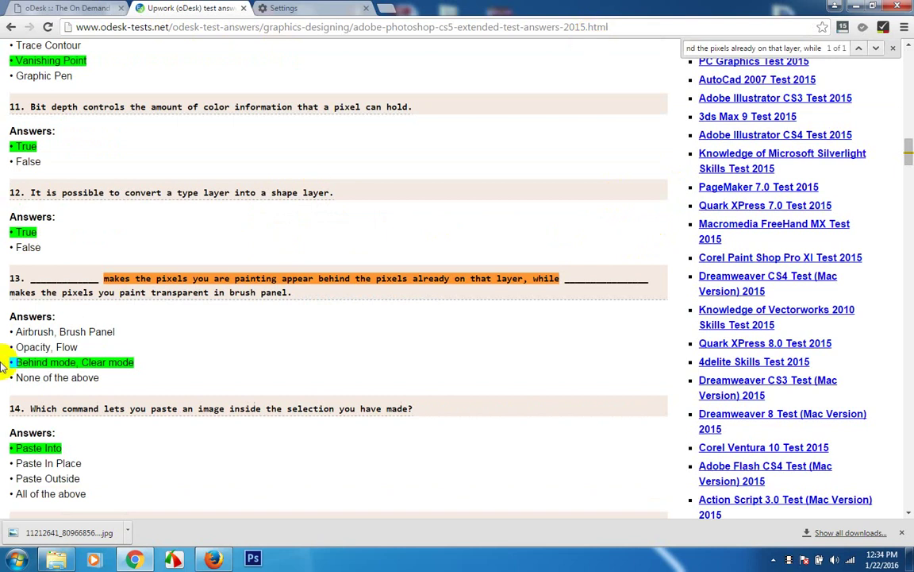
click(73, 8)
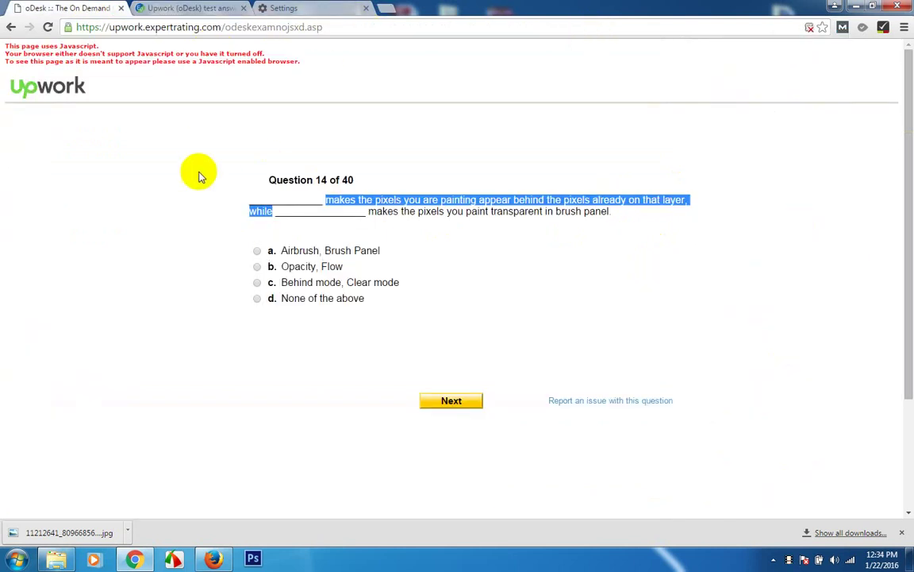
click(270, 281)
click(441, 405)
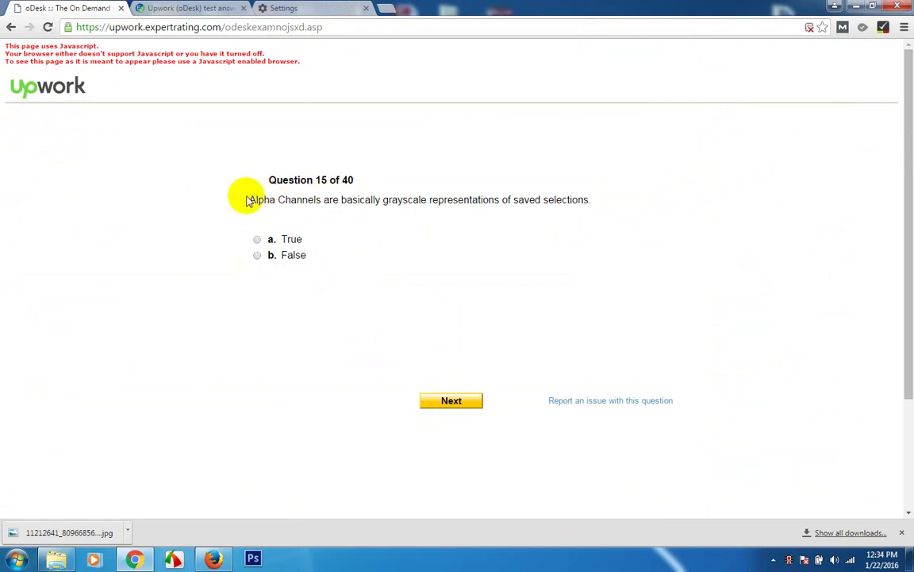
Step: Search the alpha-channel Question 15 on the answers page and answer True
drag(251, 200, 528, 231)
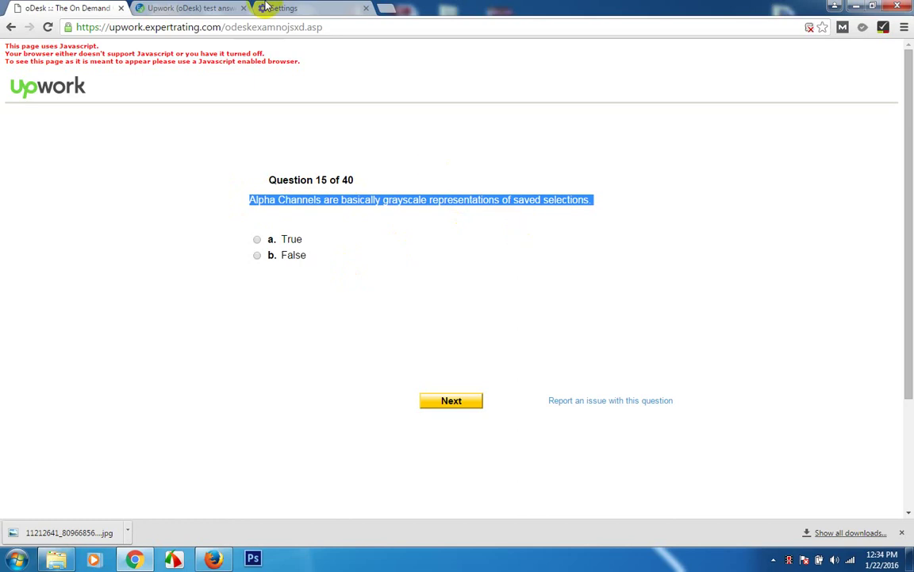
click(184, 8)
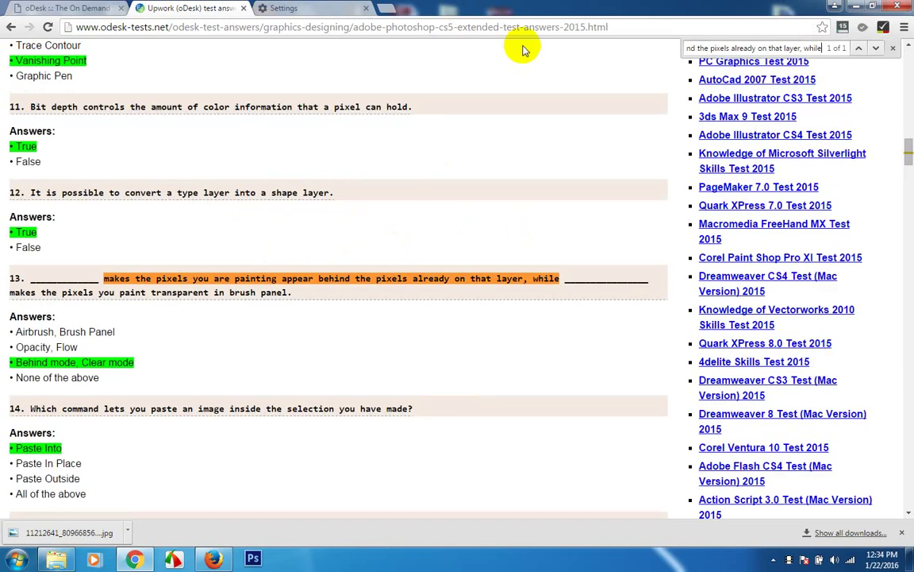
click(703, 48)
key(ctrl+v)
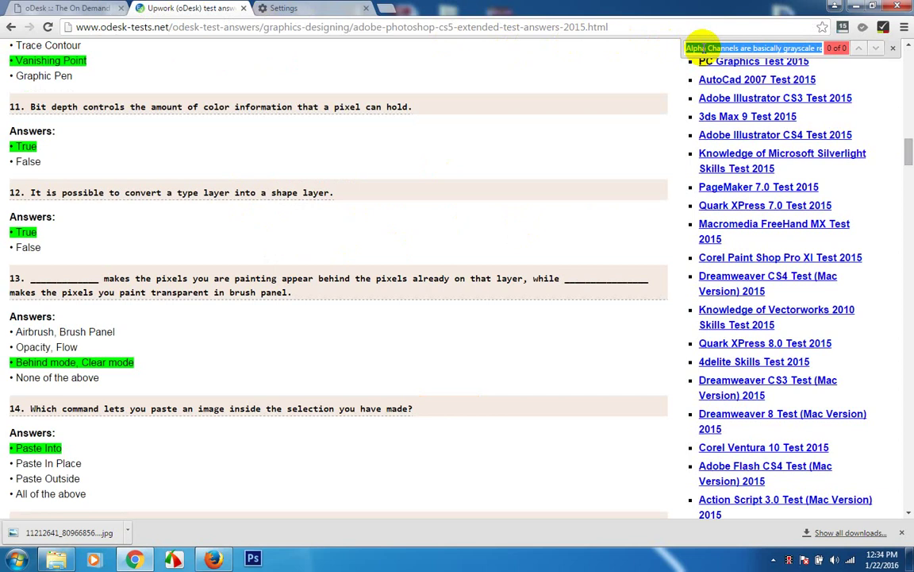
click(80, 8)
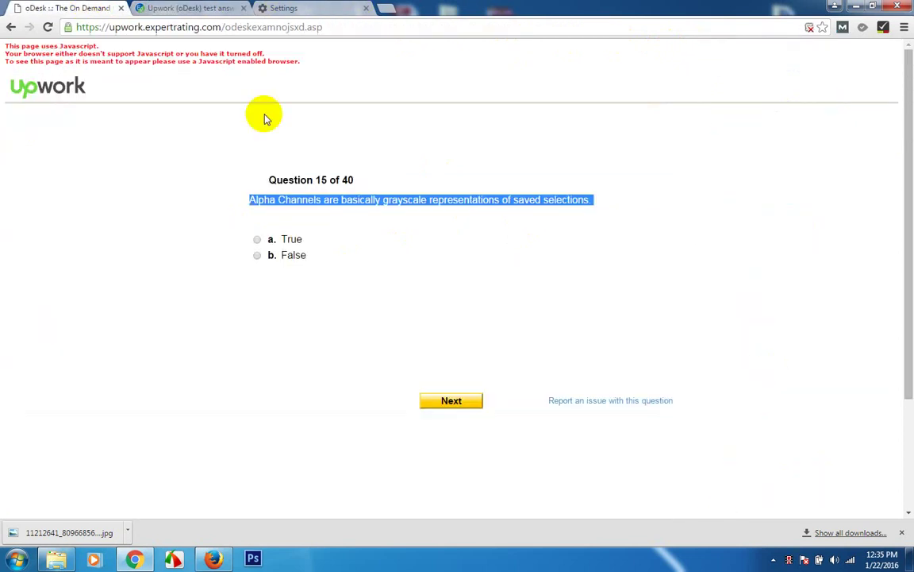
click(283, 237)
click(463, 407)
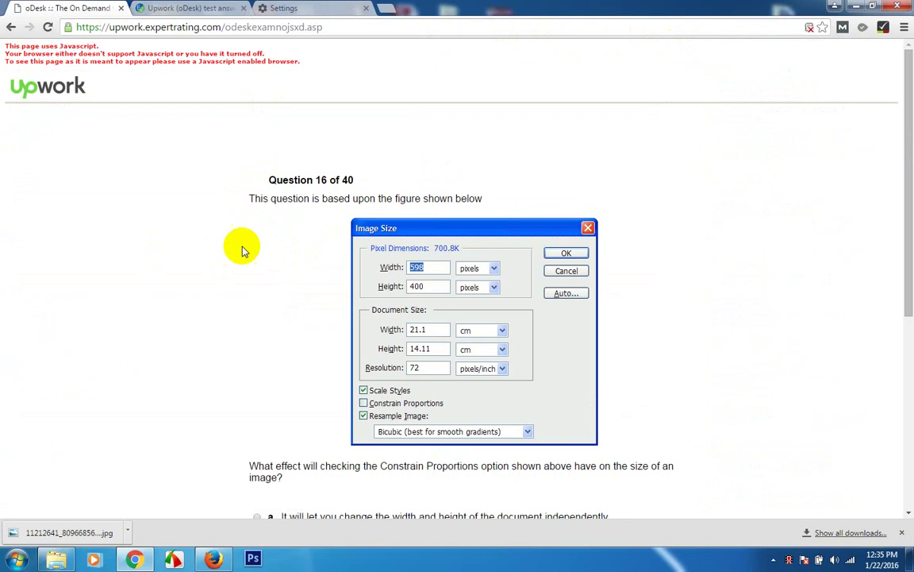
Step: Look up Question 16 on Constrain Proportions and choose answer a
scroll(343, 258, down, 3)
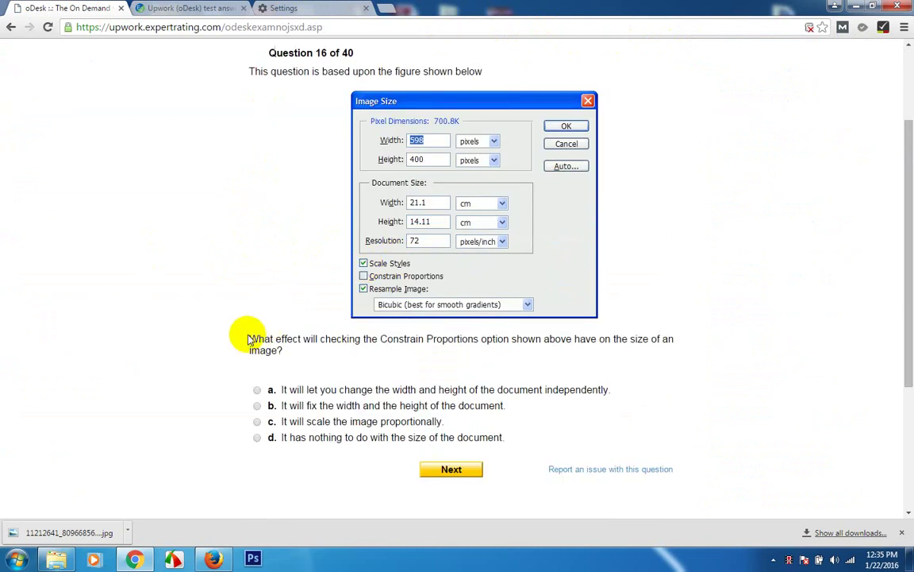
drag(250, 337, 291, 350)
key(ctrl+c)
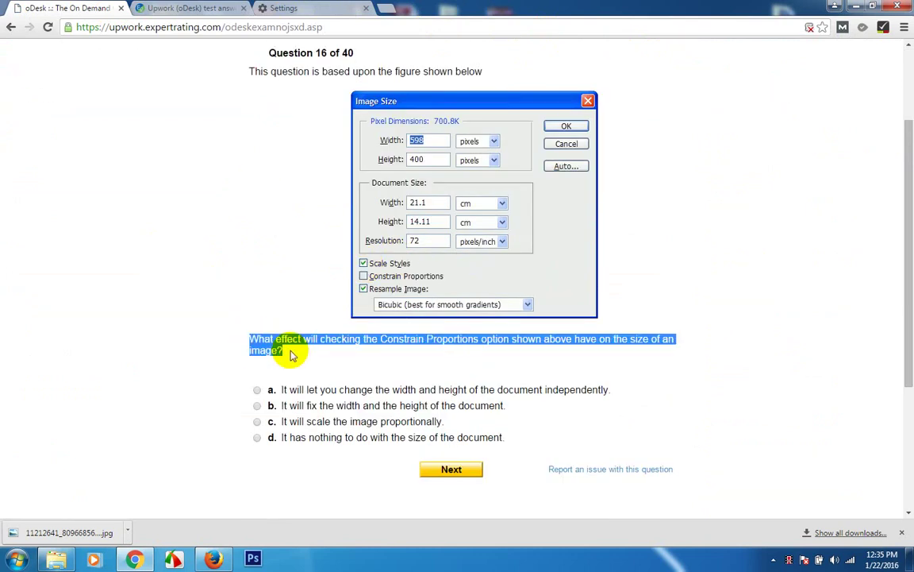
click(156, 8)
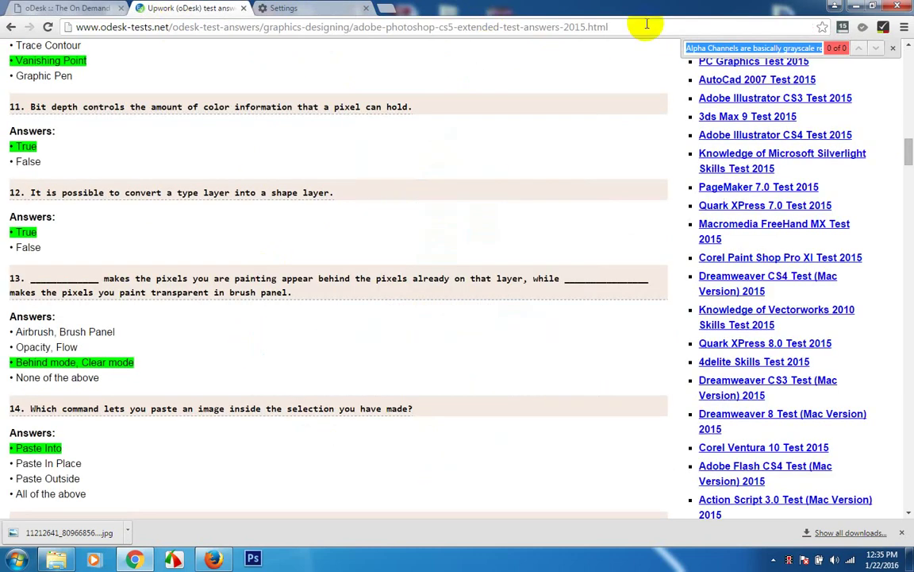
key(ctrl+v)
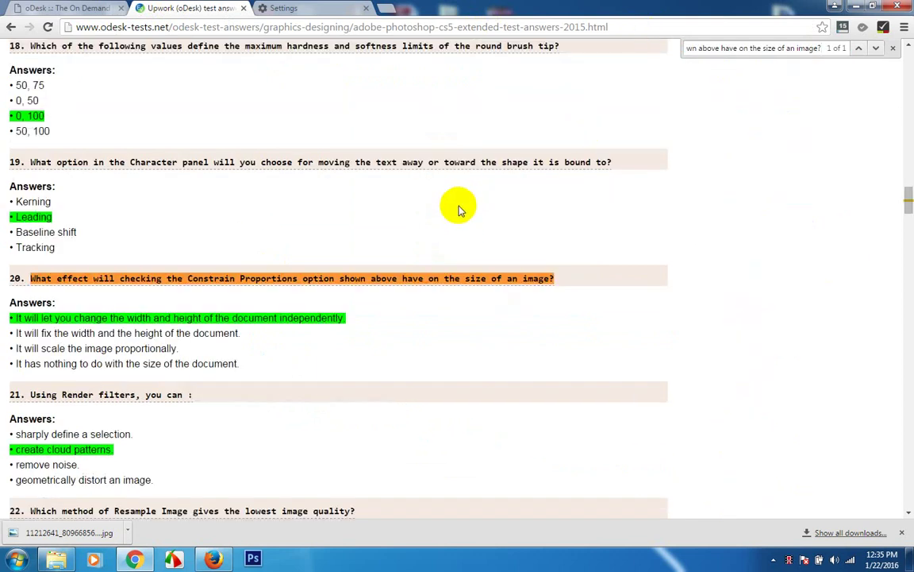
click(83, 8)
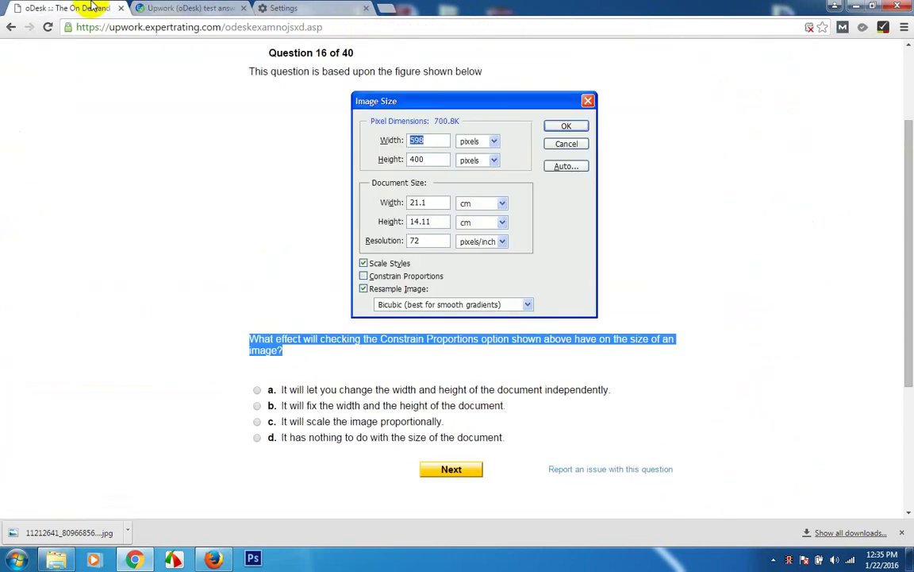
click(343, 388)
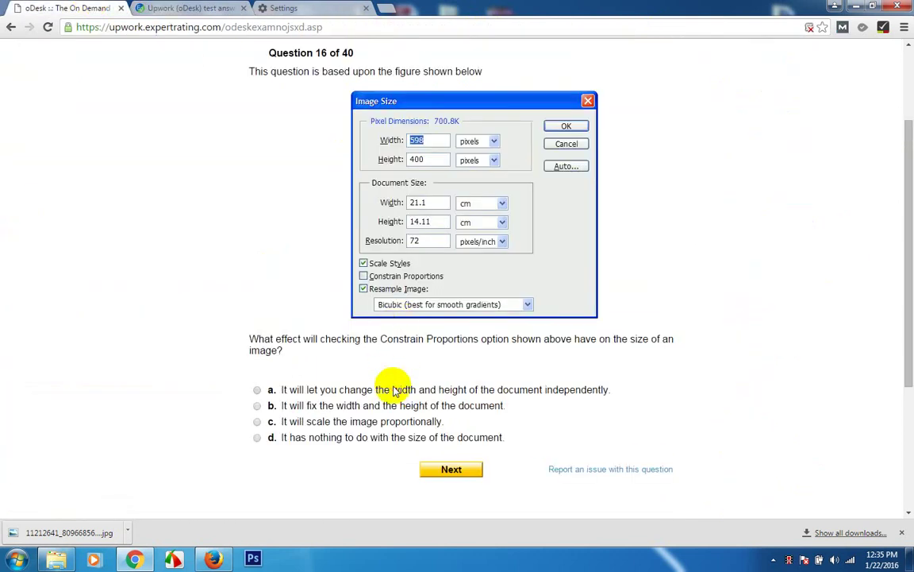
click(452, 469)
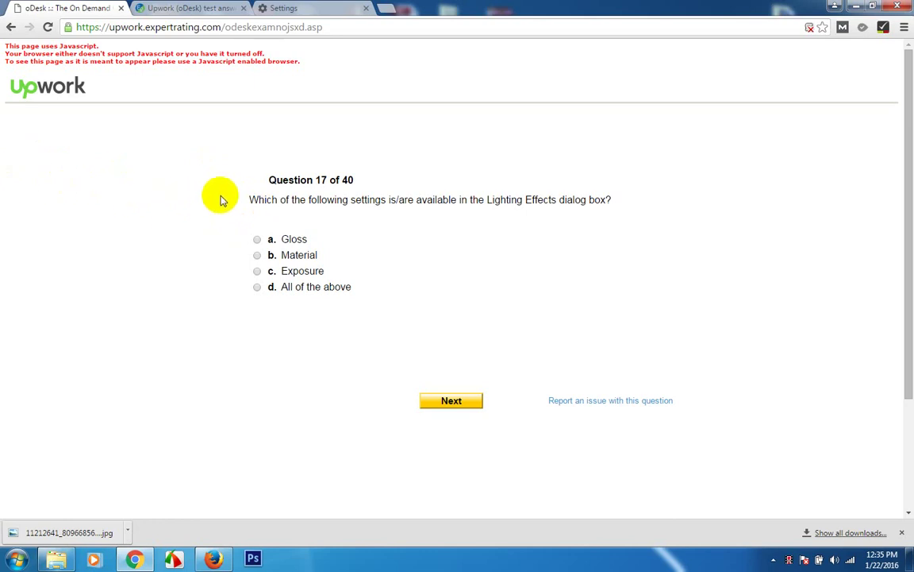
Step: Search the Lighting Effects Question 17 and answer All of the above
drag(248, 199, 571, 191)
triple_click(590, 191)
key(ctrl+c)
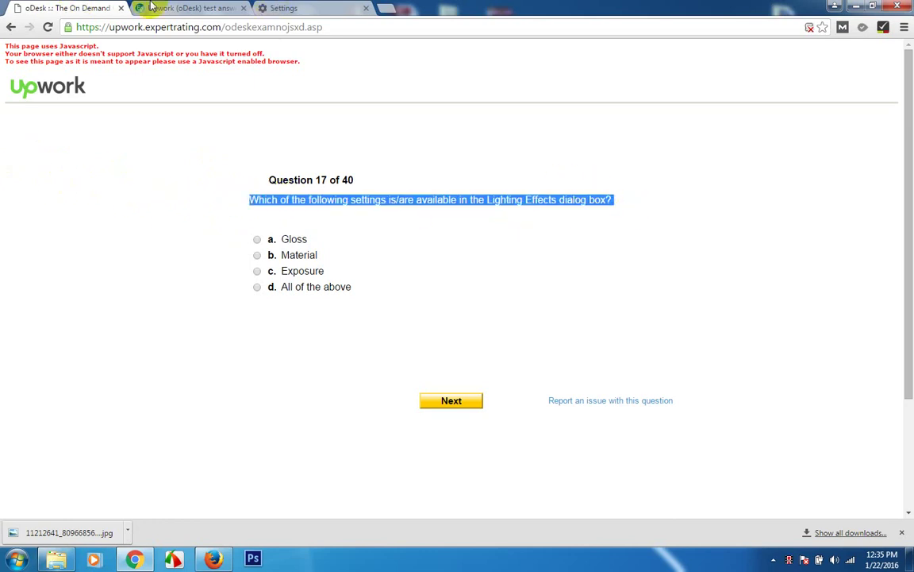
click(142, 8)
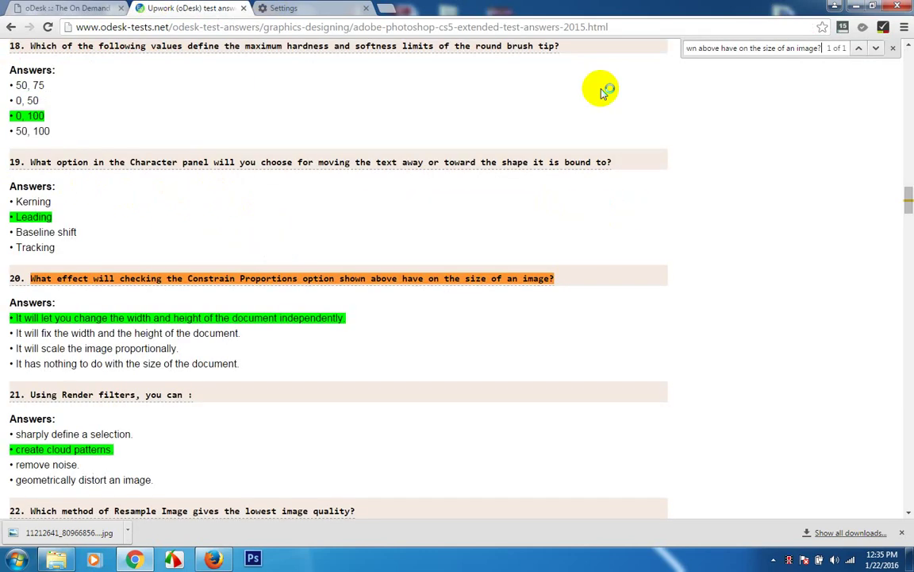
click(697, 46)
key(ctrl+v)
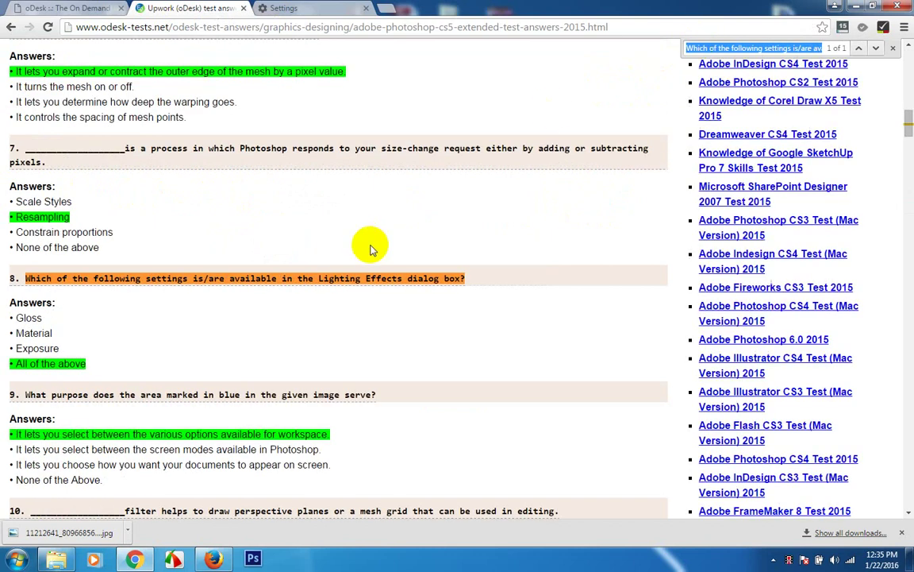
click(32, 8)
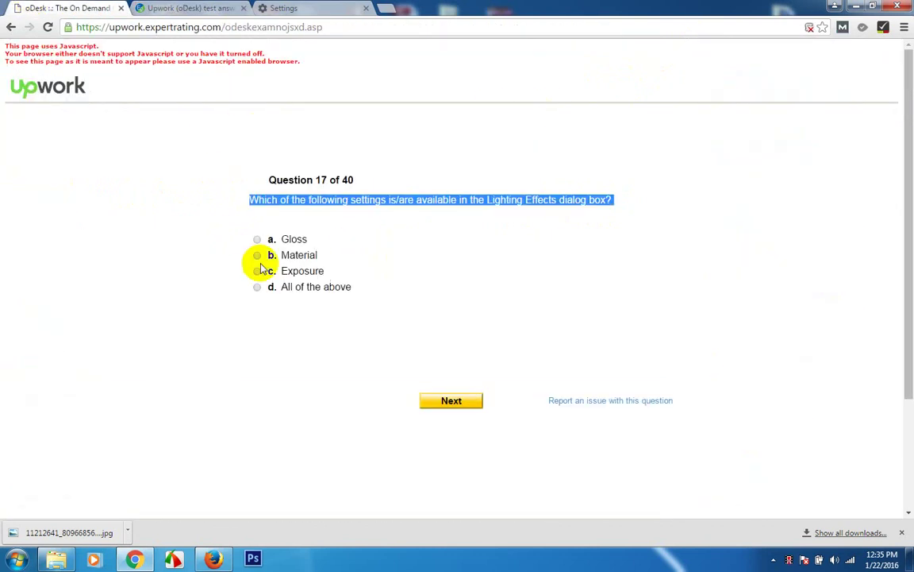
click(276, 288)
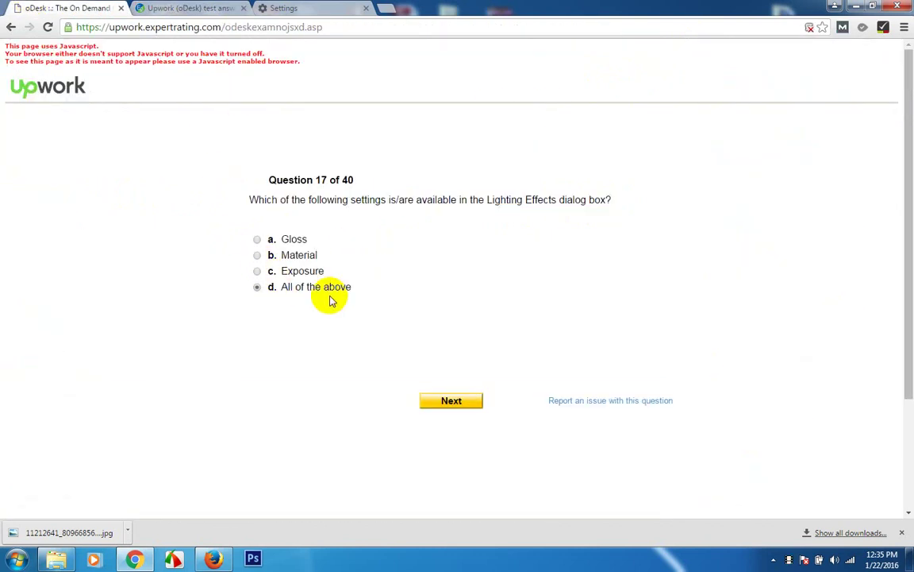
click(441, 404)
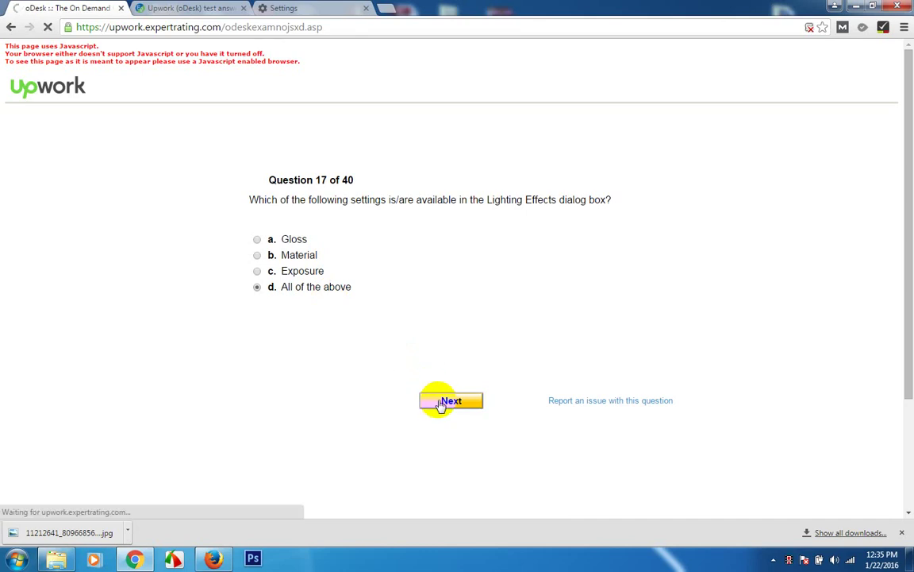
Step: Copy Question 18's text and bring up the answers page
drag(251, 200, 317, 227)
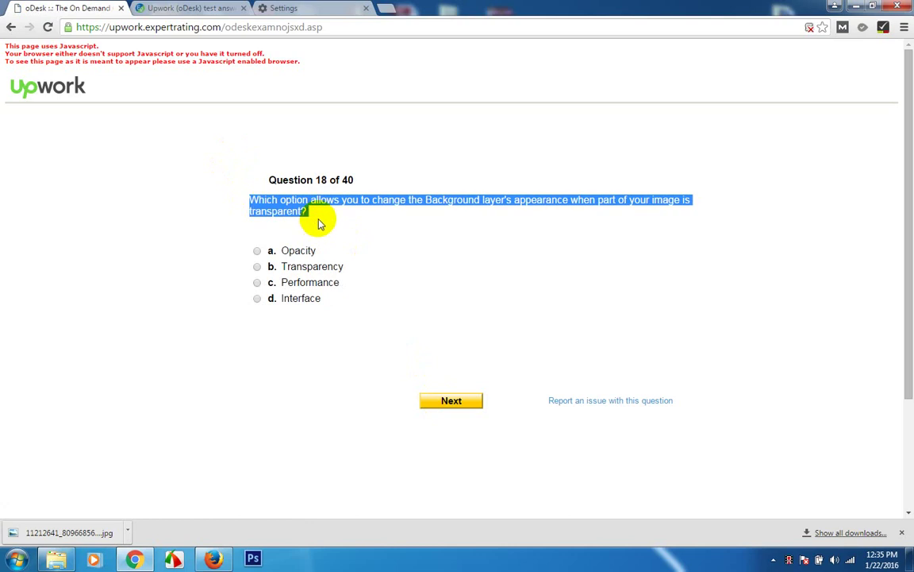
key(ctrl+c)
click(175, 8)
Step: Search Question 18 on the answers page and answer Opacity
key(ctrl+f)
key(ctrl+v)
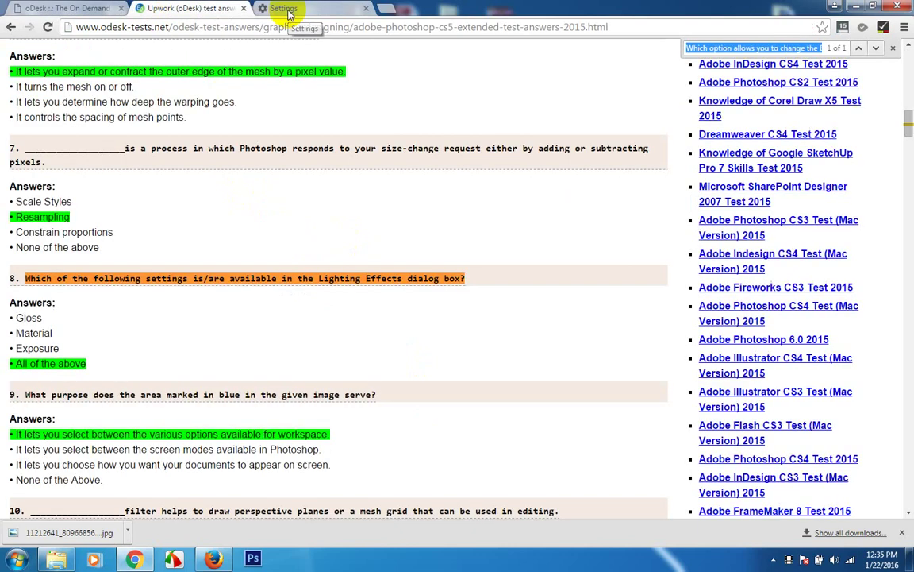
click(84, 8)
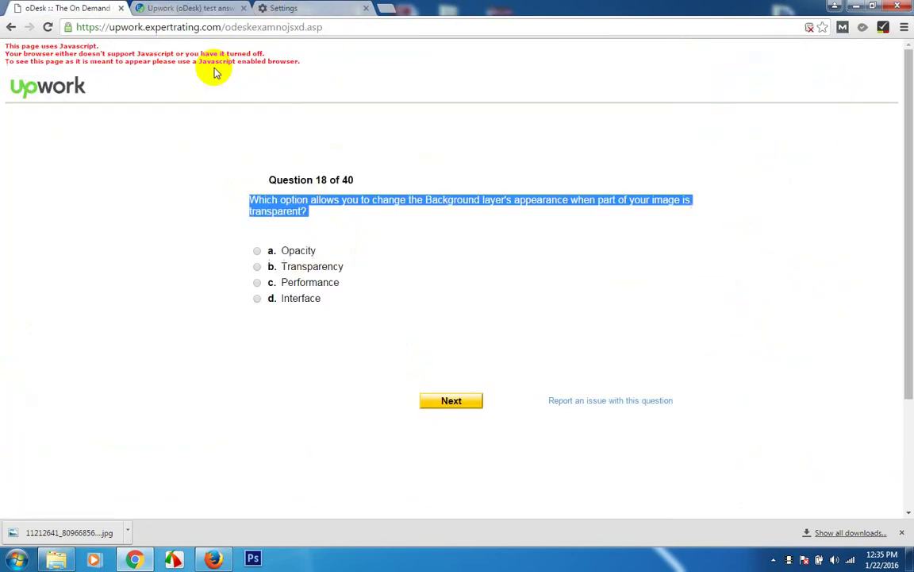
click(276, 251)
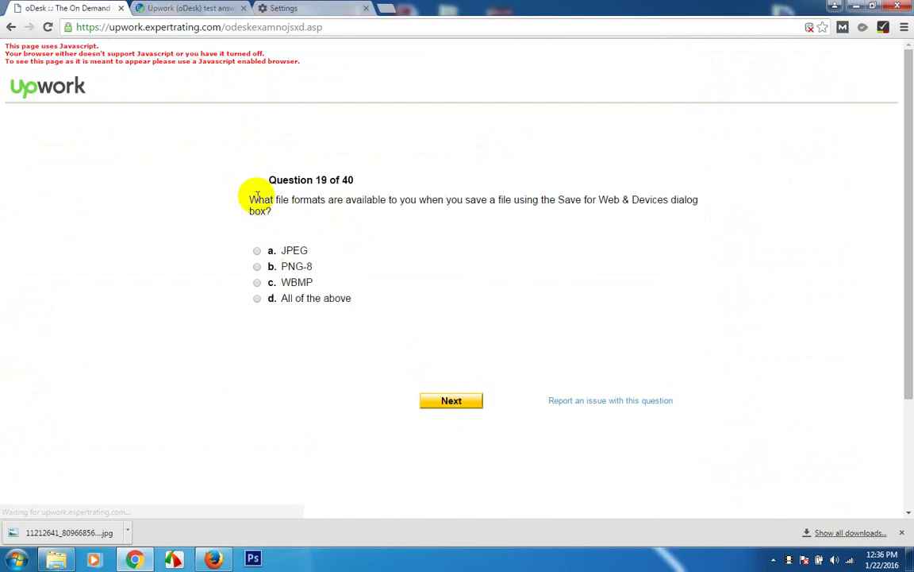
Step: Look up the Save for Web & Devices Question 19 and answer All of the above
drag(251, 198, 282, 213)
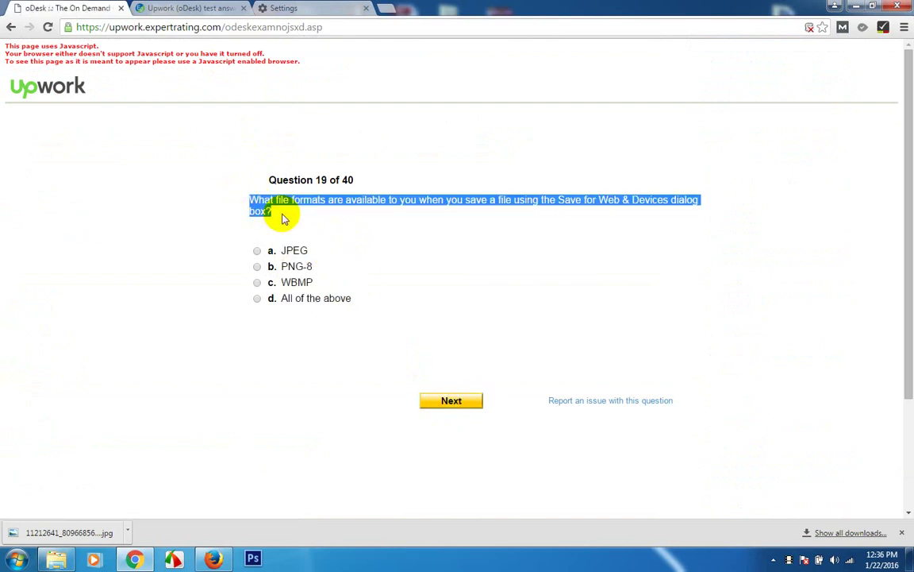
click(185, 7)
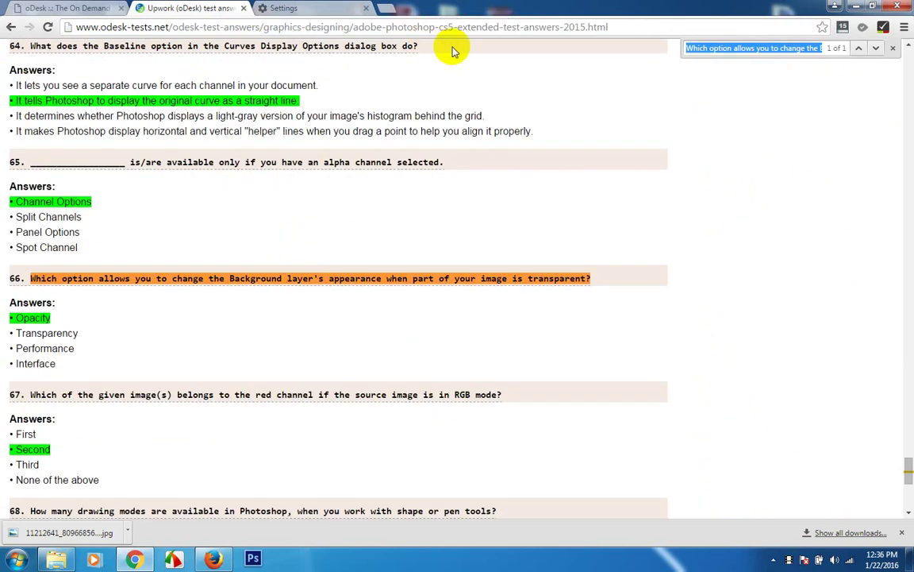
key(ctrl+v)
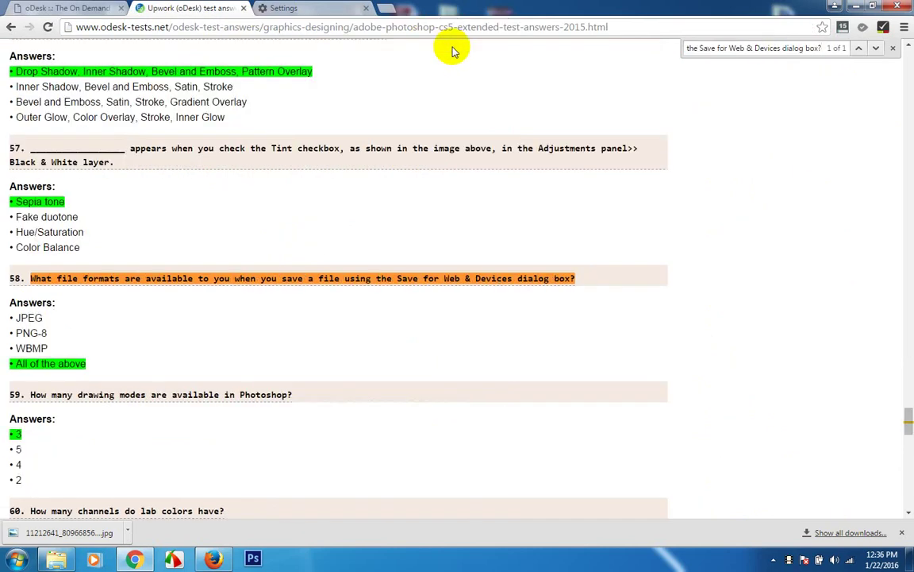
click(68, 8)
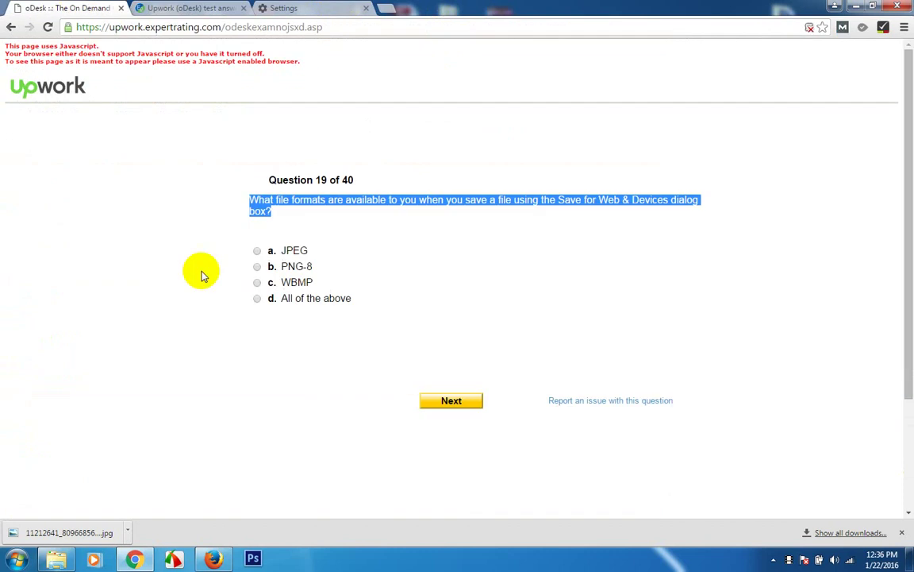
click(293, 301)
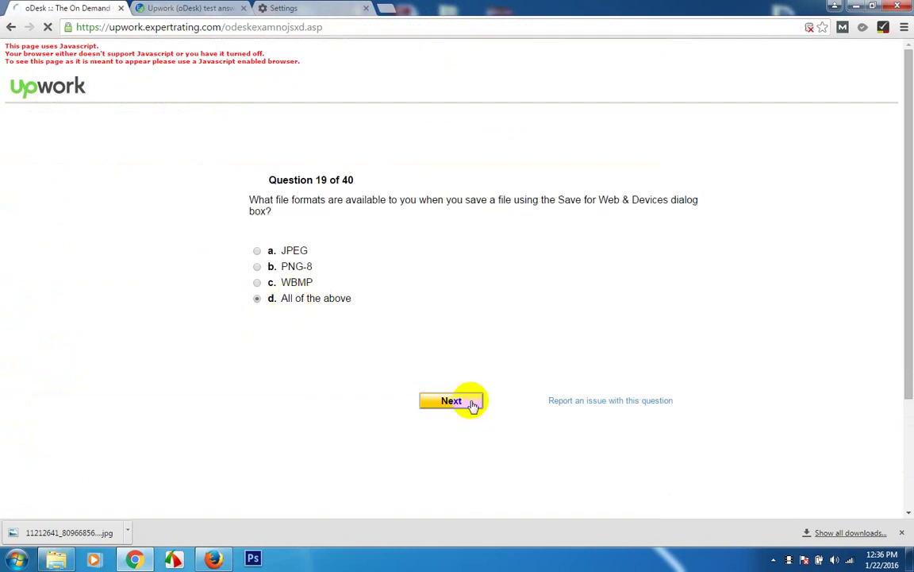
Step: Search the mask-resizing Question 20, answer Mask Edge, and advance
drag(248, 199, 389, 229)
click(163, 7)
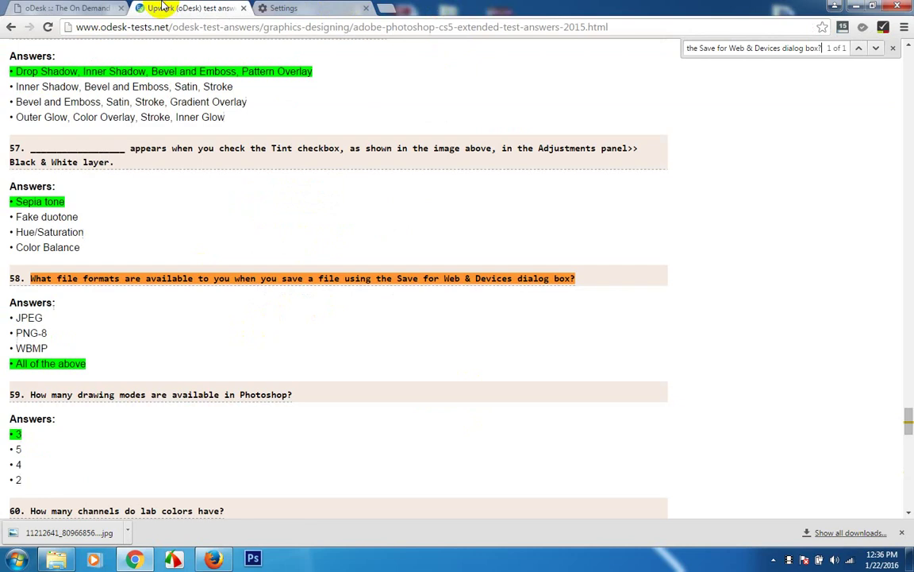
key(ctrl+f)
key(ctrl+v)
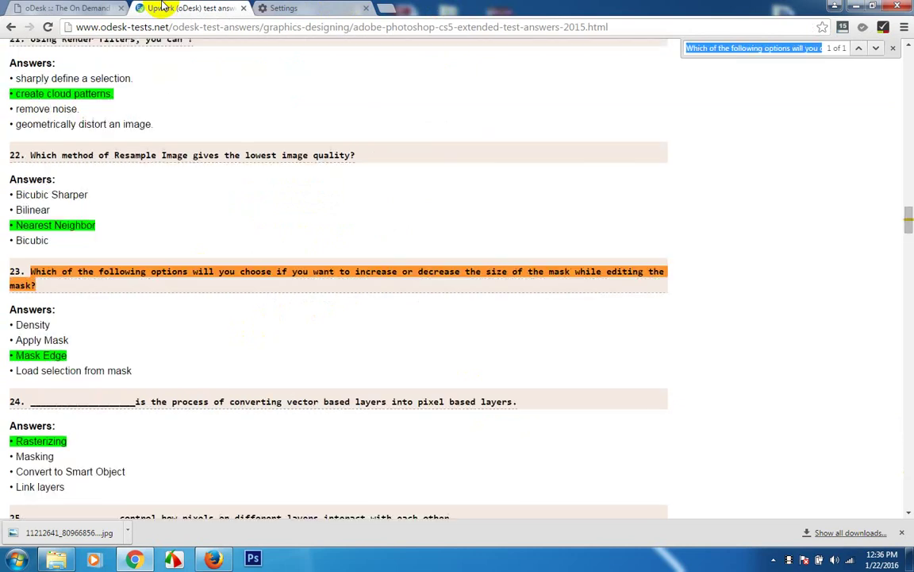
click(59, 7)
click(258, 283)
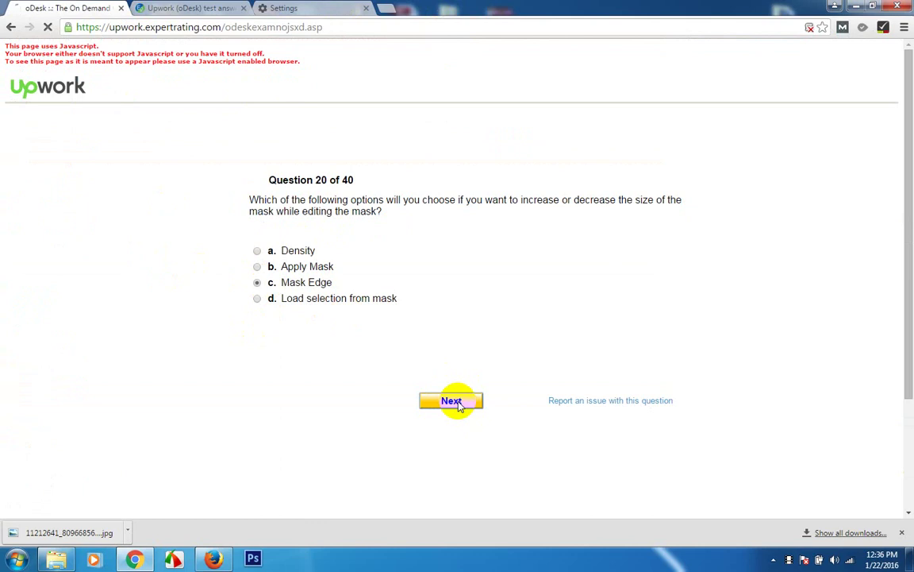
click(458, 403)
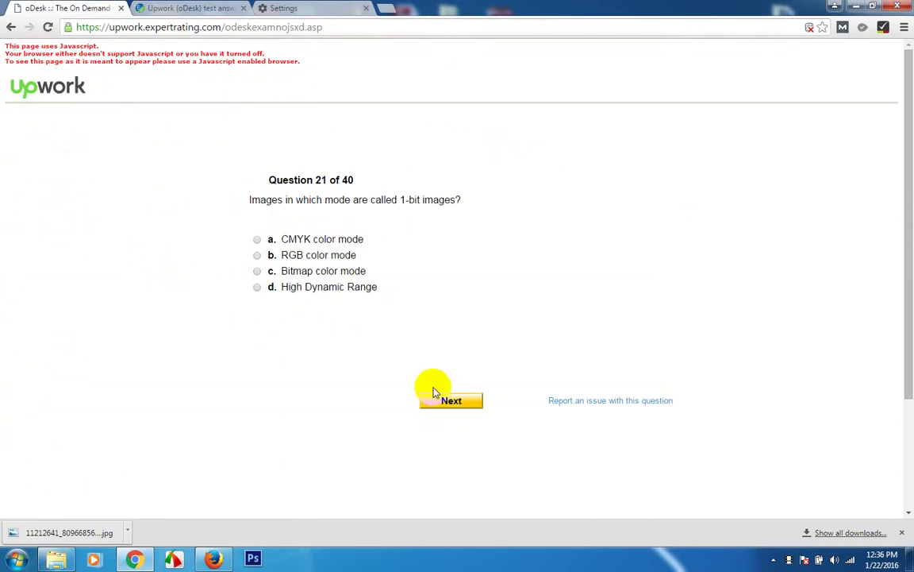
Step: Look up the 1-bit images Question 21 and answer Bitmap color mode
drag(239, 192, 439, 216)
drag(241, 200, 306, 205)
drag(461, 200, 453, 200)
click(251, 200)
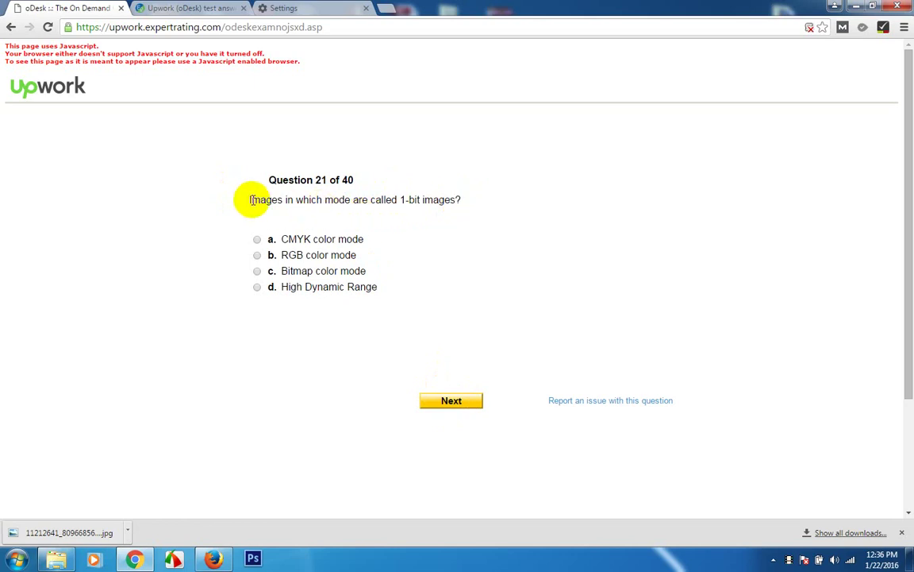
drag(250, 200, 466, 200)
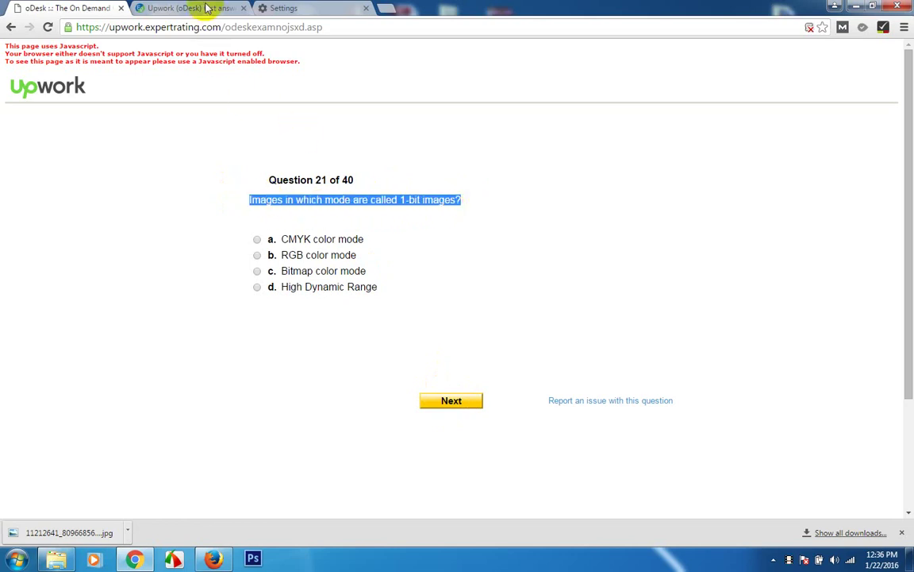
click(200, 8)
key(ctrl+v)
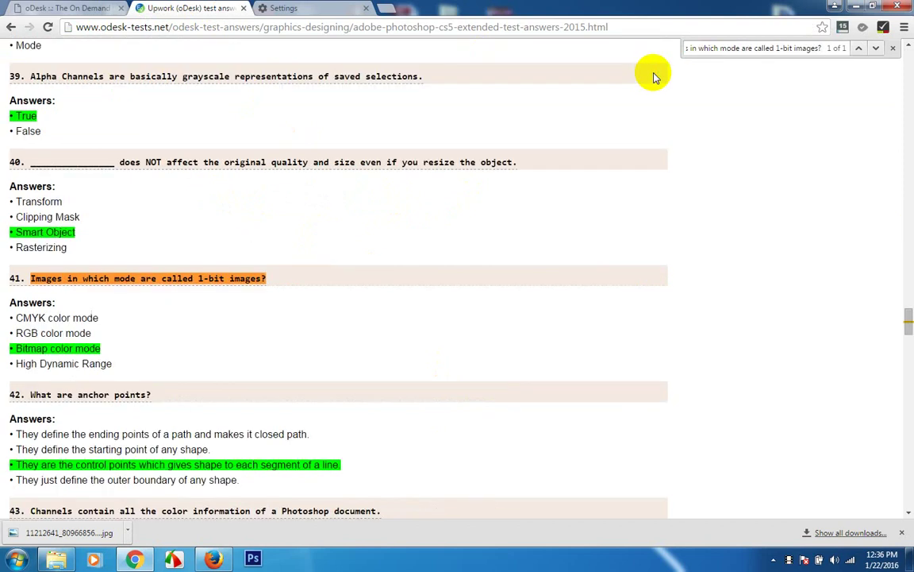
click(30, 8)
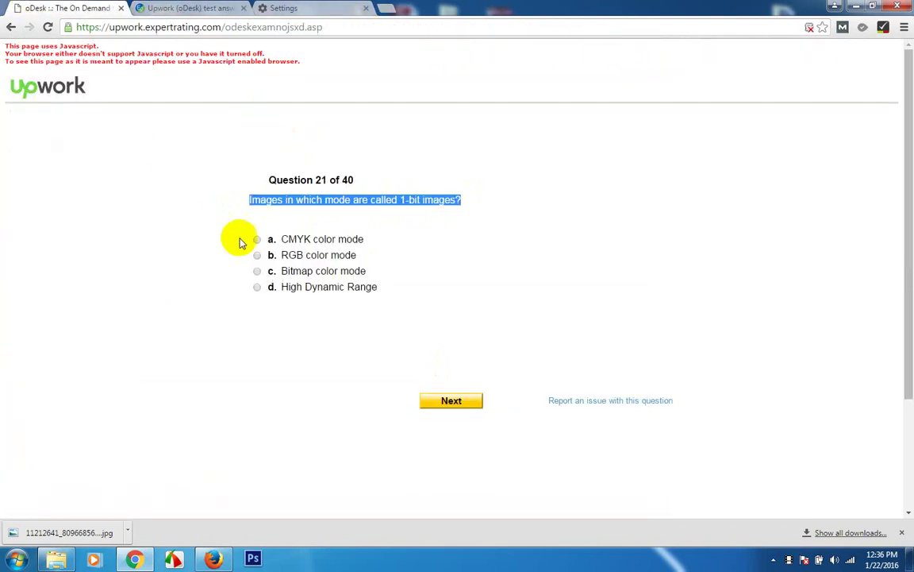
click(294, 275)
click(457, 407)
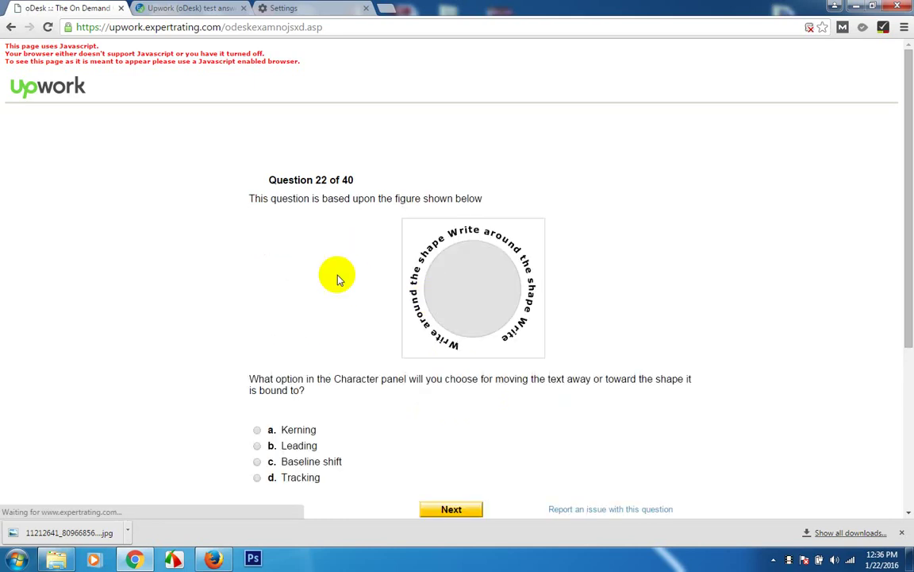
Step: Search the text-toward-shape Question 22 and answer Leading
scroll(318, 254, down, 3)
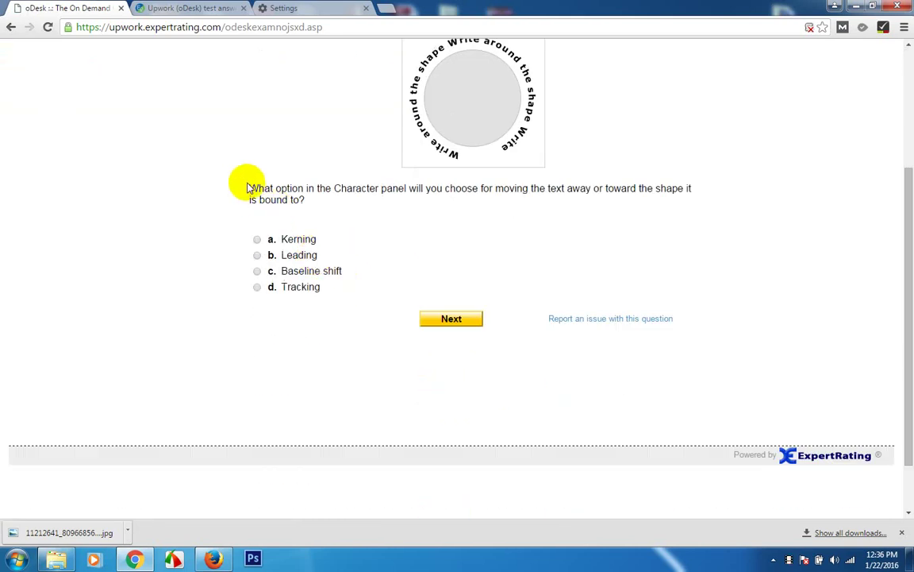
drag(247, 187, 316, 198)
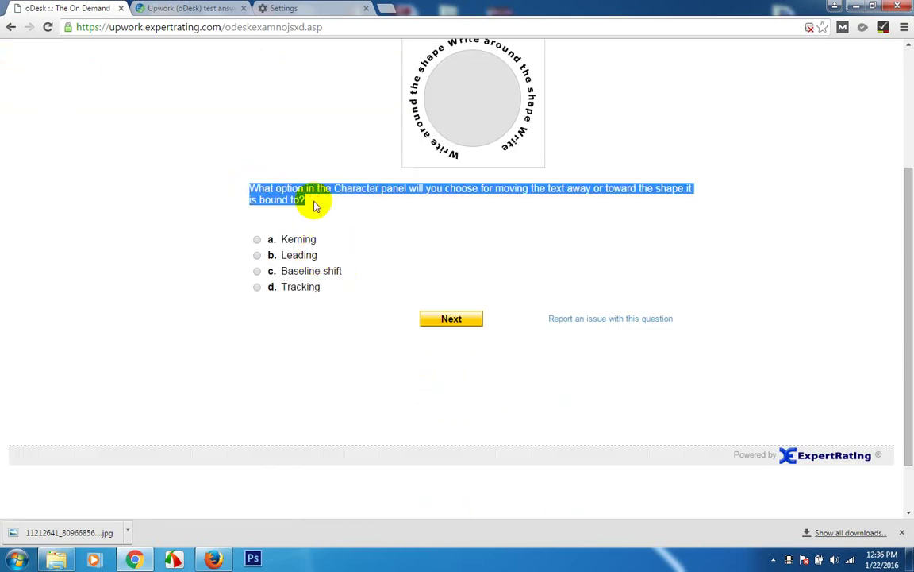
click(173, 8)
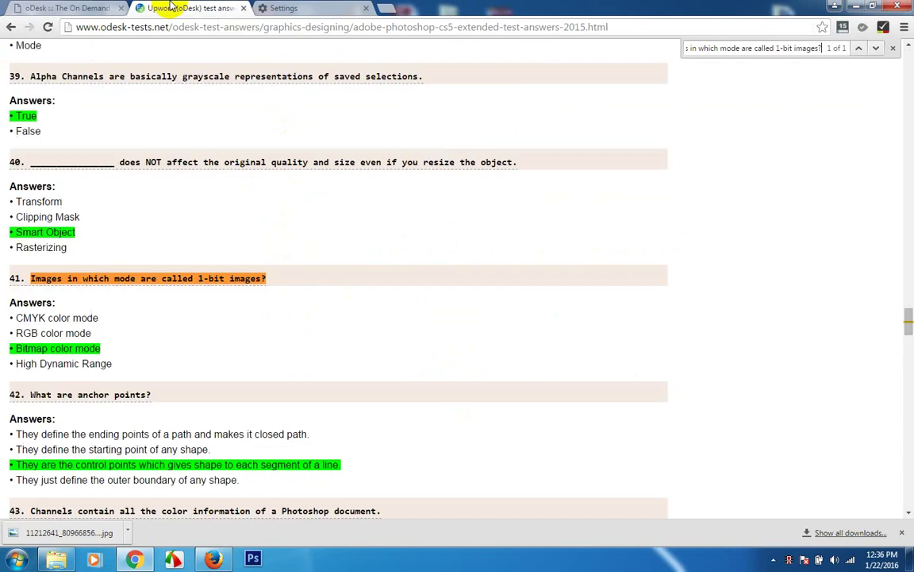
triple_click(767, 50)
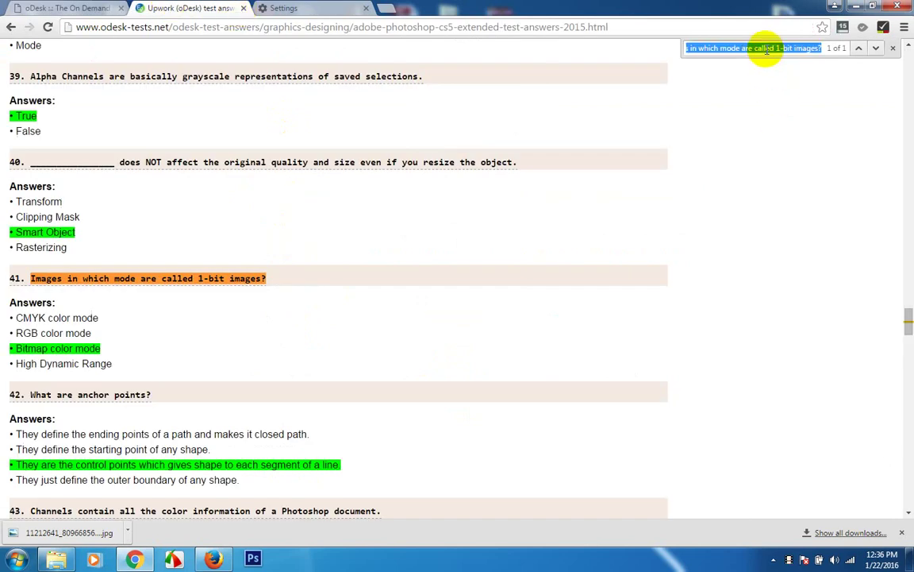
key(ctrl+v)
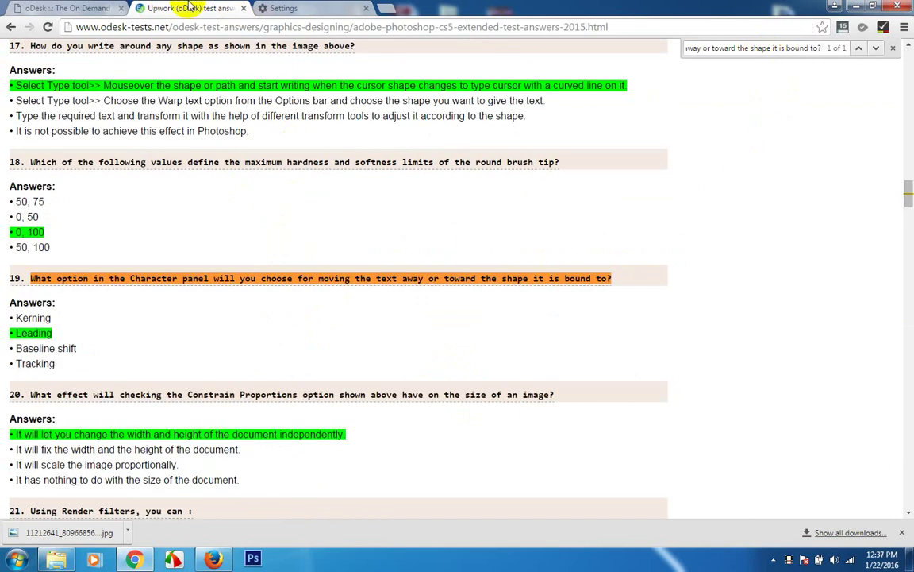
click(81, 8)
click(301, 257)
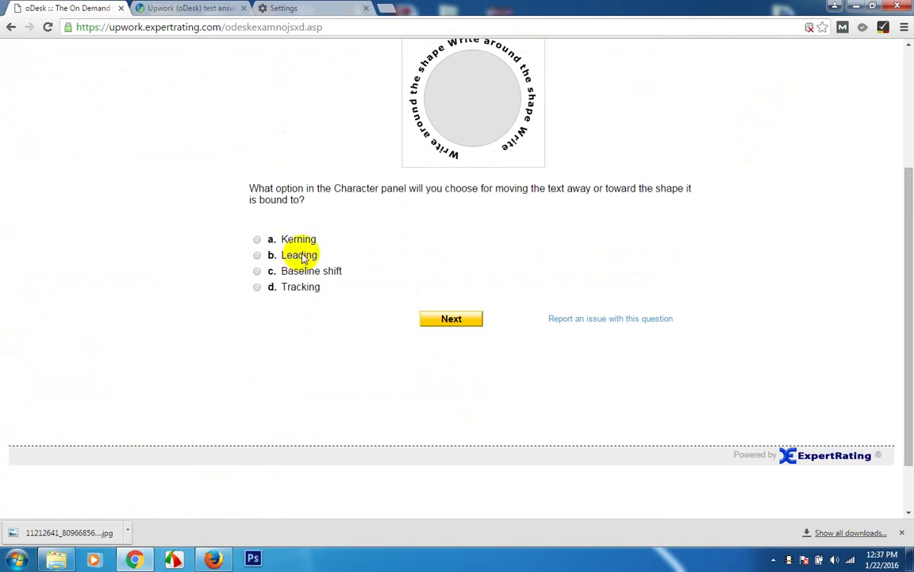
click(469, 321)
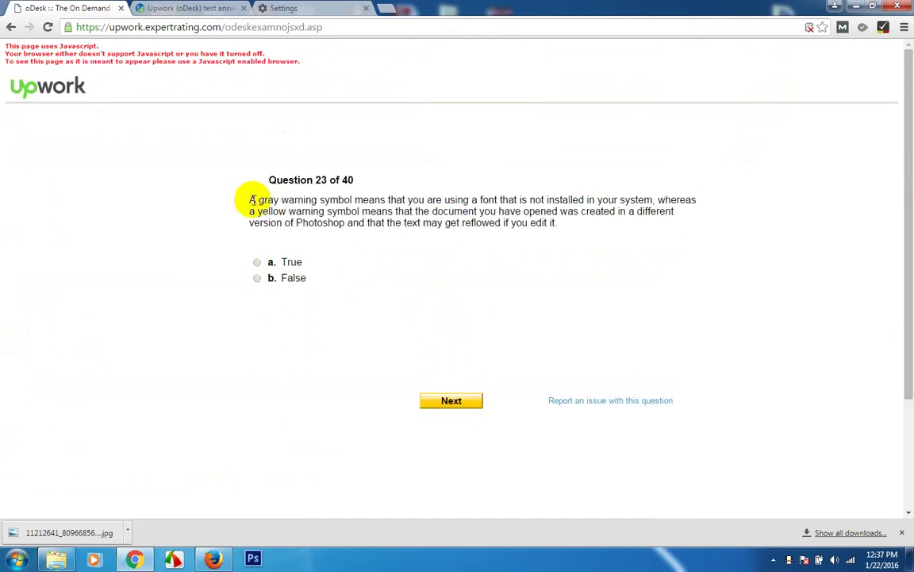
Step: Look up the gray warning symbol Question 23 and answer False
drag(250, 201, 563, 230)
key(ctrl+c)
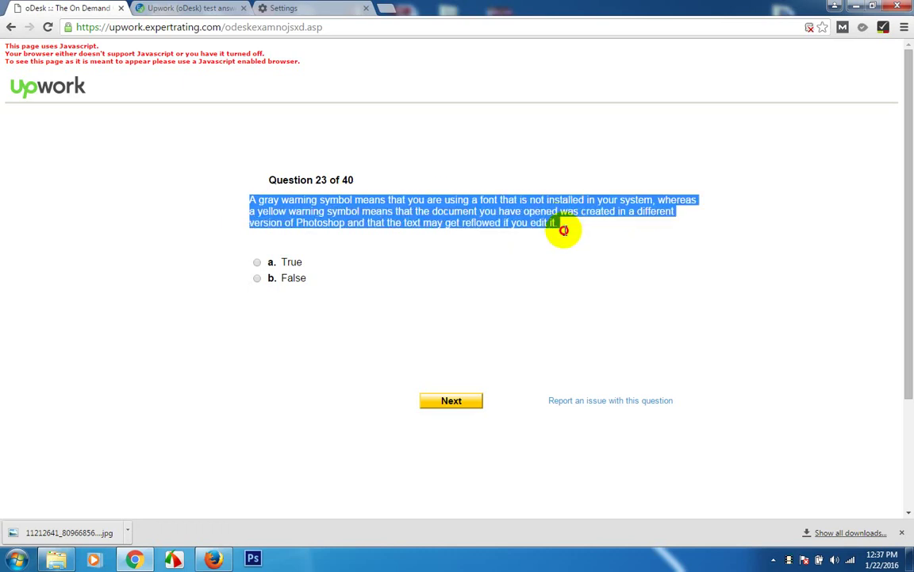
click(153, 10)
key(ctrl+a)
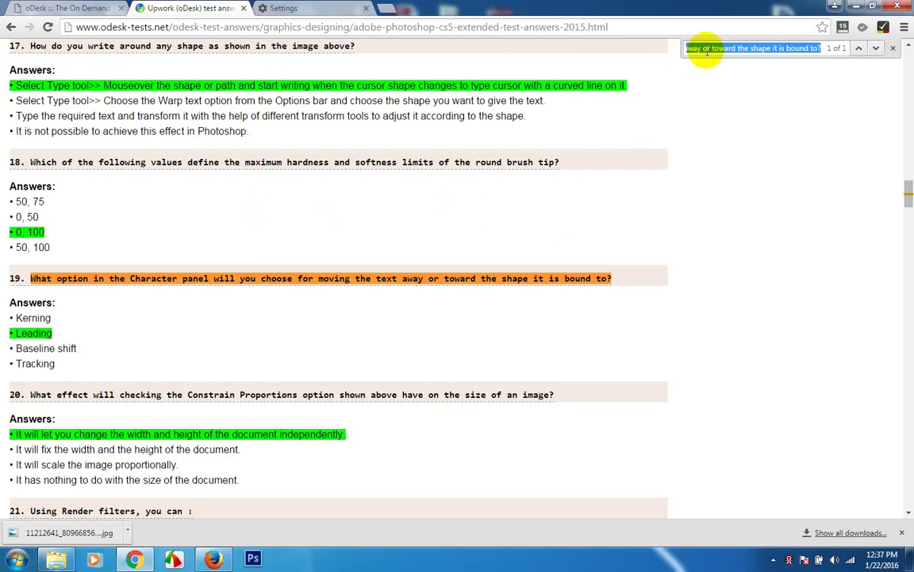
key(ctrl+v)
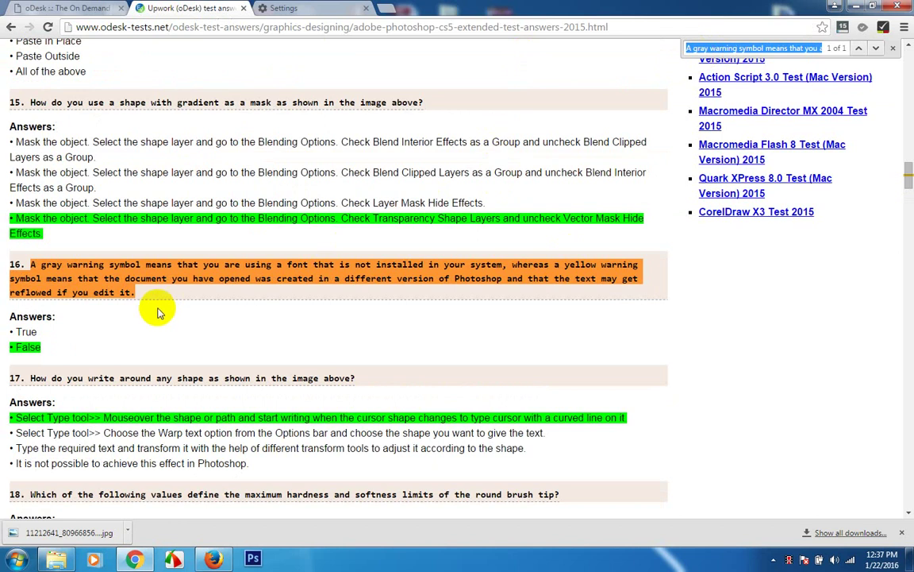
click(52, 6)
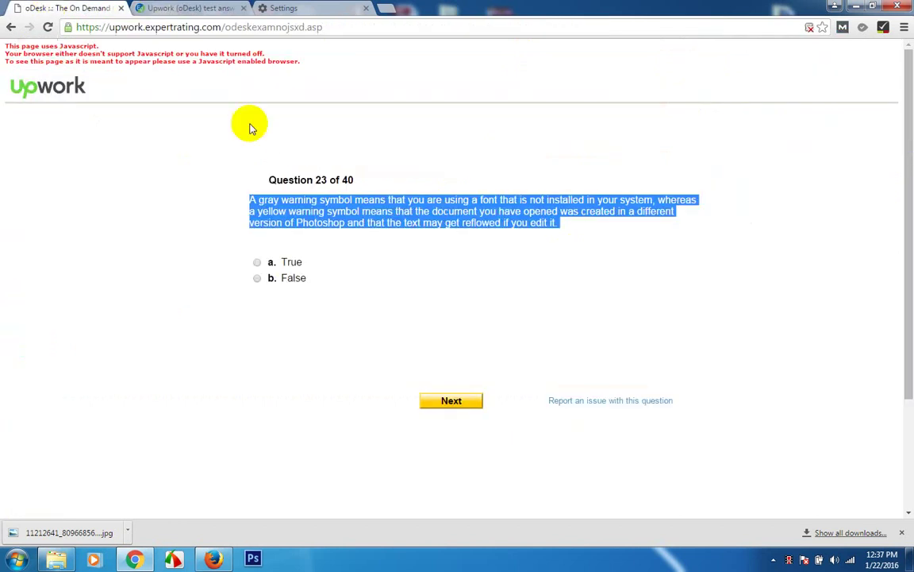
click(294, 278)
click(480, 400)
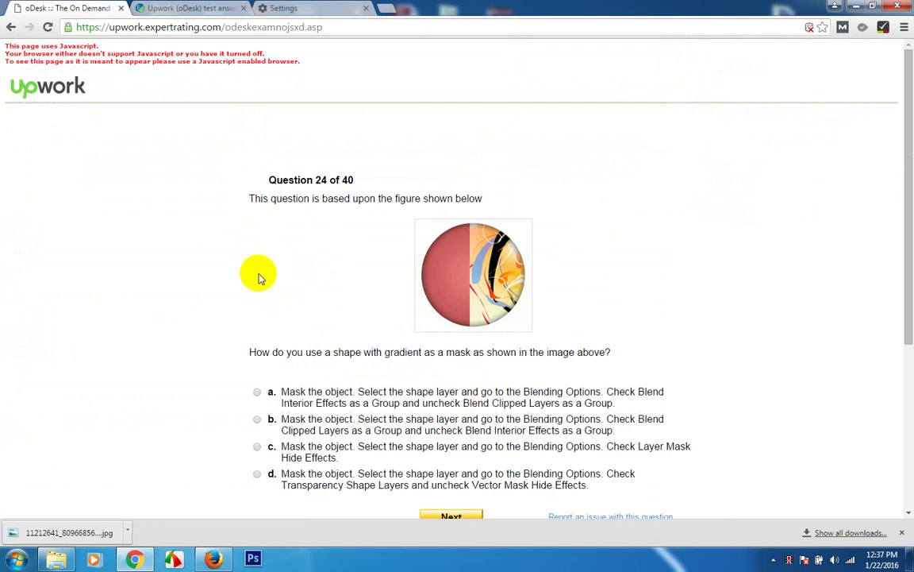
Step: Search the gradient mask Question 24 and choose option d, Transparency Shape Layers
scroll(255, 271, down, 1)
click(339, 295)
drag(339, 295, 577, 298)
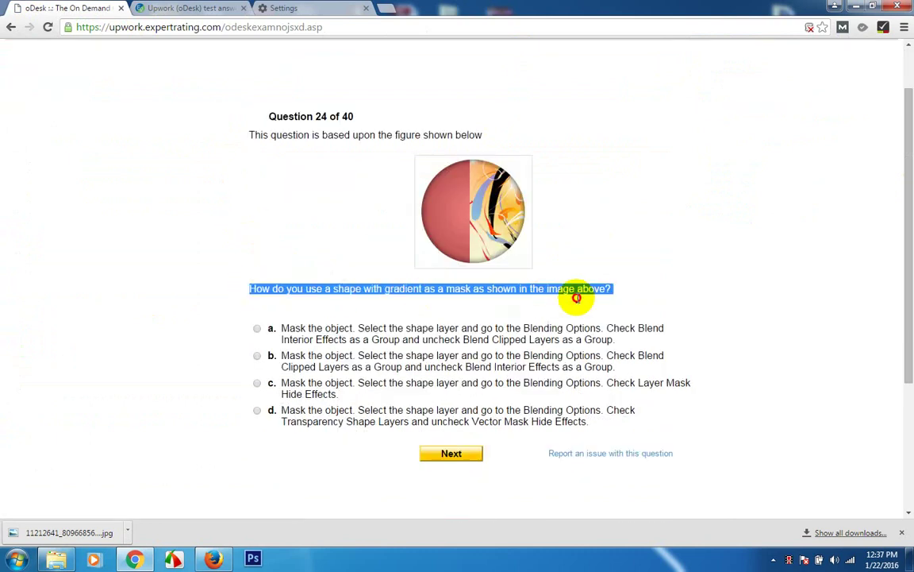
key(ctrl+c)
click(191, 8)
key(ctrl+f)
key(ctrl+v)
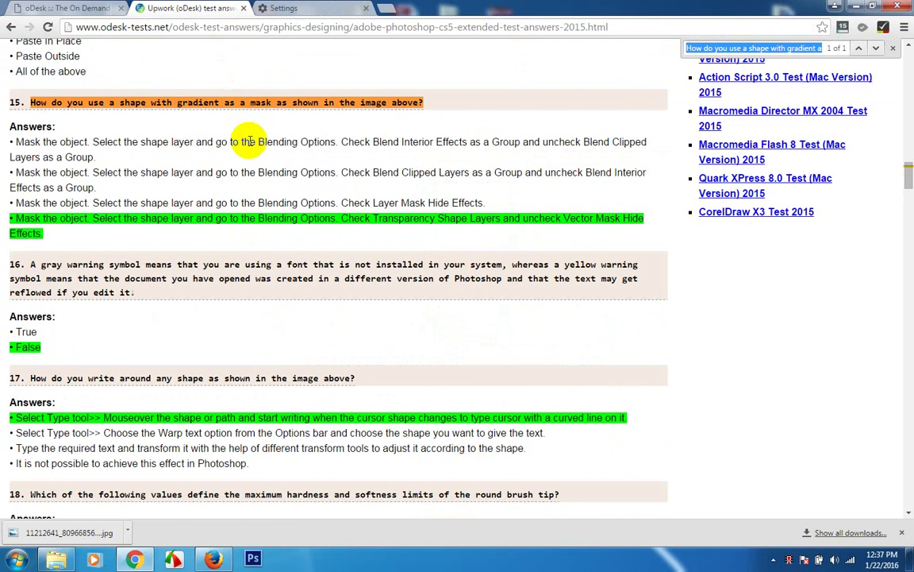
click(48, 8)
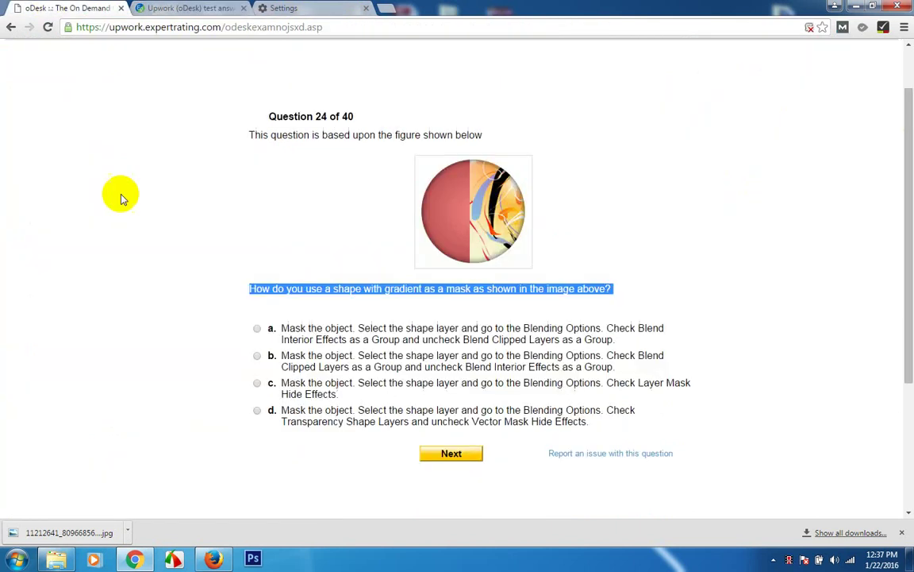
click(302, 410)
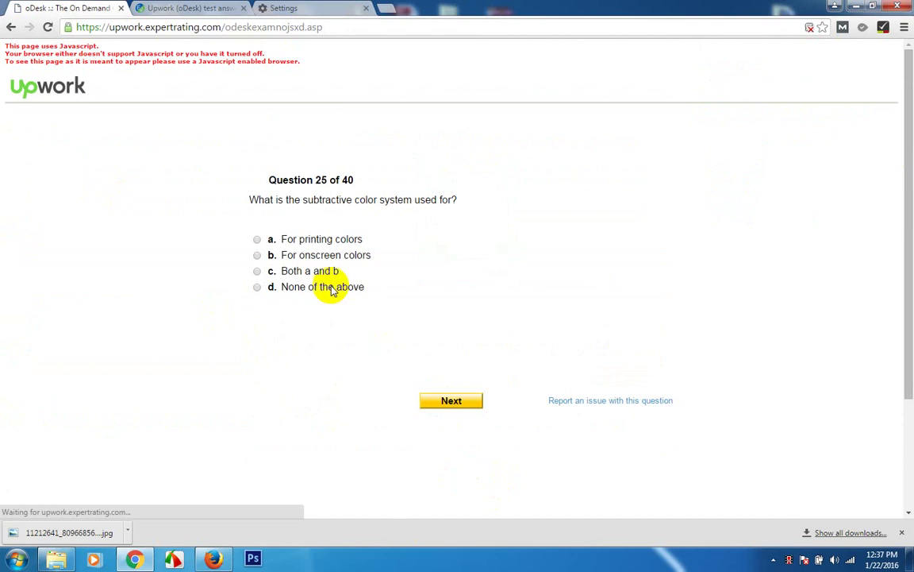
Step: Look up the subtractive color Question 25 and answer For printing colors
drag(249, 200, 472, 207)
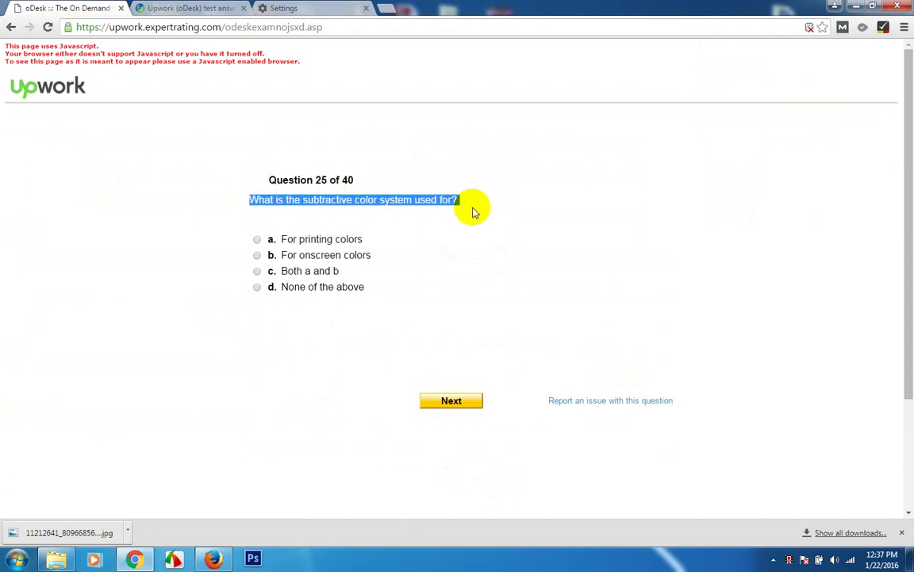
click(181, 8)
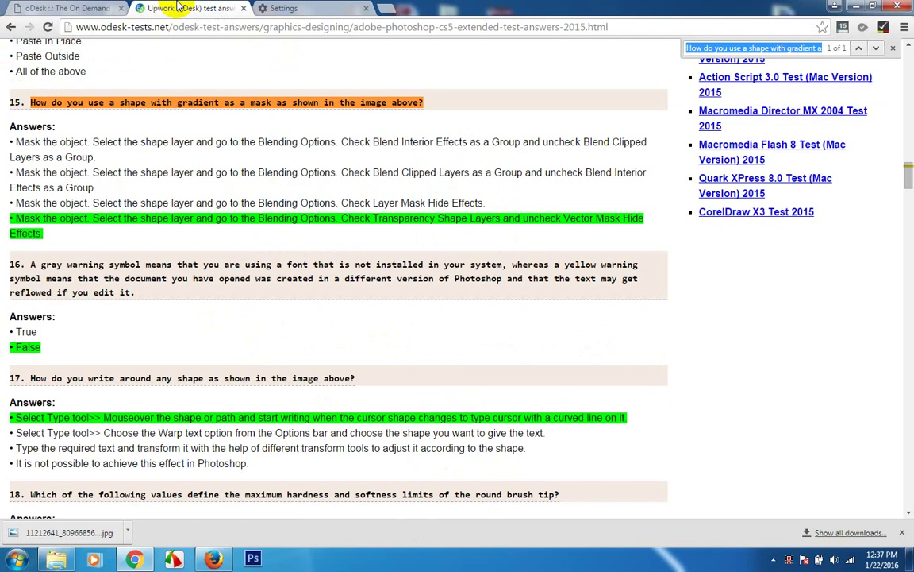
key(ctrl+v)
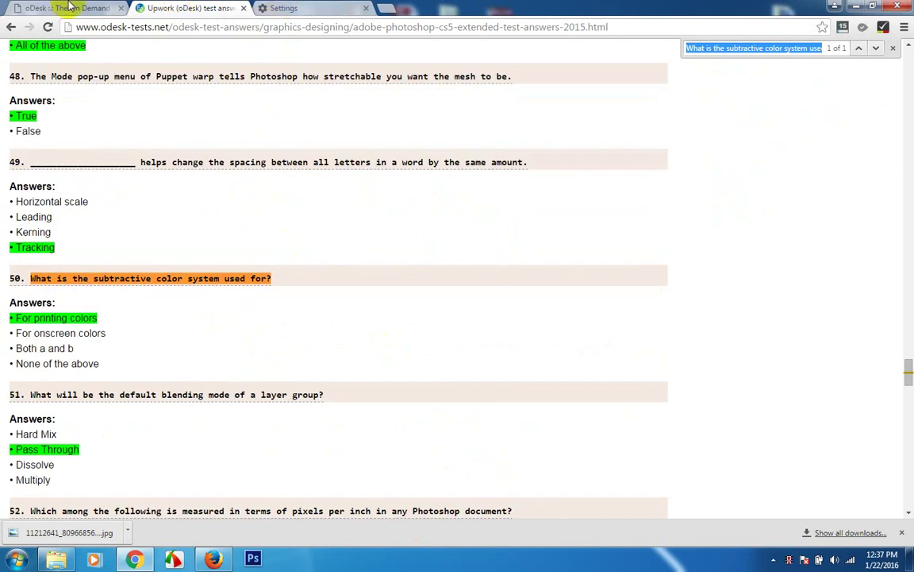
click(61, 8)
click(343, 245)
click(443, 409)
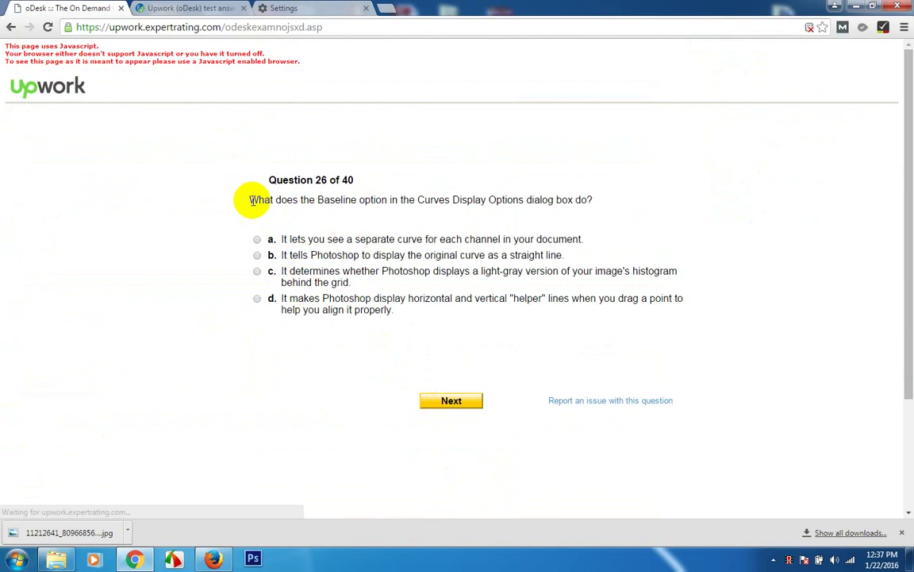
Step: Look up the Curves Baseline question 26 on the answers page and submit it
drag(249, 199, 507, 226)
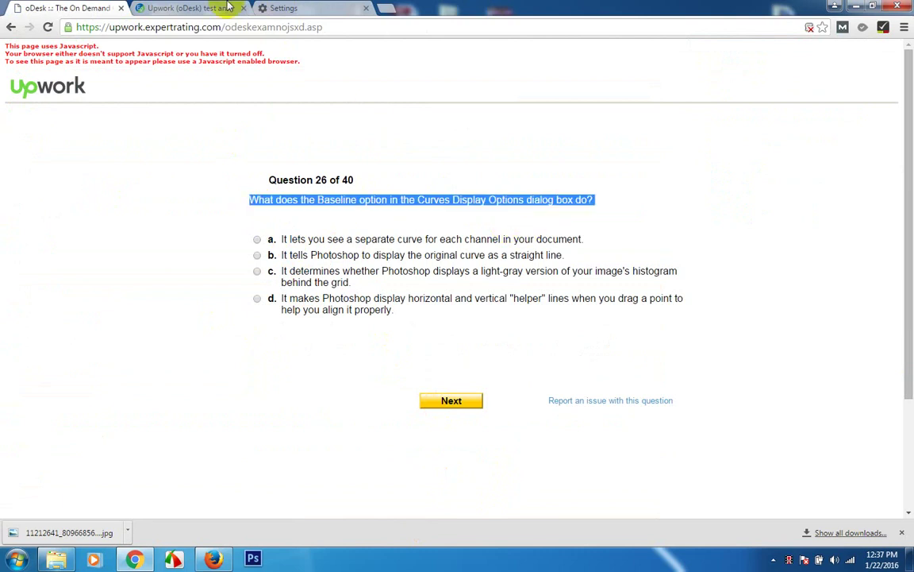
click(187, 8)
key(ctrl+v)
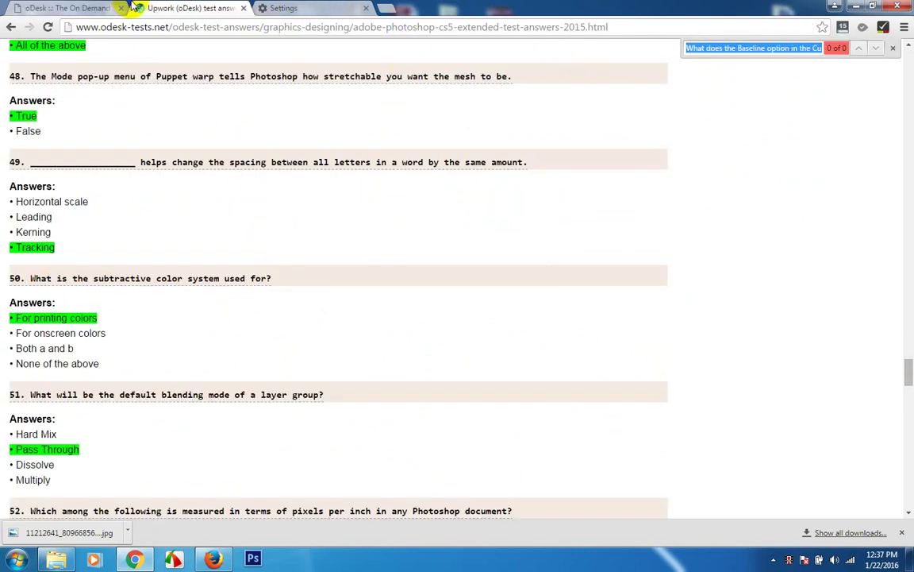
click(76, 8)
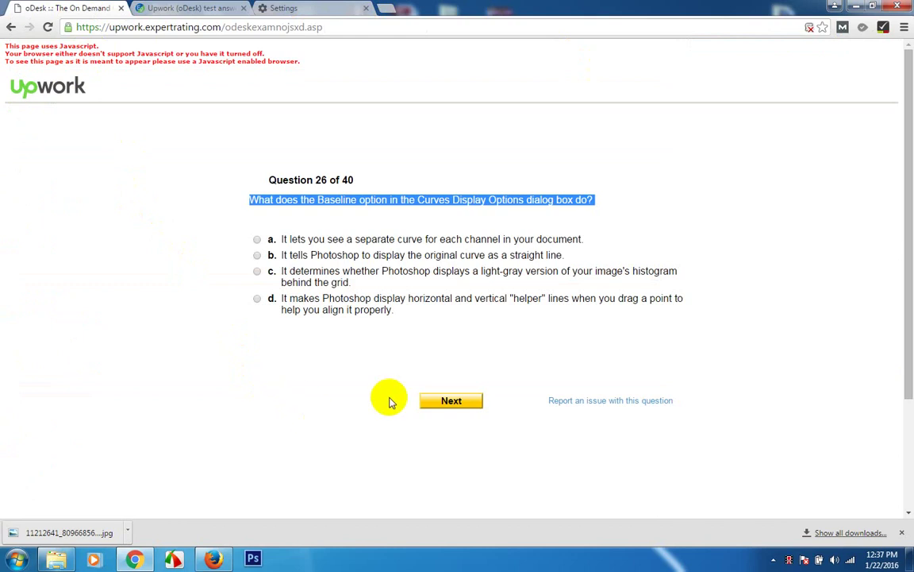
click(384, 400)
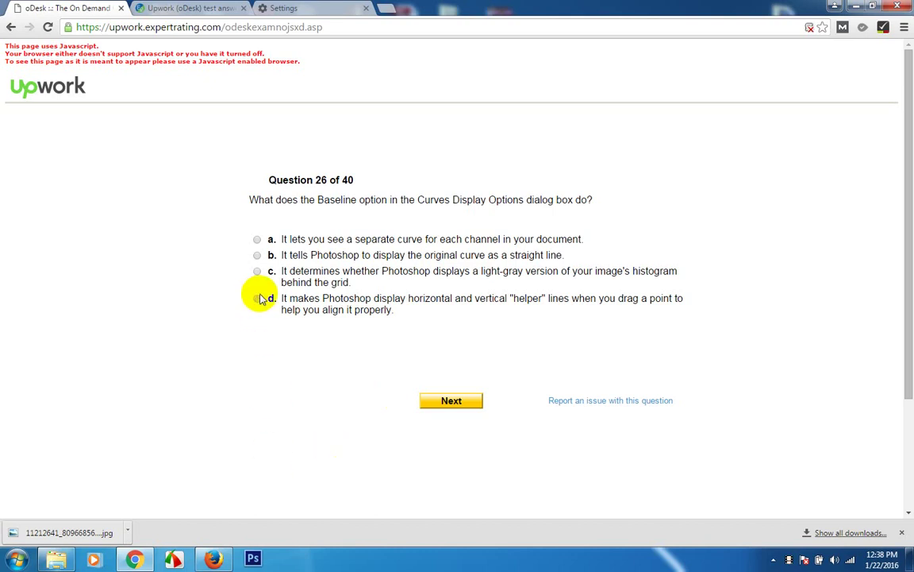
click(449, 401)
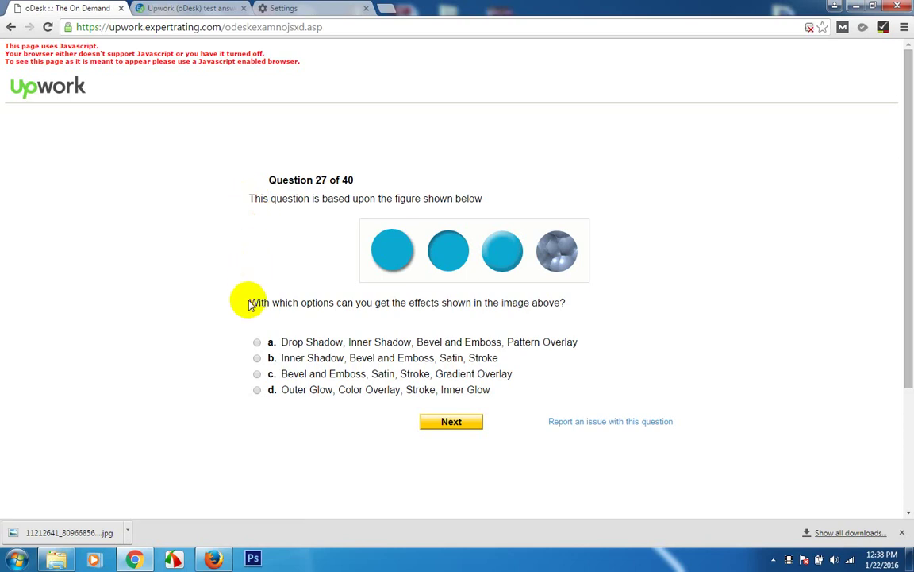
Step: Find the layer-effects question 27 in the answers and submit option a
drag(251, 303, 593, 328)
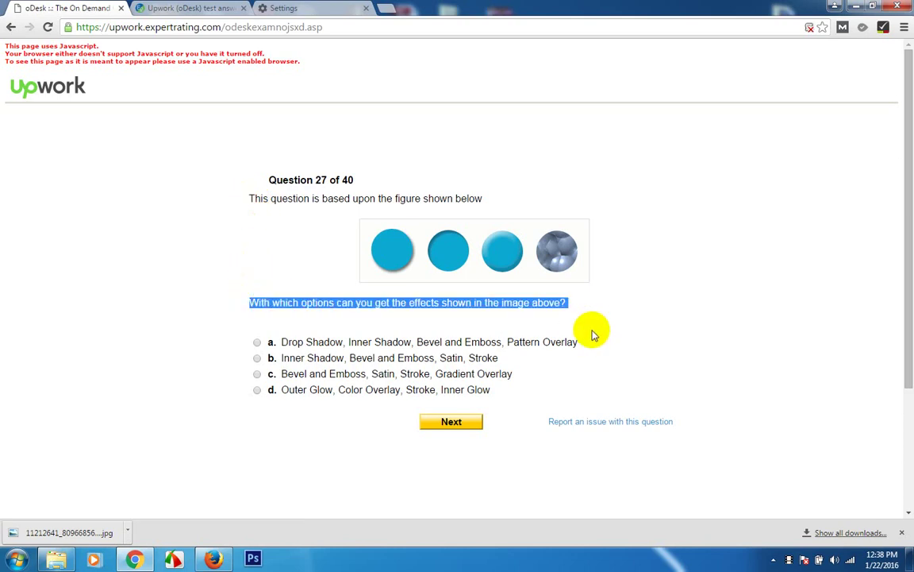
click(159, 8)
key(ctrl+v)
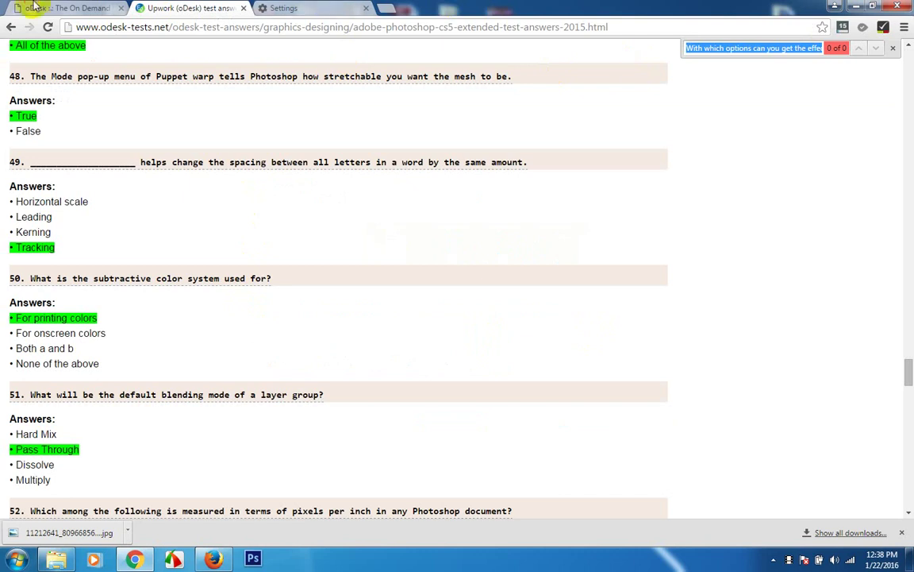
click(24, 8)
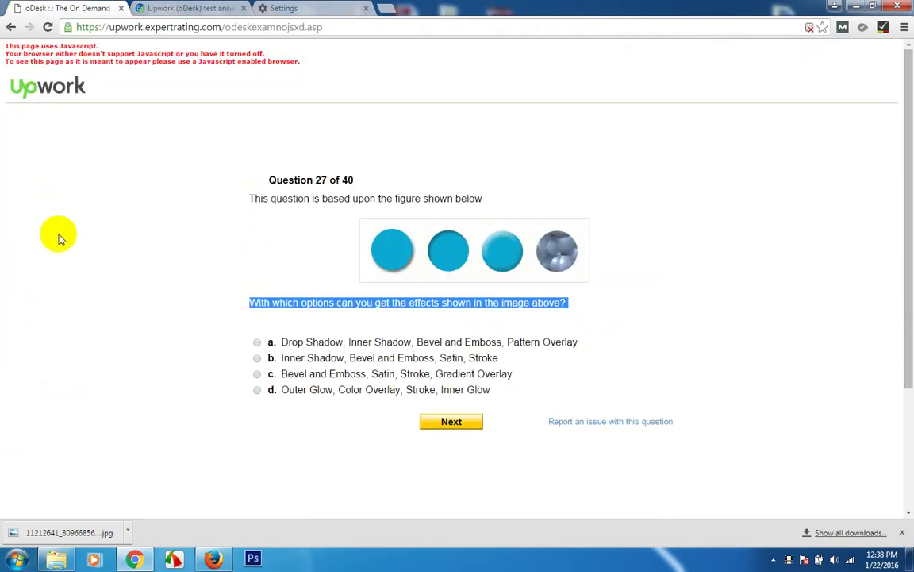
scroll(61, 239, down, 1)
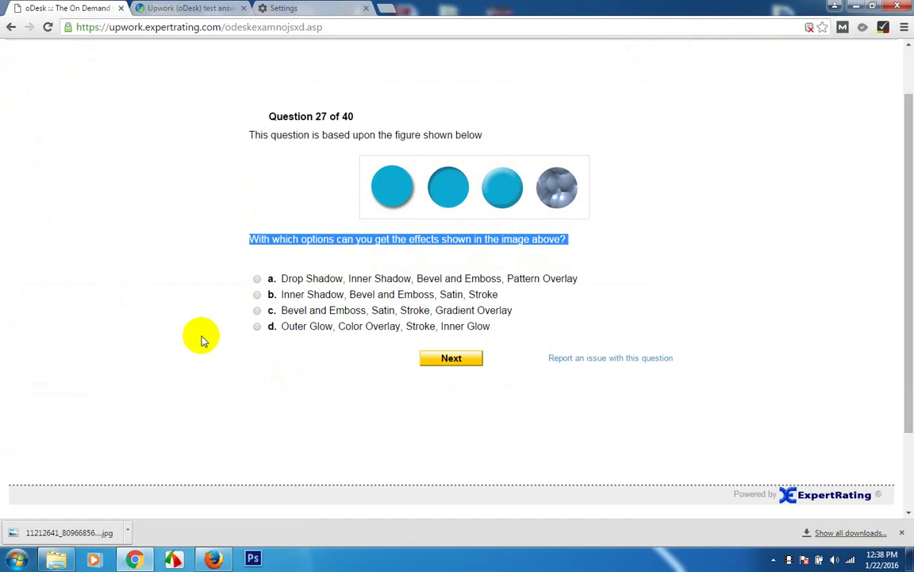
click(262, 359)
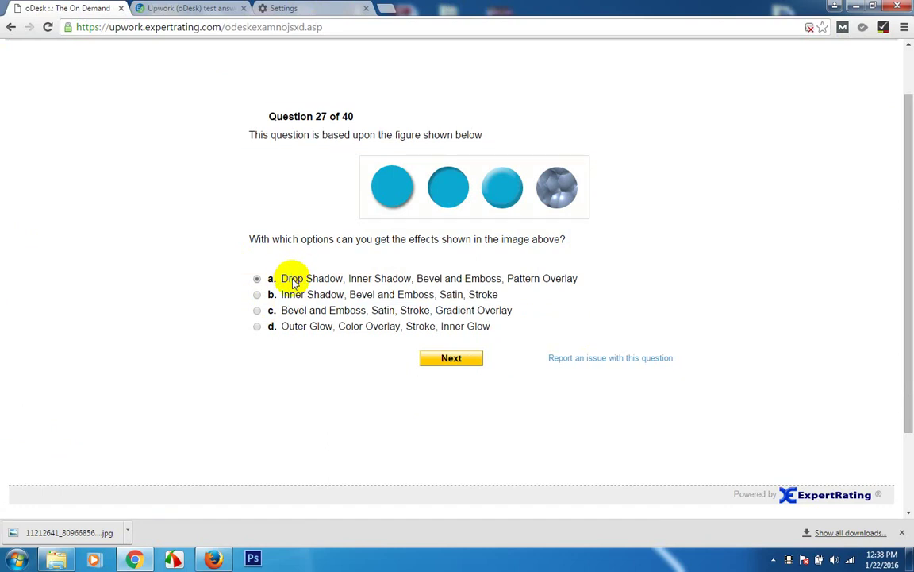
click(463, 361)
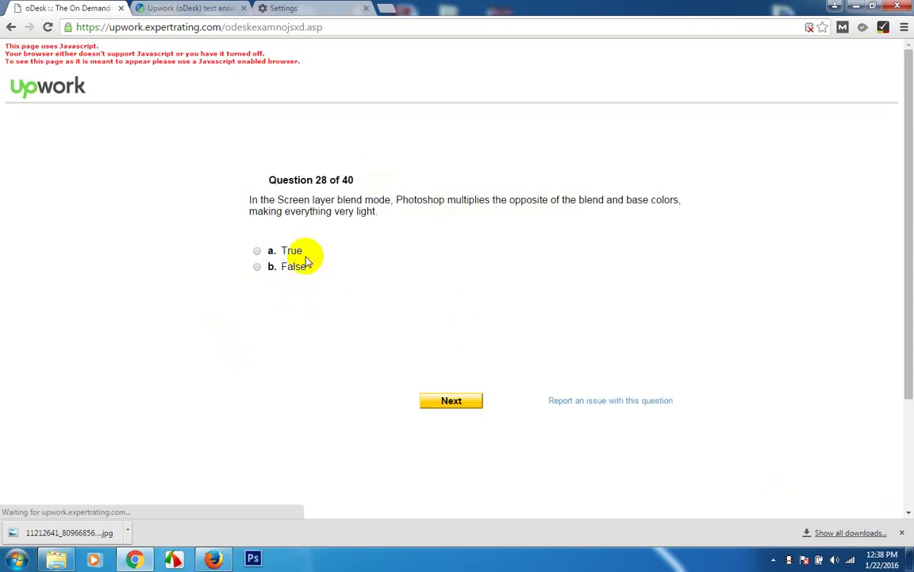
Step: Answer the Screen blend mode question 28 as True and submit it
drag(247, 201, 384, 213)
key(ctrl+c)
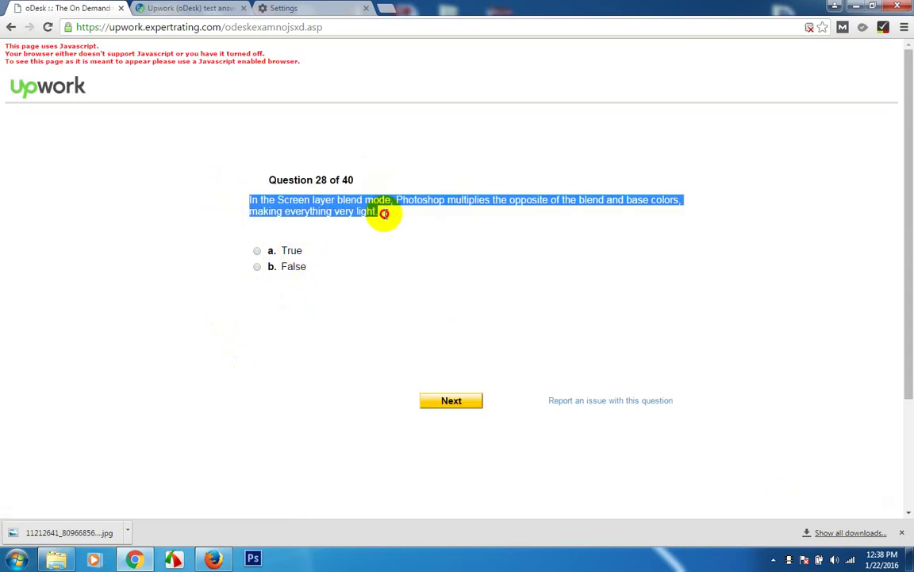
click(191, 8)
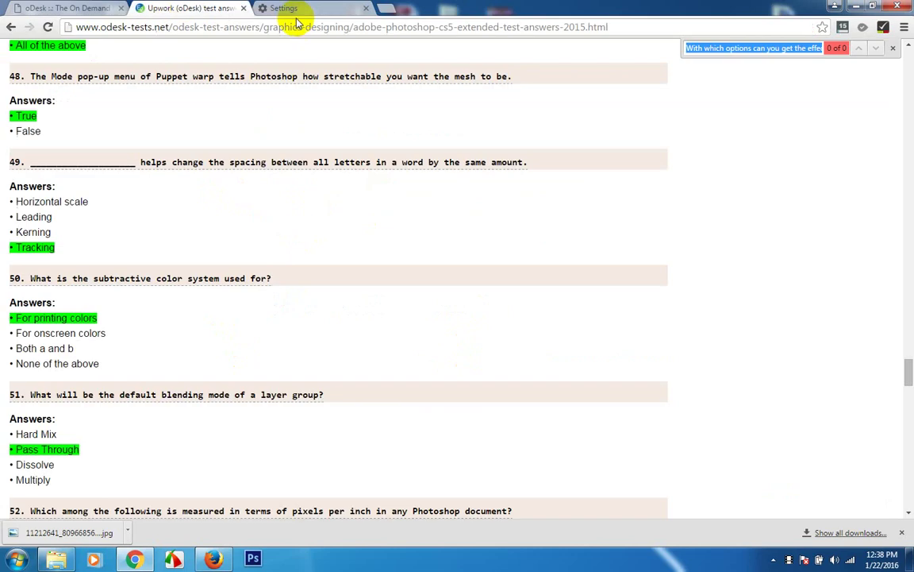
key(ctrl+v)
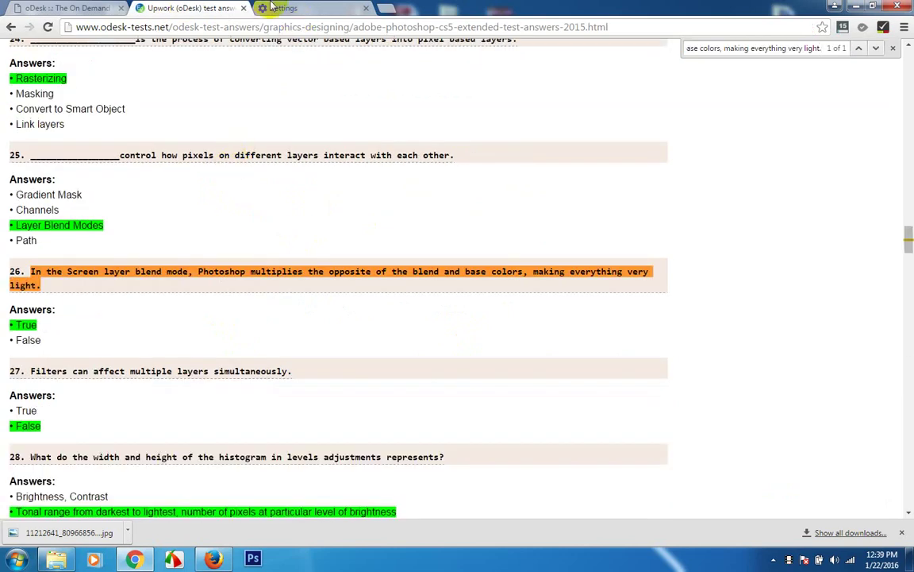
click(72, 8)
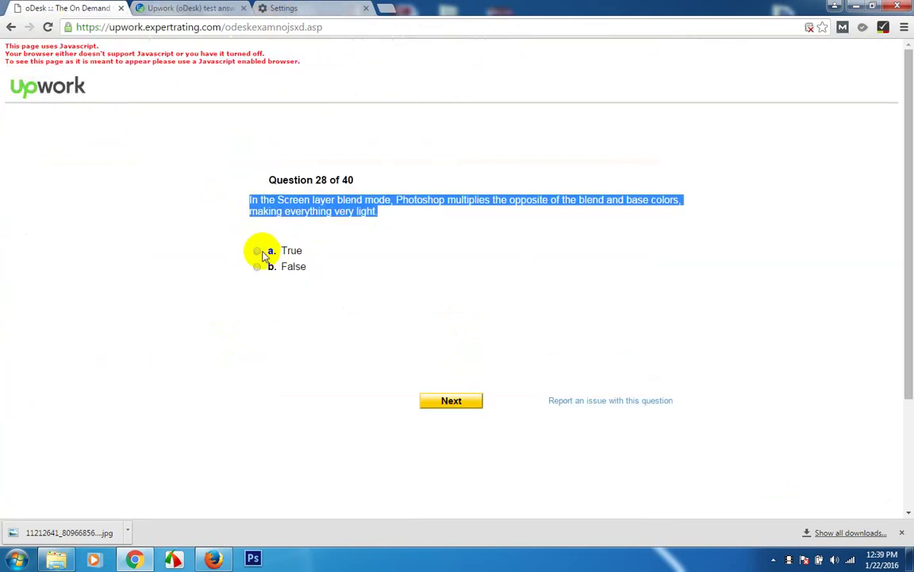
click(258, 250)
click(461, 403)
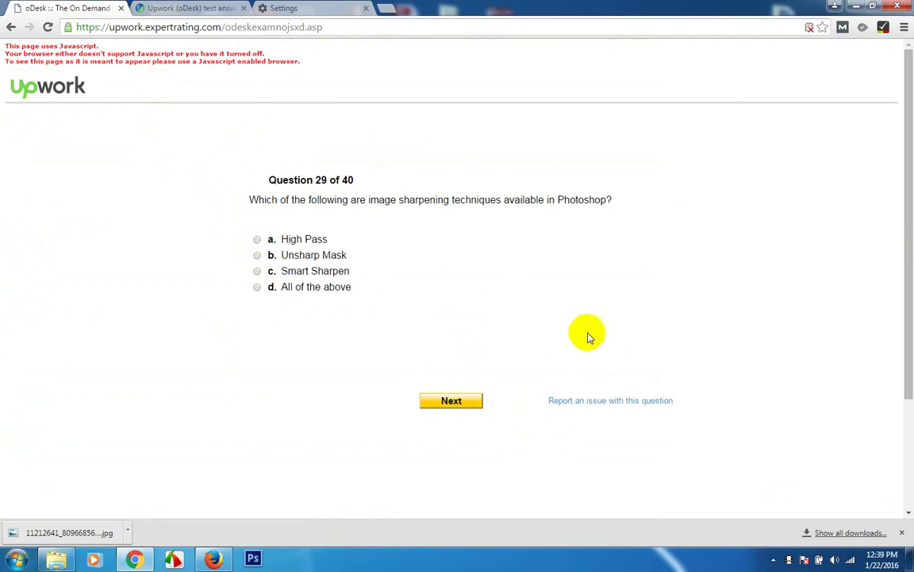
Step: Search the answers for the sharpening question 29 and submit All of the above
drag(251, 199, 628, 193)
key(ctrl+c)
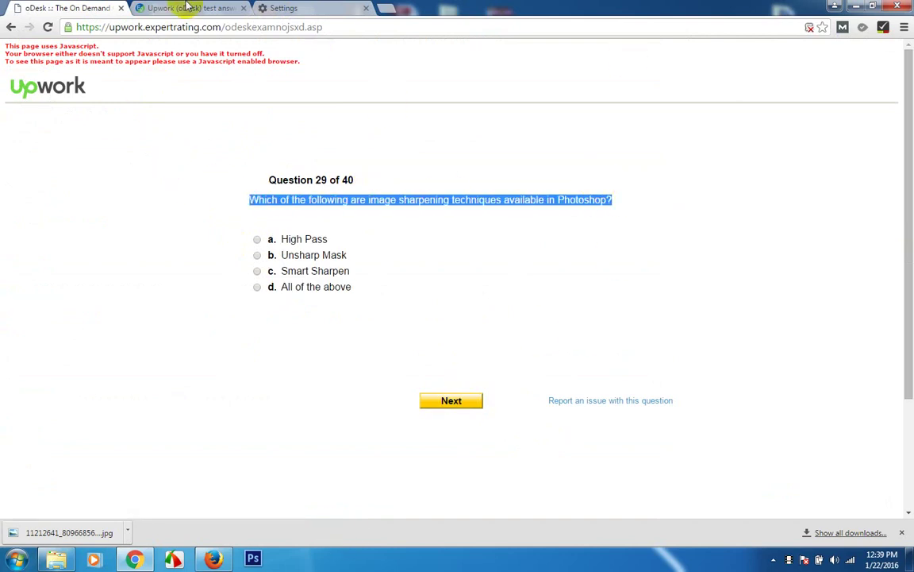
click(171, 8)
click(752, 52)
key(ctrl+a)
key(ctrl+v)
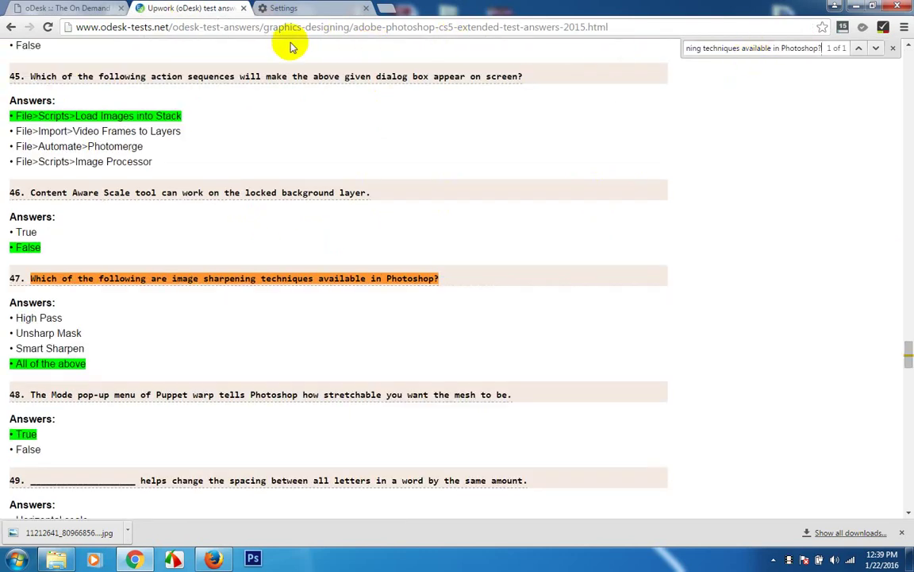
click(40, 8)
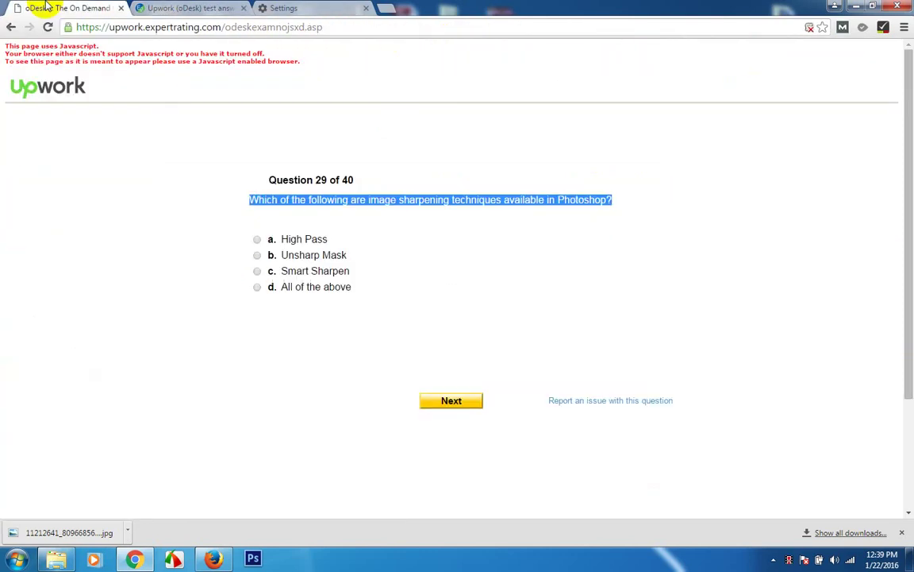
click(333, 288)
click(452, 401)
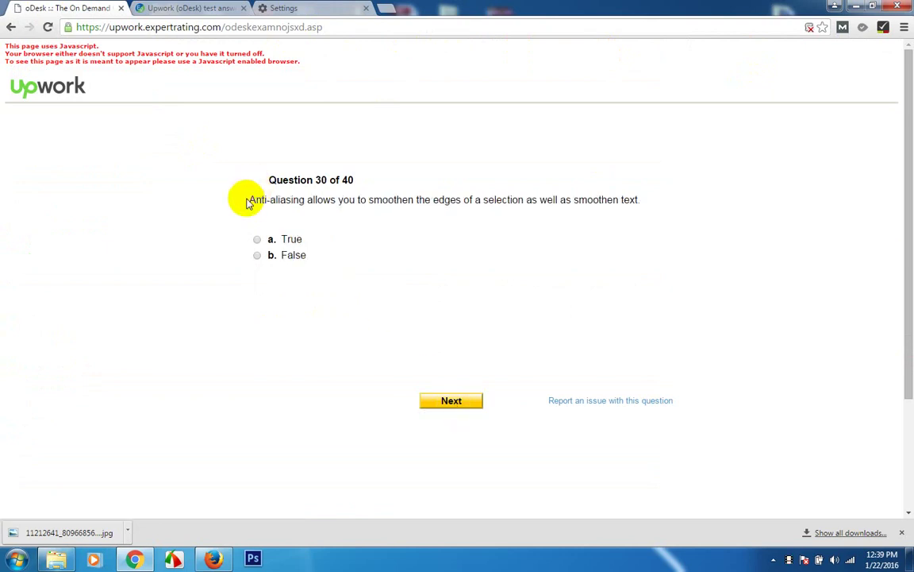
Step: Answer the anti-aliasing question 30 as True after looking it up
drag(250, 200, 582, 226)
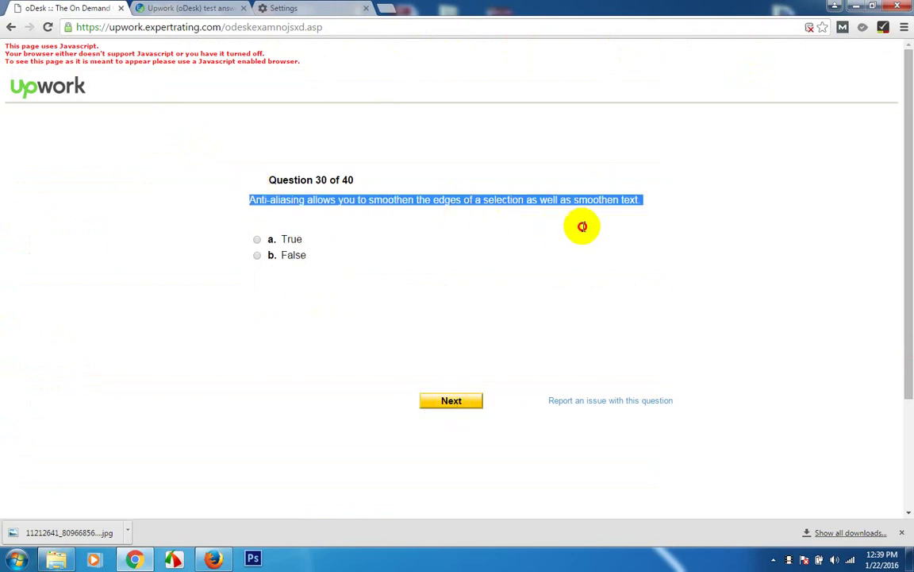
click(181, 9)
key(ctrl+a)
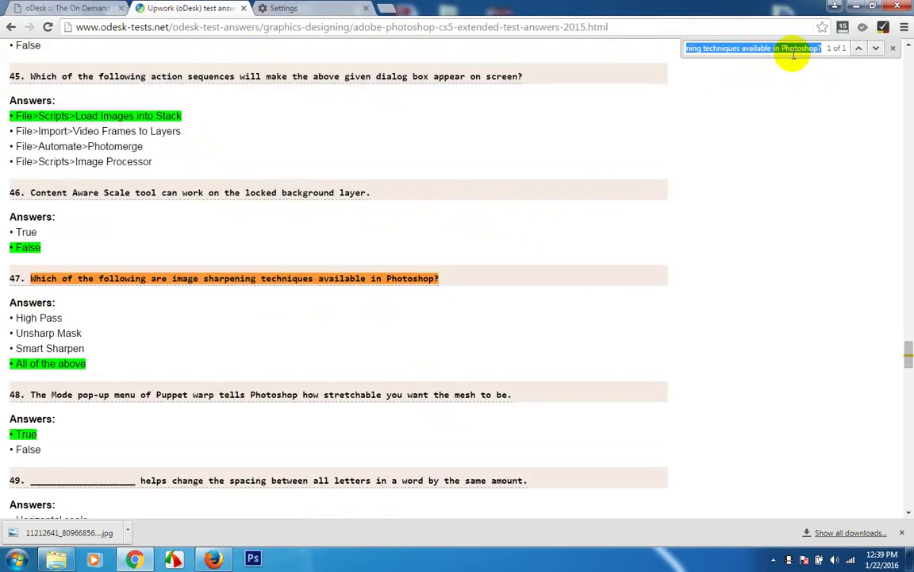
text(Anti-aliasing allows you to smoothen the)
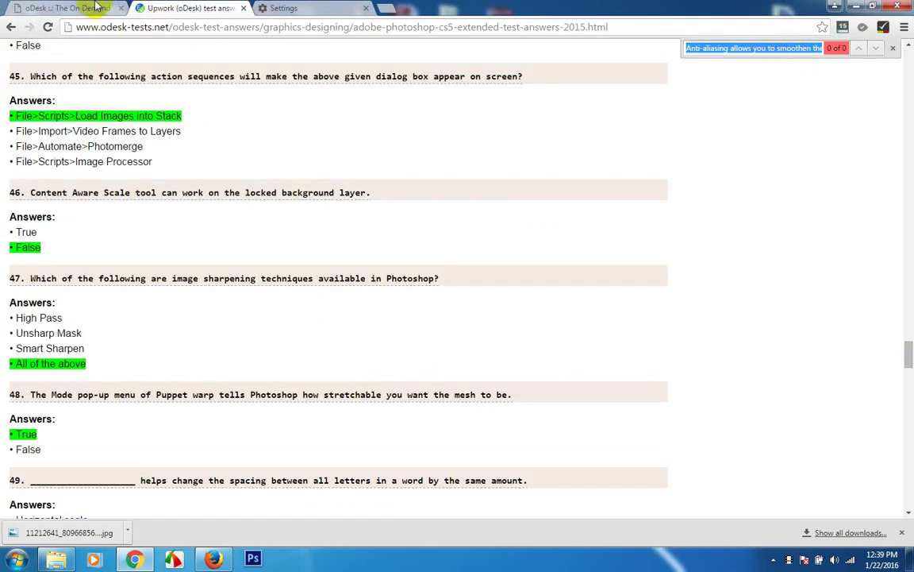
click(24, 8)
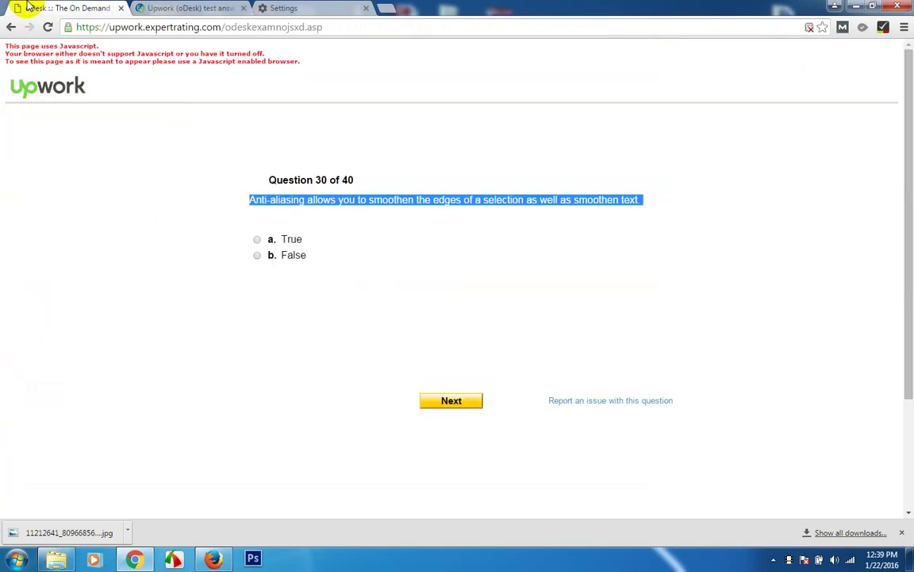
click(324, 241)
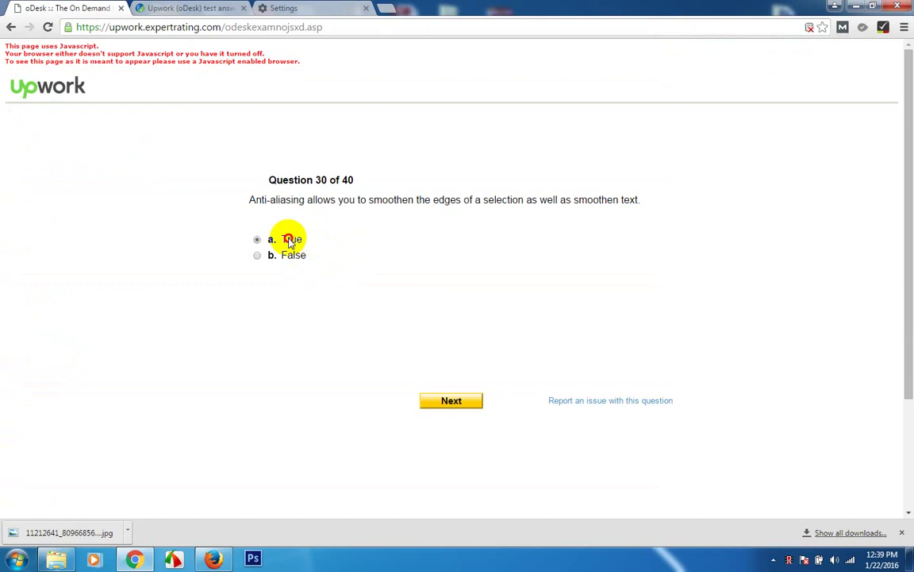
click(441, 399)
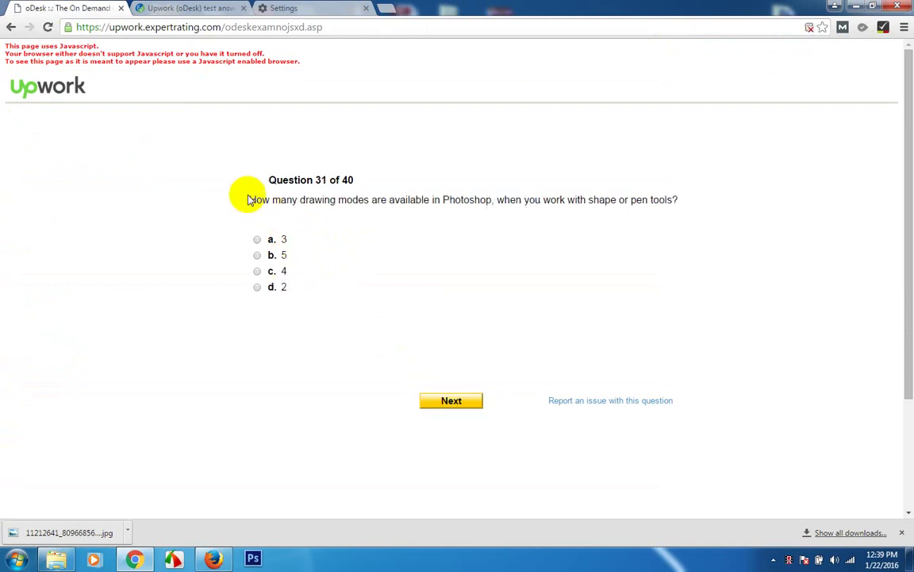
Step: Answer the drawing-modes question 31 with 3 and submit it
drag(253, 200, 689, 198)
key(ctrl+c)
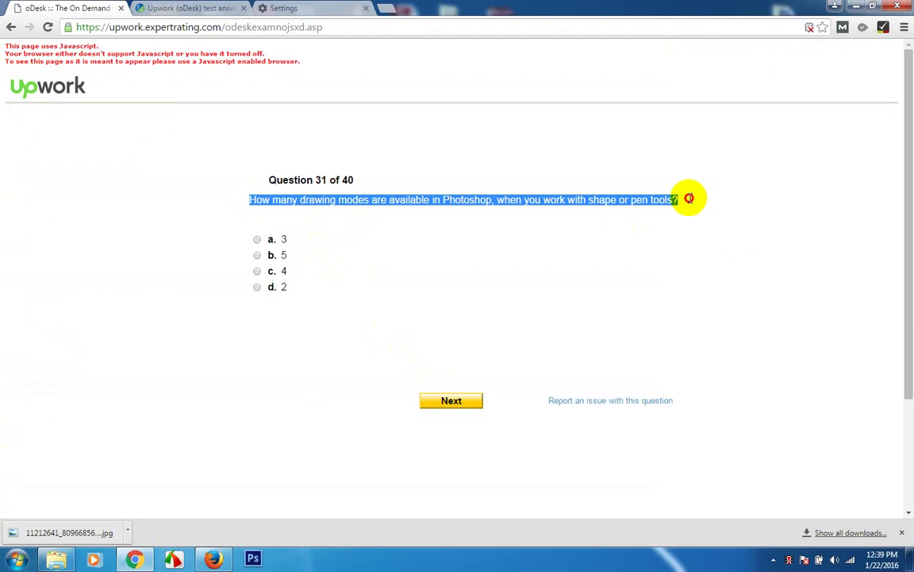
click(195, 8)
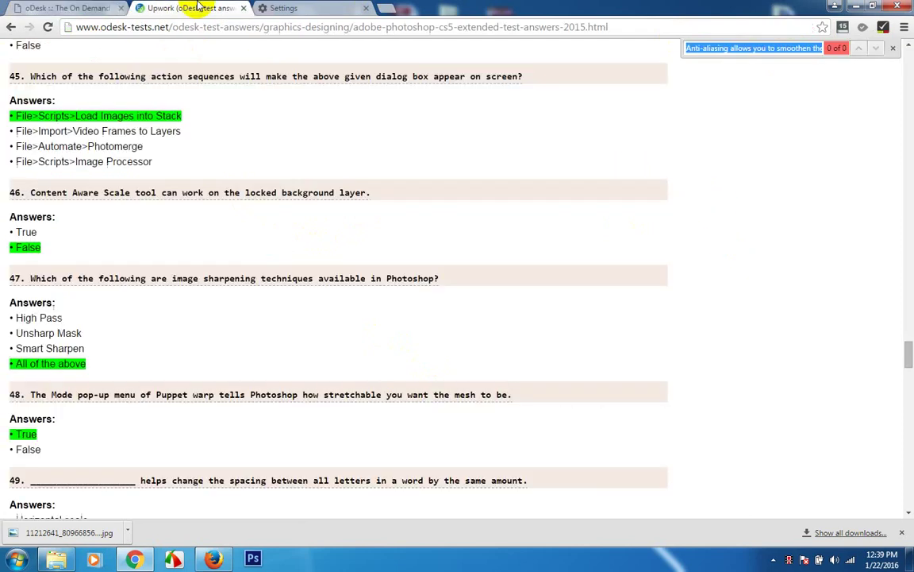
key(ctrl+v)
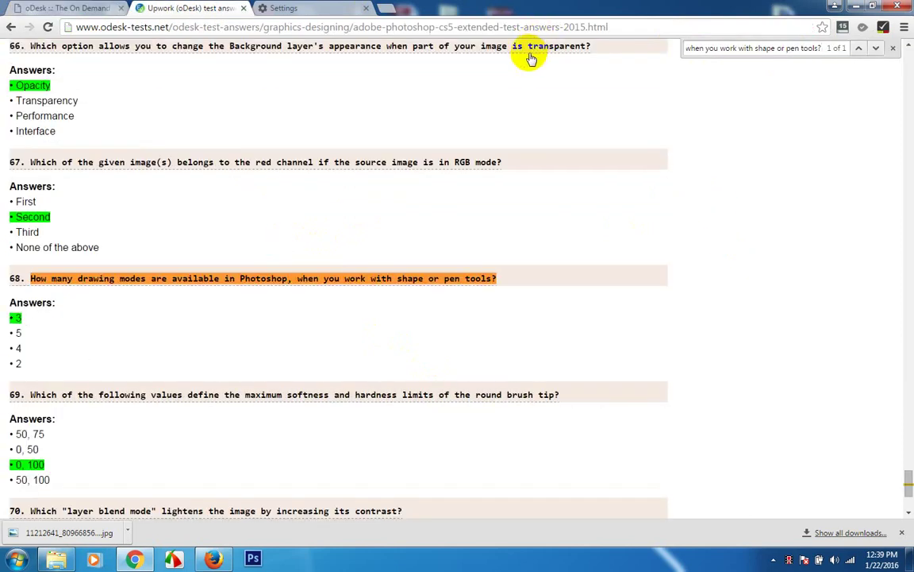
click(32, 7)
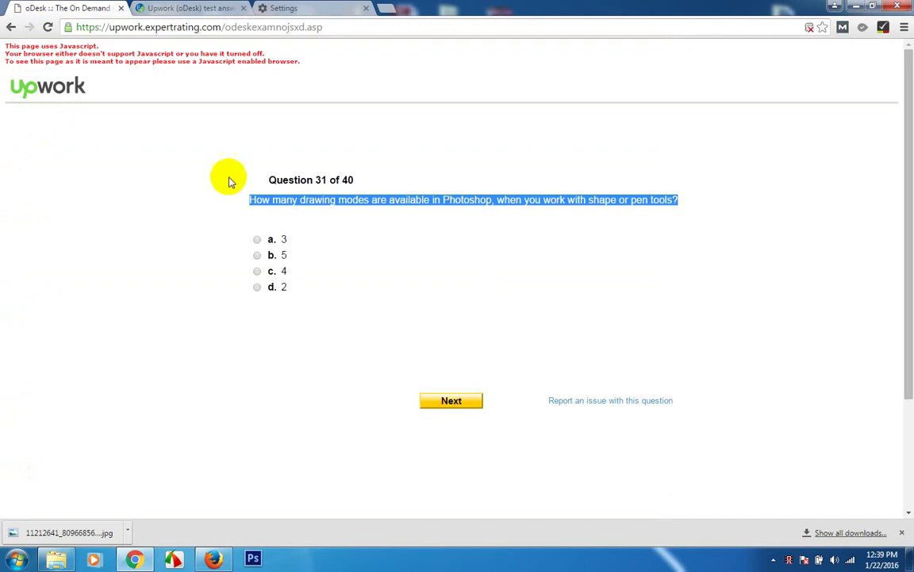
click(259, 238)
click(459, 407)
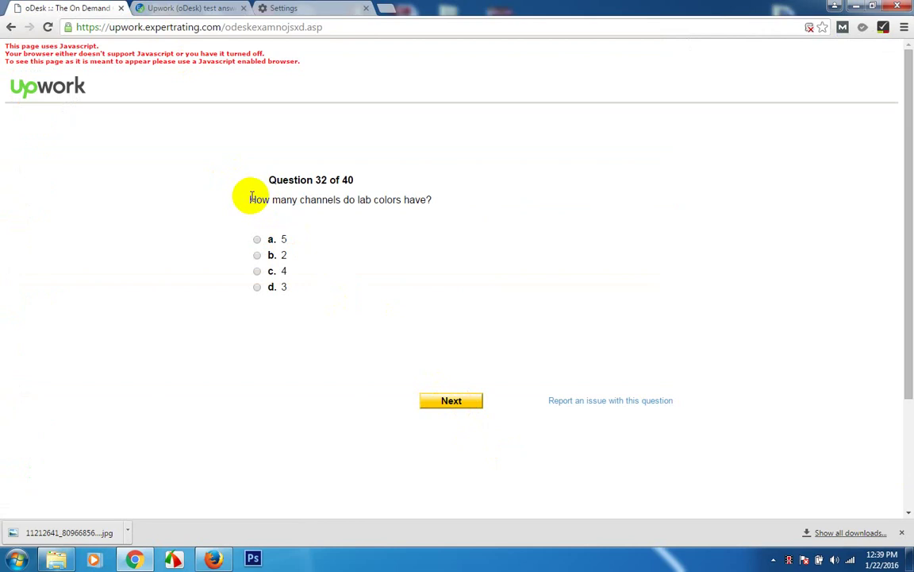
Step: Answer the Lab color channels question with 4 and question 33 with Resampling
click(257, 271)
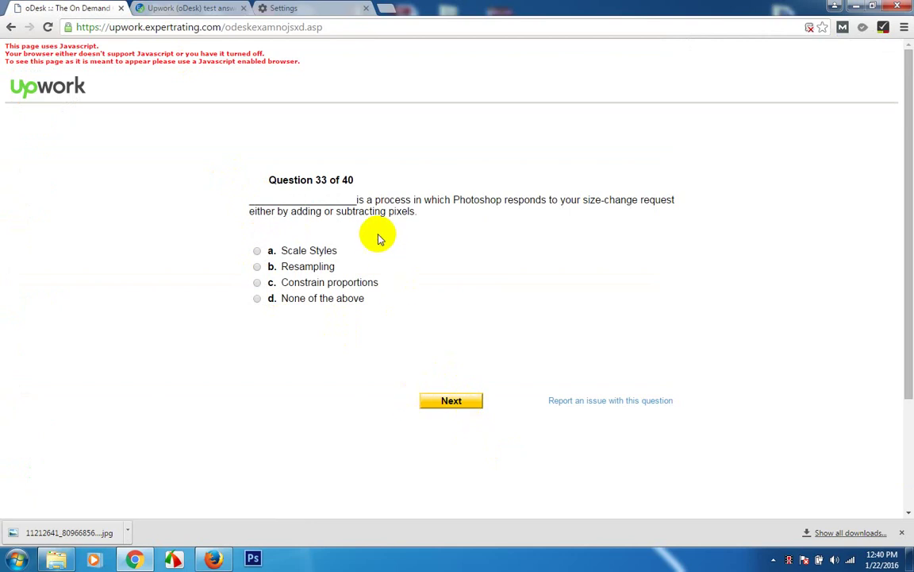
drag(356, 200, 445, 213)
key(ctrl+c)
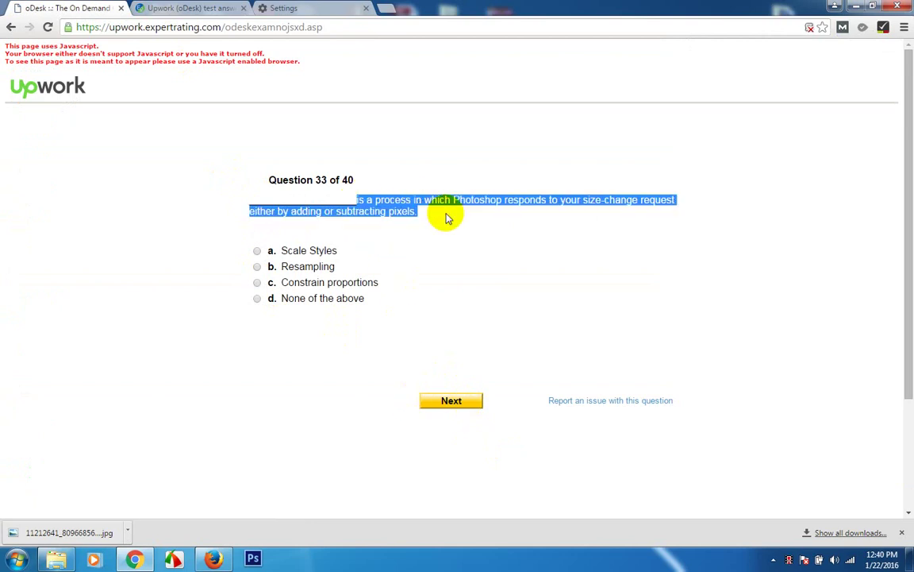
click(204, 8)
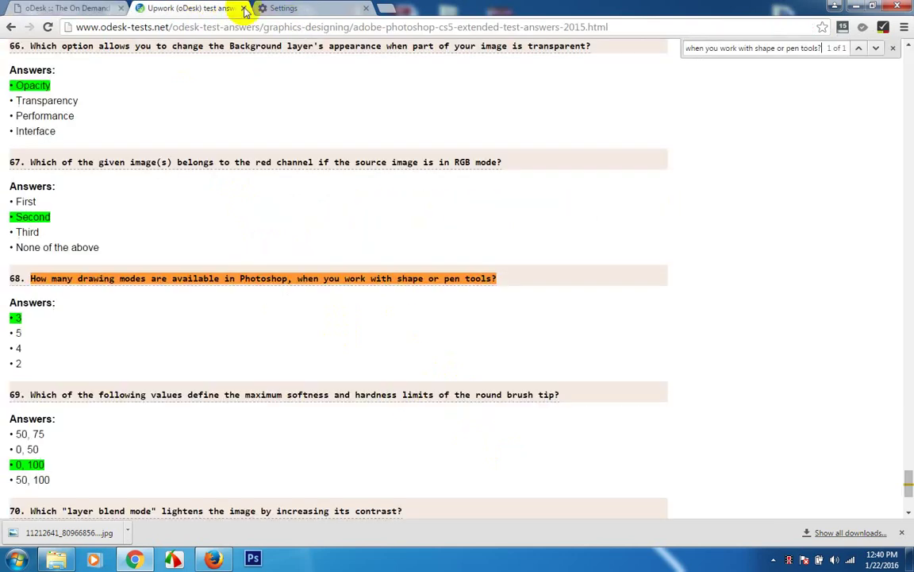
click(692, 49)
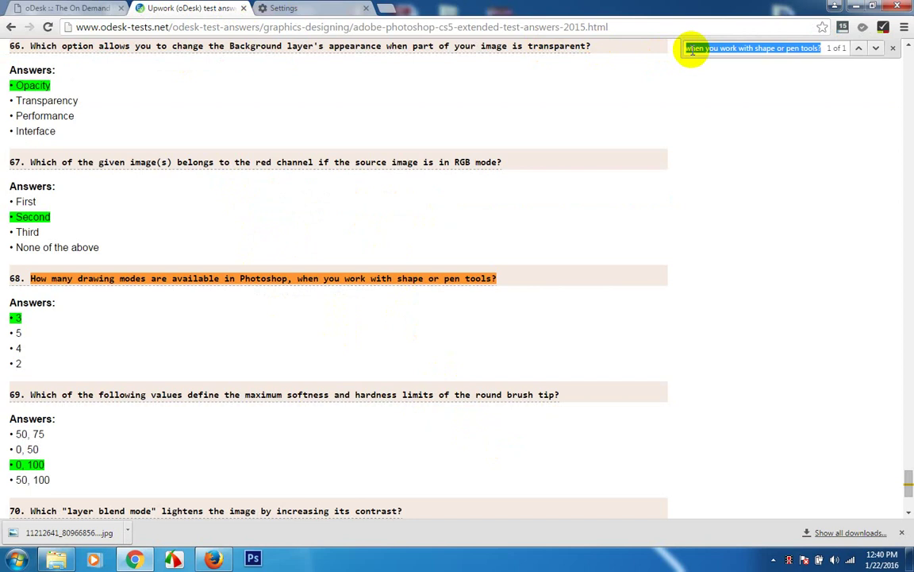
key(ctrl+v)
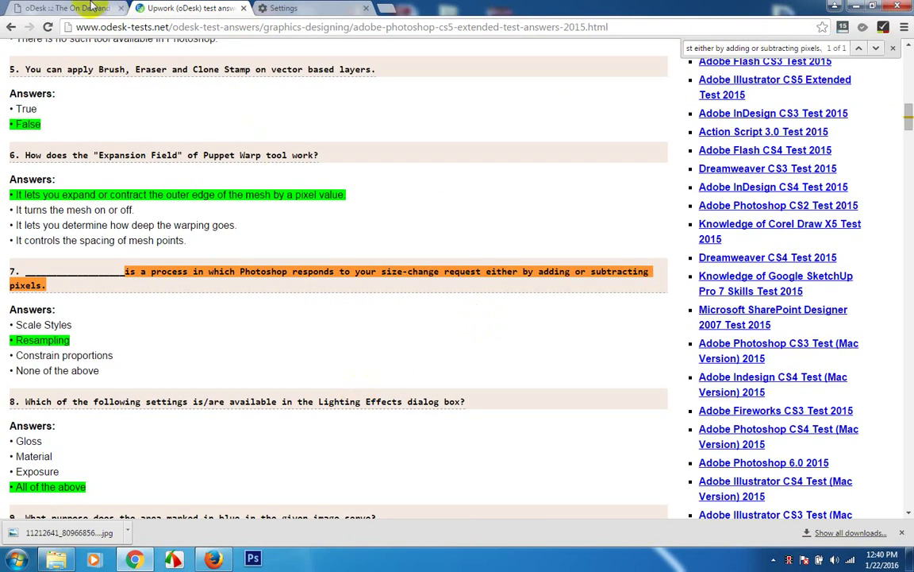
click(82, 6)
click(299, 267)
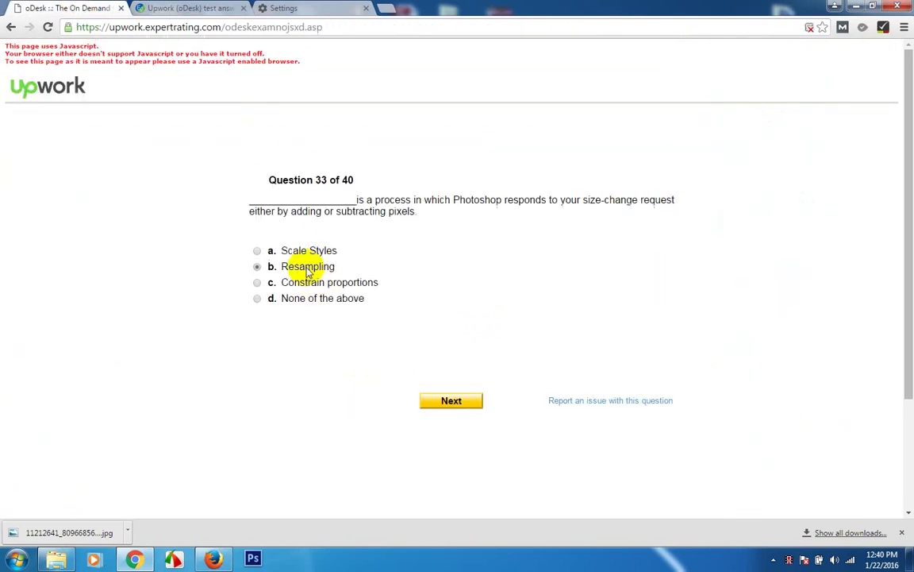
click(477, 400)
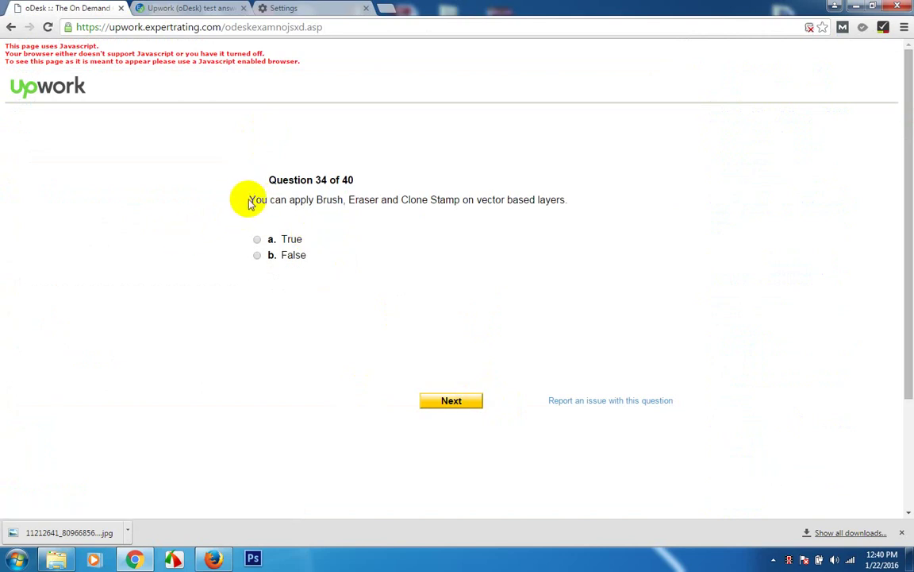
Step: Look up question 34 on vector-layer painting tools and submit False
drag(251, 198, 526, 214)
key(ctrl+c)
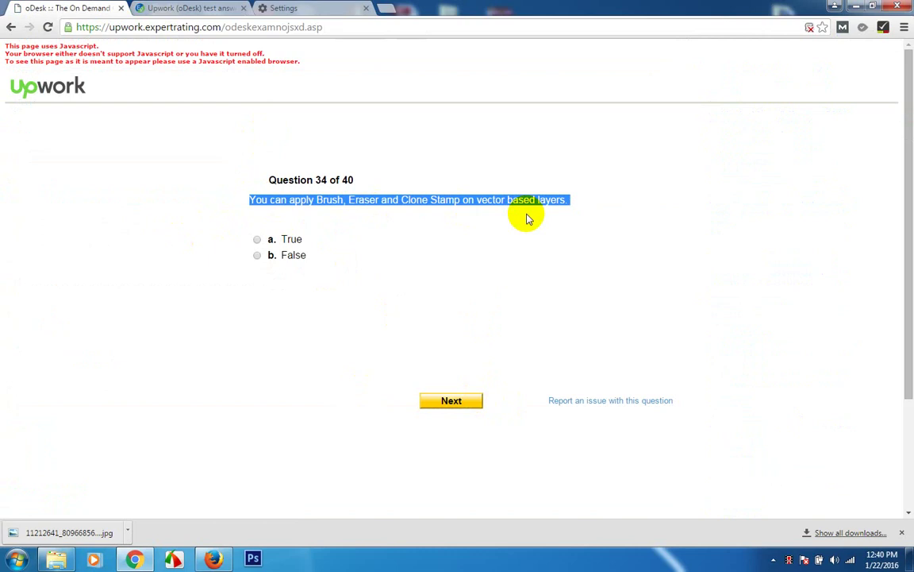
click(190, 8)
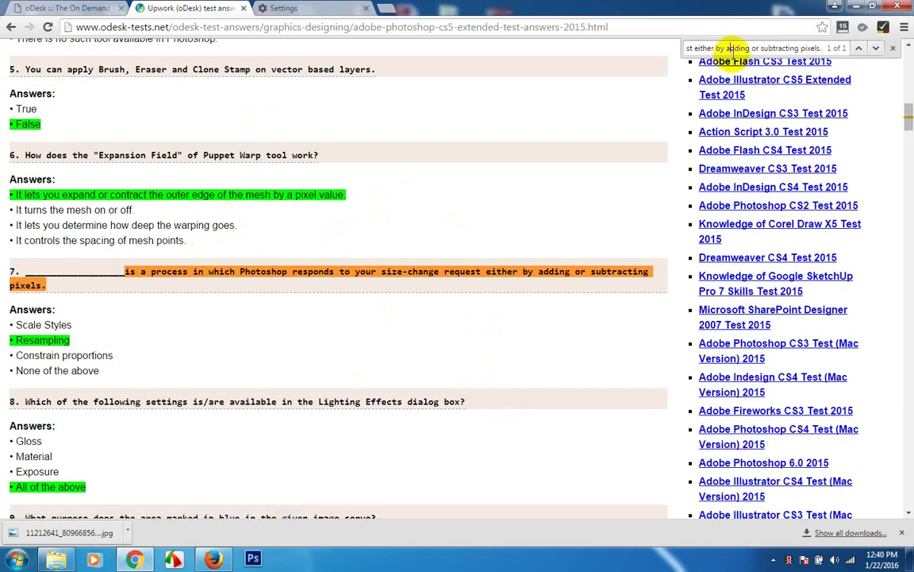
key(ctrl+a)
key(ctrl+v)
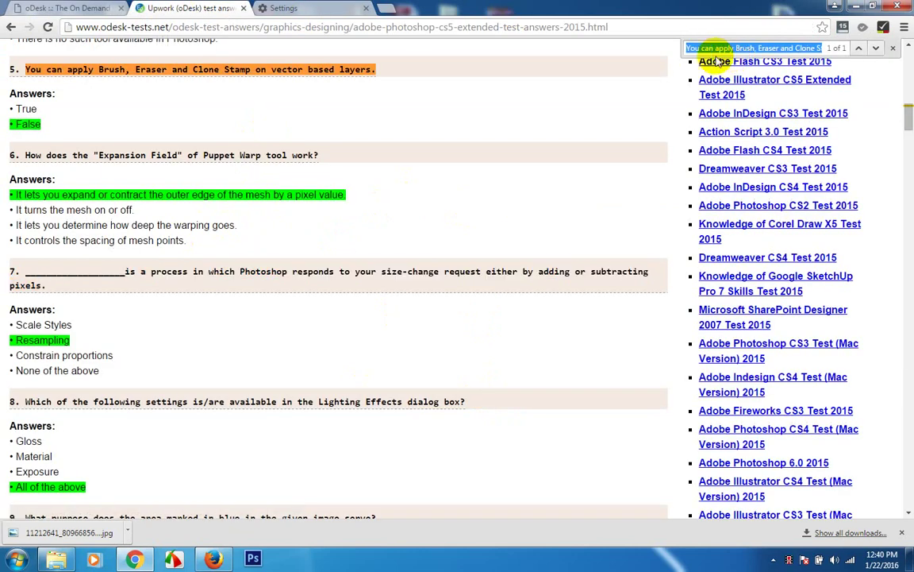
click(68, 8)
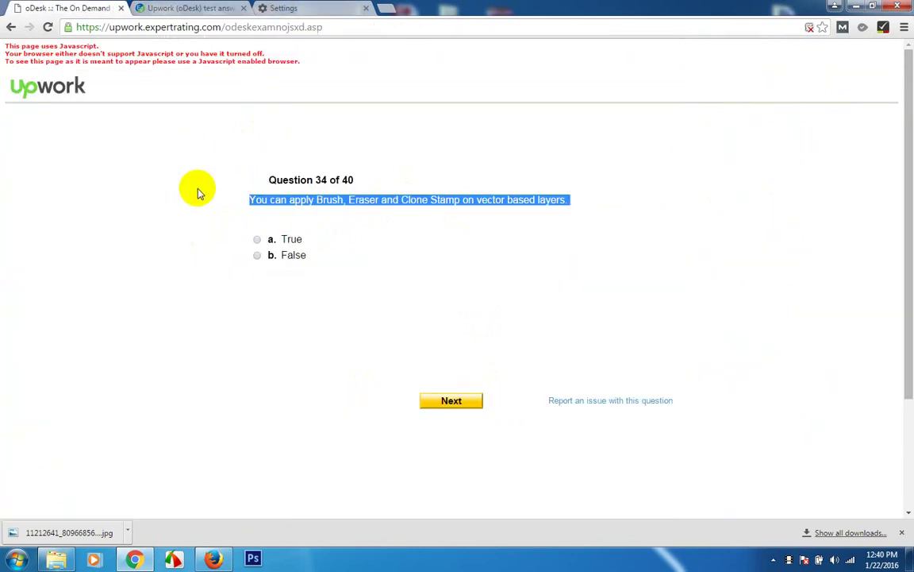
click(293, 254)
click(457, 399)
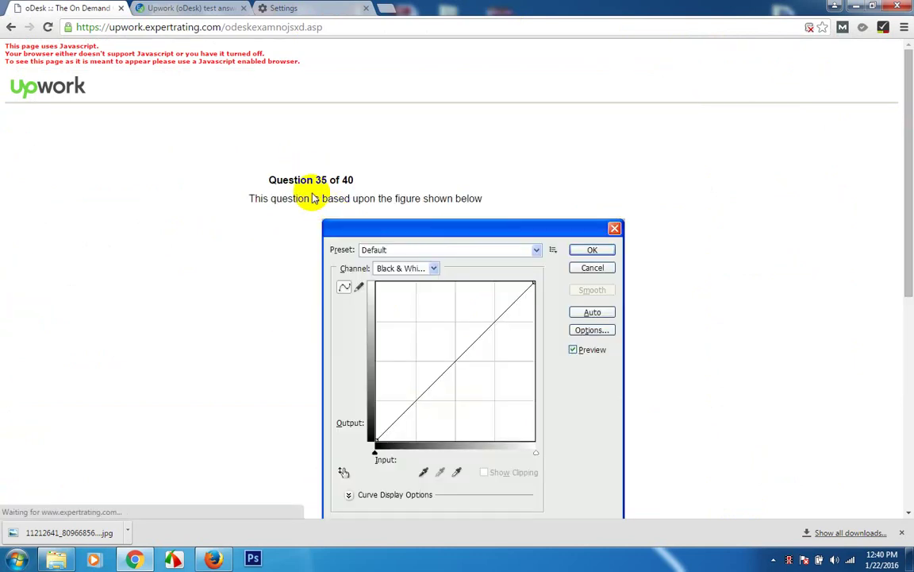
Step: Look up question 35 in the answers and submit Curves
scroll(270, 270, down, 4)
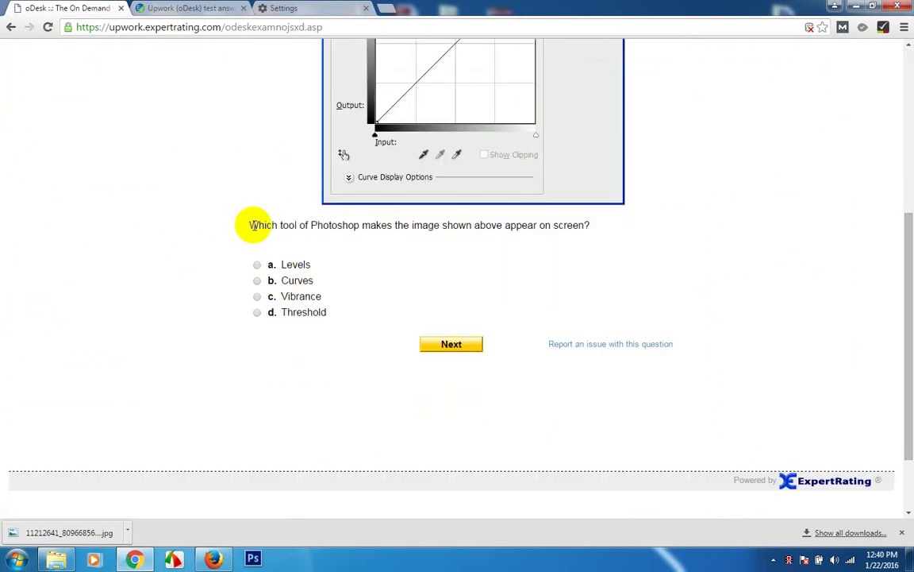
drag(251, 225, 603, 231)
key(ctrl+c)
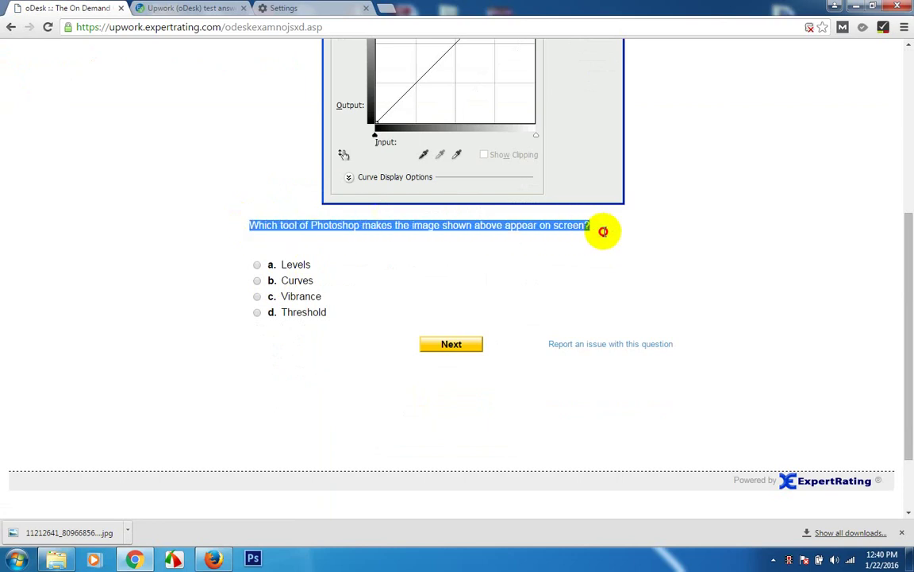
click(186, 8)
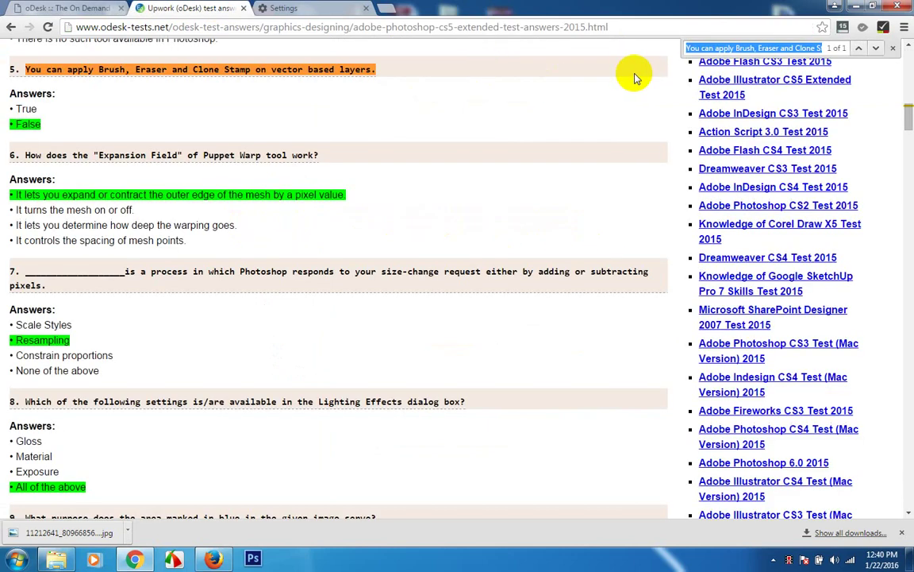
key(ctrl+v)
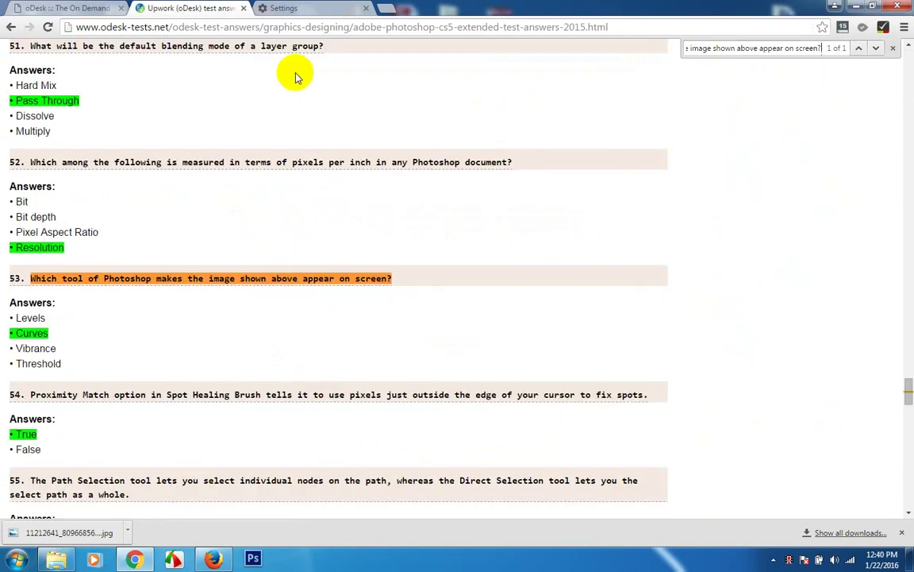
click(70, 8)
click(265, 280)
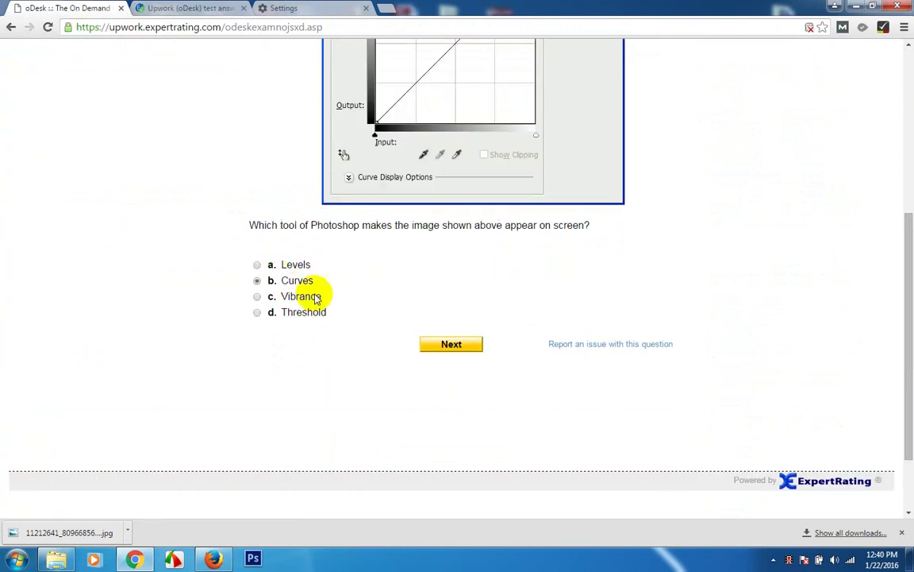
click(465, 351)
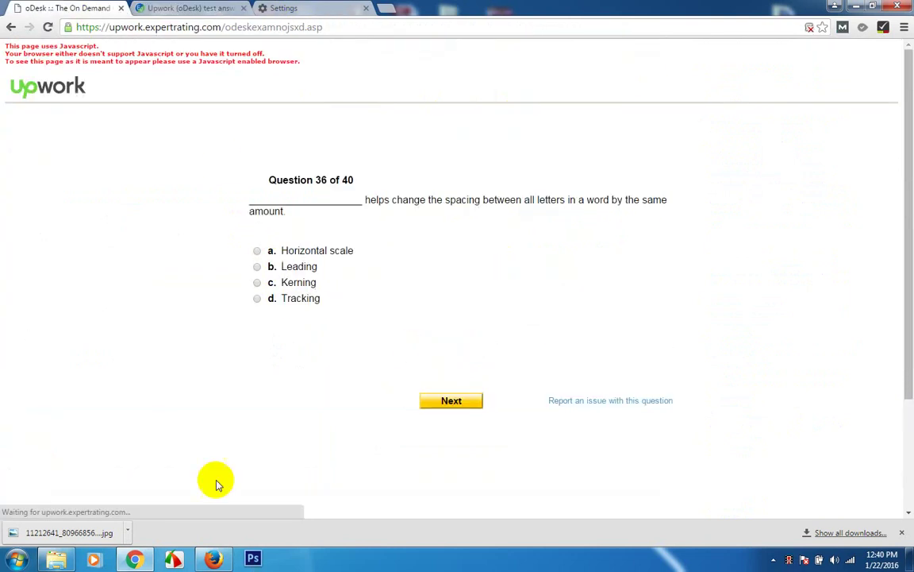
Step: Answer the letter-spacing question 36 with Tracking and submit it
drag(363, 198, 423, 232)
key(ctrl+c)
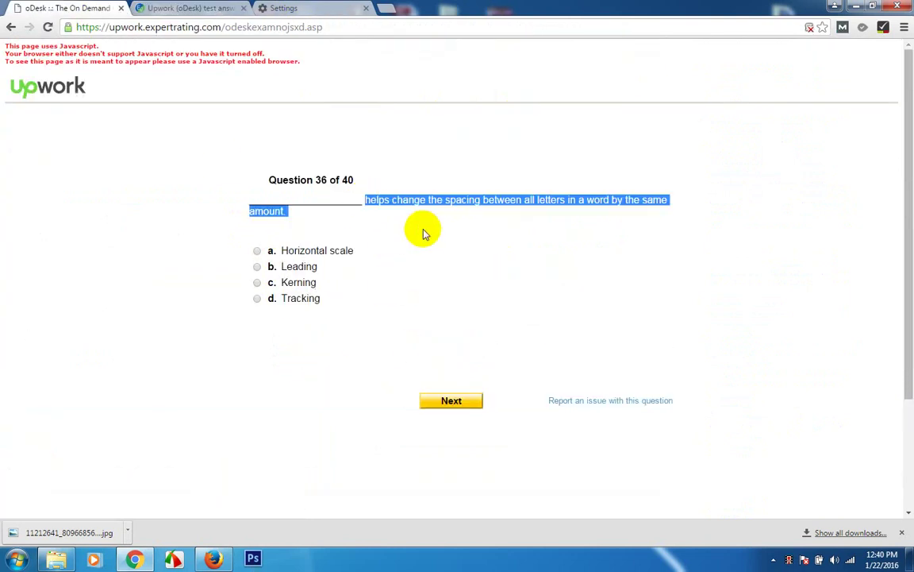
click(159, 10)
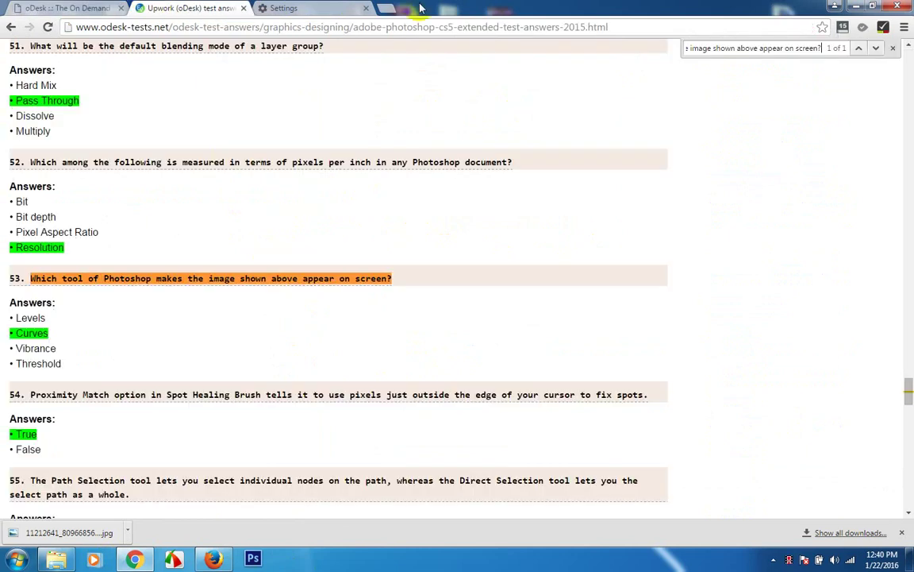
triple_click(751, 49)
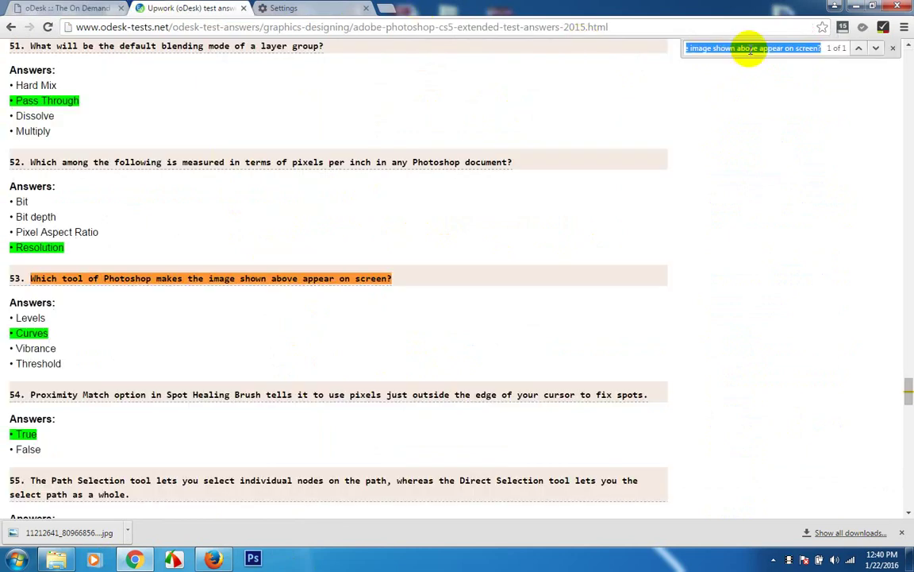
key(ctrl+v)
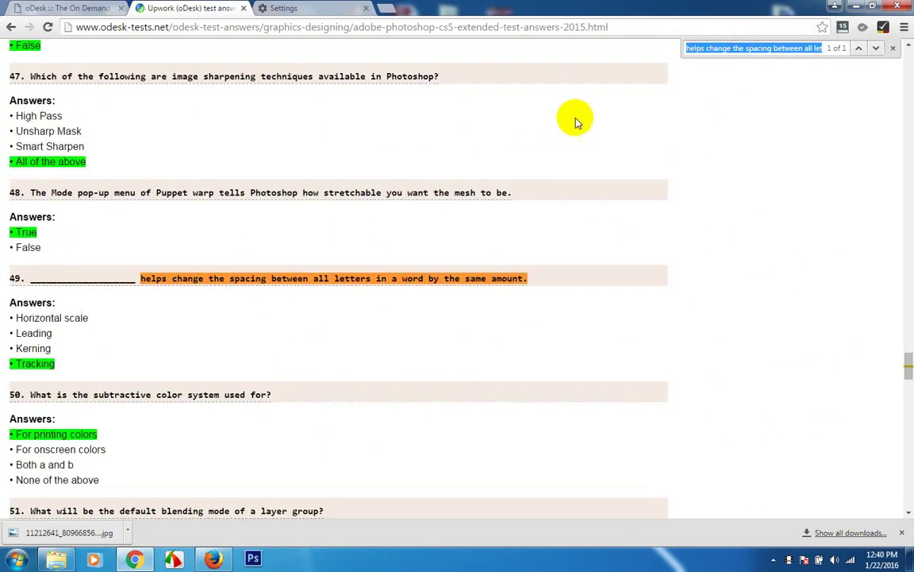
click(68, 8)
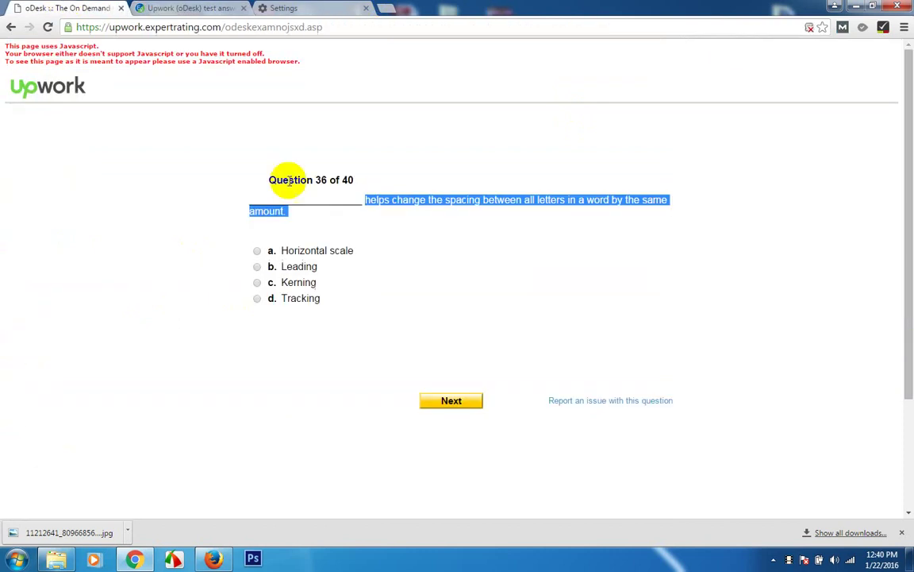
click(296, 300)
click(466, 408)
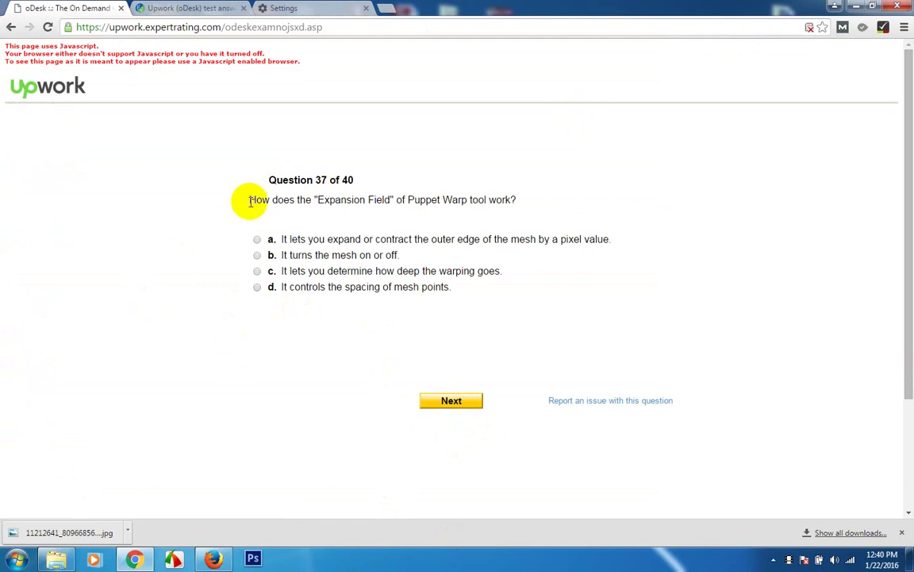
Step: Answer the Puppet Warp Expansion Field question 37 with the expand-or-contract mesh edge option
drag(249, 199, 531, 206)
key(ctrl+c)
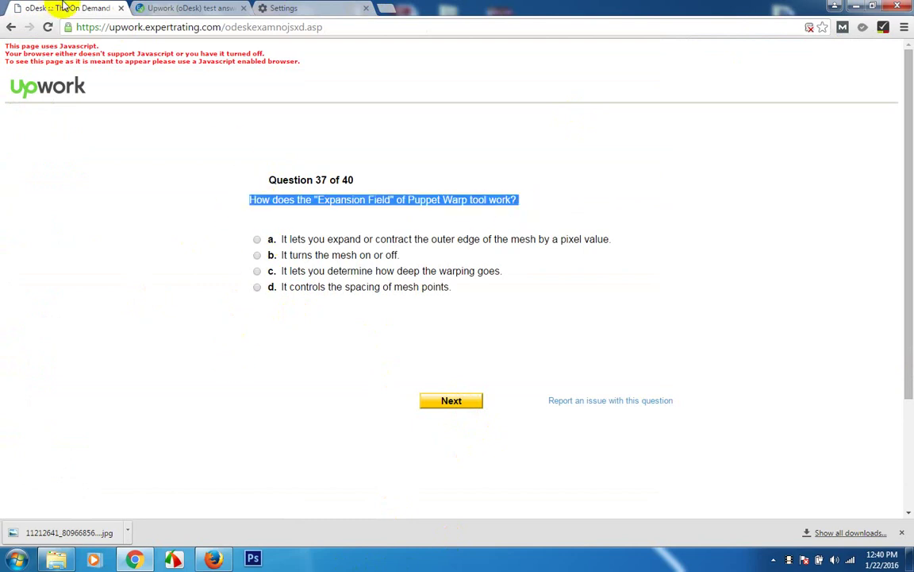
click(151, 8)
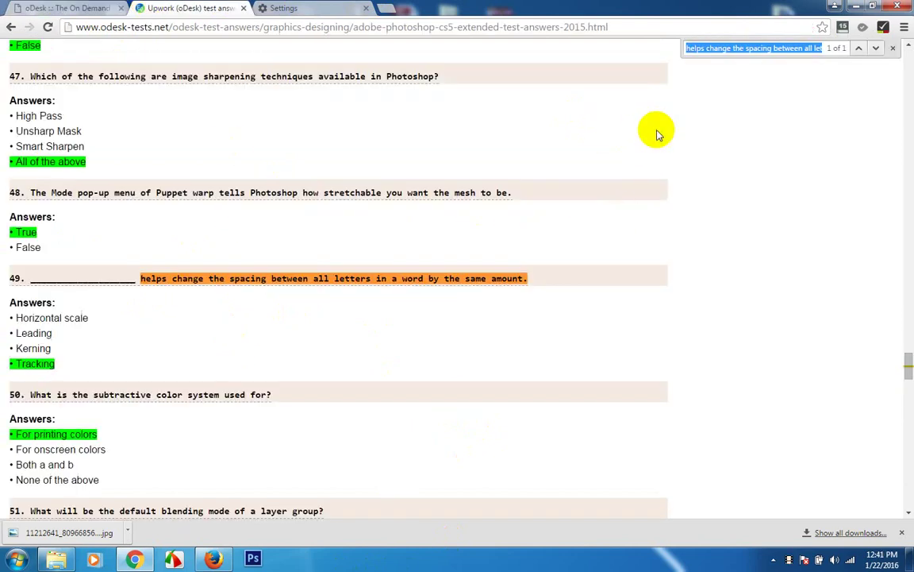
key(ctrl+v)
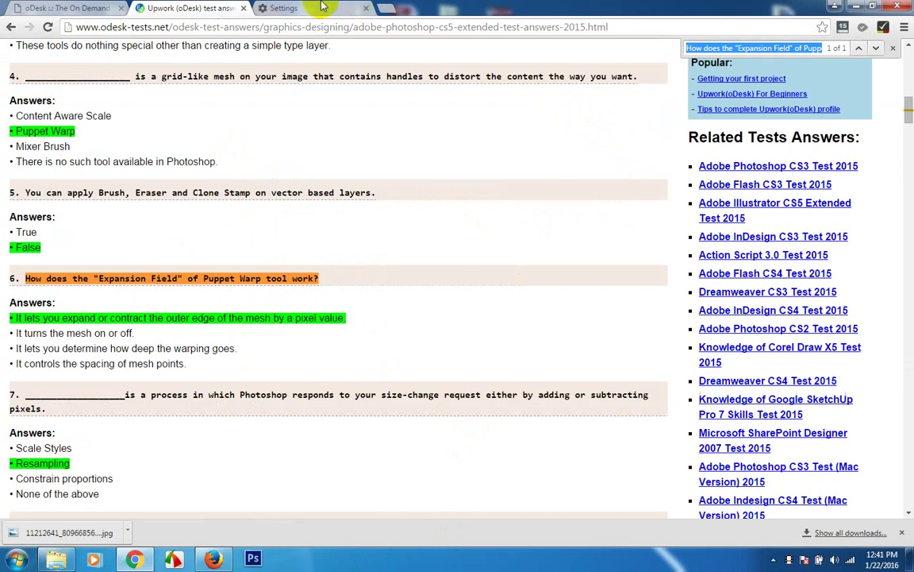
click(68, 8)
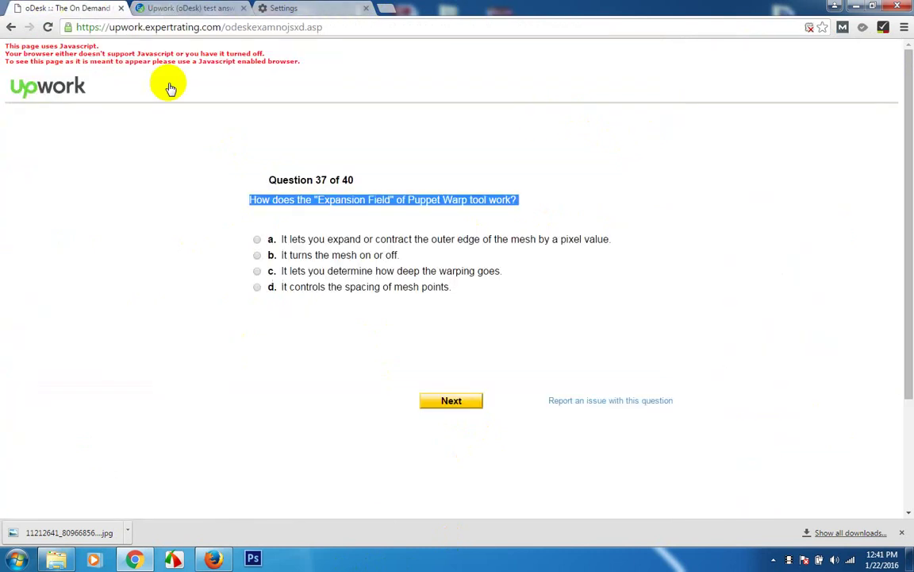
click(294, 239)
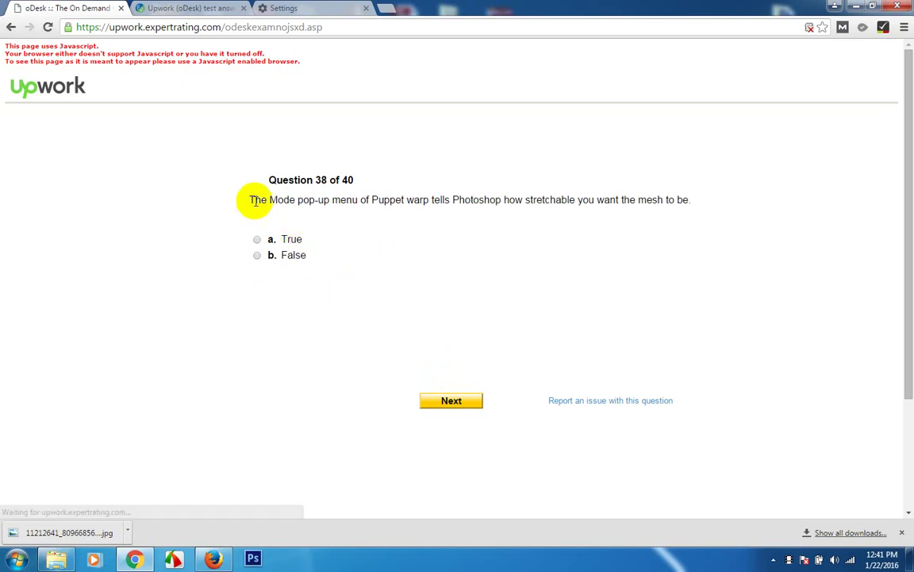
Step: Look up question 38 in the answers and submit True
drag(250, 198, 705, 237)
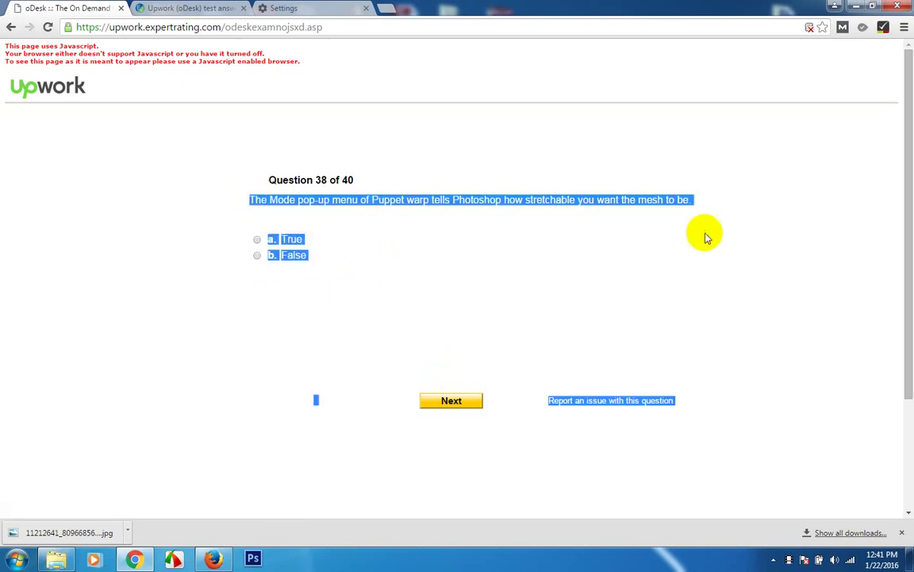
click(245, 194)
drag(249, 198, 627, 208)
click(706, 216)
triple_click(700, 201)
key(ctrl+c)
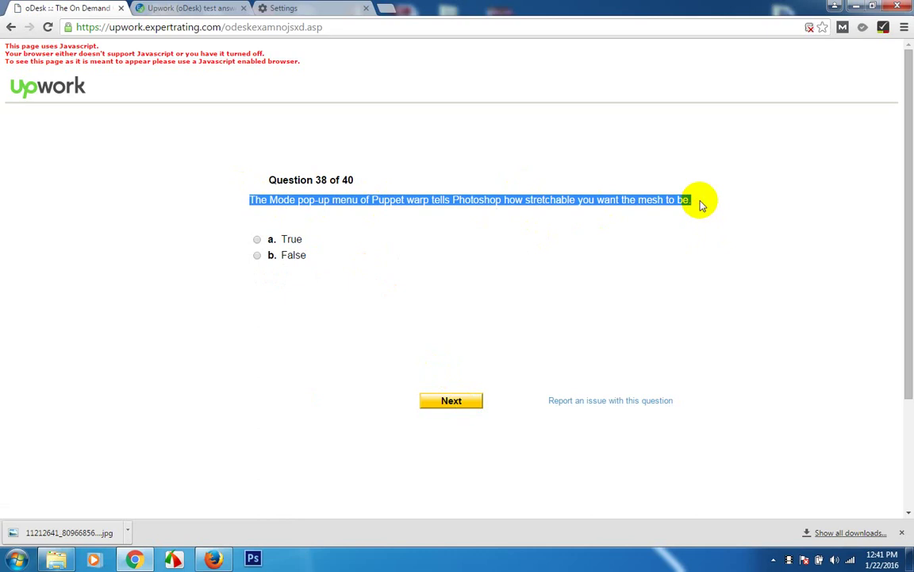
click(203, 10)
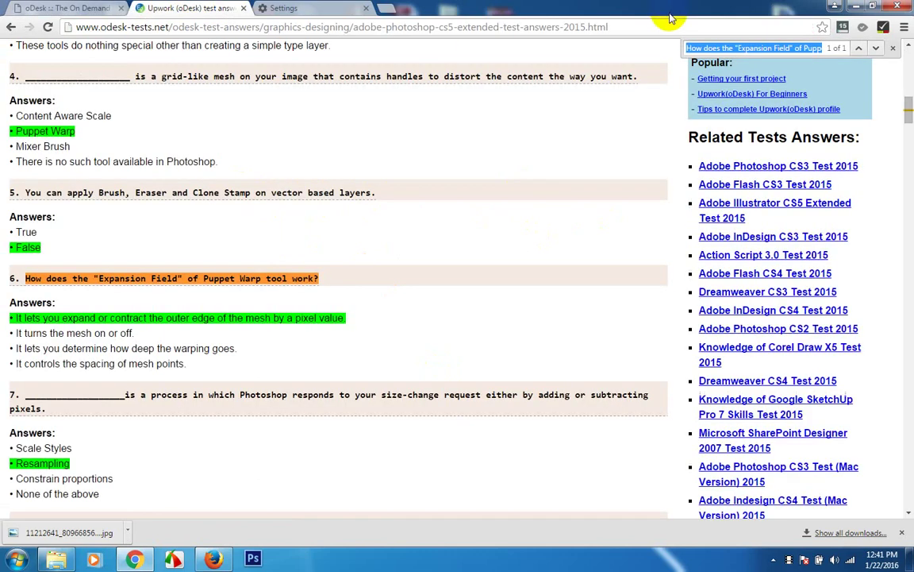
key(ctrl+v)
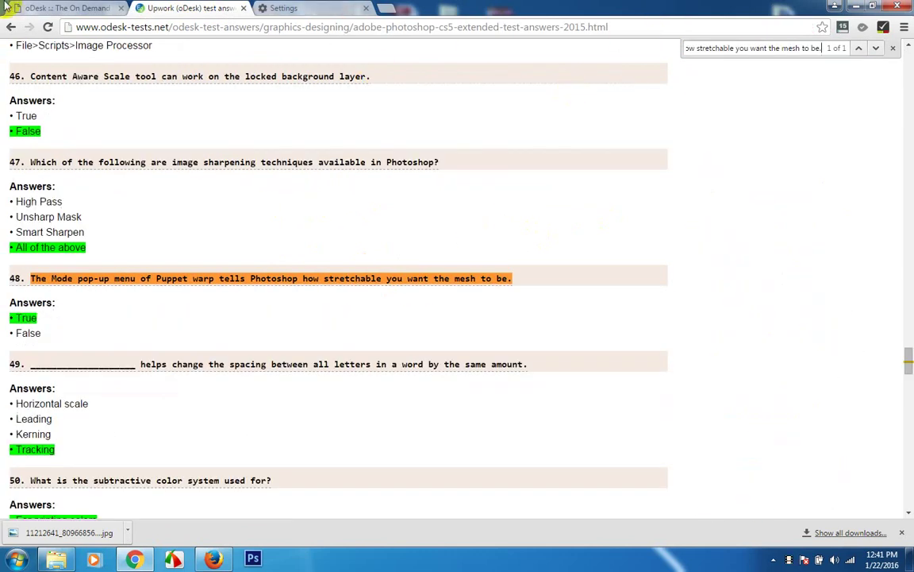
click(67, 8)
click(290, 239)
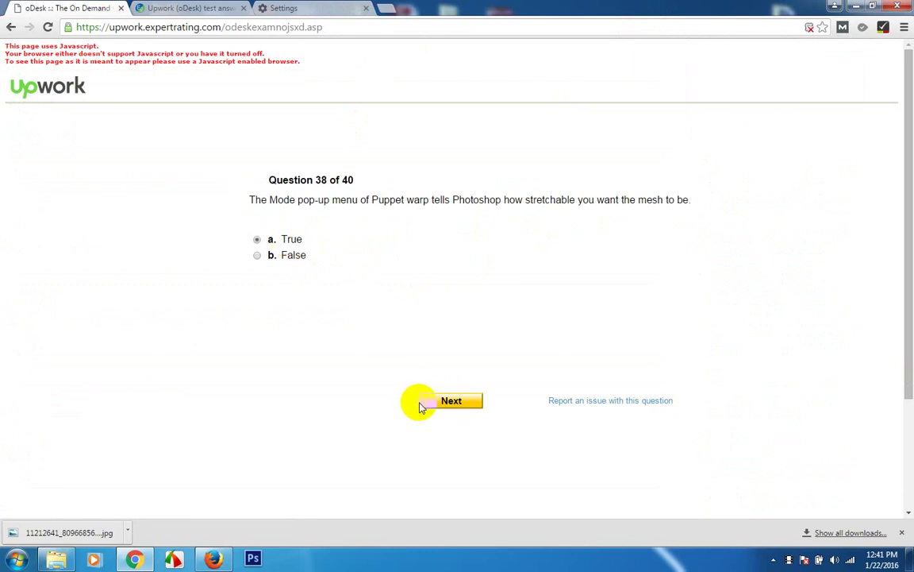
click(458, 408)
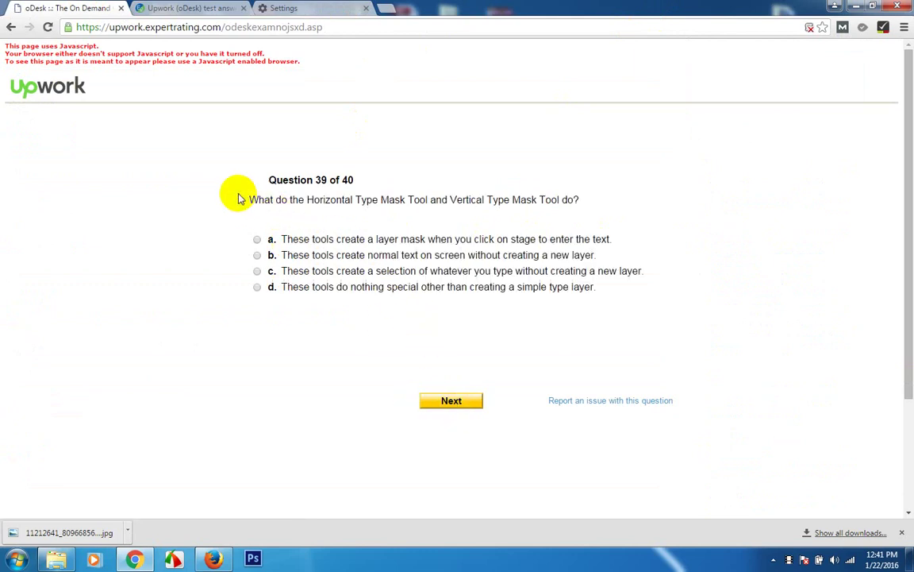
Step: Answer the Type Mask question 39 with option c and advance to question 40
drag(250, 200, 589, 208)
key(ctrl+c)
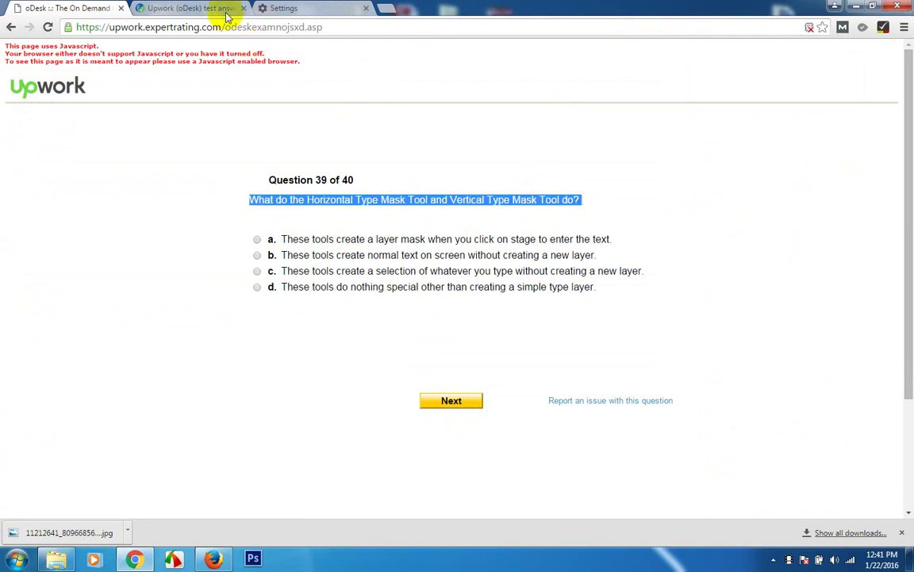
click(194, 9)
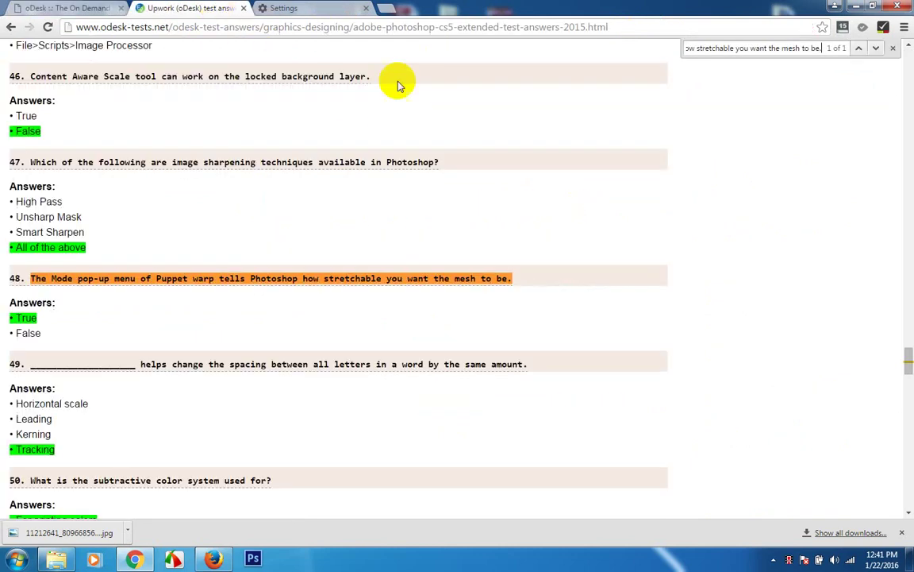
triple_click(693, 48)
key(ctrl+v)
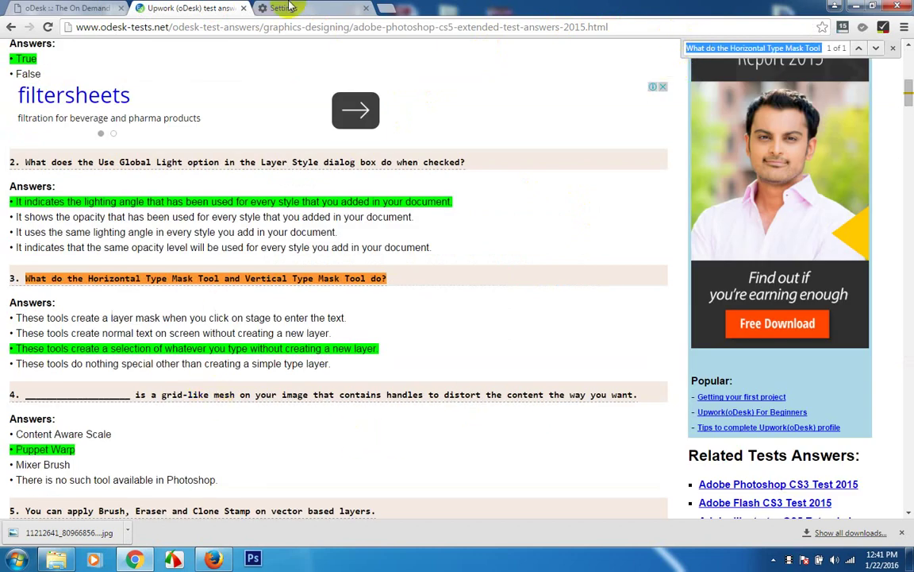
click(45, 8)
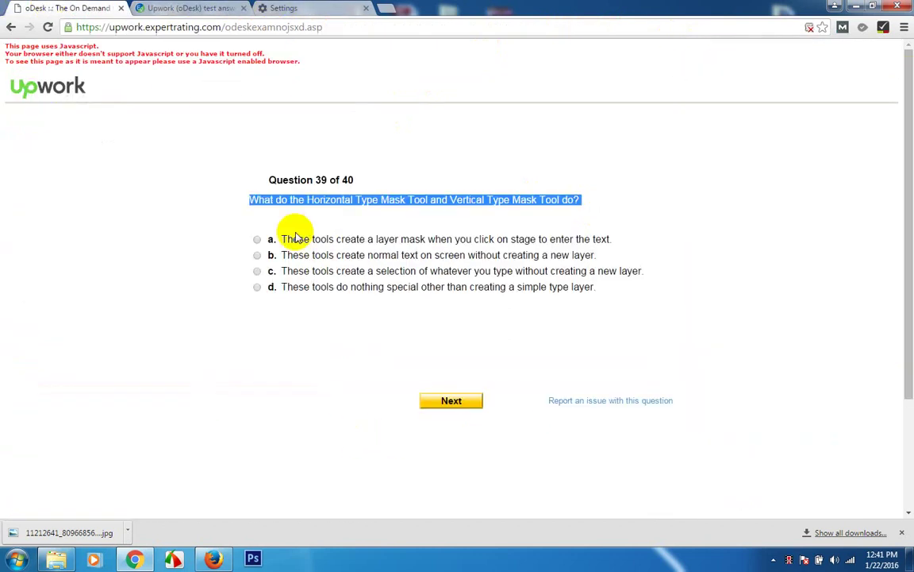
click(316, 274)
click(453, 402)
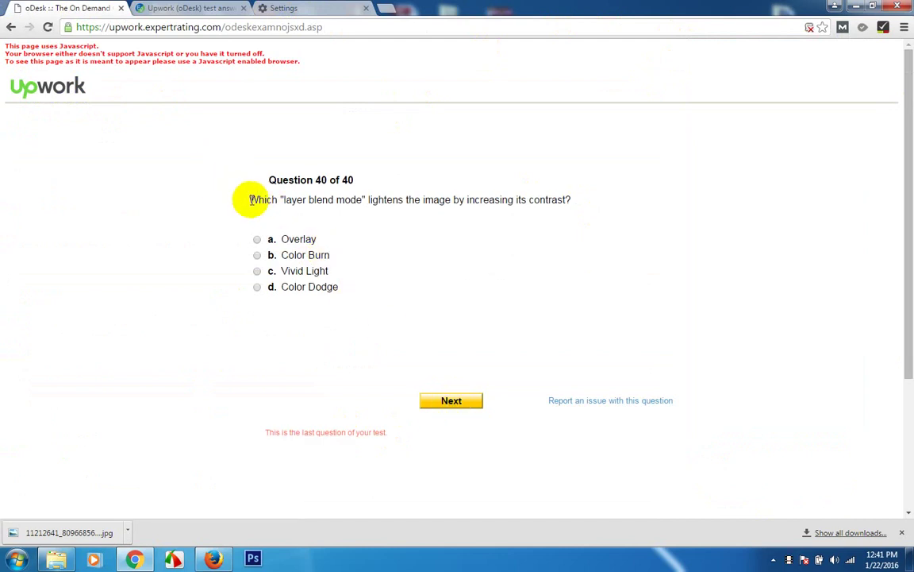
Step: Look up question 40 in the answers and submit d. Color Dodge
drag(251, 199, 578, 217)
key(ctrl+c)
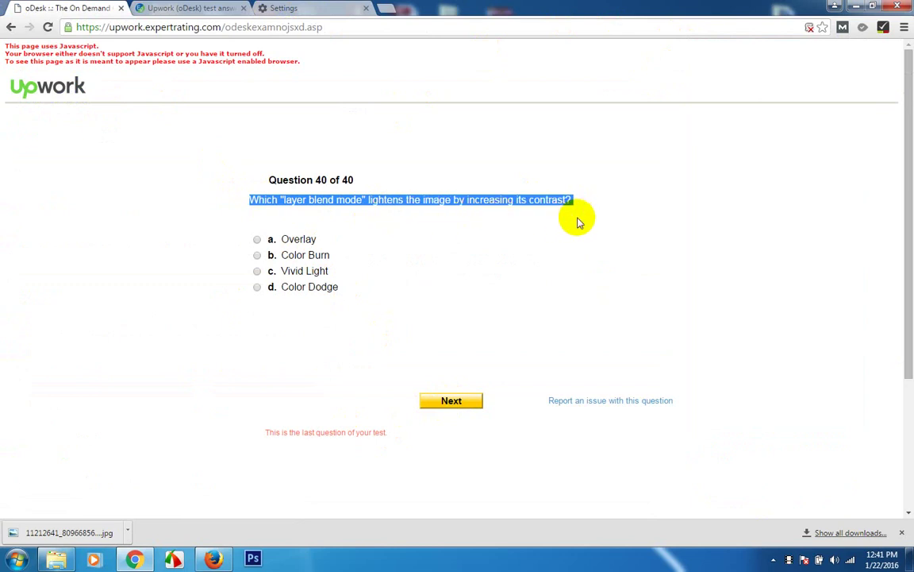
click(143, 8)
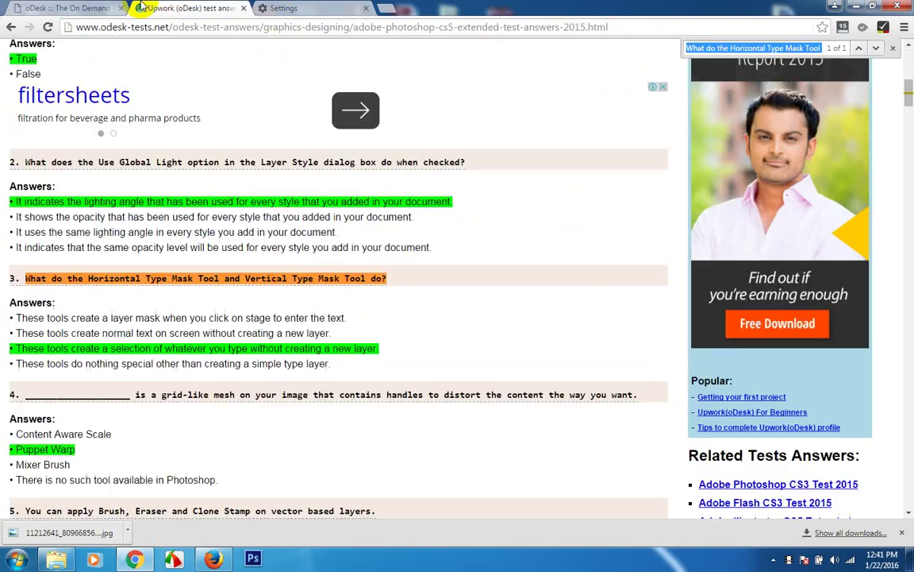
key(ctrl+v)
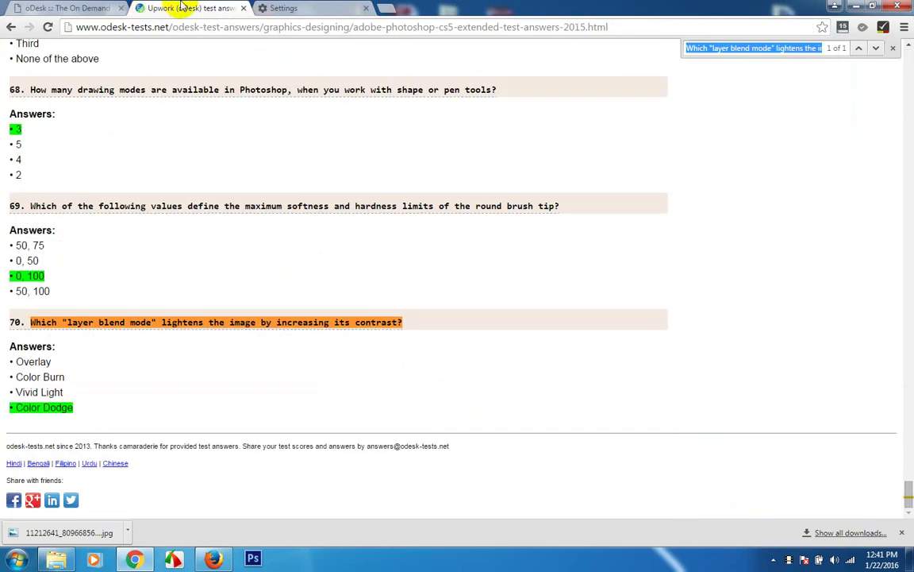
click(98, 7)
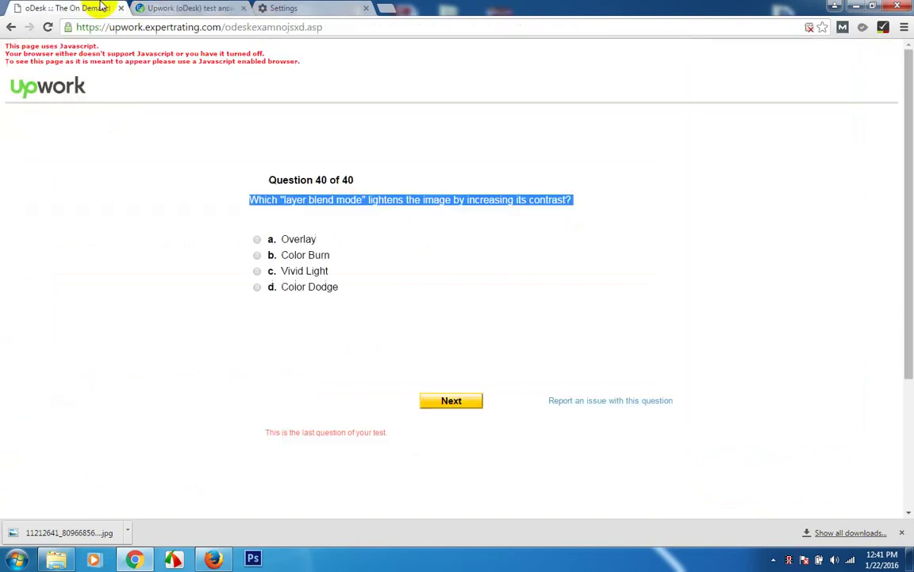
click(309, 288)
click(451, 402)
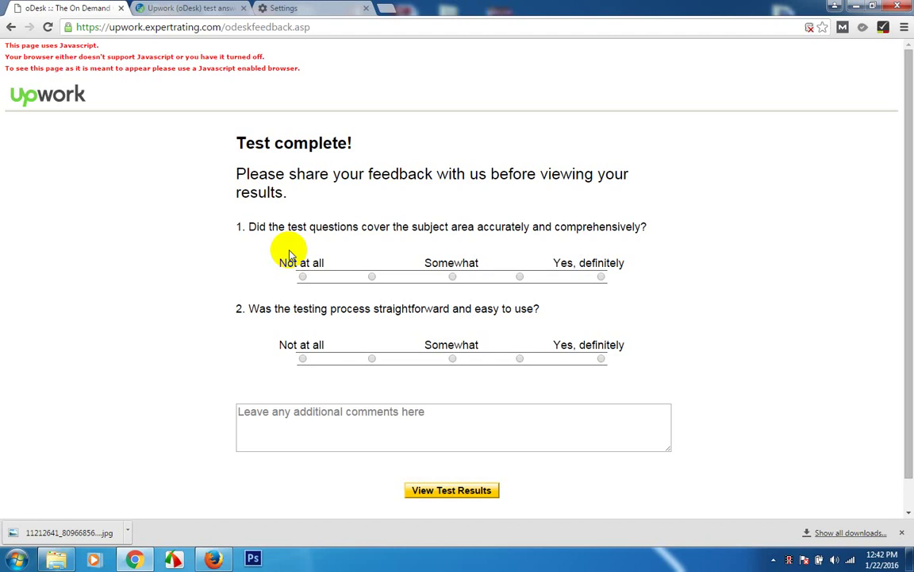
Step: Rate both question coverage and the testing process as 'Yes, definitely' on the feedback page
click(601, 277)
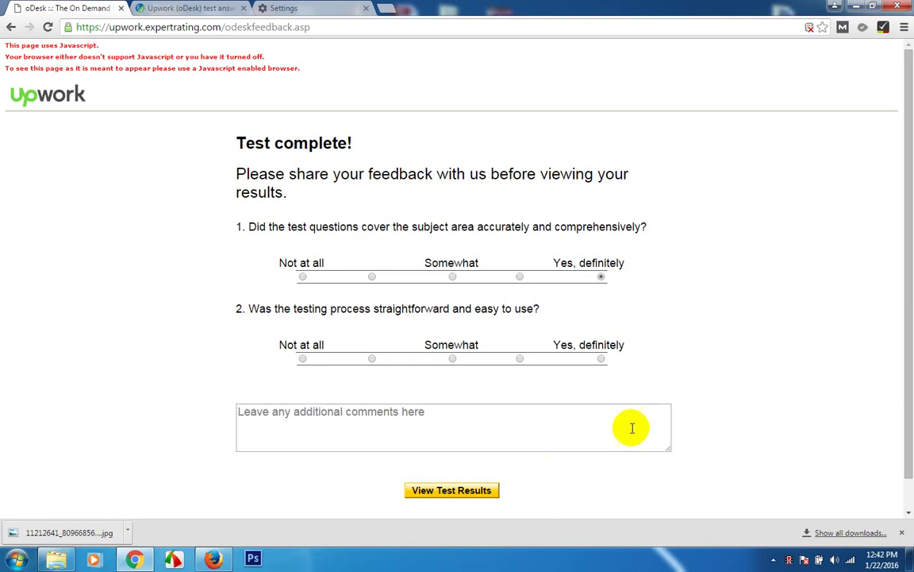
click(601, 359)
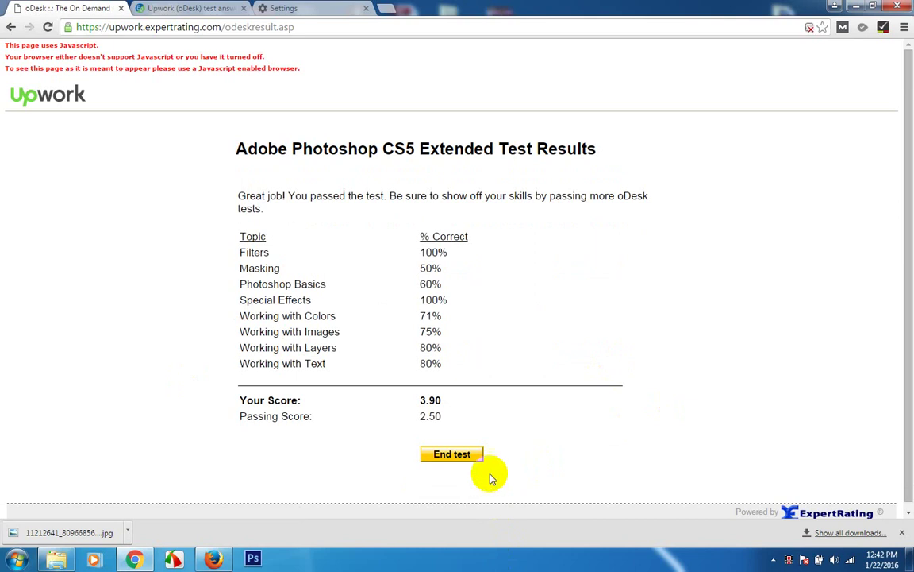
Step: End the test to see the 3.90 Top 30% score, then return to Chrome's settings
click(456, 464)
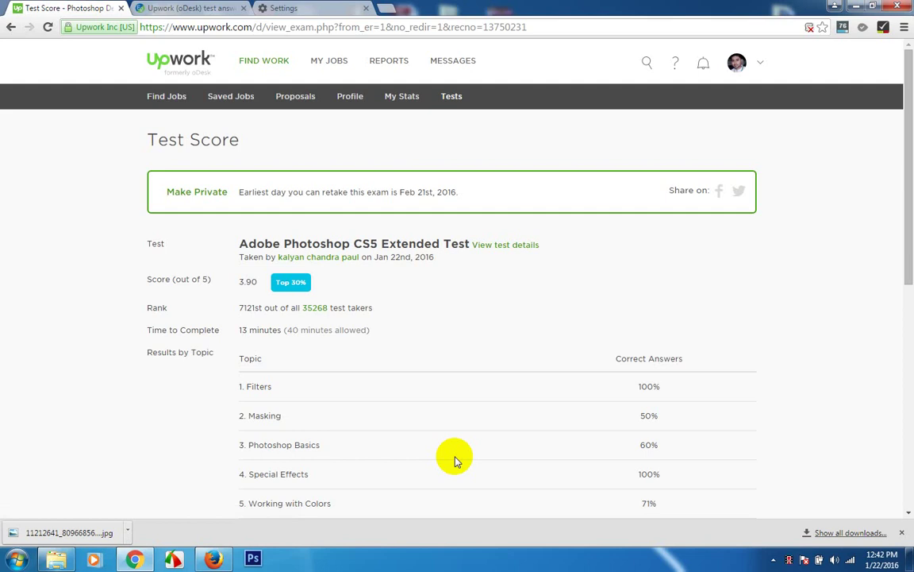
click(179, 8)
click(320, 7)
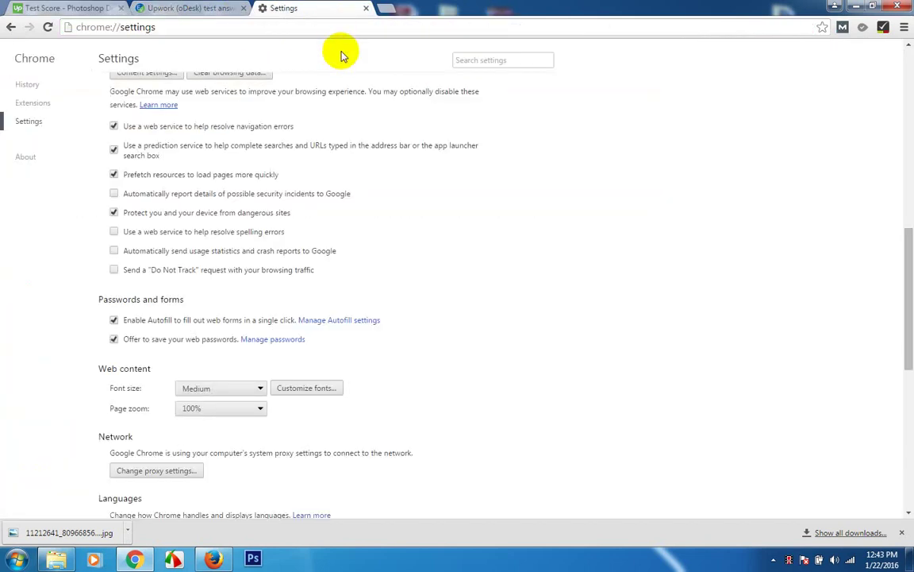
Step: Set Chrome's content settings to 'Allow all sites to run JavaScript' and return to the answers tab
click(902, 28)
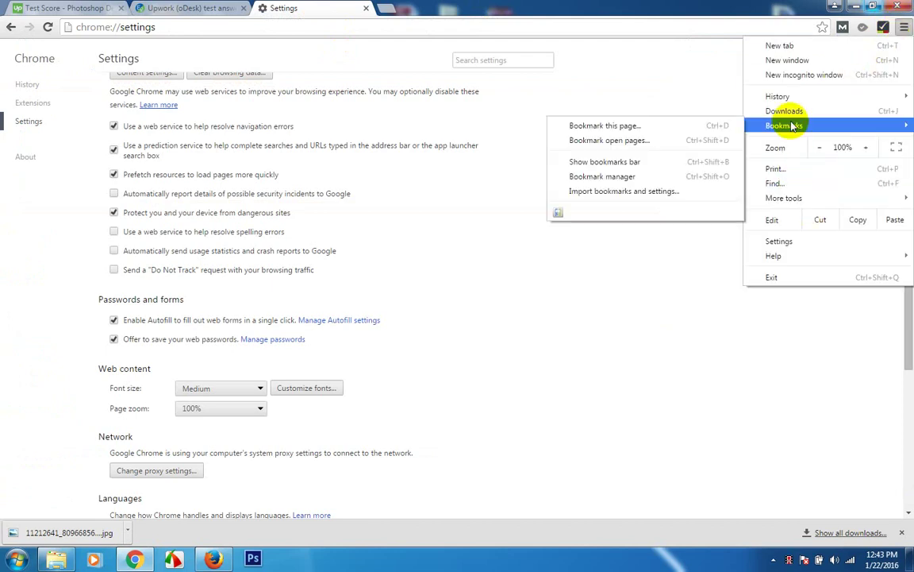
click(794, 246)
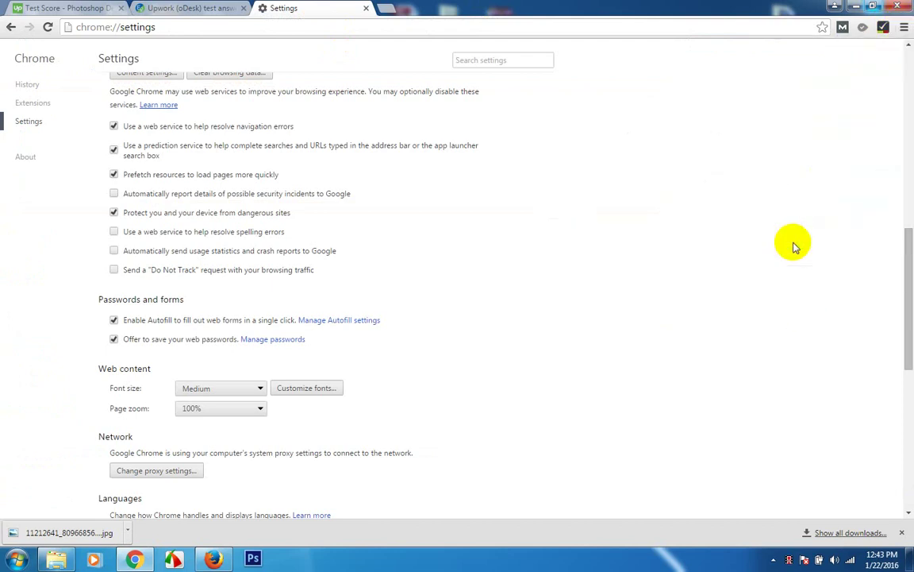
scroll(486, 343, down, 3)
scroll(486, 343, down, 3)
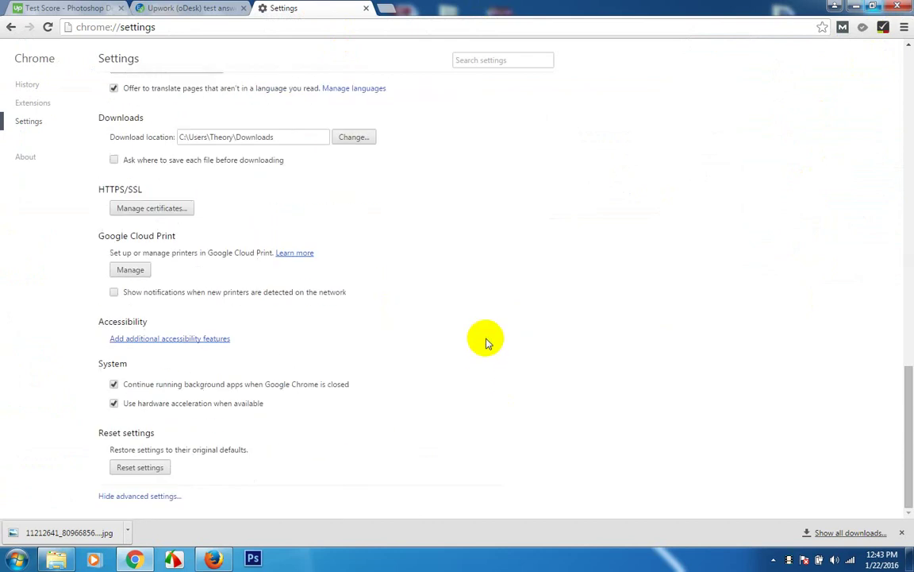
scroll(486, 343, up, 5)
scroll(486, 343, up, 2)
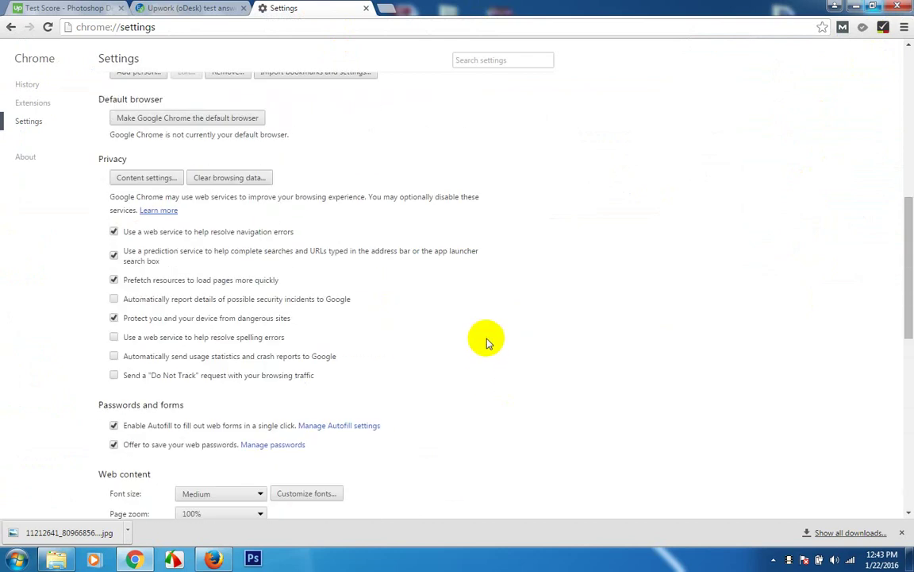
click(128, 178)
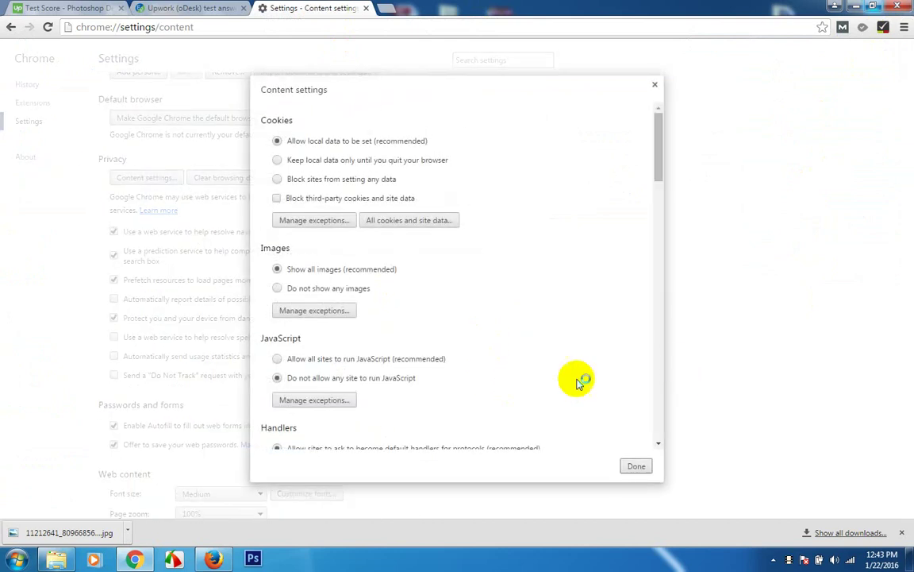
click(369, 359)
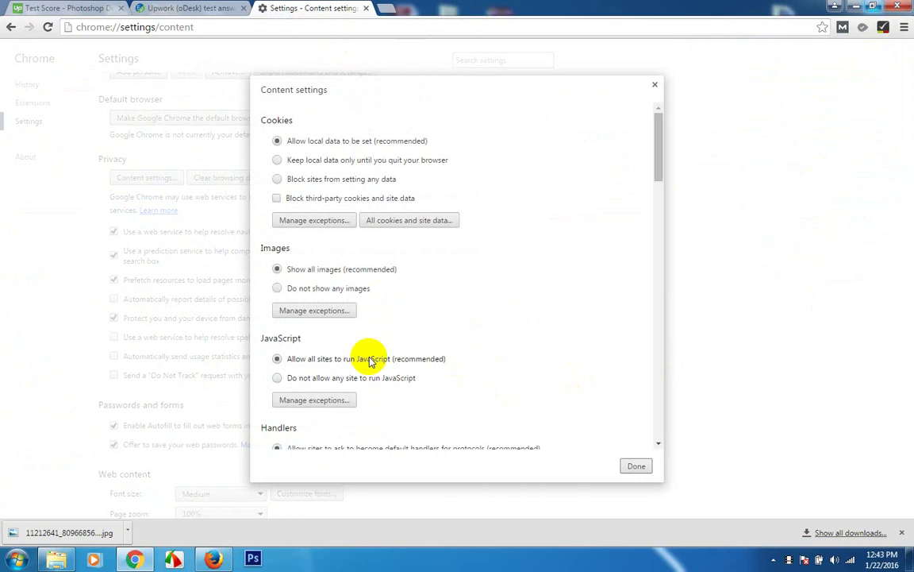
click(638, 466)
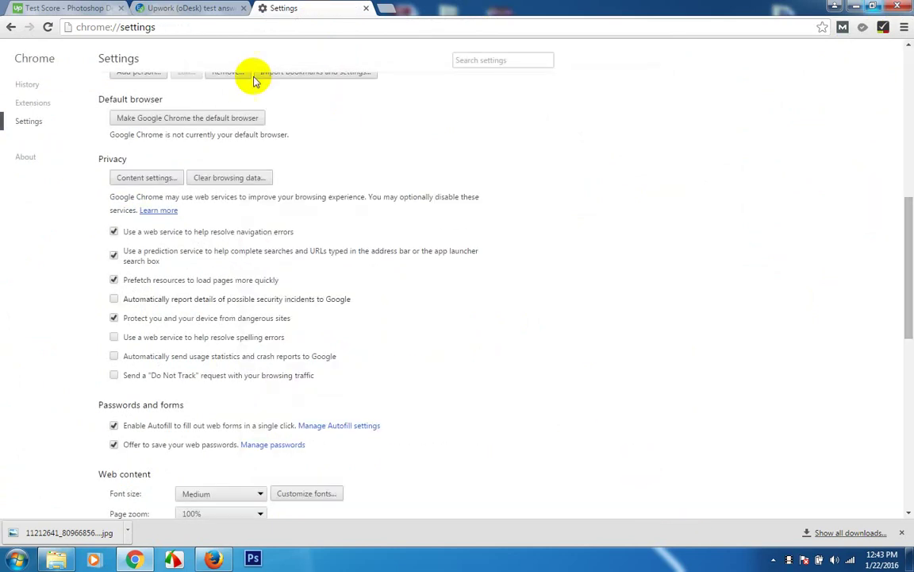
click(208, 7)
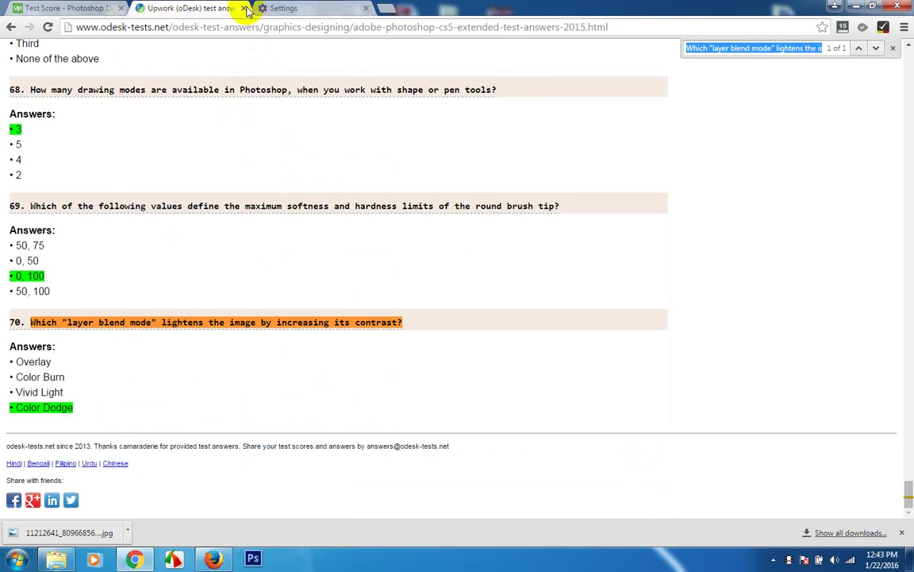
Step: Close the answers and Settings tabs, then go to Upwork's Find Work job feed
click(244, 8)
click(234, 8)
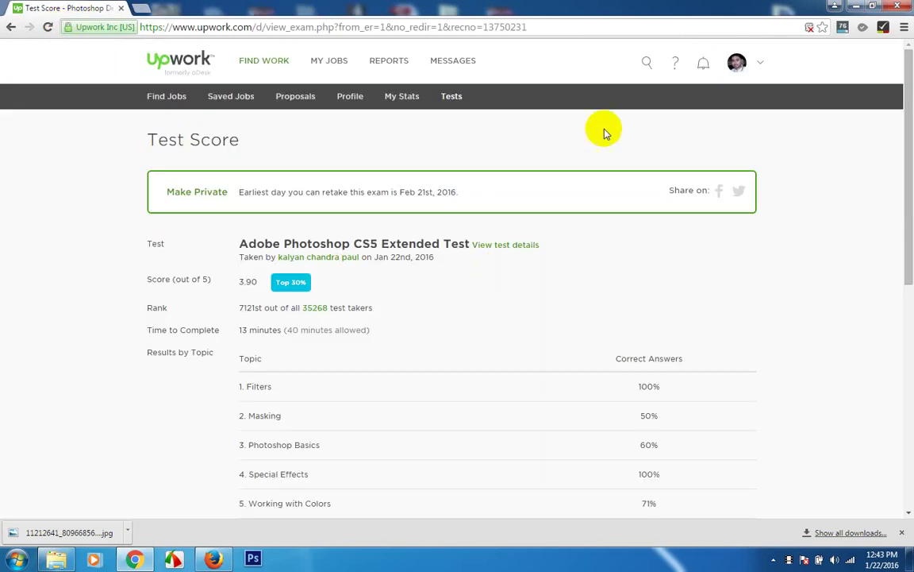
click(268, 63)
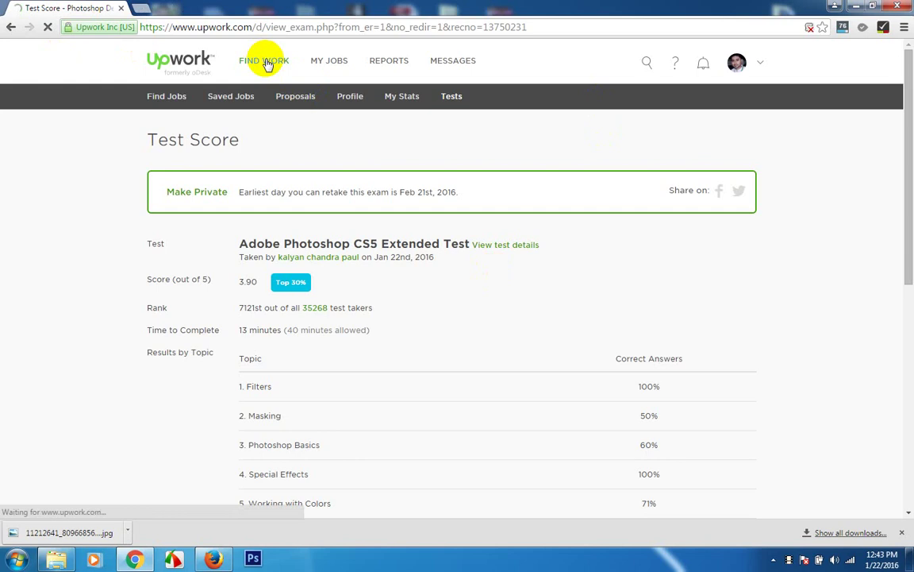
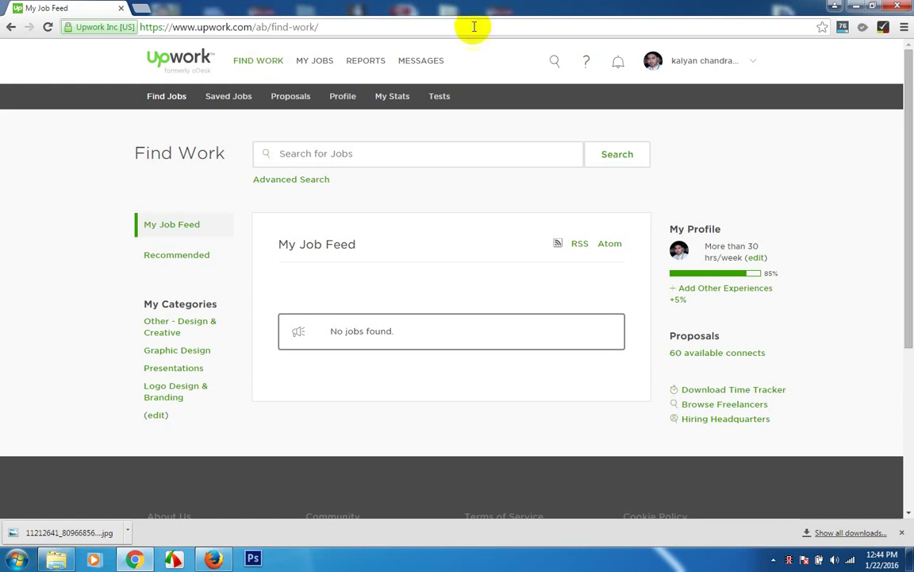
Step: Open your own Upwork profile through Add Other Experiences on the Find Work page
click(714, 292)
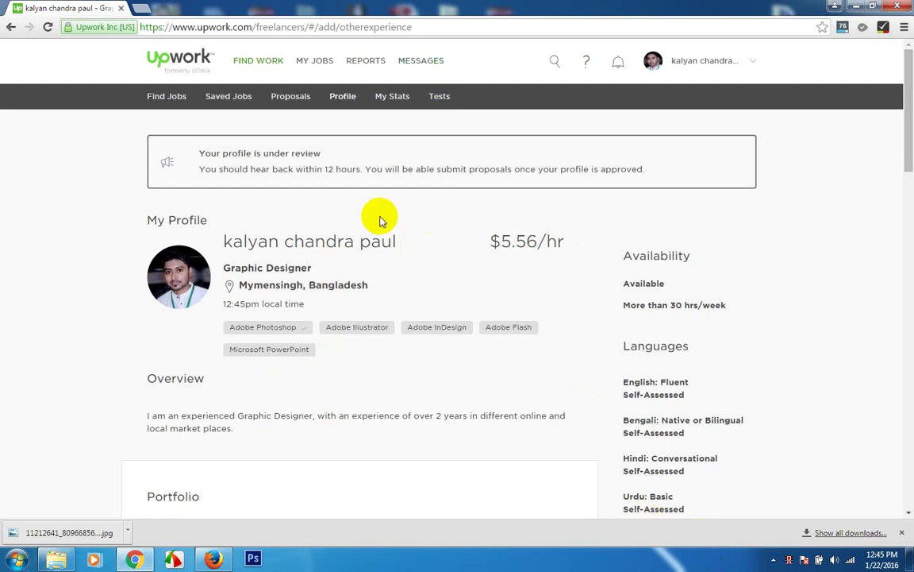
Step: Start a new project in the empty Portfolio section of the profile
scroll(380, 221, down, 1)
scroll(379, 222, down, 5)
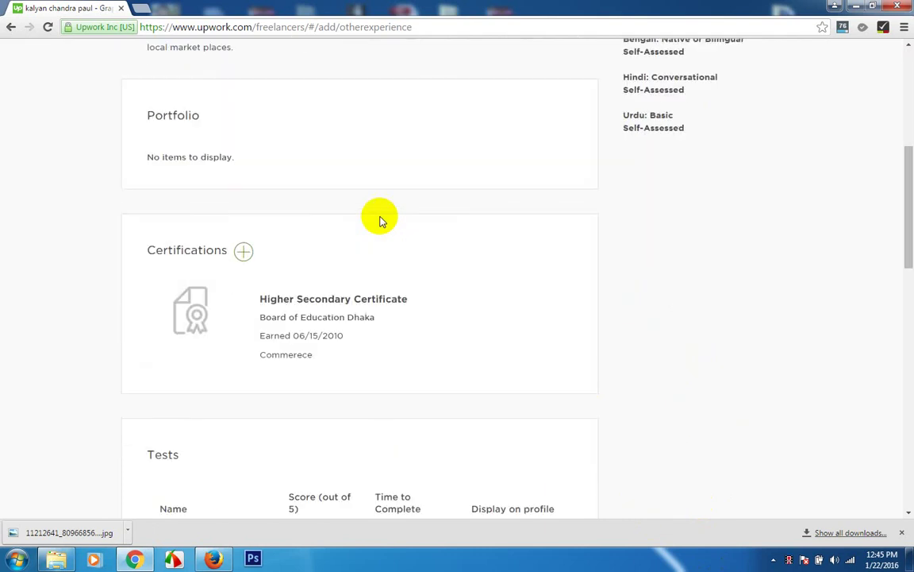
scroll(516, 282, down, 1)
scroll(504, 276, up, 3)
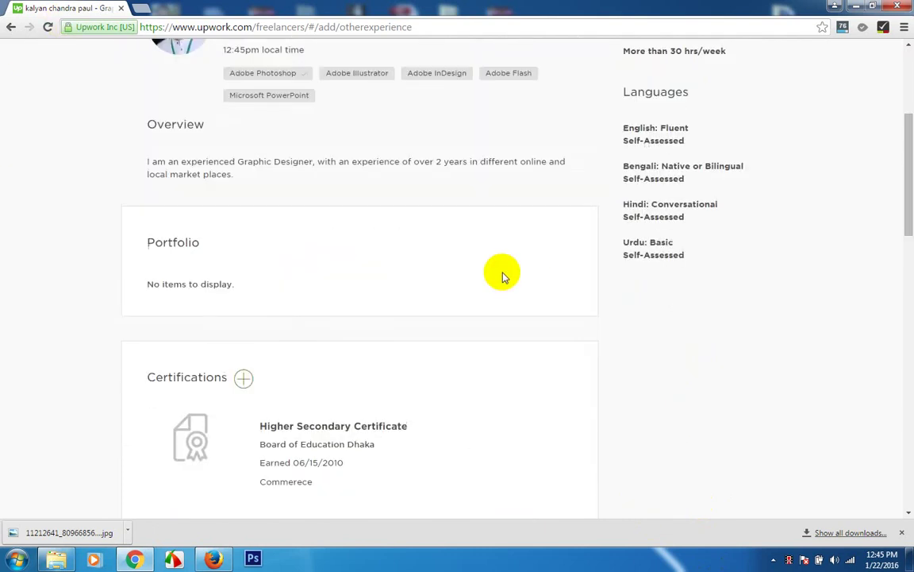
click(214, 244)
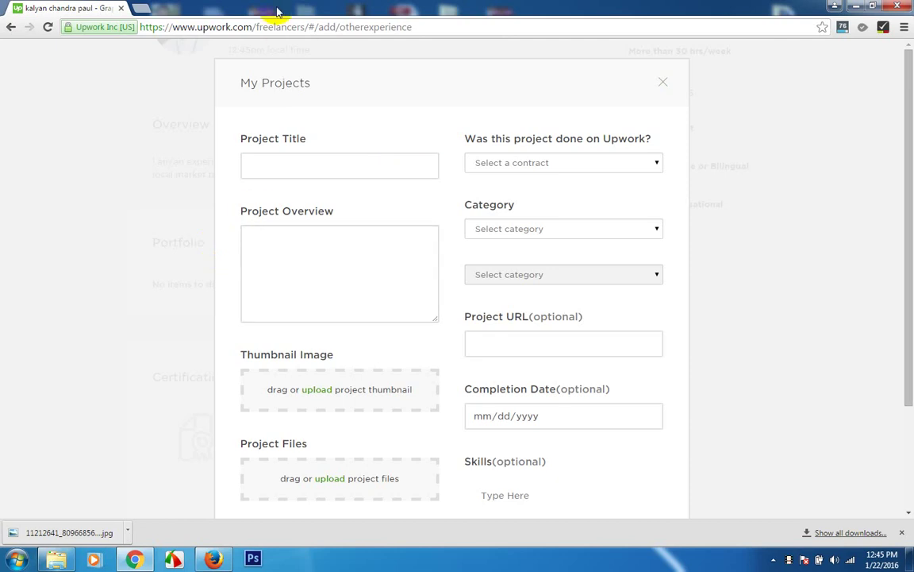
Step: Google '99designs' in a new tab and open the 99designs site in its own tab
click(139, 10)
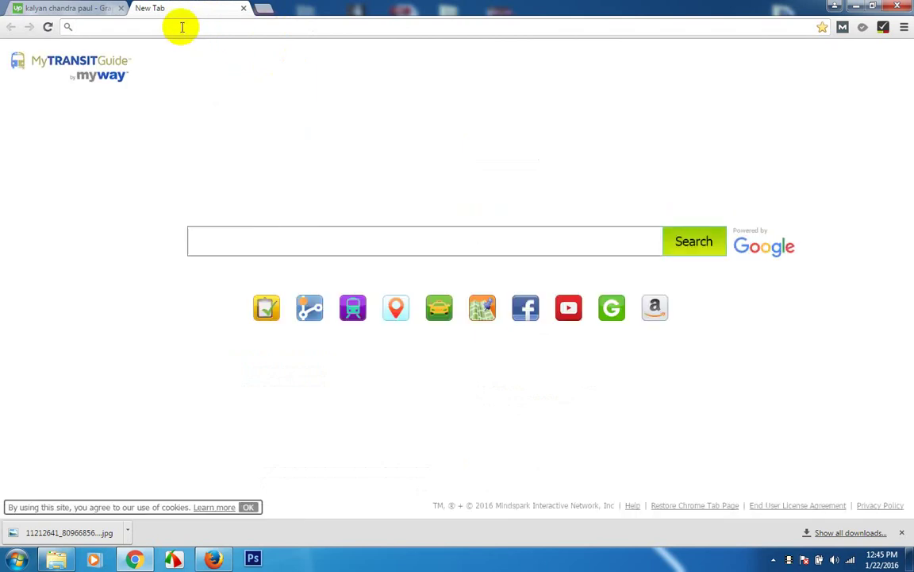
text(99desi)
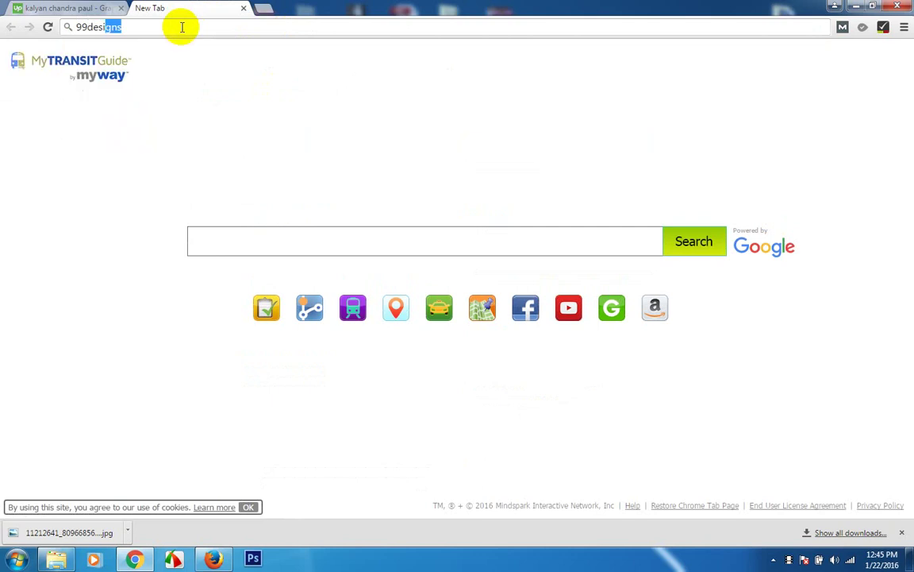
key(Return)
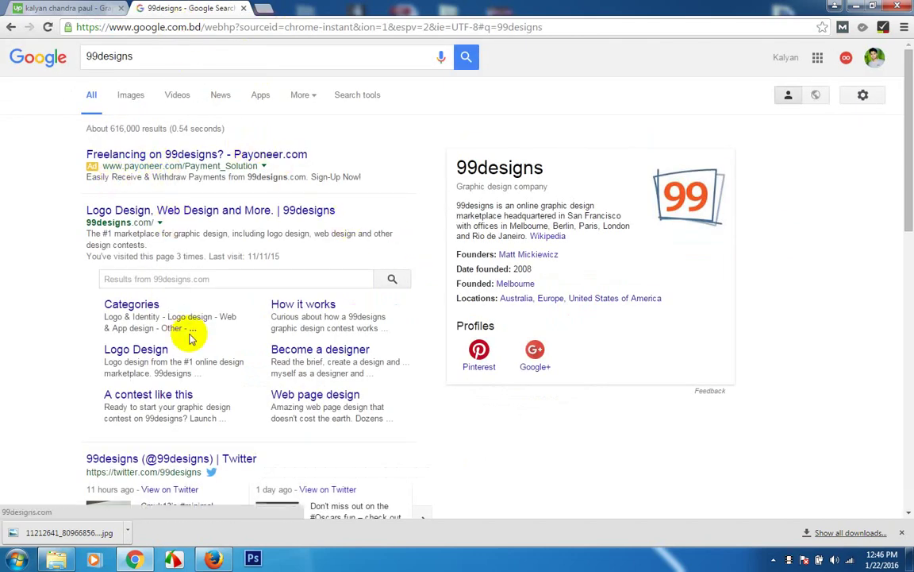
right_click(210, 212)
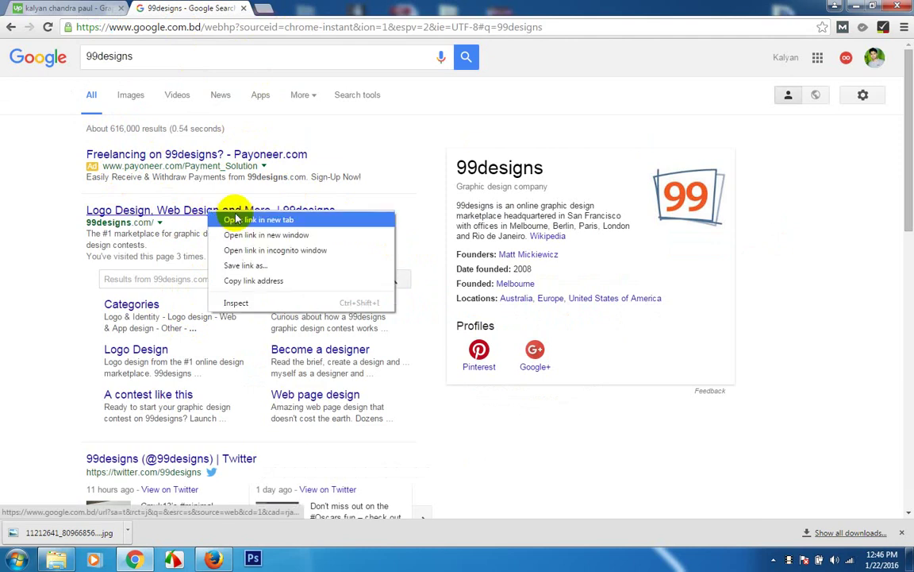
click(255, 220)
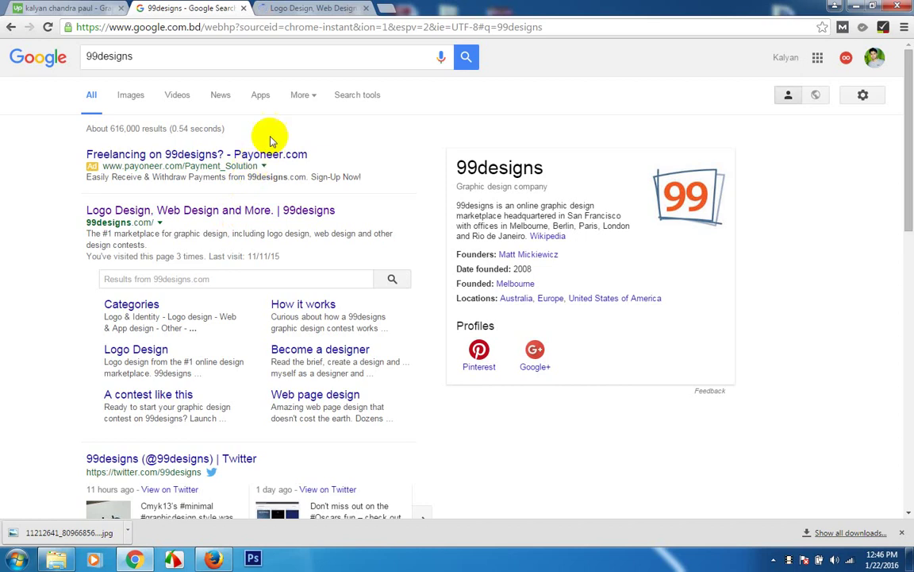
click(305, 11)
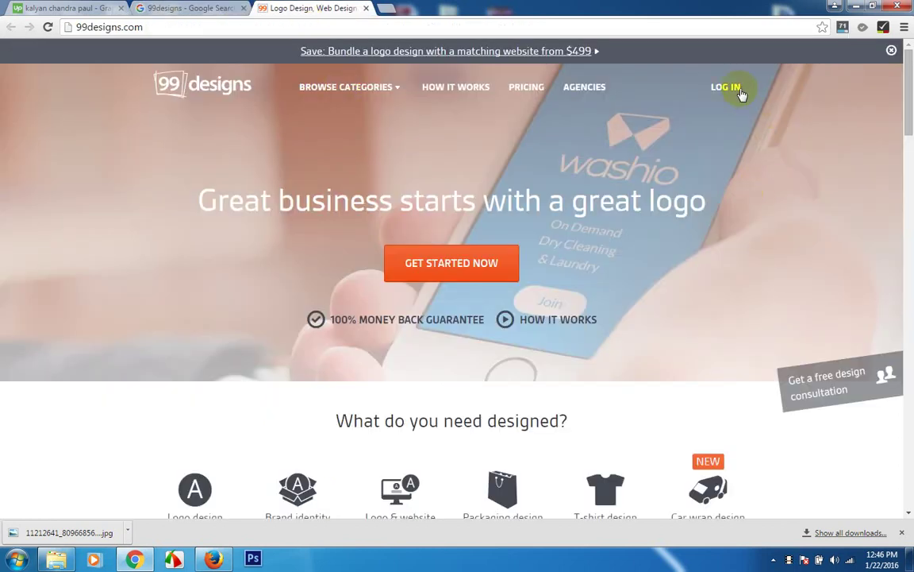
Step: Log in to 99designs with the account e-mail and password
click(721, 85)
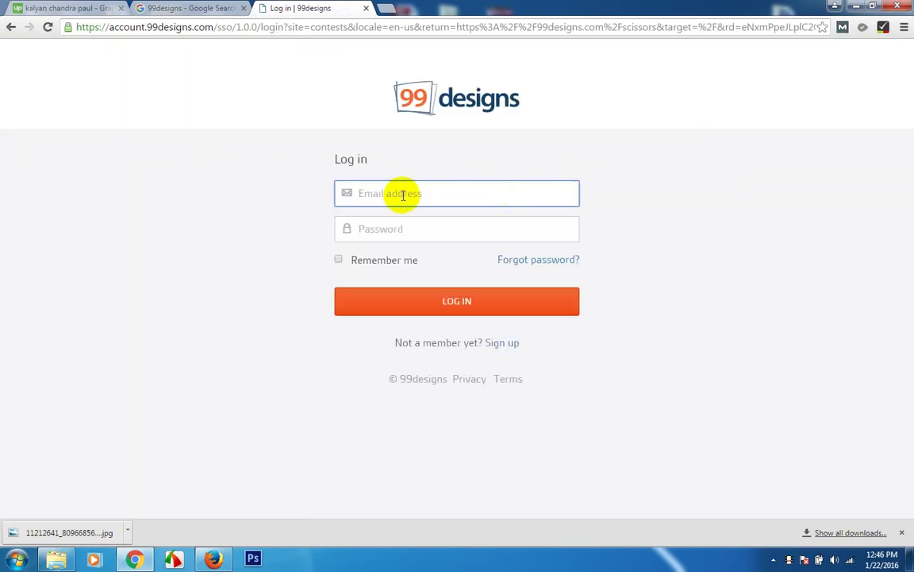
key(Tab)
text(••••••)
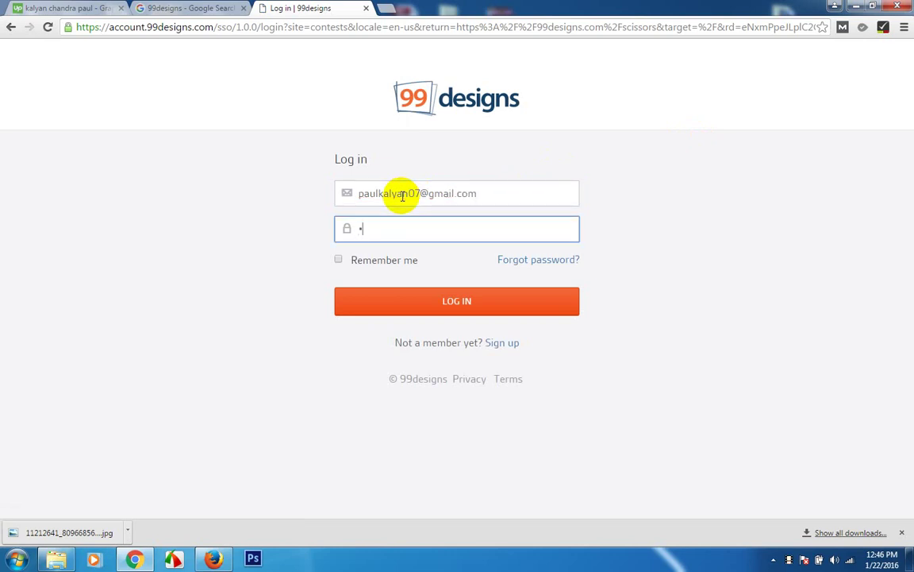
text(••••••)
click(362, 295)
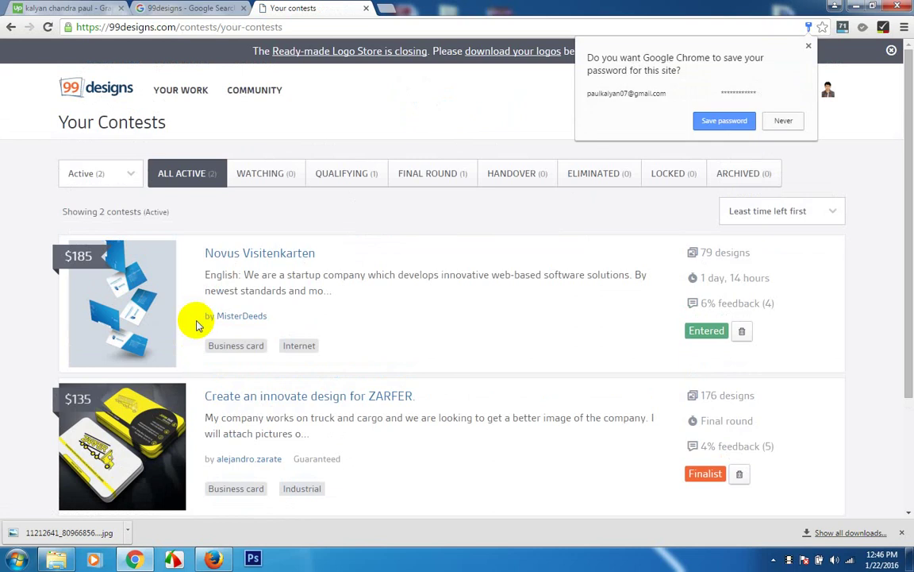
Step: Dismiss the save-password prompt, view Your Contests, then open your own designer profile
click(809, 44)
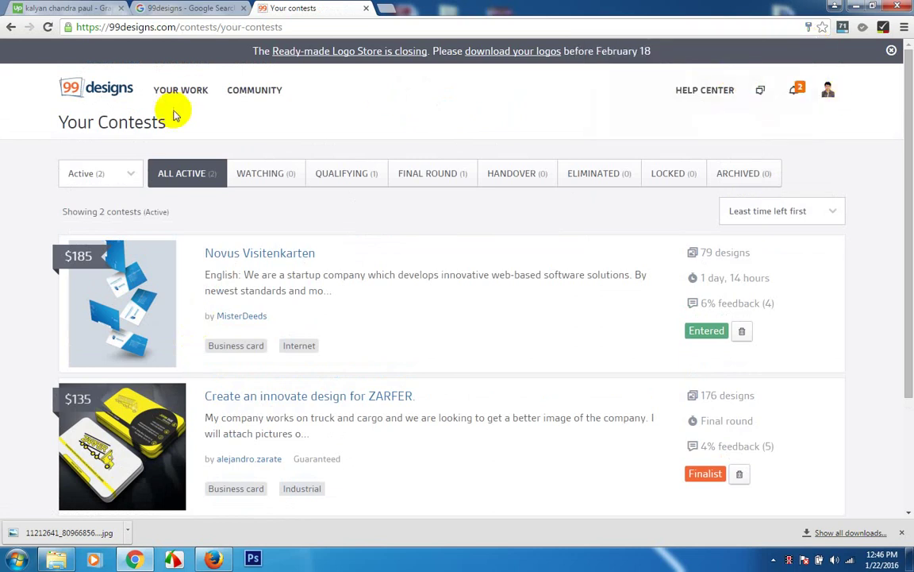
mouse_move(179, 95)
click(183, 123)
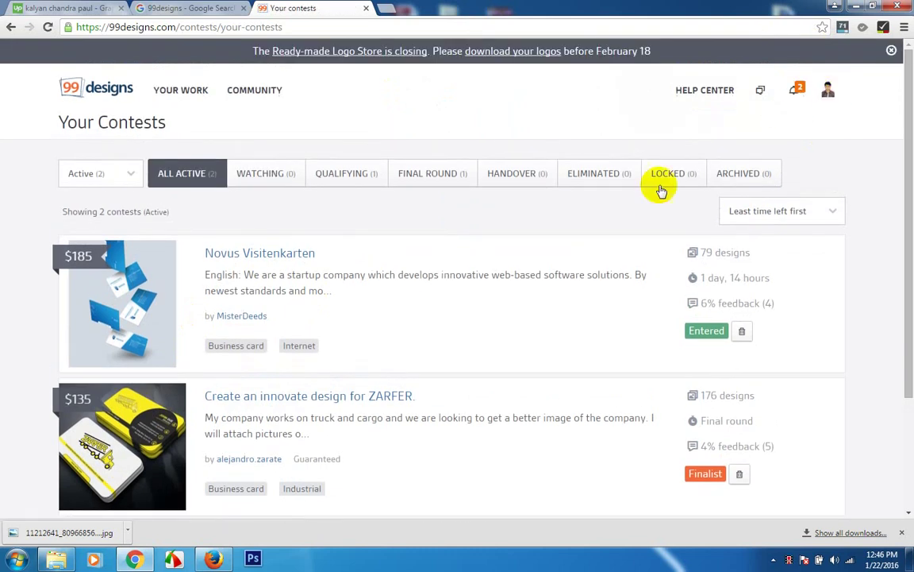
scroll(490, 216, down, 2)
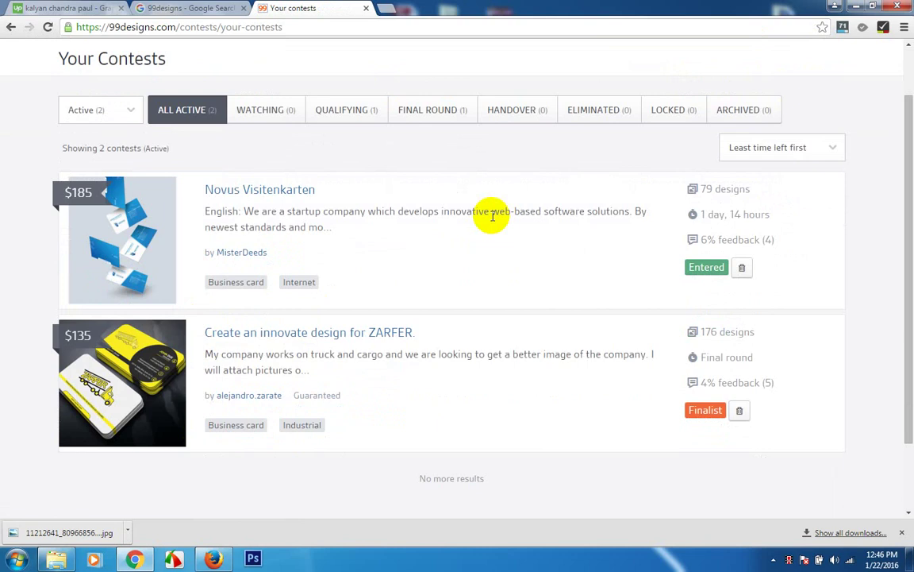
scroll(500, 206, up, 2)
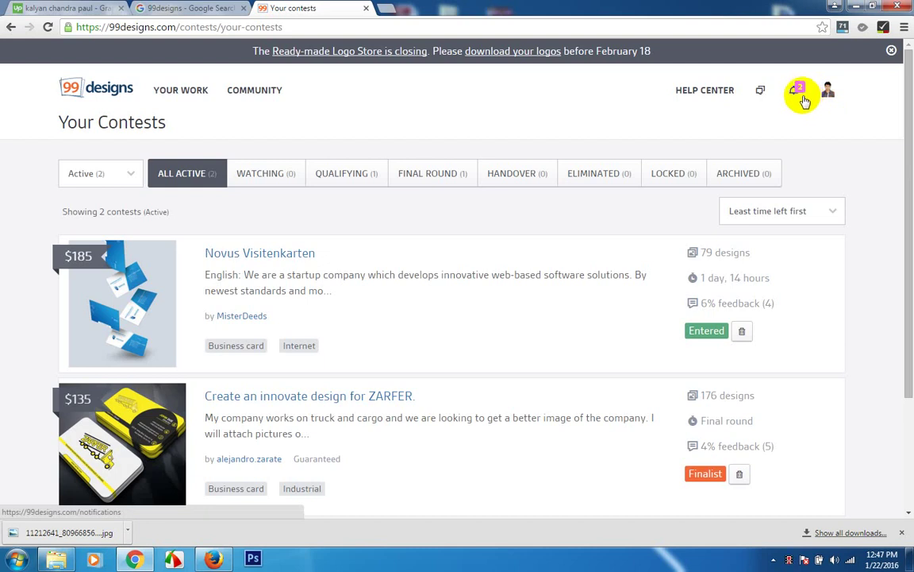
click(828, 92)
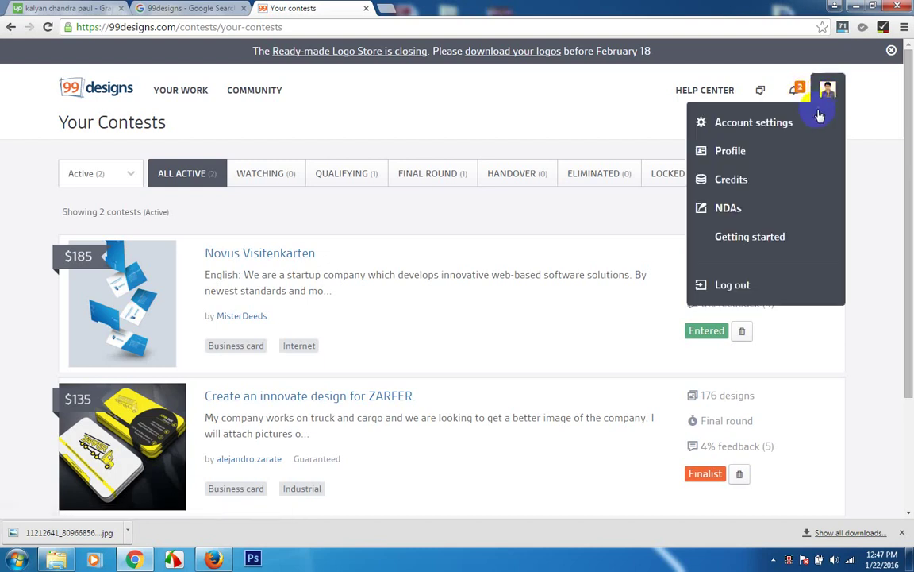
click(745, 152)
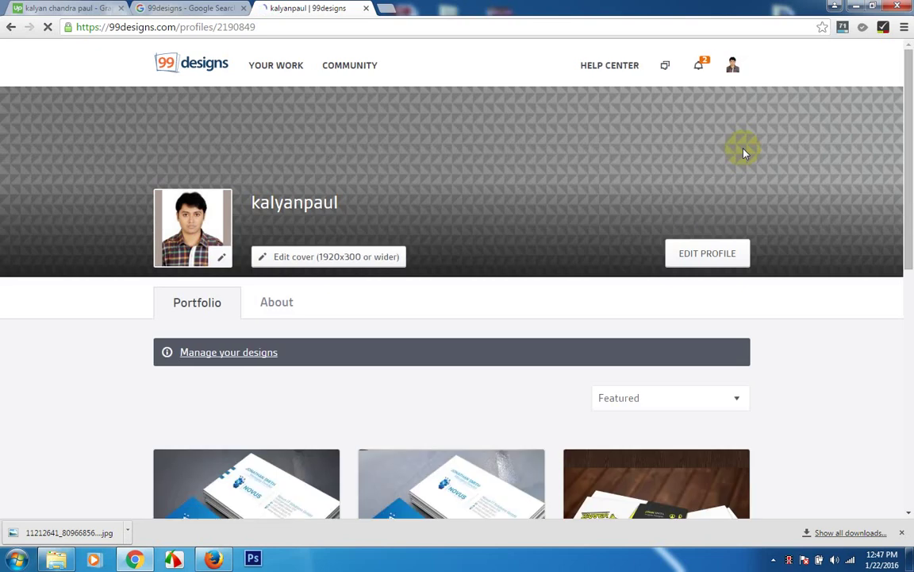
Step: Open the ZARFER business card design, select its page URL, and return to Upwork
scroll(745, 152, down, 3)
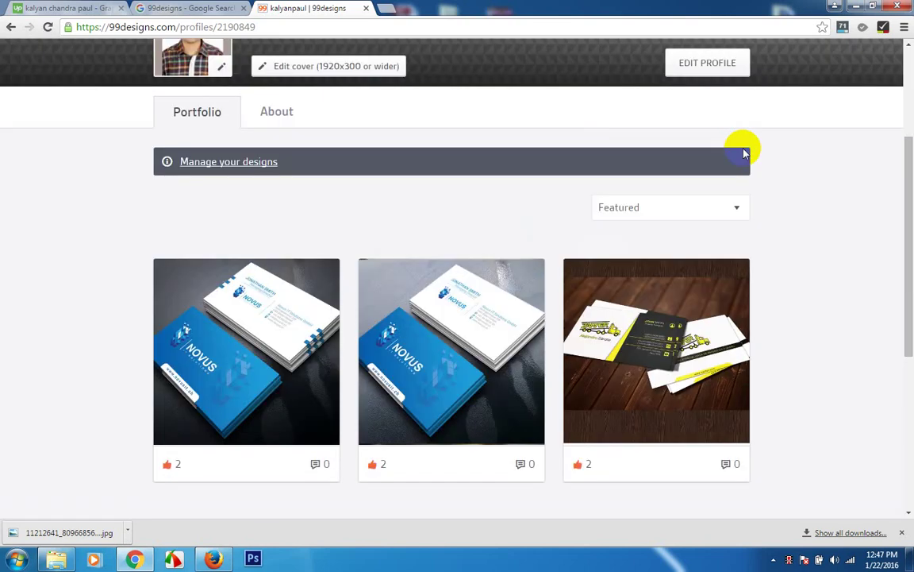
scroll(745, 152, up, 2)
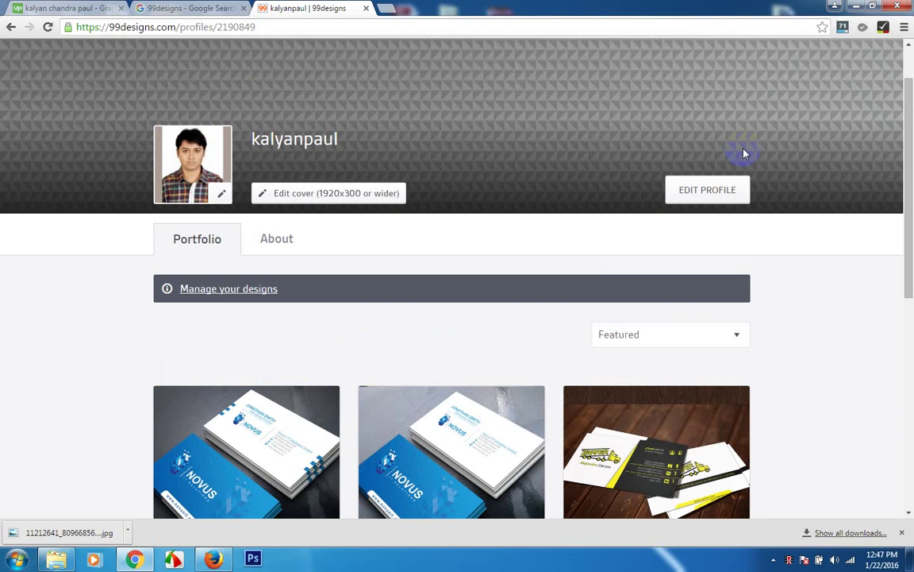
scroll(745, 153, down, 3)
scroll(794, 238, up, 1)
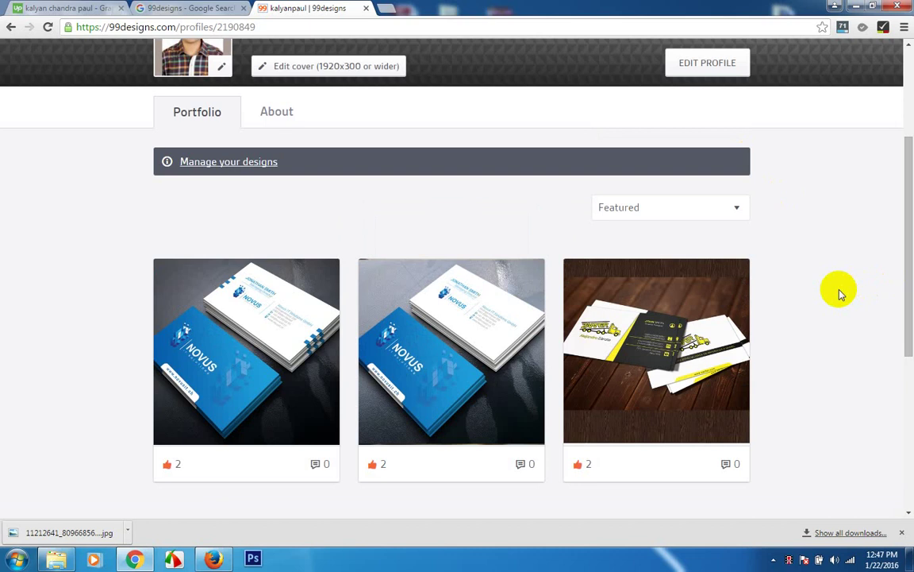
click(675, 327)
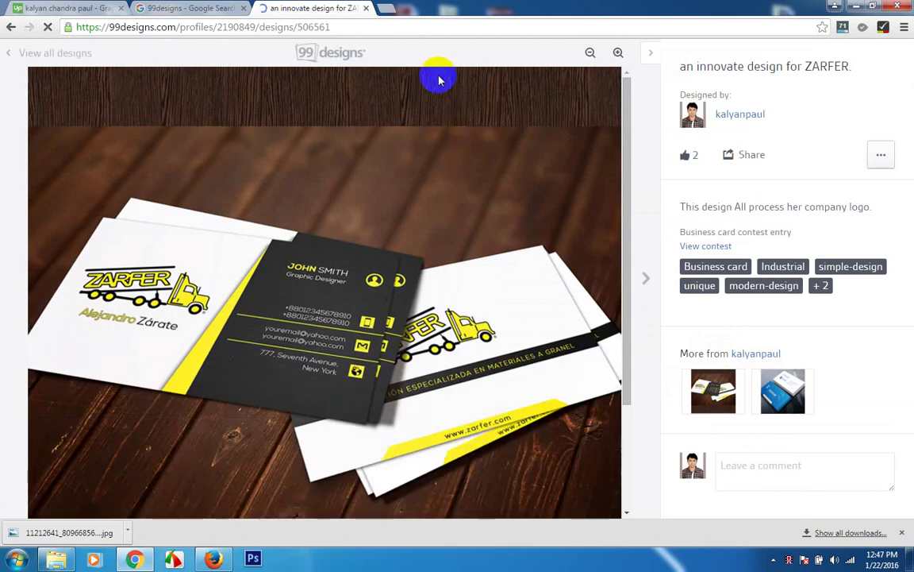
click(384, 32)
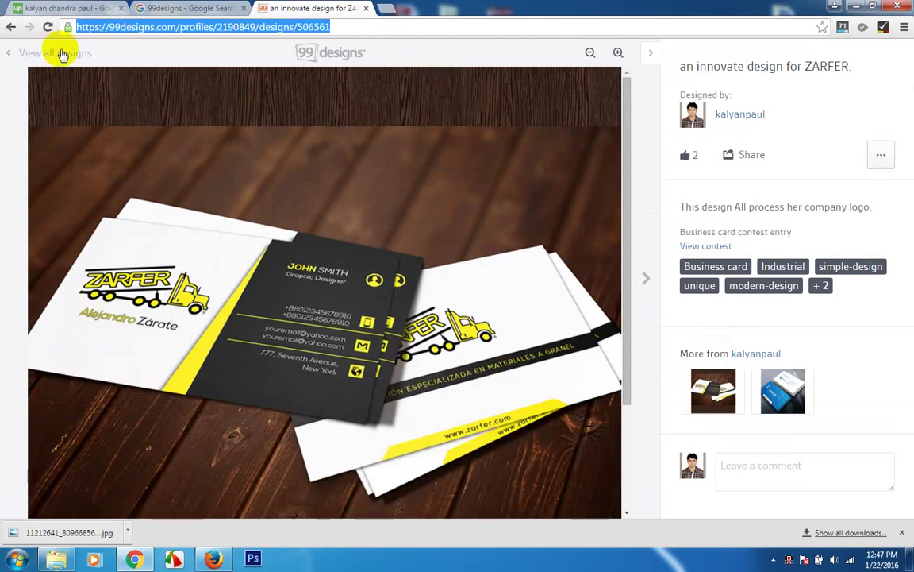
click(56, 7)
Step: Paste the 99designs design link into the Project URL field
click(243, 165)
scroll(347, 343, down, 3)
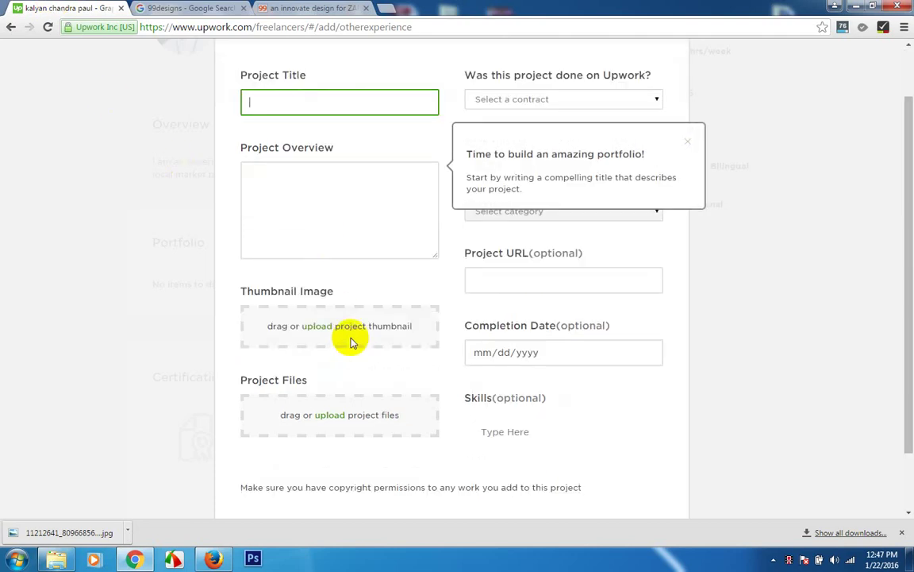
click(511, 221)
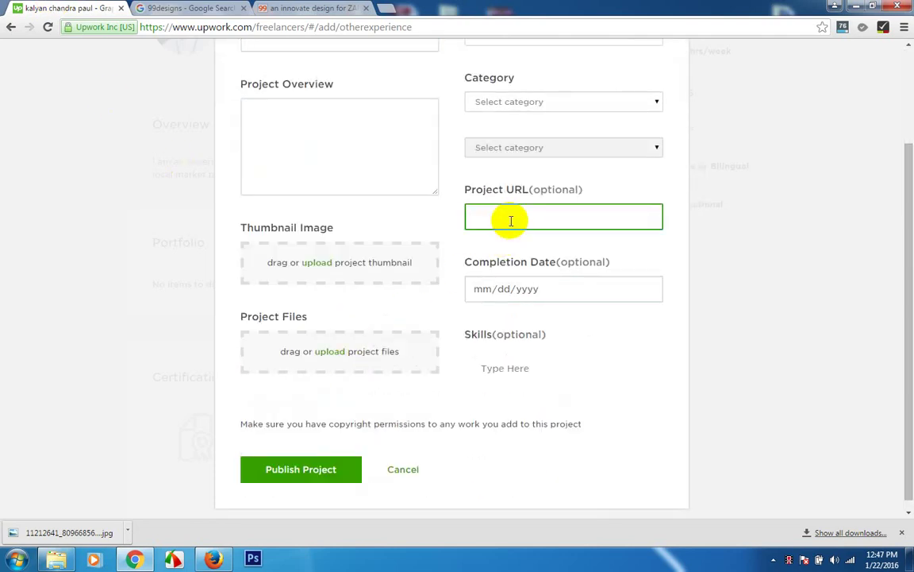
key(ctrl+v)
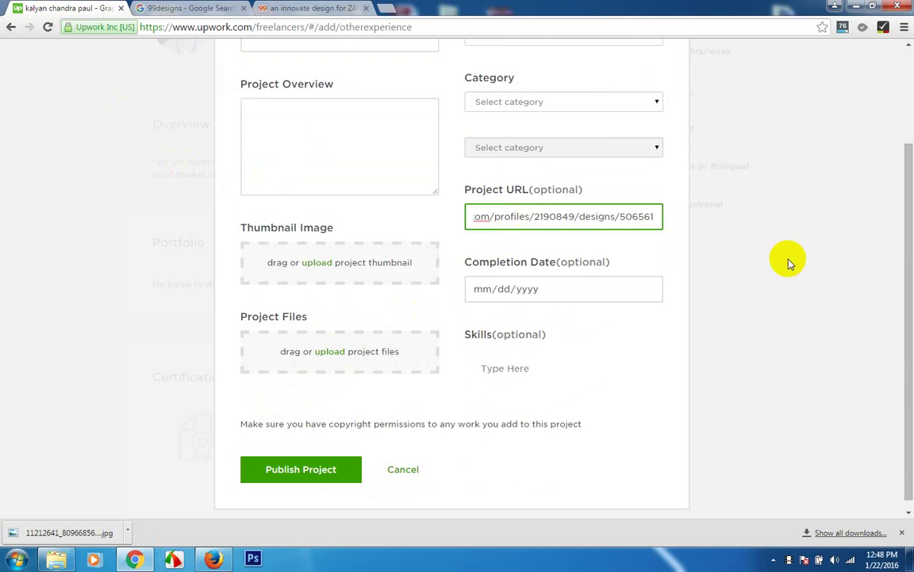
Step: Title the project 'Business Card' and clear the test text from Project Overview
scroll(779, 264, up, 2)
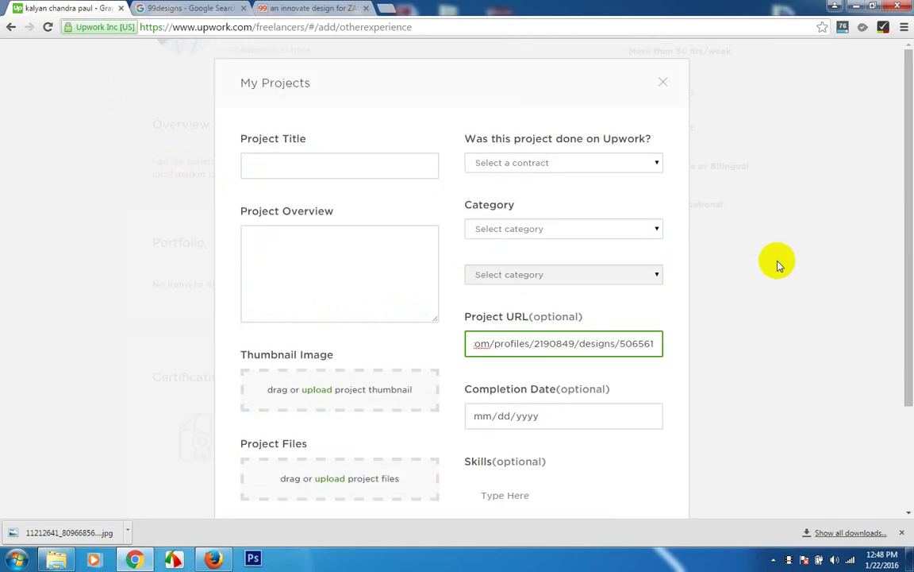
click(309, 163)
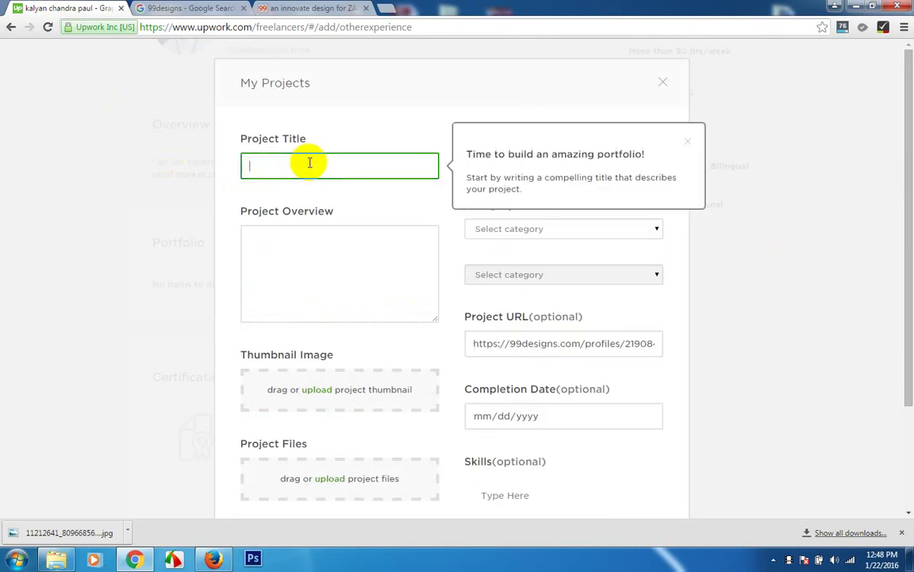
text(Business Card)
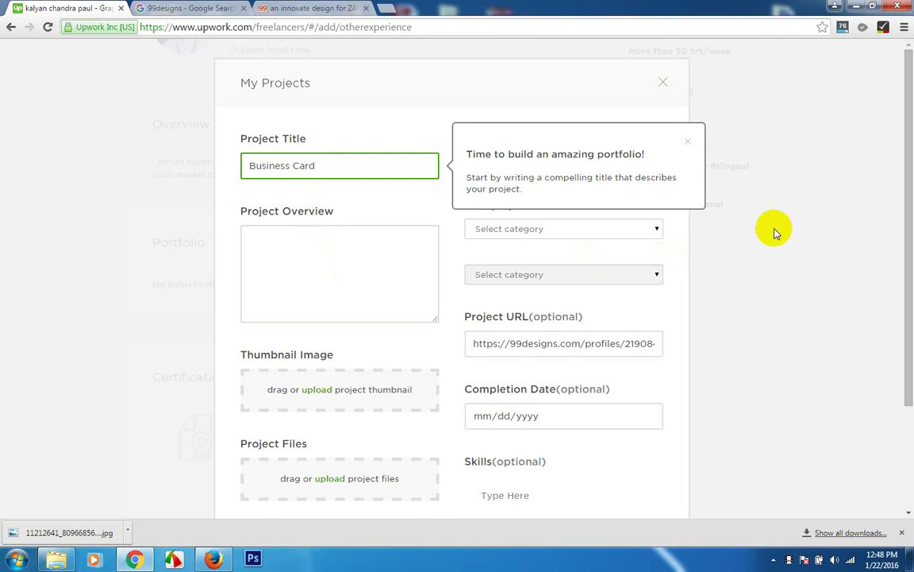
click(815, 216)
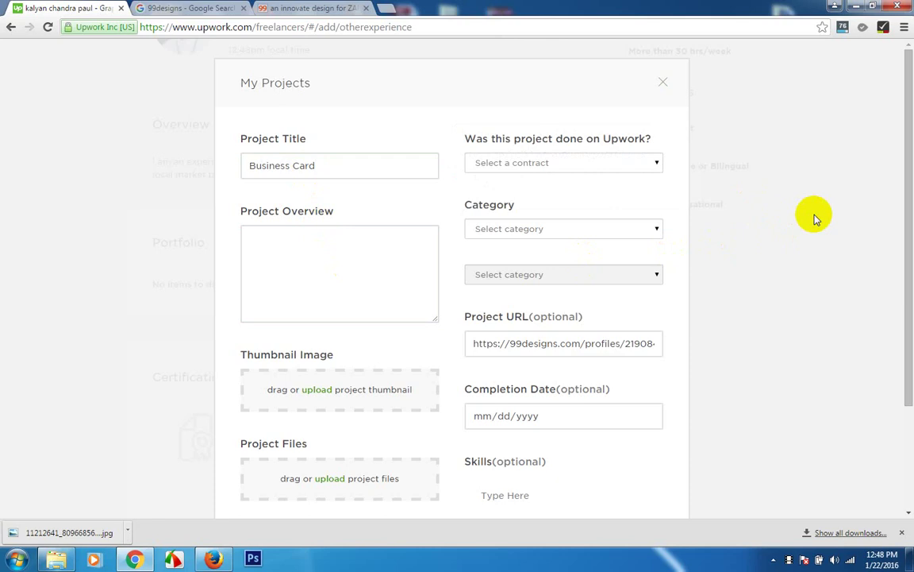
click(380, 248)
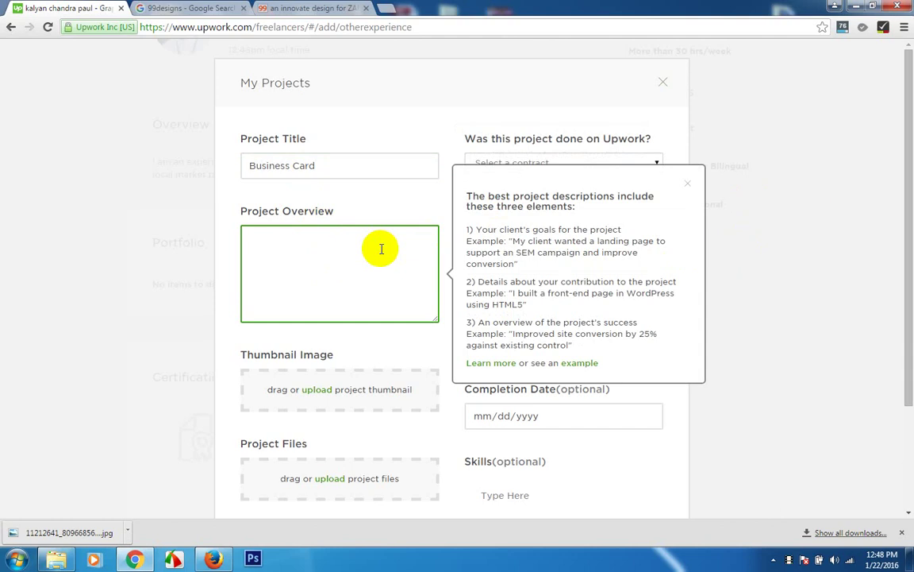
text(Cor)
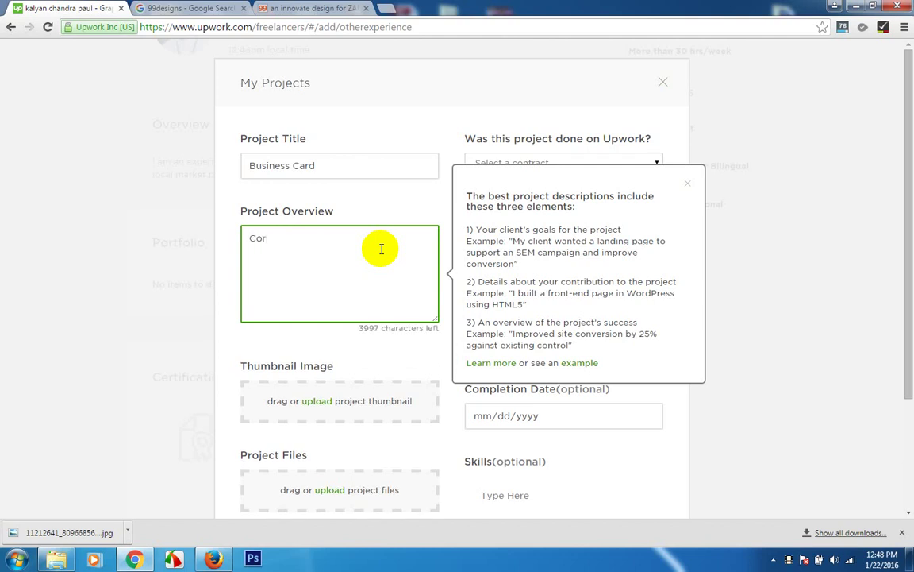
key(BackSpace)
key(BackSpace)
key(BackSpace)
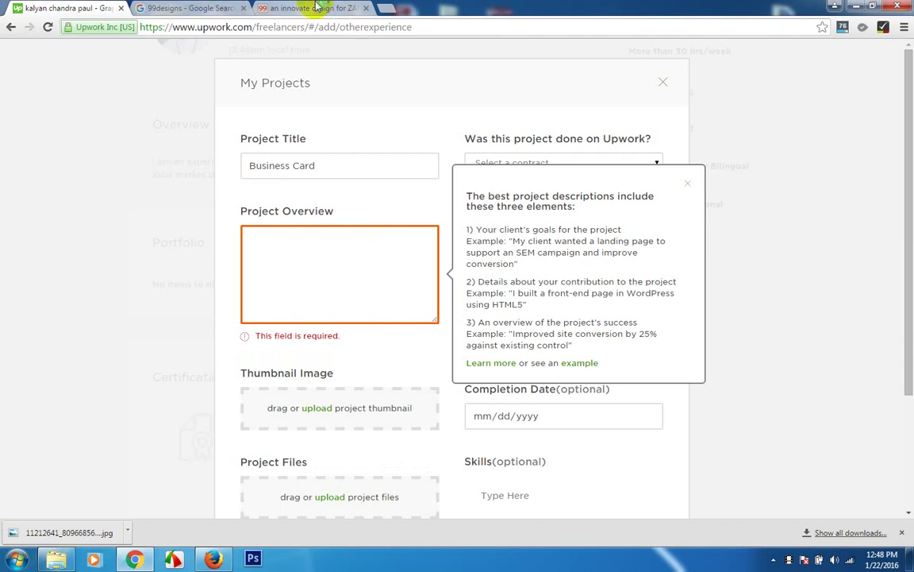
Step: Copy the title 'an innovate design for ZARFER' from the 99designs design page
click(286, 8)
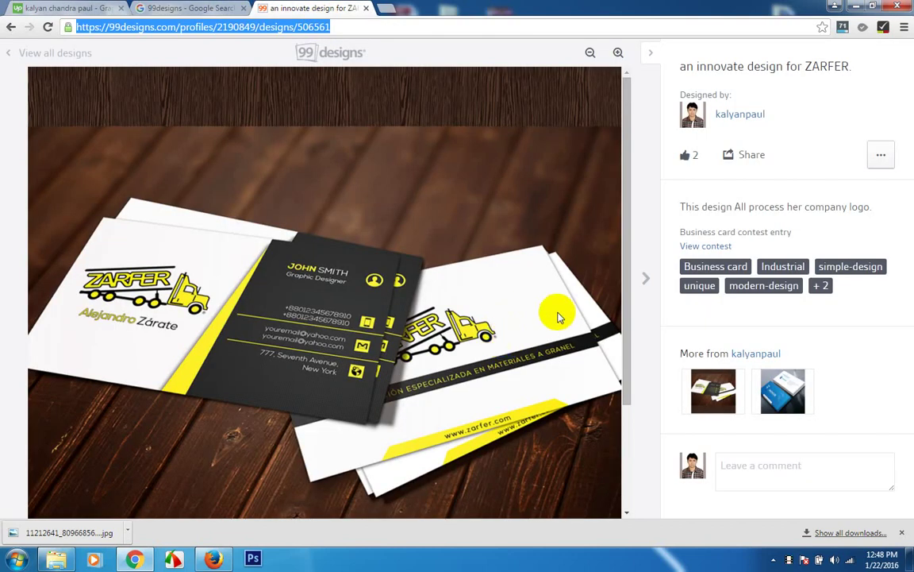
click(504, 177)
click(262, 104)
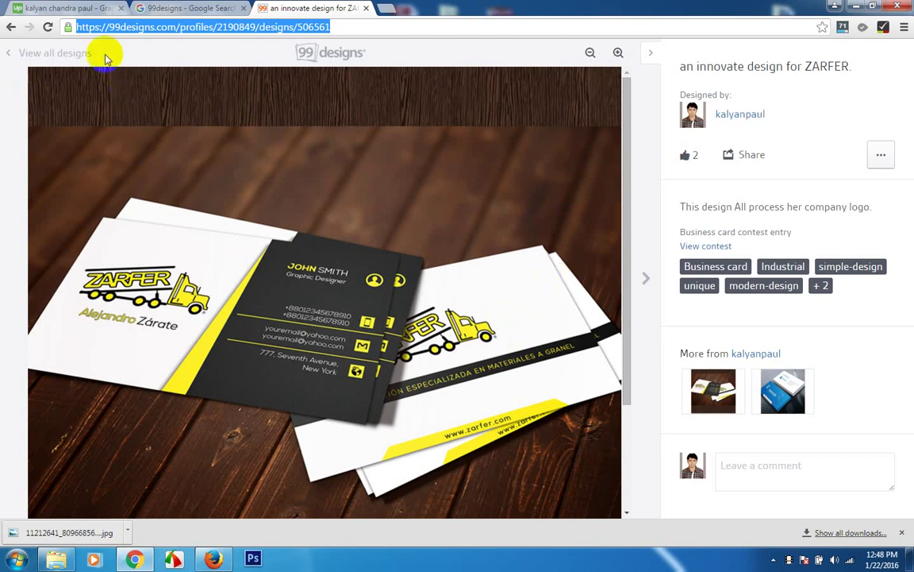
click(572, 102)
click(214, 86)
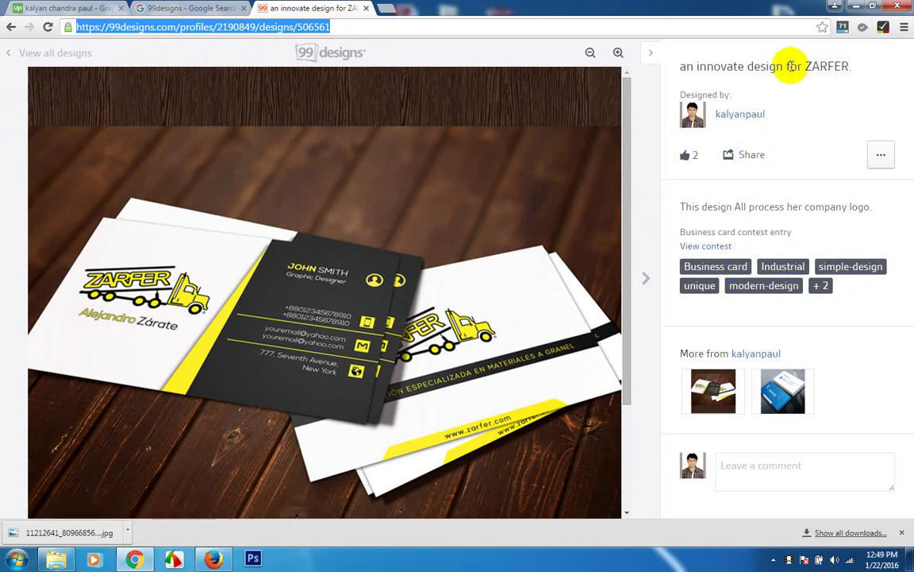
drag(806, 67, 854, 71)
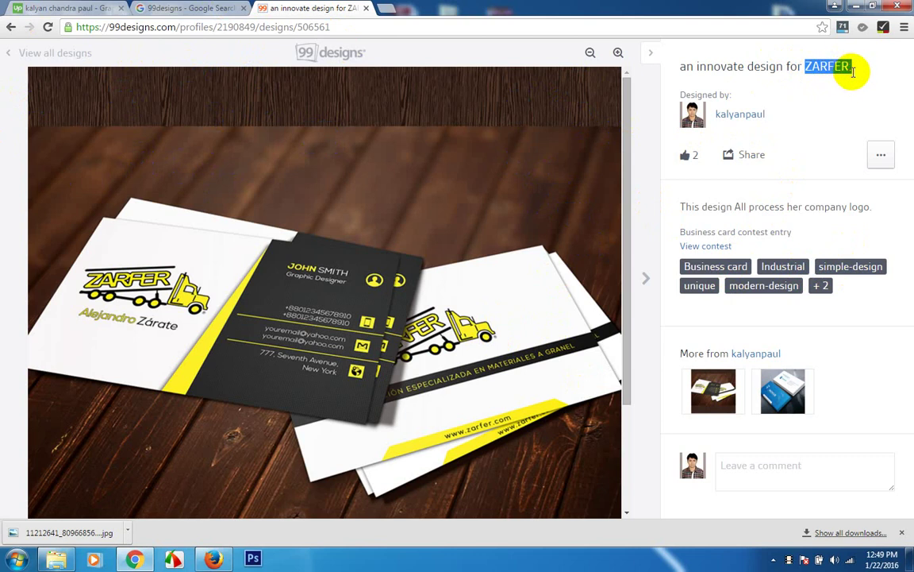
drag(685, 67, 847, 70)
key(ctrl+c)
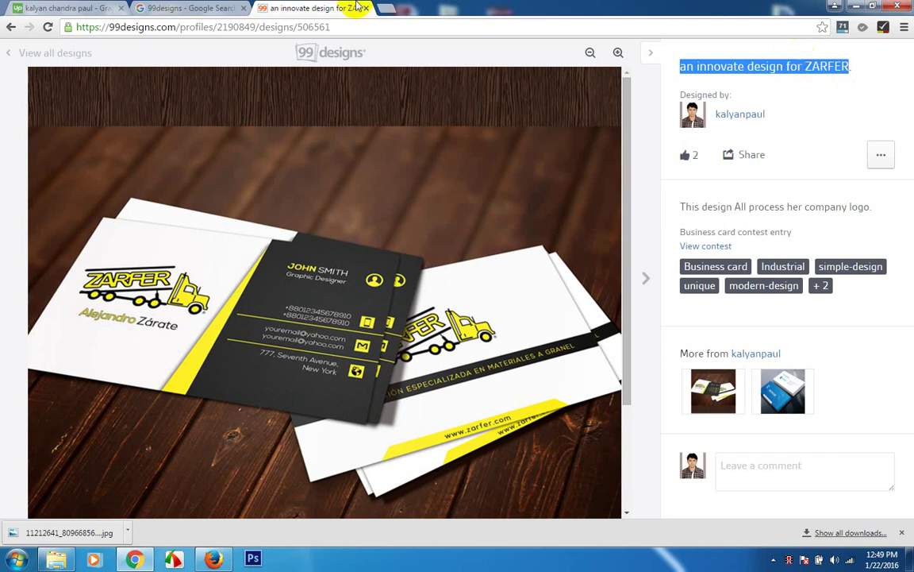
click(77, 8)
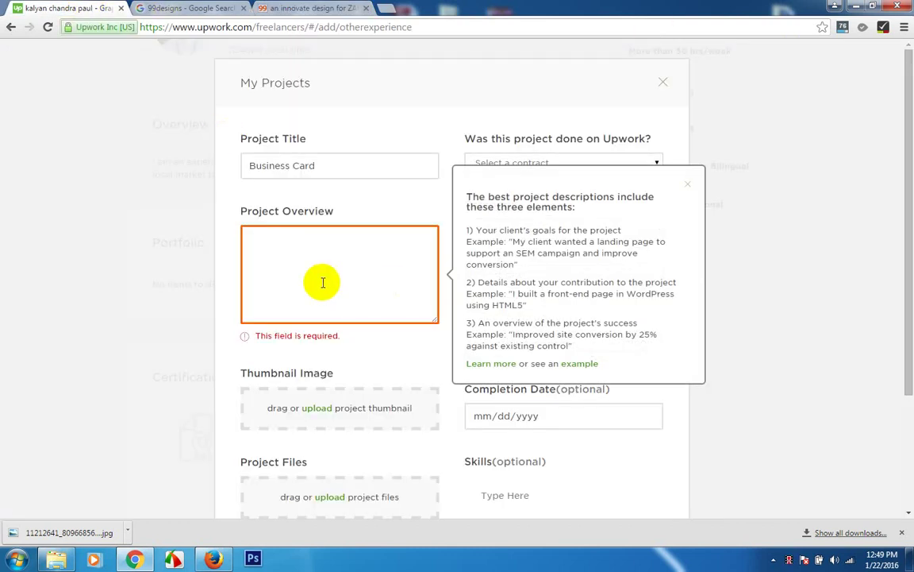
Step: Paste the title into Project Overview, add a period, and close the tips popover
key(ctrl+v)
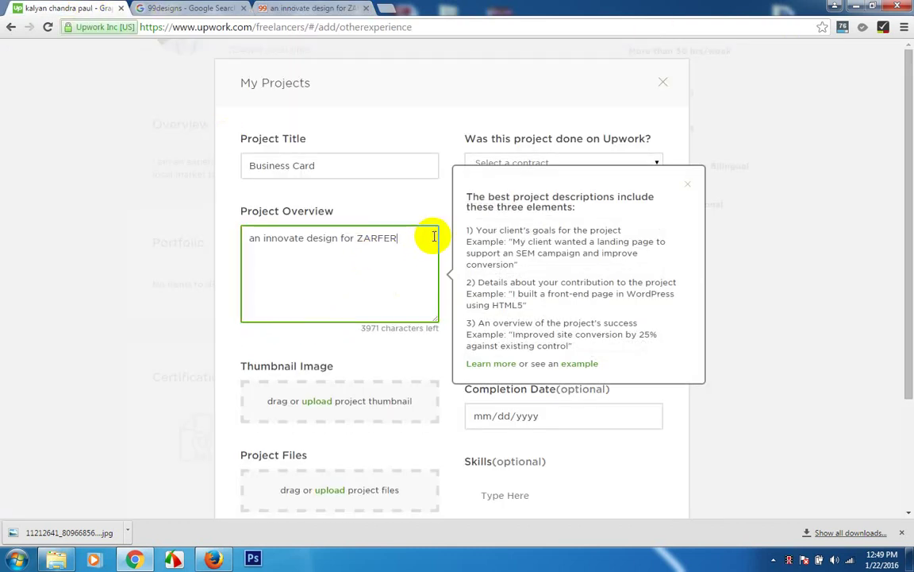
text(.)
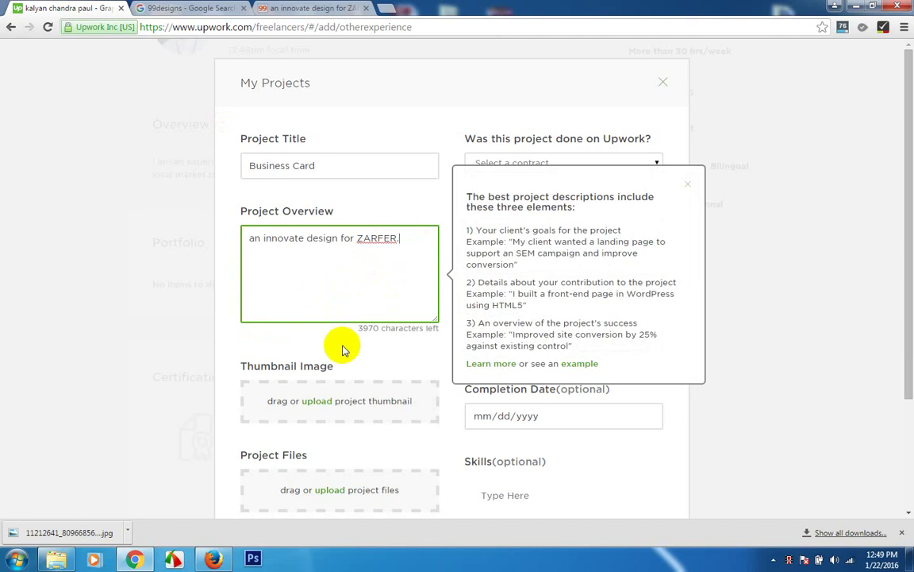
scroll(468, 430, down, 2)
click(585, 304)
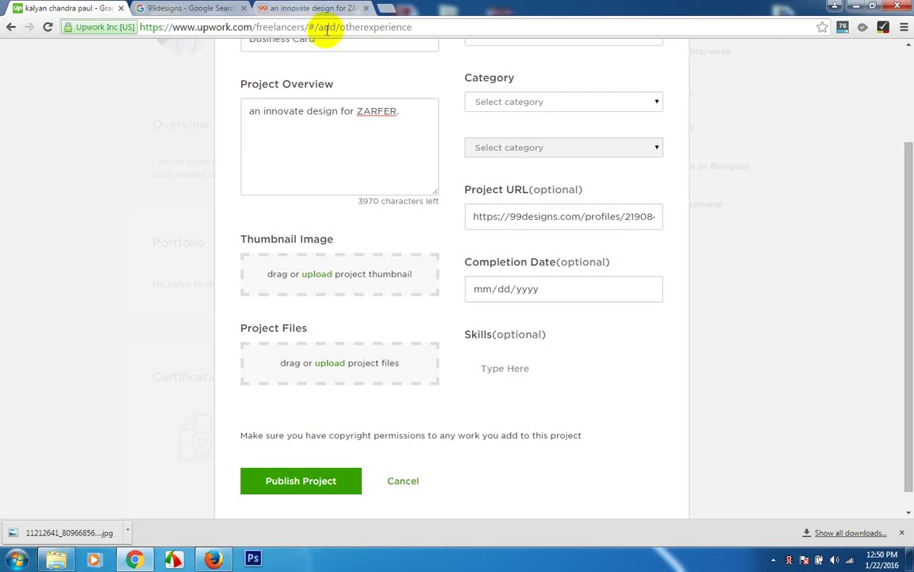
Step: Pick January 22, 2016 from the calendar as the Completion Date
click(651, 286)
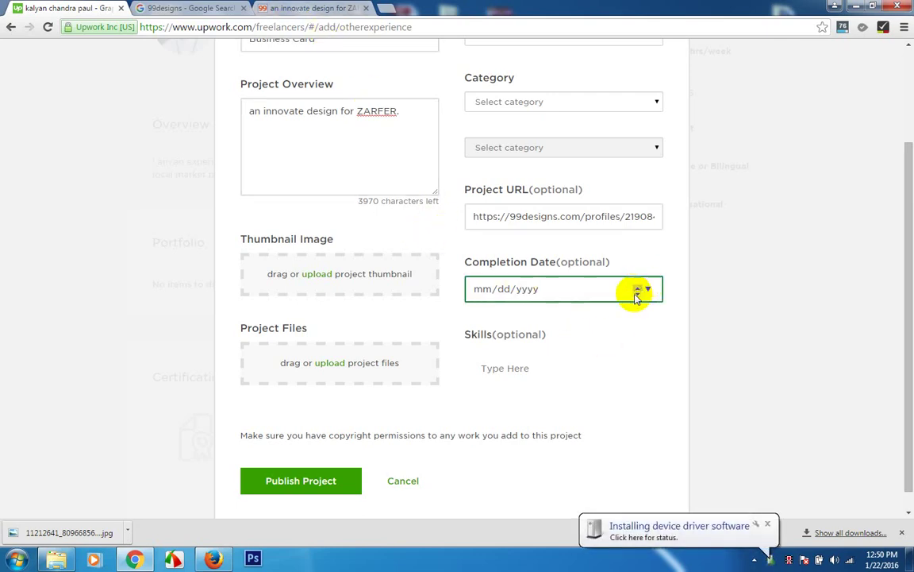
click(483, 289)
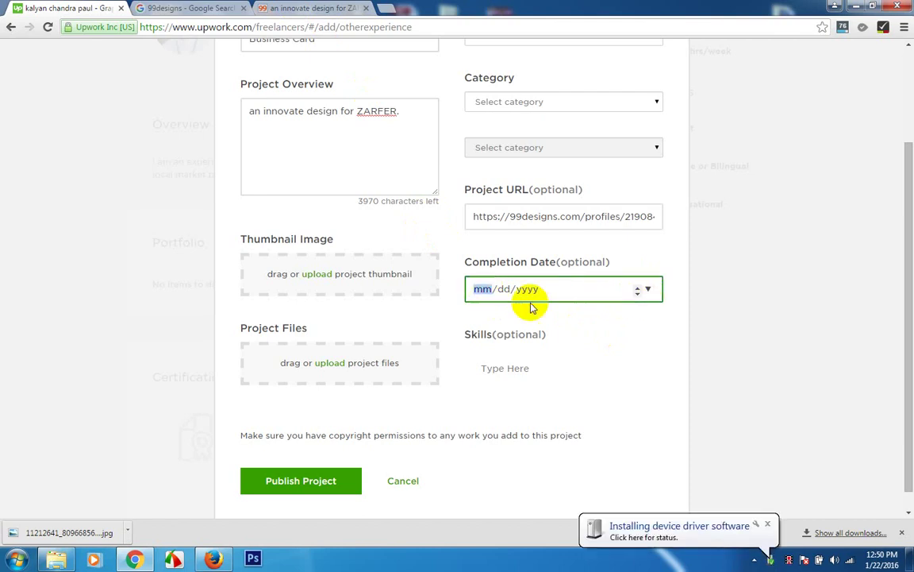
click(647, 291)
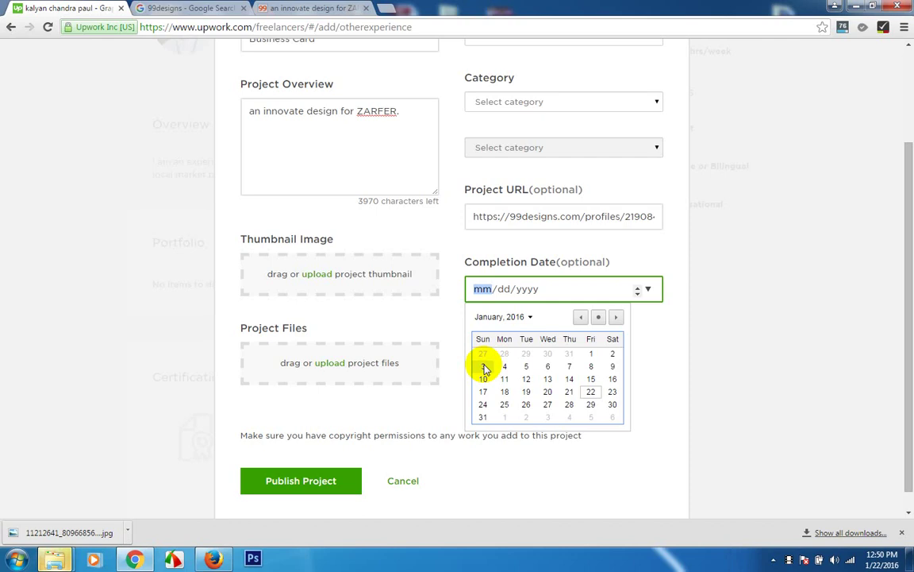
click(591, 394)
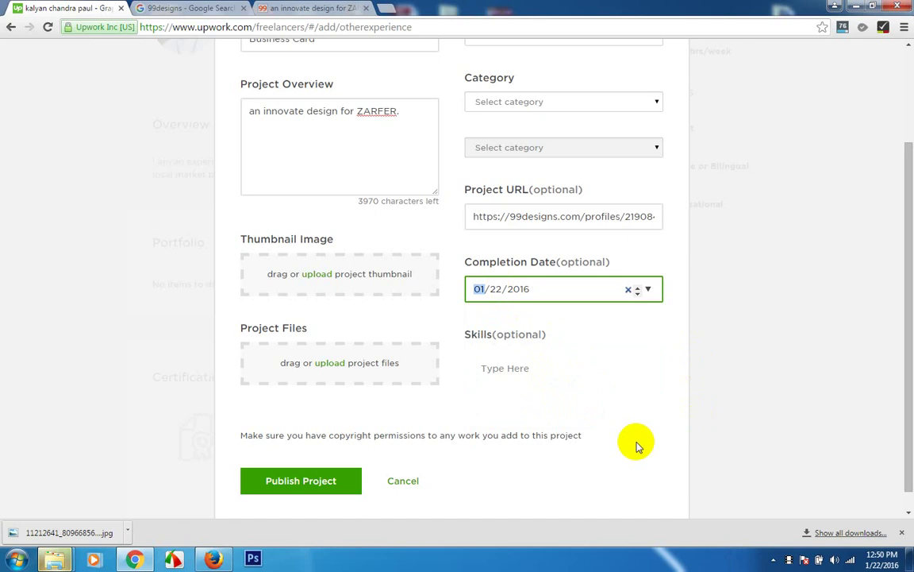
scroll(636, 412, up, 3)
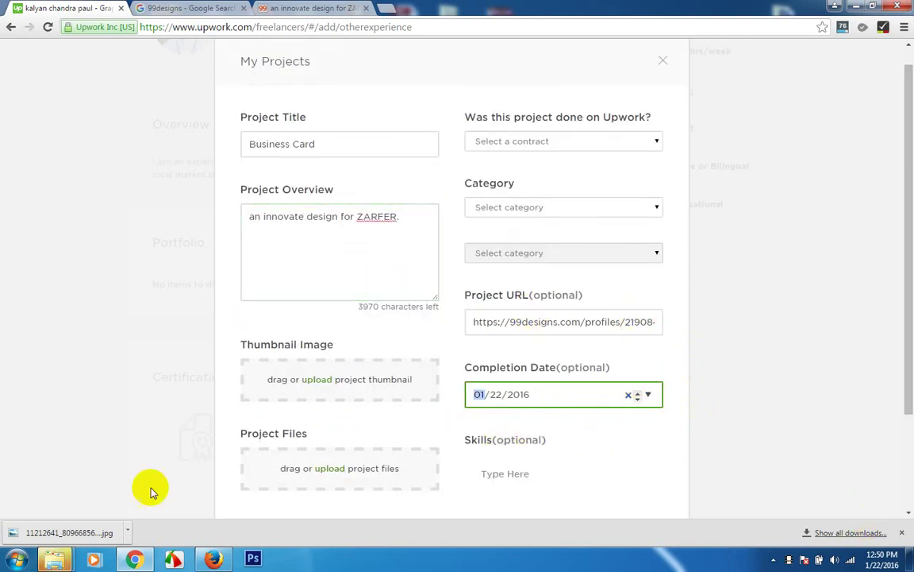
Step: Close the AutoPlay window and open Computer from the Start menu to list the drives
click(58, 562)
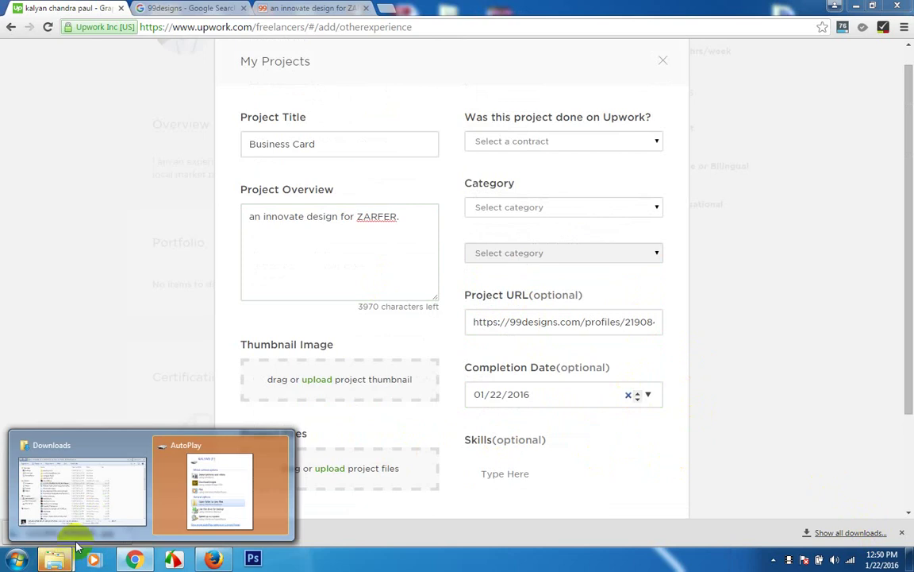
mouse_move(222, 484)
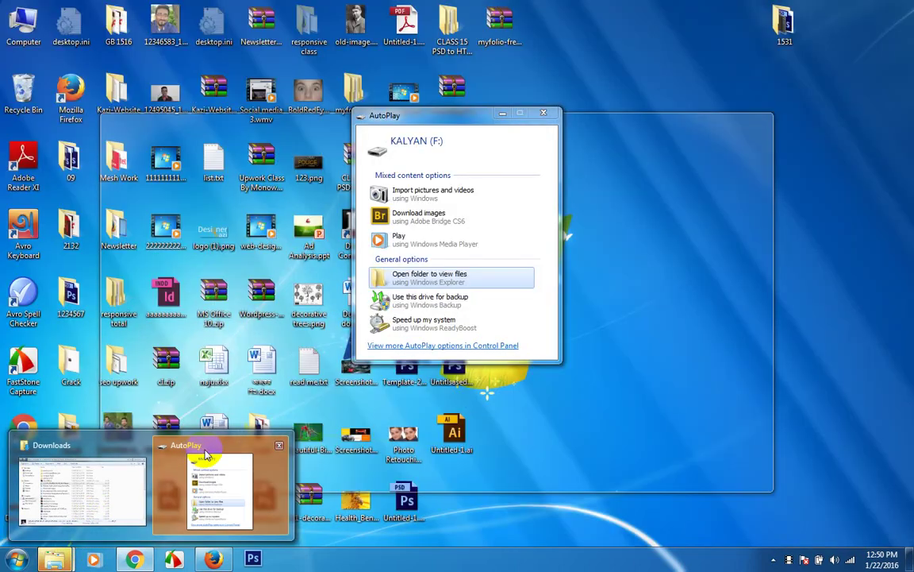
click(279, 446)
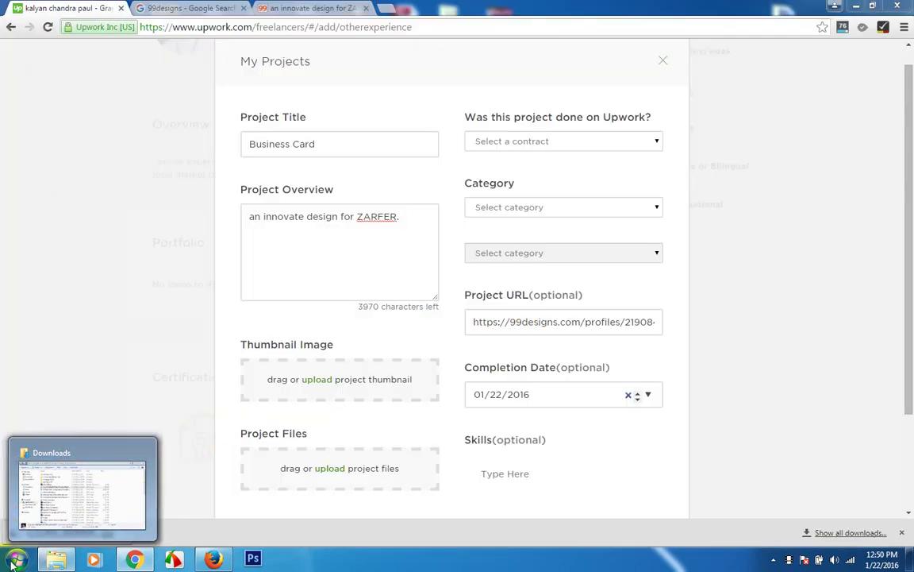
key(super)
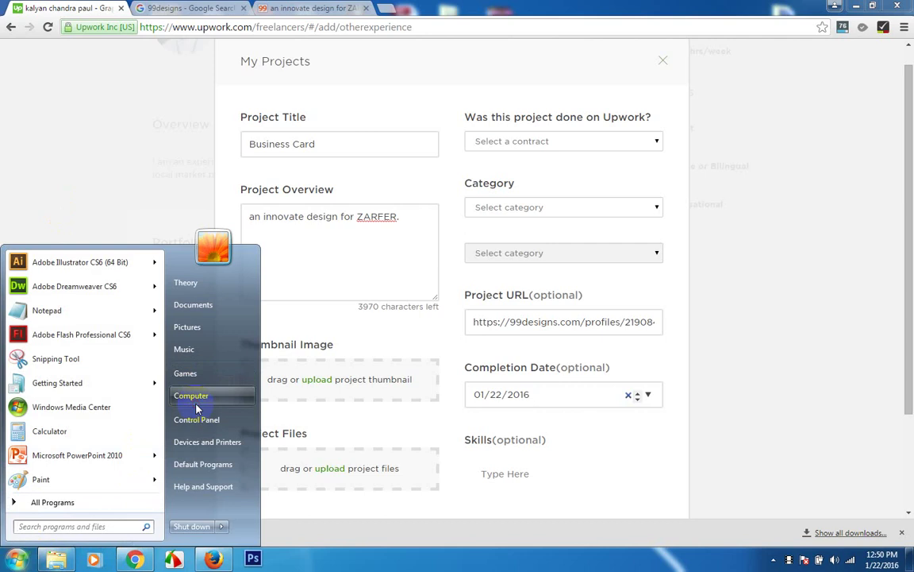
click(195, 394)
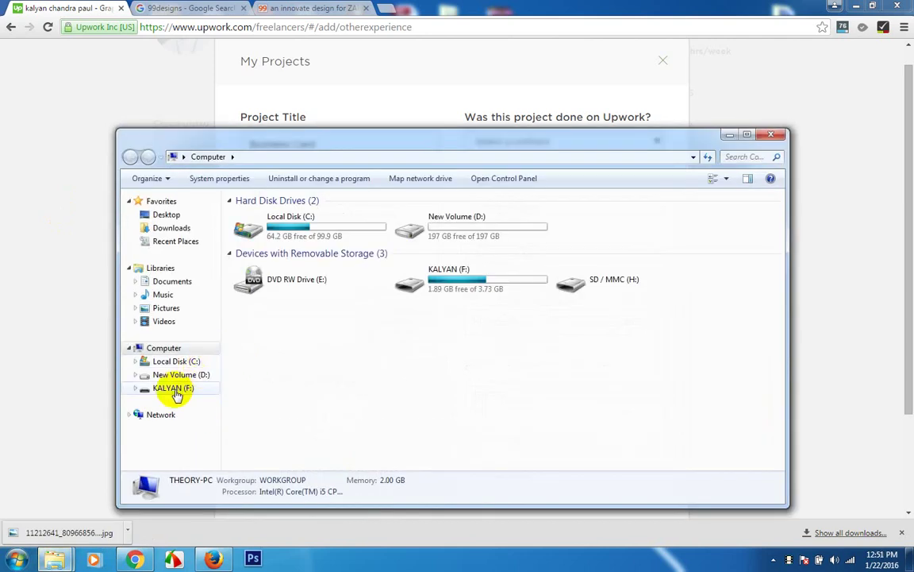
Step: Open folder 2 on the KALYAN (F:) drive and show its files as thumbnail tiles
click(175, 389)
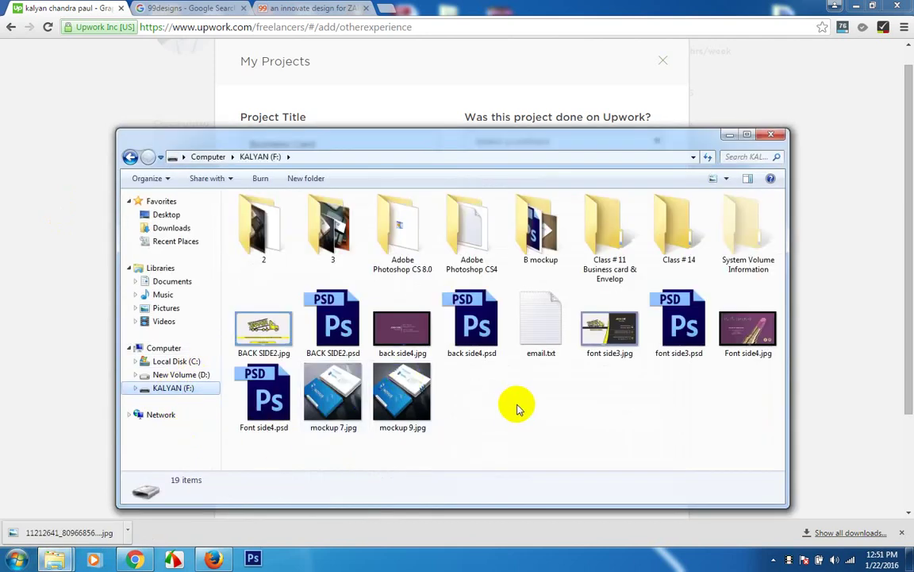
double_click(260, 226)
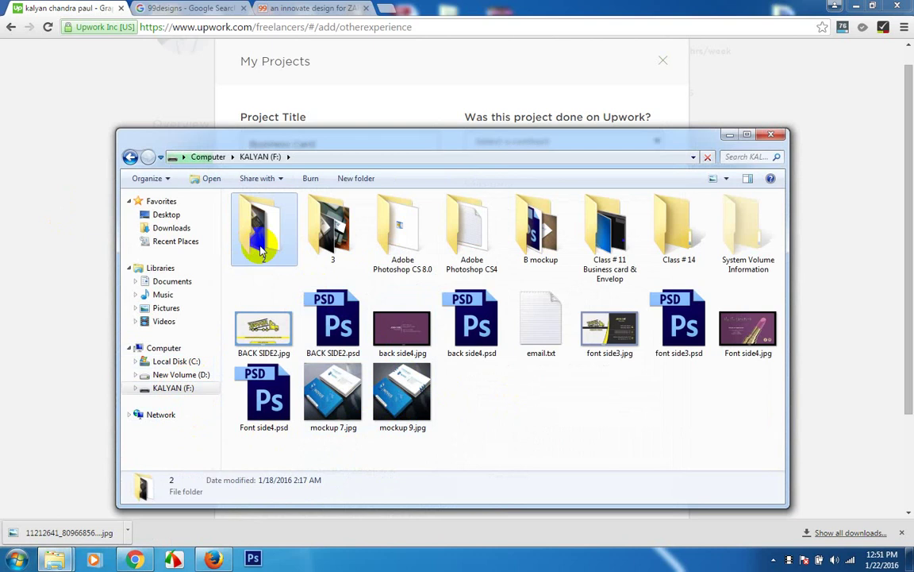
click(729, 181)
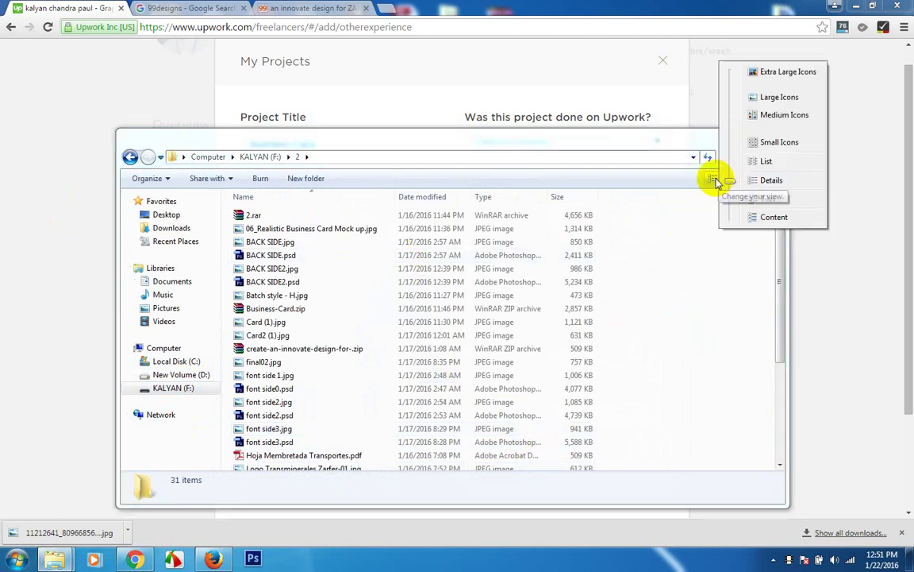
click(716, 181)
click(713, 180)
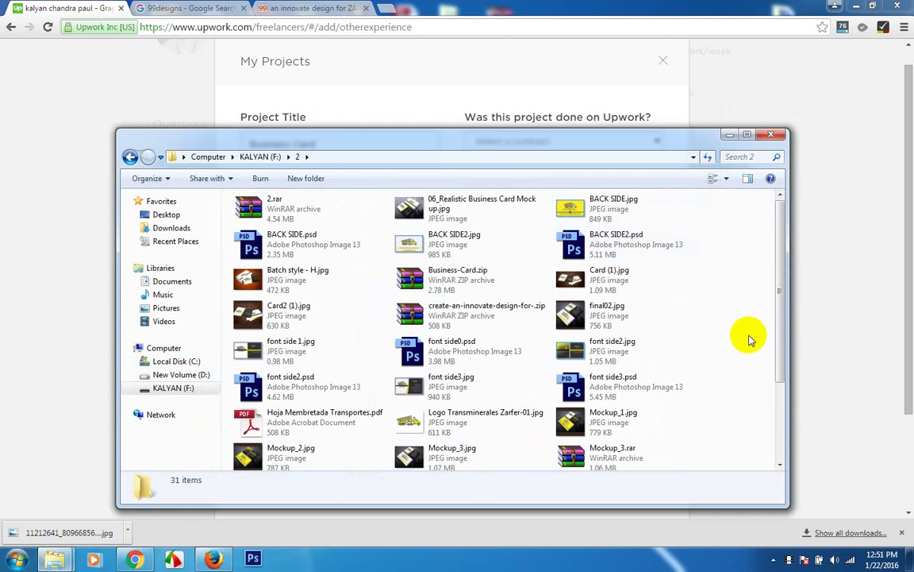
scroll(750, 340, down, 3)
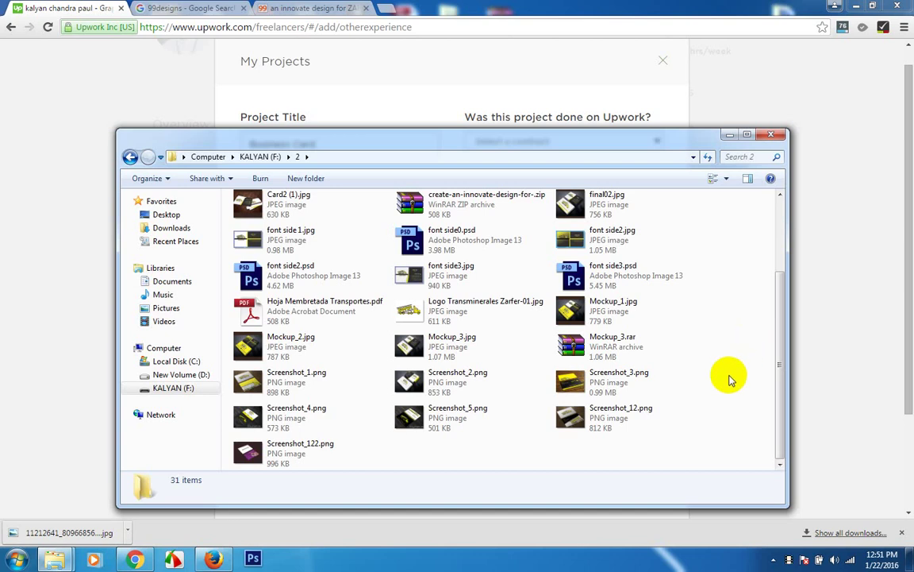
scroll(730, 380, up, 3)
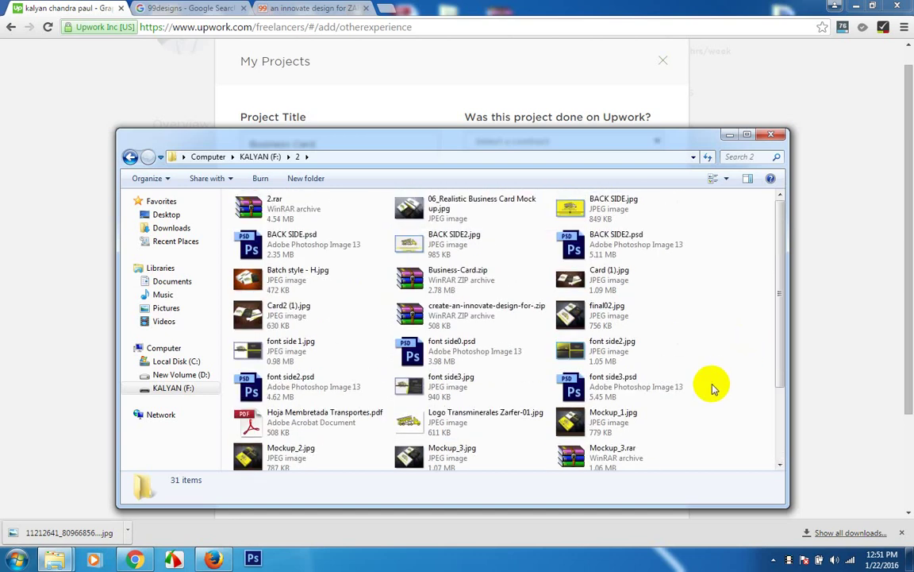
Step: Preview the final02.jpg and Card (1).jpg mockups, then move the Explorer window down
click(284, 284)
right_click(283, 284)
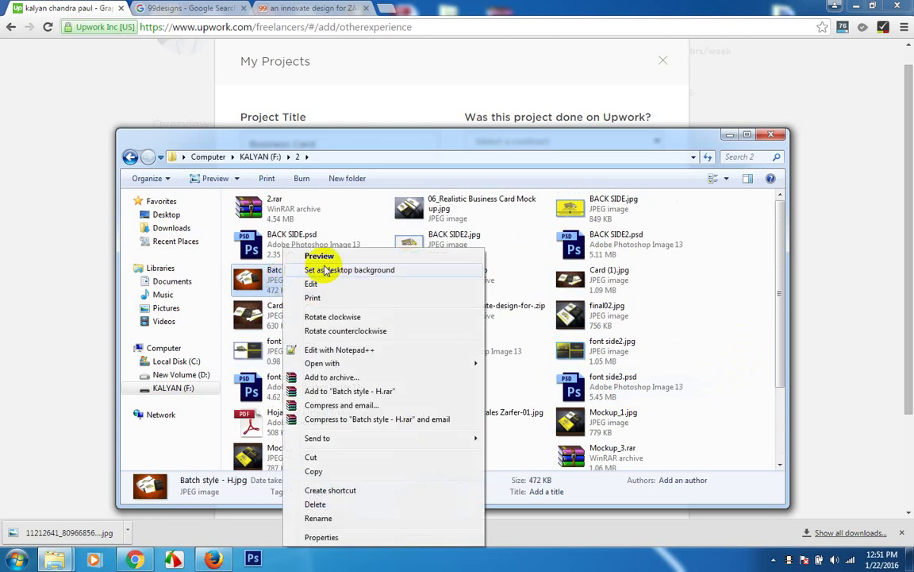
click(639, 279)
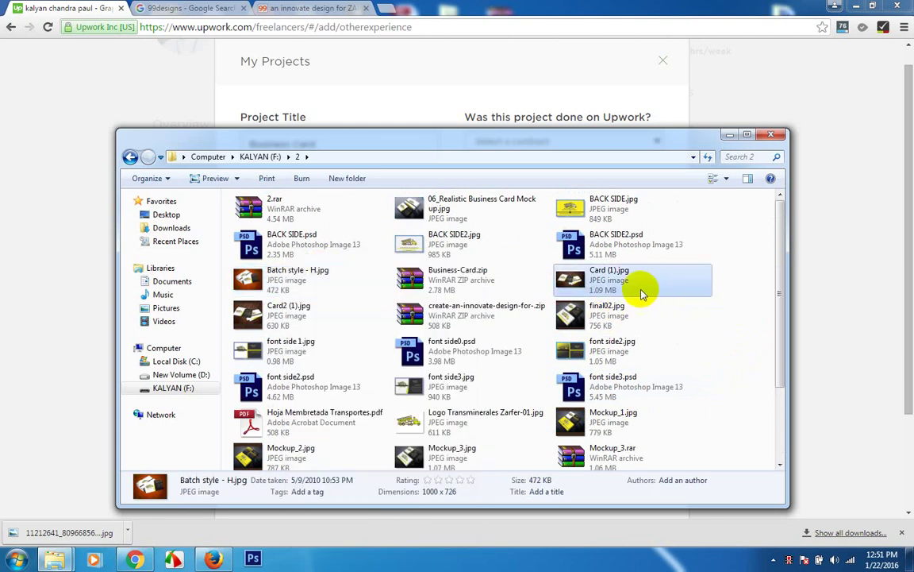
right_click(596, 317)
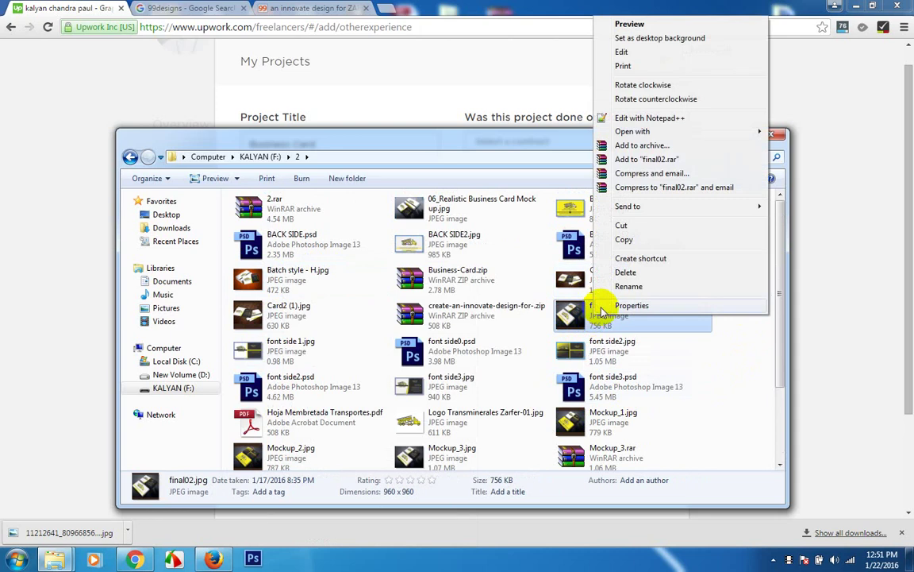
click(635, 25)
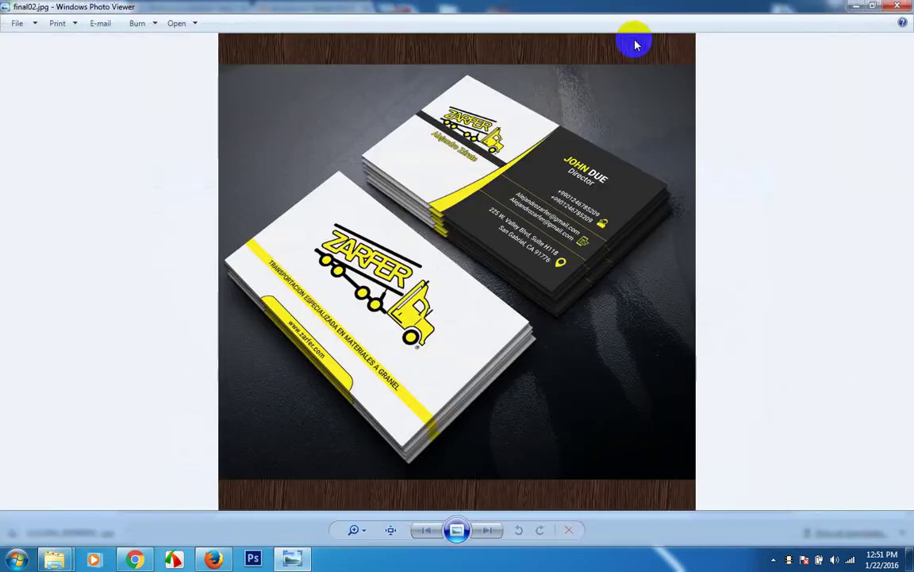
click(897, 6)
right_click(603, 266)
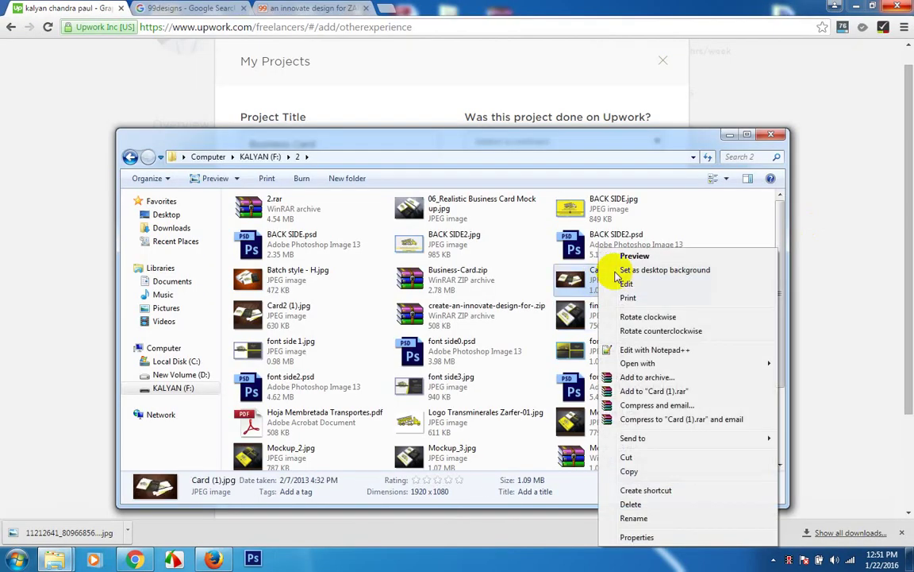
click(651, 257)
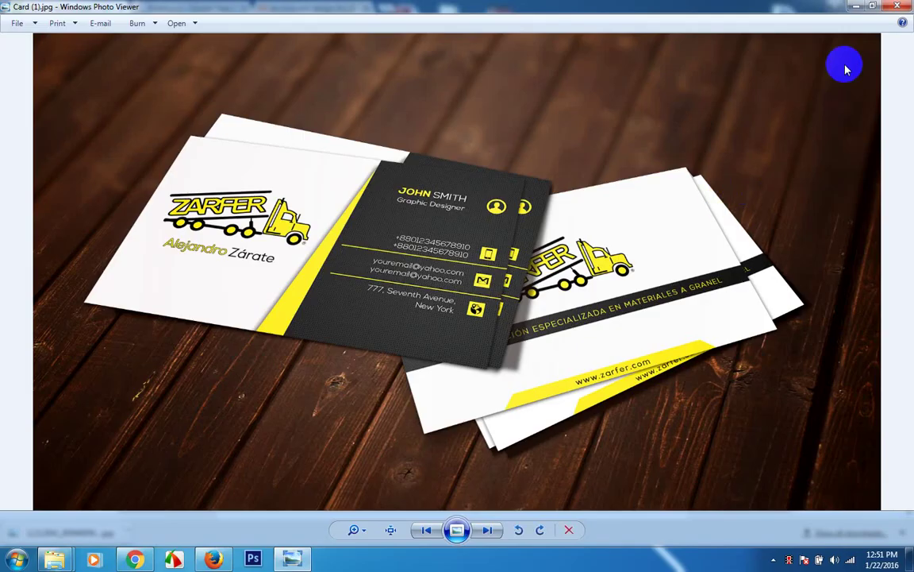
click(897, 7)
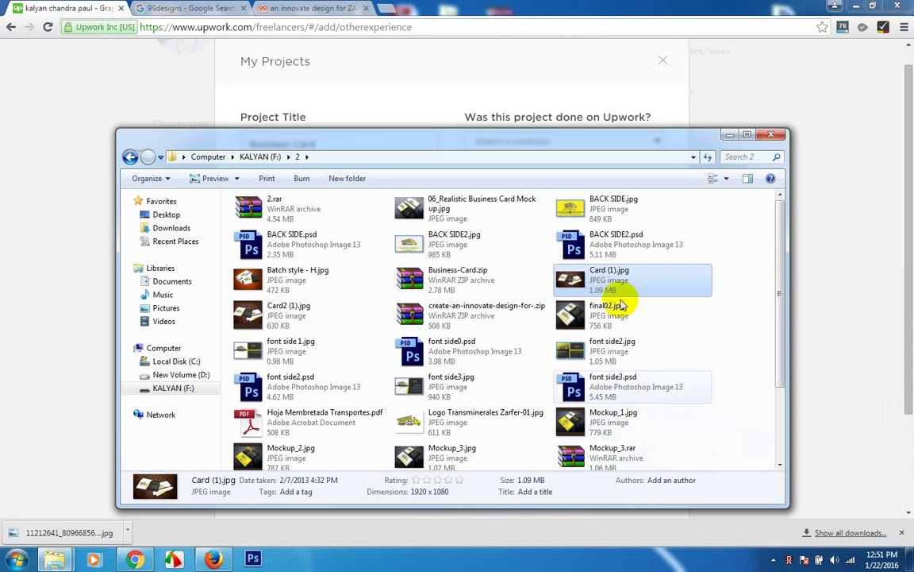
drag(558, 150, 371, 472)
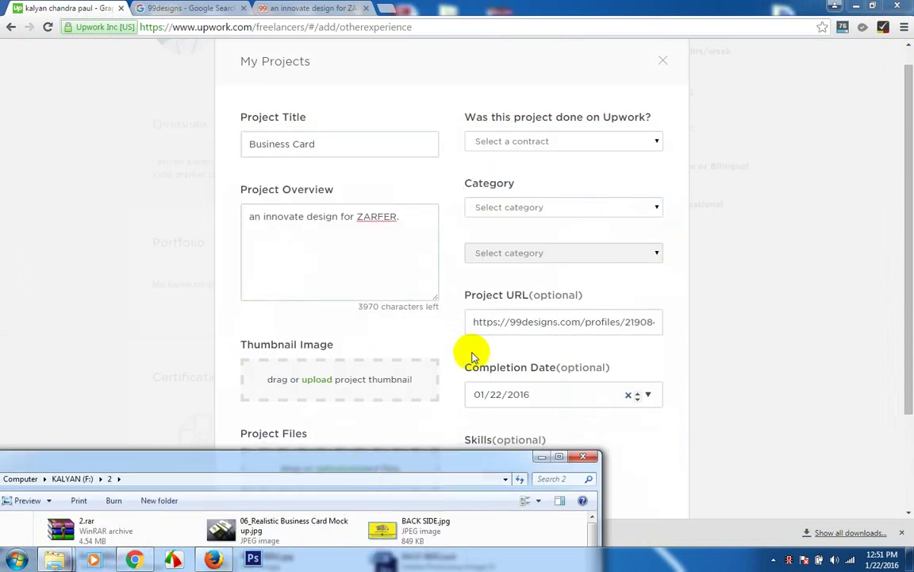
Step: Load Card2 (1).jpg from folder 2 on KALYAN (F:) as the project thumbnail
scroll(412, 456, down, 2)
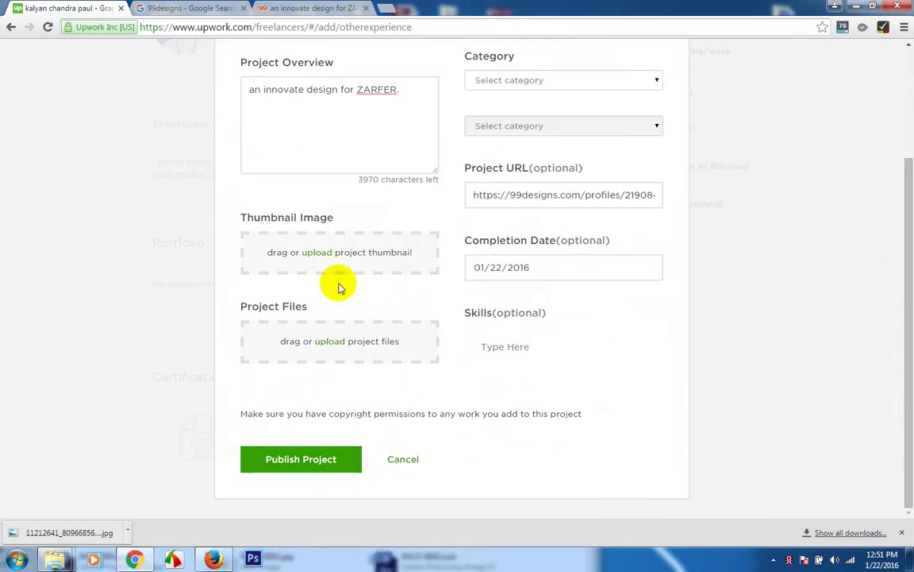
click(318, 254)
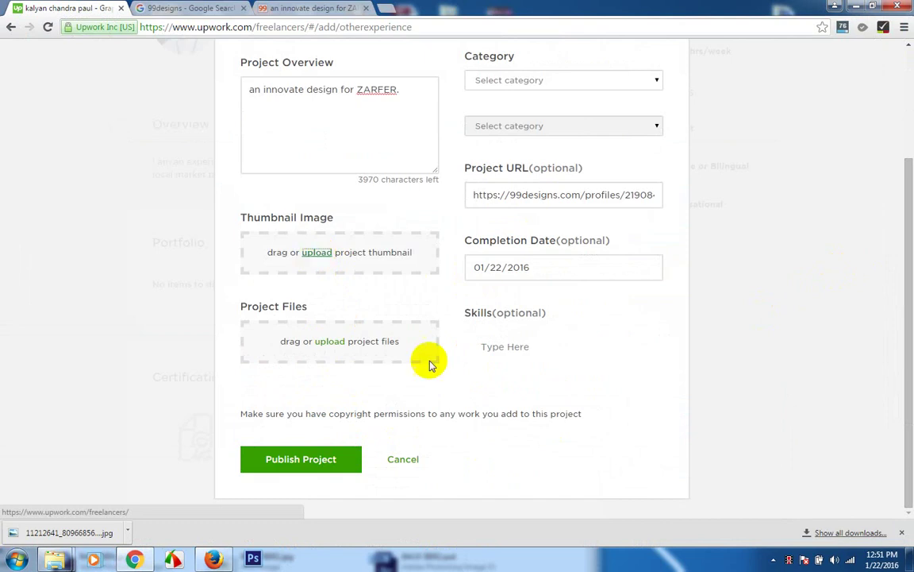
click(271, 363)
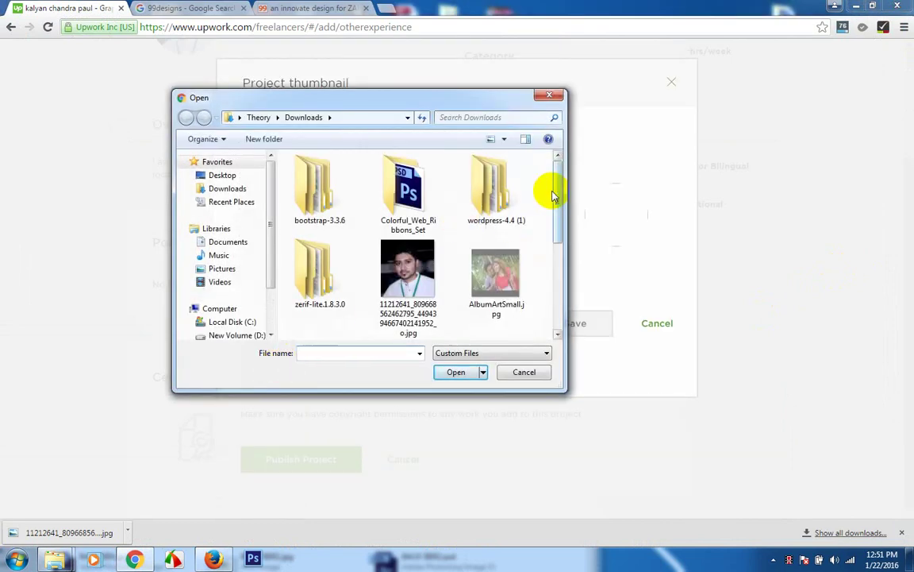
drag(557, 194, 551, 211)
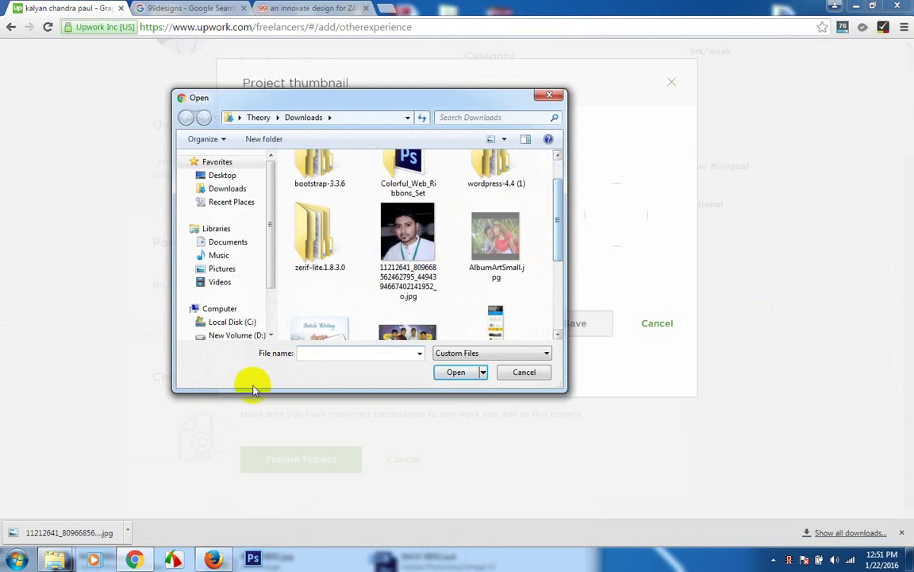
drag(269, 249, 267, 296)
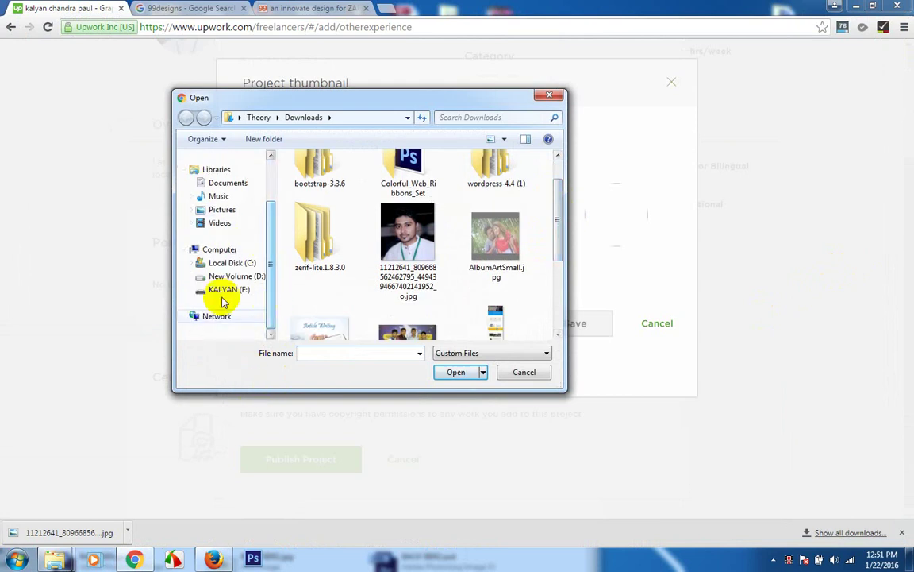
click(231, 291)
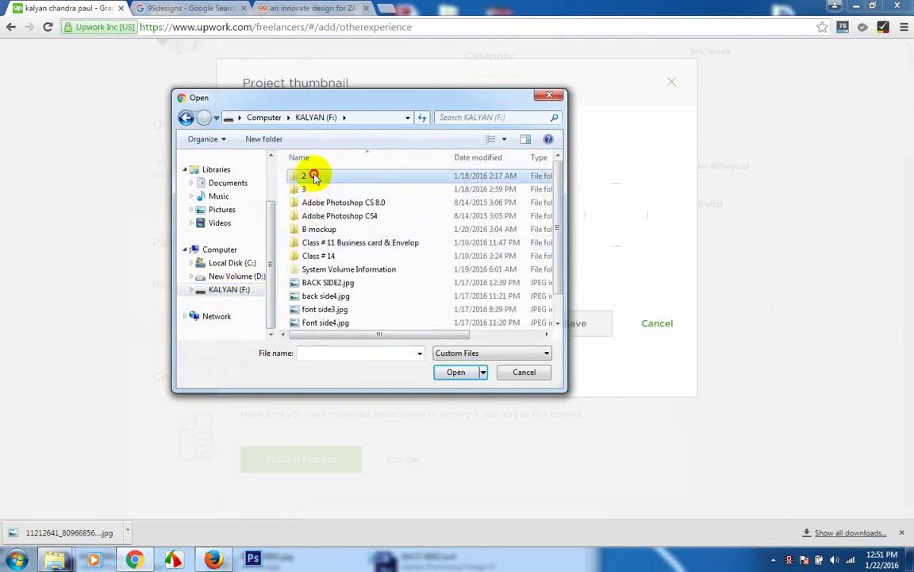
double_click(320, 179)
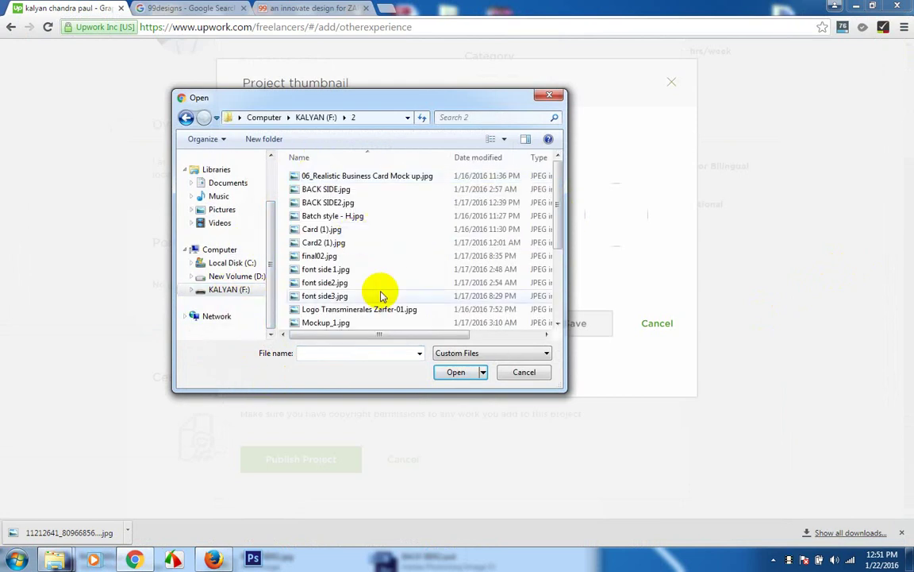
click(490, 140)
click(490, 140)
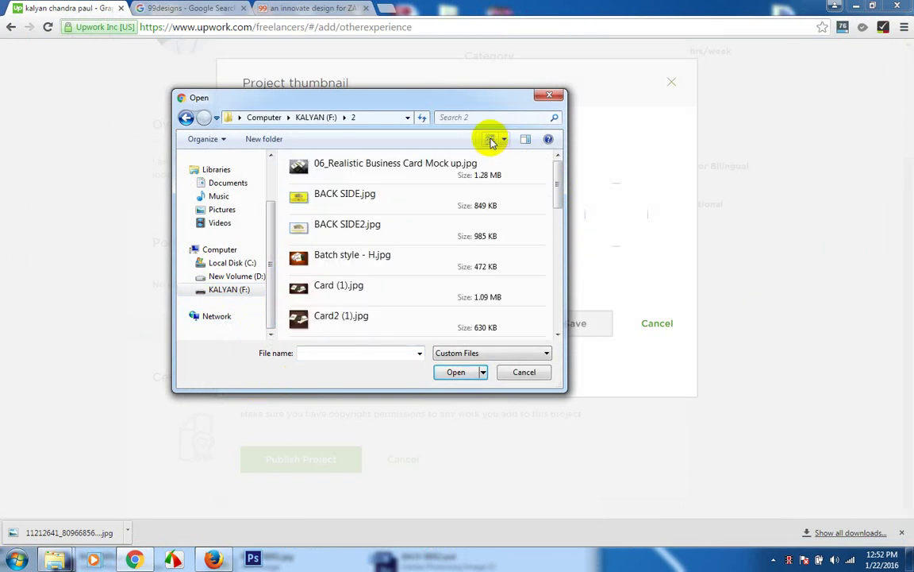
click(490, 140)
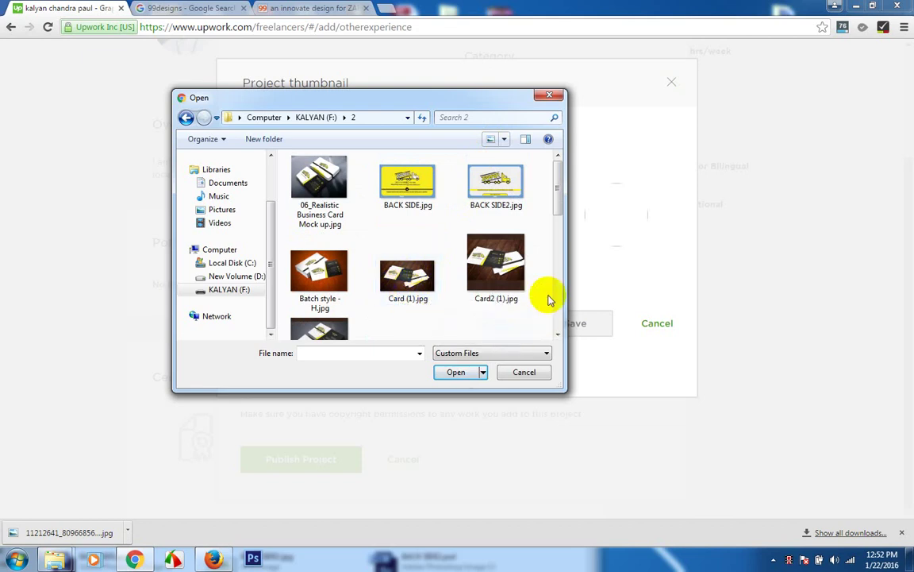
click(492, 266)
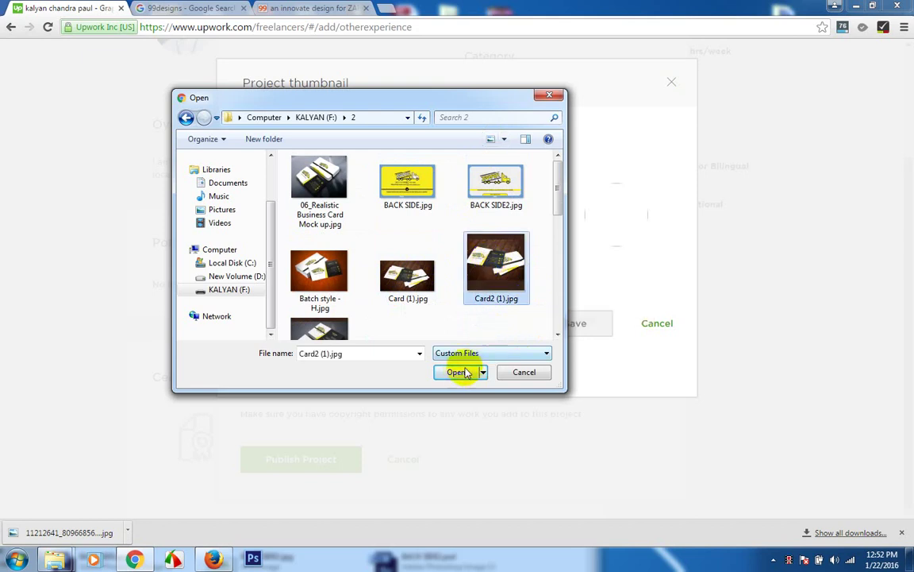
click(462, 371)
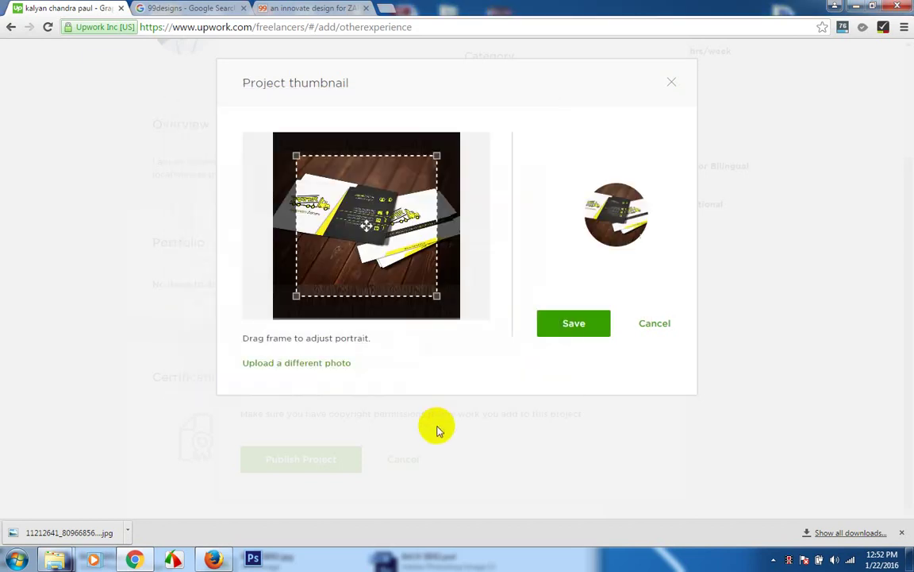
Step: Enlarge the crop frame toward both corners and save the business card thumbnail
drag(436, 295, 458, 313)
drag(297, 156, 266, 132)
click(579, 325)
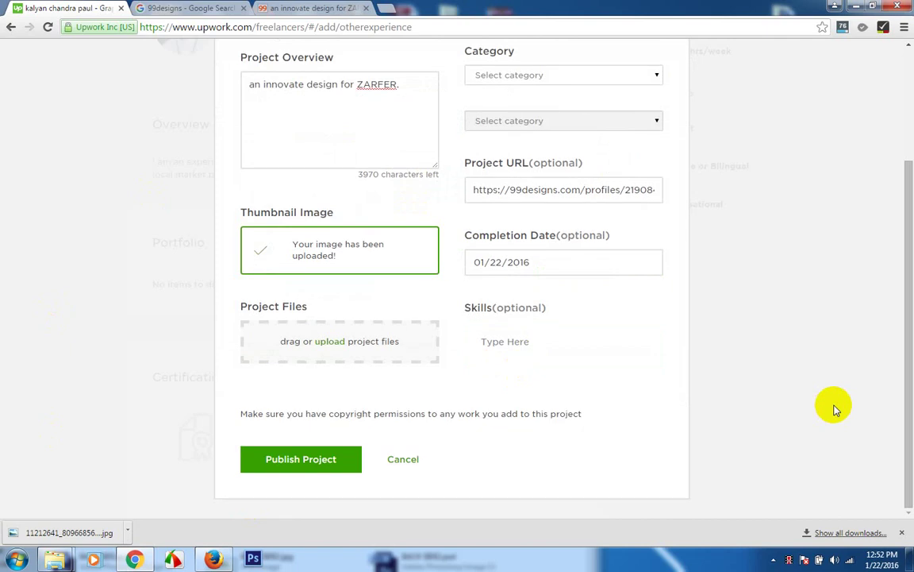
Step: Set the project category to Design & Creative with the Graphic Design subcategory
scroll(834, 409, up, 2)
scroll(833, 409, up, 1)
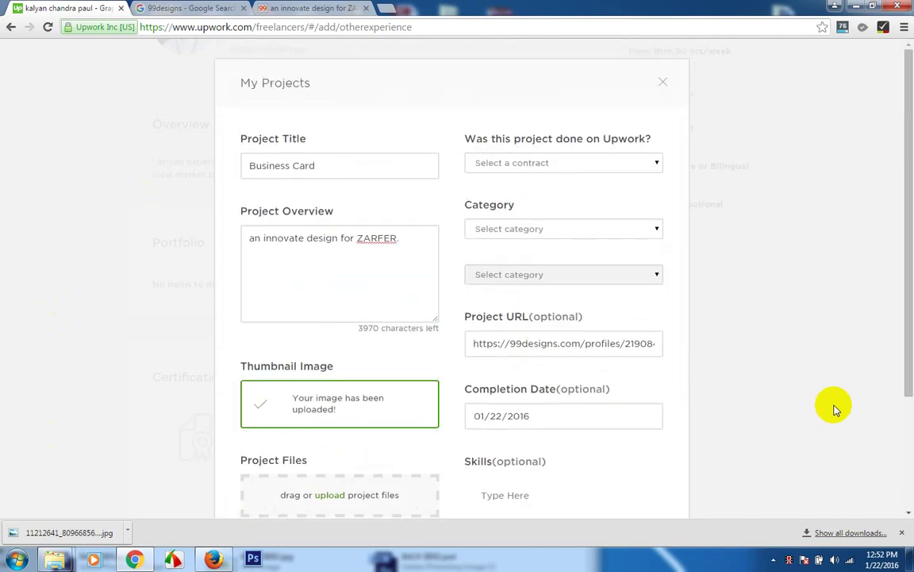
scroll(834, 409, down, 2)
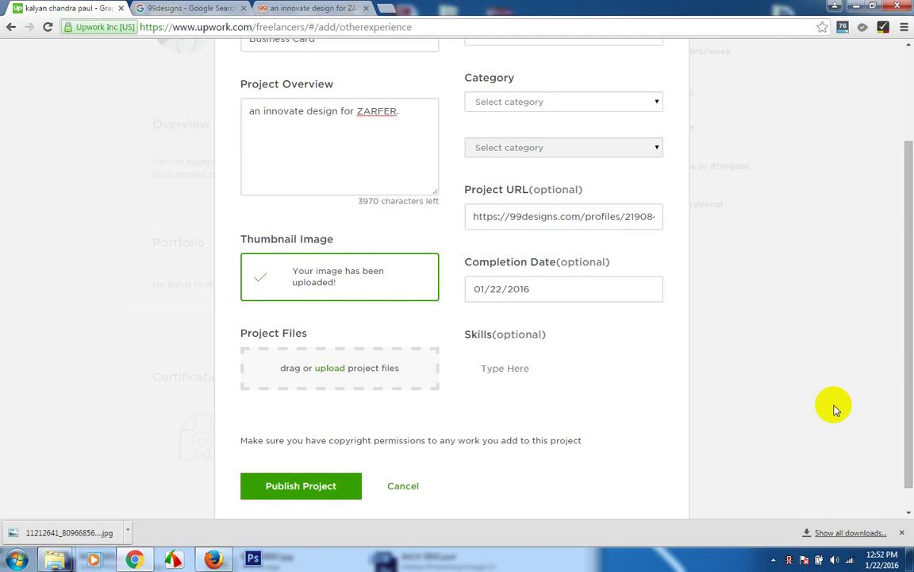
scroll(817, 427, down, 1)
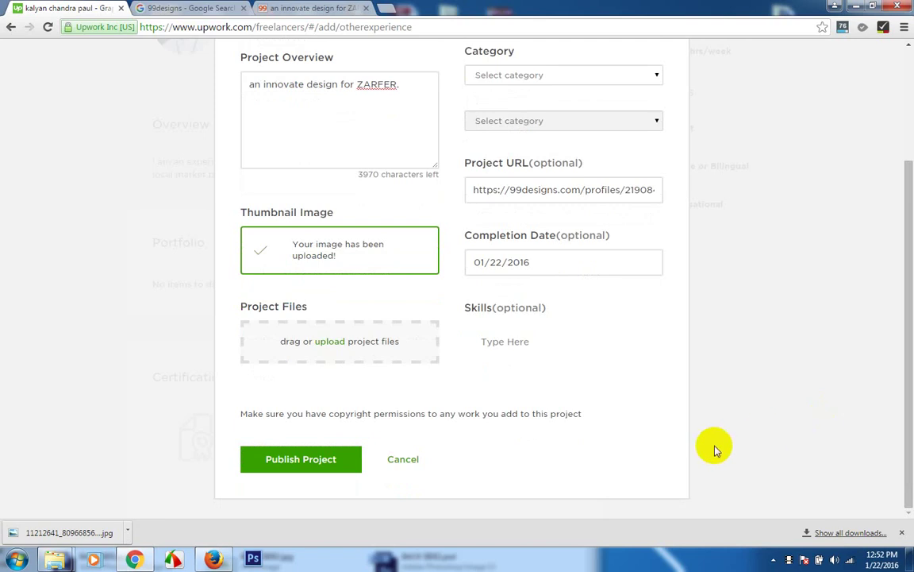
scroll(714, 449, up, 2)
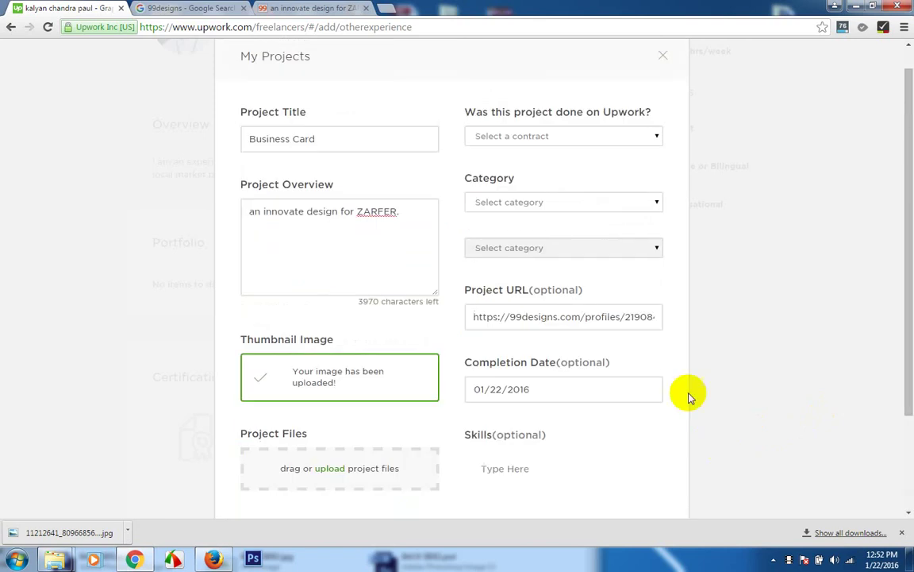
click(577, 203)
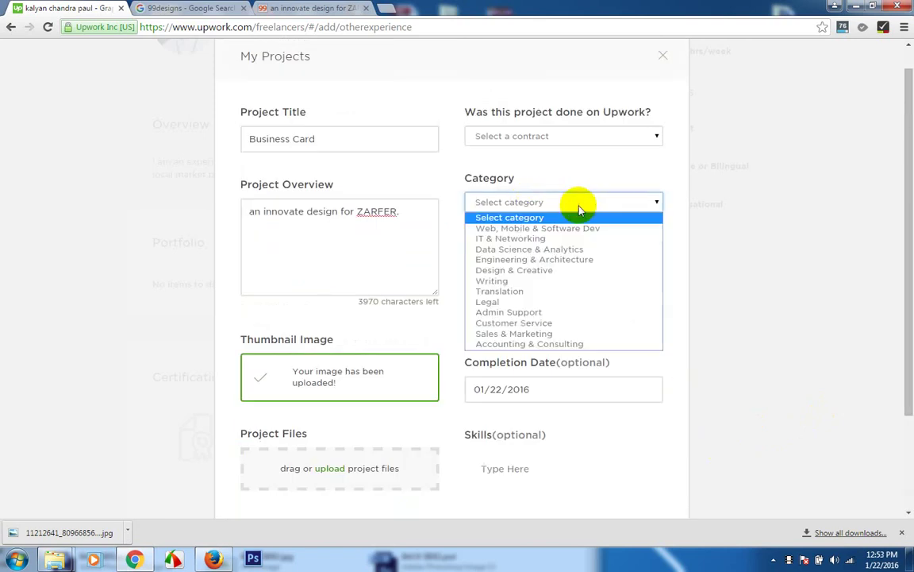
click(542, 271)
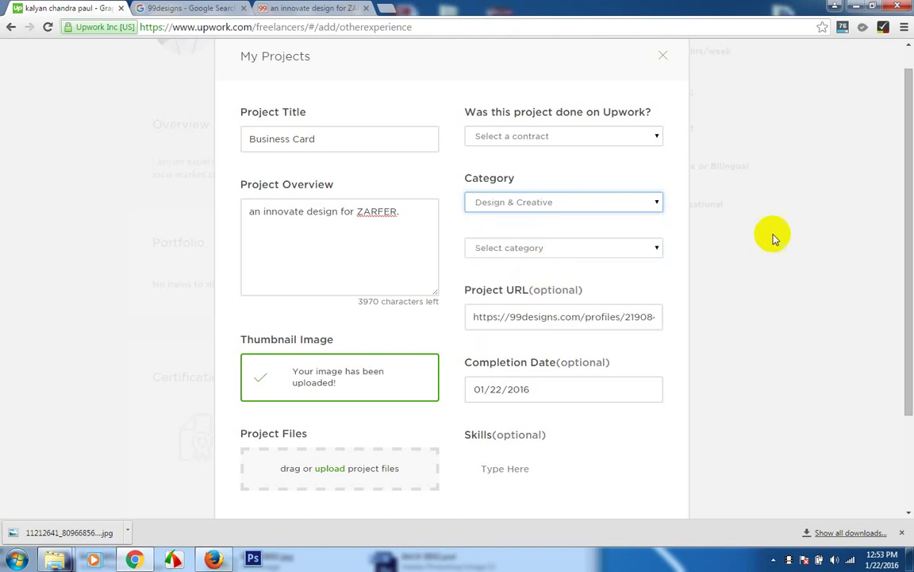
click(654, 250)
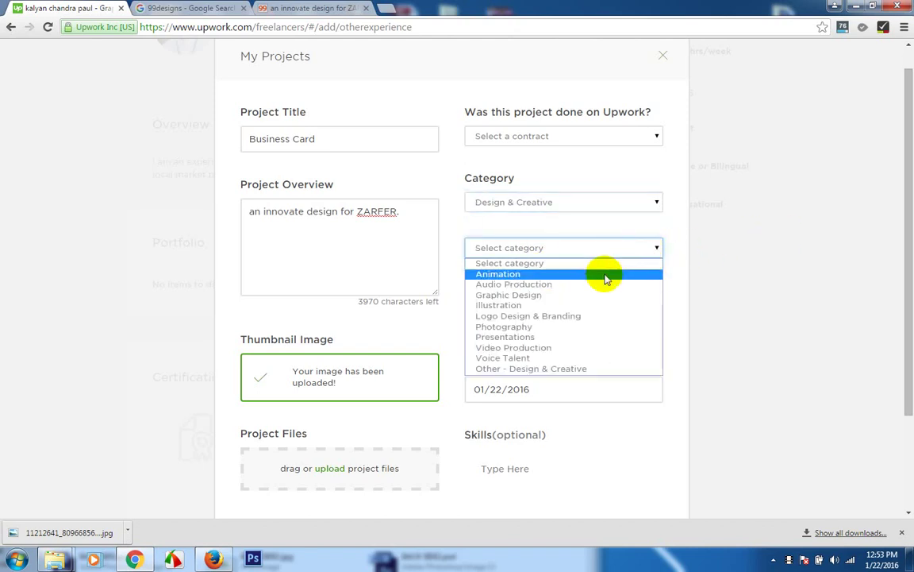
click(553, 295)
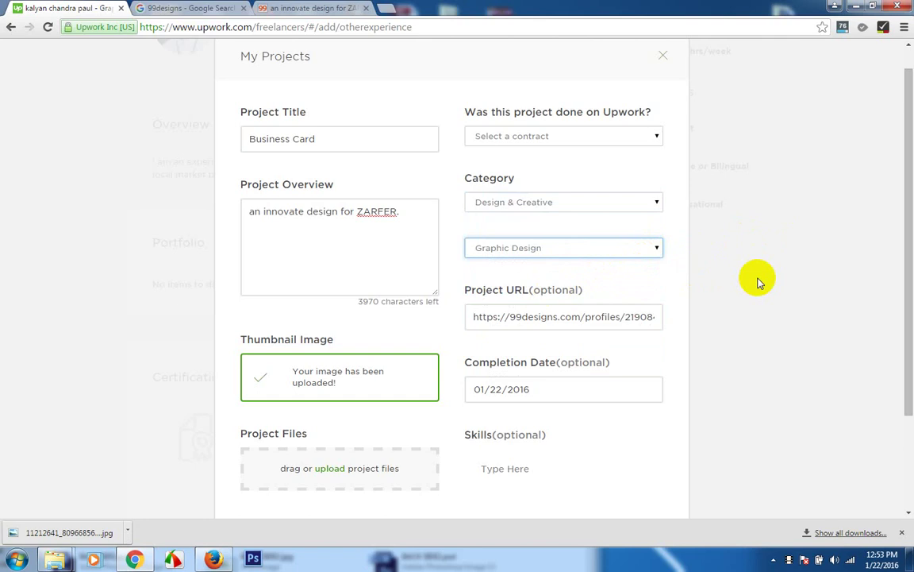
Step: Add Photoshop as a project skill, entered as adobe-photoshop
scroll(758, 282, down, 2)
click(524, 309)
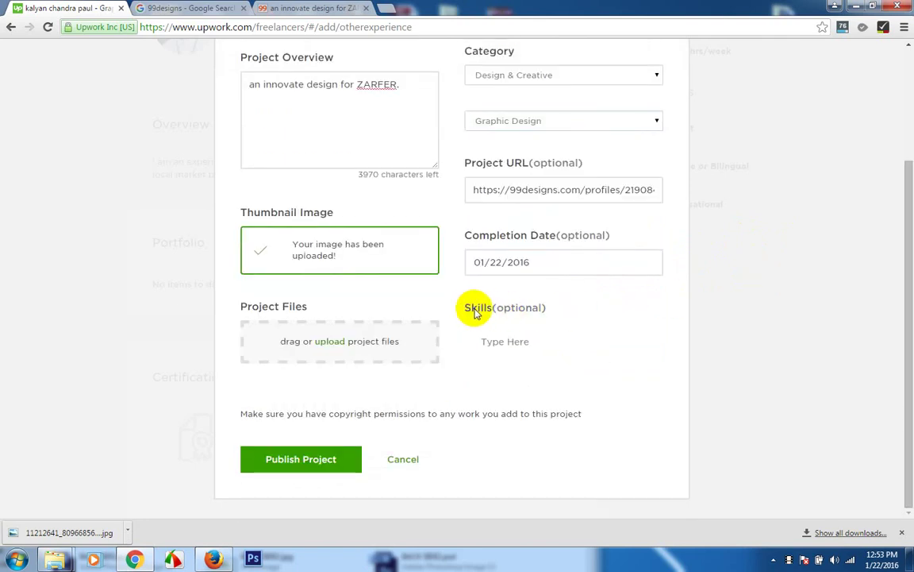
click(512, 349)
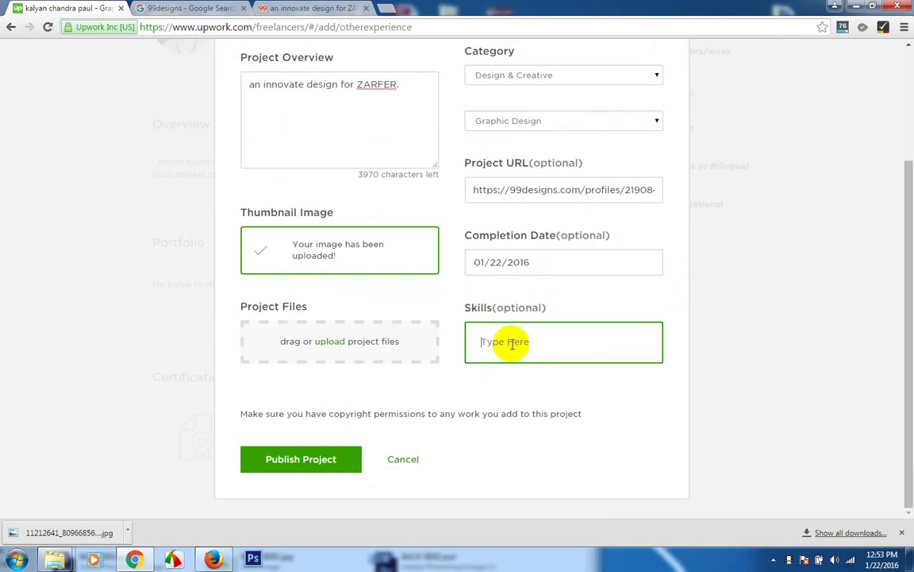
click(512, 343)
text(s)
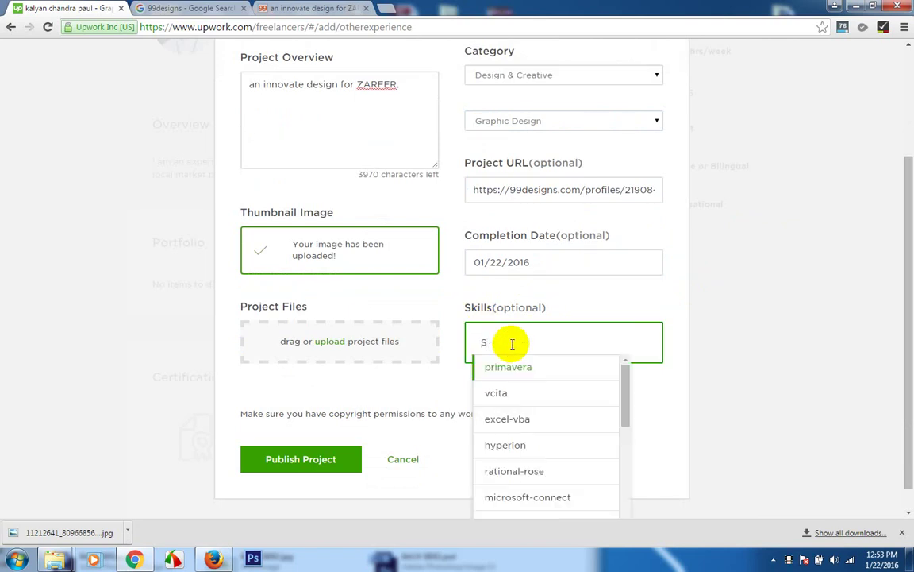
key(BackSpace)
text(Photoshop)
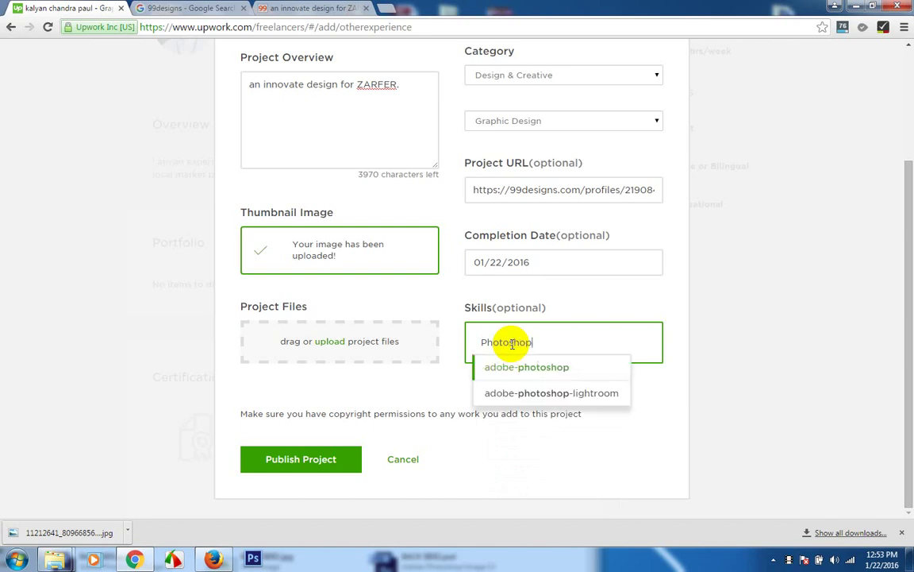
key(Return)
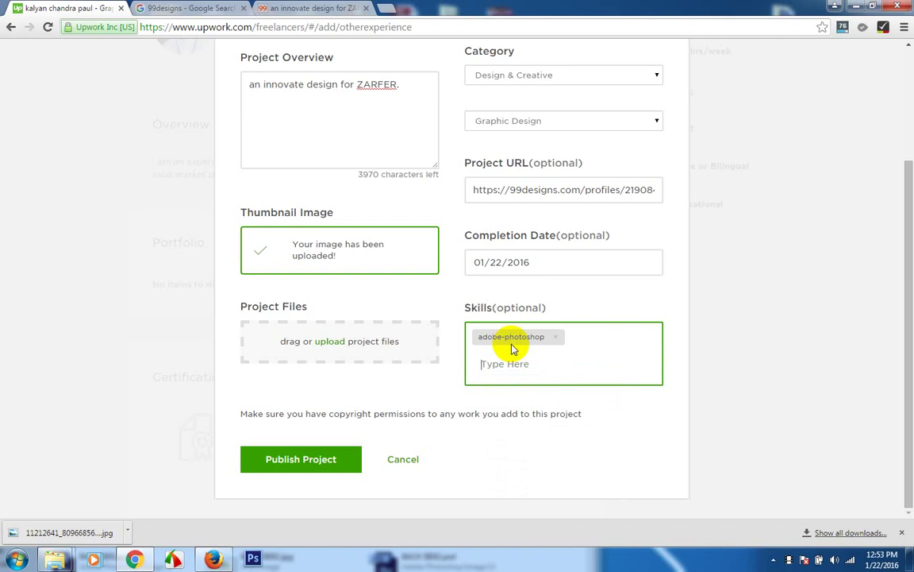
click(512, 347)
Step: Publish the Business Card project and check it in the profile's Portfolio section
click(280, 463)
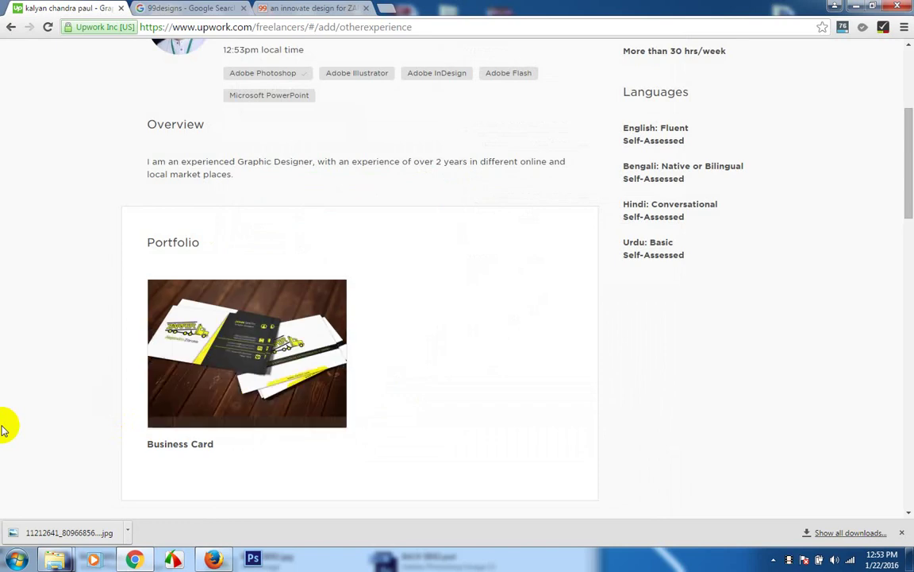
scroll(2, 428, down, 2)
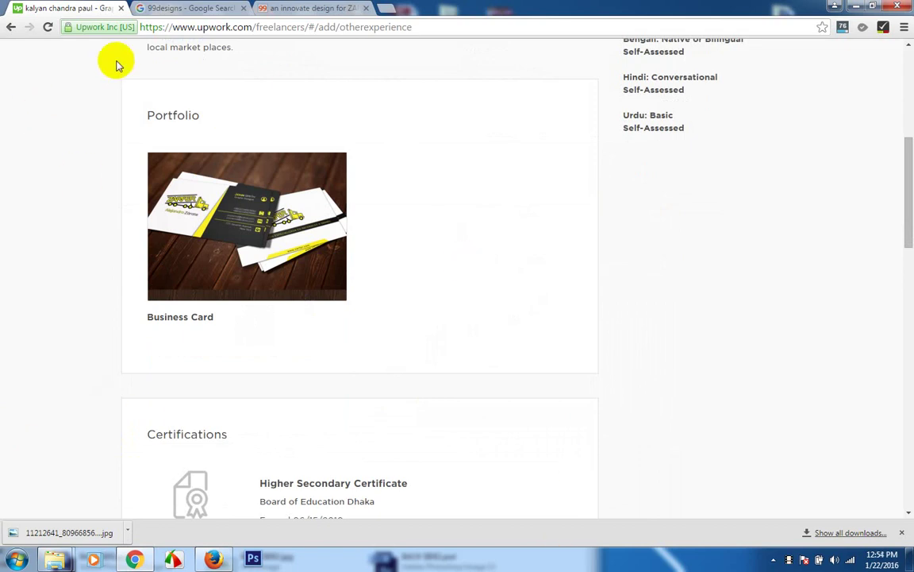
scroll(337, 230, up, 5)
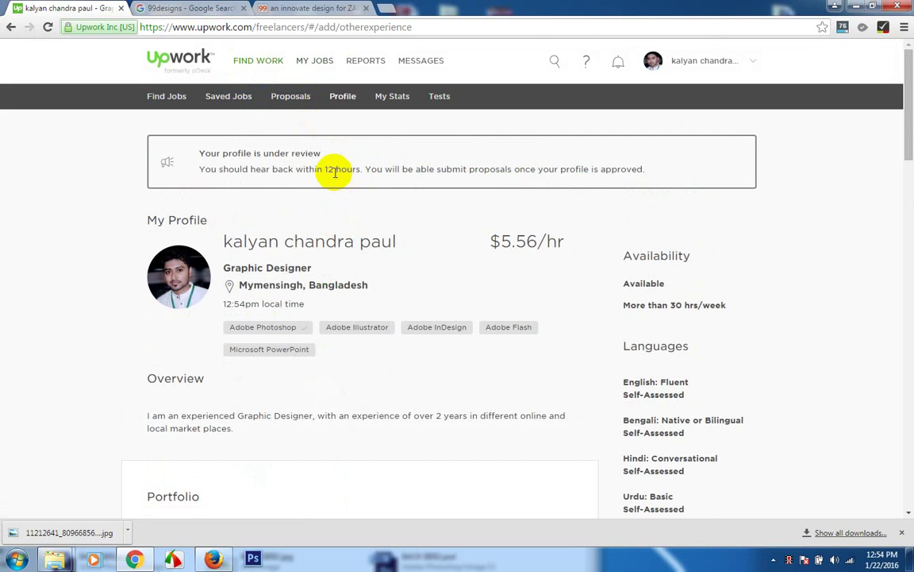
Step: Close the 99designs and Google search tabs, returning to the Upwork profile
click(348, 7)
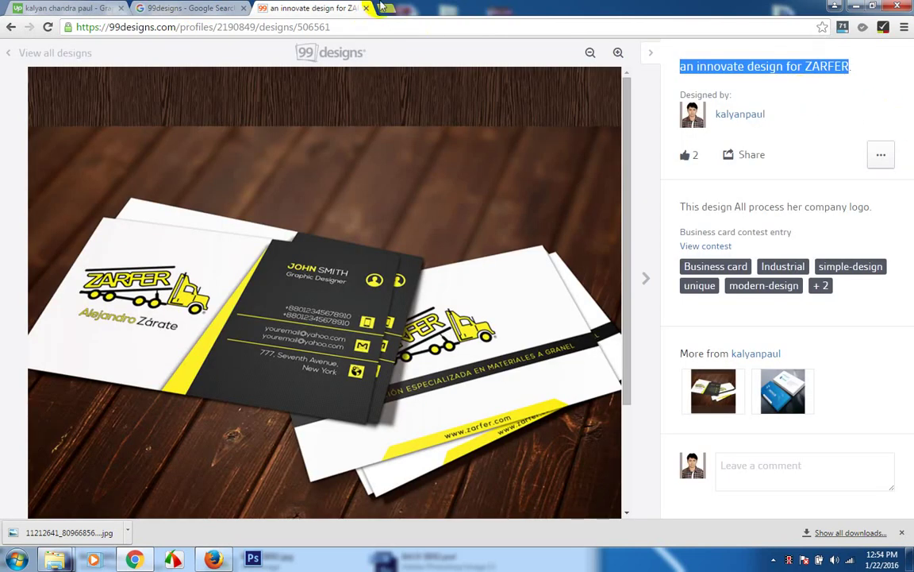
click(366, 8)
click(243, 8)
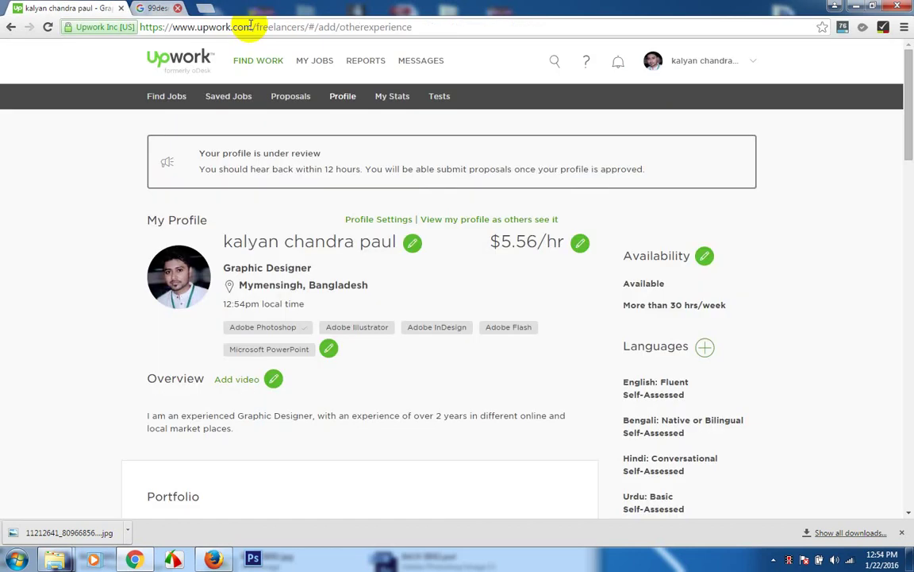
scroll(540, 275, down, 2)
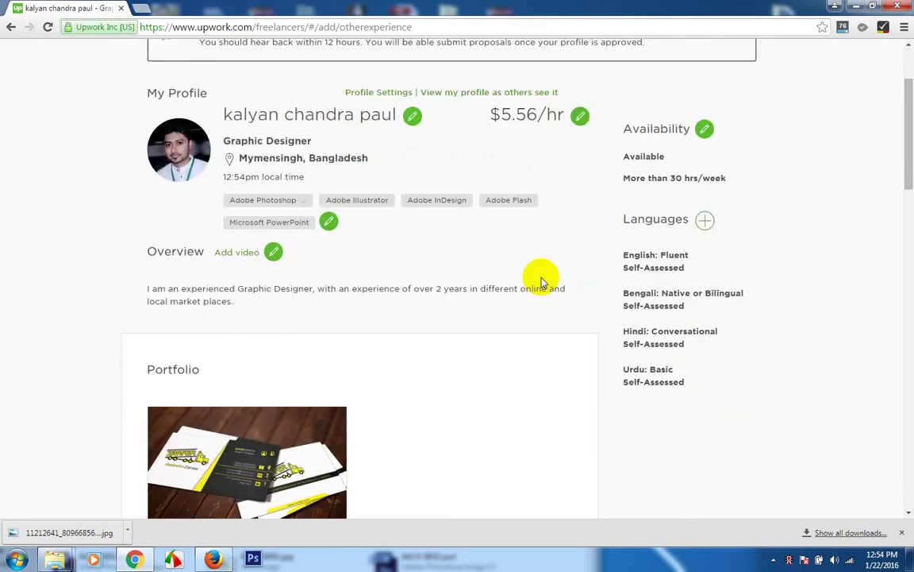
scroll(540, 281, up, 2)
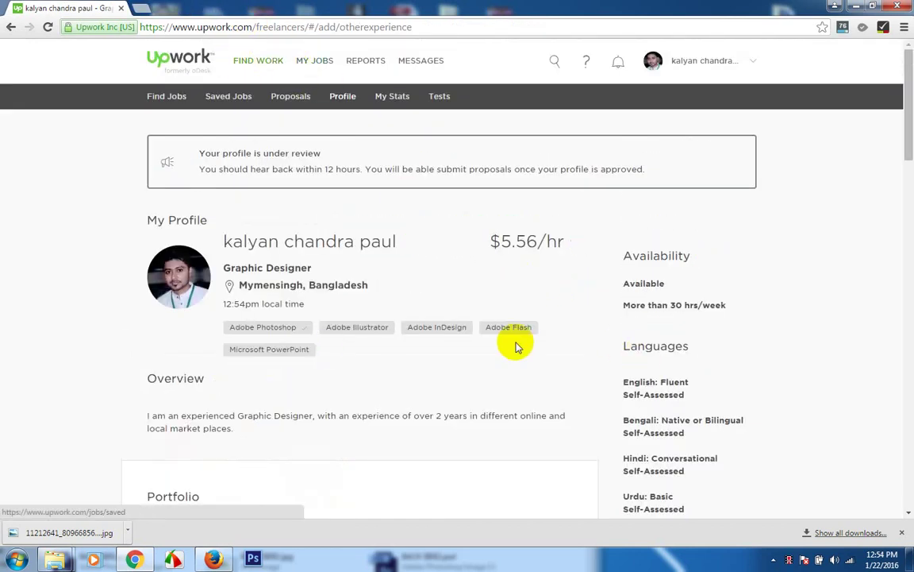
scroll(516, 347, down, 1)
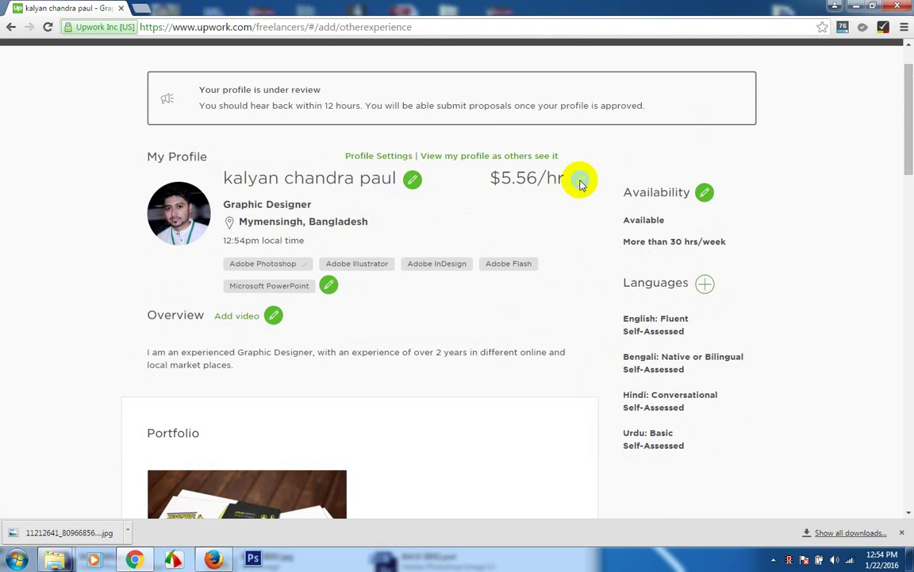
Step: Dismiss the hourly rate and name/title editors unchanged, then scroll through the profile
click(582, 184)
click(604, 318)
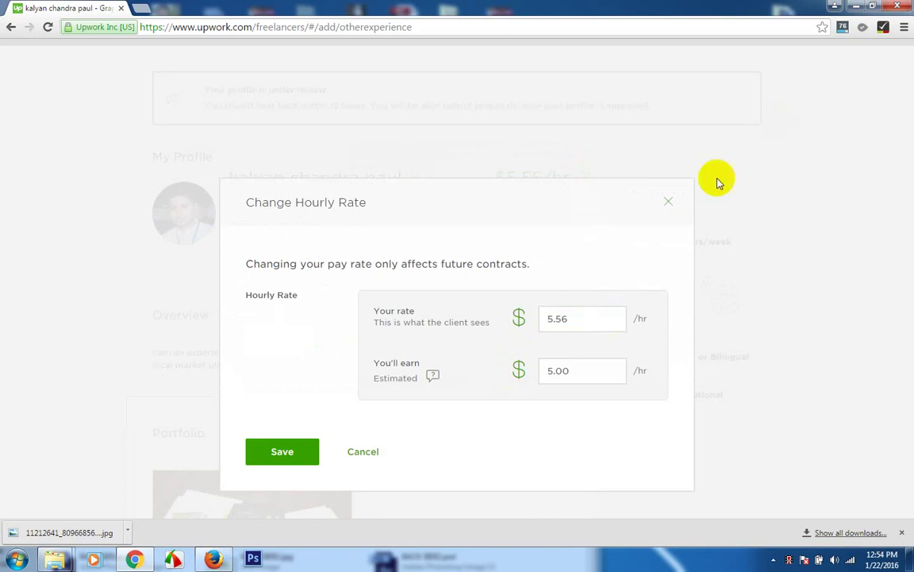
click(670, 204)
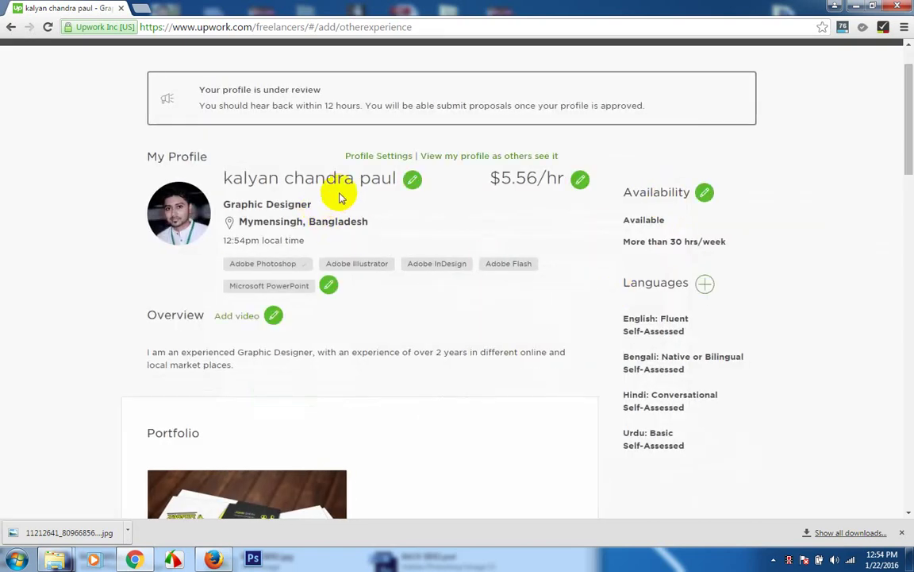
click(414, 185)
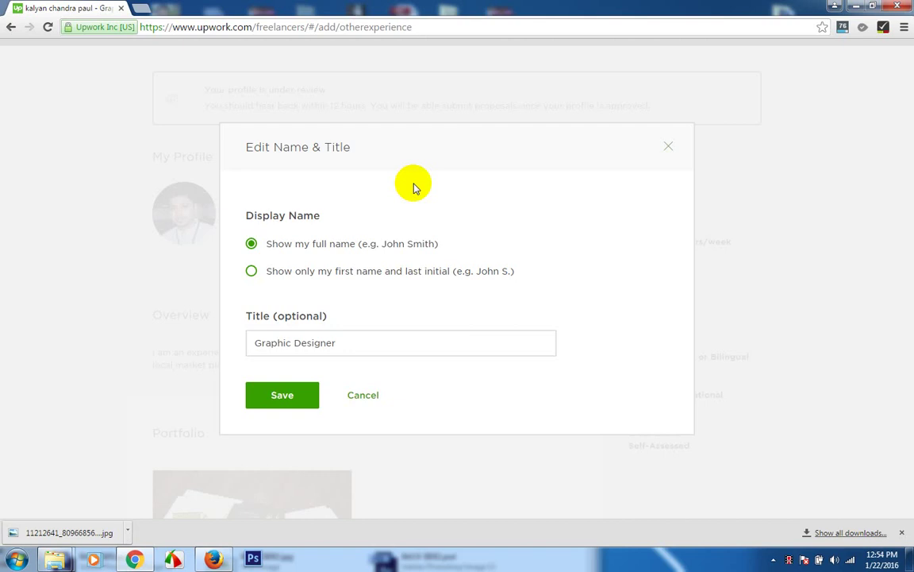
click(668, 147)
scroll(355, 226, down, 3)
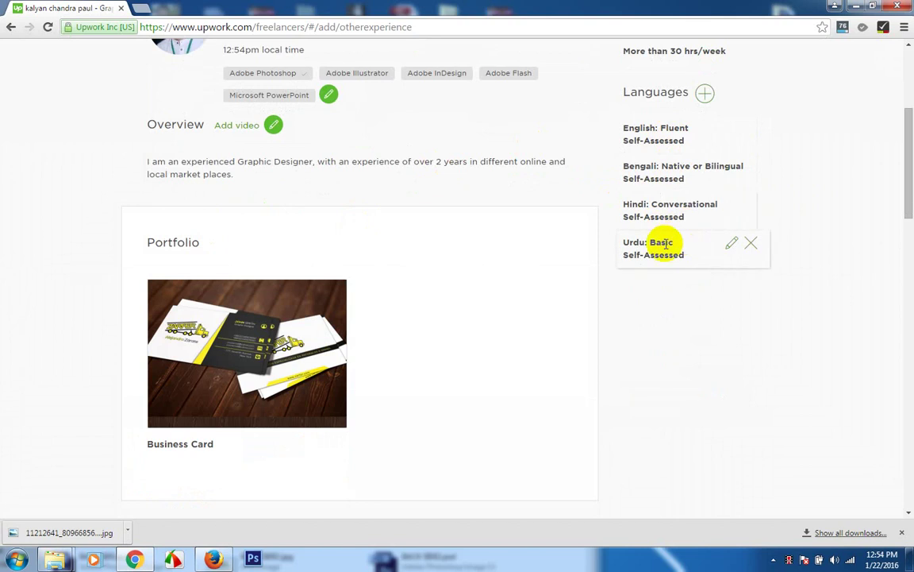
mouse_move(743, 216)
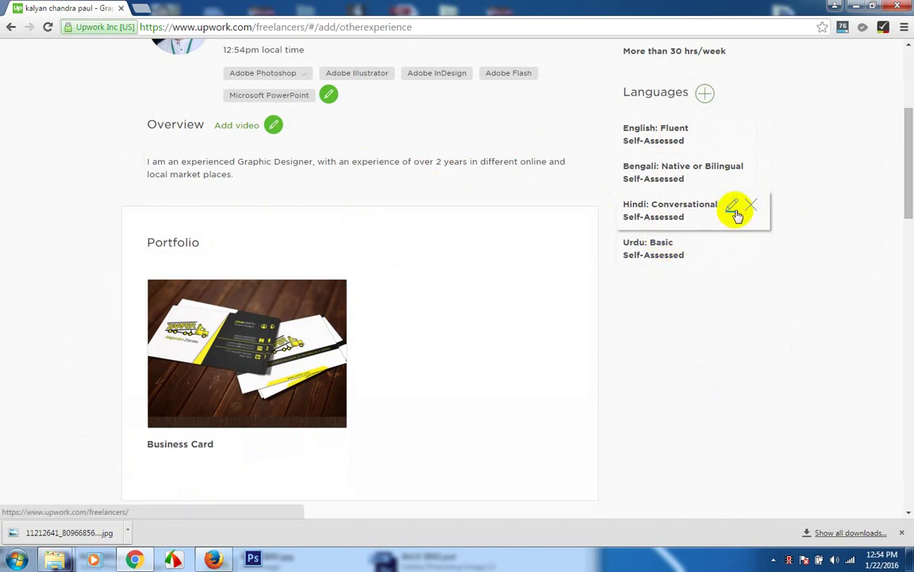
scroll(735, 208, up, 4)
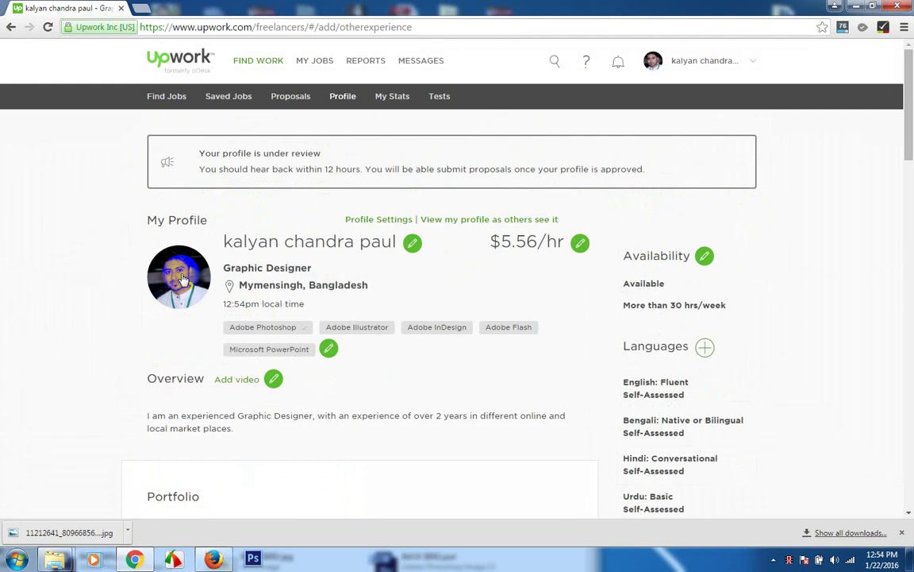
scroll(359, 193, down, 4)
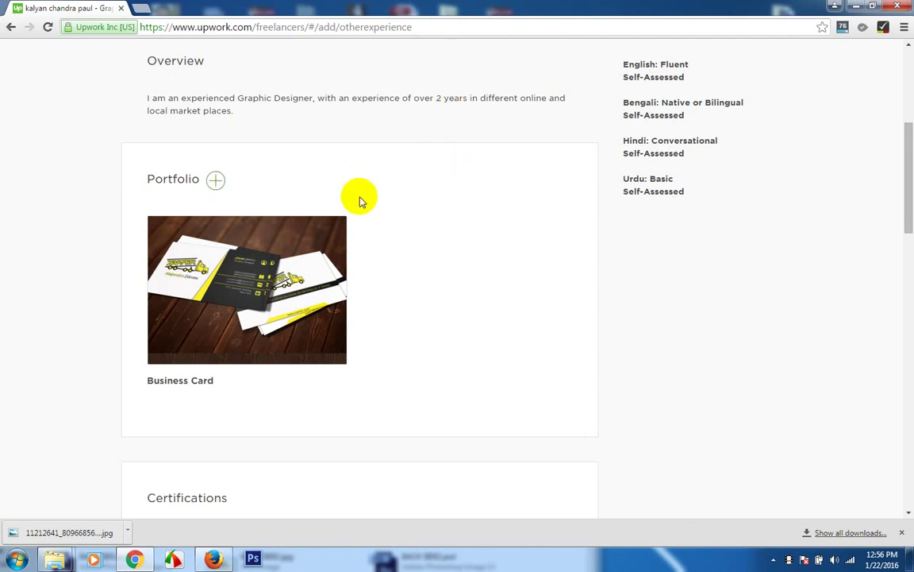
scroll(359, 198, up, 4)
Step: Go to the Find Work page from the top navigation bar
click(257, 65)
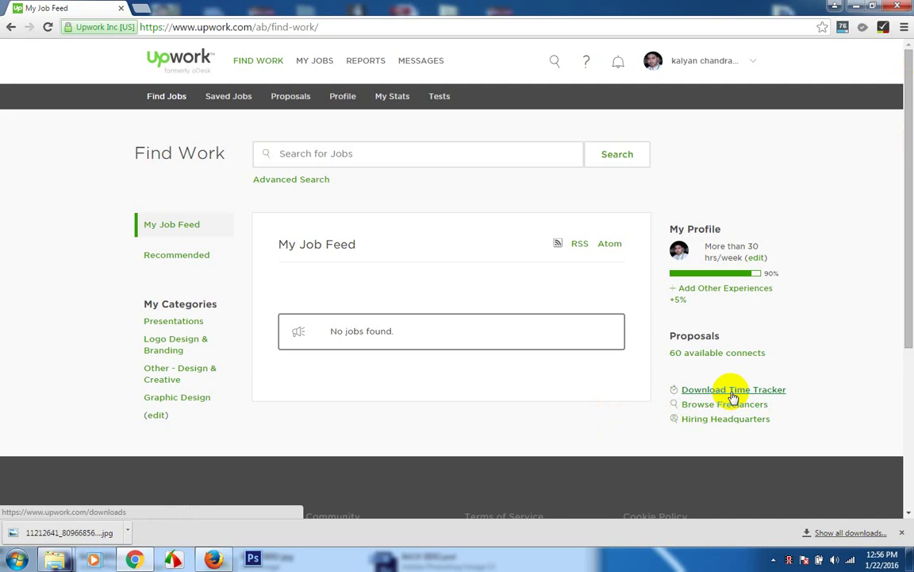
Step: Start downloading the Upwork Team App installer from the Time Tracker download page
click(740, 394)
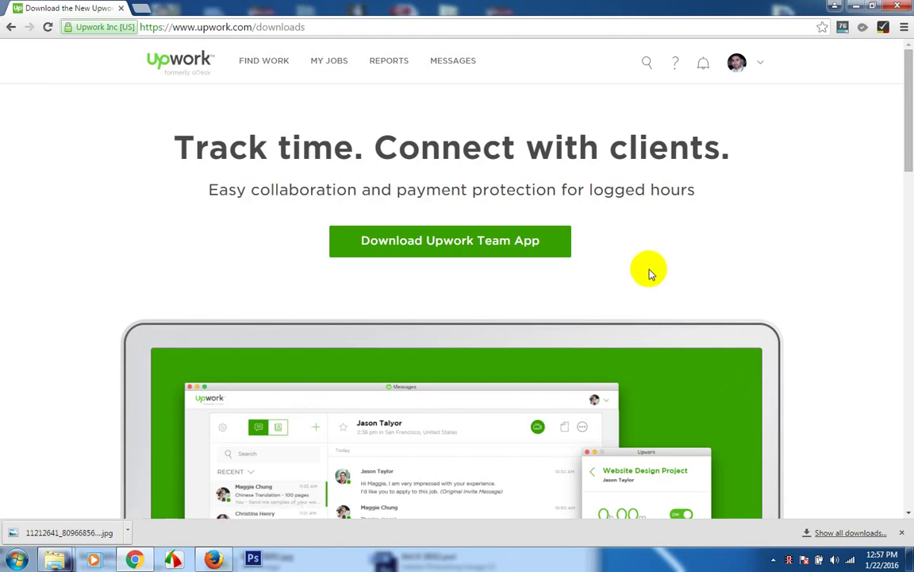
scroll(649, 273, down, 3)
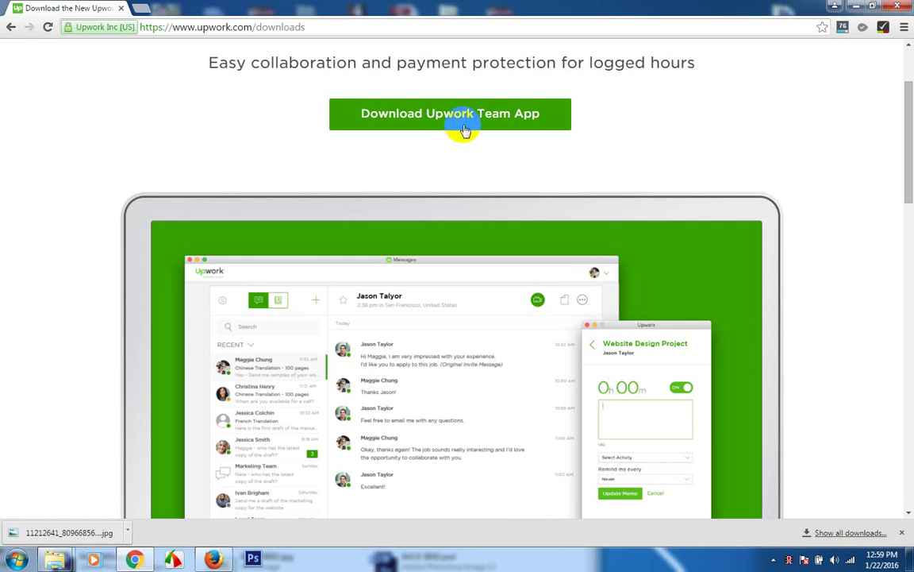
scroll(456, 238, up, 2)
click(435, 241)
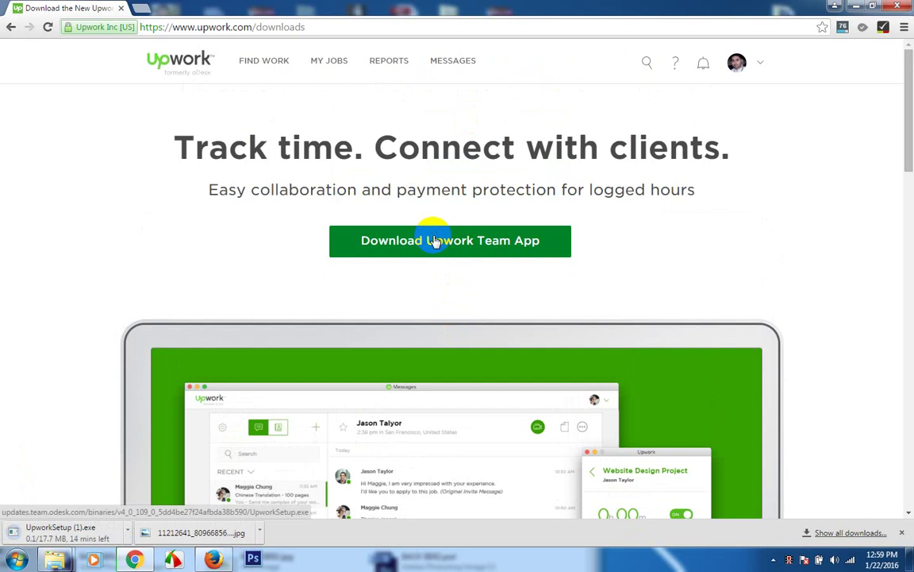
click(127, 532)
Step: Show UpworkSetup.exe in a maximised Downloads folder using tiles view
click(151, 489)
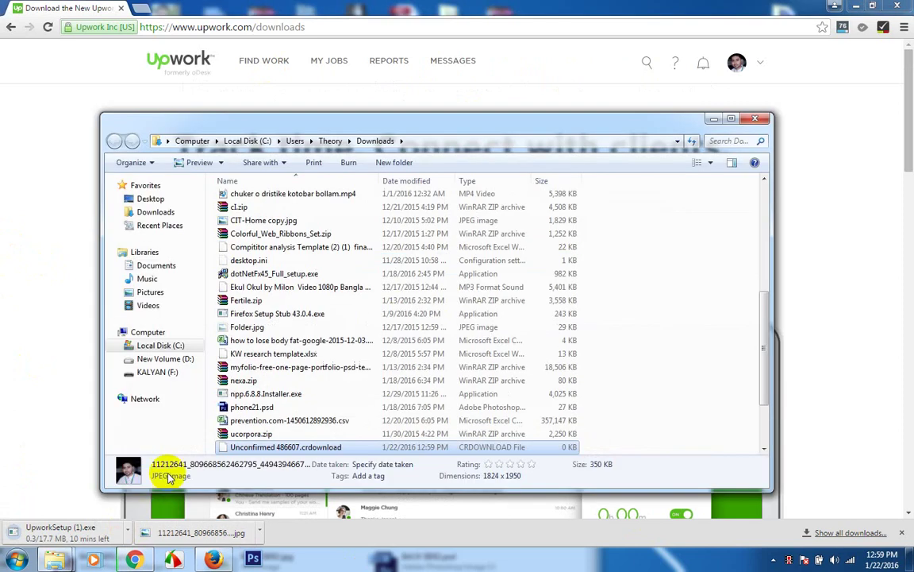
click(730, 119)
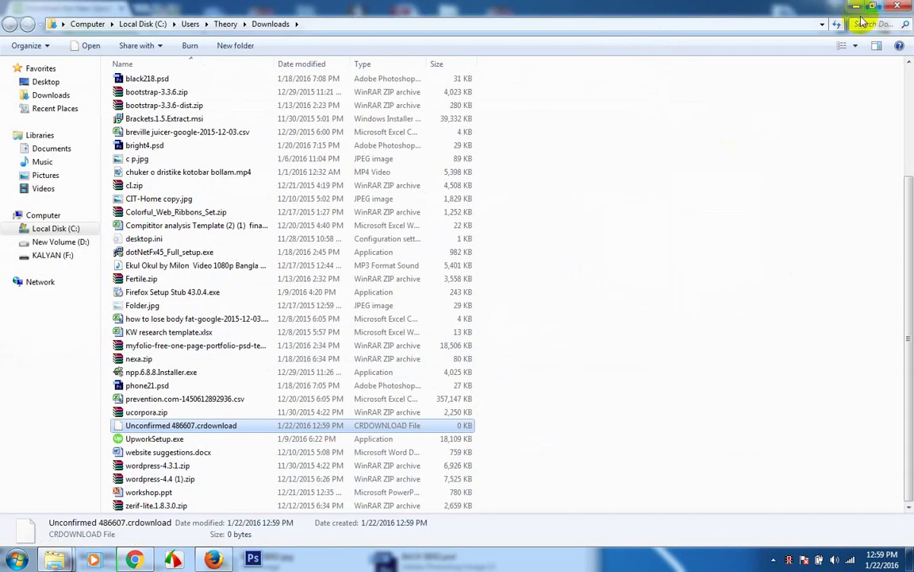
click(840, 48)
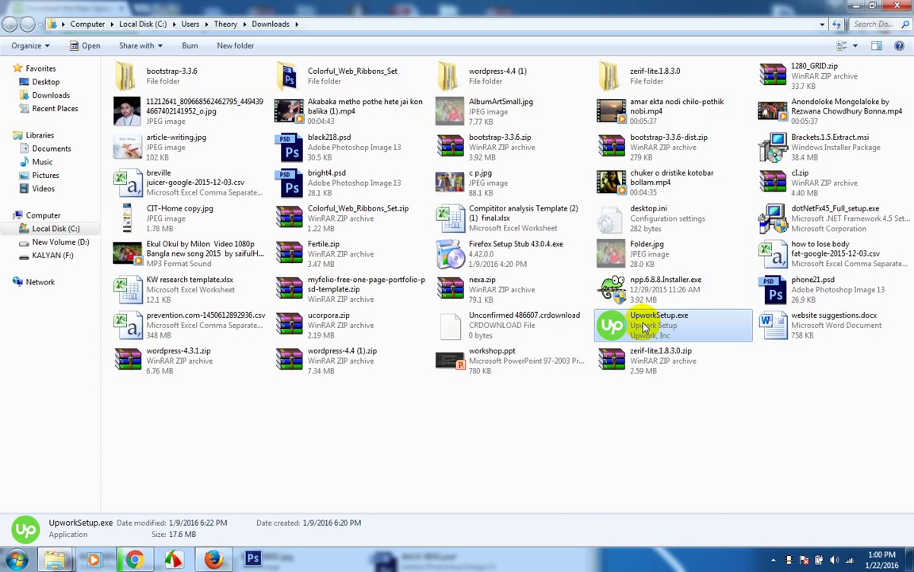
Step: Return to the browser, look through the empty Find Work job feed, then go to My Jobs
click(896, 7)
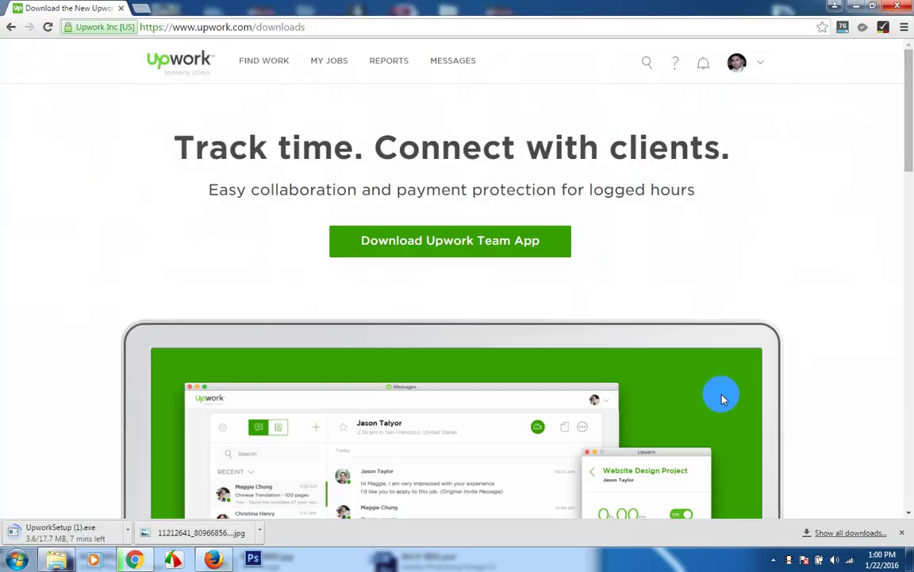
click(262, 61)
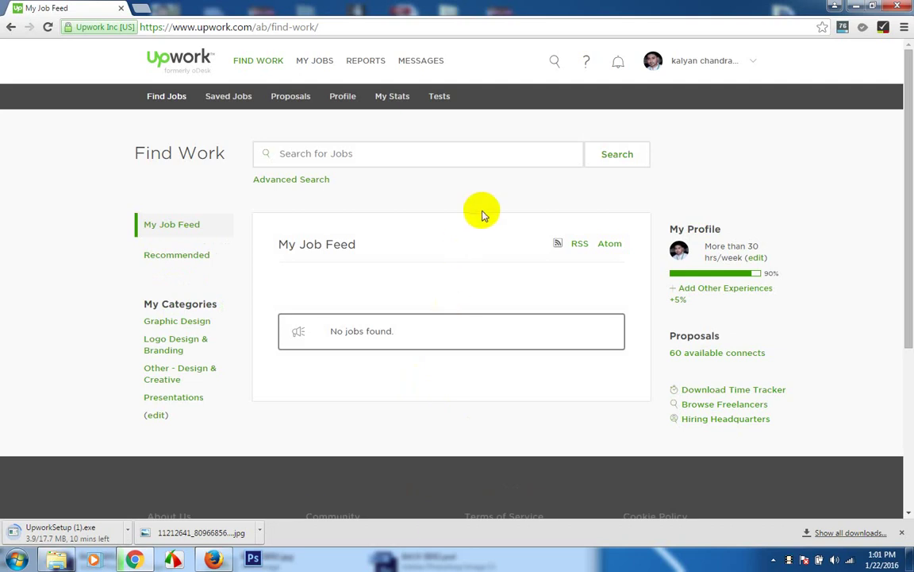
scroll(482, 212, down, 2)
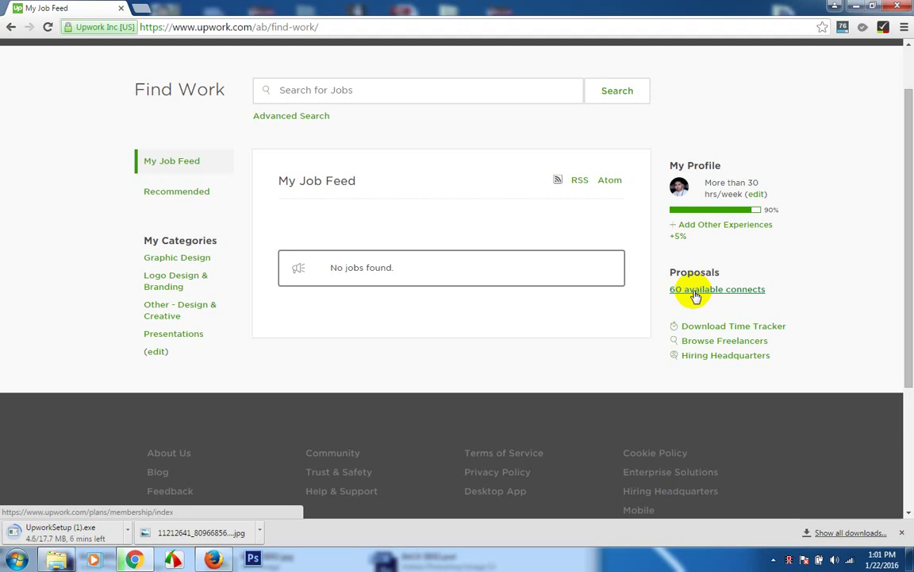
scroll(627, 211, up, 2)
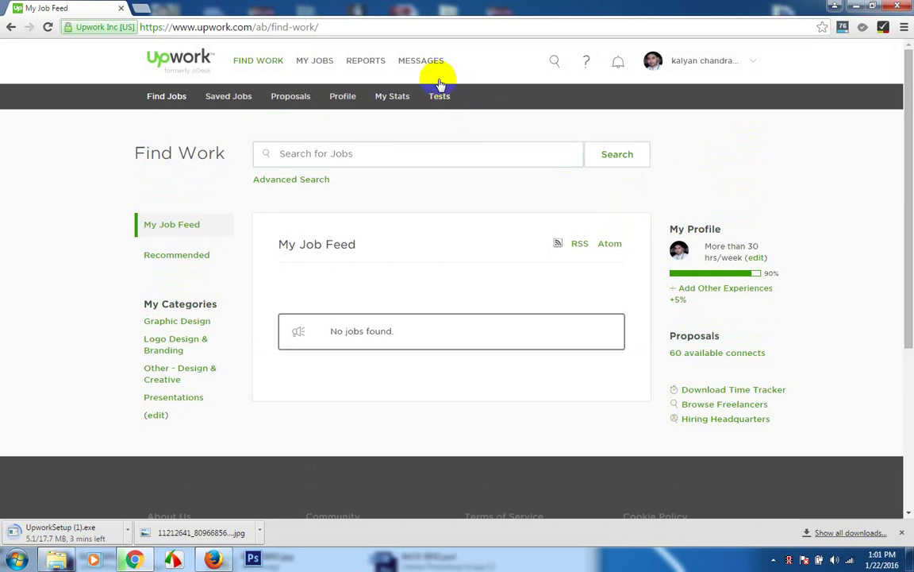
click(315, 66)
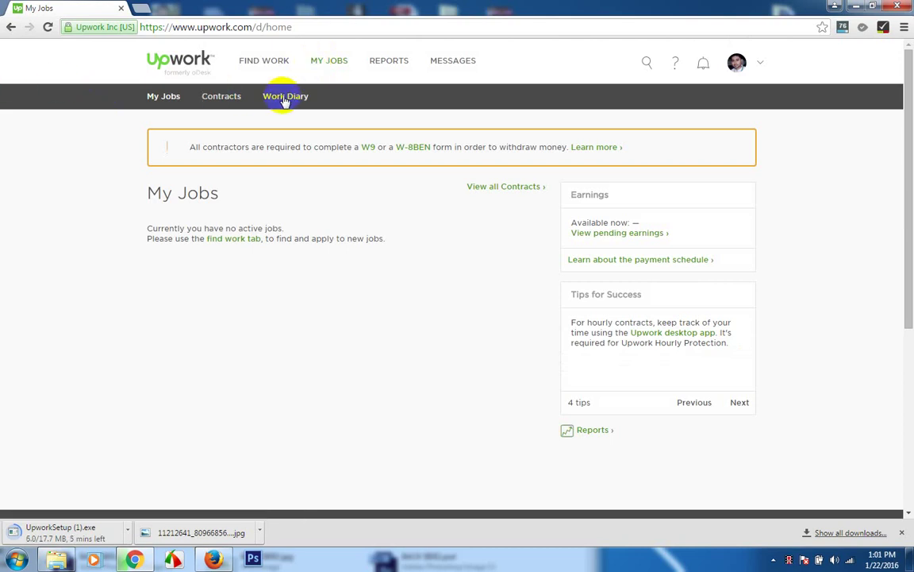
Step: Open the earnings Reports page from the top navigation
click(381, 68)
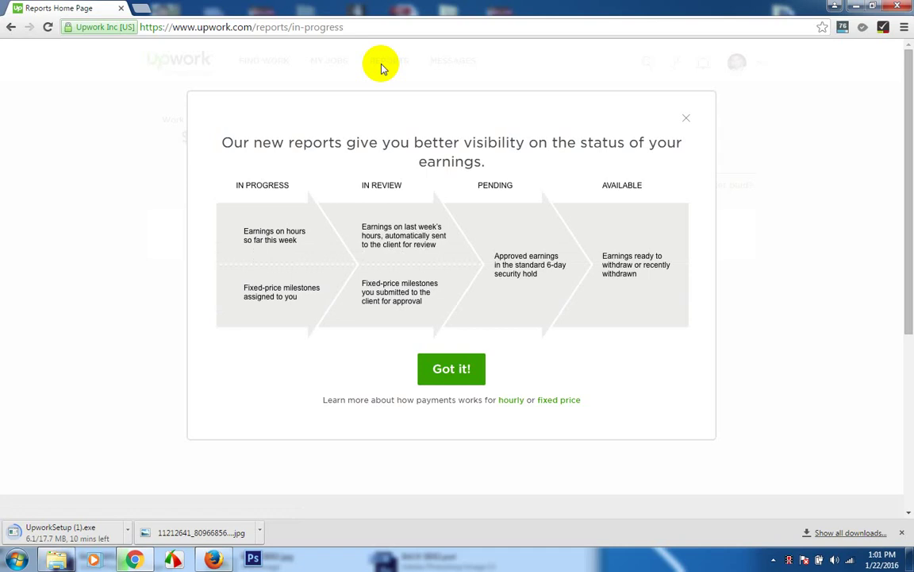
Step: Dismiss the earnings-stages overlay to see the $0.00 reports, then return to Find Work
click(465, 374)
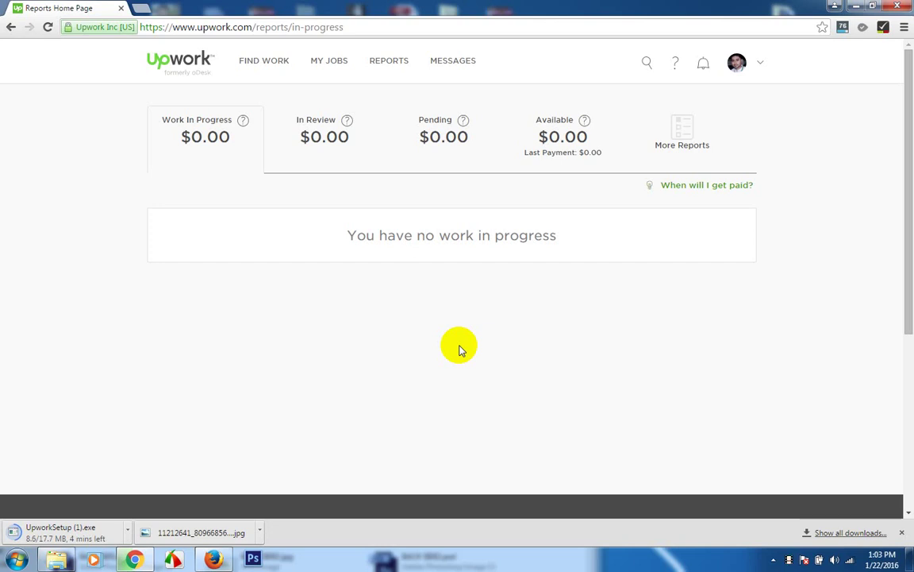
click(270, 67)
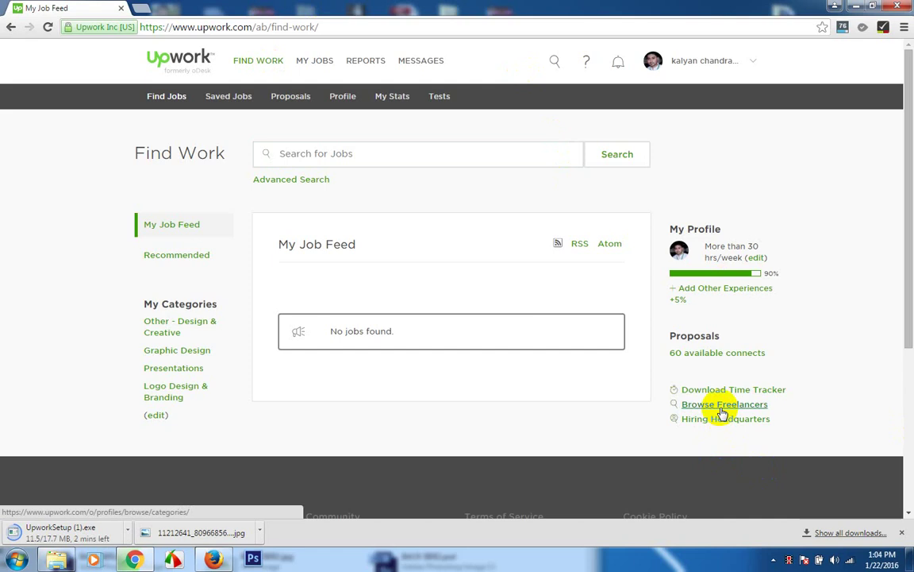
Step: Open the Browse Freelancers page from the Find Work sidebar
click(723, 405)
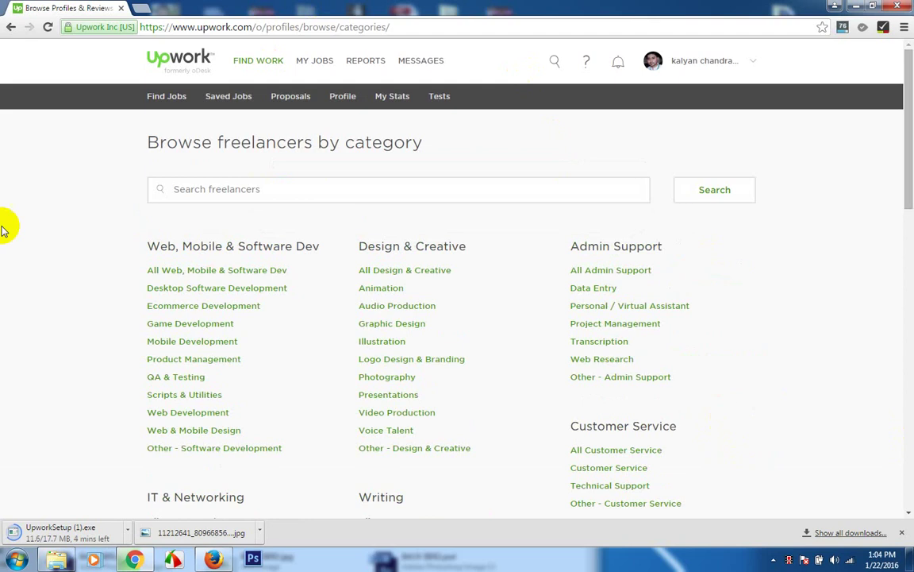
Step: Search freelancers by a specific freelancer's full name
click(225, 187)
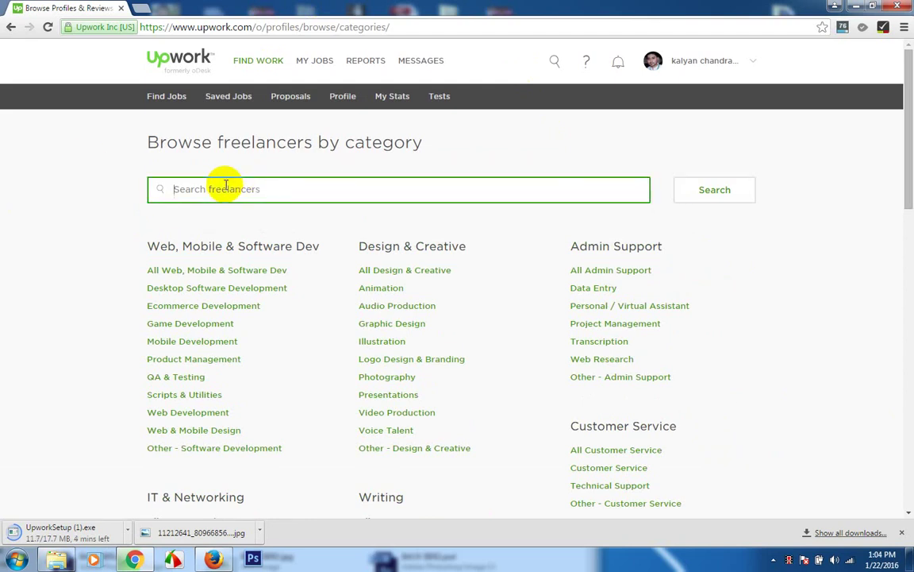
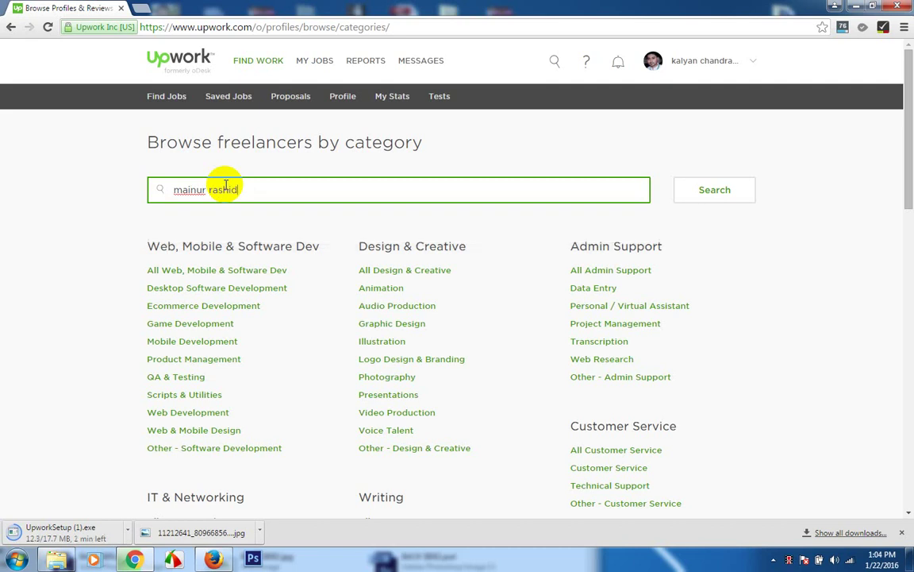
click(711, 191)
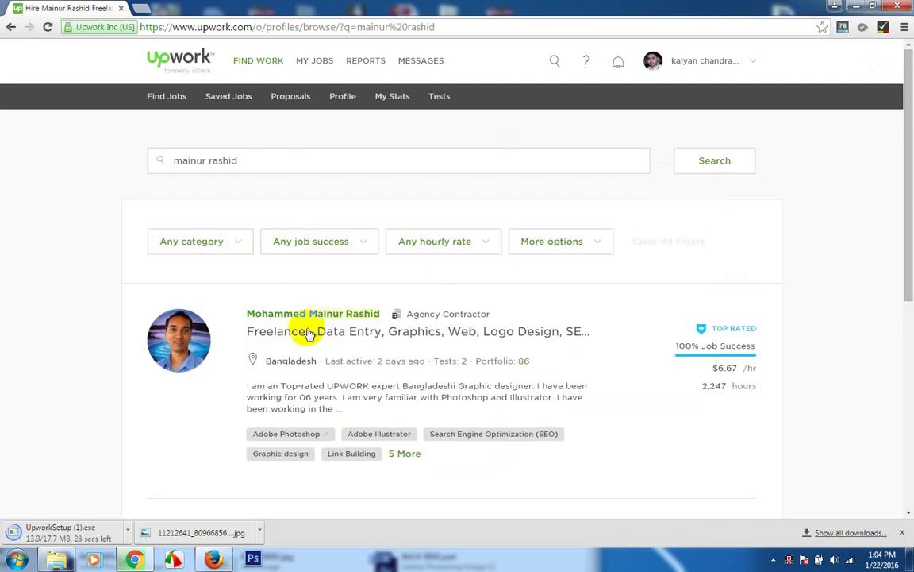
Step: Open the top-rated designer's profile and expand the full Overview text
click(311, 318)
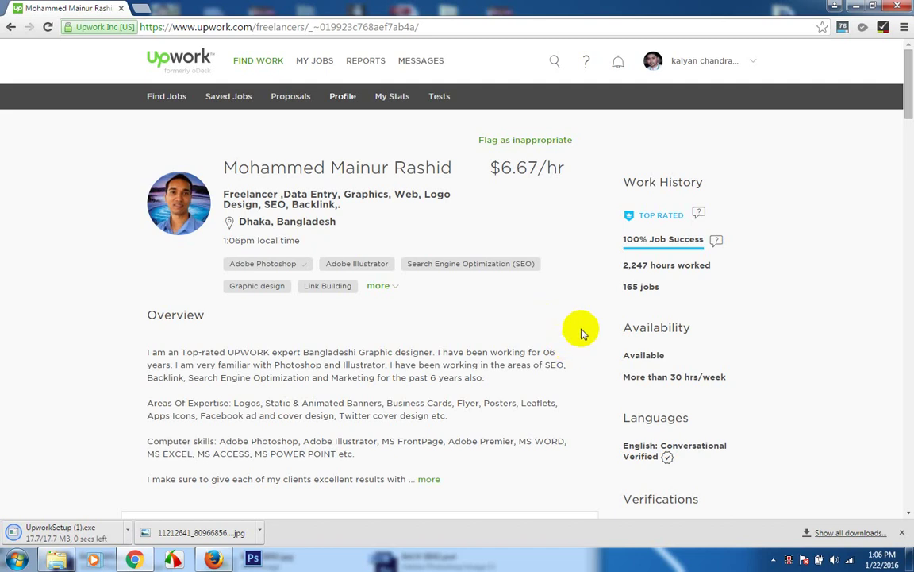
scroll(584, 331, down, 1)
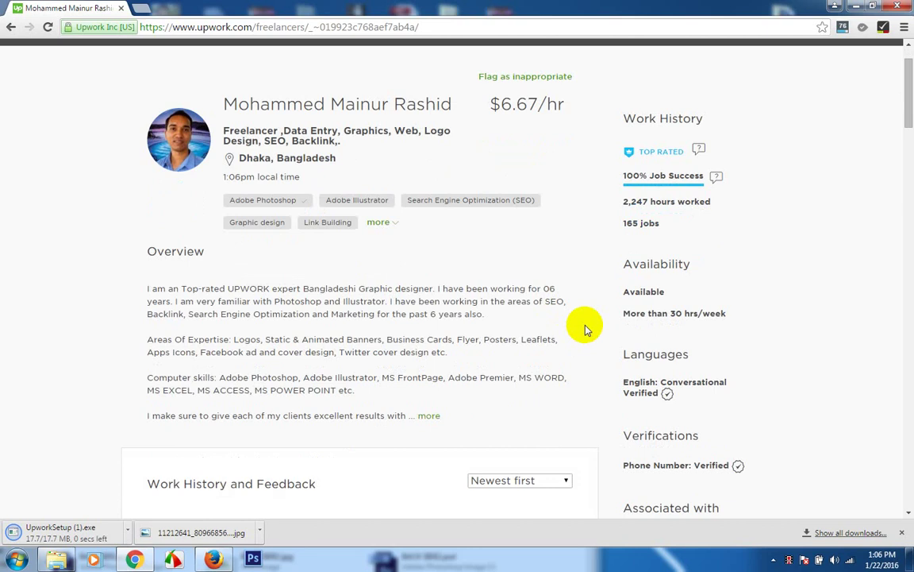
scroll(583, 292, down, 2)
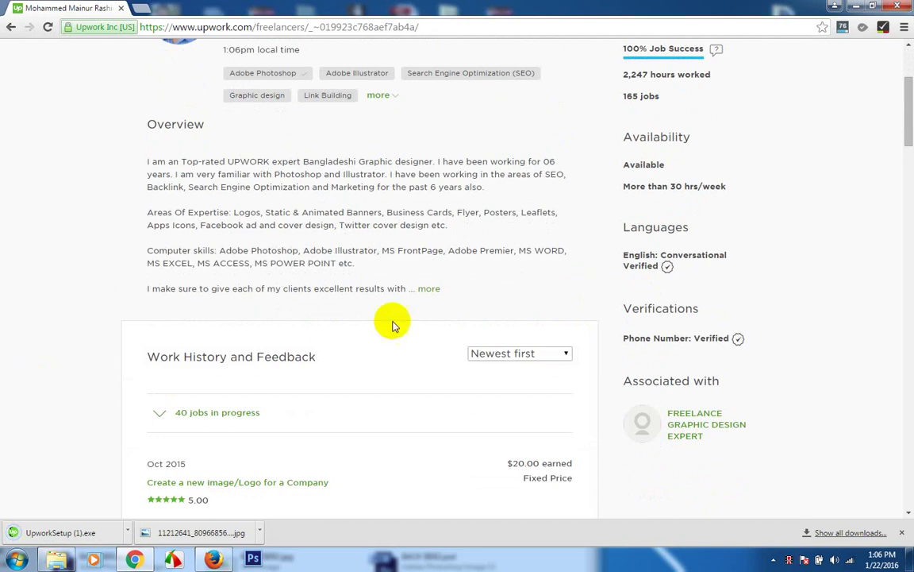
click(428, 289)
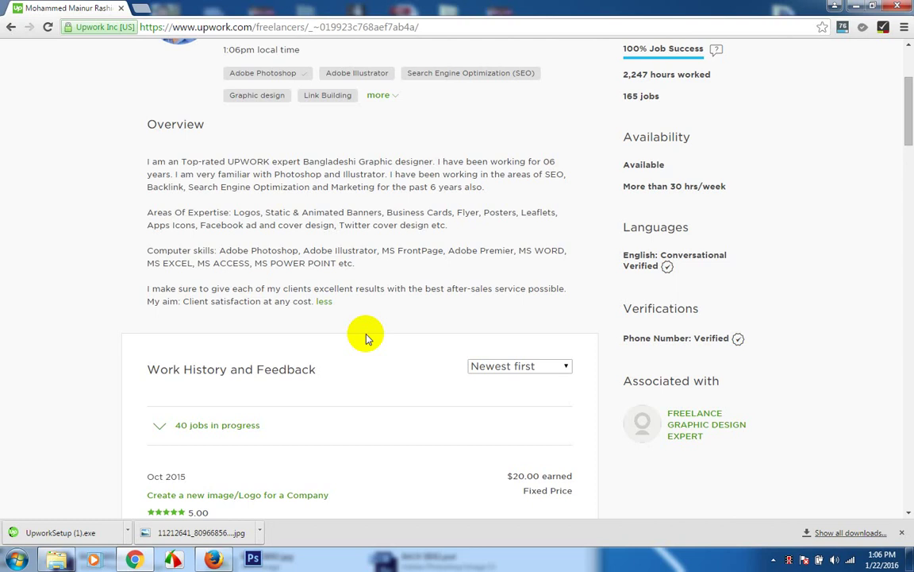
scroll(657, 229, up, 3)
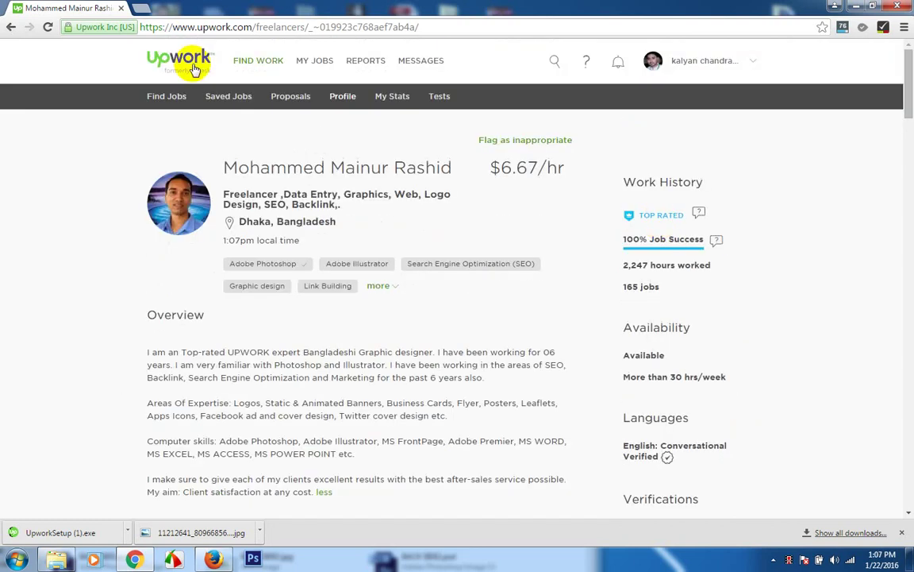
Step: Go back to Browse Freelancers and search for another freelancer by username
click(247, 61)
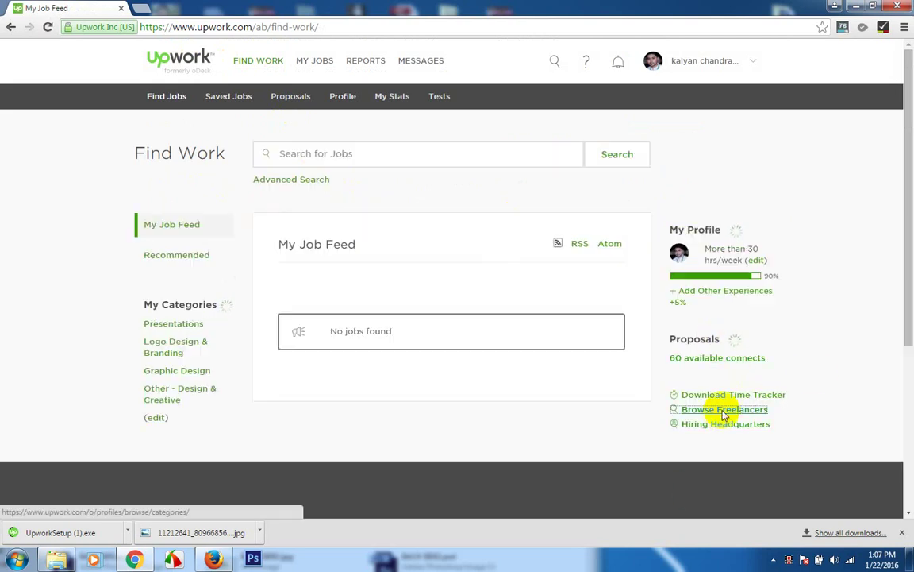
click(724, 412)
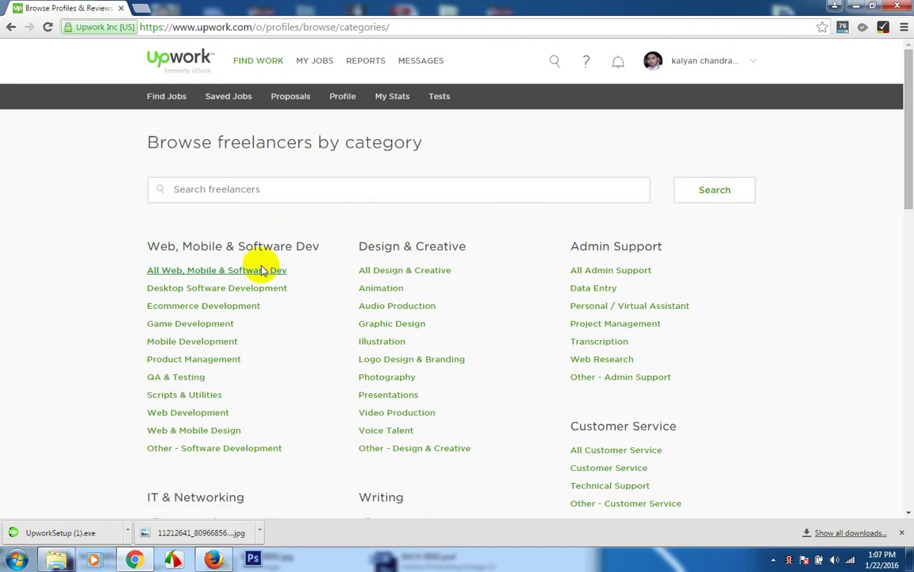
click(246, 192)
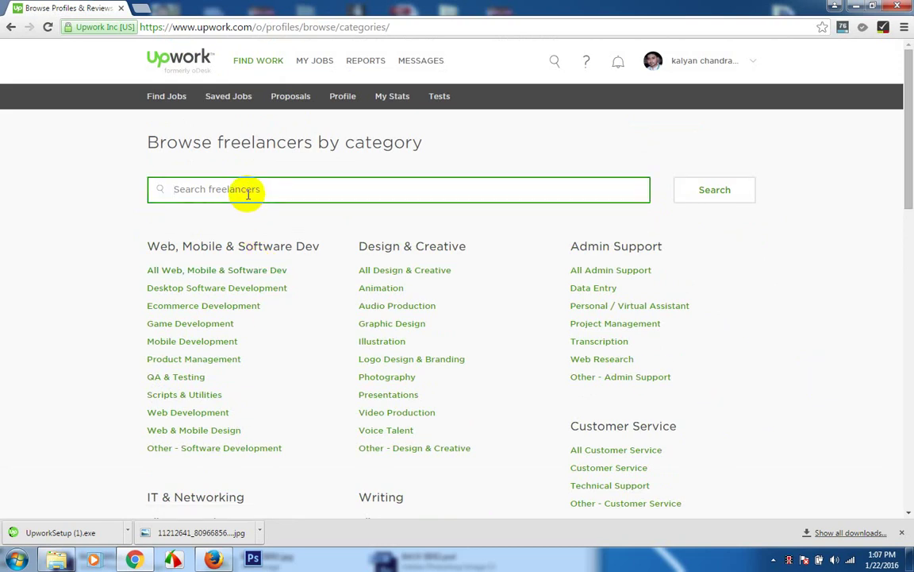
text(spreeha)
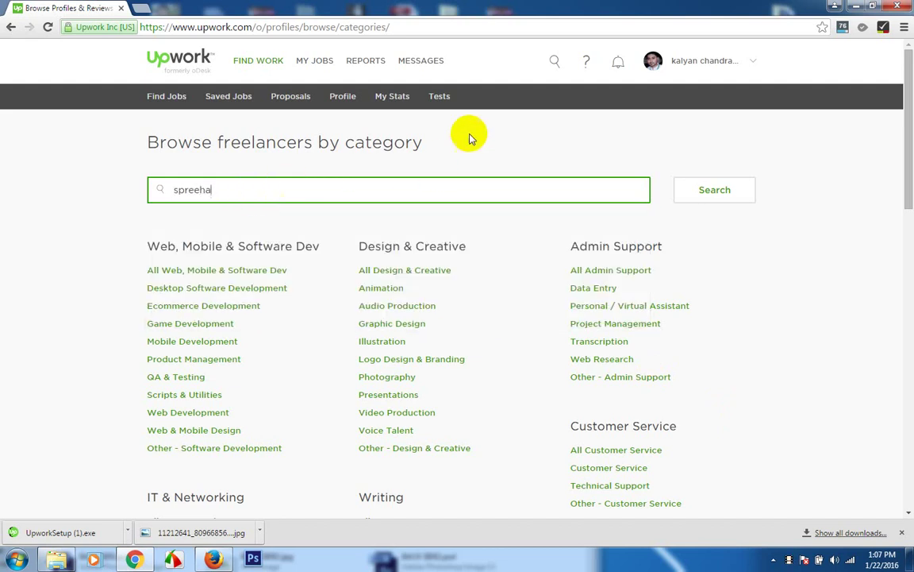
click(741, 189)
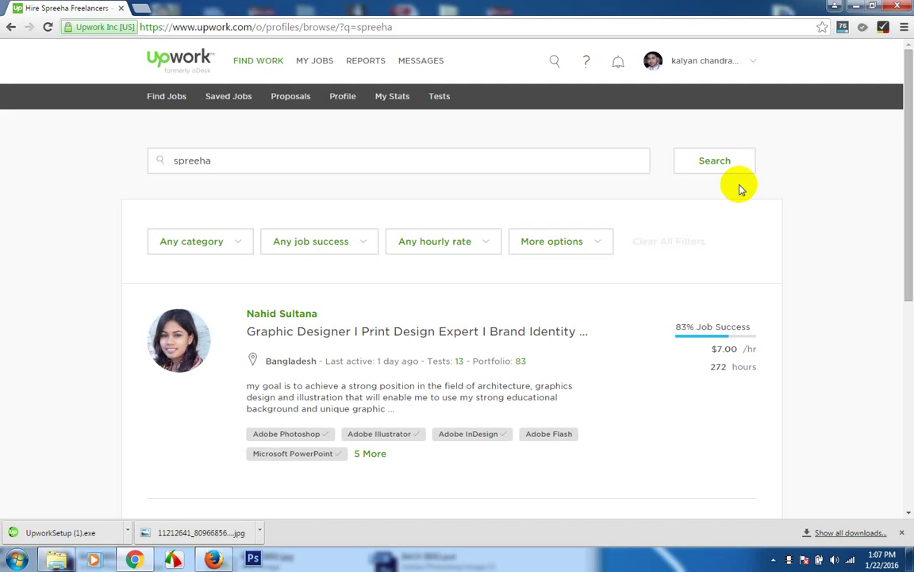
Step: Review the top result's profile, work history and portfolio, then return to Find Work
click(270, 316)
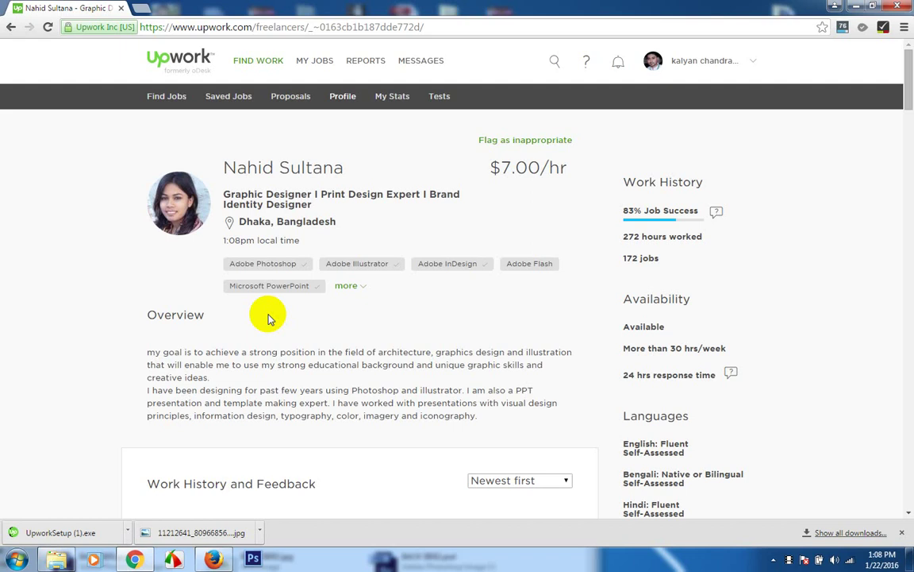
scroll(292, 178, down, 7)
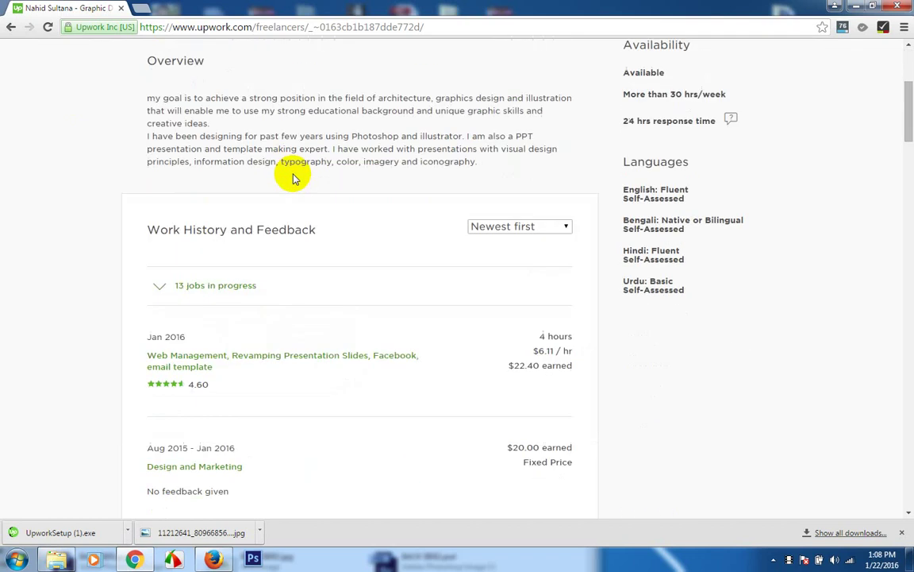
scroll(292, 176, down, 8)
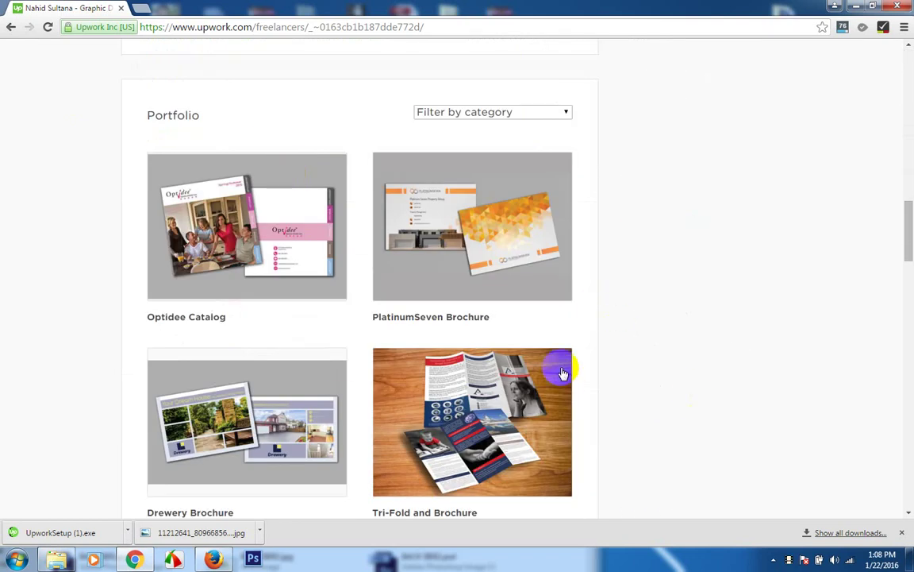
scroll(562, 371, up, 4)
scroll(562, 372, up, 11)
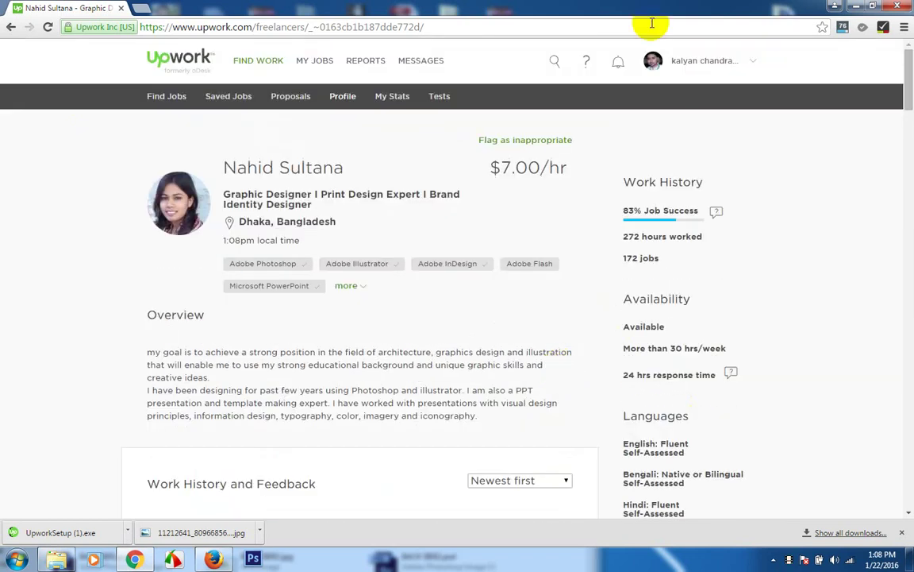
click(242, 65)
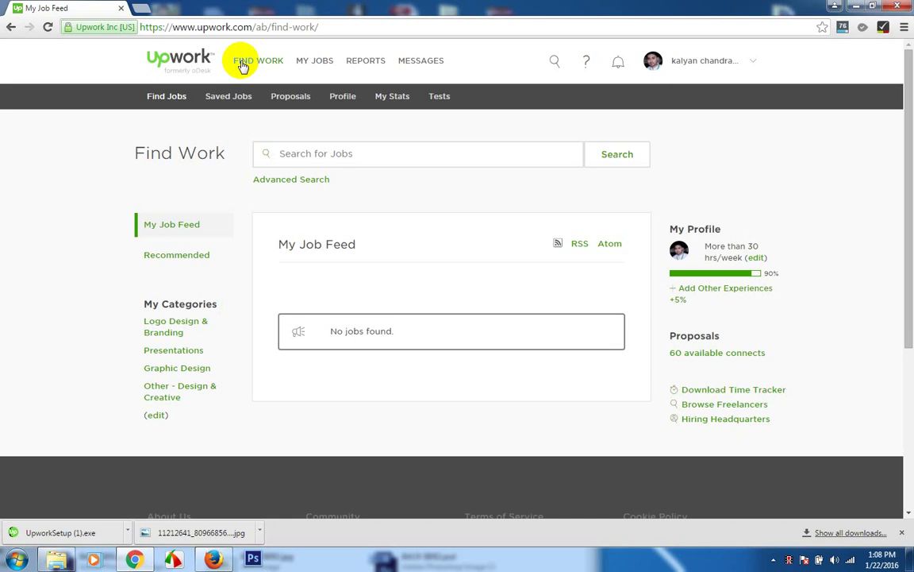
Step: Search Browse Freelancers for a third freelancer's username
click(688, 410)
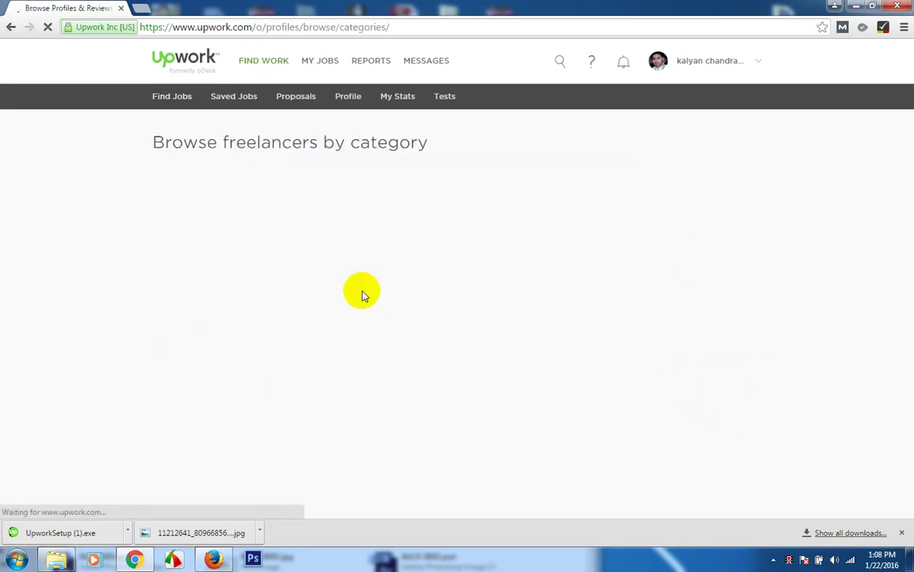
click(305, 192)
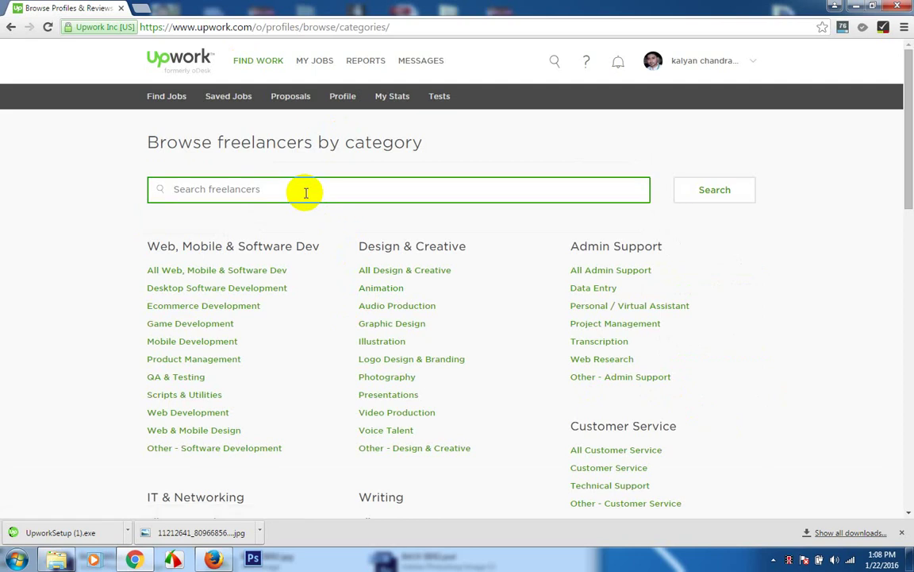
text(27habib)
key(Return)
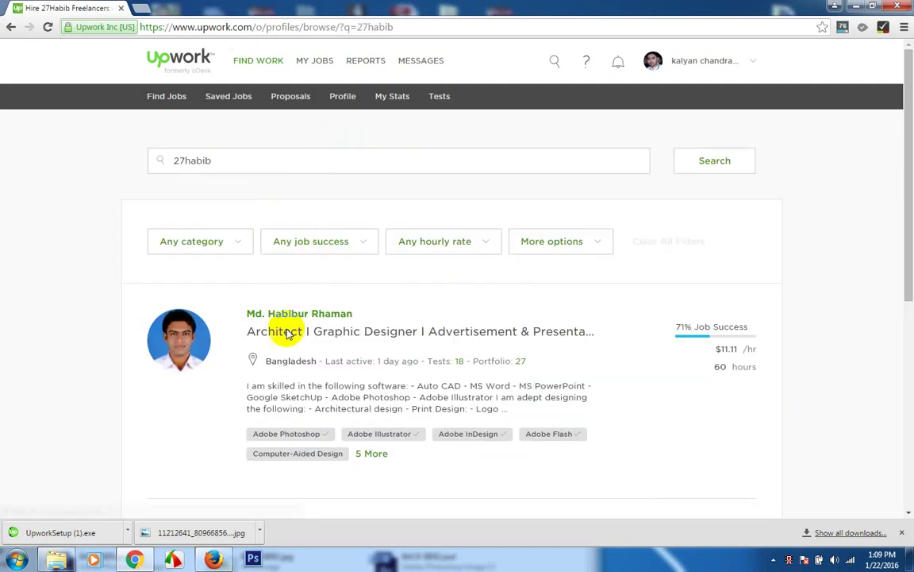
Step: Open the architect-designer's profile and browse its work history ratings and portfolio
click(289, 315)
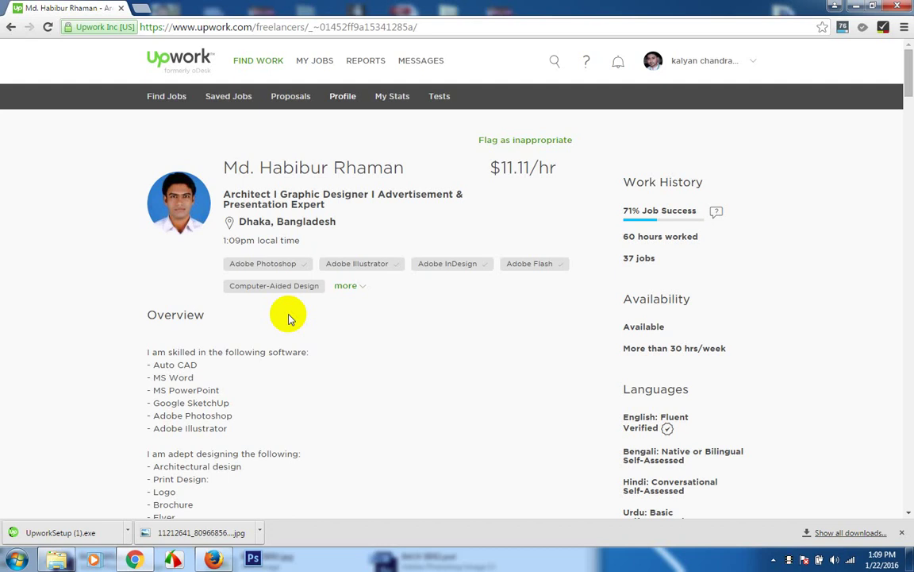
scroll(740, 428, down, 2)
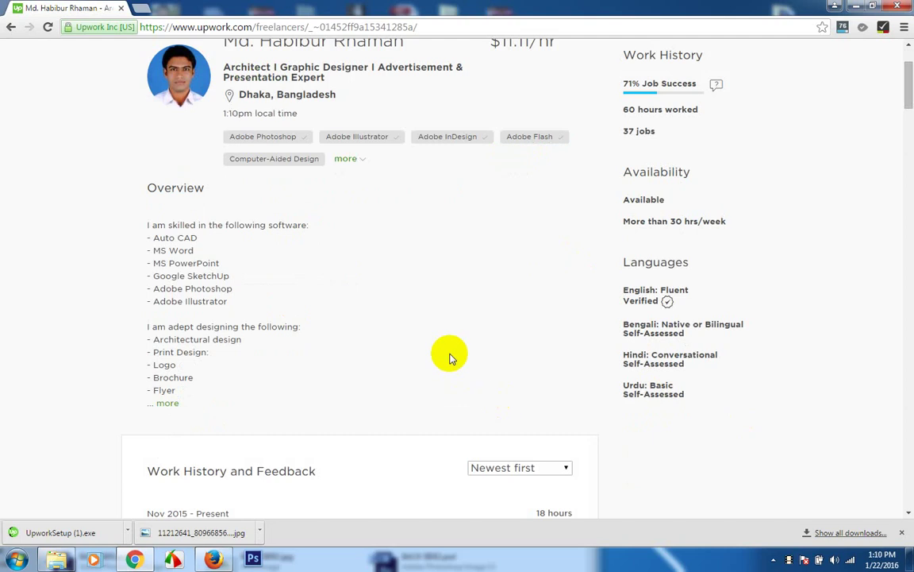
scroll(555, 409, down, 6)
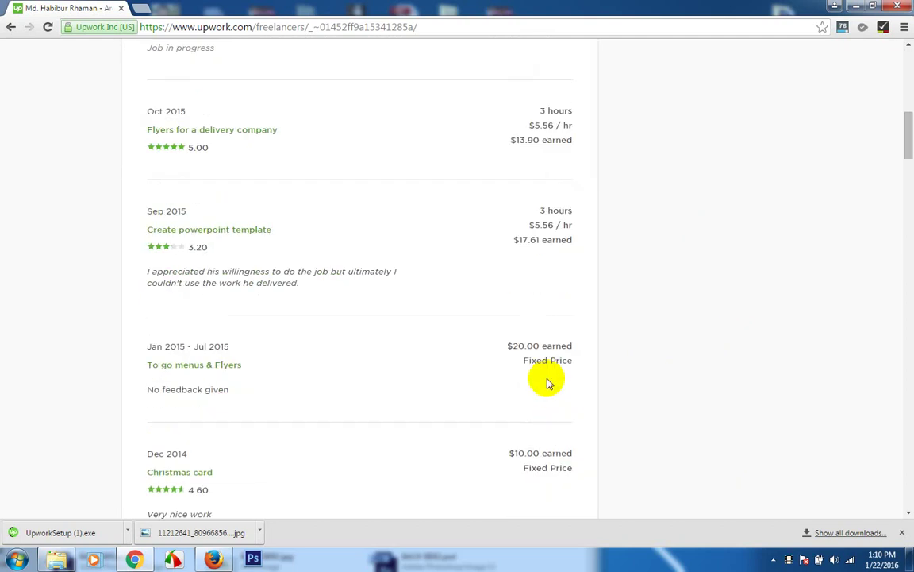
scroll(546, 384, up, 2)
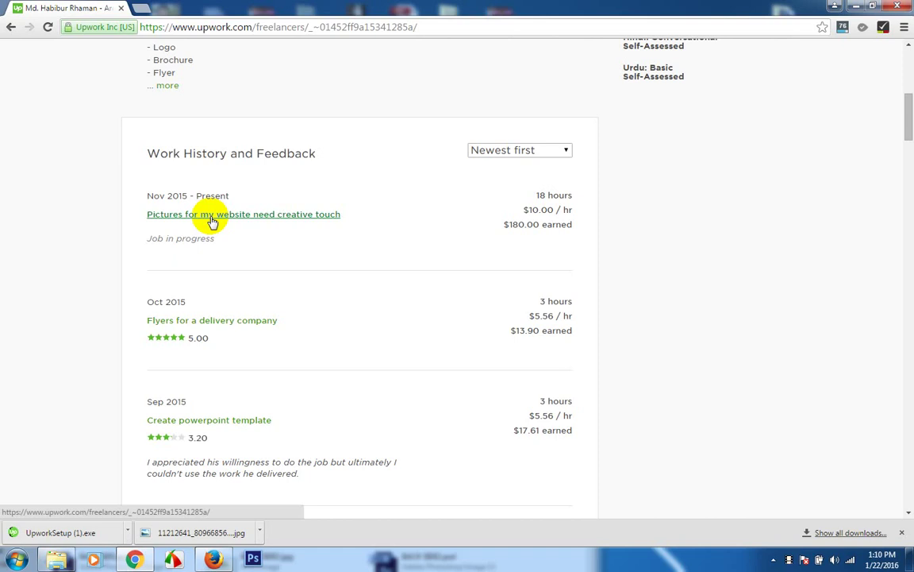
scroll(182, 198, up, 1)
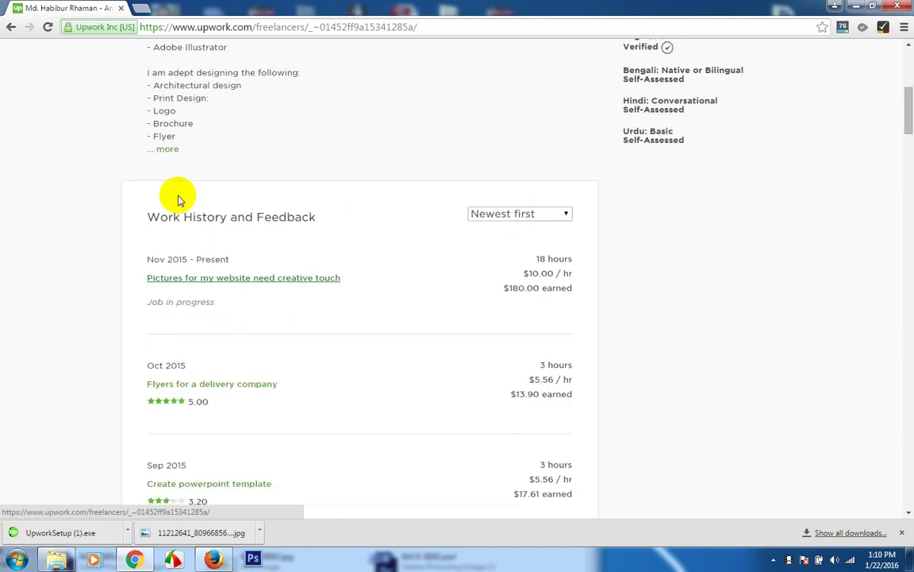
scroll(494, 259, down, 3)
scroll(493, 259, down, 2)
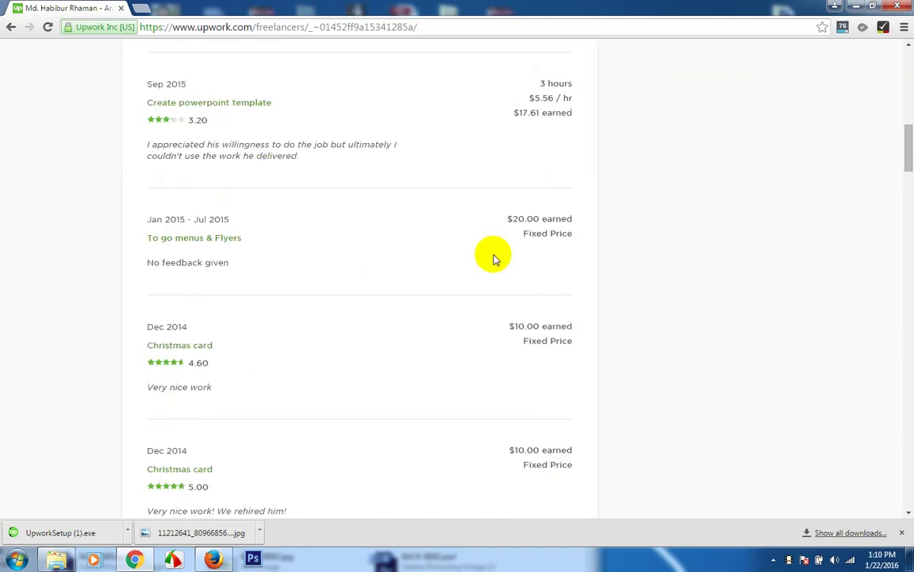
scroll(510, 250, up, 4)
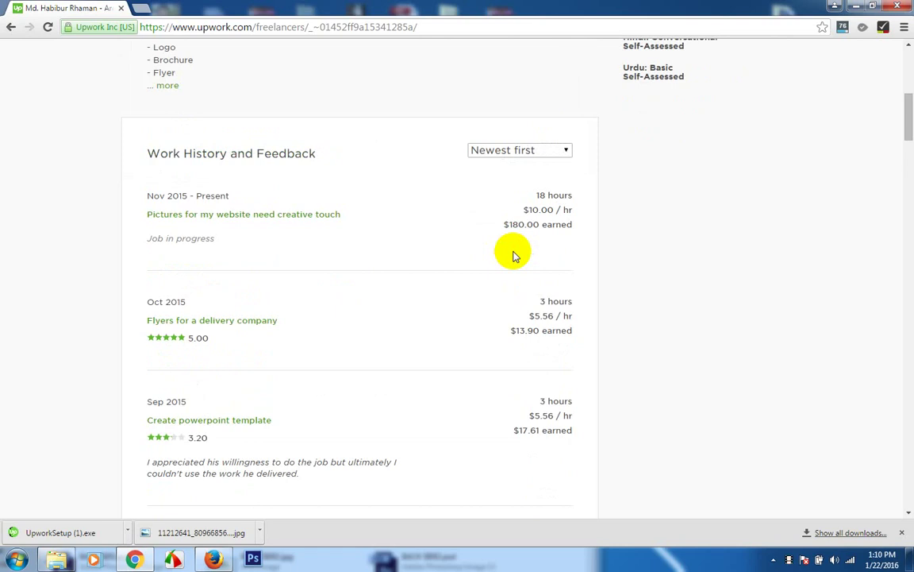
scroll(515, 254, down, 10)
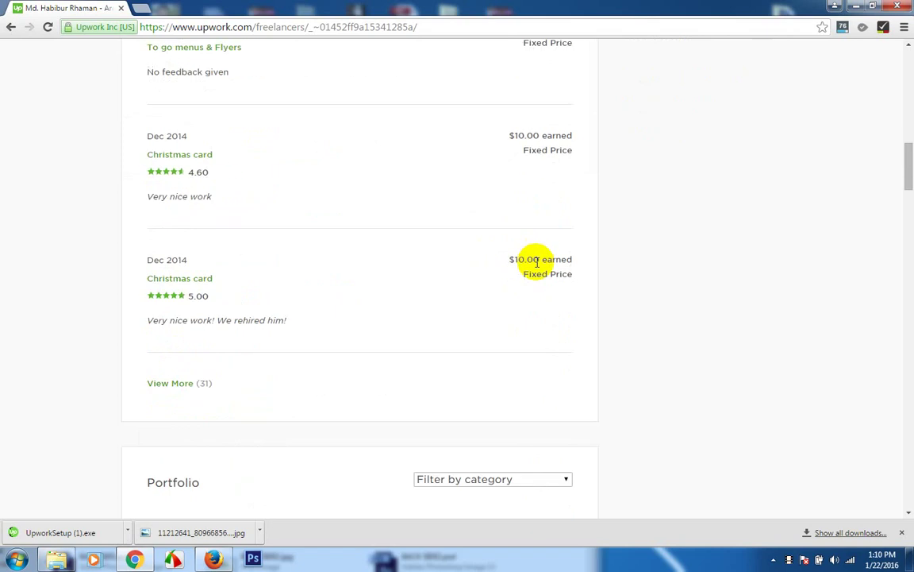
scroll(538, 268, down, 2)
scroll(559, 286, up, 15)
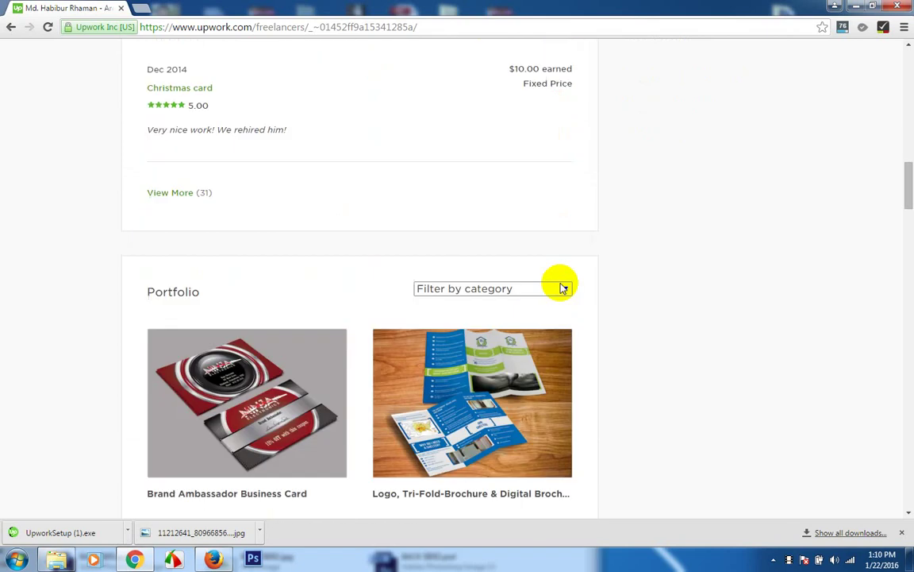
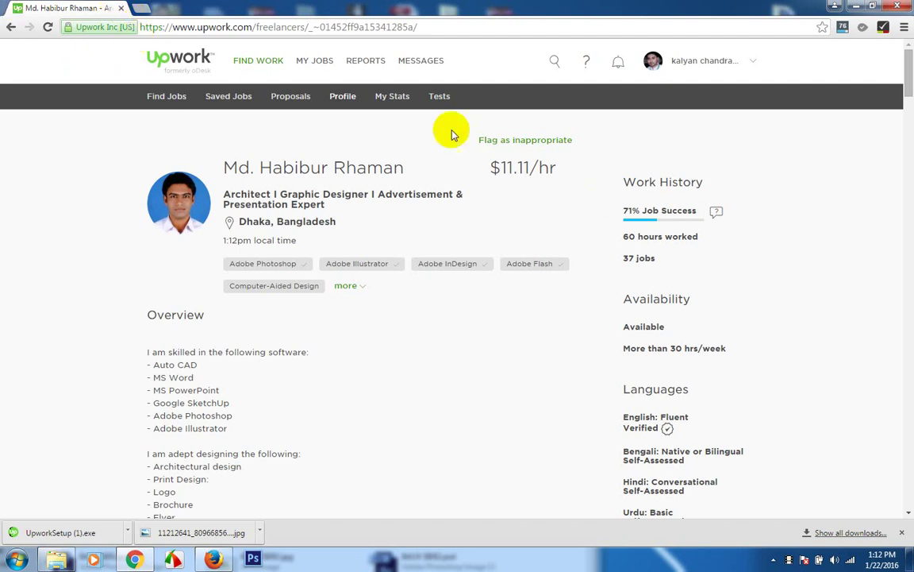
Step: Open My Job Feed from the FIND WORK menu in the top navigation
click(253, 61)
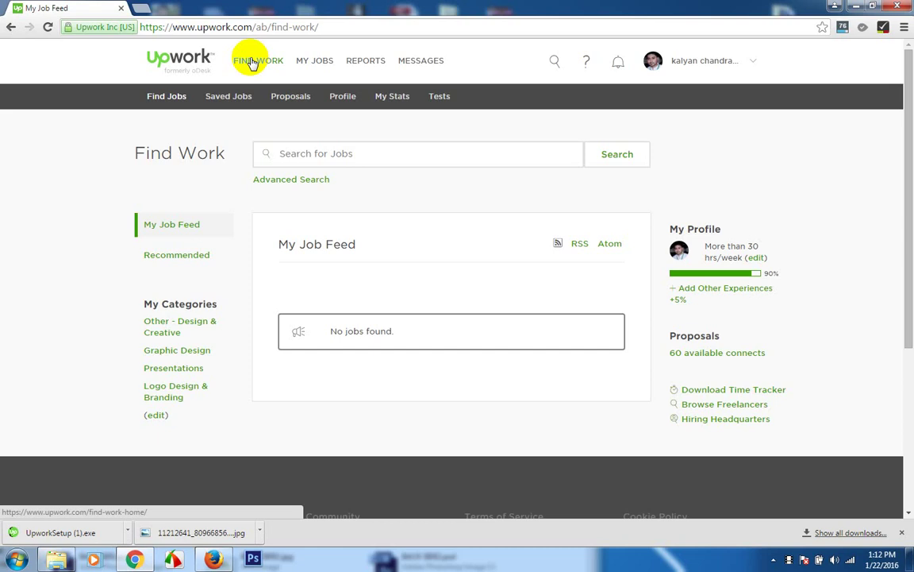
Step: Open the profile dropdown showing Online/Invisible status, Settings and Logout
click(752, 65)
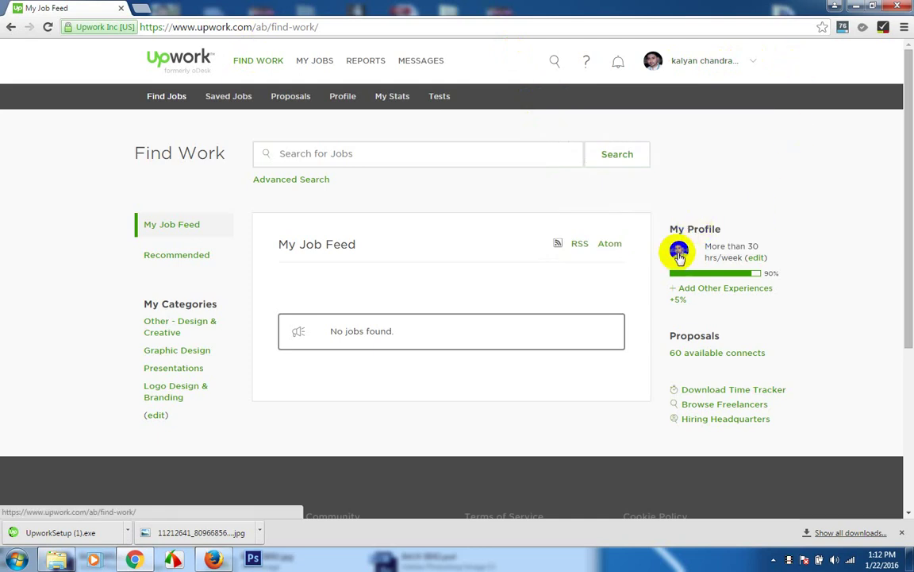
click(675, 57)
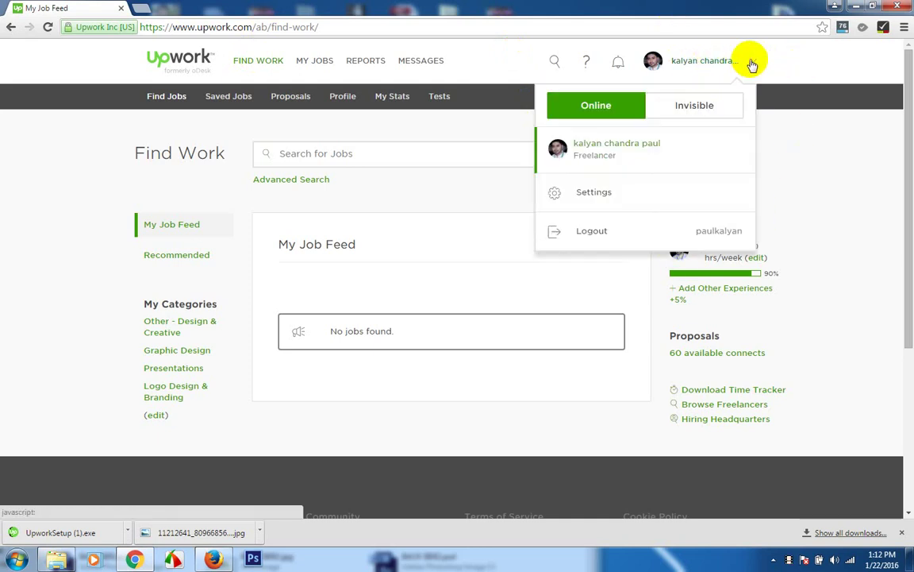
Step: Go to Settings and confirm the account password to reach Create Security Question
click(571, 198)
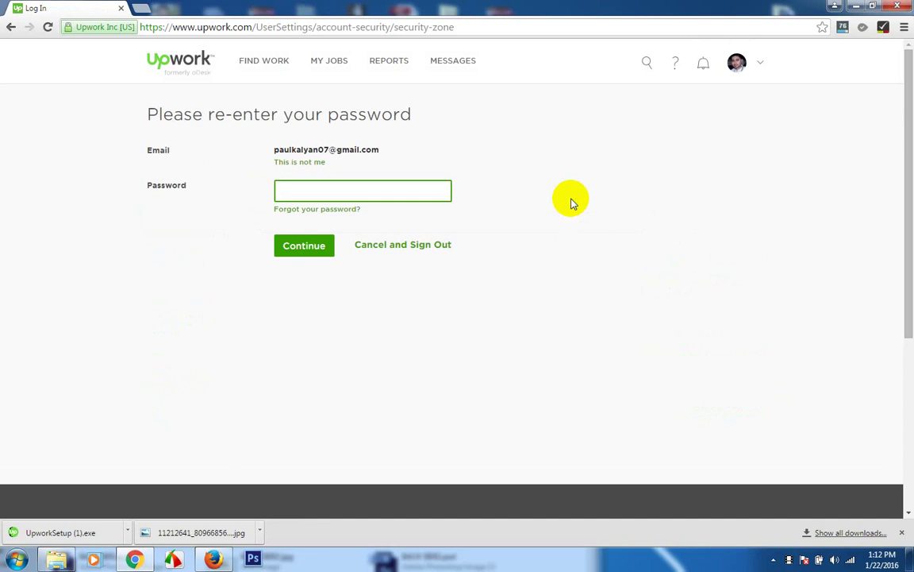
text(p•••••••••••)
key(Return)
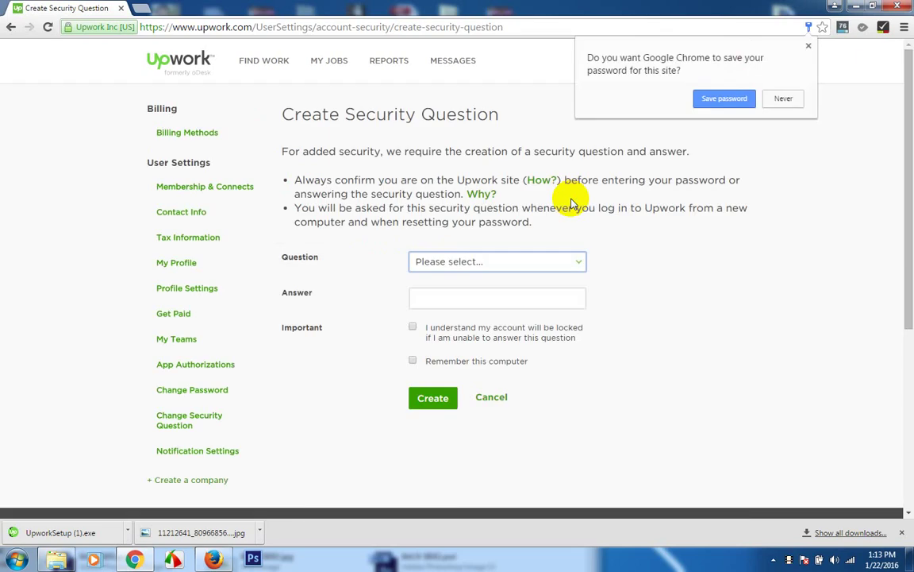
Step: Create the 'Your best friend's nickname' security question with an answer, both boxes ticked, then view Get Paid
click(577, 264)
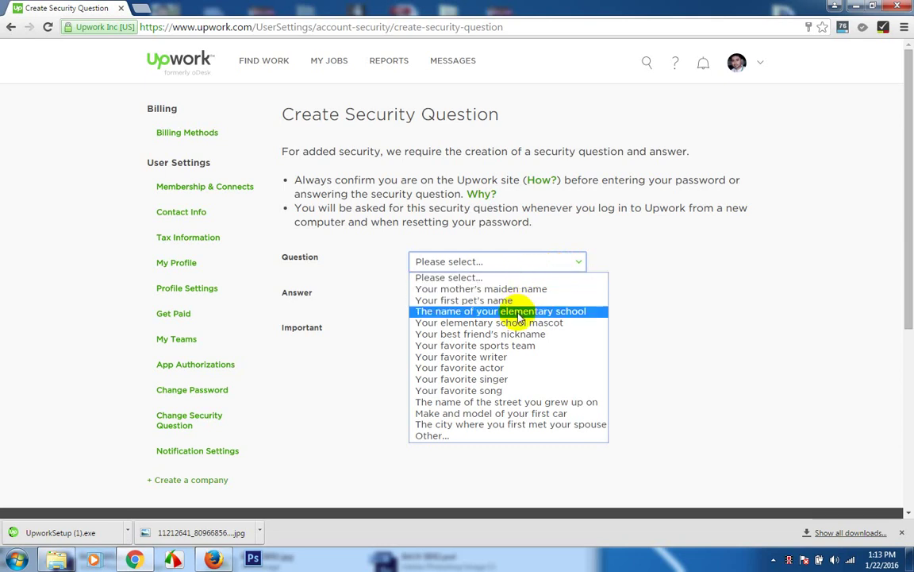
click(474, 334)
click(472, 300)
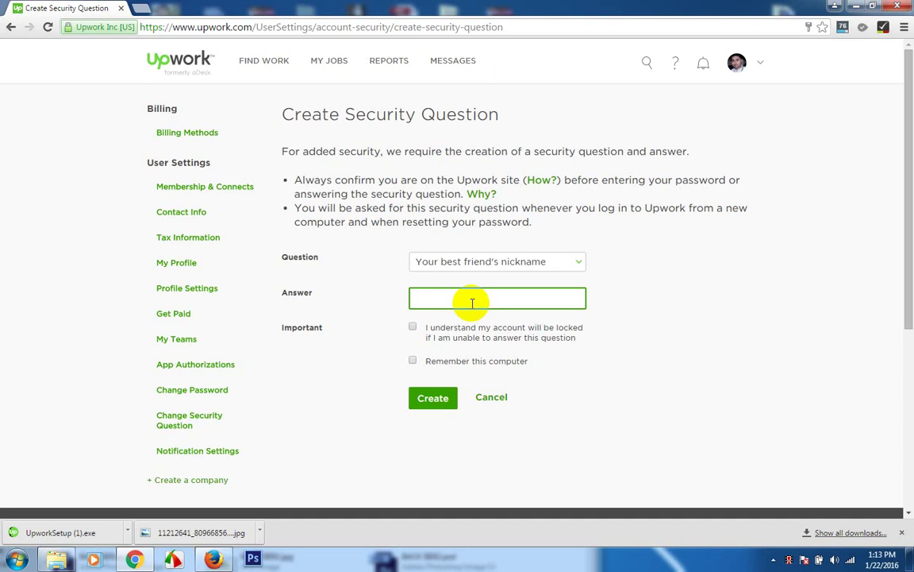
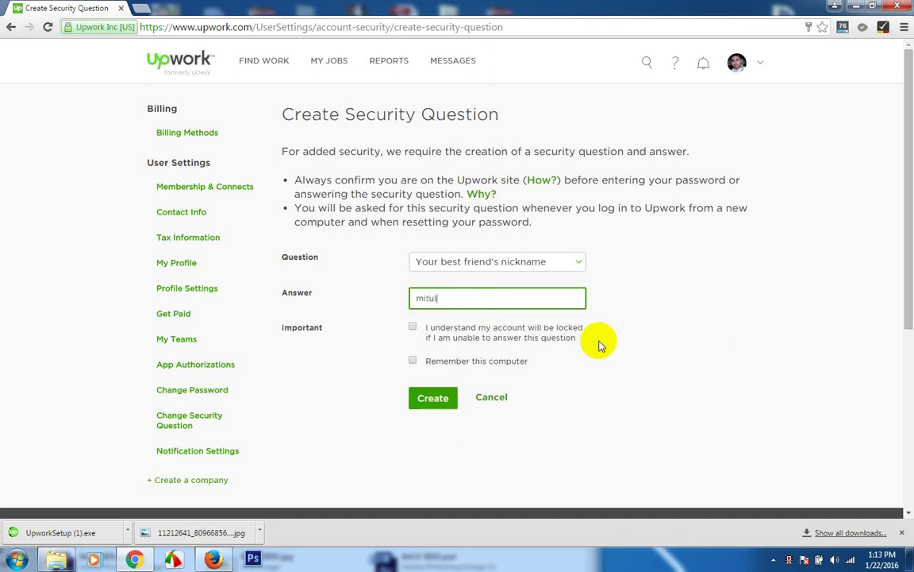
click(412, 327)
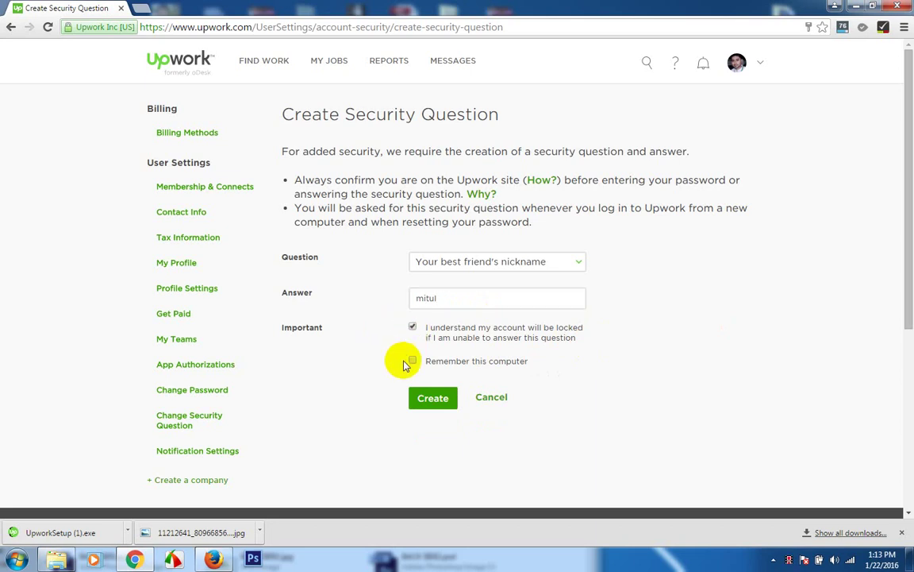
click(413, 361)
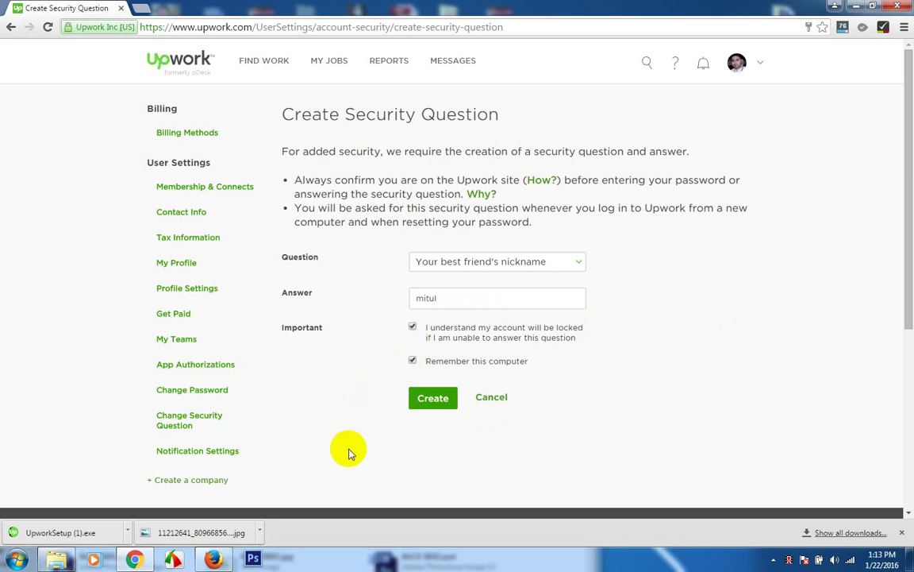
click(424, 403)
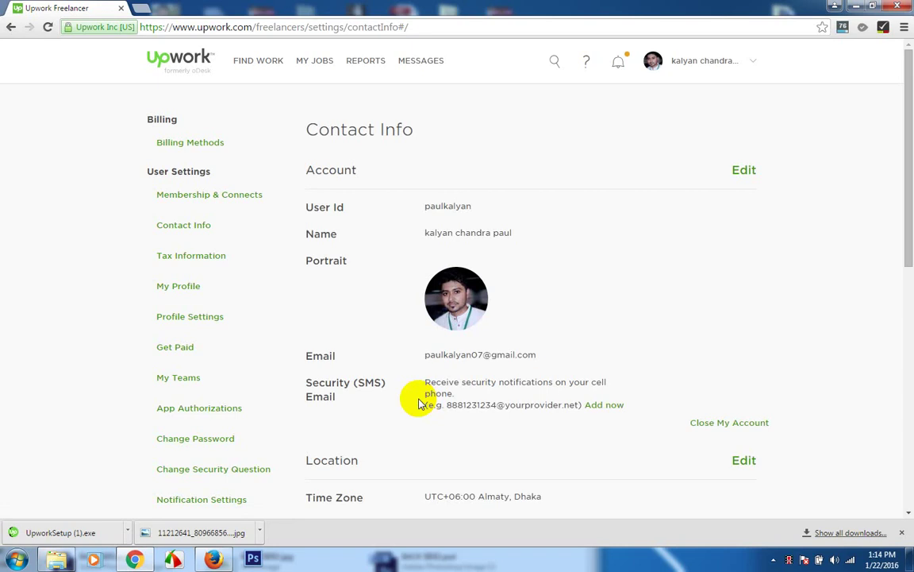
click(171, 346)
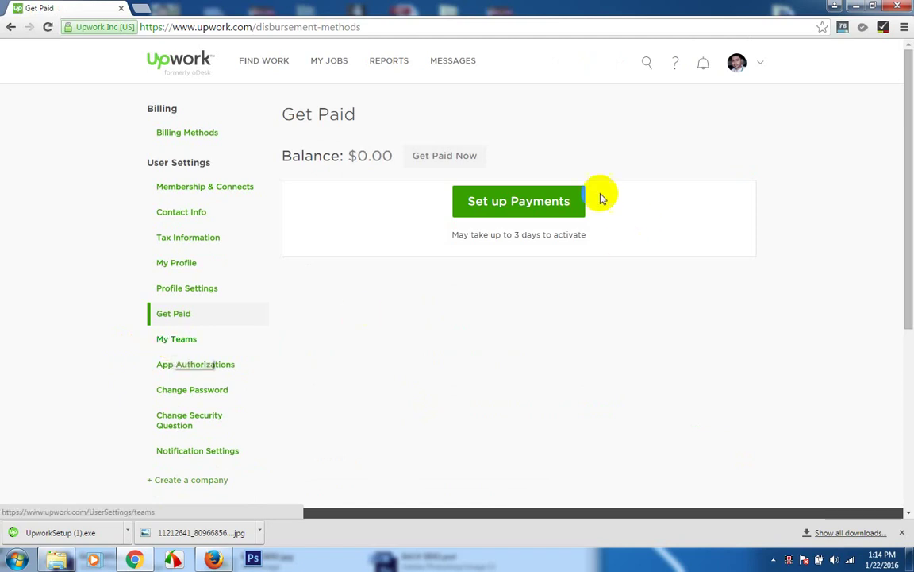
Step: Start payment setup on the Get Paid page to list the available payment methods
click(496, 210)
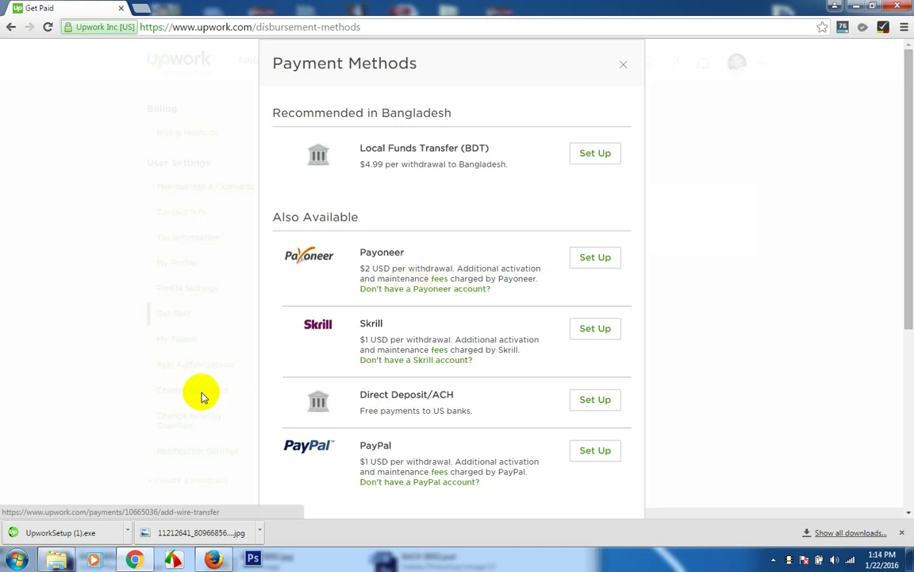
scroll(201, 396, down, 3)
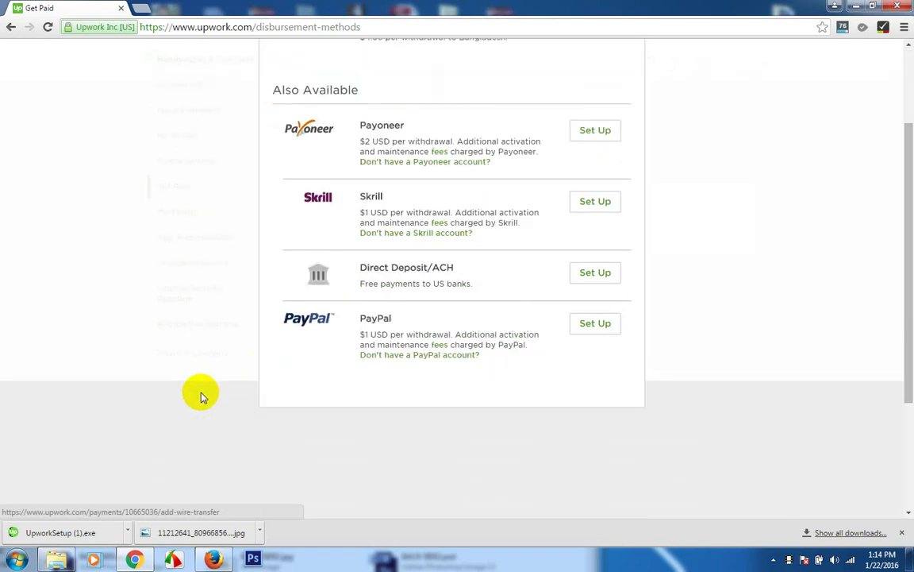
click(201, 393)
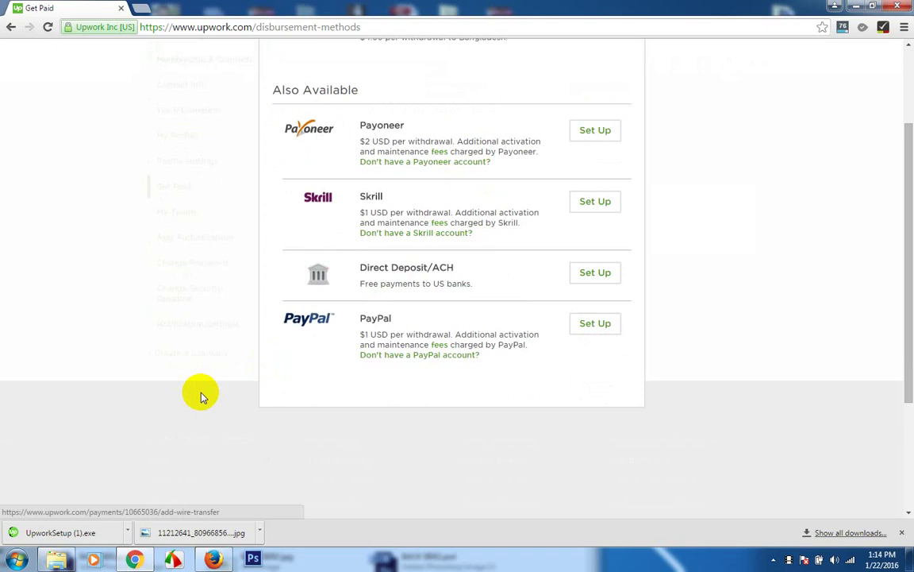